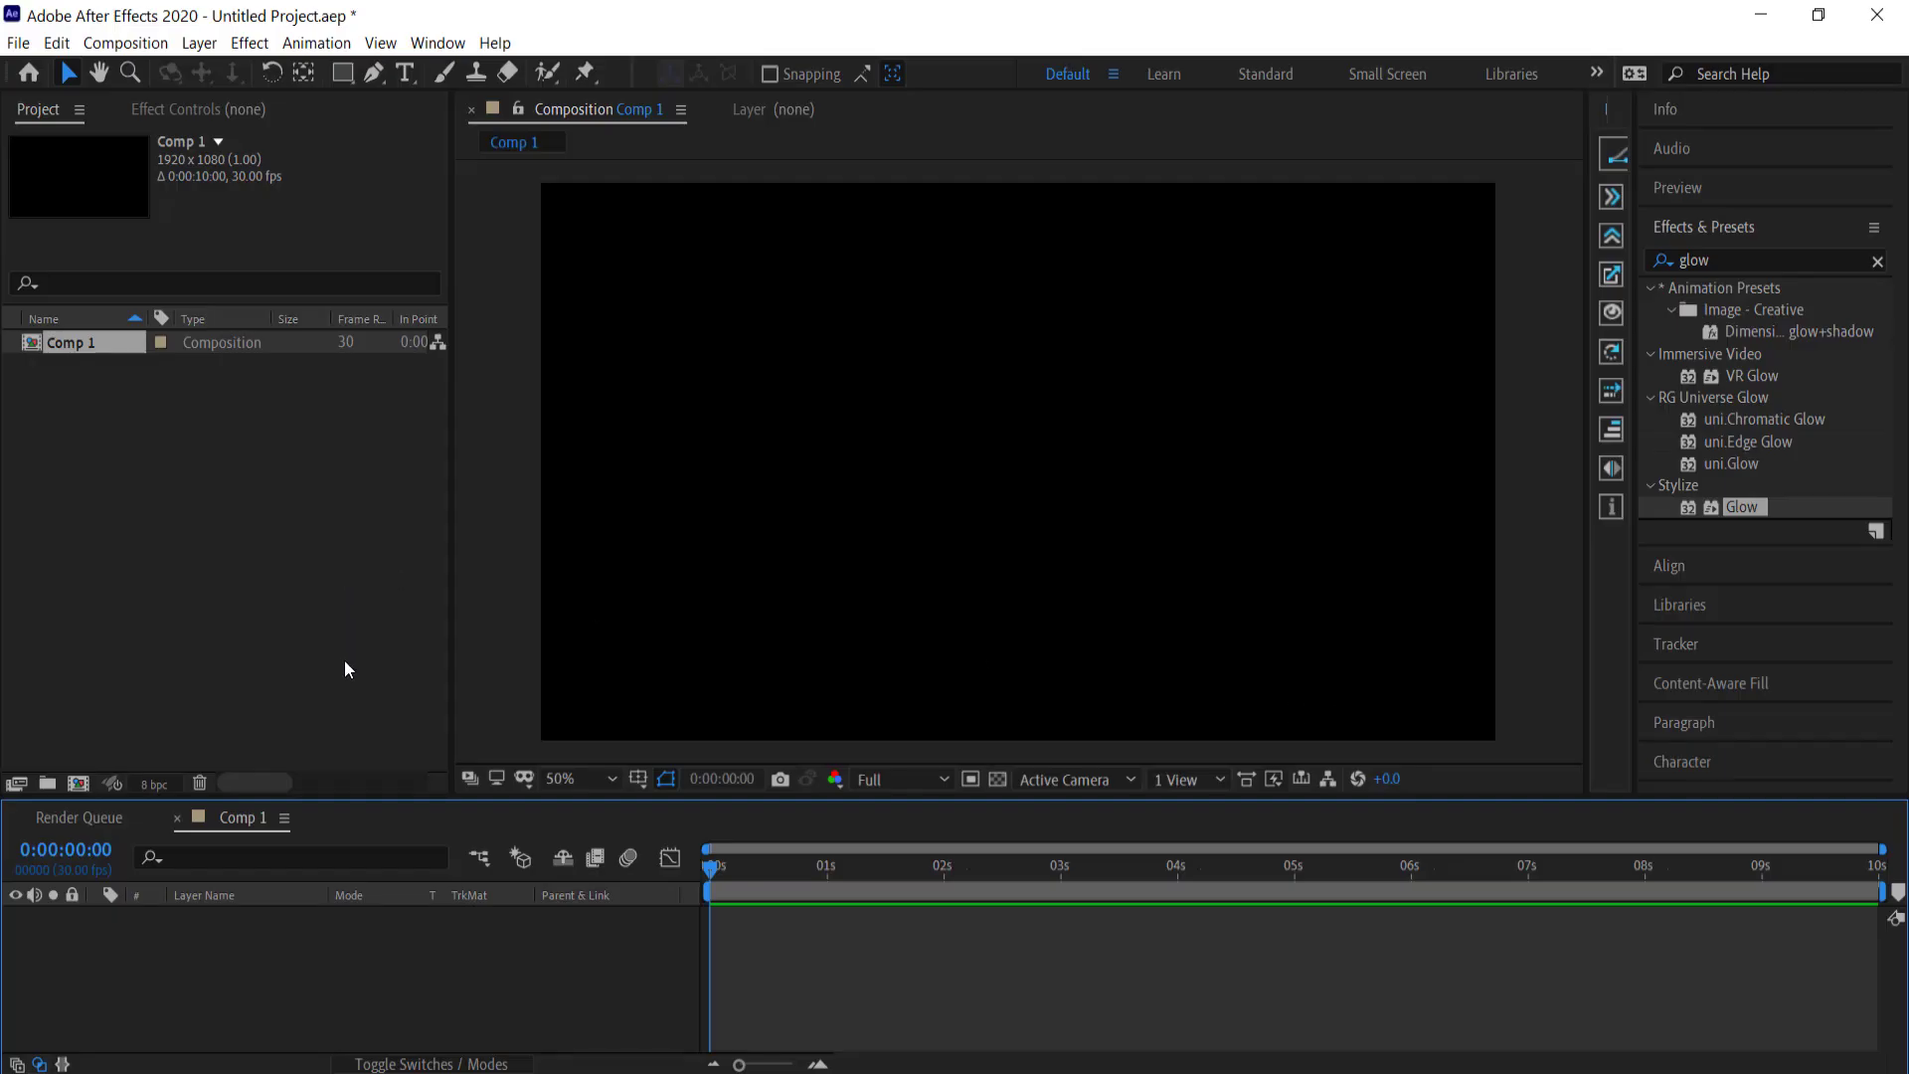
Step: Create a comp-sized 1920 x 1080 px solid layer named BG in Comp 1
{"action": "right_click", "coordinate": [326, 953]}
{"action": "mouse_move", "coordinate": [436, 708]}
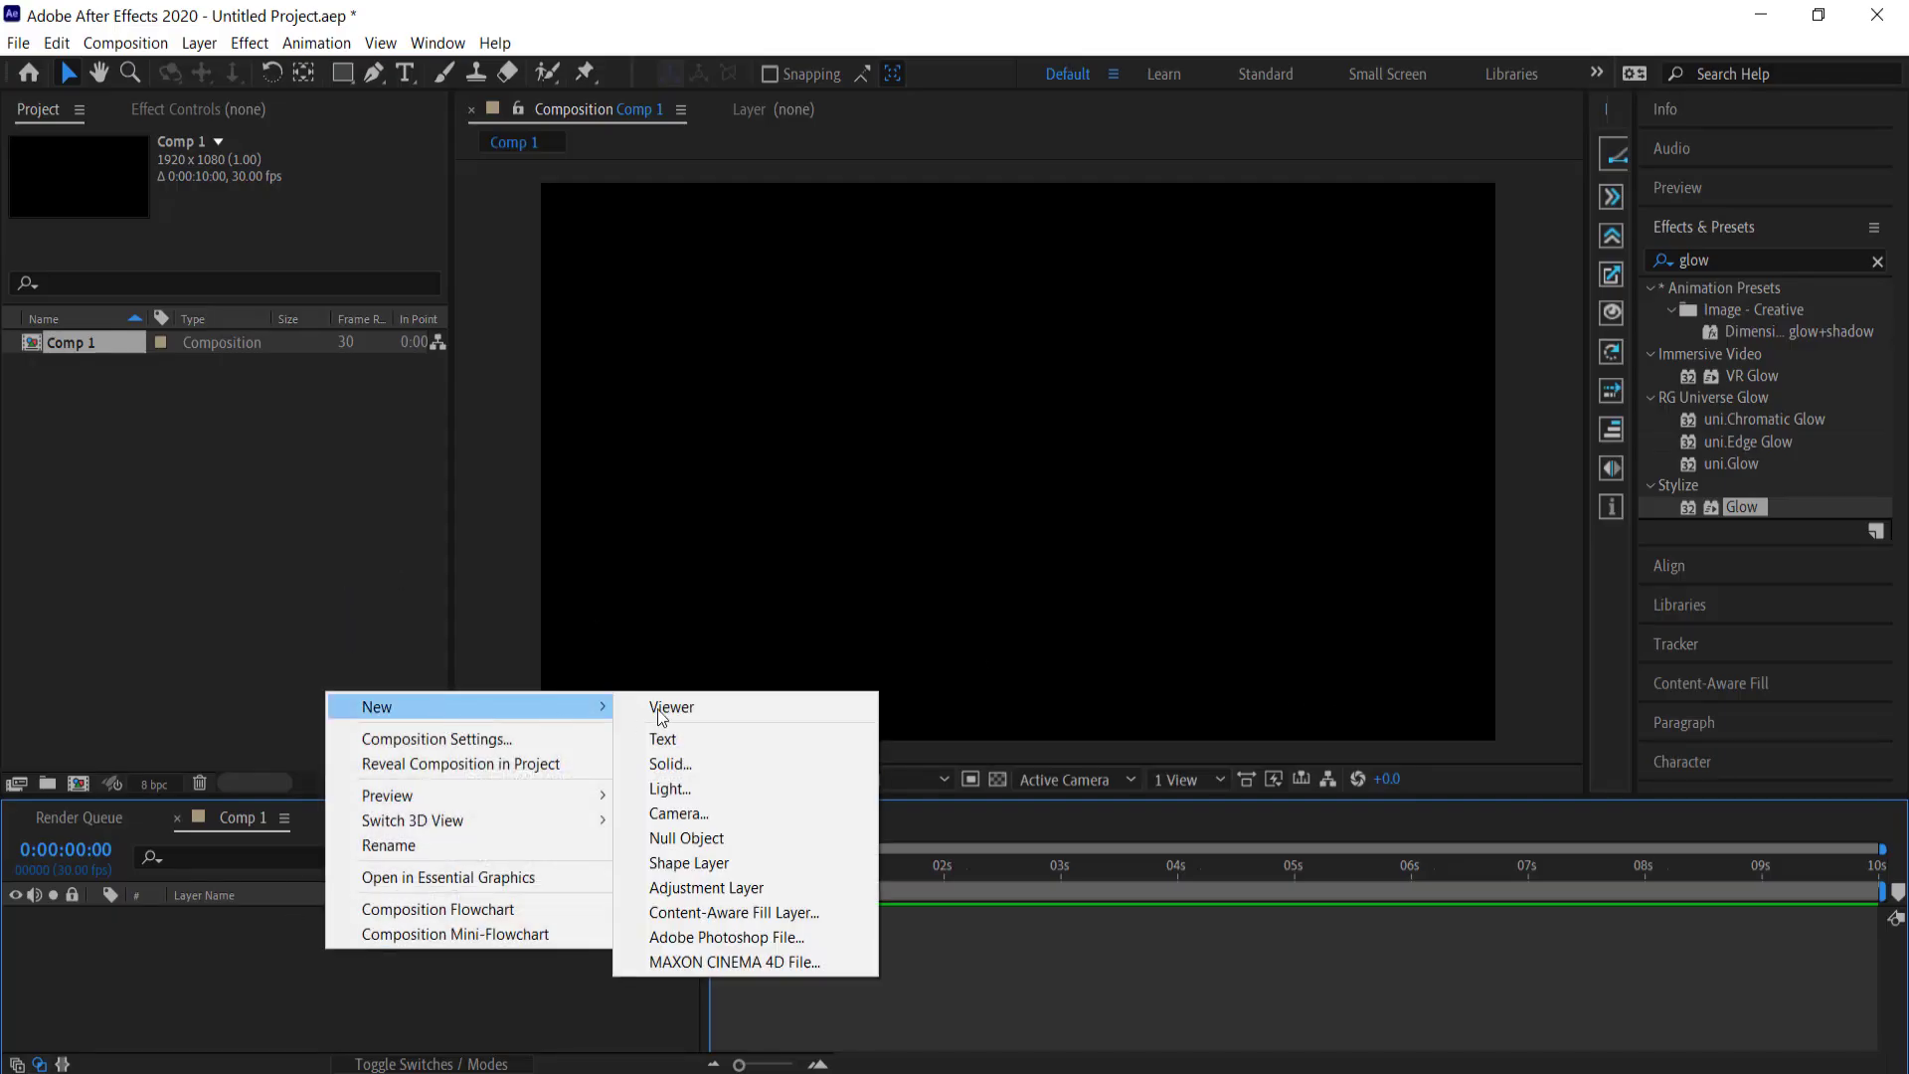
{"action": "left_click", "coordinate": [708, 764]}
{"action": "type", "text": "B"}
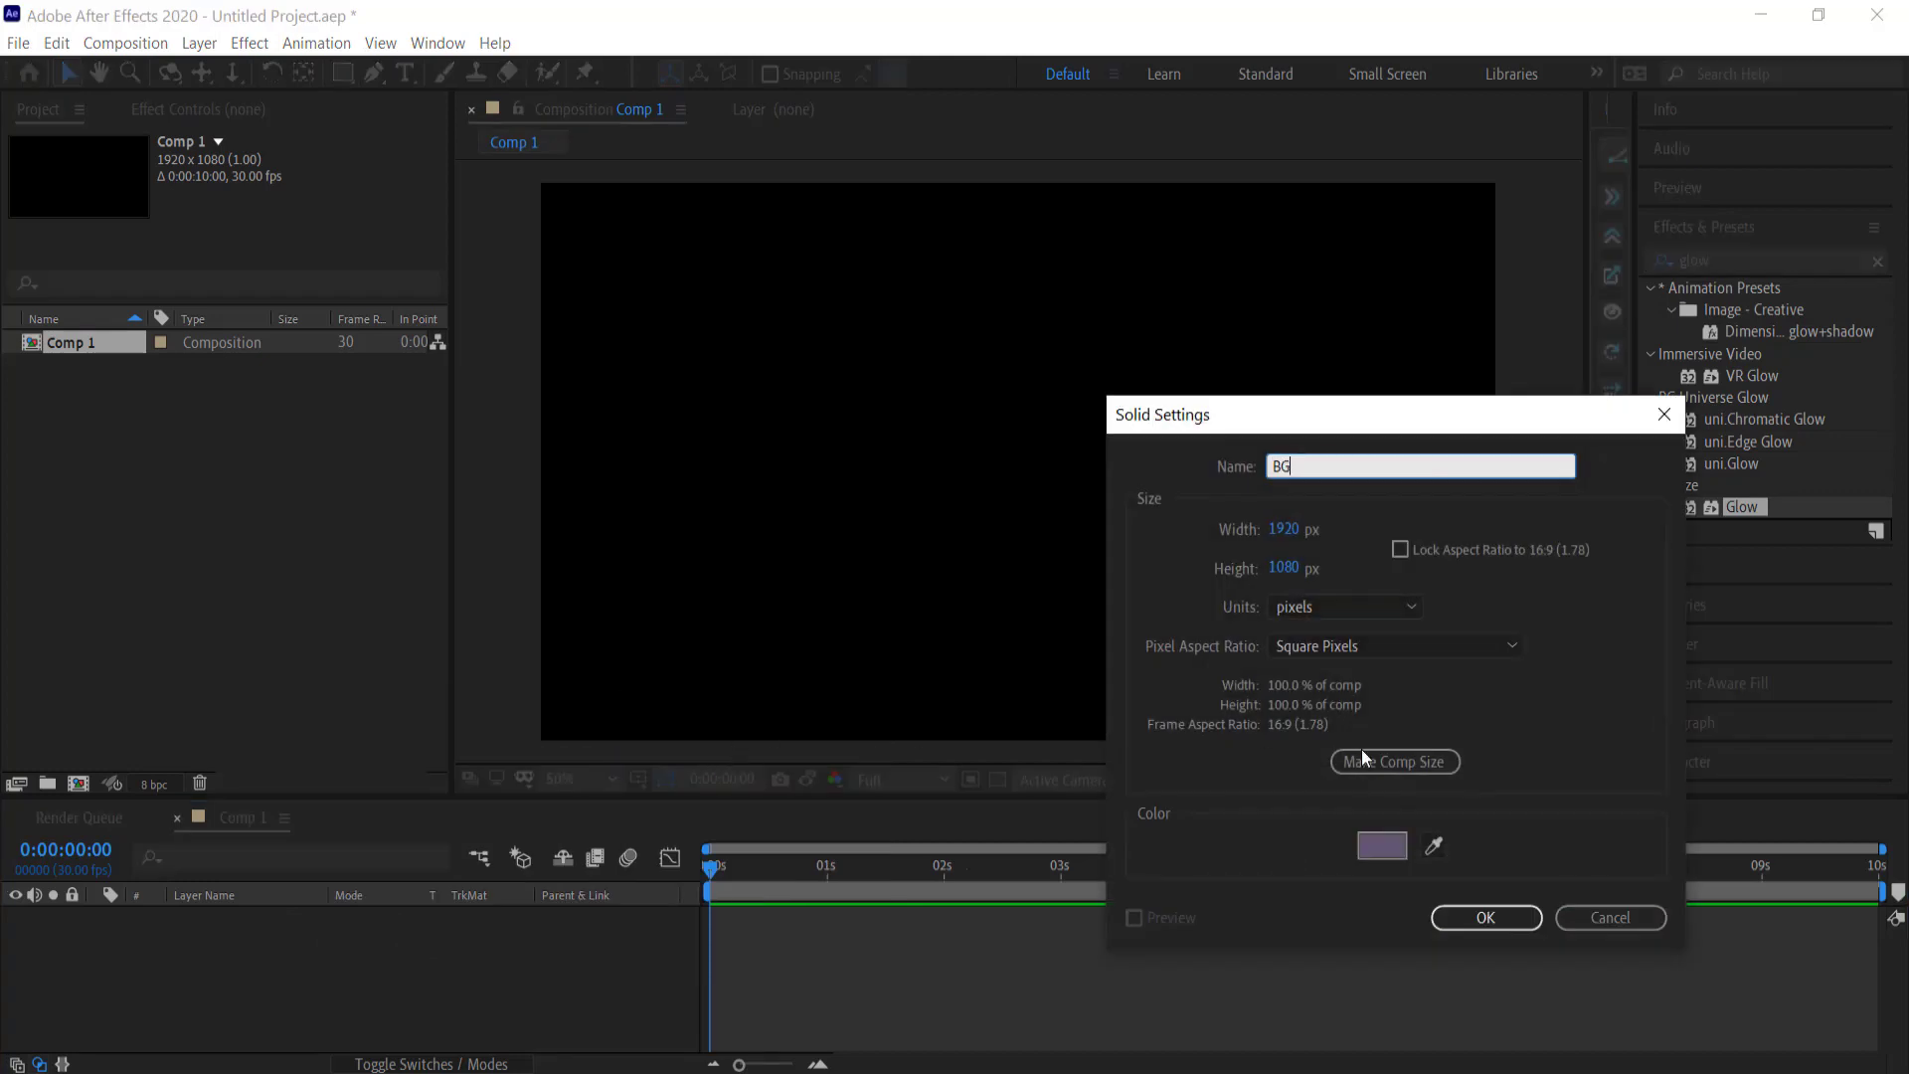
{"action": "type", "text": "G"}
{"action": "left_click", "coordinate": [1496, 920]}
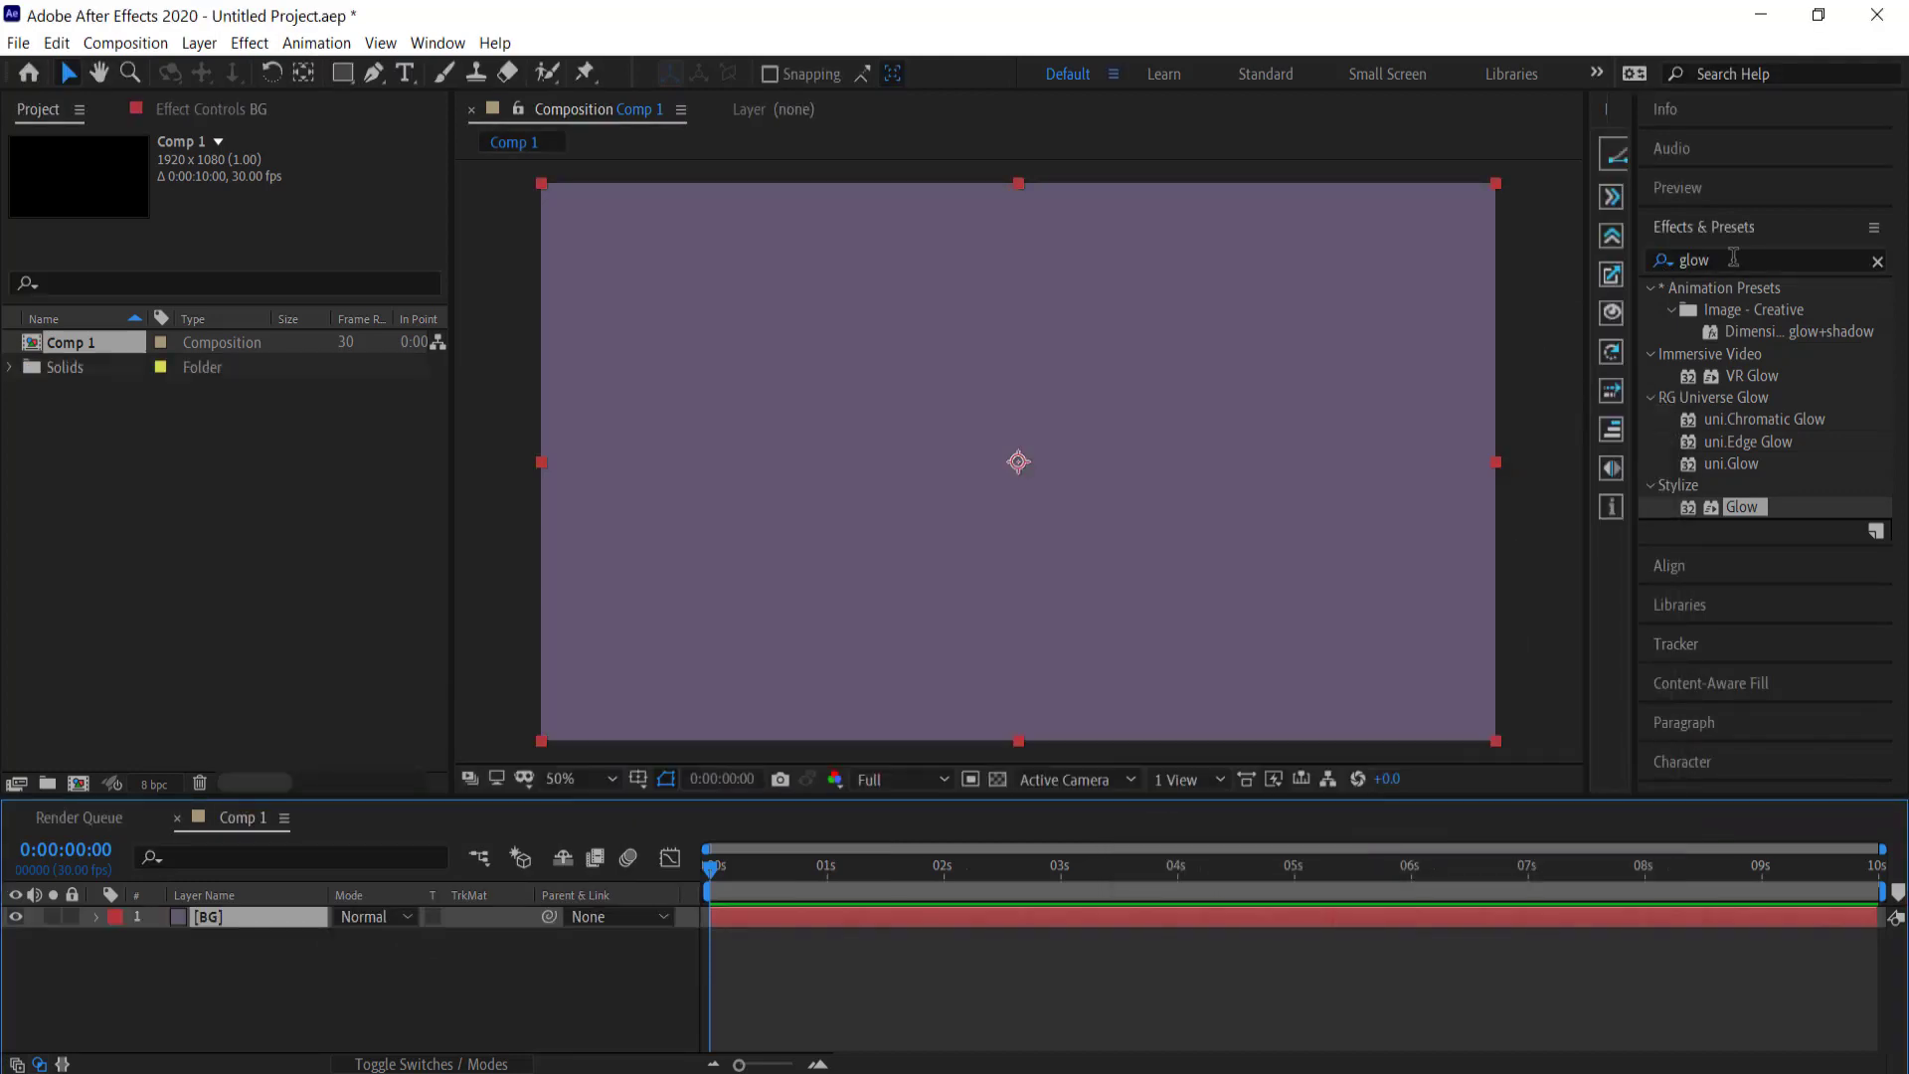
Step: Apply Gradient Ramp to the BG layer with dark blue start and end colors and a Radial Ramp shape
{"action": "left_click", "coordinate": [1733, 257]}
{"action": "type", "text": "ramp"}
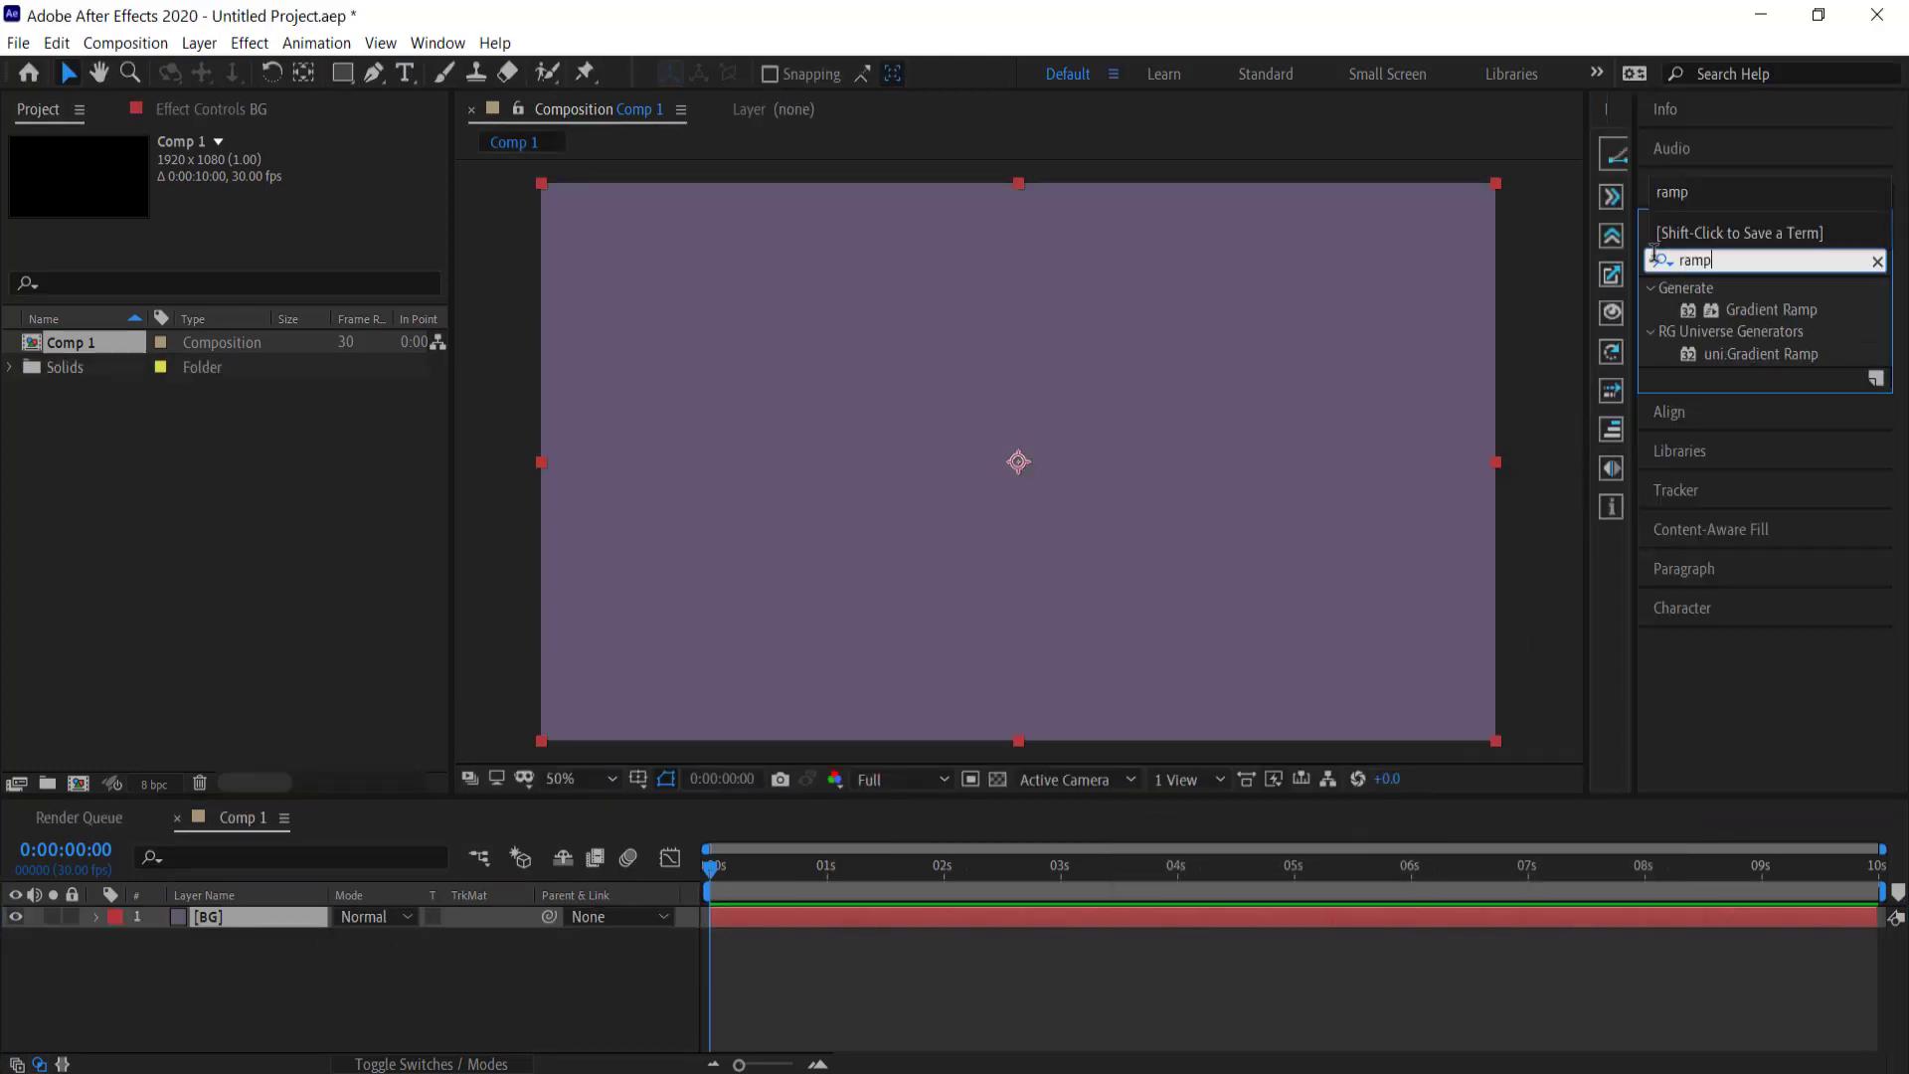
{"action": "double_click", "coordinate": [1766, 310]}
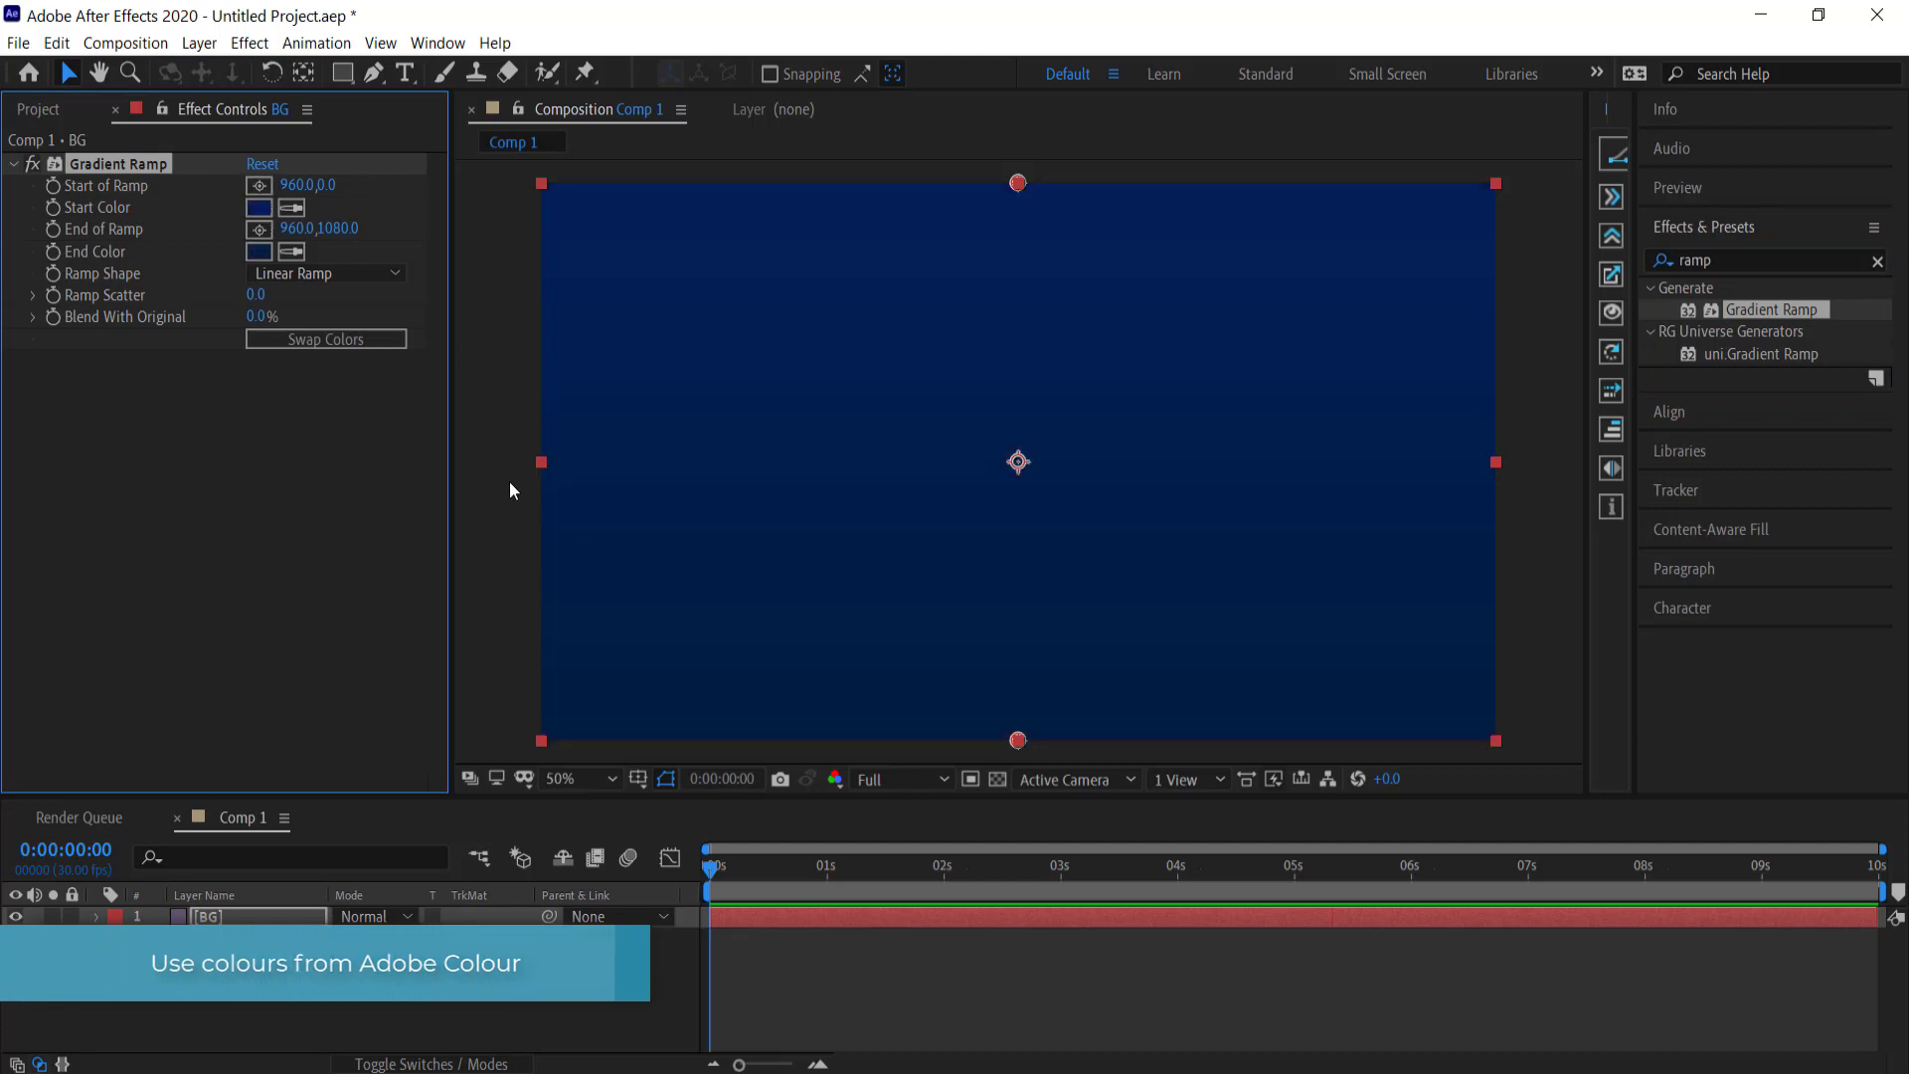
{"action": "left_click", "coordinate": [394, 271]}
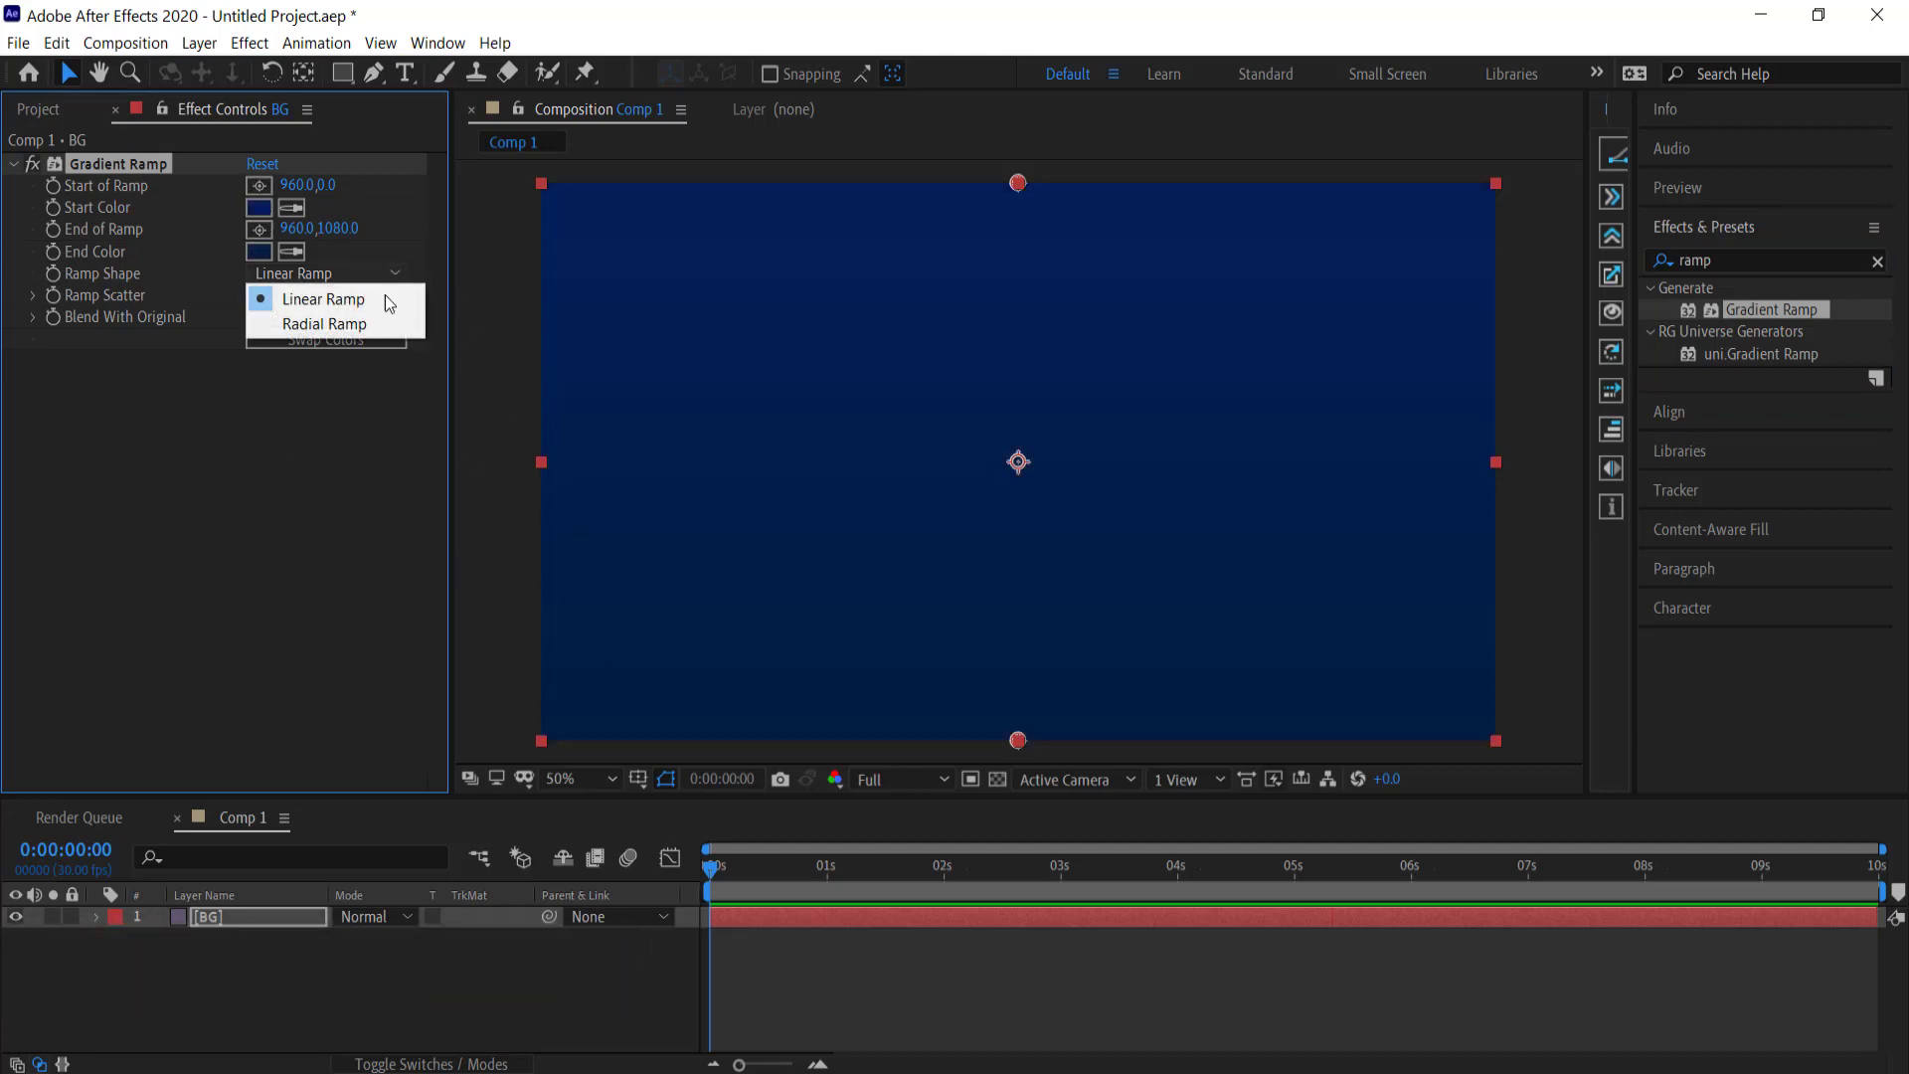
{"action": "left_click", "coordinate": [362, 326]}
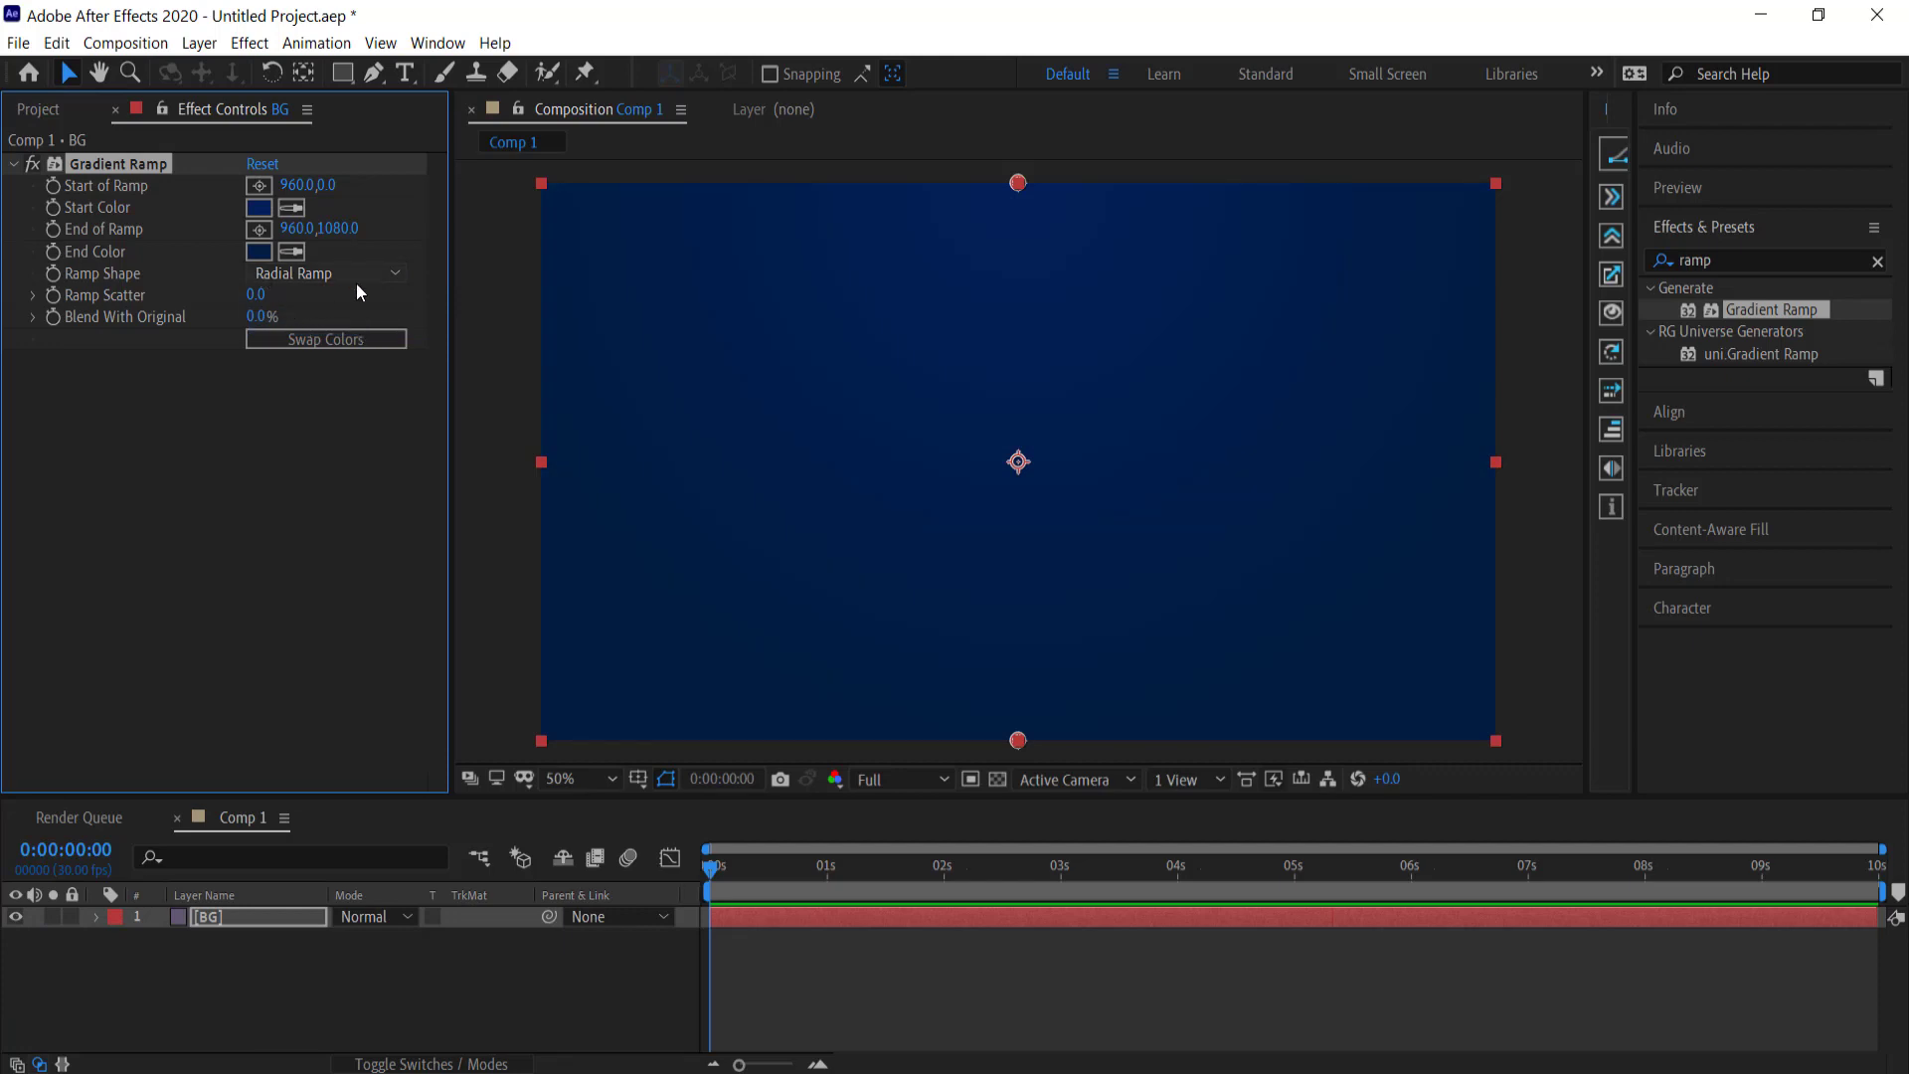
Step: Create a second 1920 x 1080 px solid named LINES 1 above the BG layer
{"action": "right_click", "coordinate": [260, 966]}
{"action": "mouse_move", "coordinate": [402, 721]}
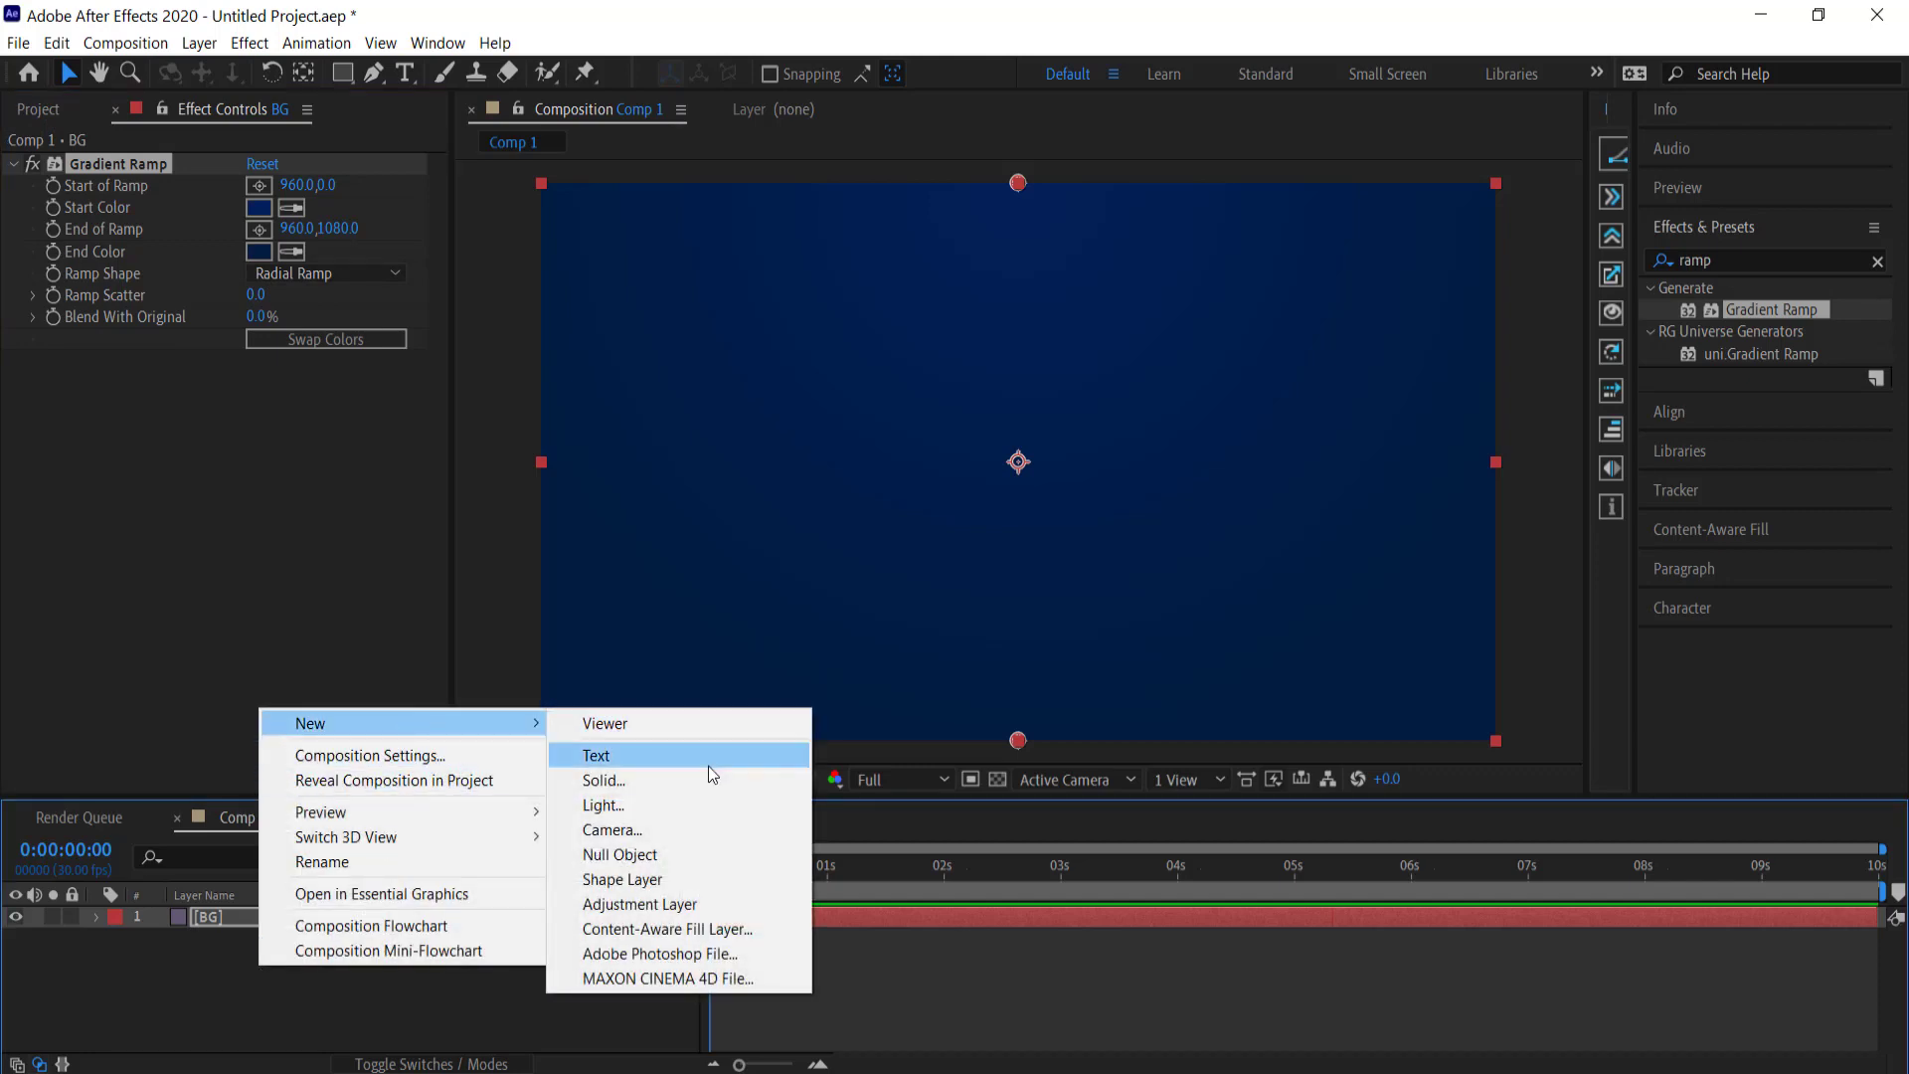
{"action": "left_click", "coordinate": [706, 778]}
{"action": "type", "text": "LINES"}
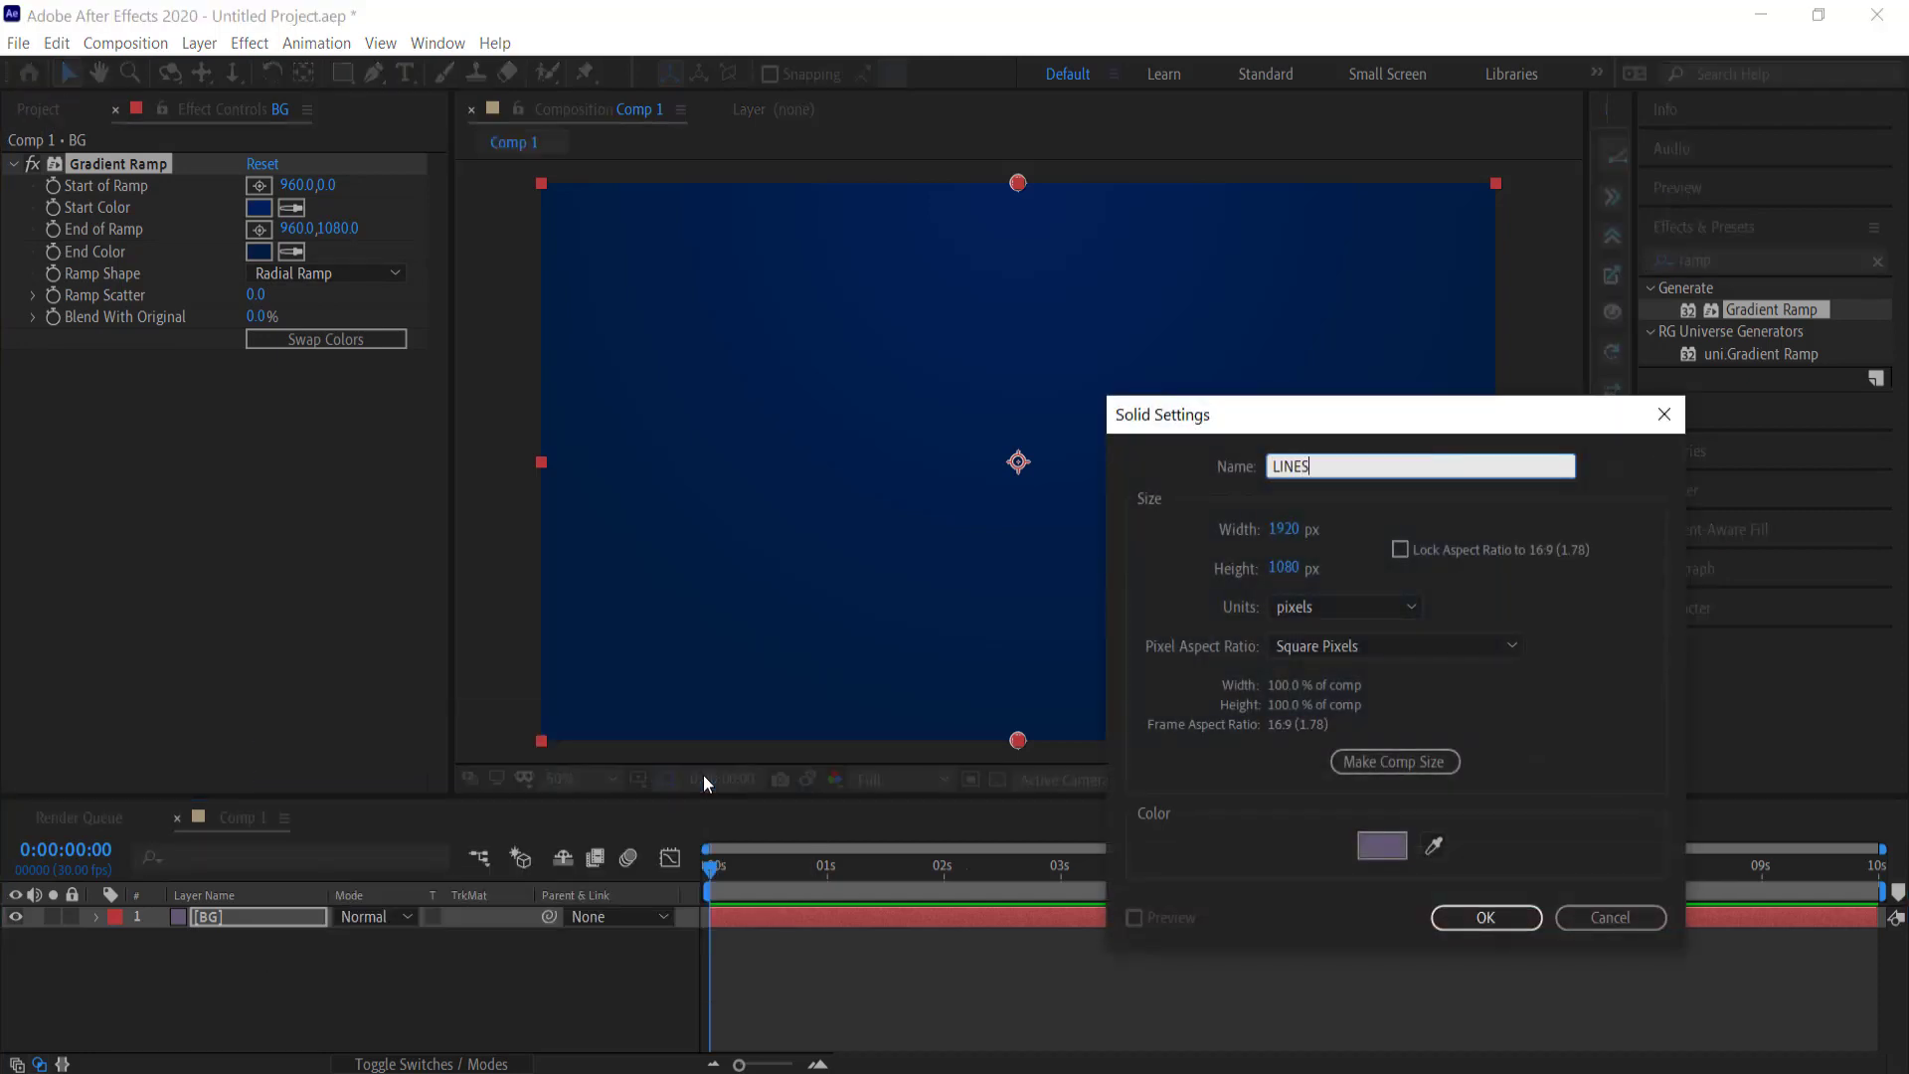
{"action": "type", "text": " 1"}
{"action": "key", "text": "Return"}
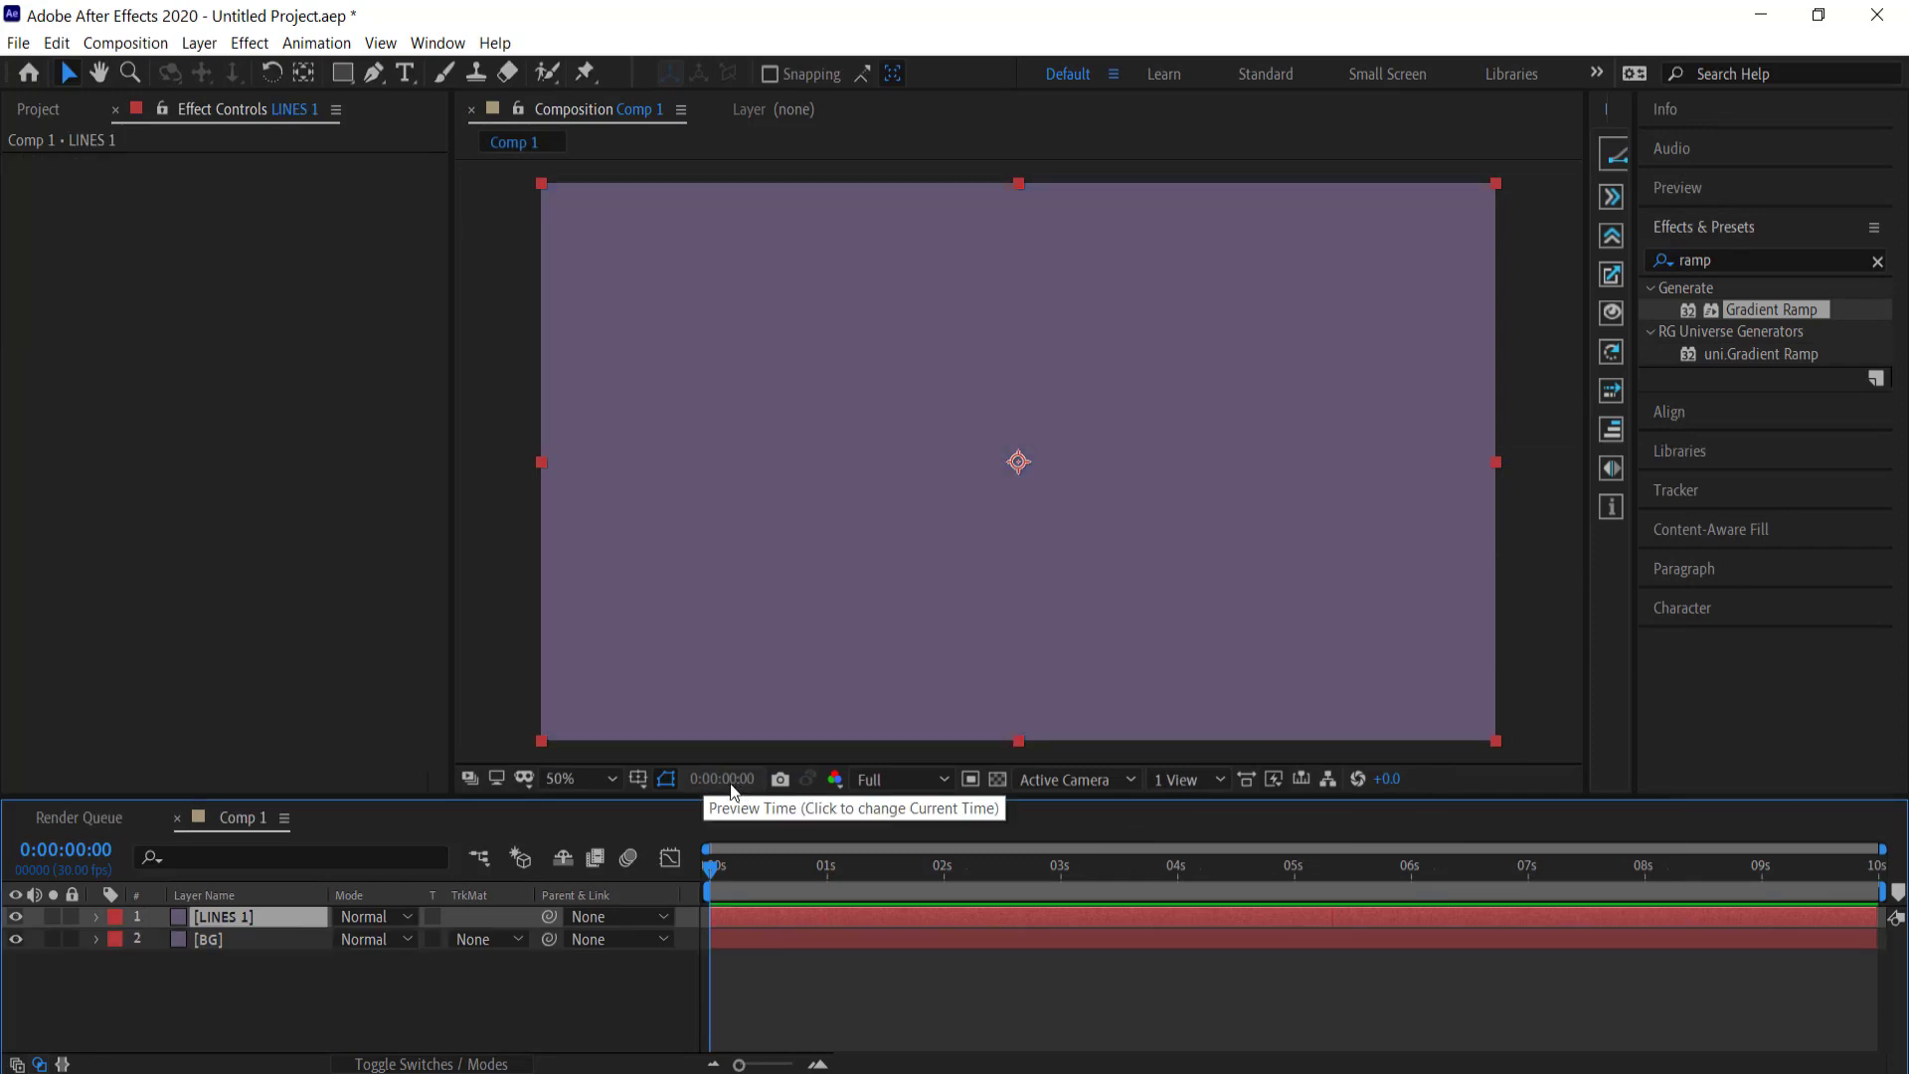
Step: Find the Turbulent Noise effect and apply it to the LINES 1 layer
{"action": "left_click", "coordinate": [1708, 261]}
{"action": "double_click", "coordinate": [1708, 260]}
{"action": "type", "text": "t"}
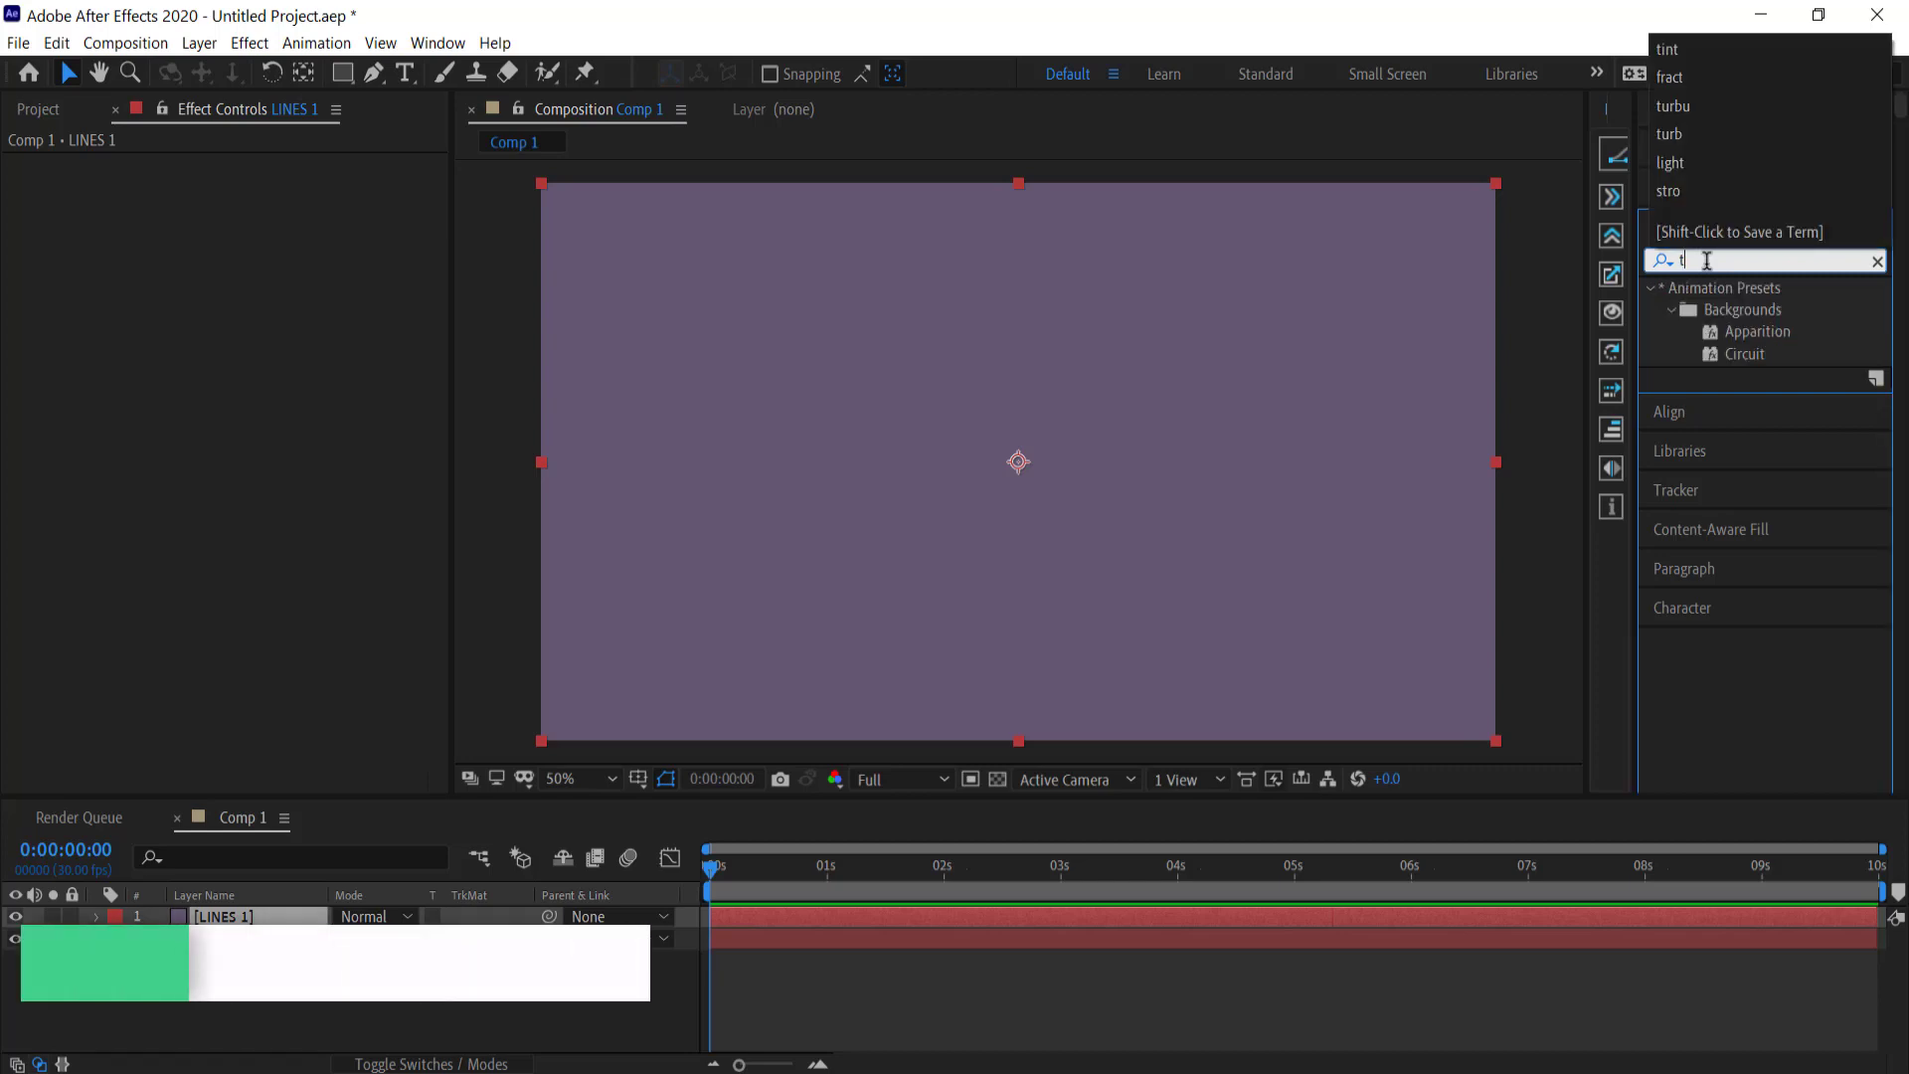
{"action": "type", "text": "urb"}
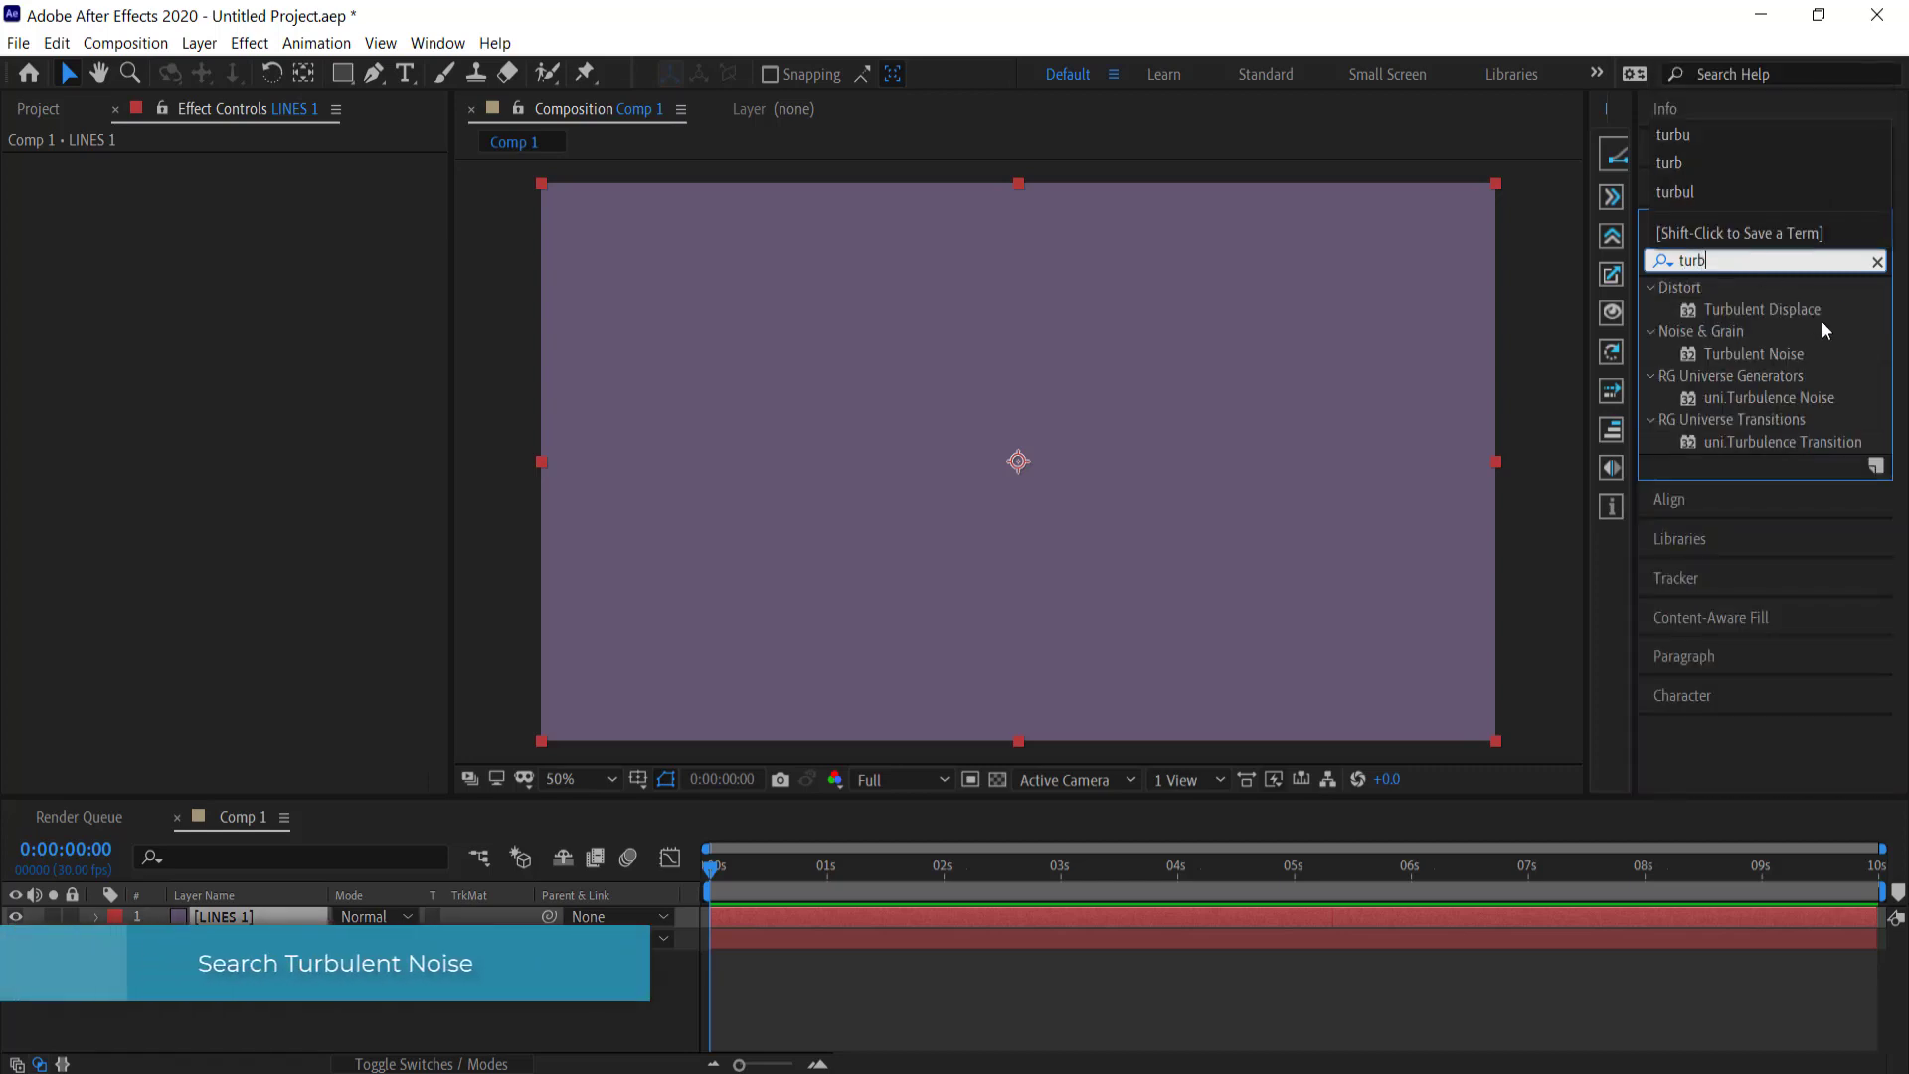
{"action": "double_click", "coordinate": [1756, 356]}
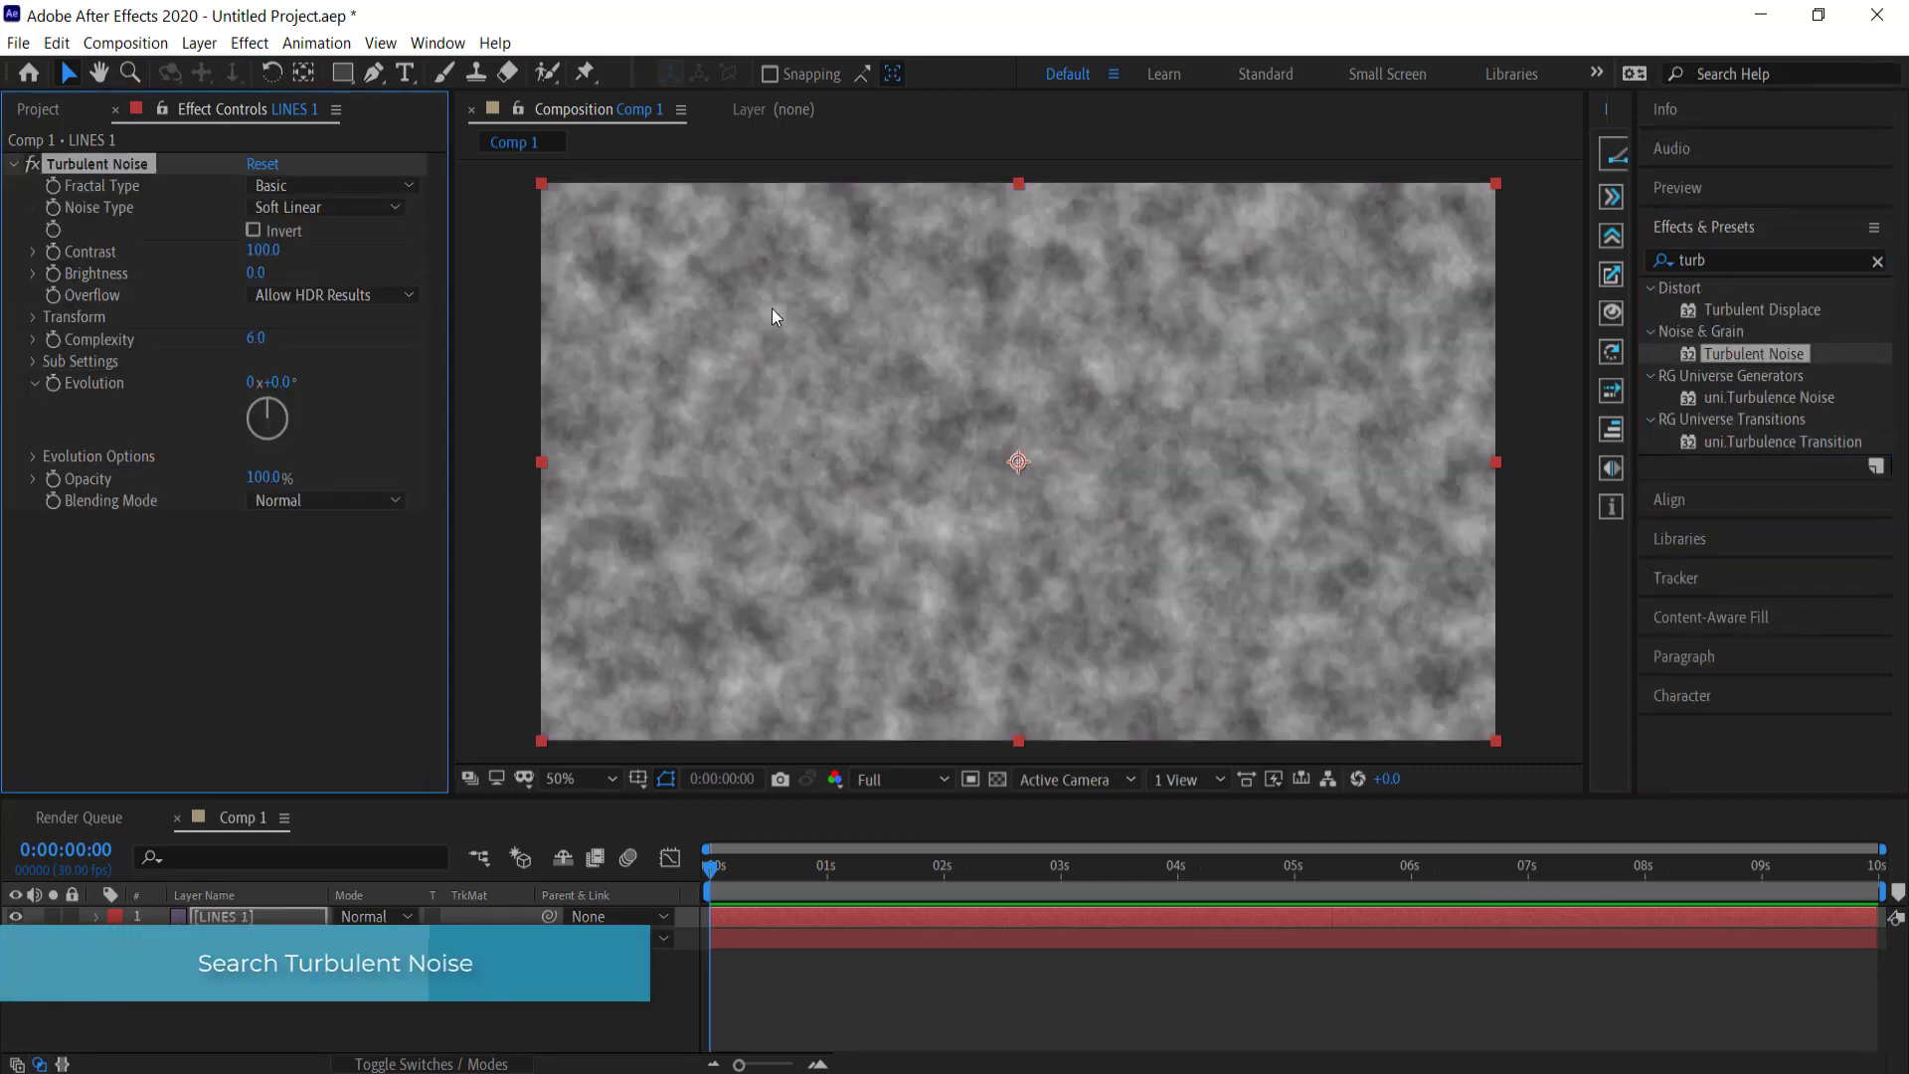
Step: Set the Turbulent Noise fractal type to Strings and invert the noise
{"action": "left_click", "coordinate": [358, 186]}
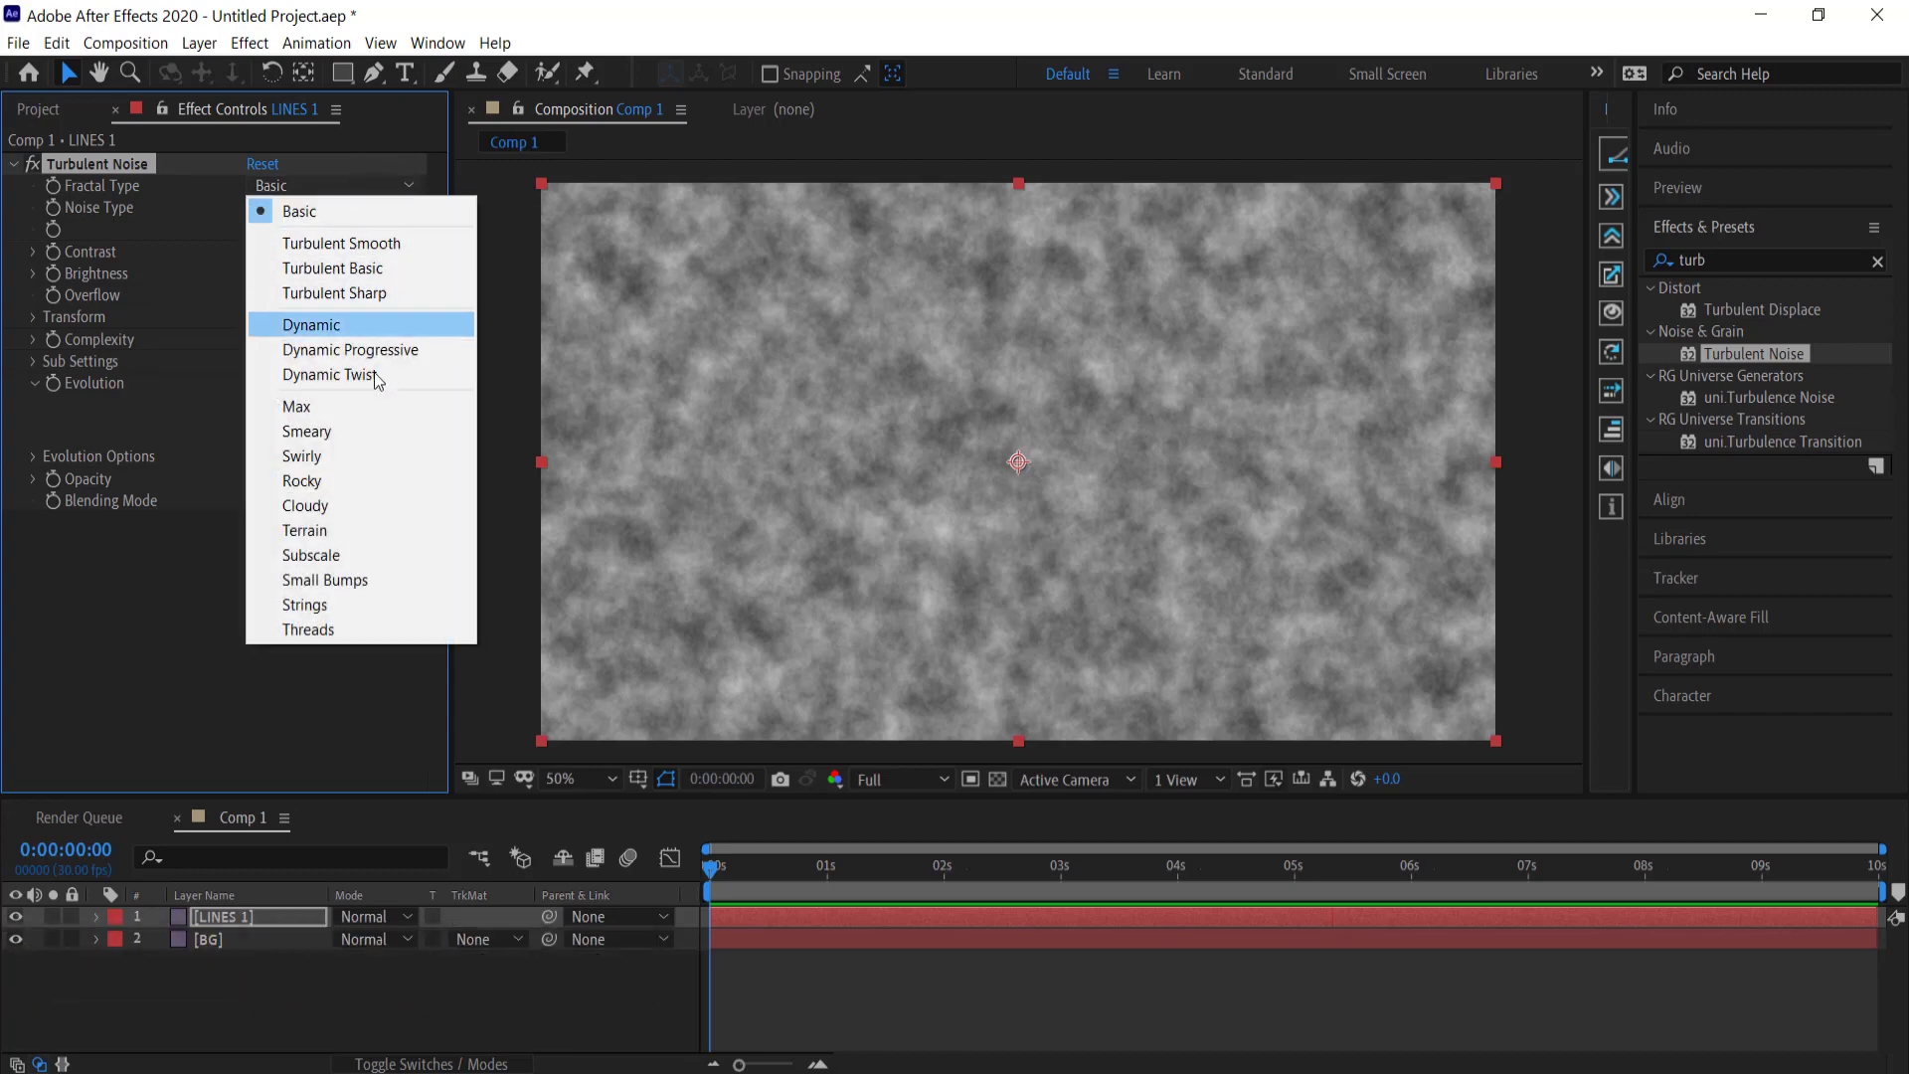
{"action": "left_click", "coordinate": [338, 603]}
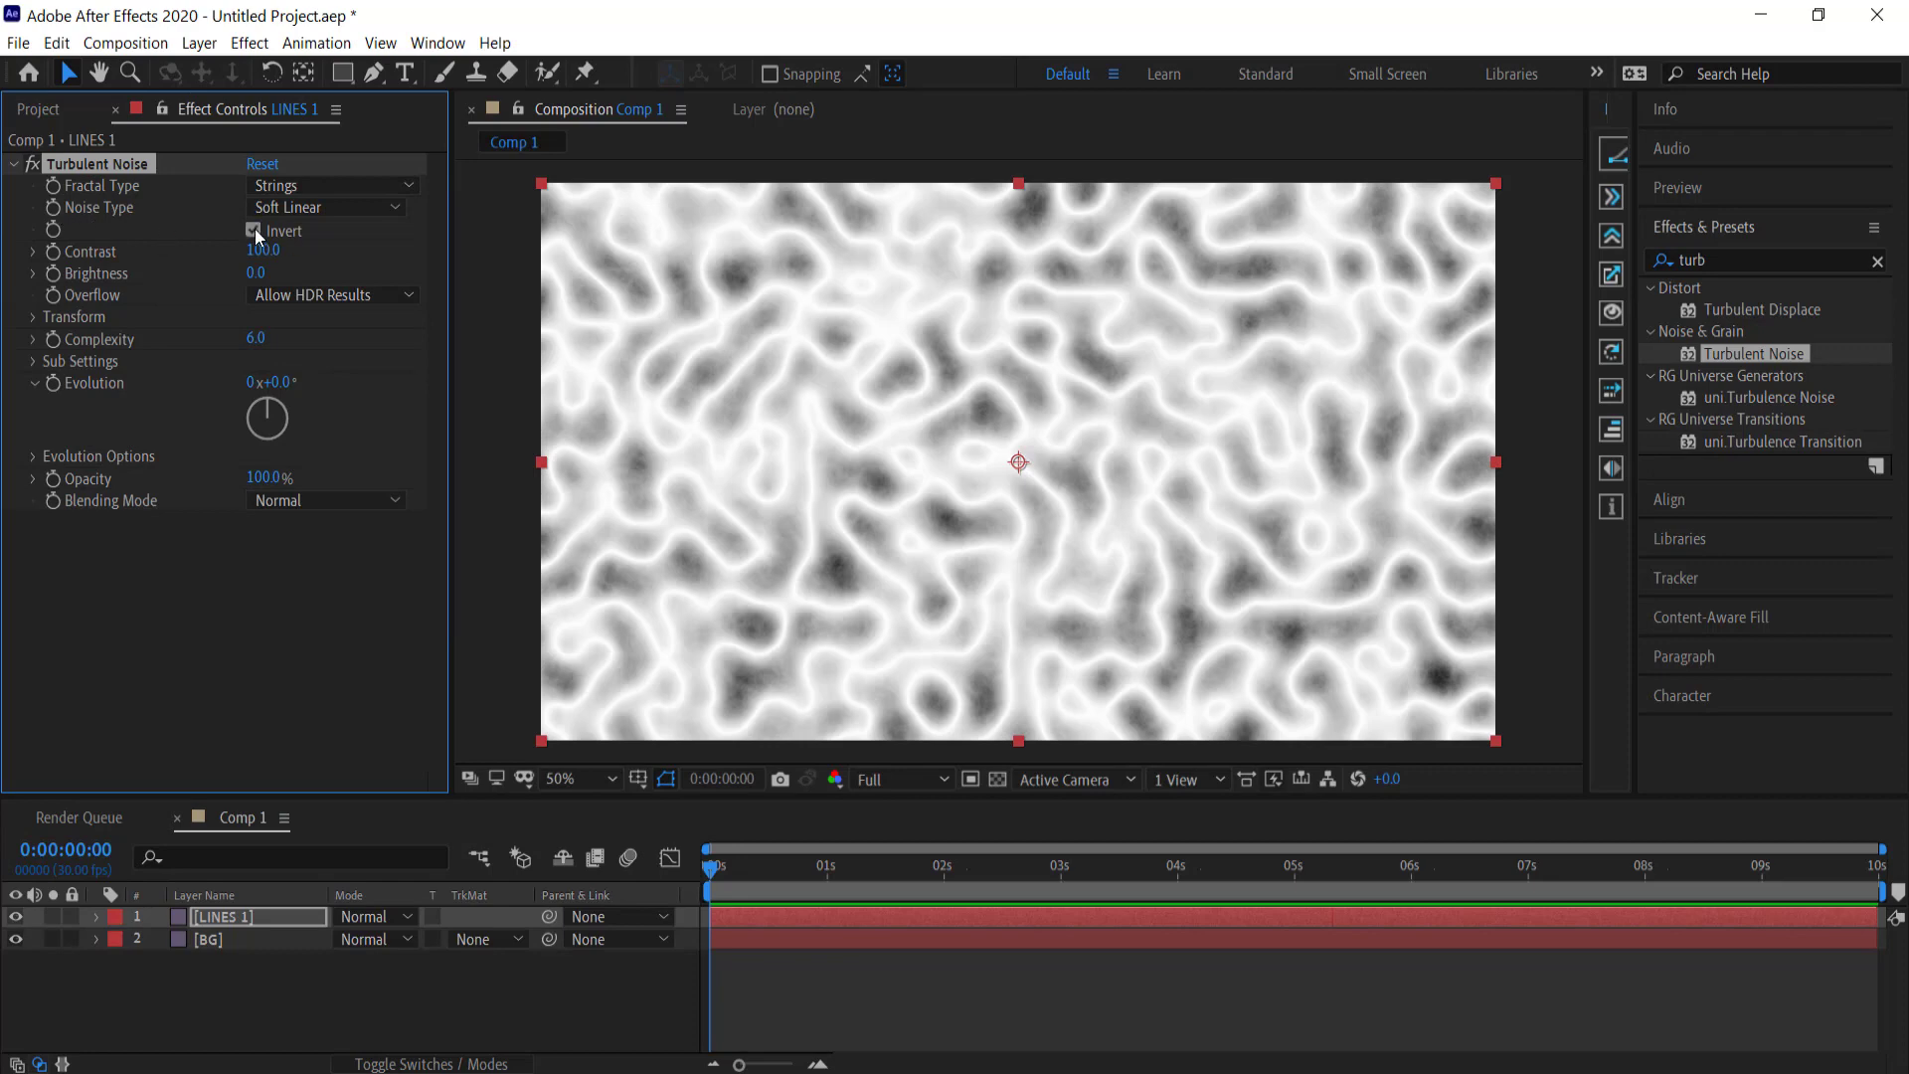
{"action": "left_click", "coordinate": [253, 230]}
Step: Set the Turbulent Noise contrast to 2500 and its complexity to 1
{"action": "left_click", "coordinate": [261, 252]}
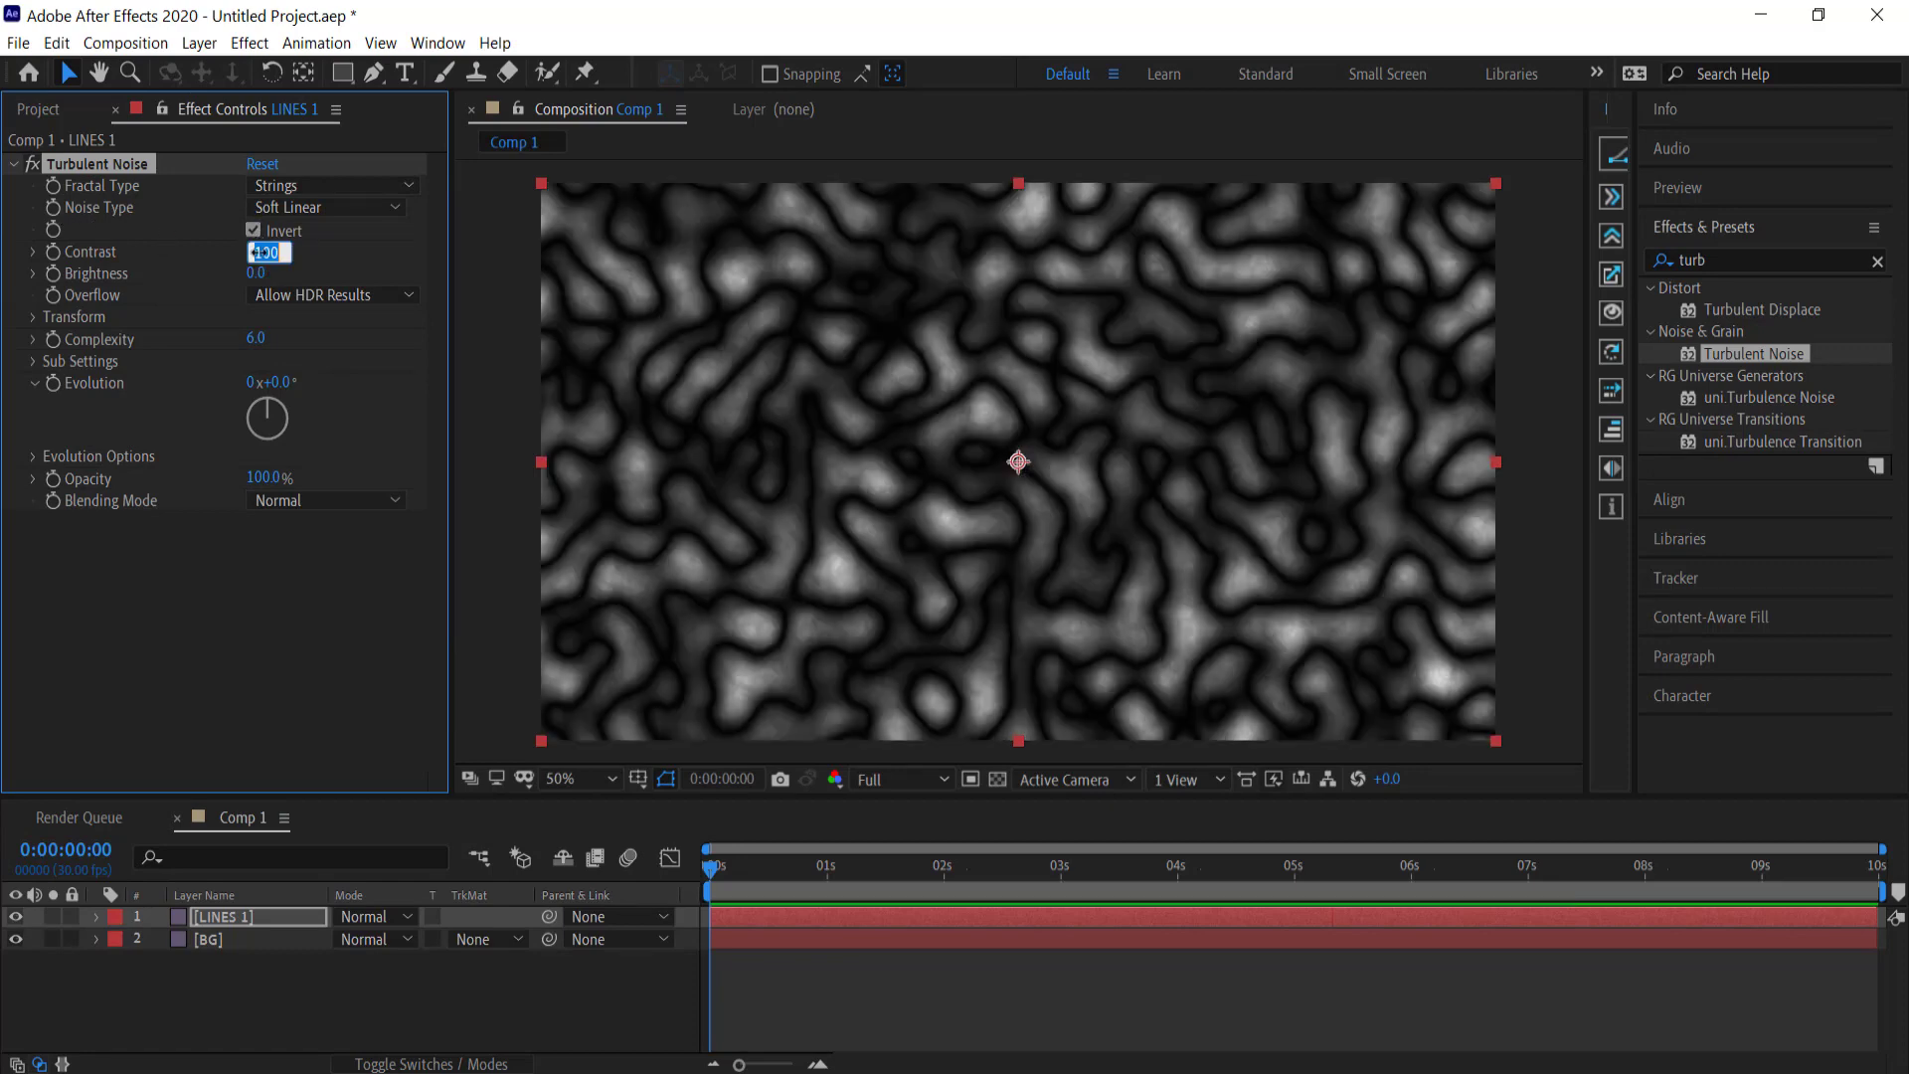
{"action": "type", "text": "2500"}
{"action": "key", "text": "Return"}
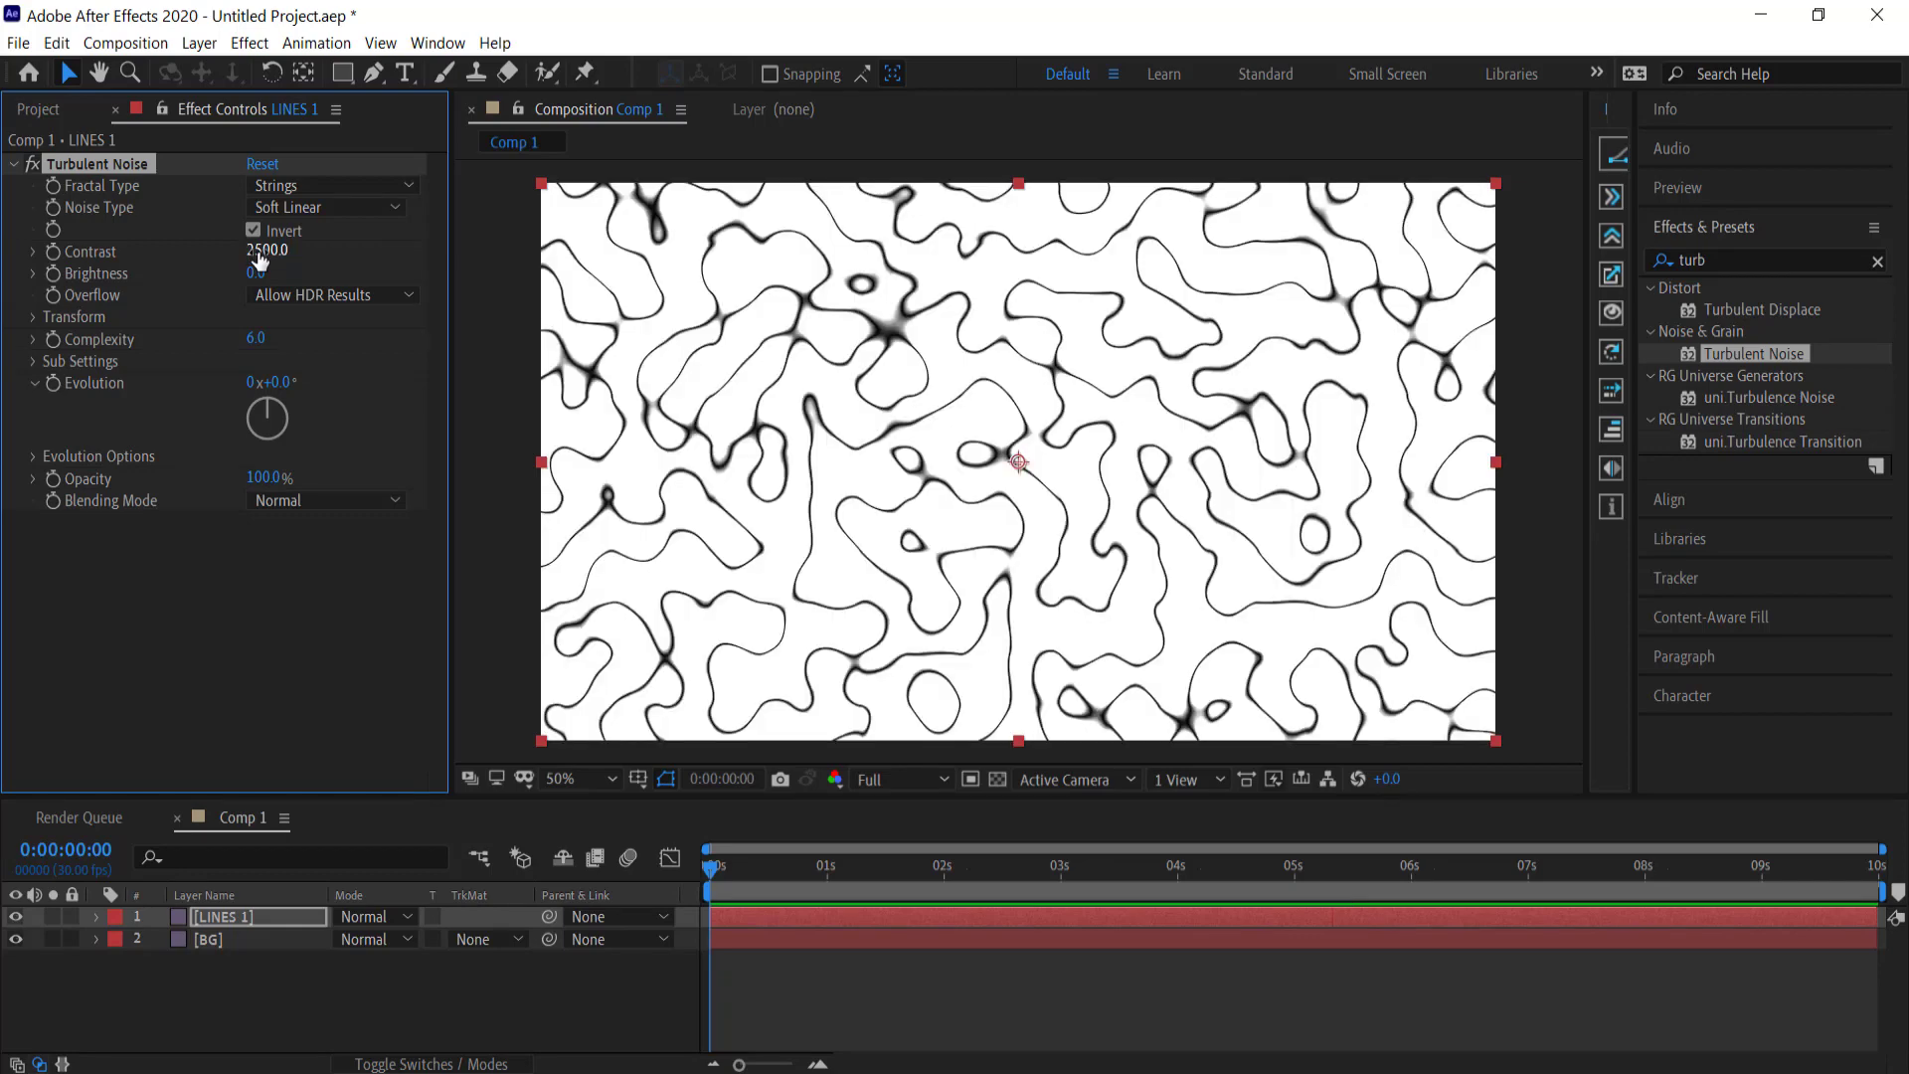
{"action": "left_click", "coordinate": [257, 339]}
{"action": "type", "text": "1"}
{"action": "key", "text": "Return"}
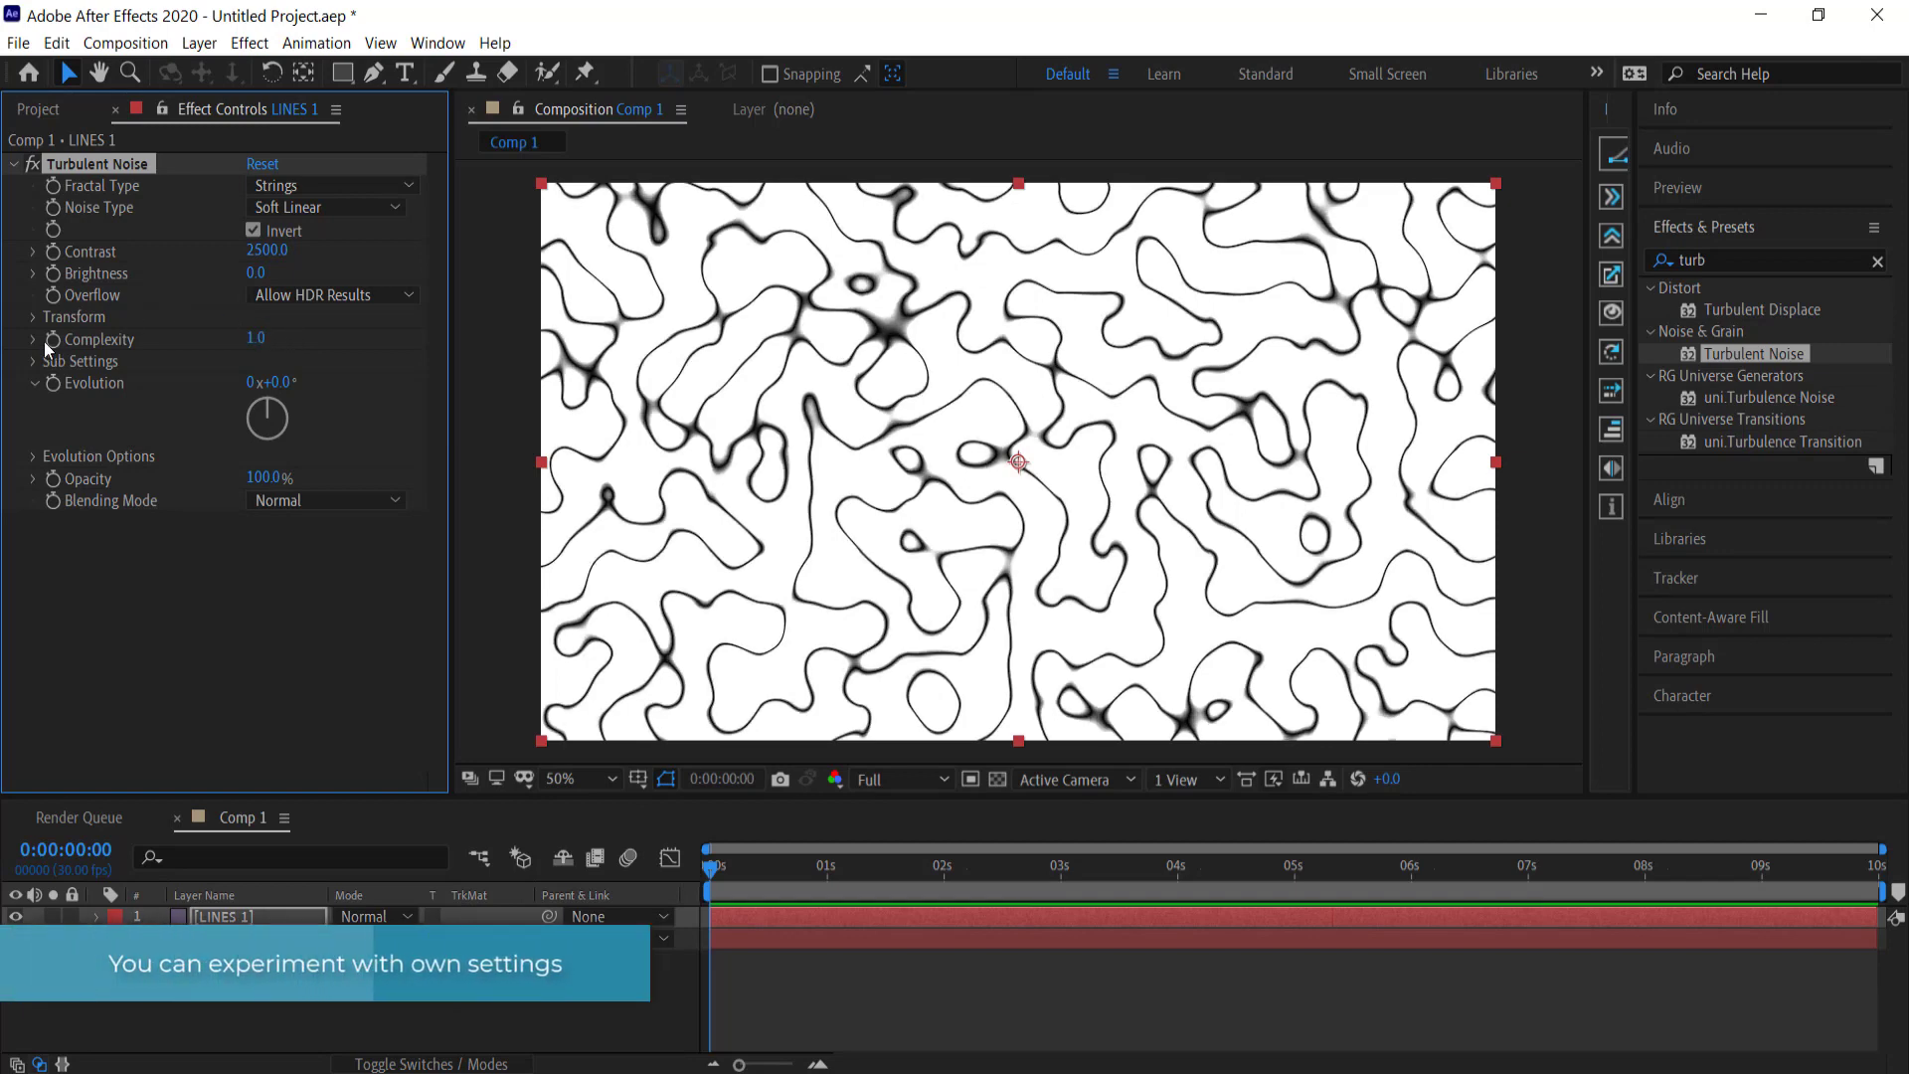
Step: Enlarge the Turbulent Noise scale to about 307 and set its evolution random seed to 100
{"action": "left_click", "coordinate": [33, 314]}
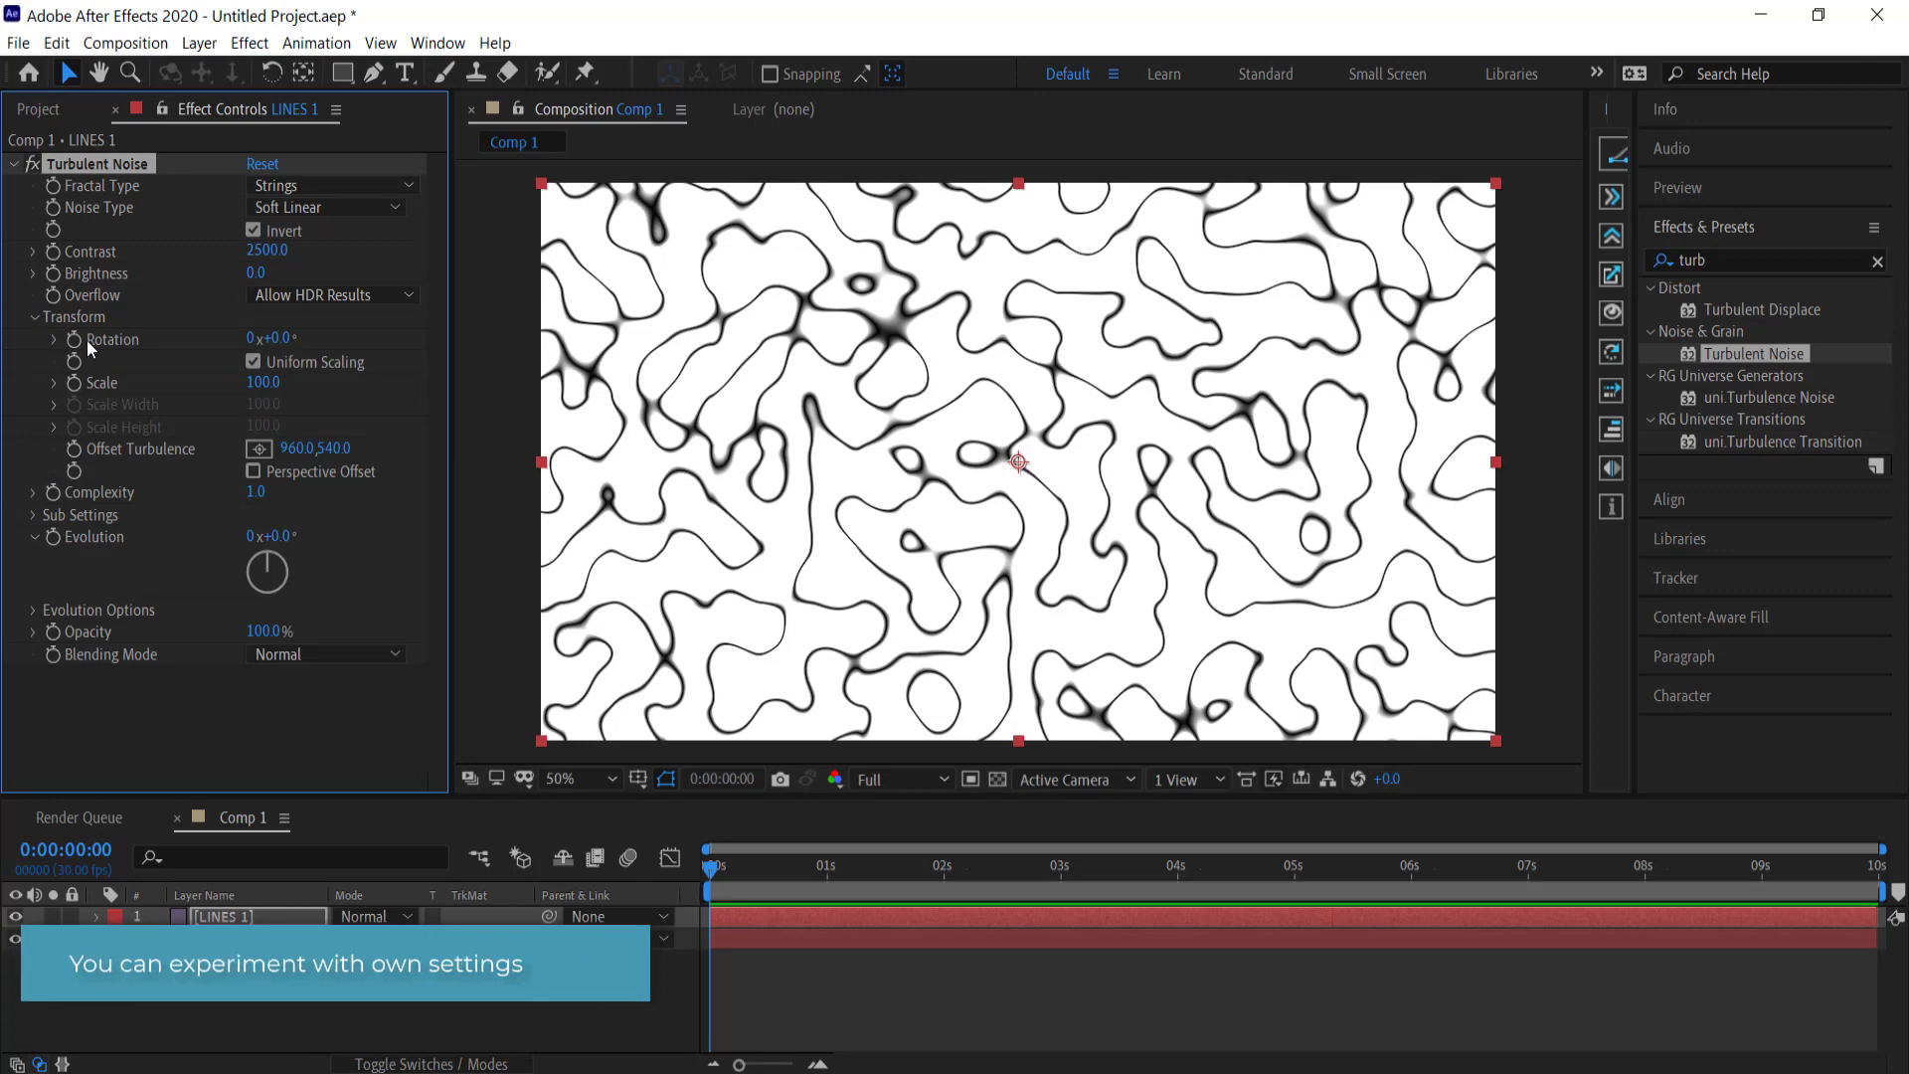
{"action": "left_click", "coordinate": [54, 382]}
{"action": "left_click_drag", "start_coordinate": [263, 382], "coordinate": [527, 388]}
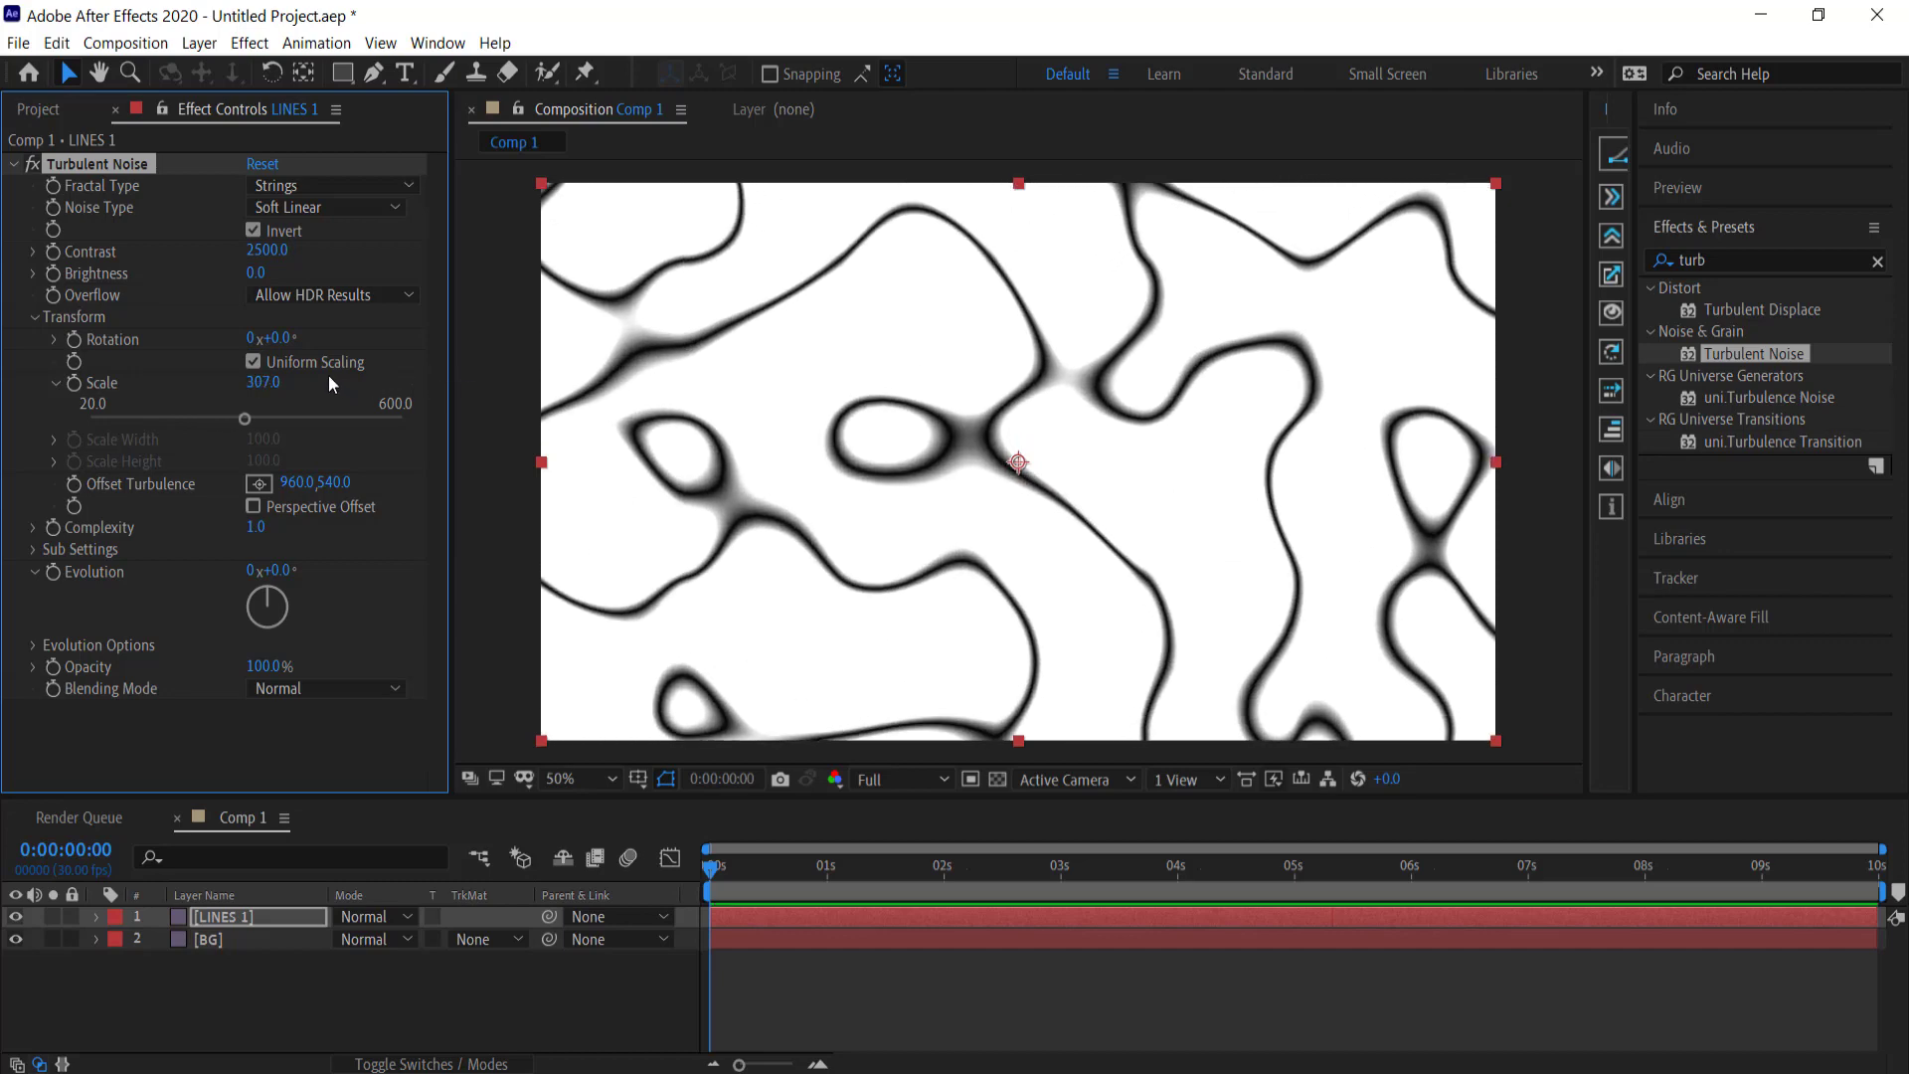
{"action": "left_click", "coordinate": [34, 645]}
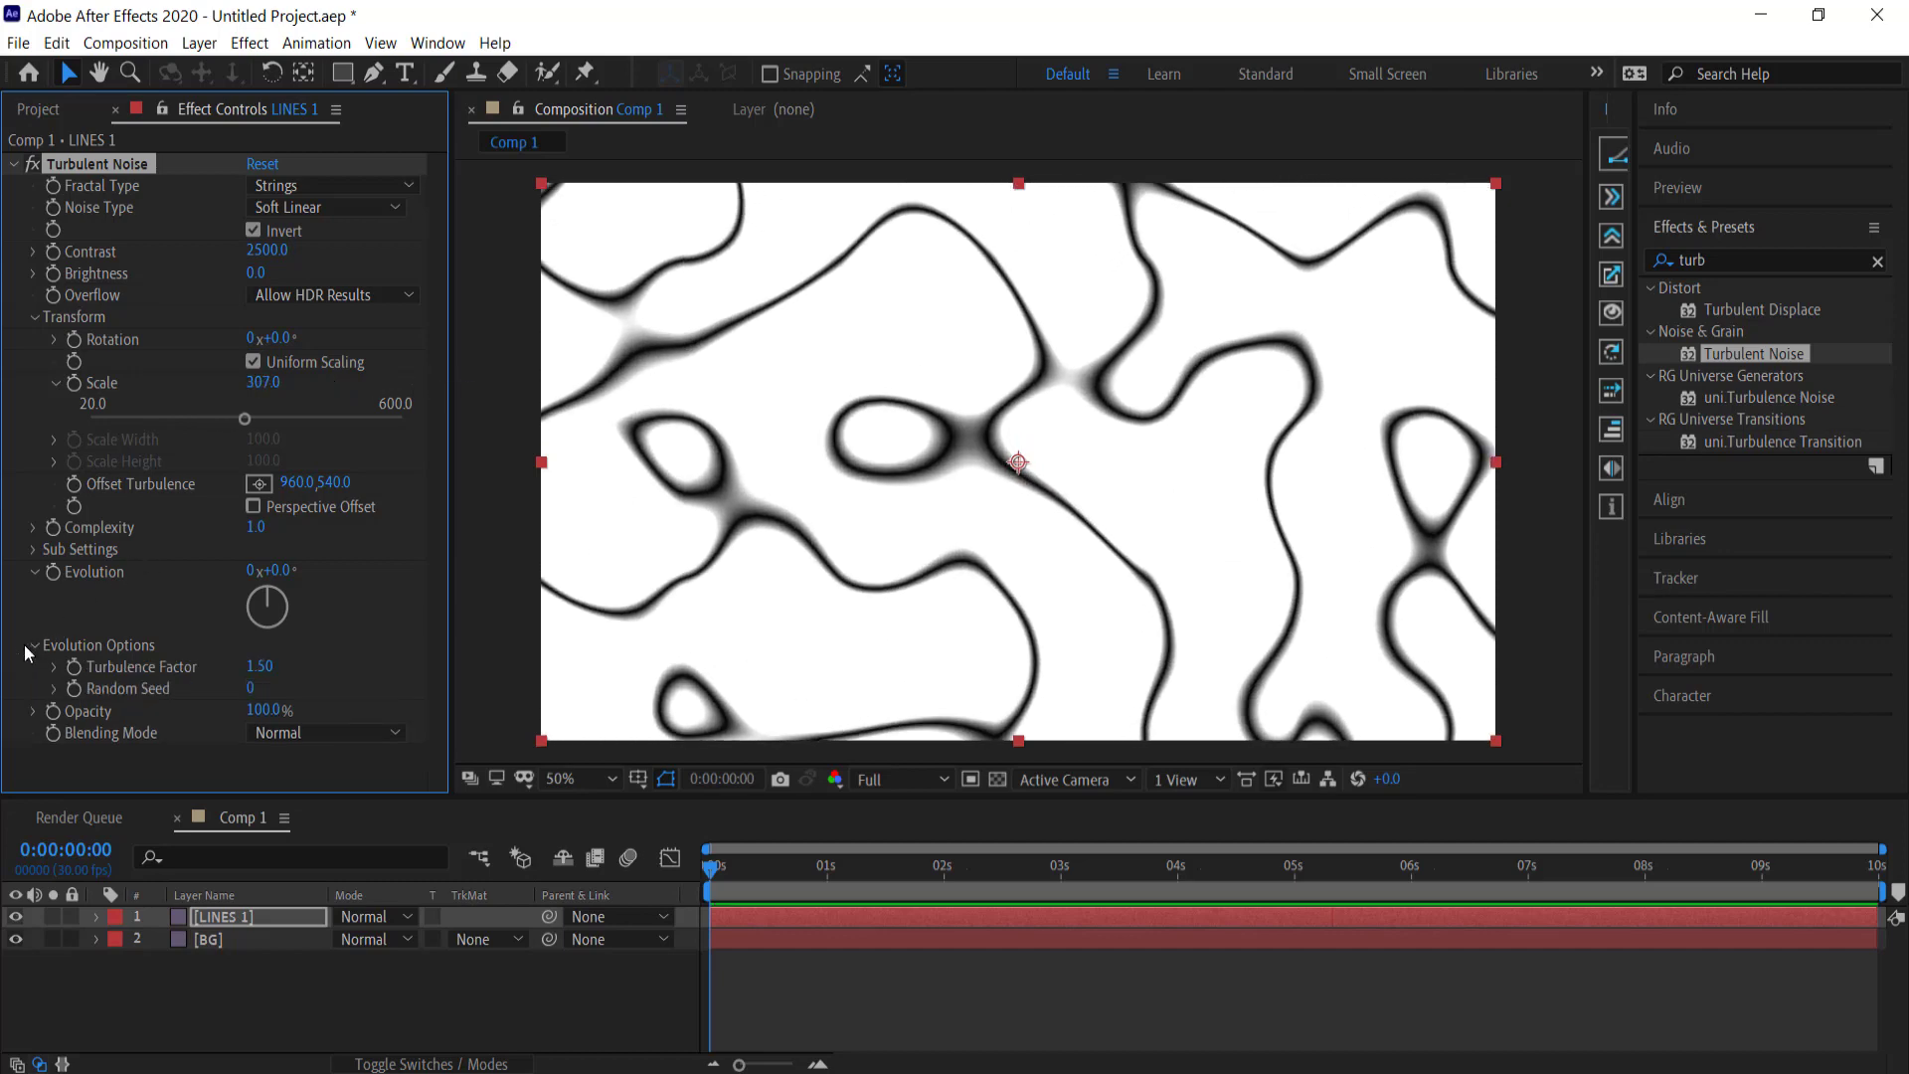
{"action": "left_click", "coordinate": [251, 688]}
{"action": "type", "text": "100"}
{"action": "key", "text": "Return"}
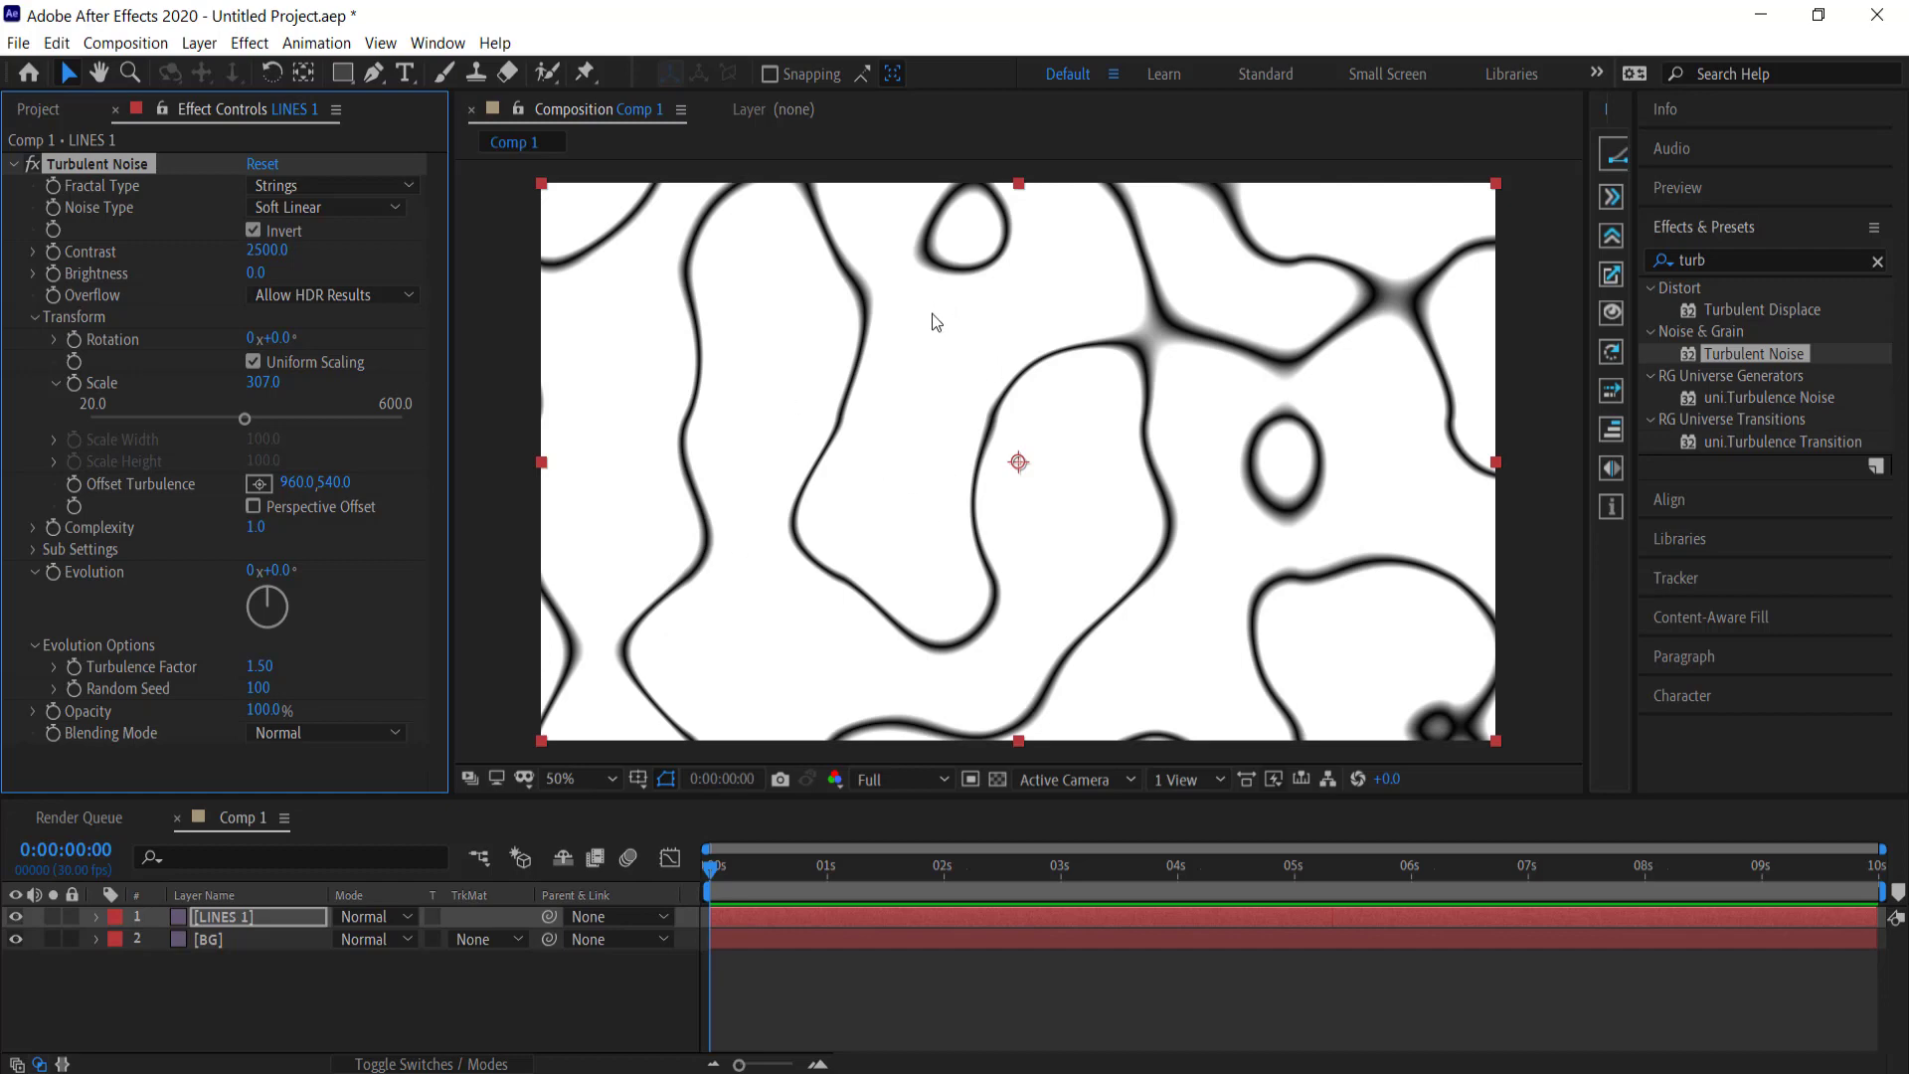
Step: Apply Tint to the LINES 1 layer with swapped colors, mapping black to a bright blue and white to black
{"action": "left_click", "coordinate": [1736, 255]}
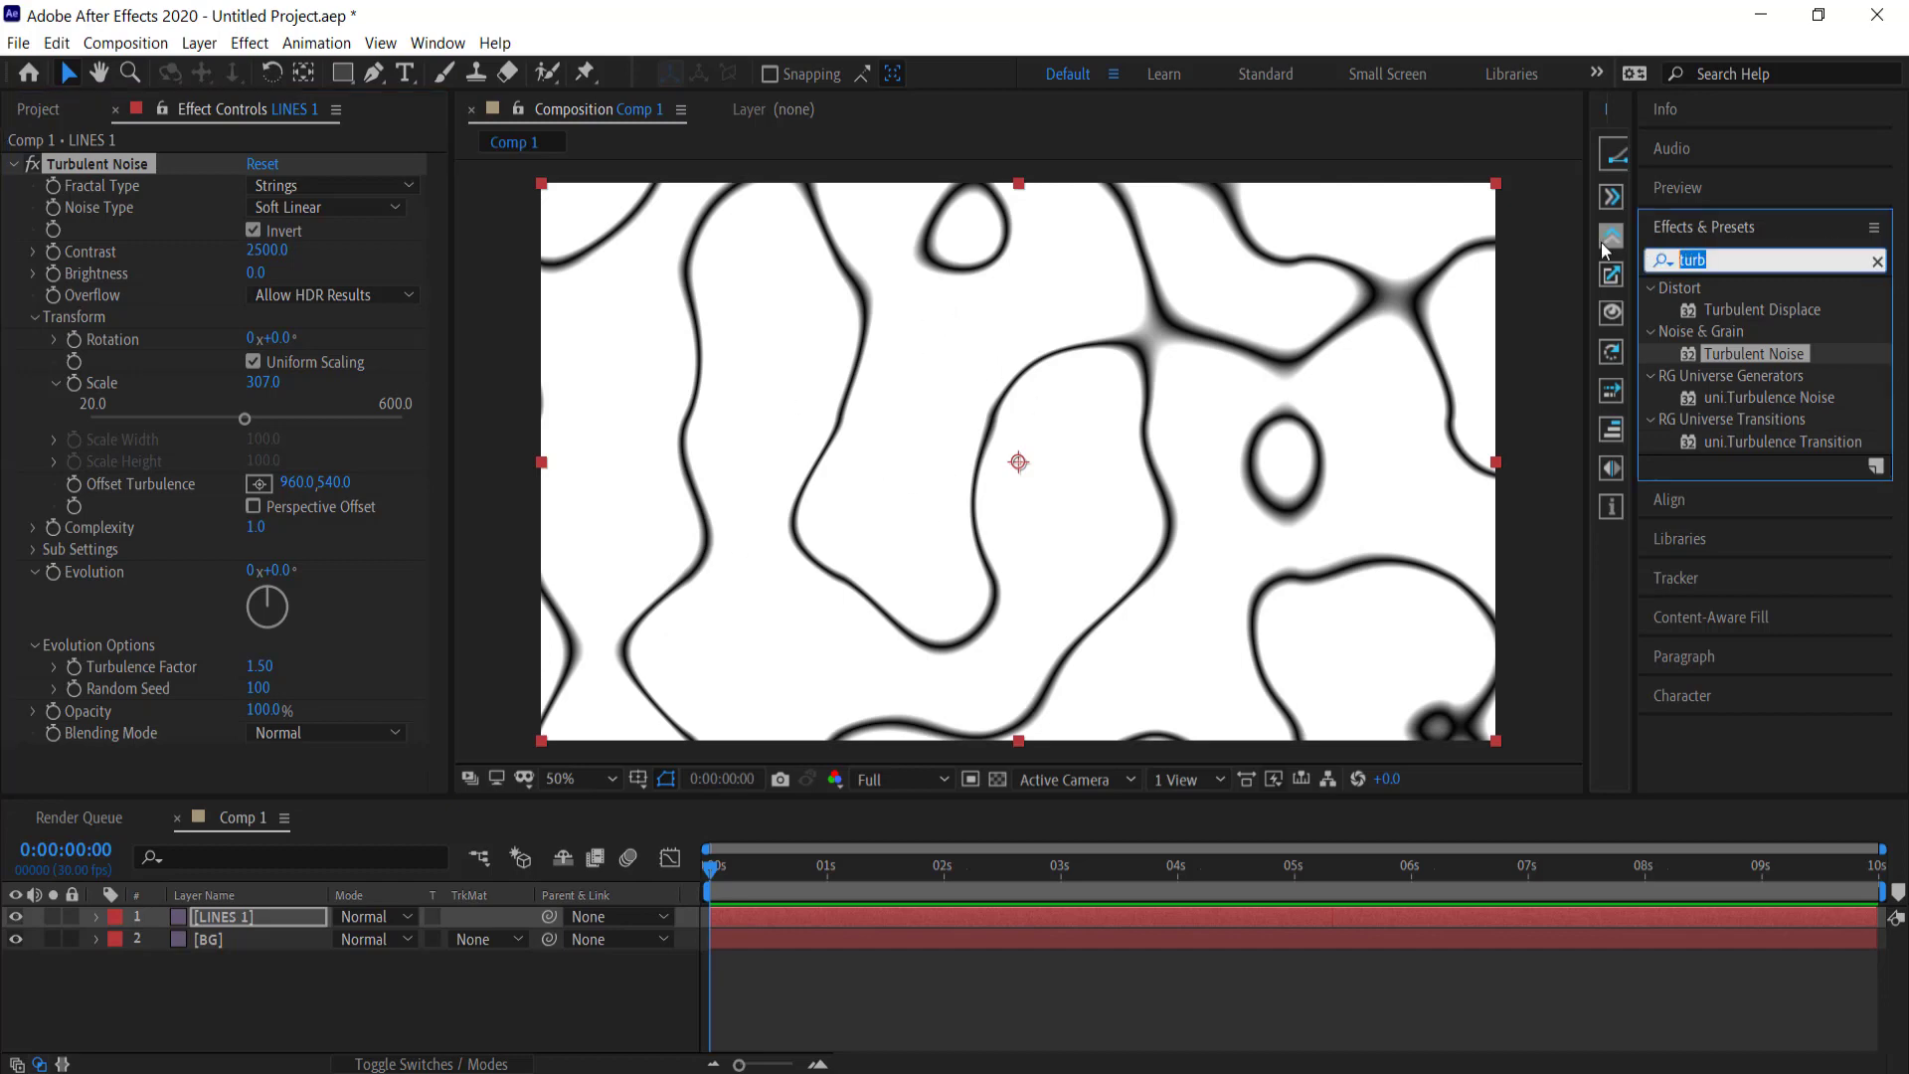
{"action": "type", "text": "tint"}
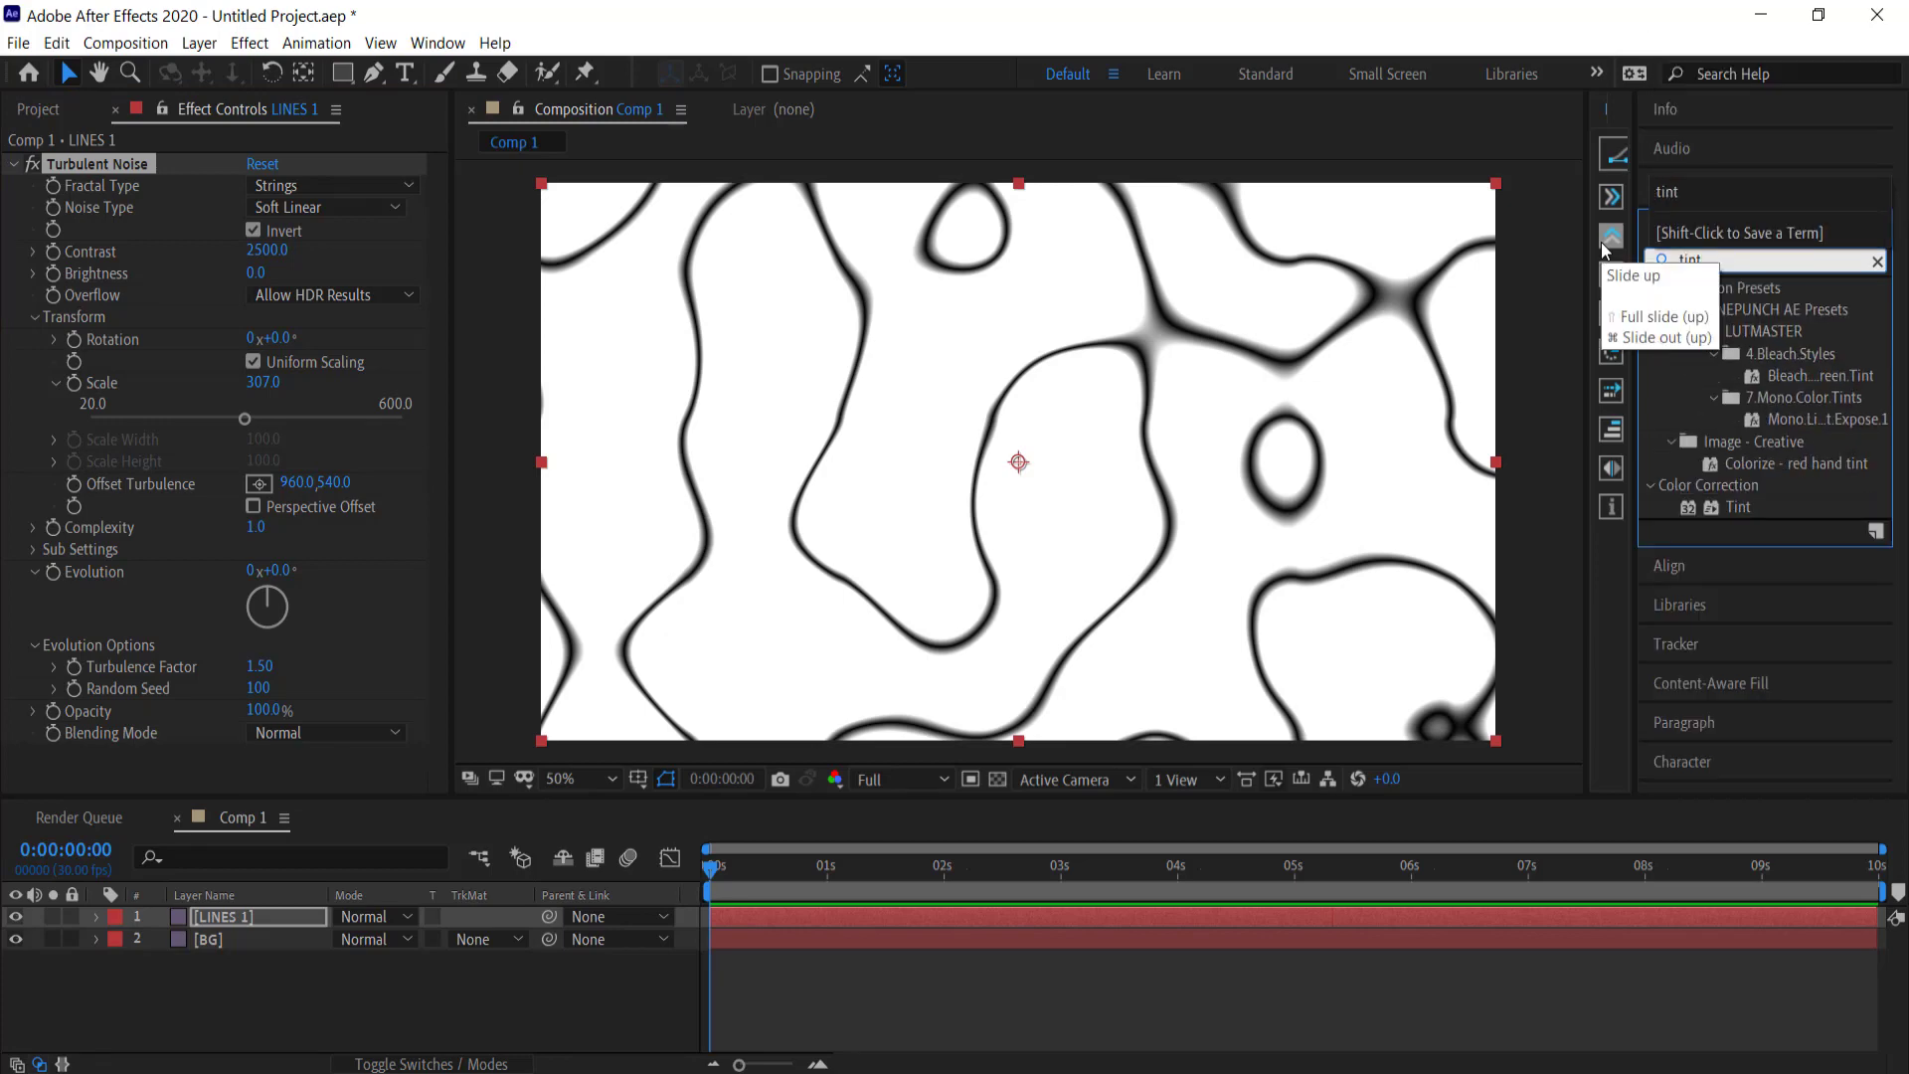
{"action": "double_click", "coordinate": [1737, 509]}
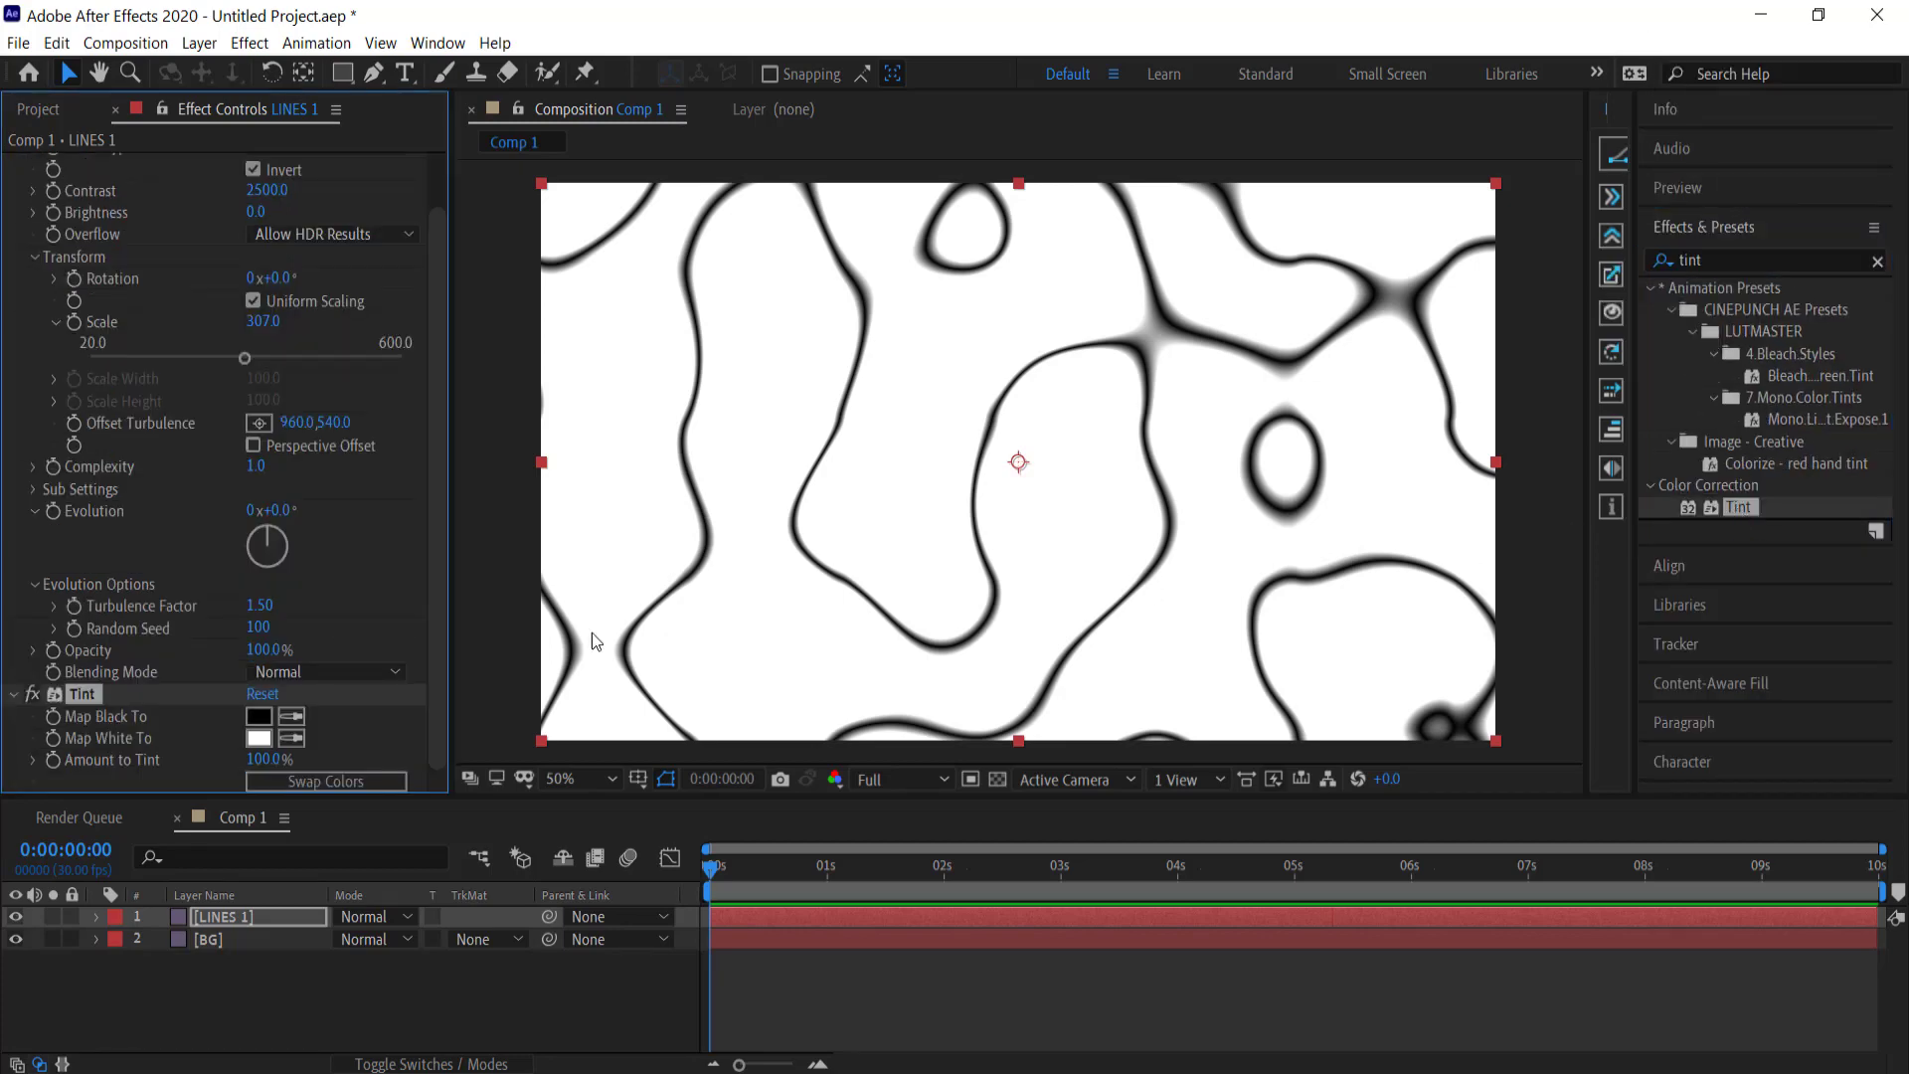
{"action": "left_click", "coordinate": [310, 779]}
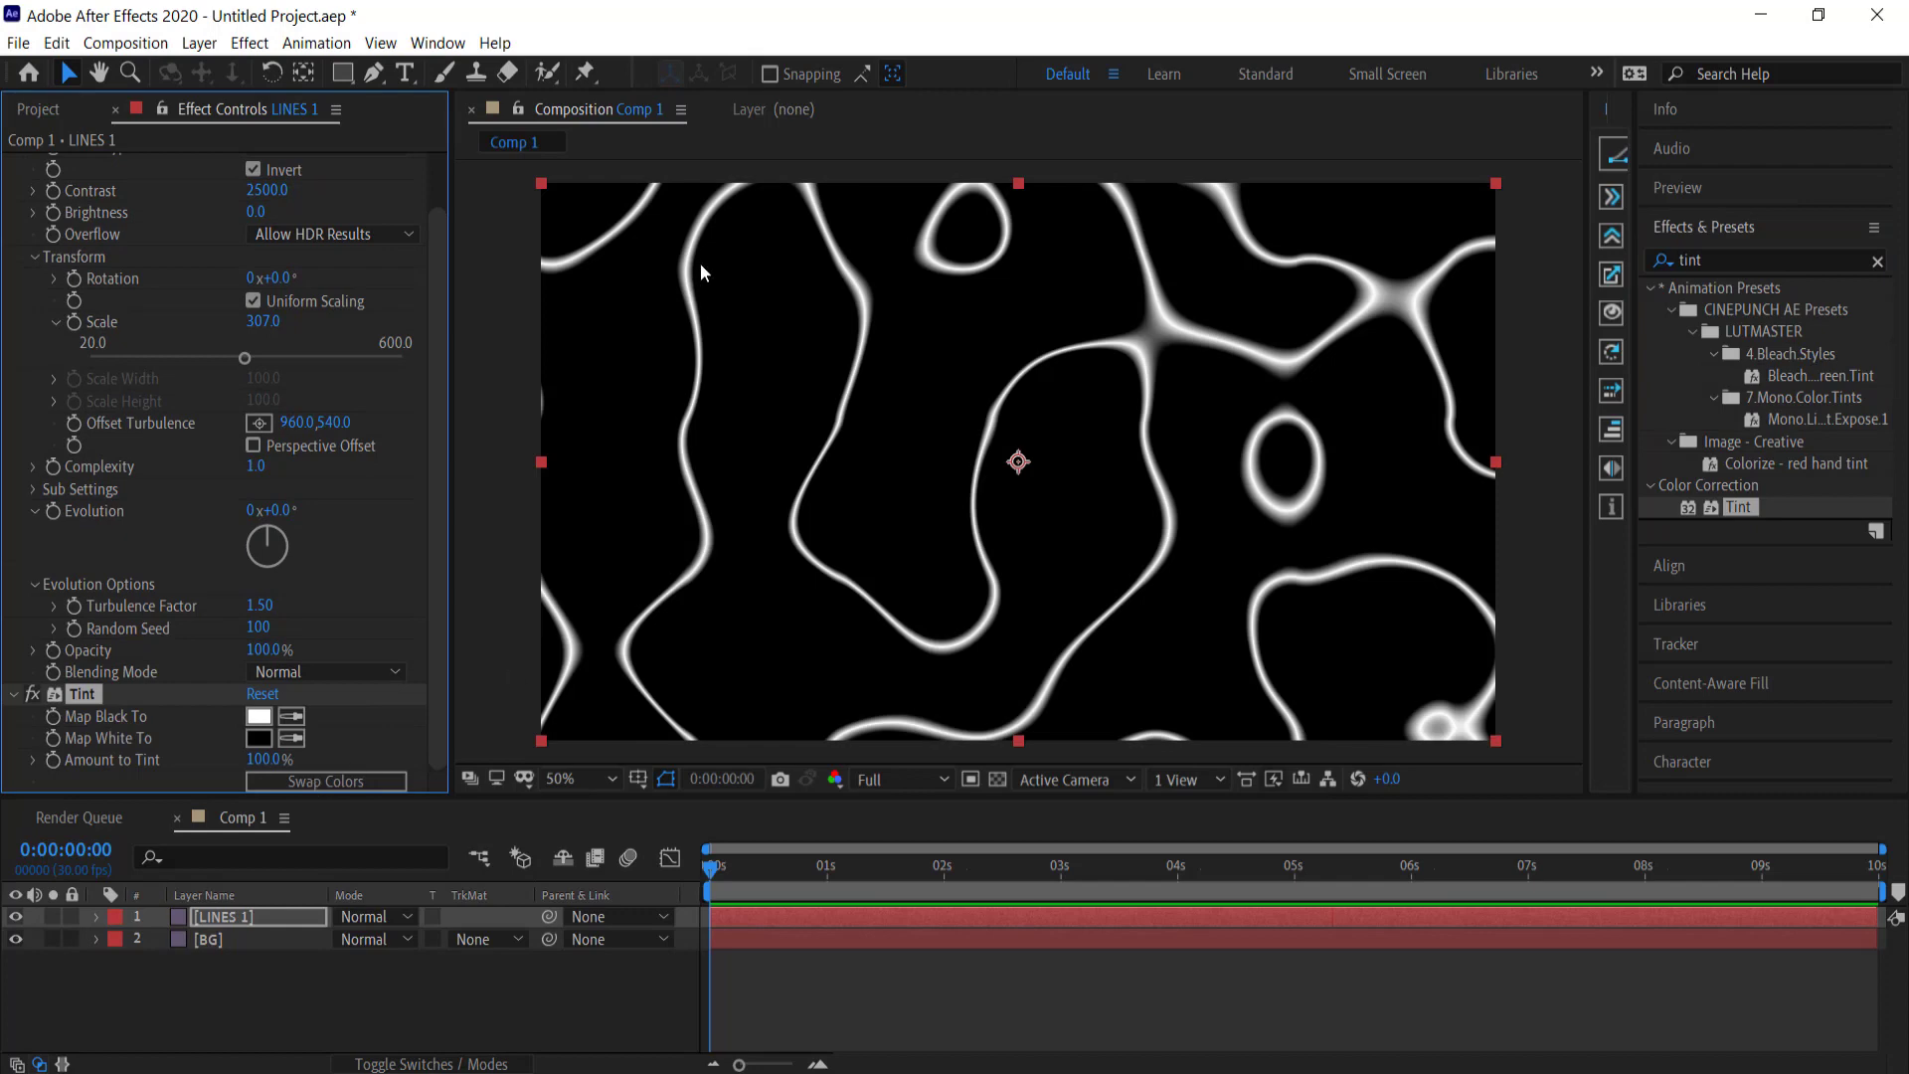
{"action": "left_click", "coordinate": [259, 720]}
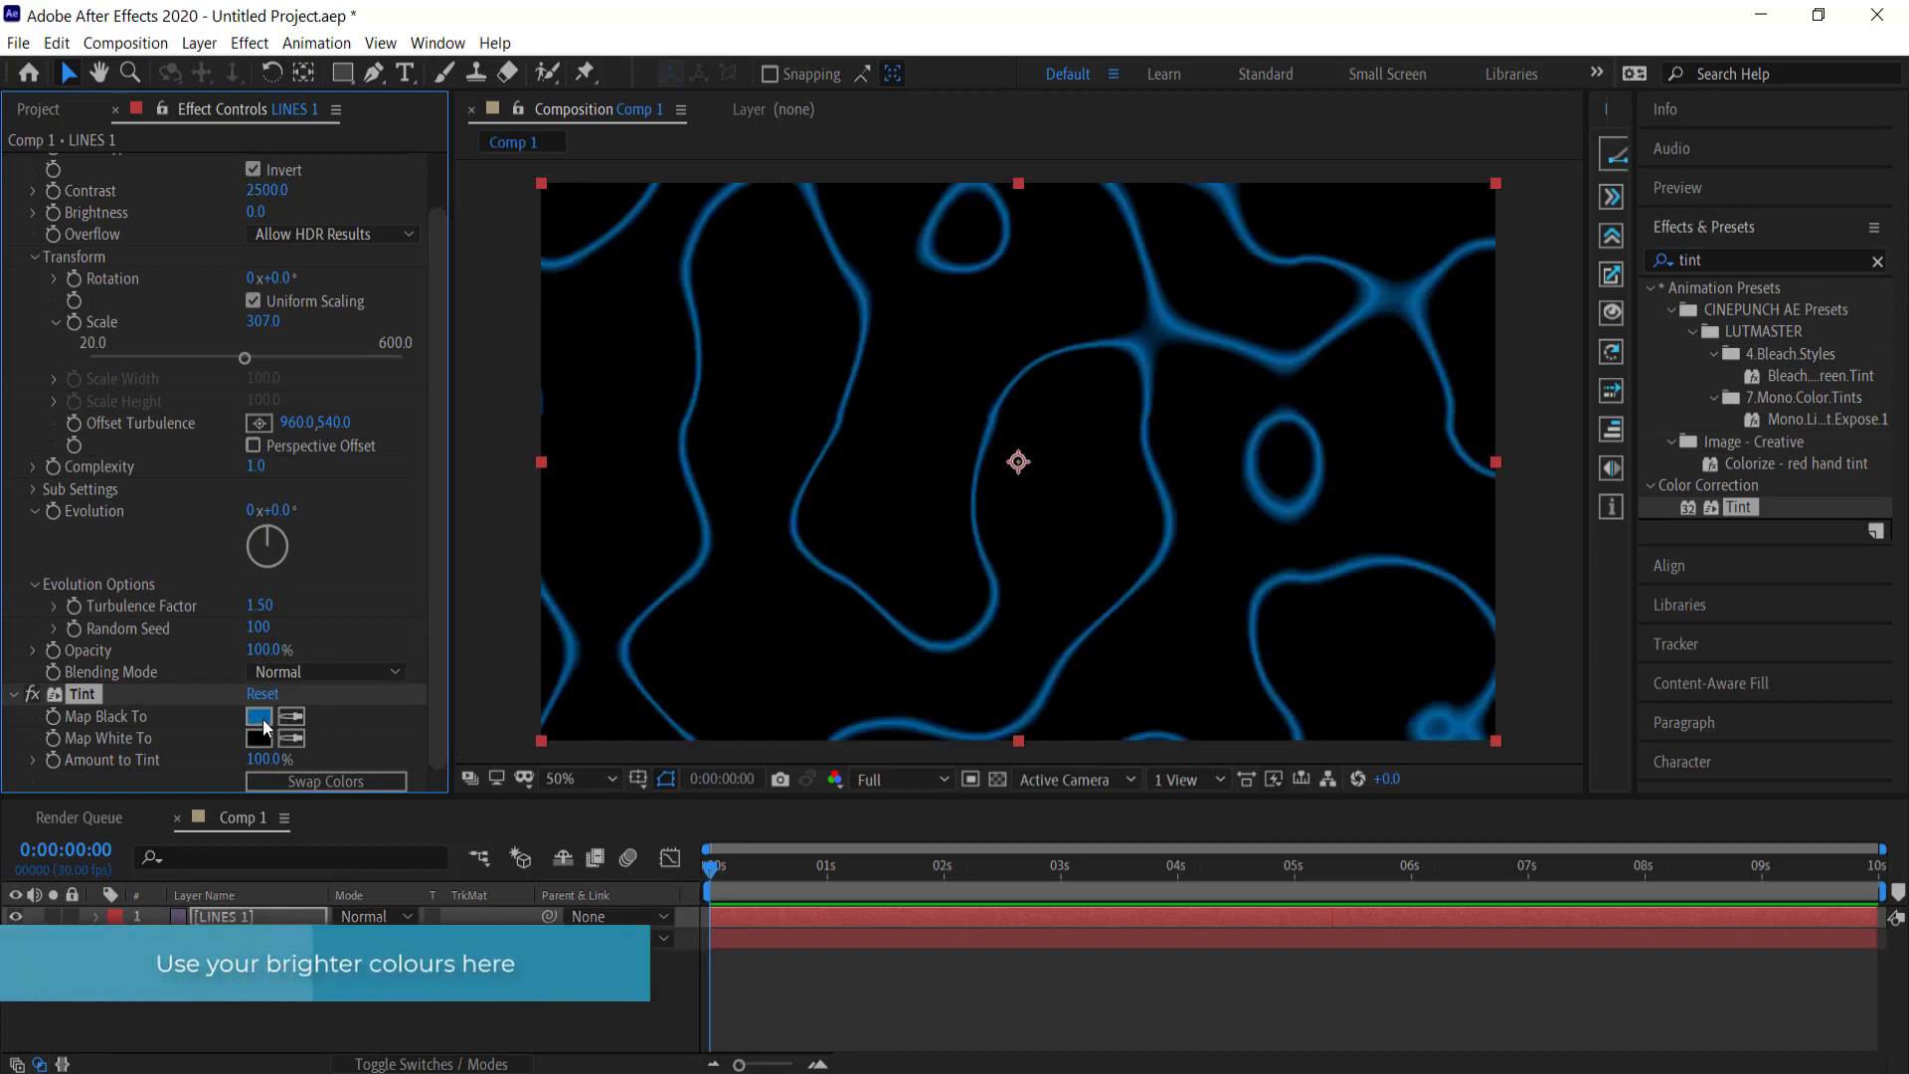
Step: Apply the Stylize Glow effect to the LINES 1 layer with a 10% threshold and a radius of 50
{"action": "left_click", "coordinate": [1678, 260]}
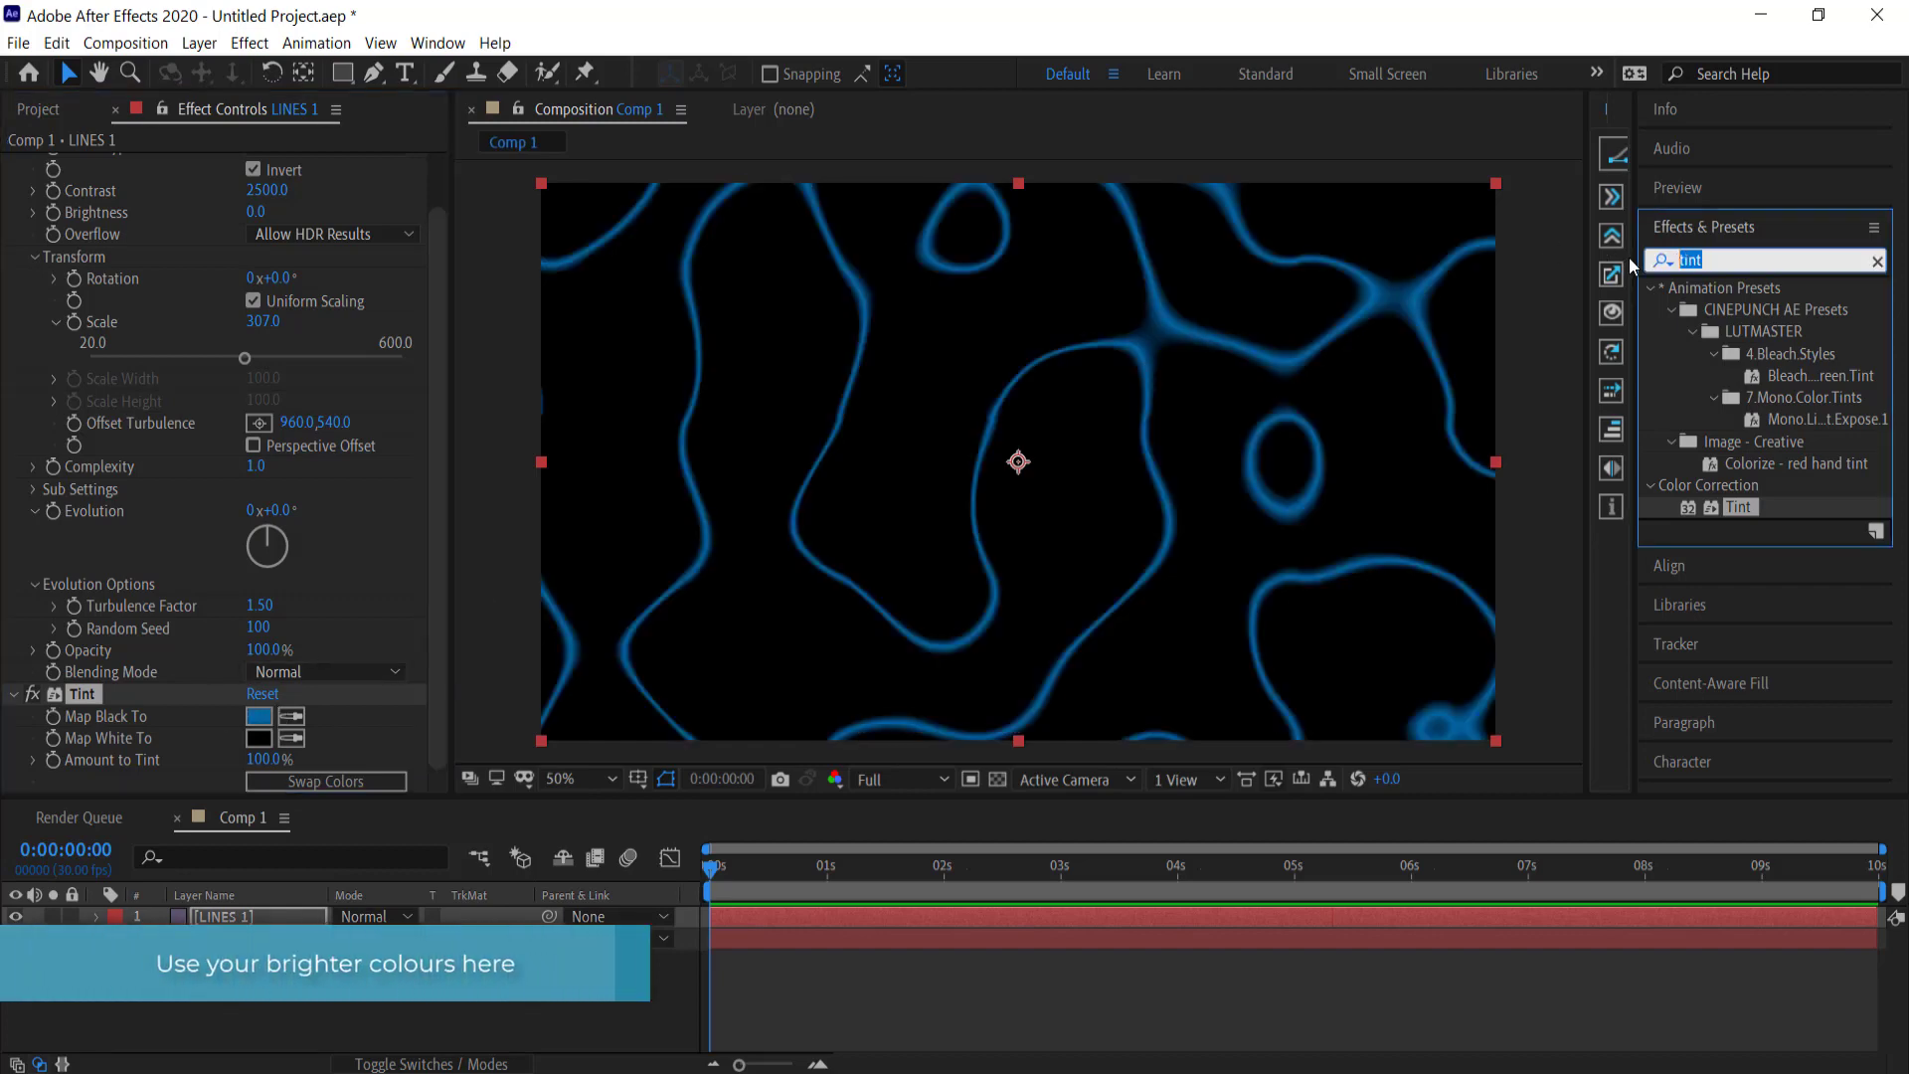
{"action": "type", "text": "glow"}
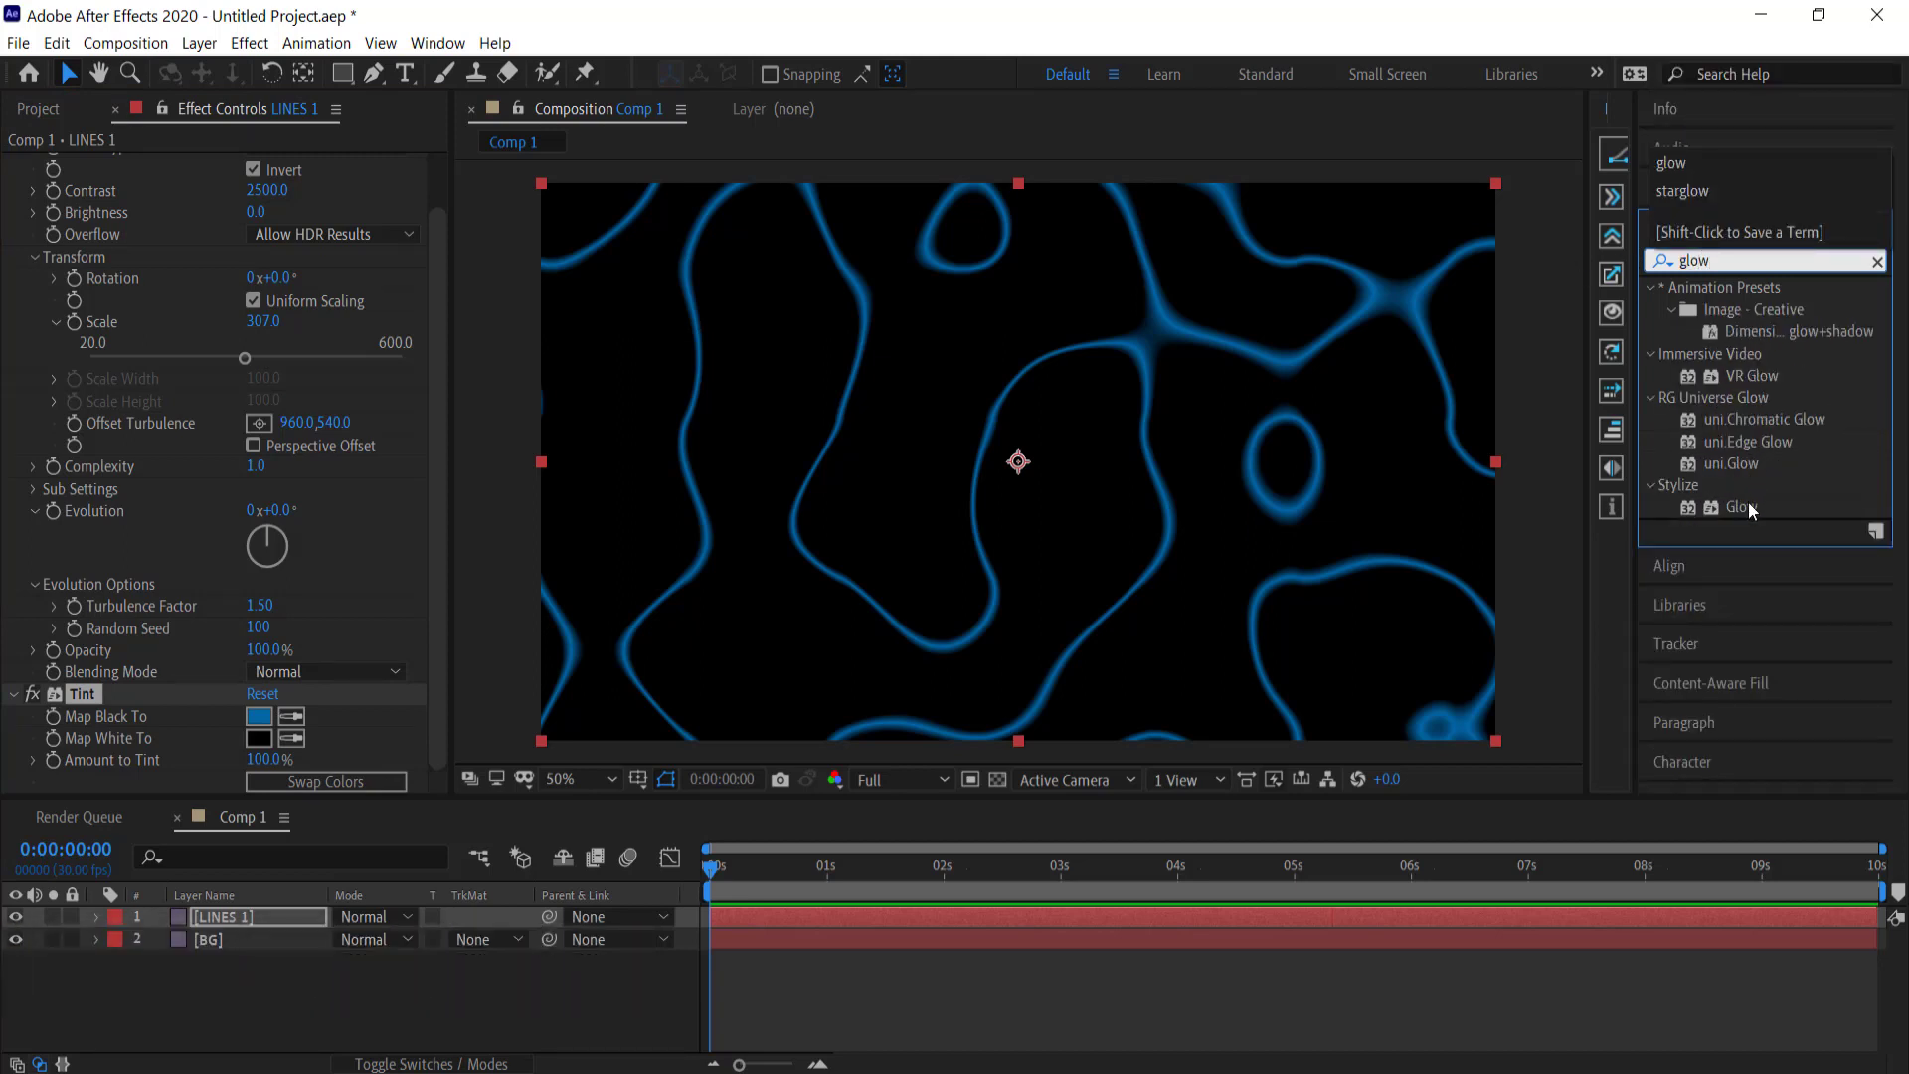
{"action": "left_click", "coordinate": [1741, 506]}
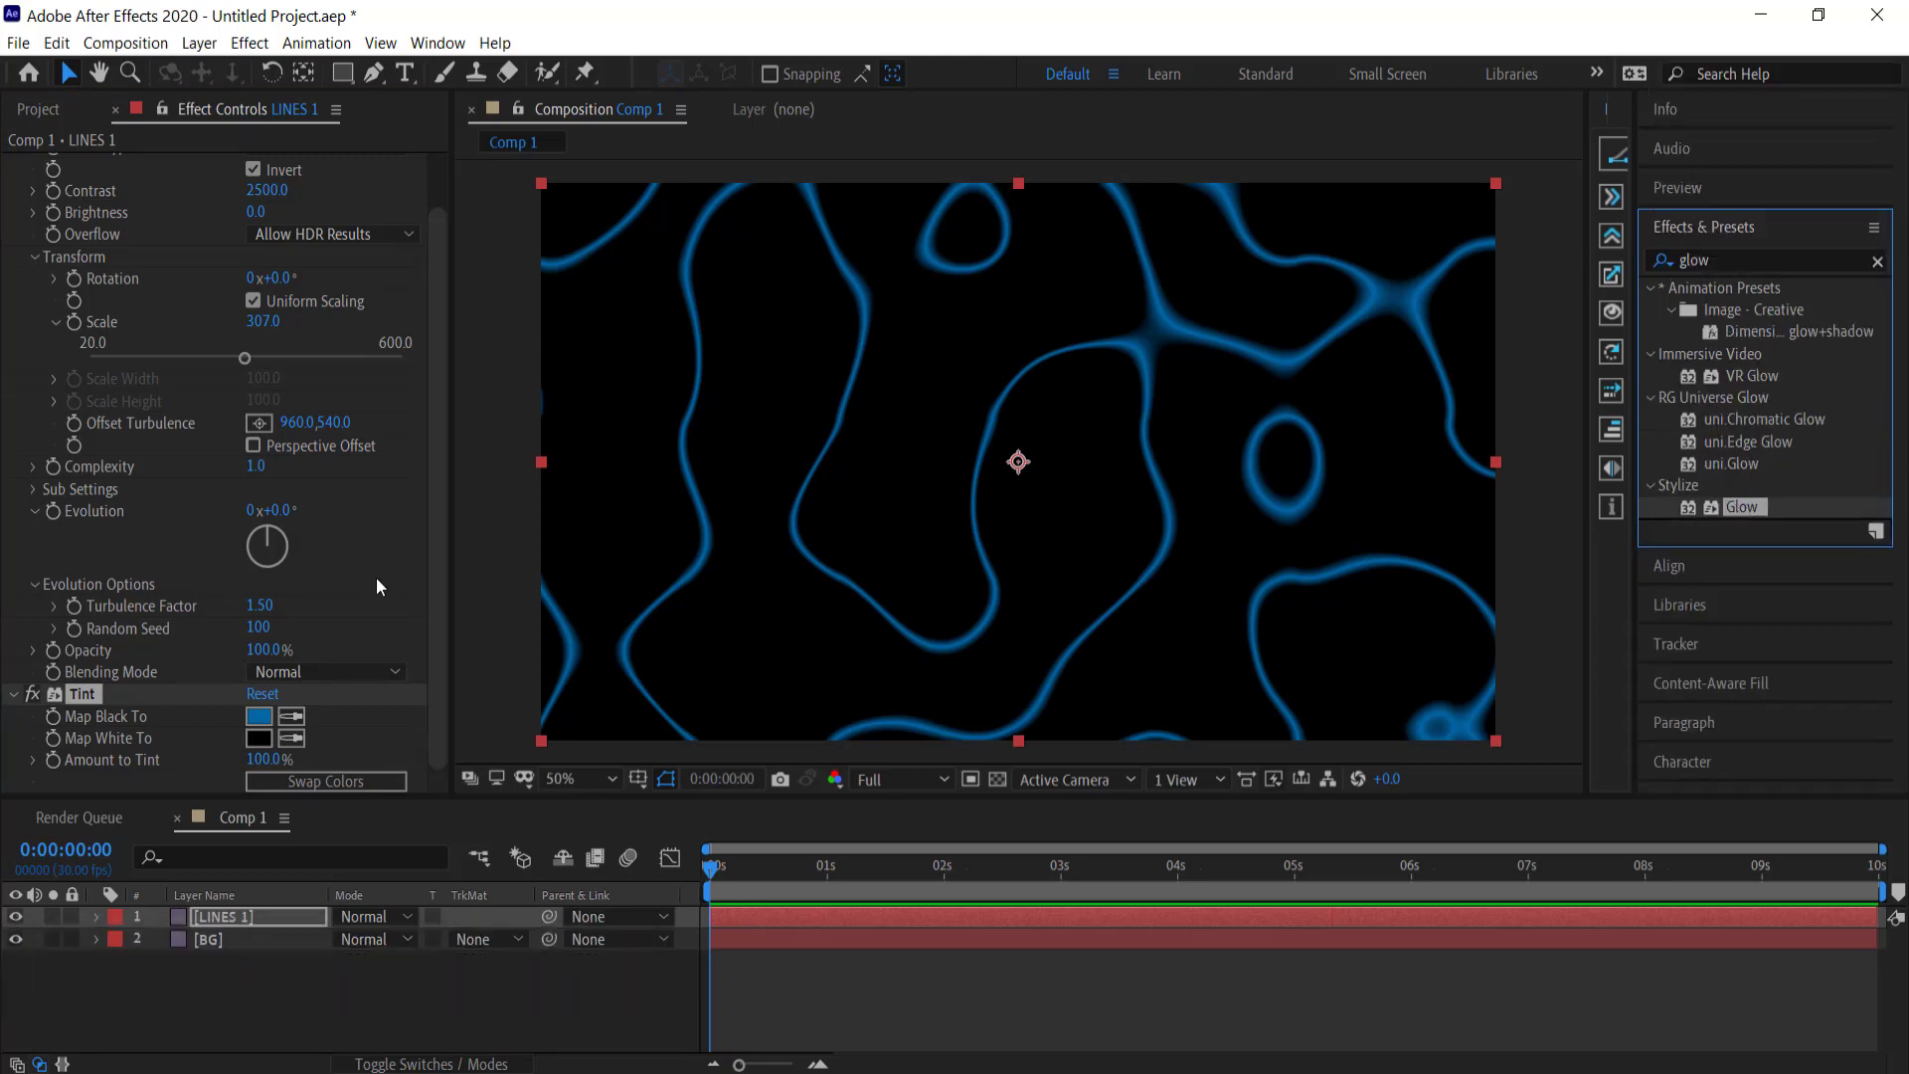
{"action": "double_click", "coordinate": [1758, 505]}
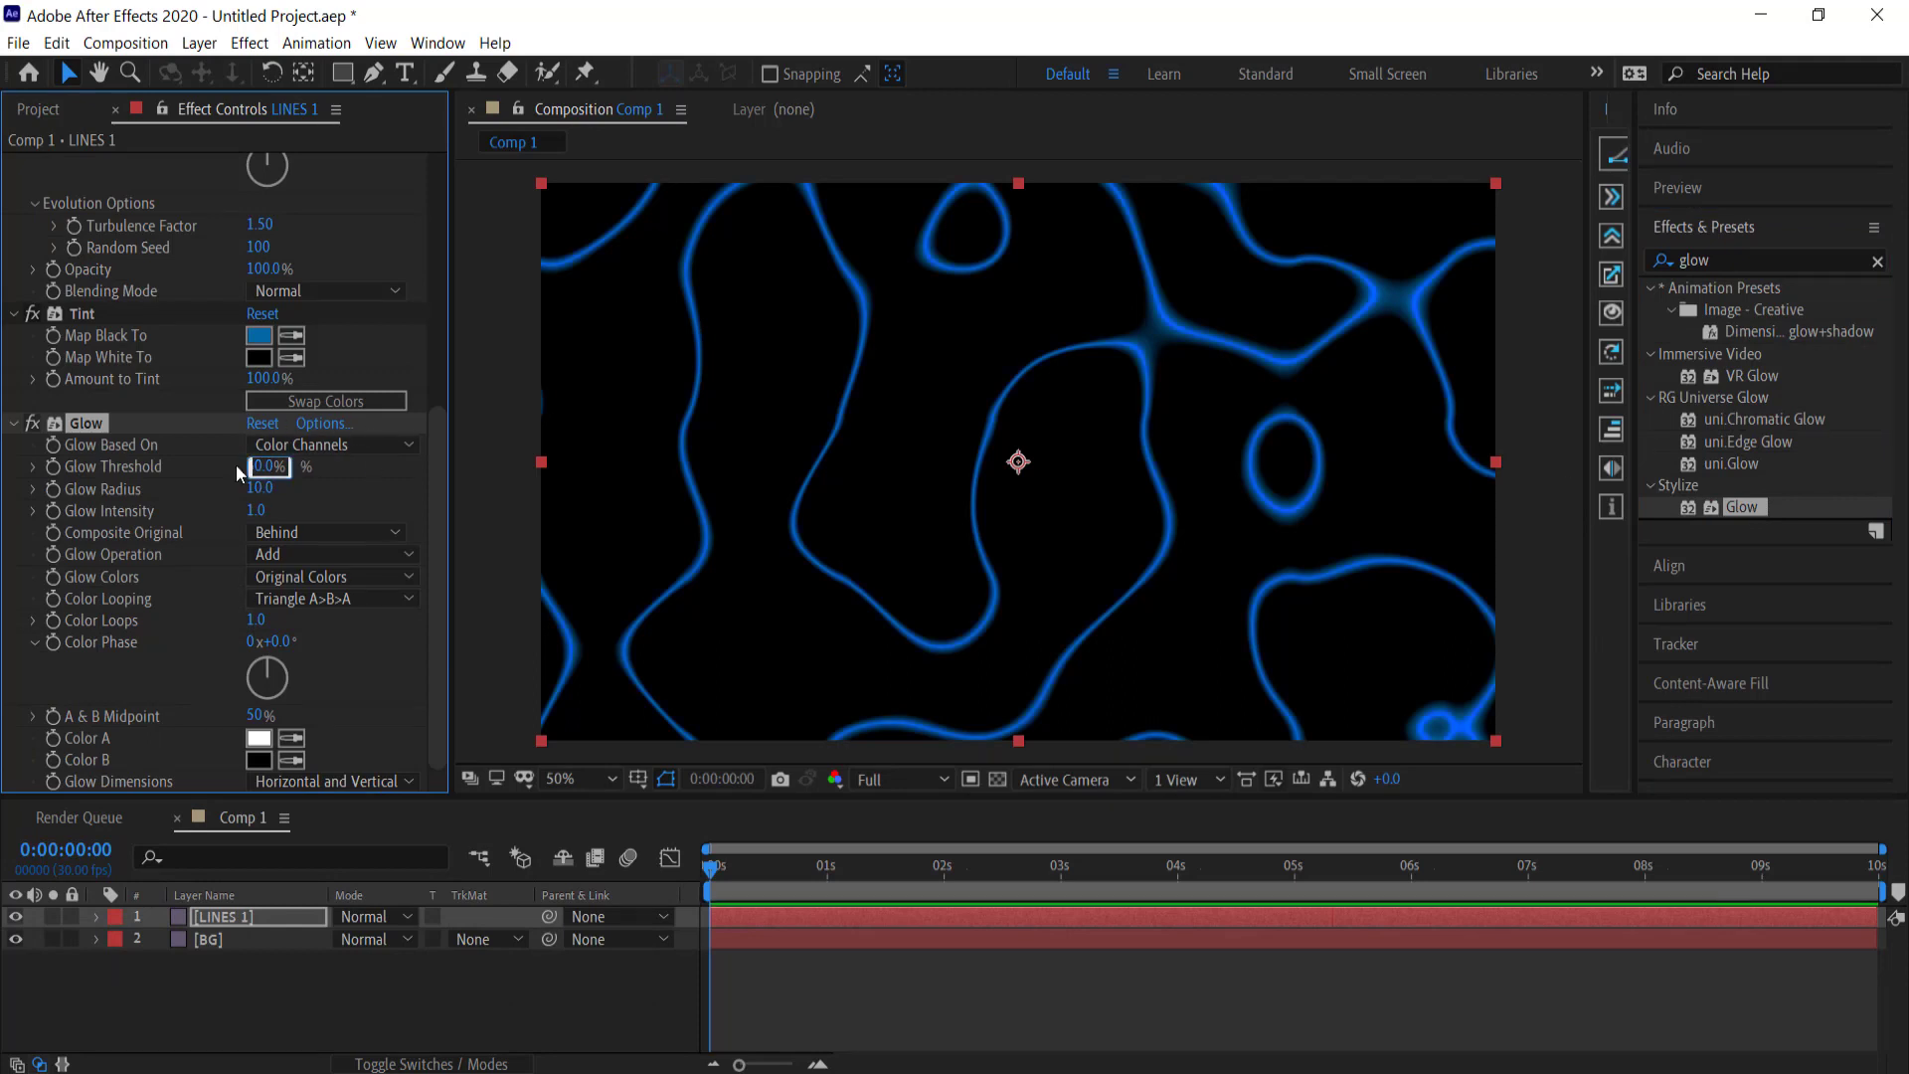
{"action": "key", "text": "Return"}
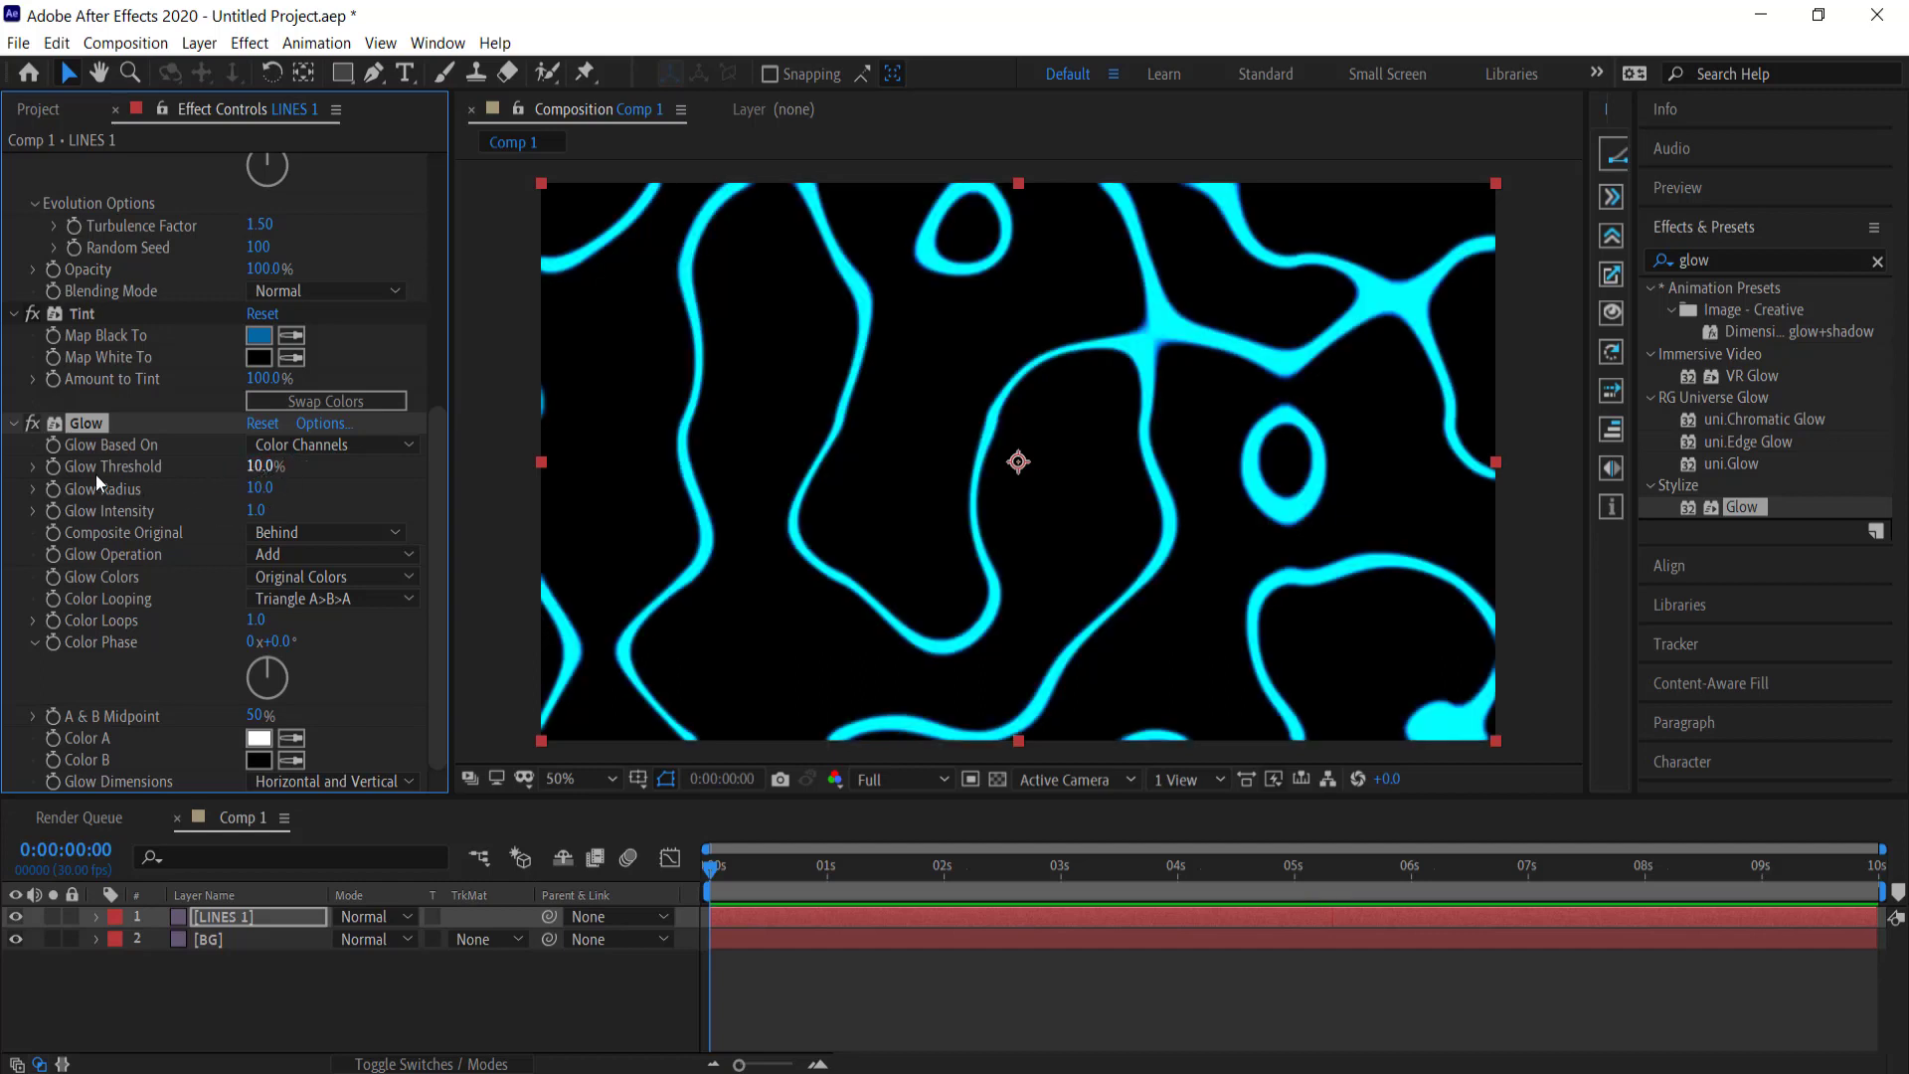
{"action": "left_click", "coordinate": [257, 489]}
{"action": "type", "text": "50"}
{"action": "key", "text": "Return"}
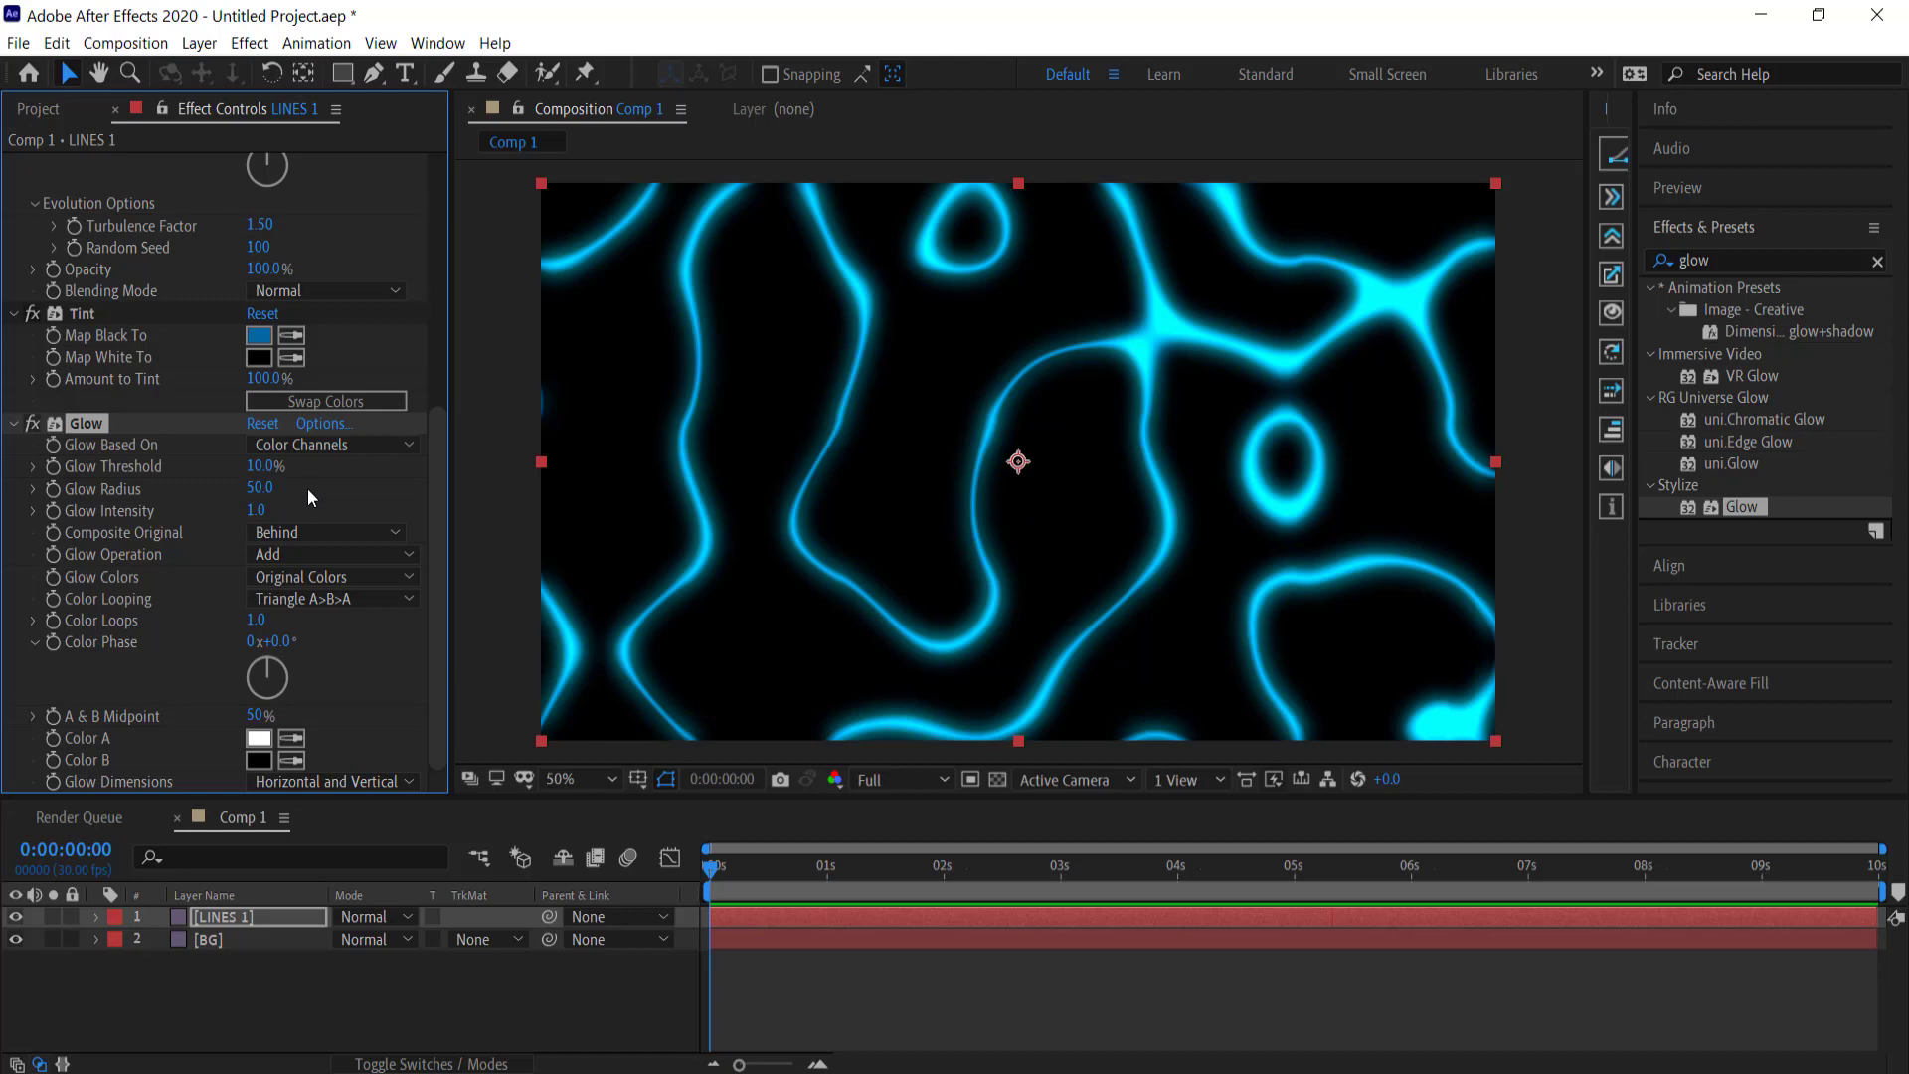
Step: Set the Glow intensity on LINES 1 to 0.6 and its glow operation to Screen
{"action": "left_click_drag", "start_coordinate": [257, 512], "coordinate": [251, 512]}
{"action": "left_click", "coordinate": [256, 510]}
{"action": "type", "text": "0.6"}
{"action": "key", "text": "Return"}
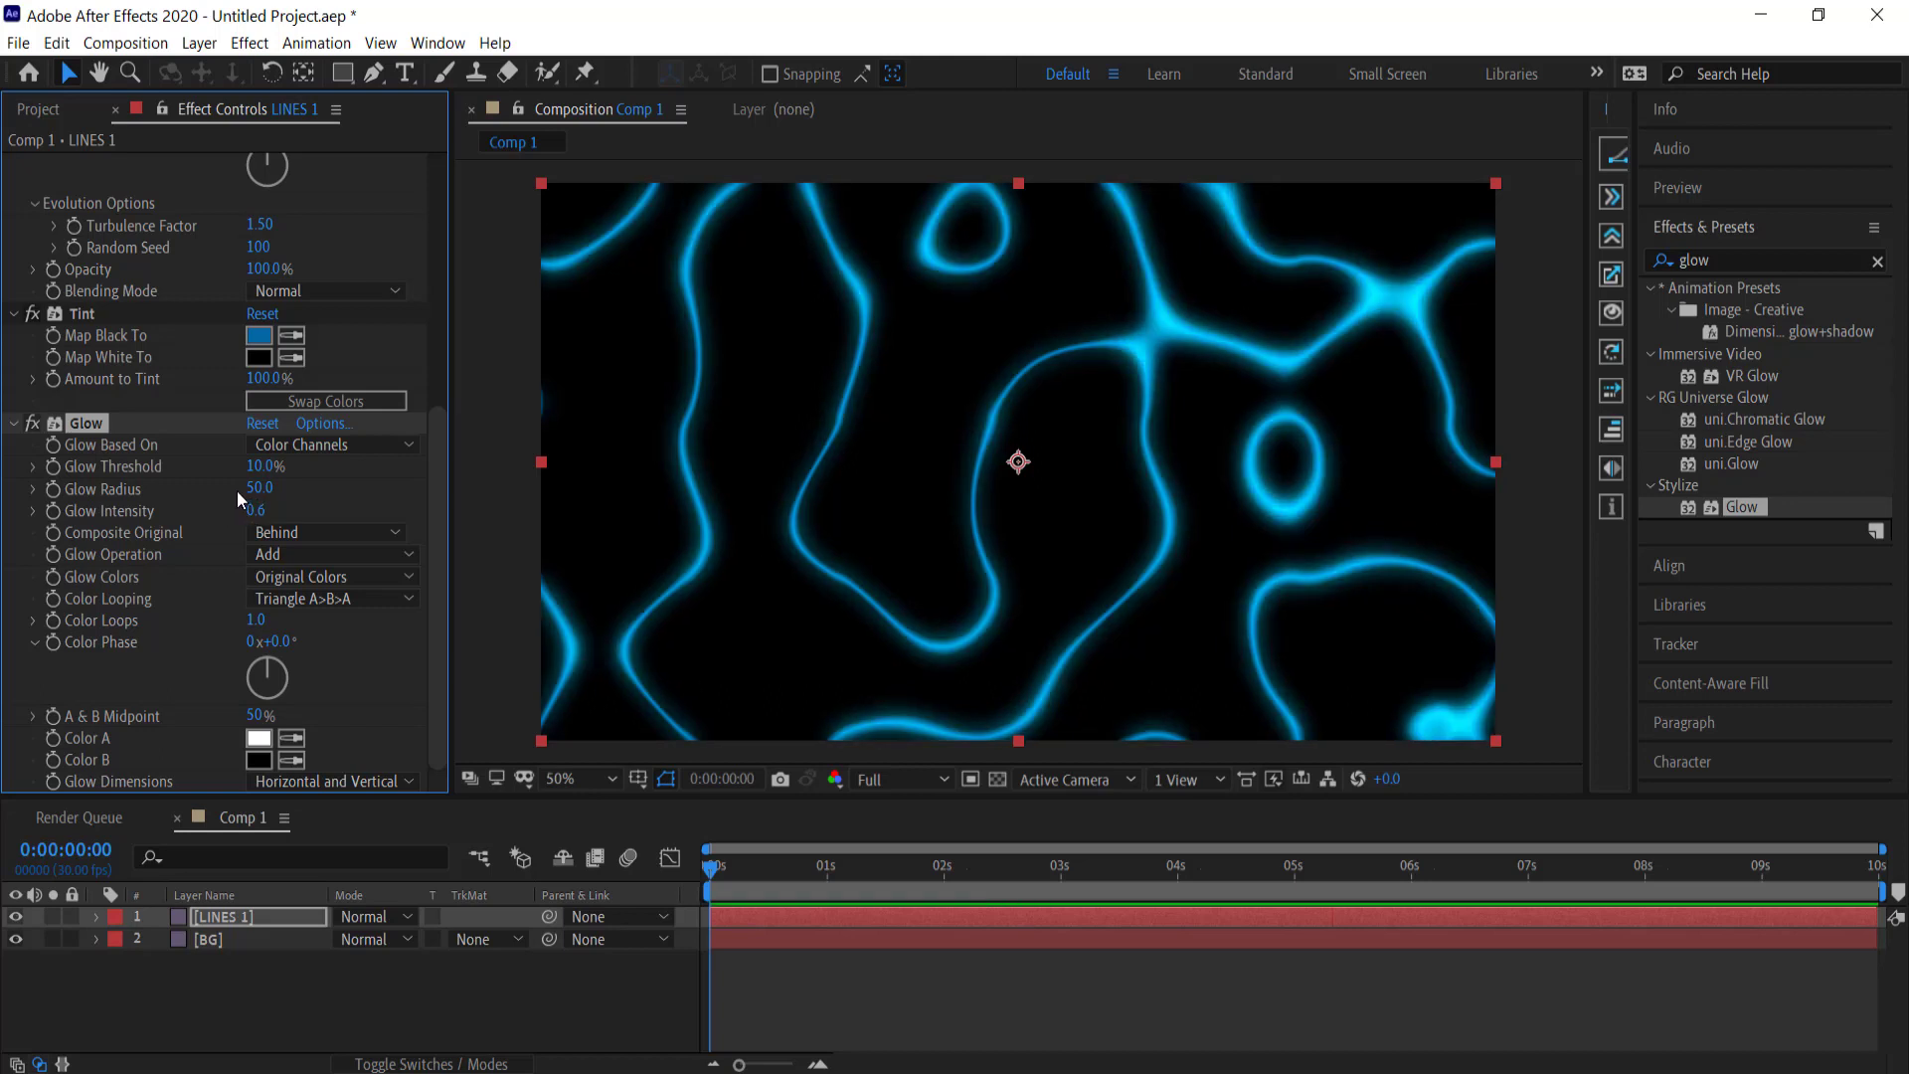
{"action": "left_click", "coordinate": [294, 549]}
{"action": "left_click", "coordinate": [370, 591]}
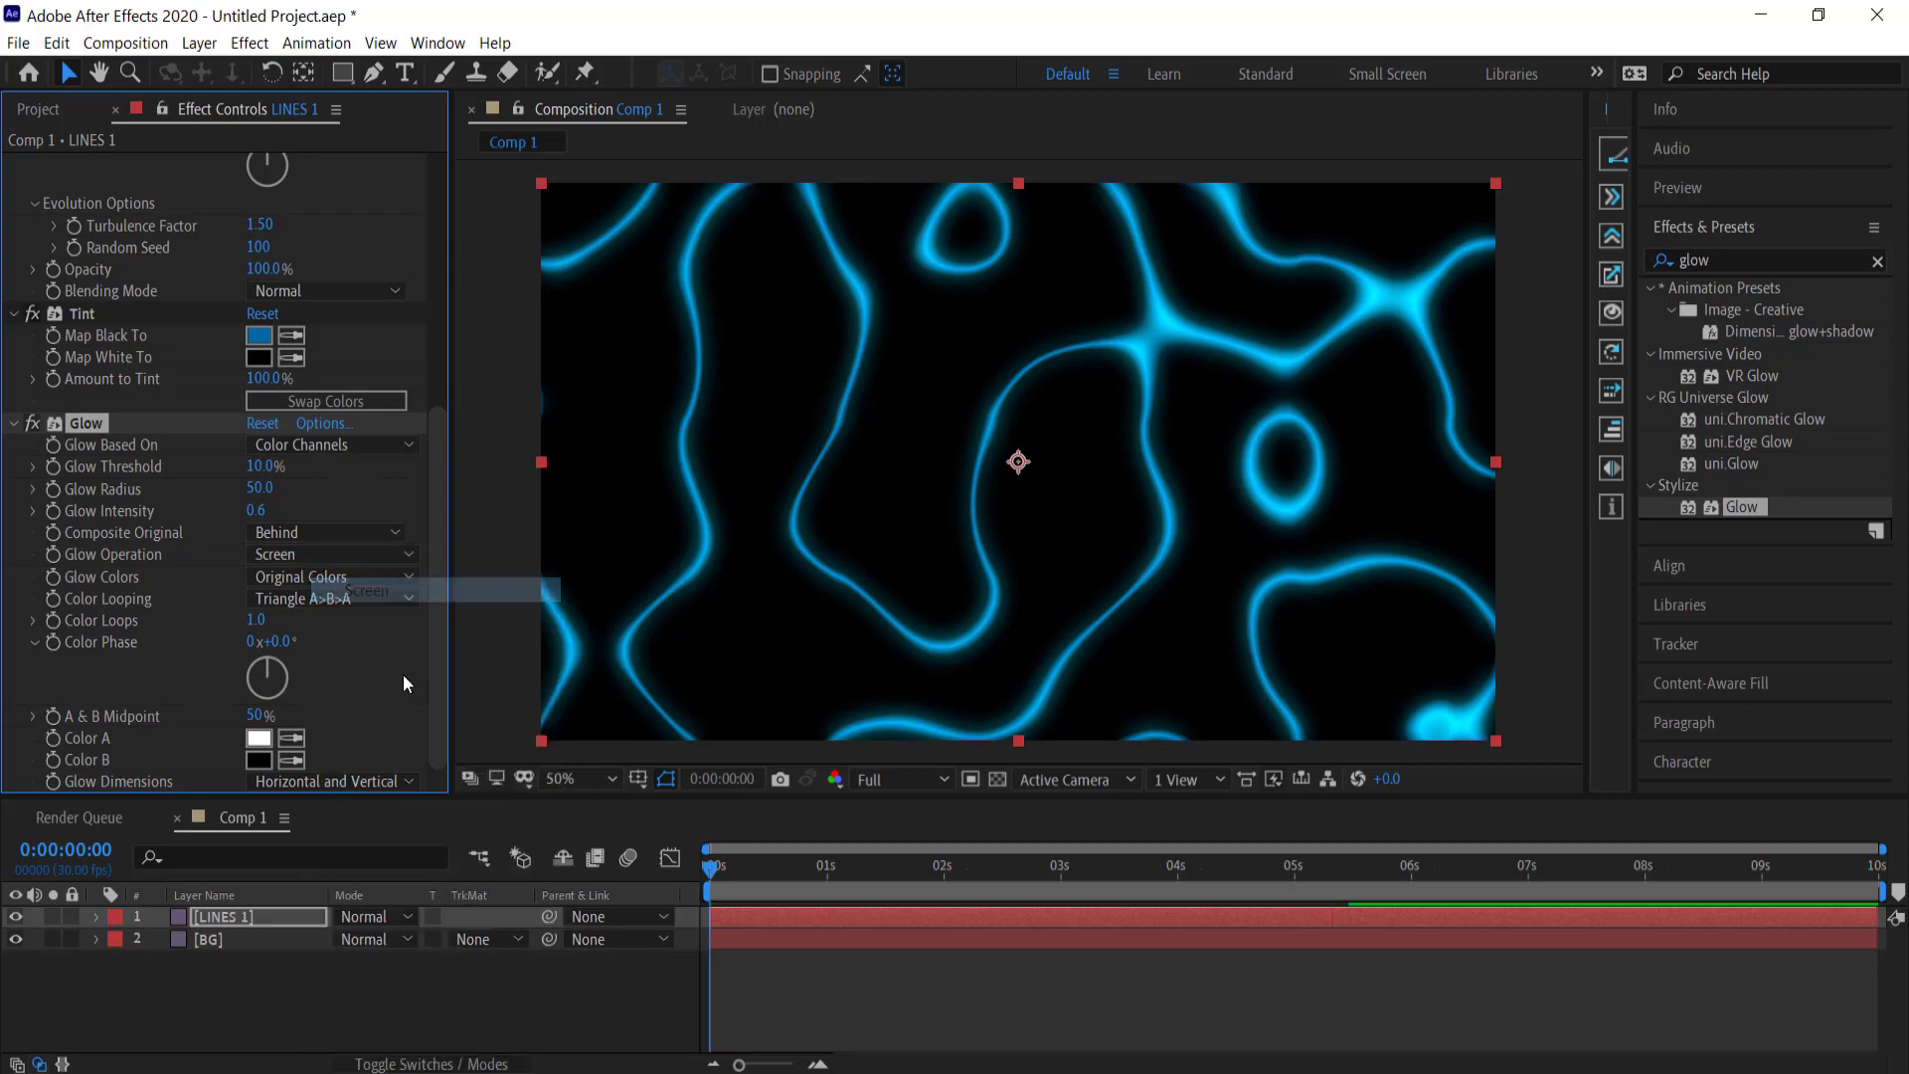
Step: Set the blending mode of the LINES 1 layer to Screen
{"action": "left_click", "coordinate": [374, 917]}
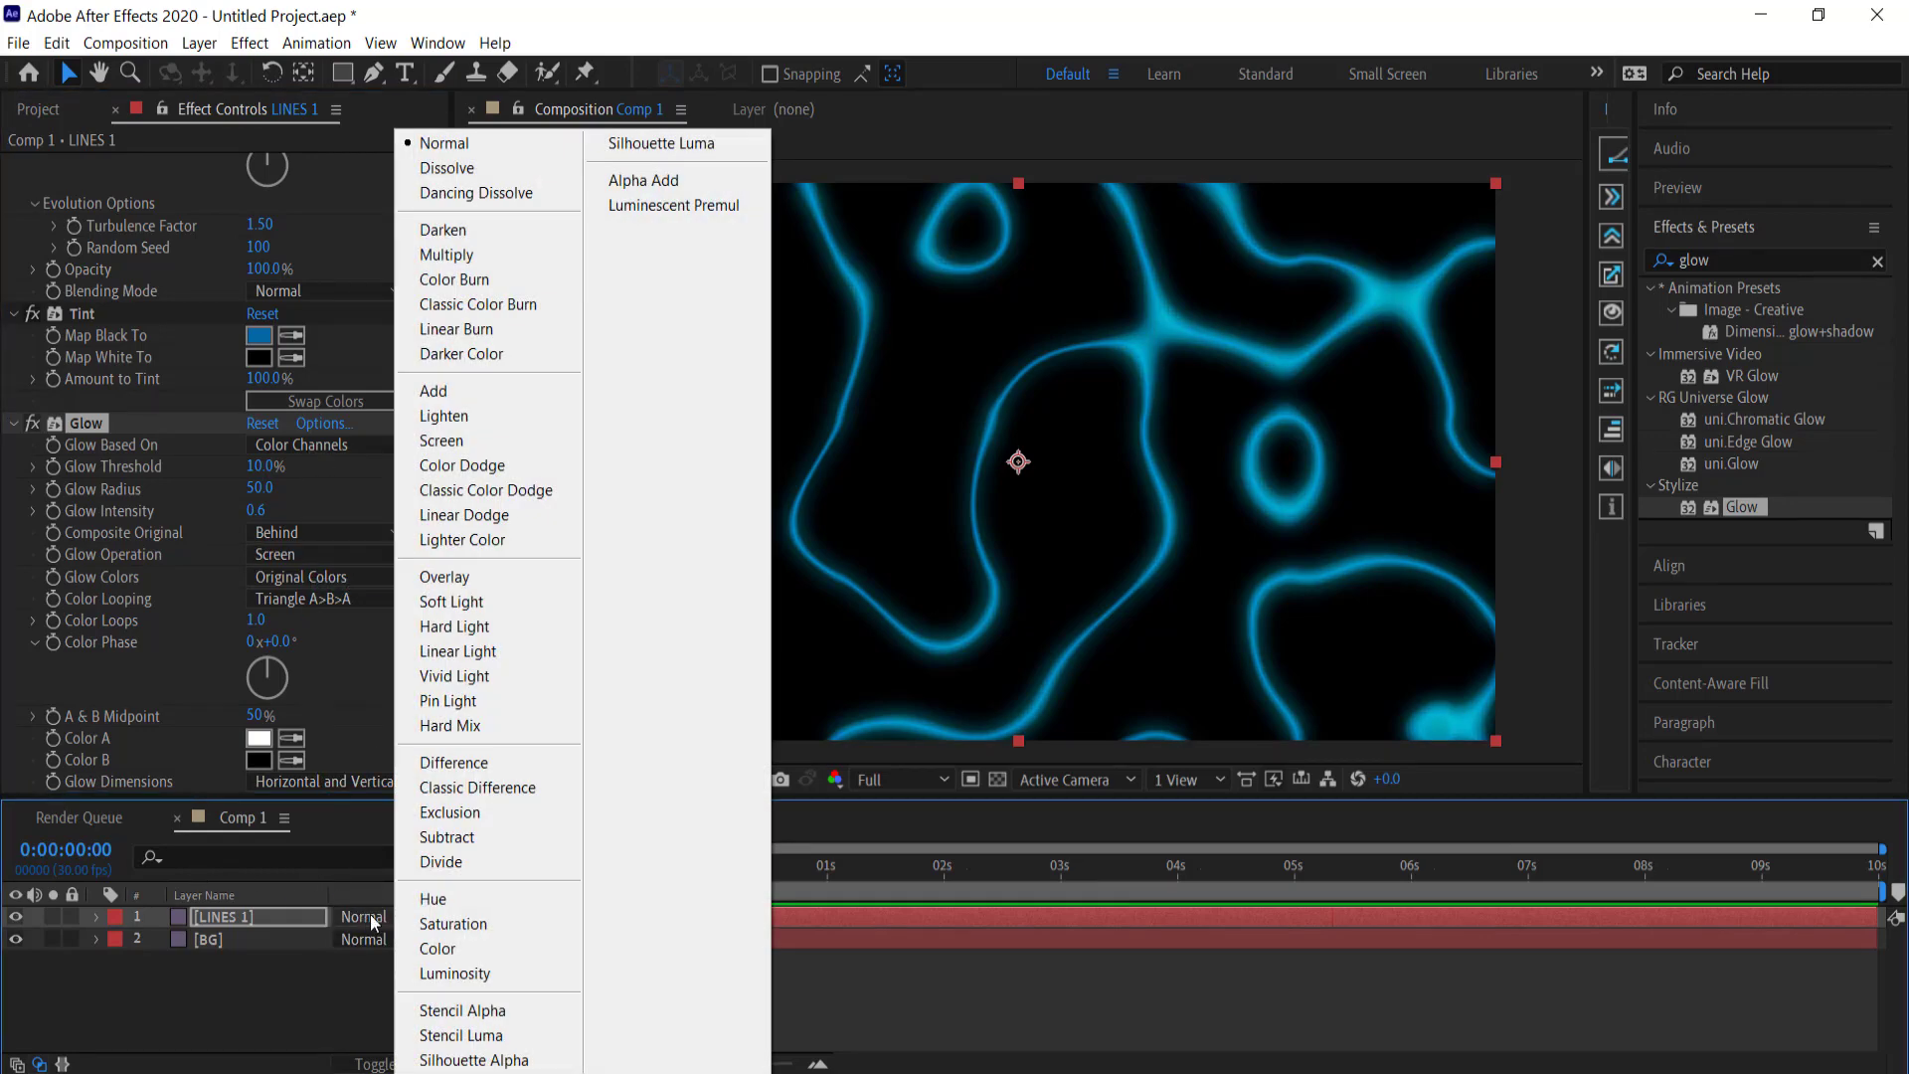
{"action": "left_click", "coordinate": [473, 438]}
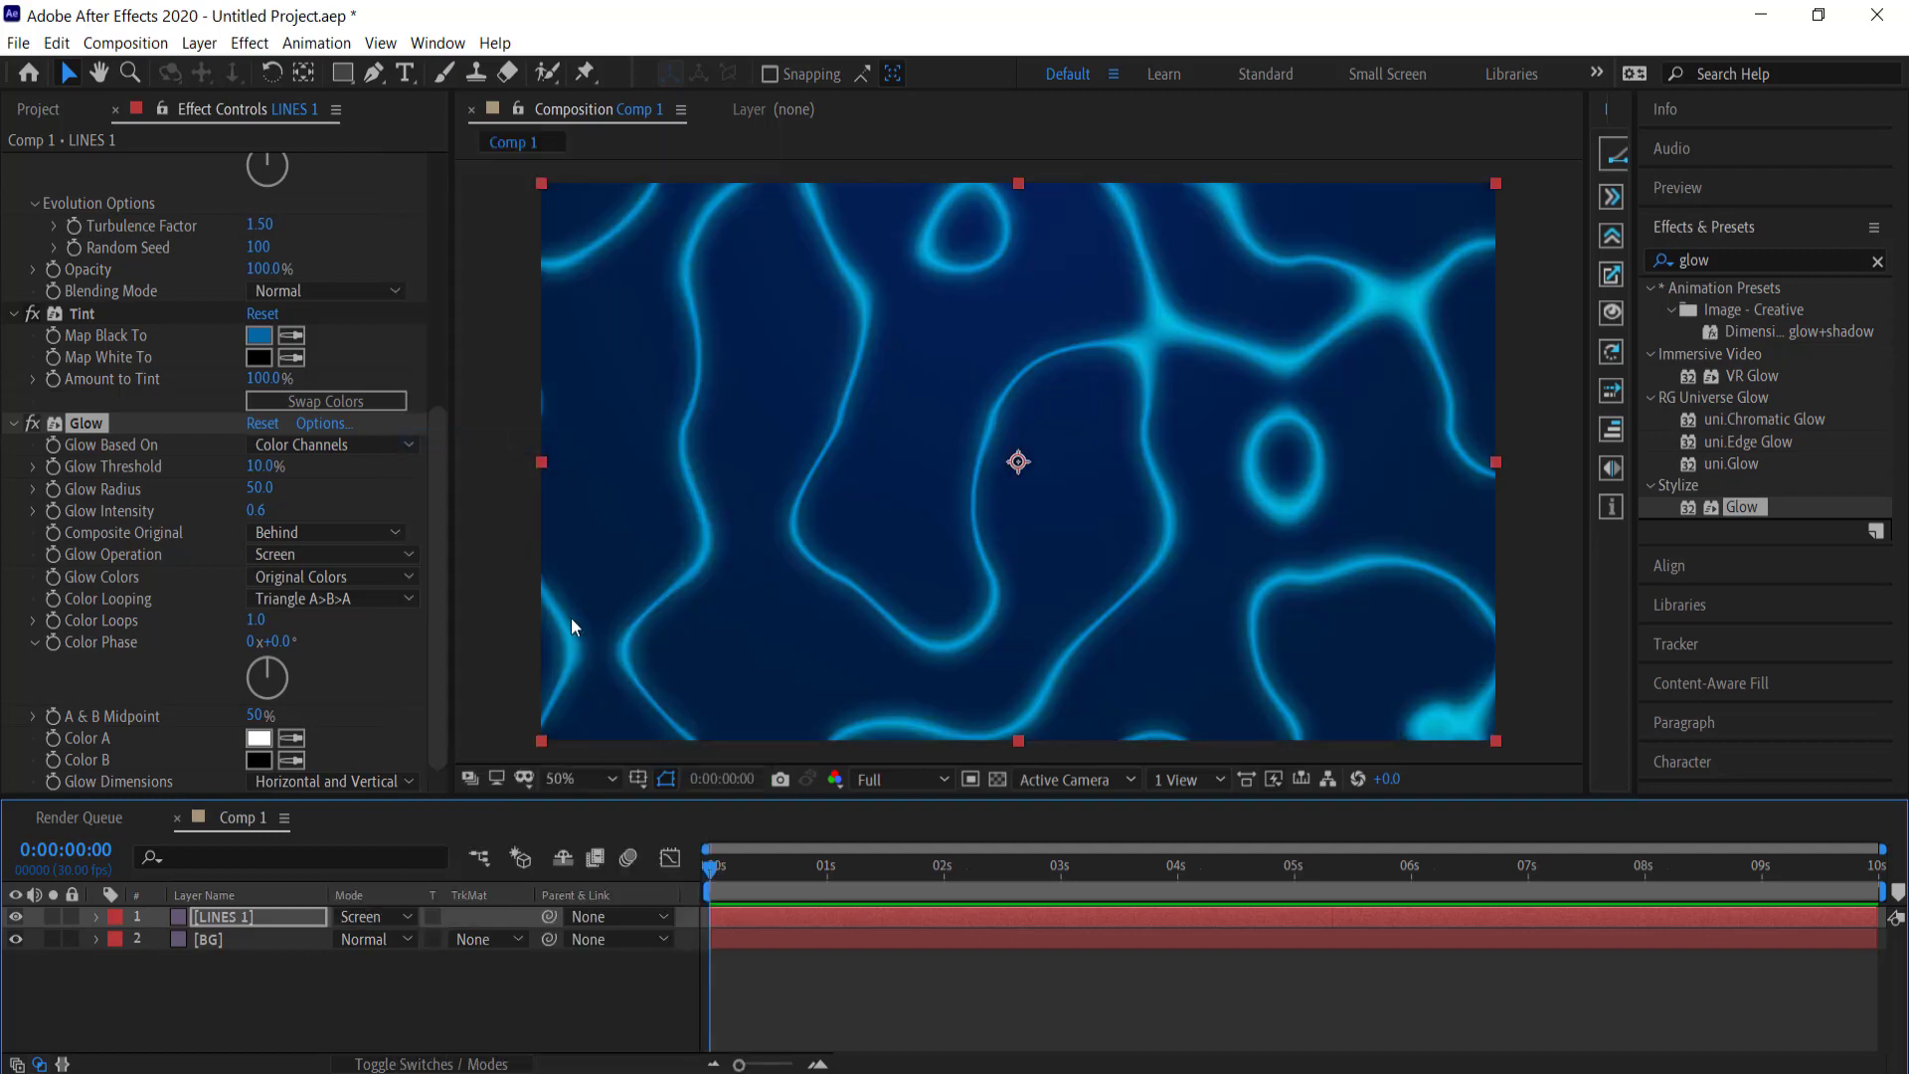
{"action": "left_click", "coordinate": [374, 1064]}
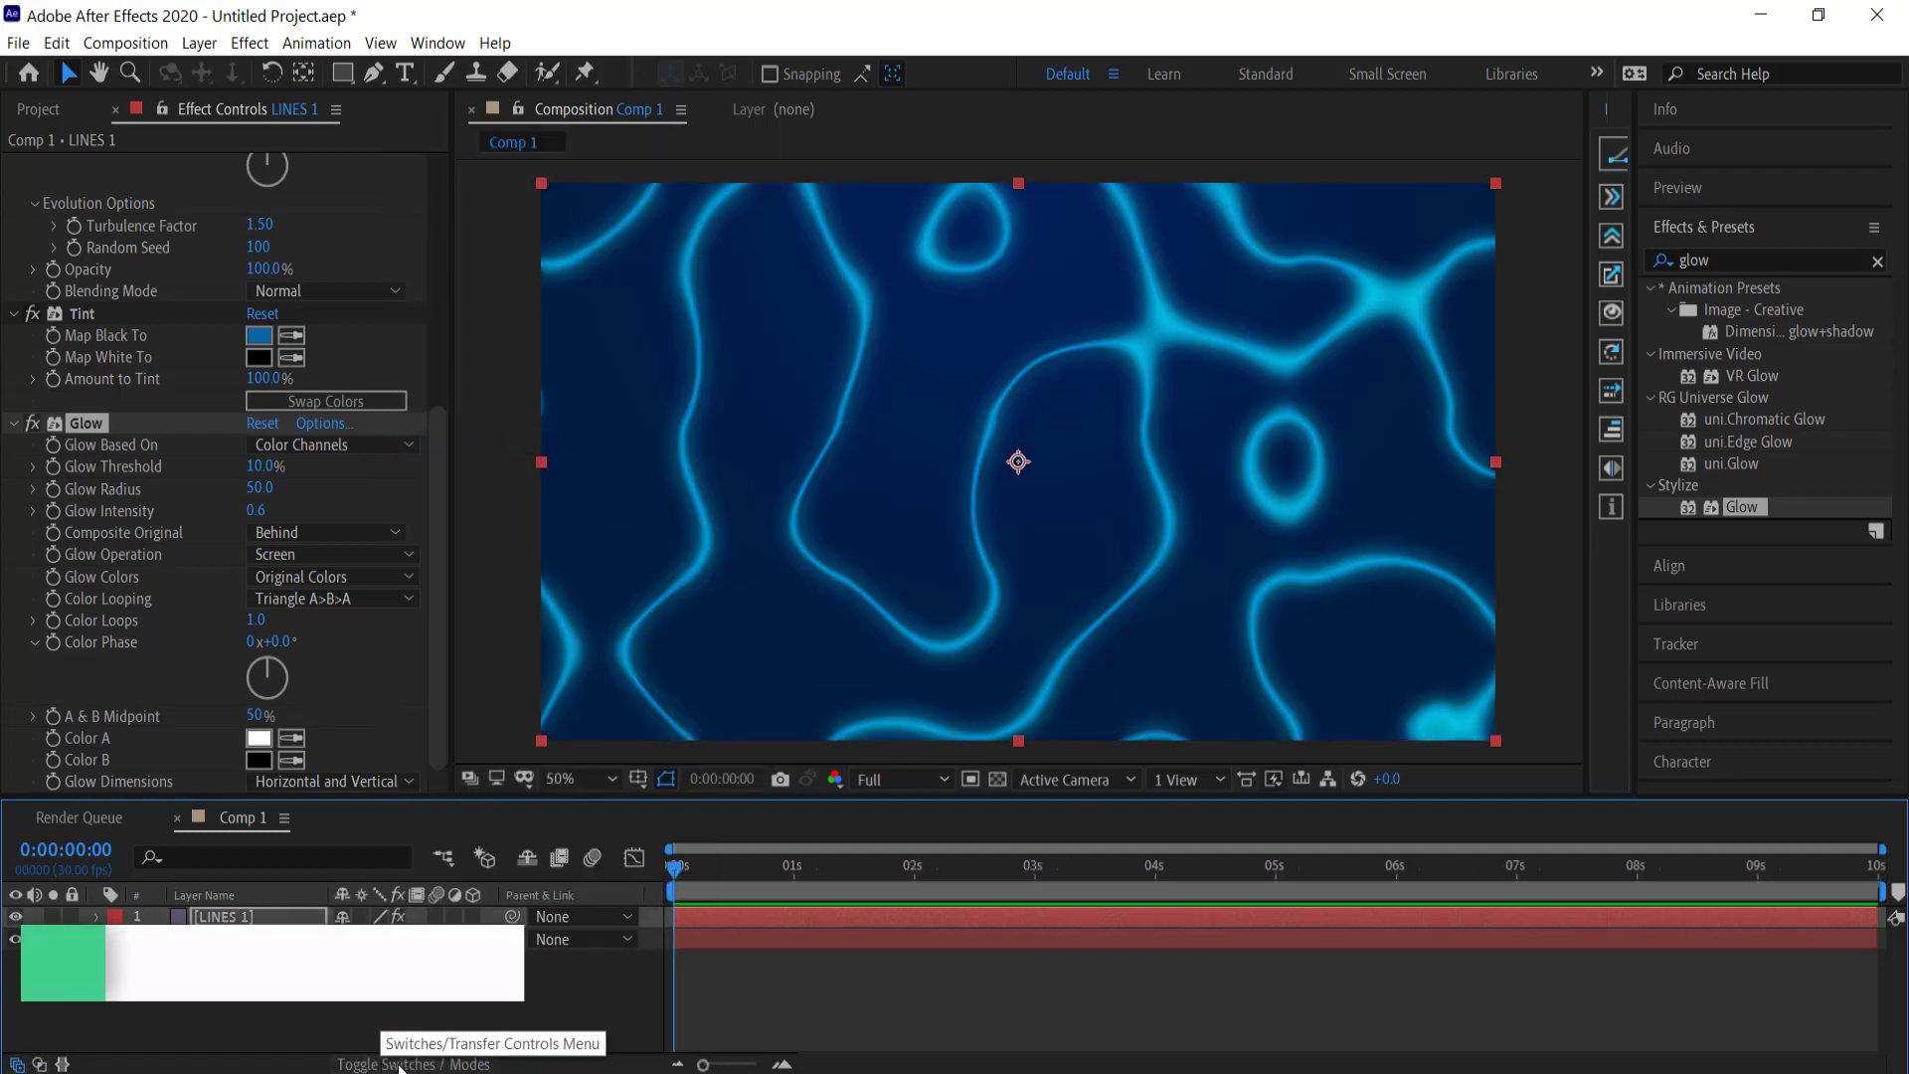
{"action": "left_click", "coordinate": [462, 1064]}
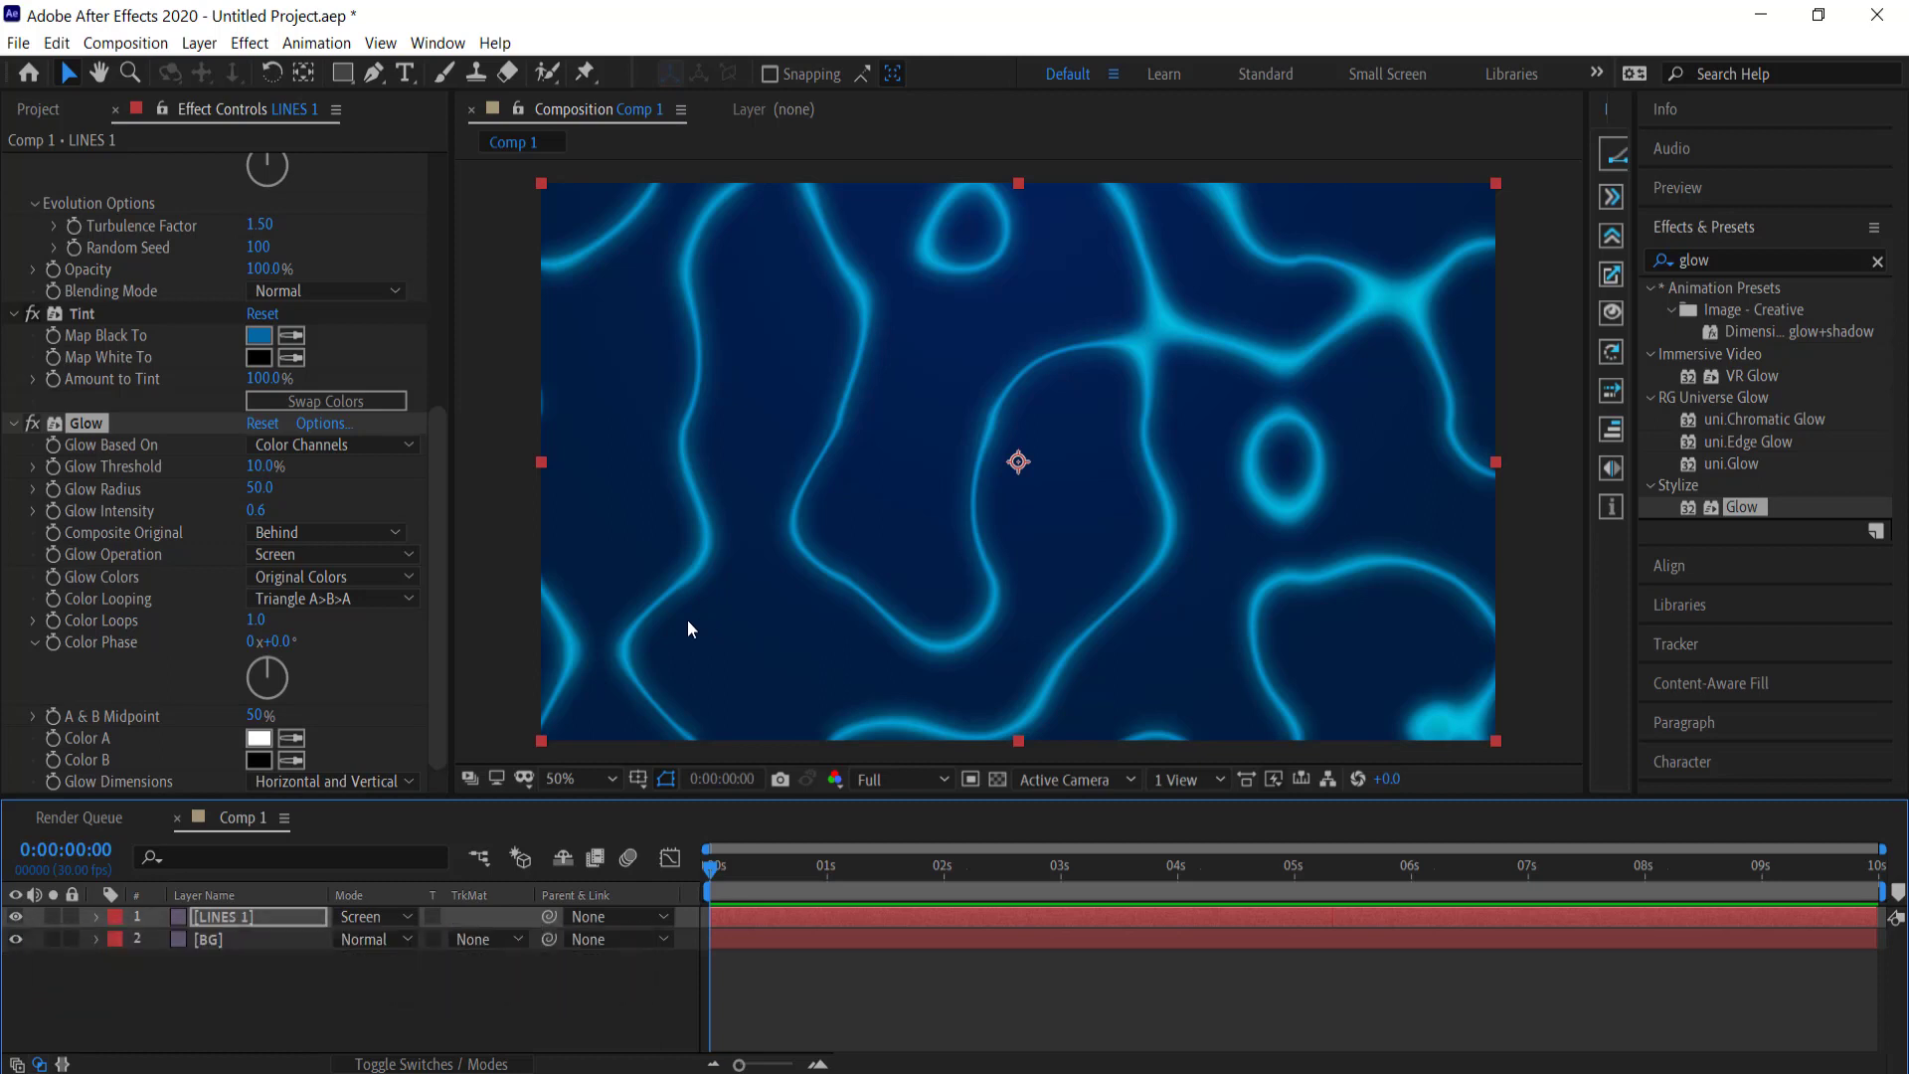
Step: Duplicate the LINES 1 layer and rename the copy LINES 2
{"action": "left_click", "coordinate": [358, 1004]}
{"action": "left_click", "coordinate": [247, 911]}
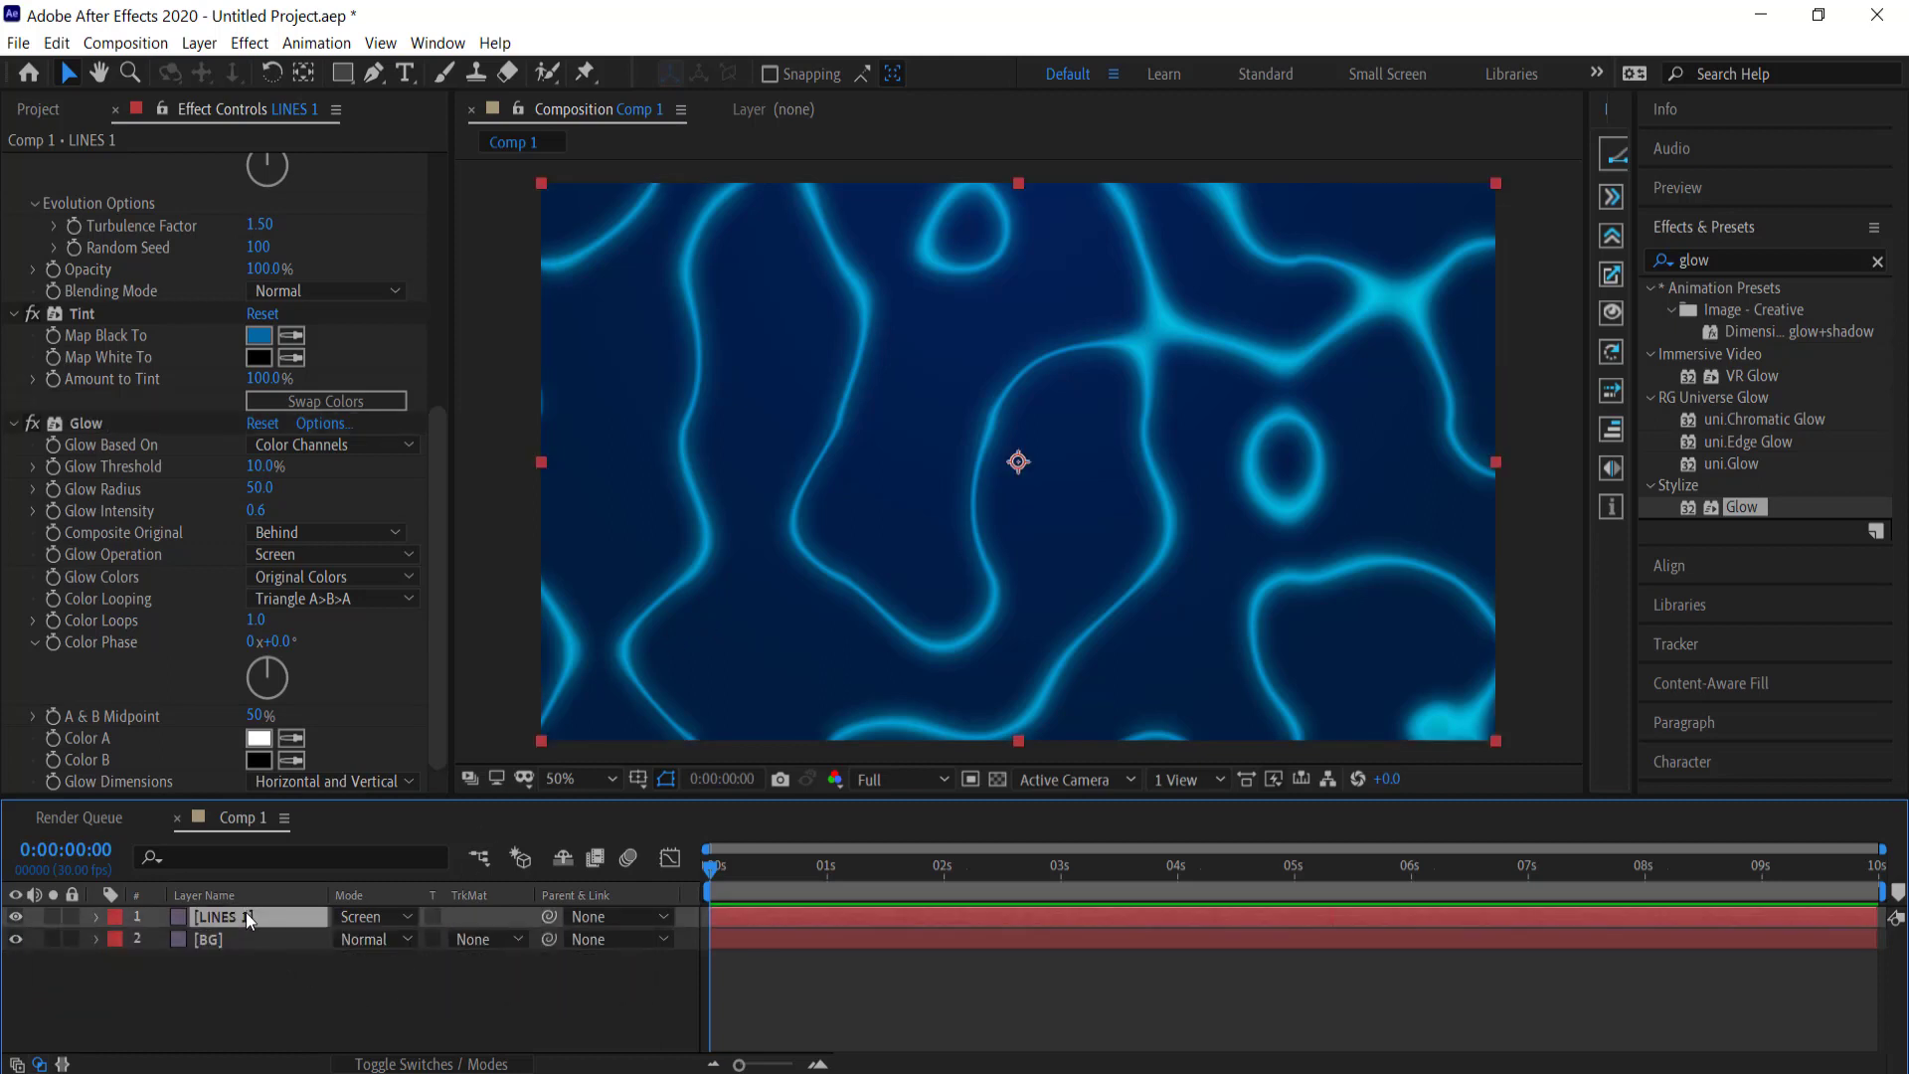
{"action": "key", "text": "ctrl+d"}
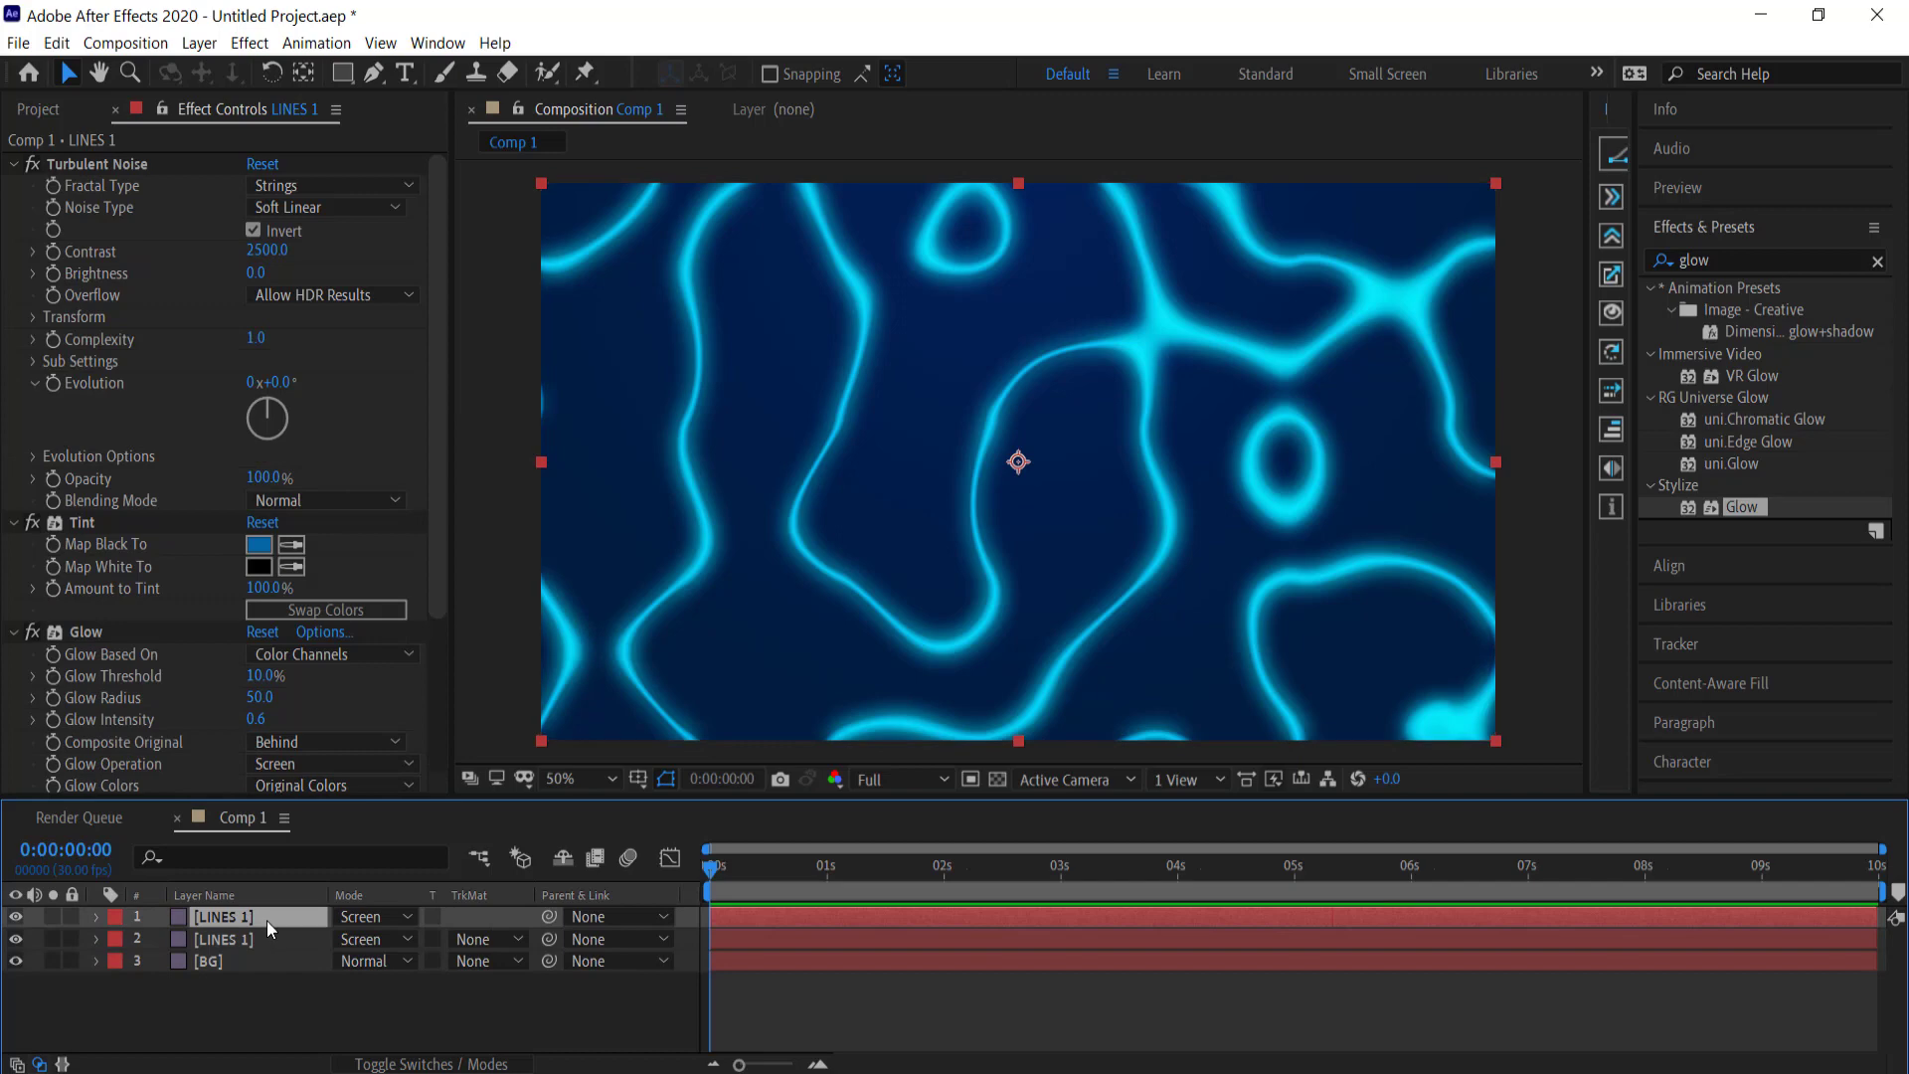
{"action": "key", "text": "Return"}
{"action": "key", "text": "Right"}
{"action": "key", "text": "Return"}
Step: Set the Turbulent Noise contrast on the LINES 2 layer to 3500
{"action": "left_click", "coordinate": [443, 244]}
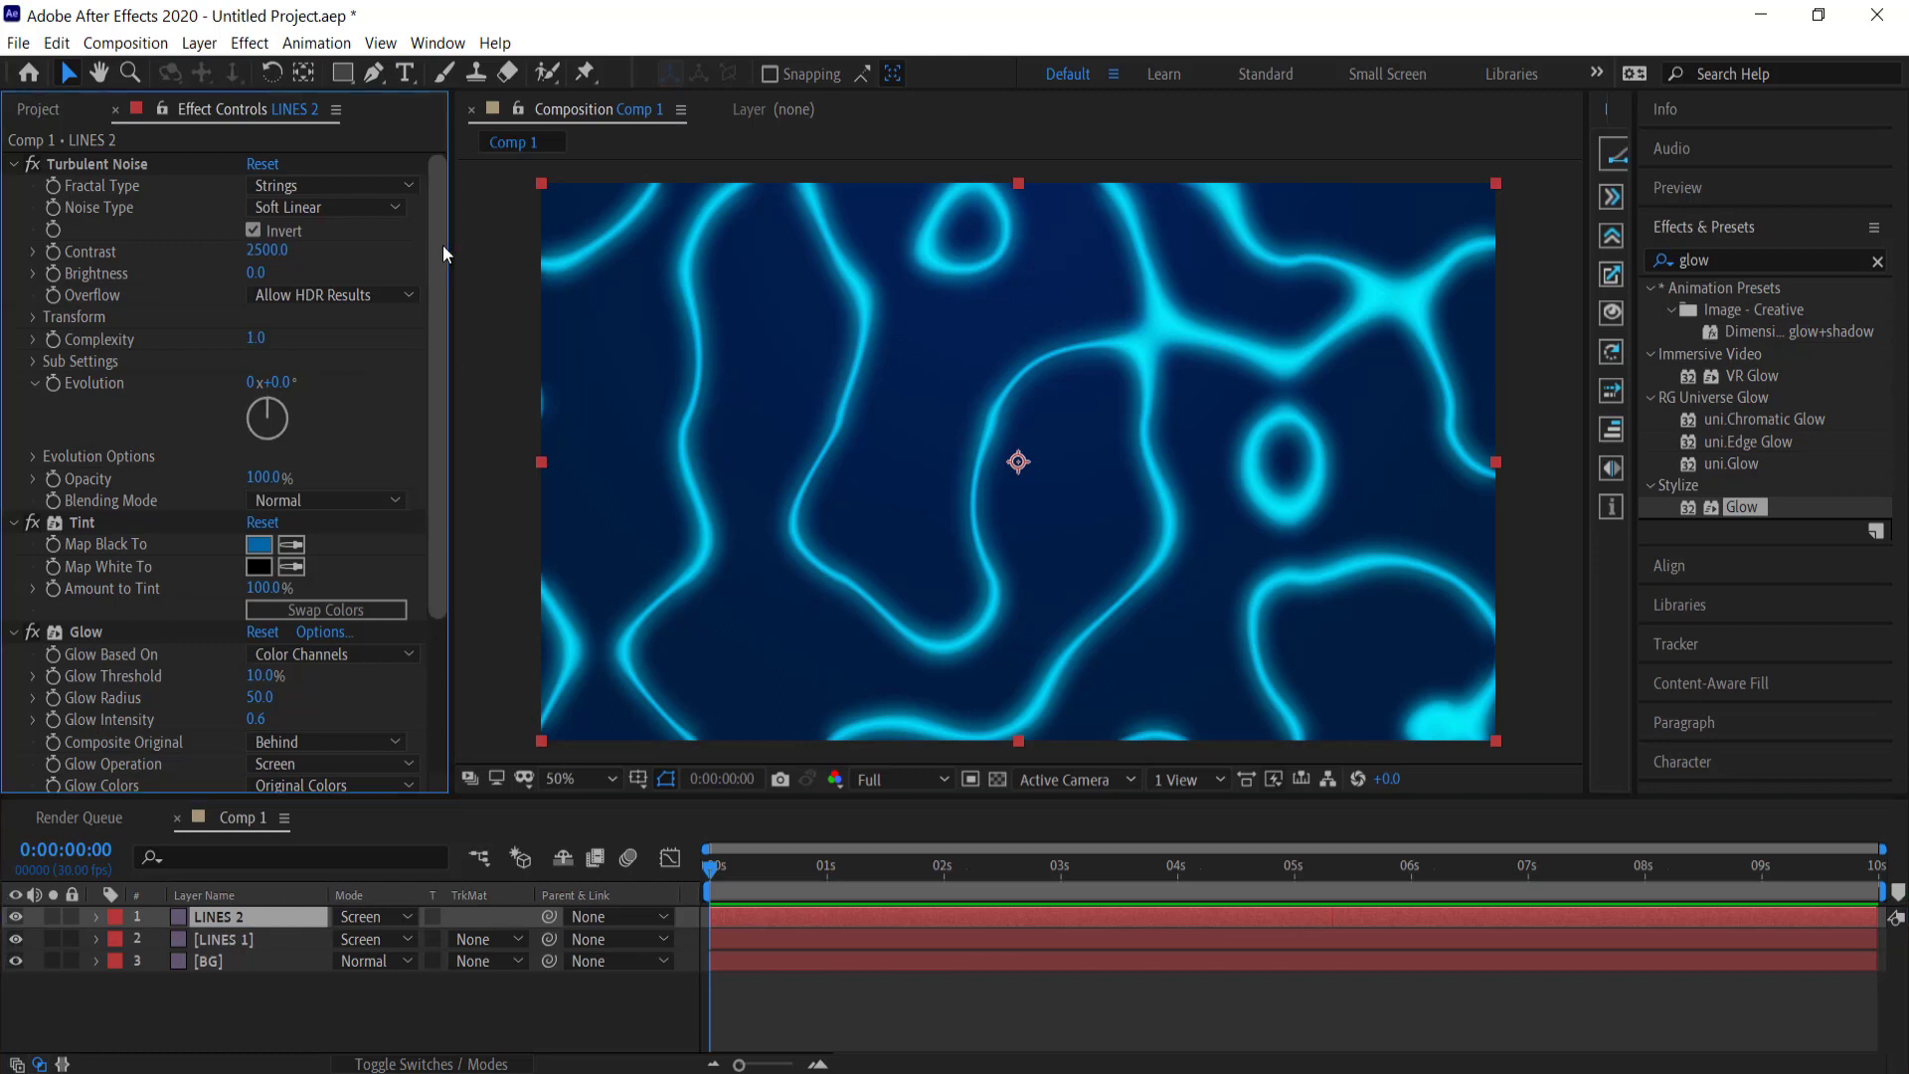
{"action": "left_click", "coordinate": [263, 256]}
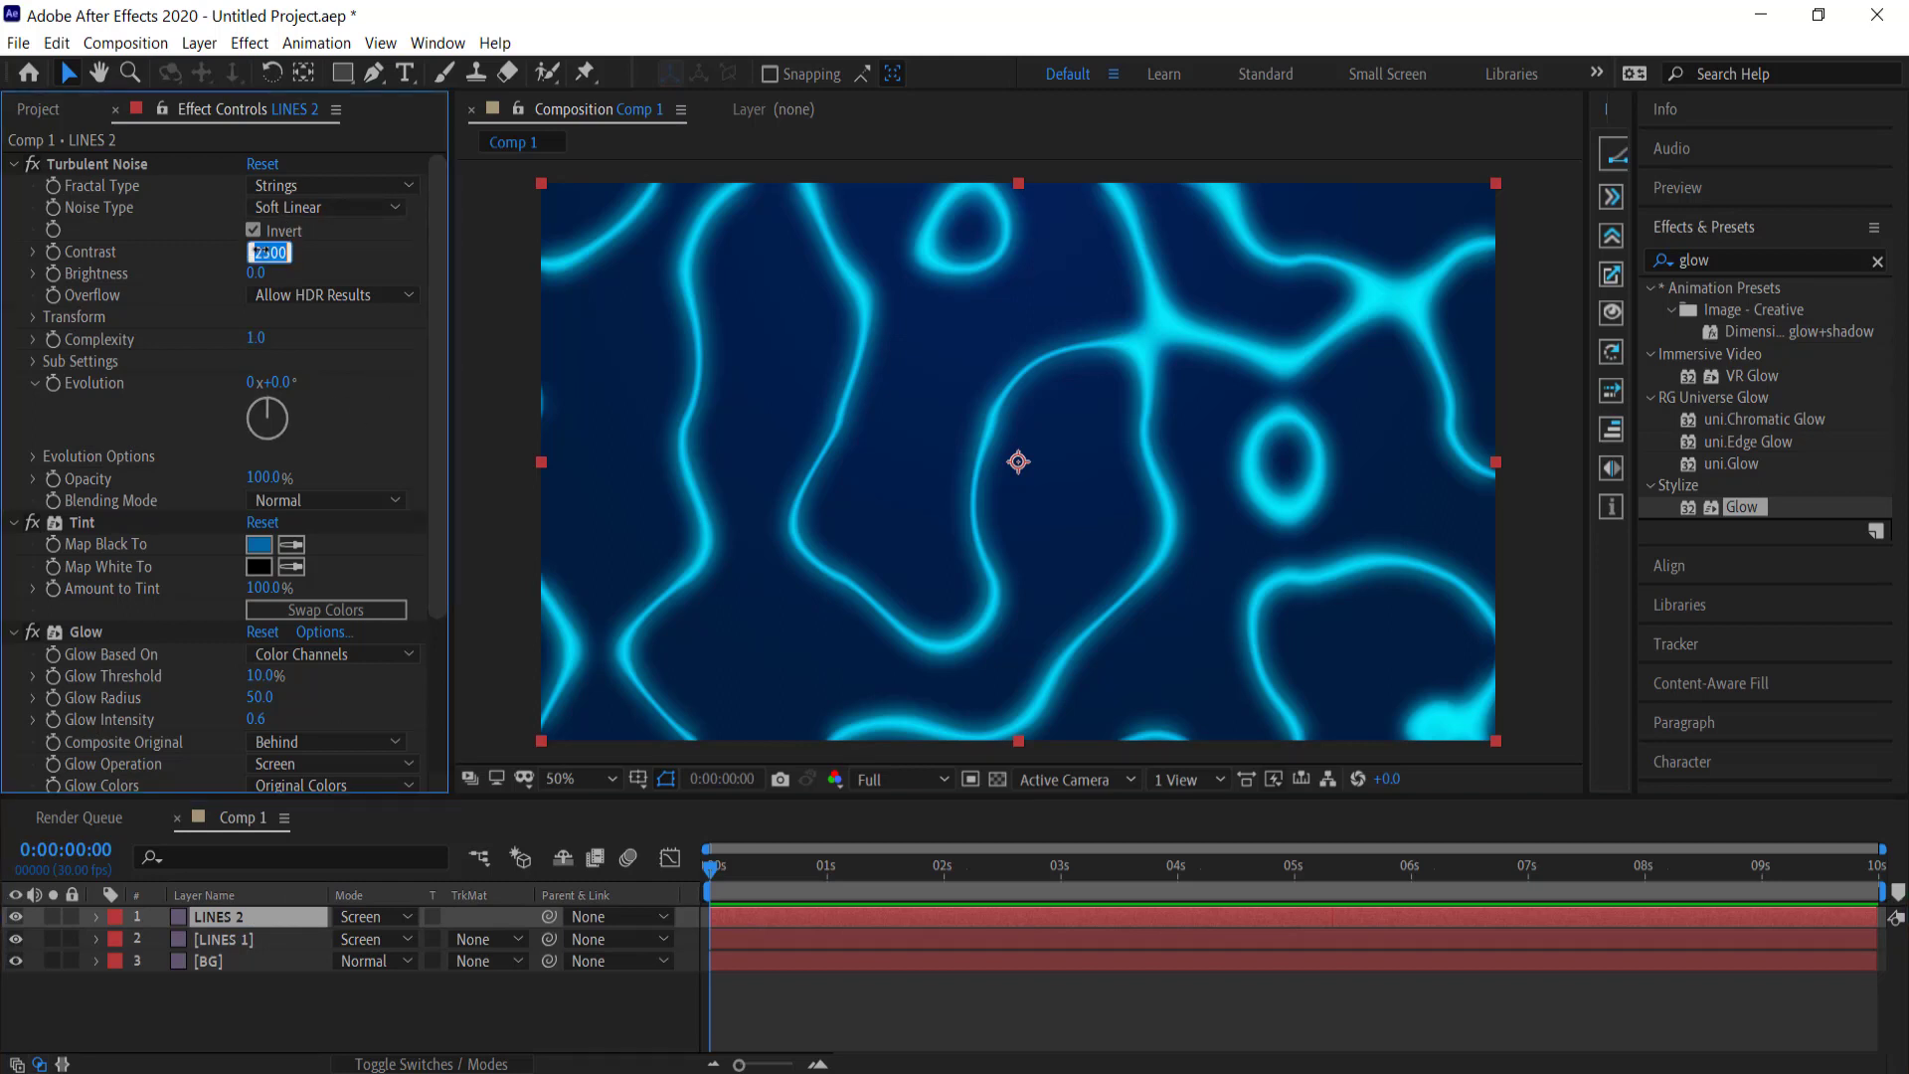
{"action": "type", "text": "330"}
{"action": "key", "text": "Return"}
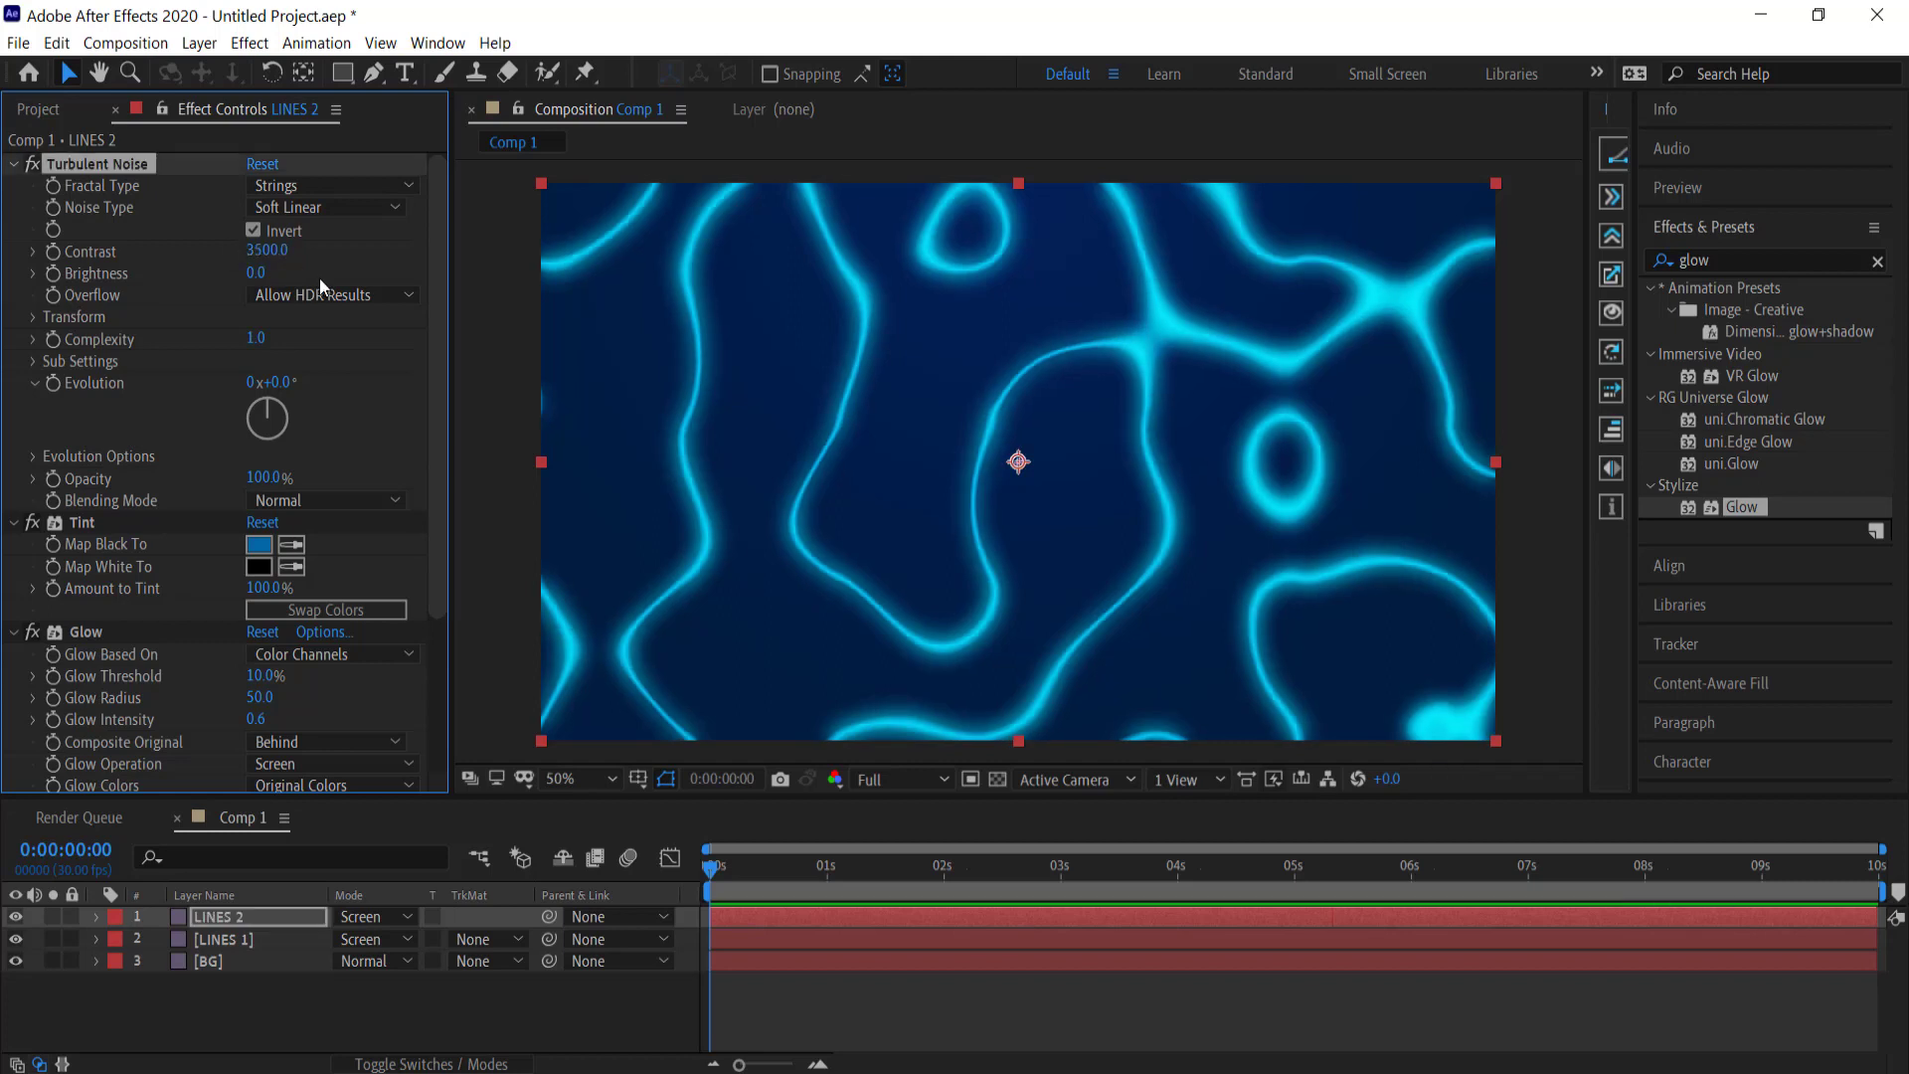
Step: Shift the Turbulent Noise offset turbulence on LINES 2 horizontally to about 1388, keeping the vertical value at 540
{"action": "left_click", "coordinate": [34, 316]}
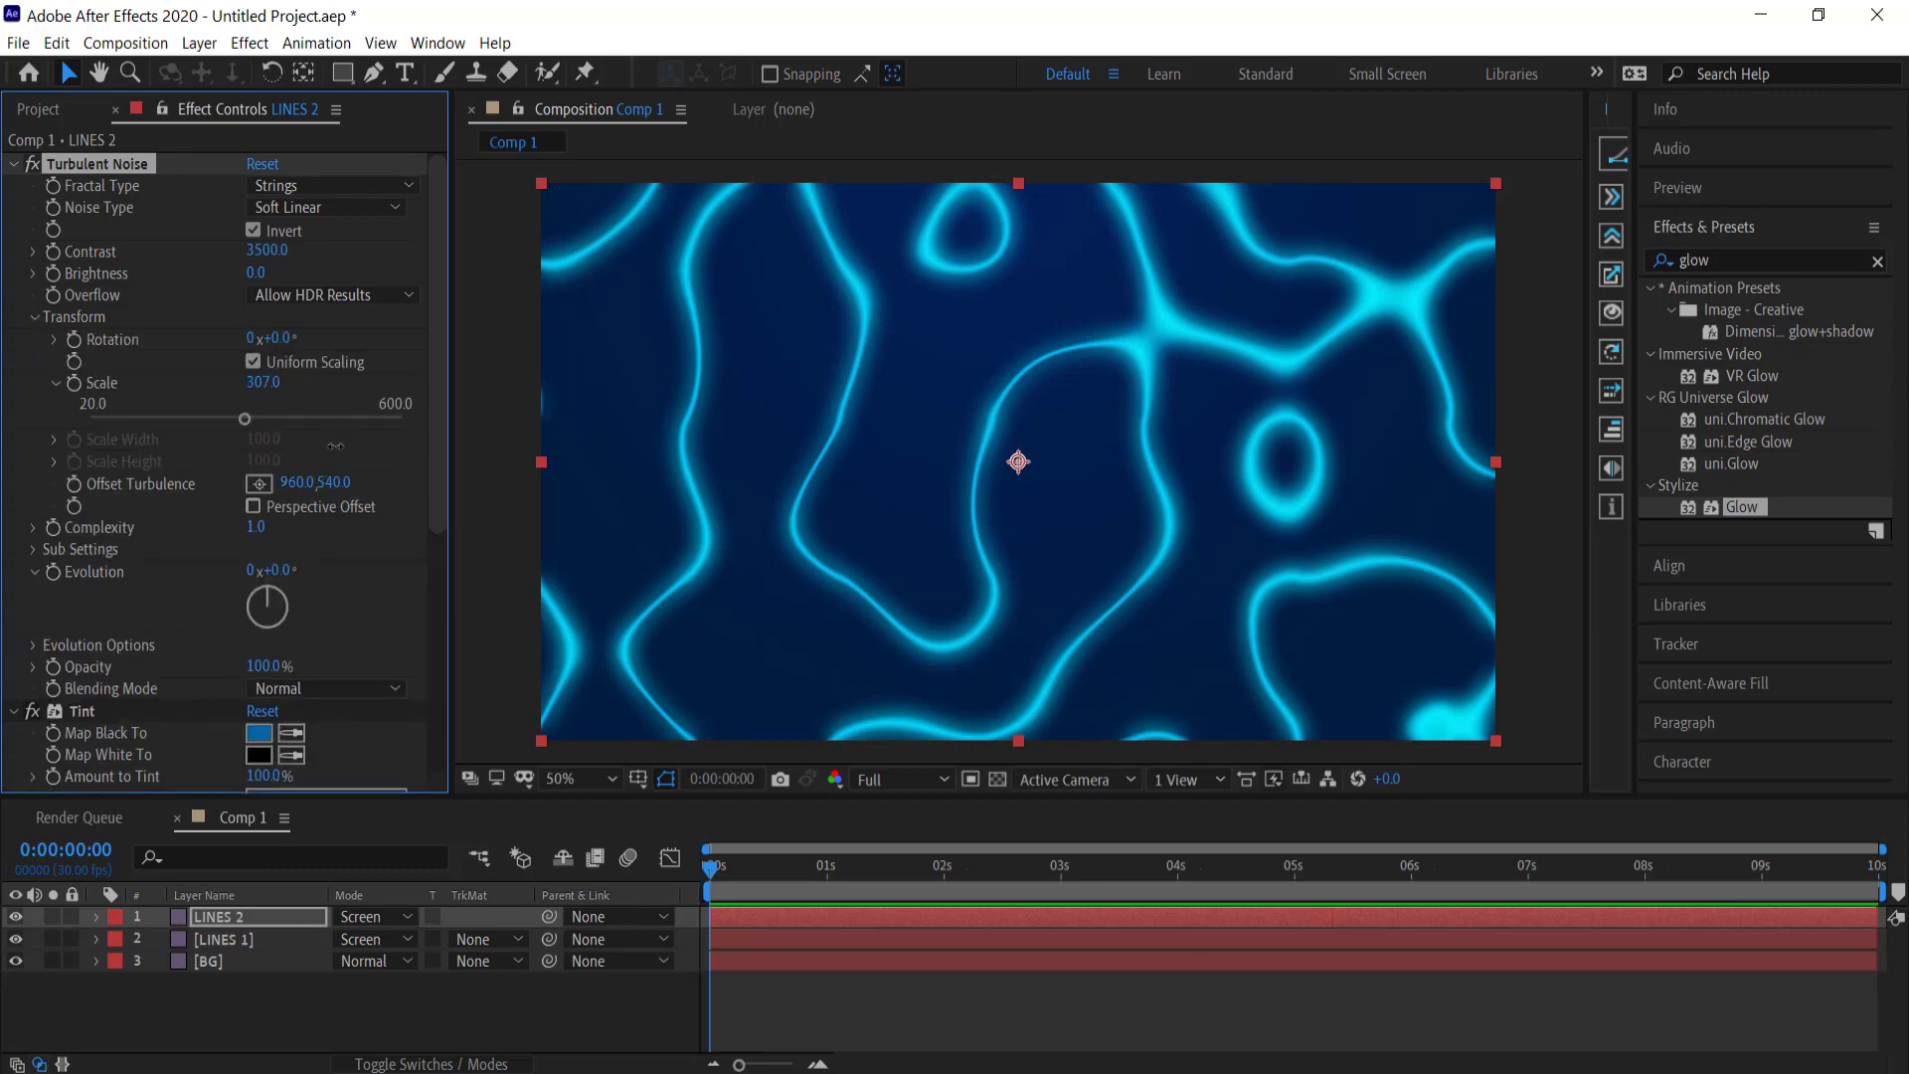
{"action": "left_click_drag", "start_coordinate": [298, 483], "coordinate": [652, 446]}
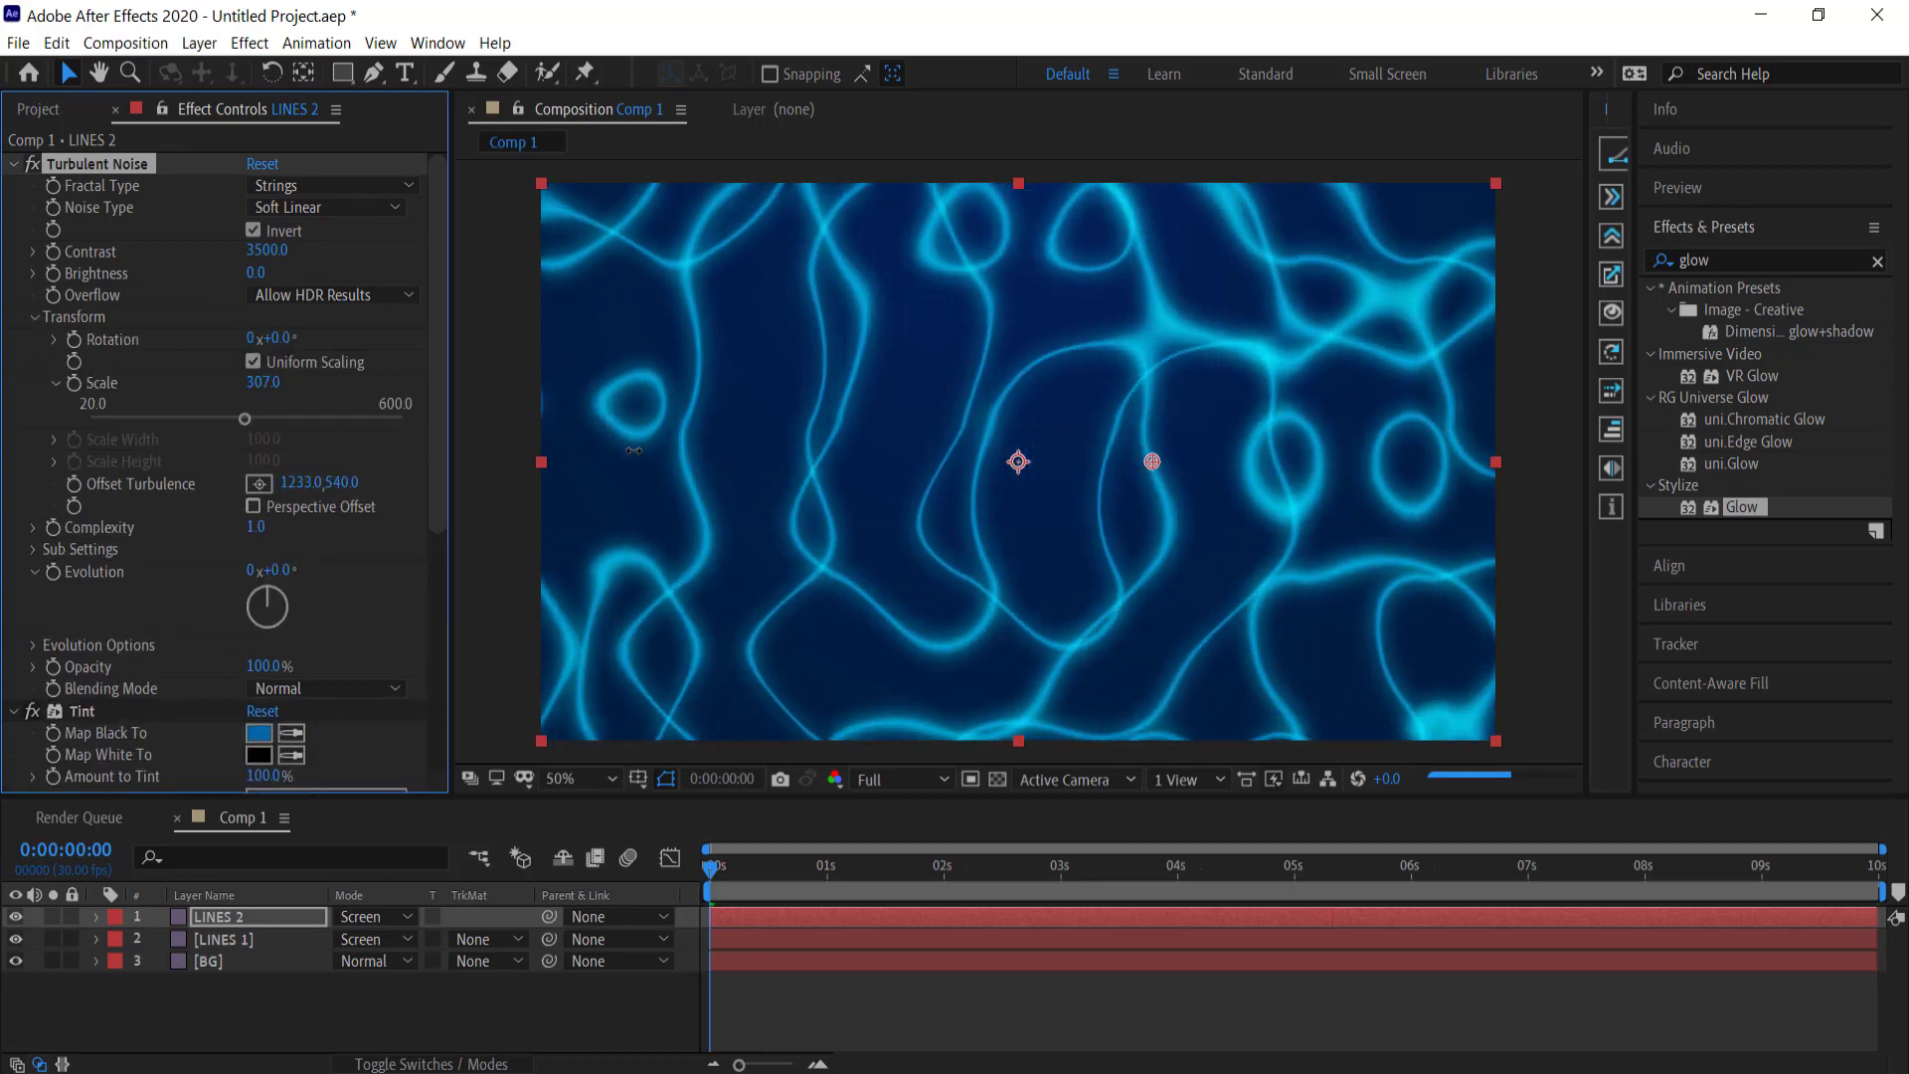
{"action": "left_click_drag", "start_coordinate": [300, 484], "coordinate": [465, 481]}
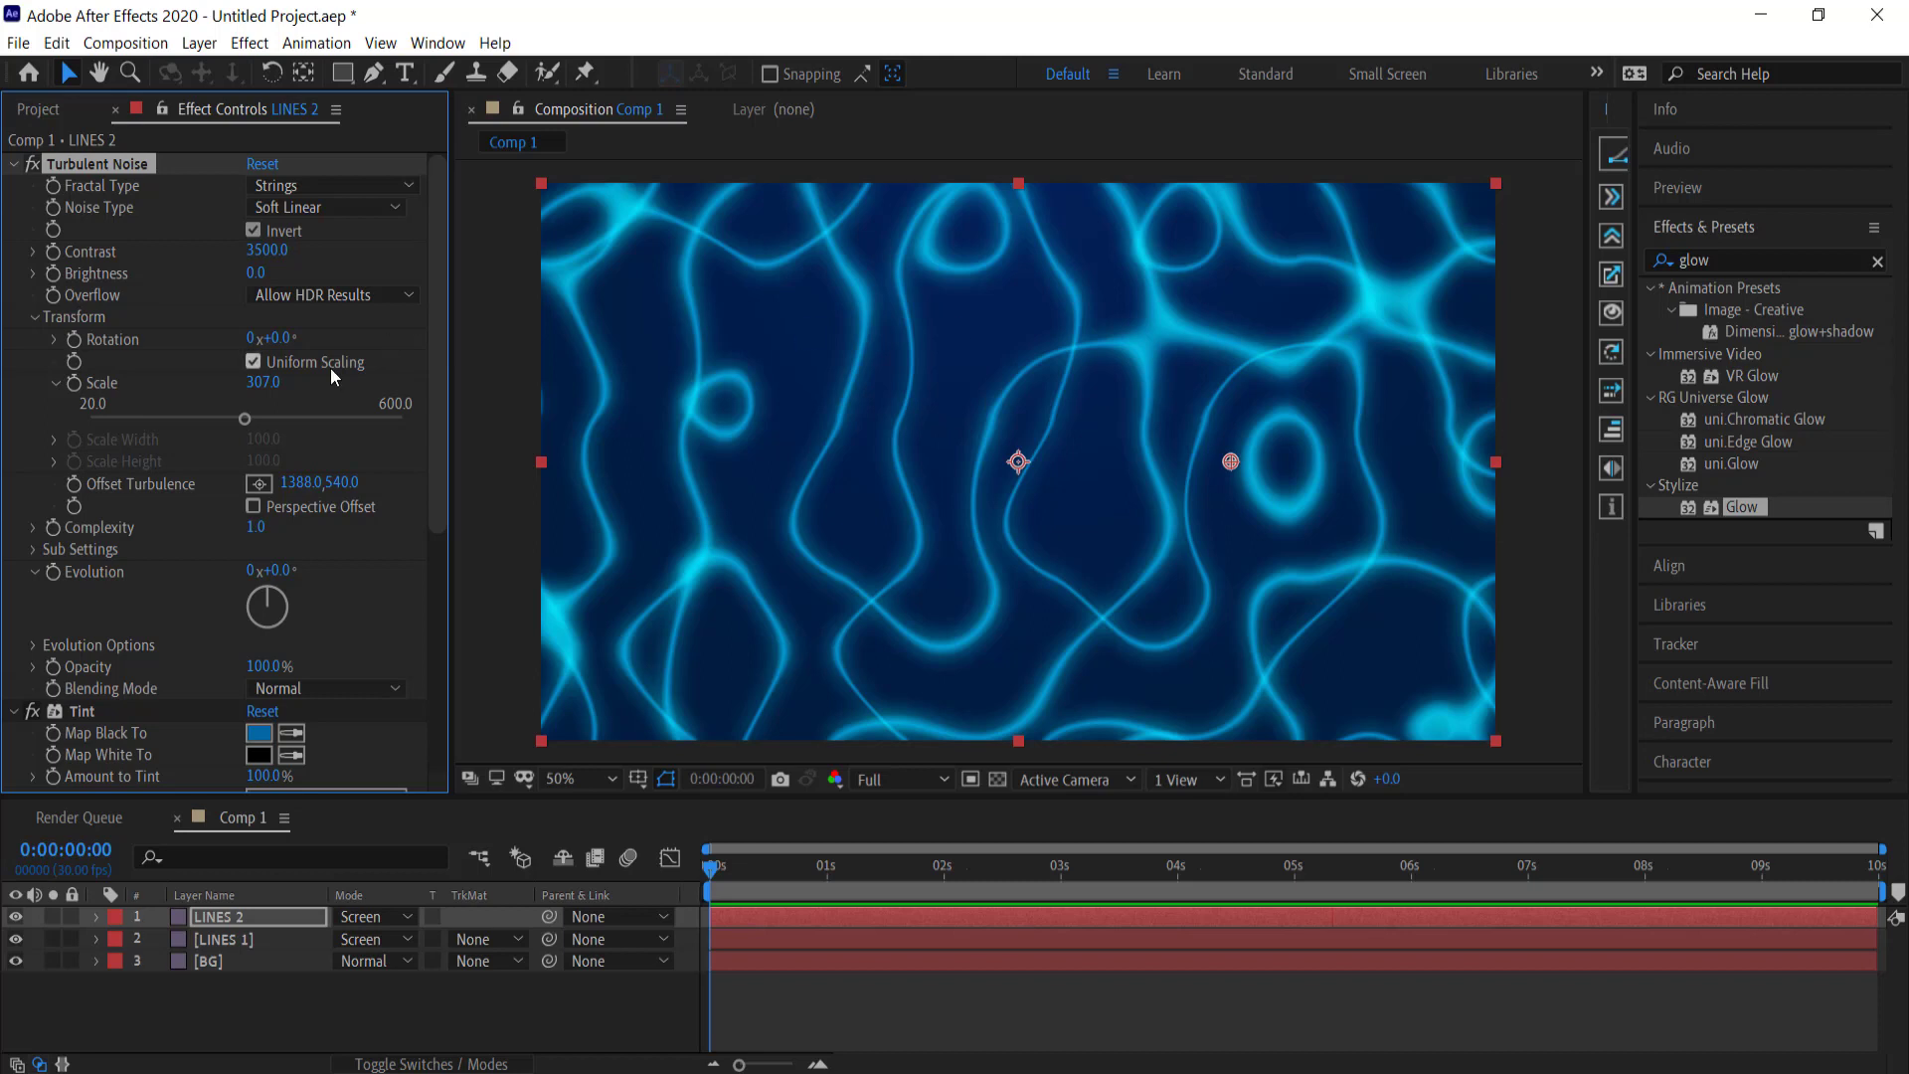
Step: Set the Turbulent Noise scale on LINES 2 to 250
{"action": "left_click", "coordinate": [262, 382]}
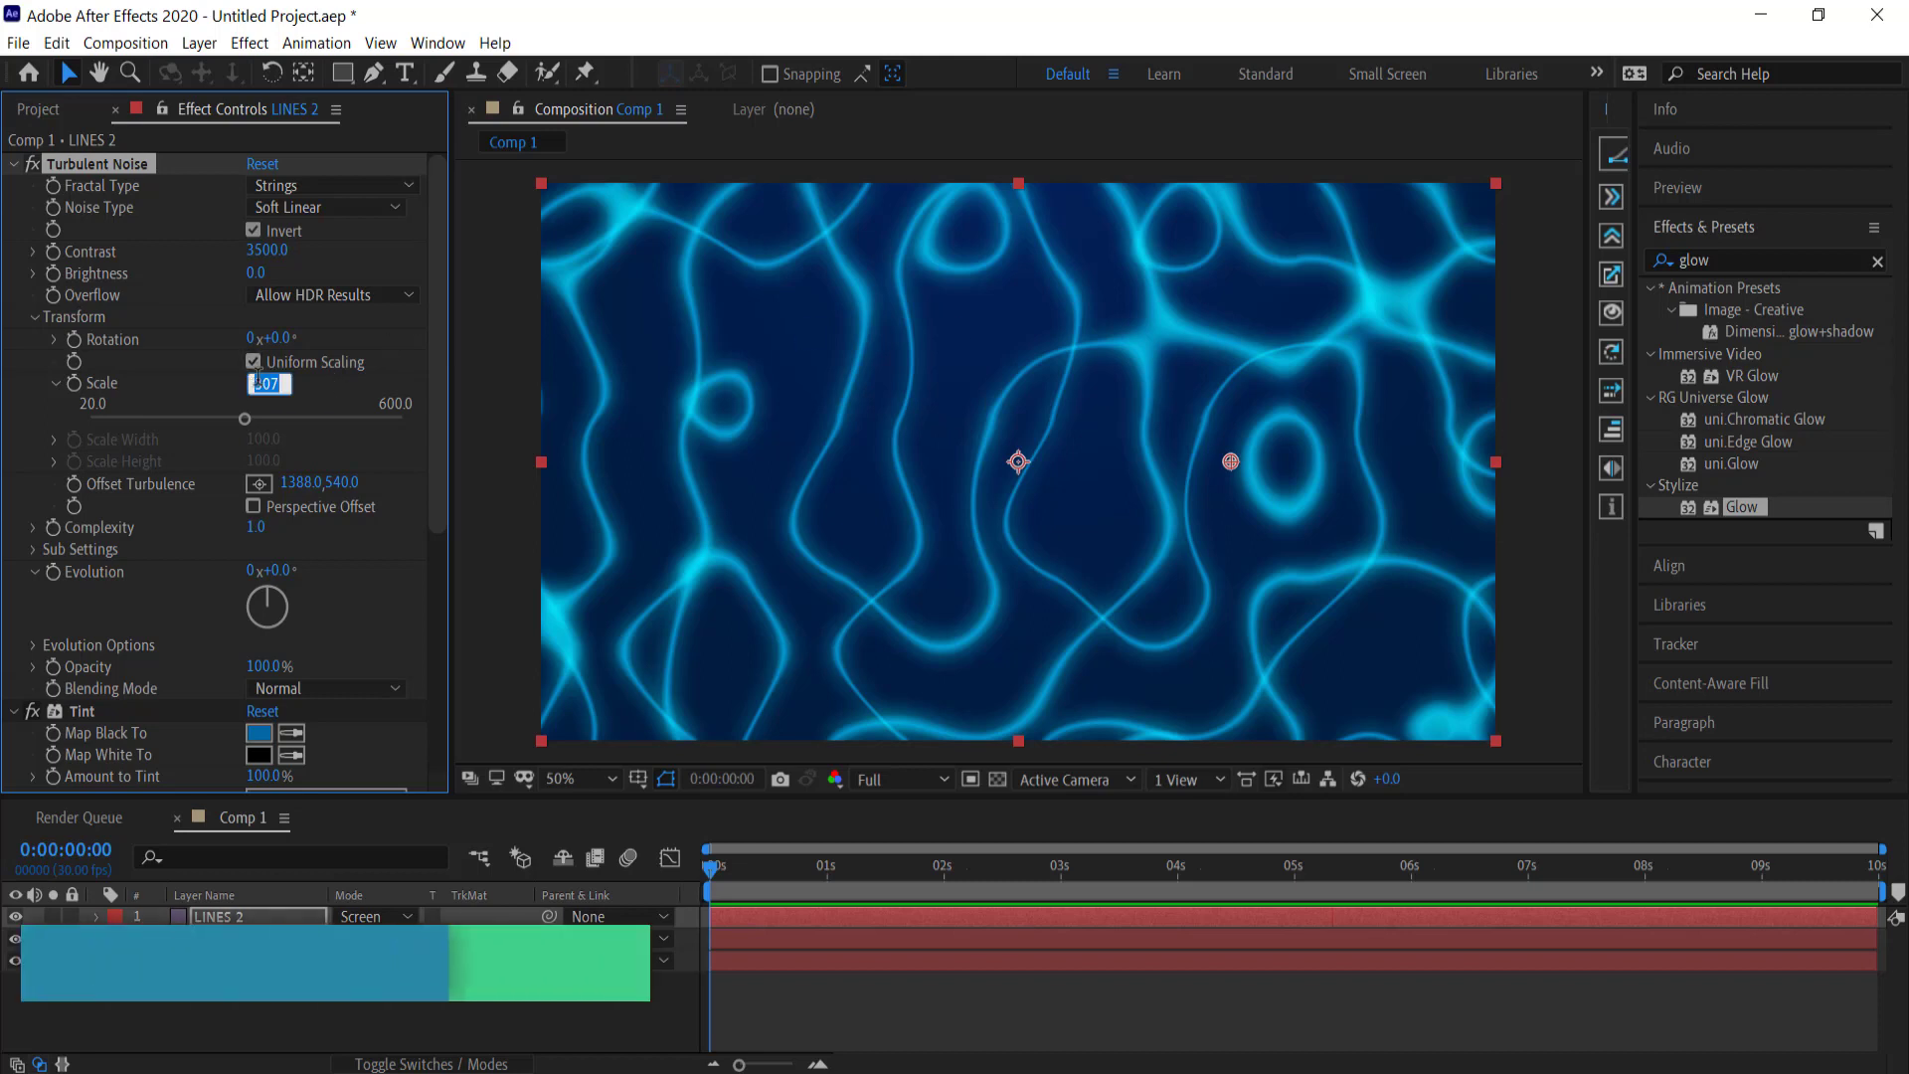
{"action": "type", "text": "200"}
{"action": "key", "text": "Return"}
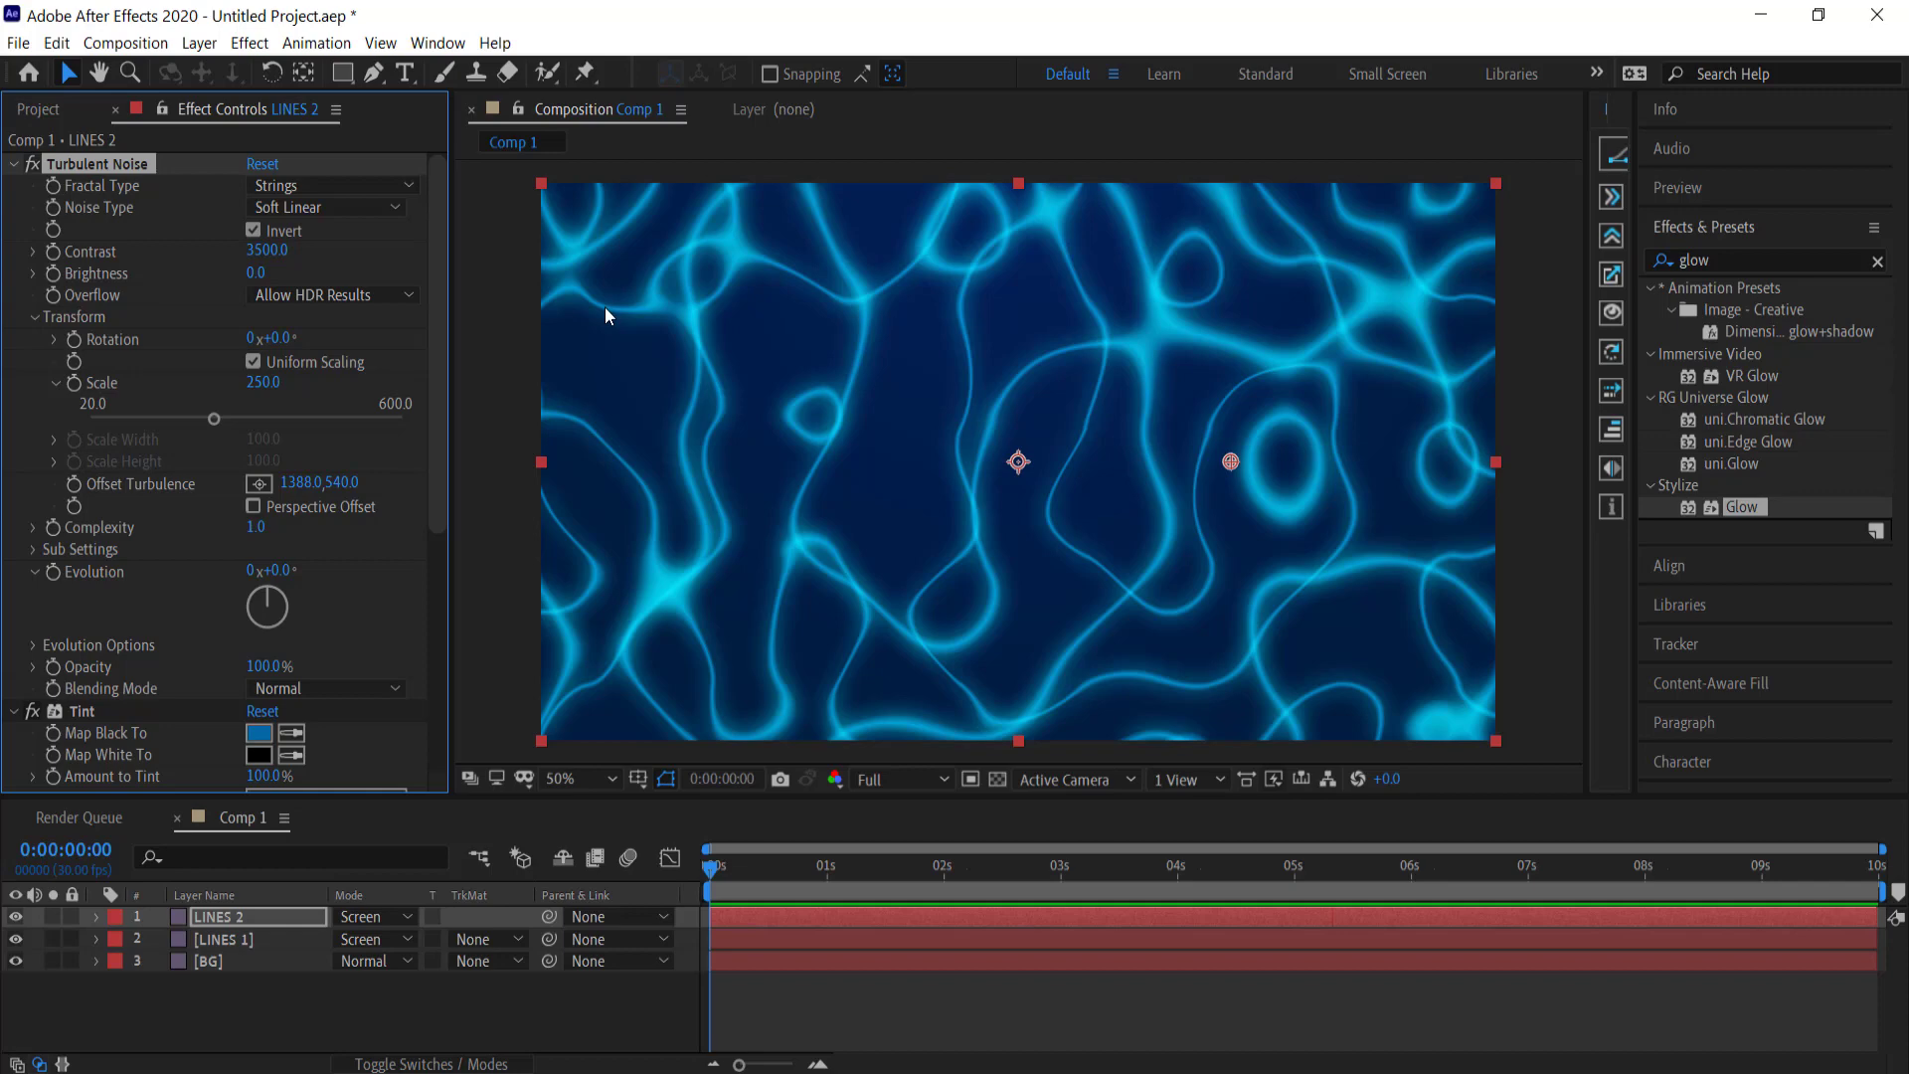
Step: Change the Tint effect on LINES 2 so that black maps to bright red
{"action": "scroll", "coordinate": [344, 574], "scroll_direction": "down", "scroll_amount": 3}
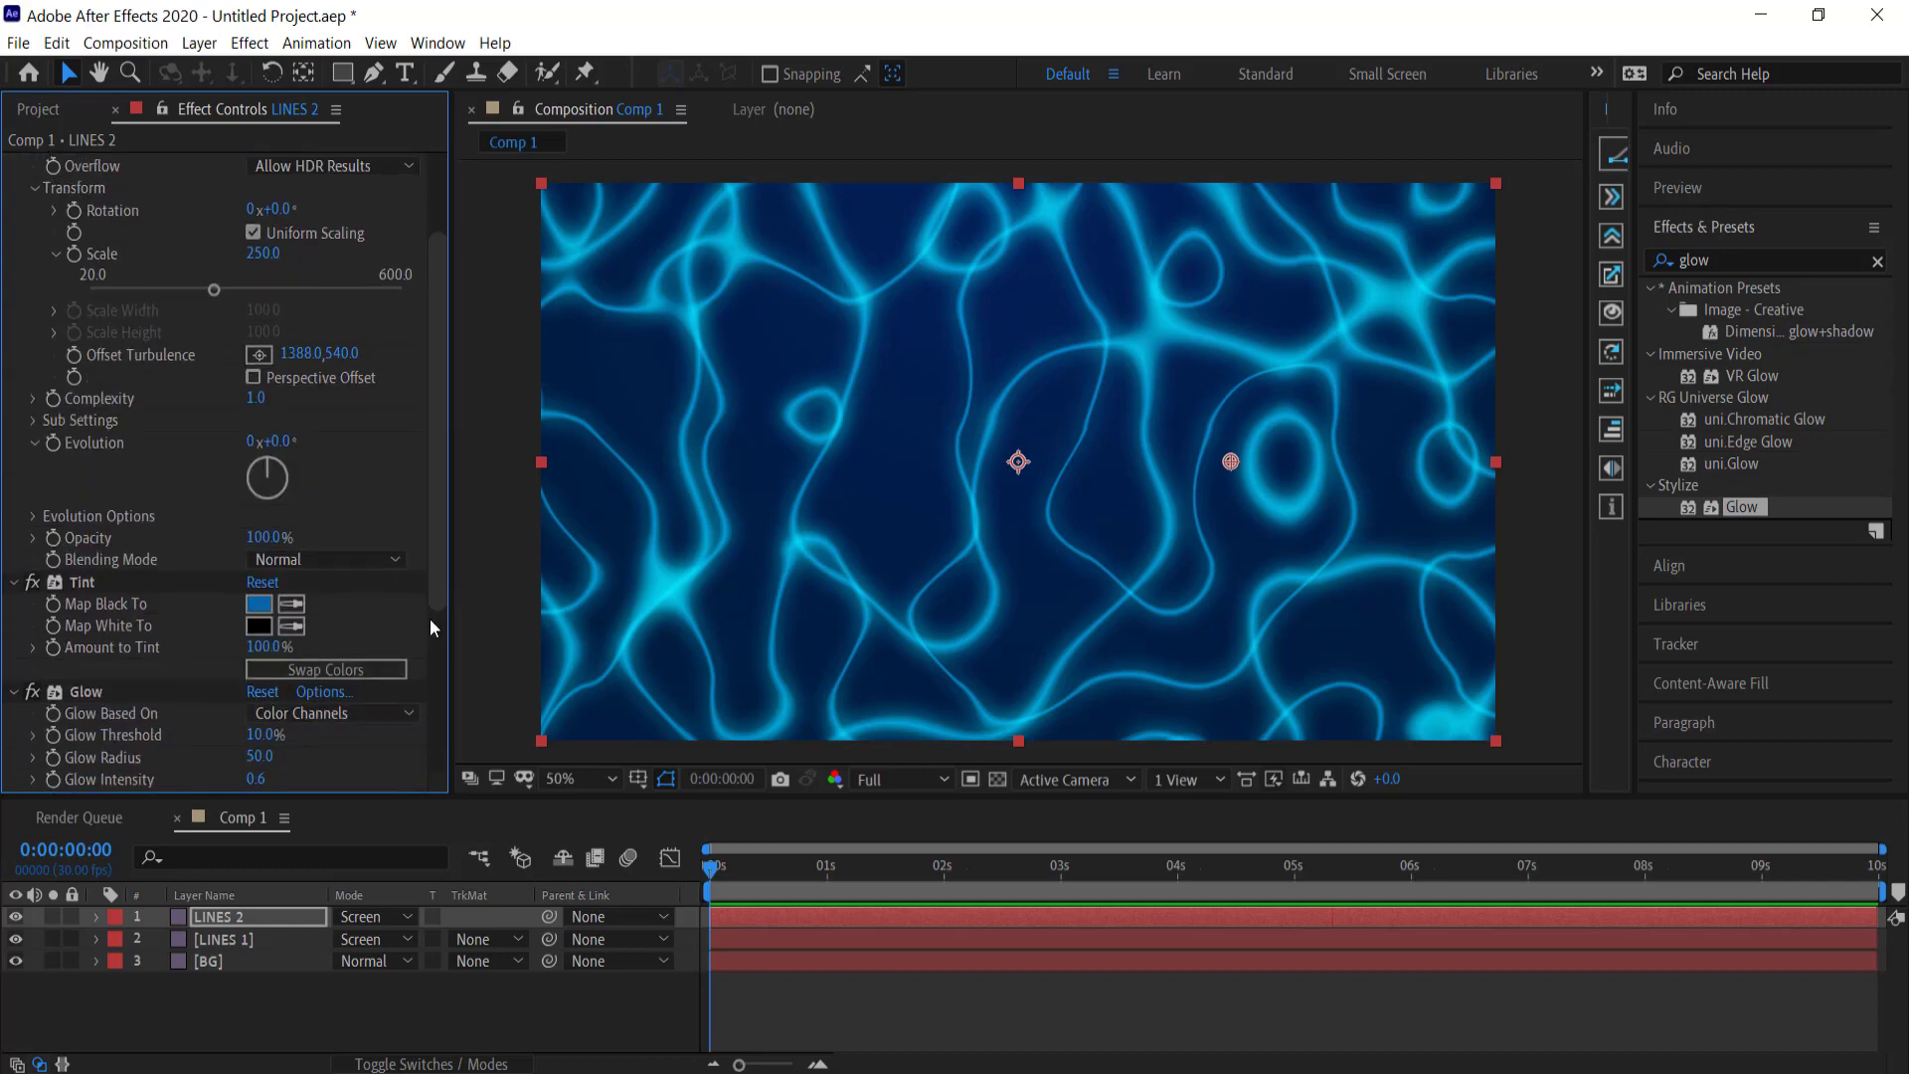
{"action": "key", "text": "ctrl+shift+z"}
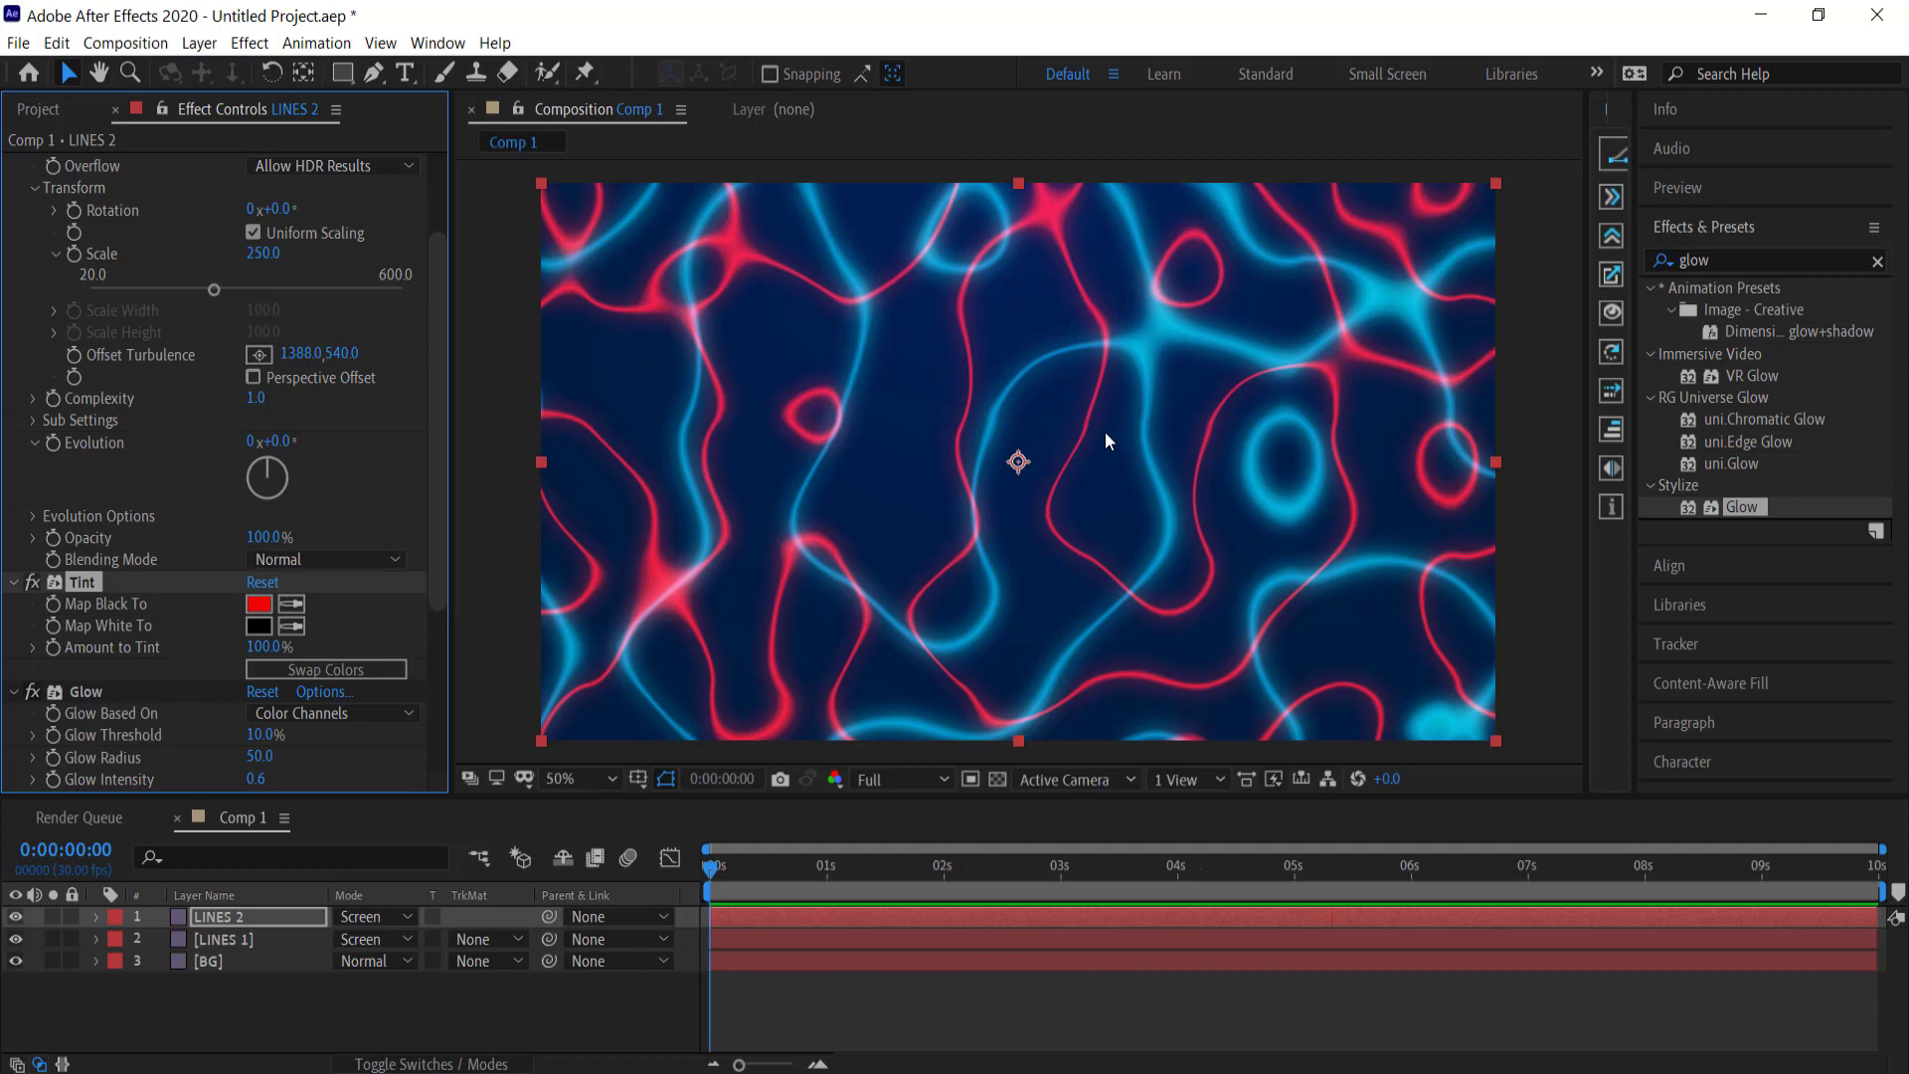
Step: Set the Glow threshold on LINES 2 to 80% and its radius to 30
{"action": "left_click_drag", "start_coordinate": [435, 401], "coordinate": [436, 551]}
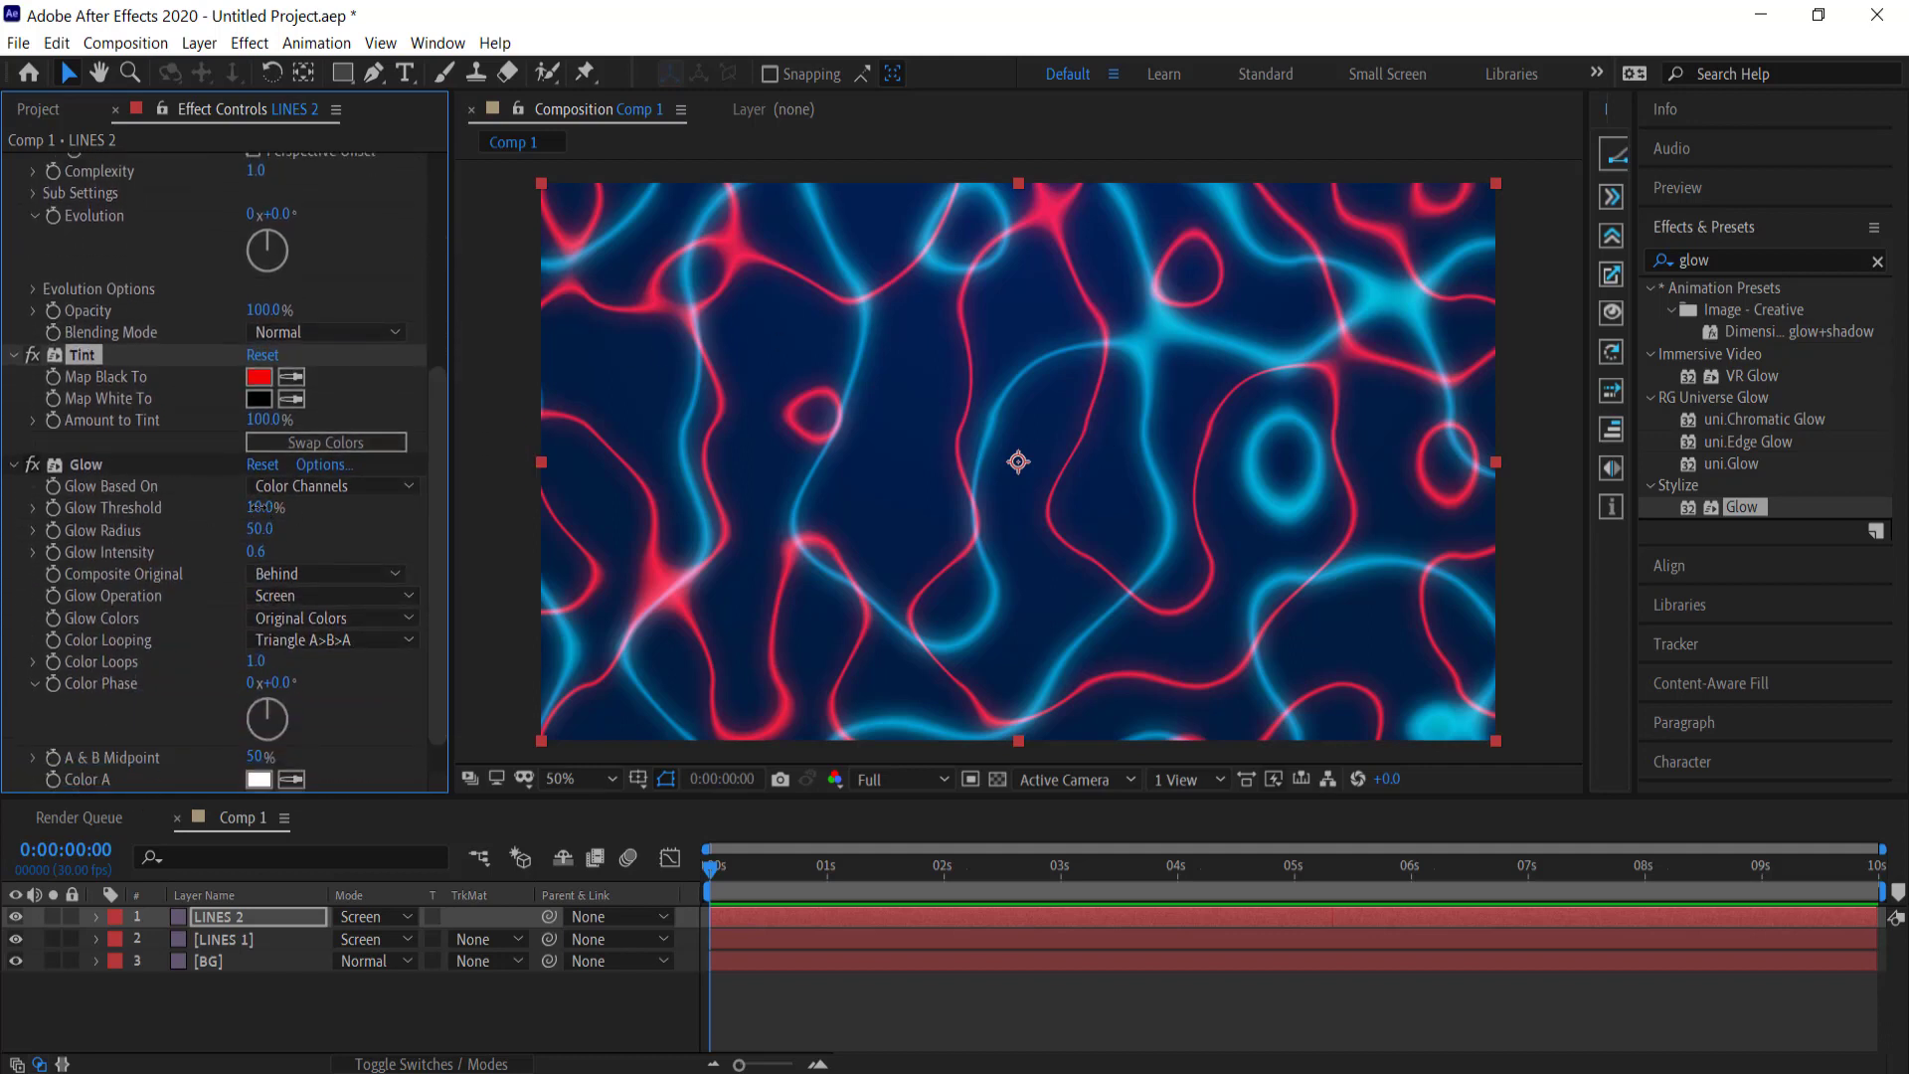
{"action": "left_click", "coordinate": [283, 508]}
{"action": "type", "text": "80"}
{"action": "key", "text": "Return"}
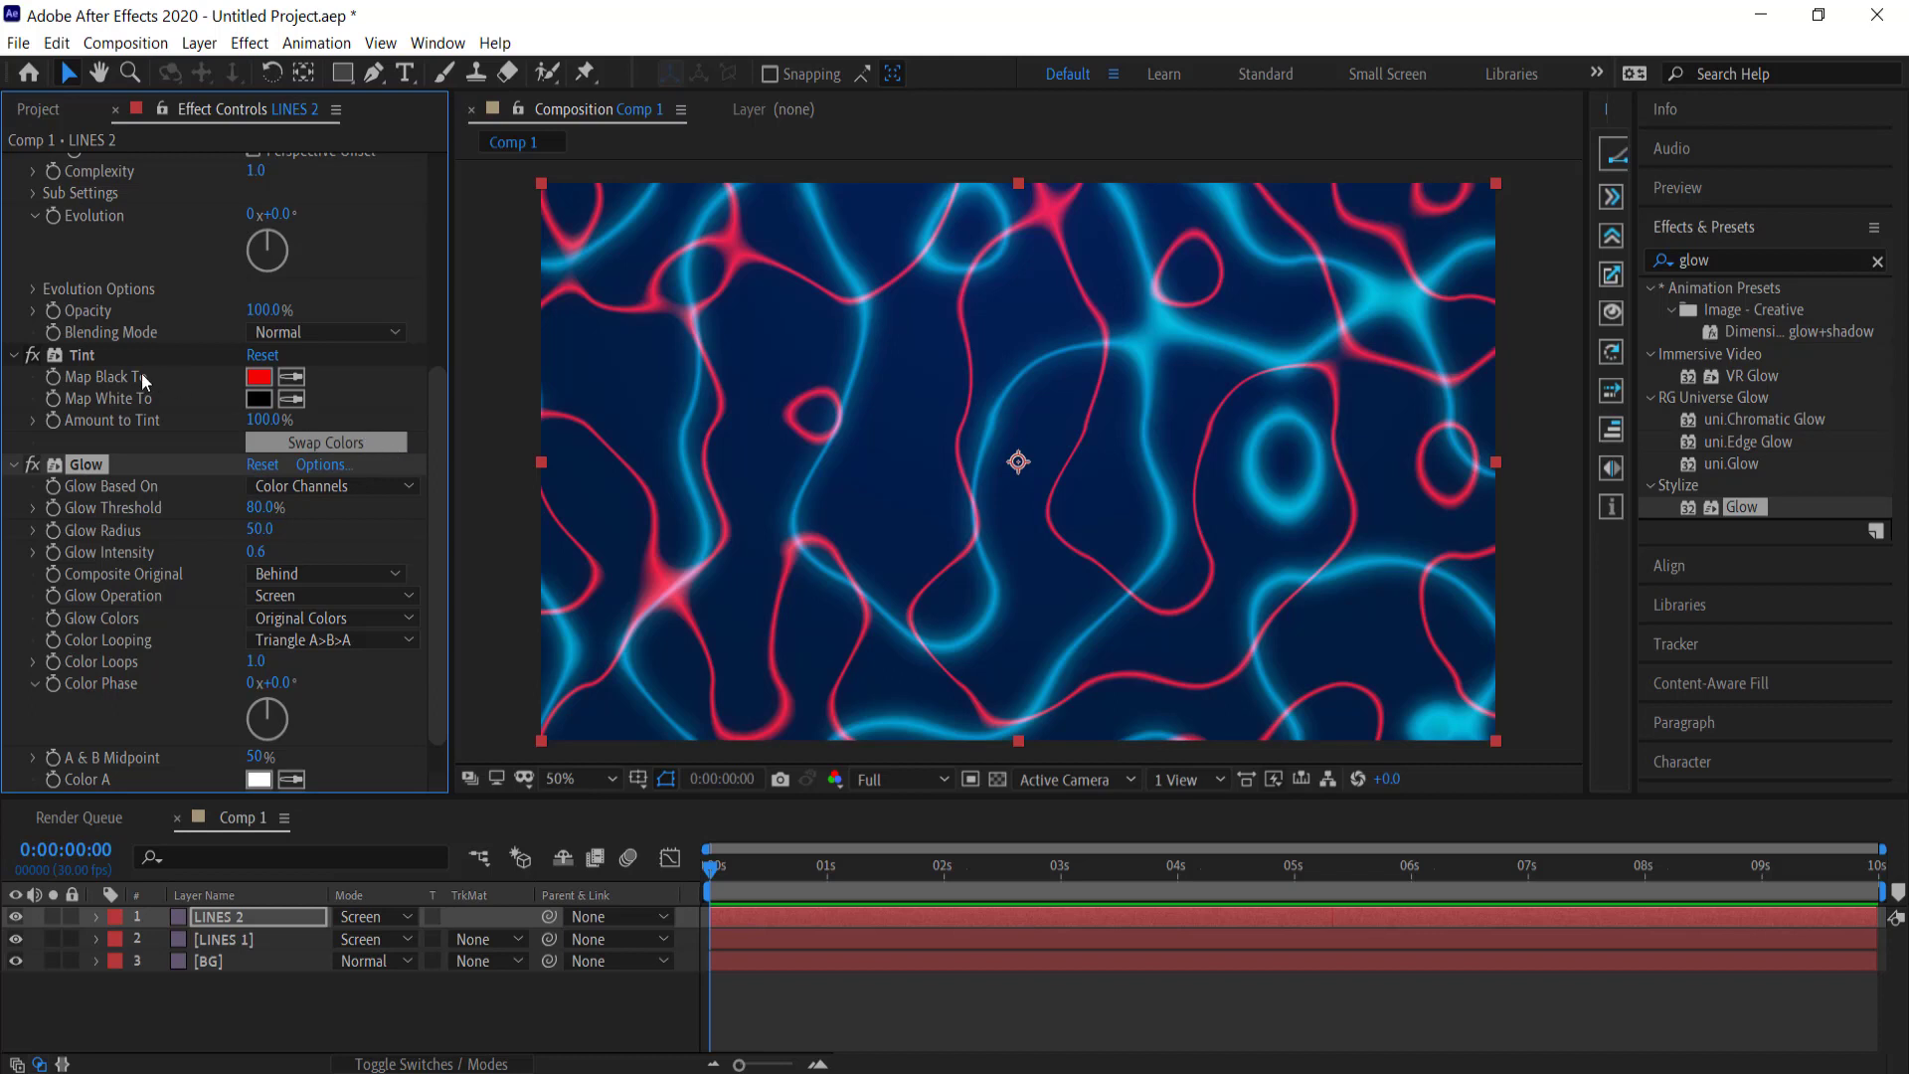
{"action": "left_click", "coordinate": [274, 537]}
{"action": "type", "text": "30"}
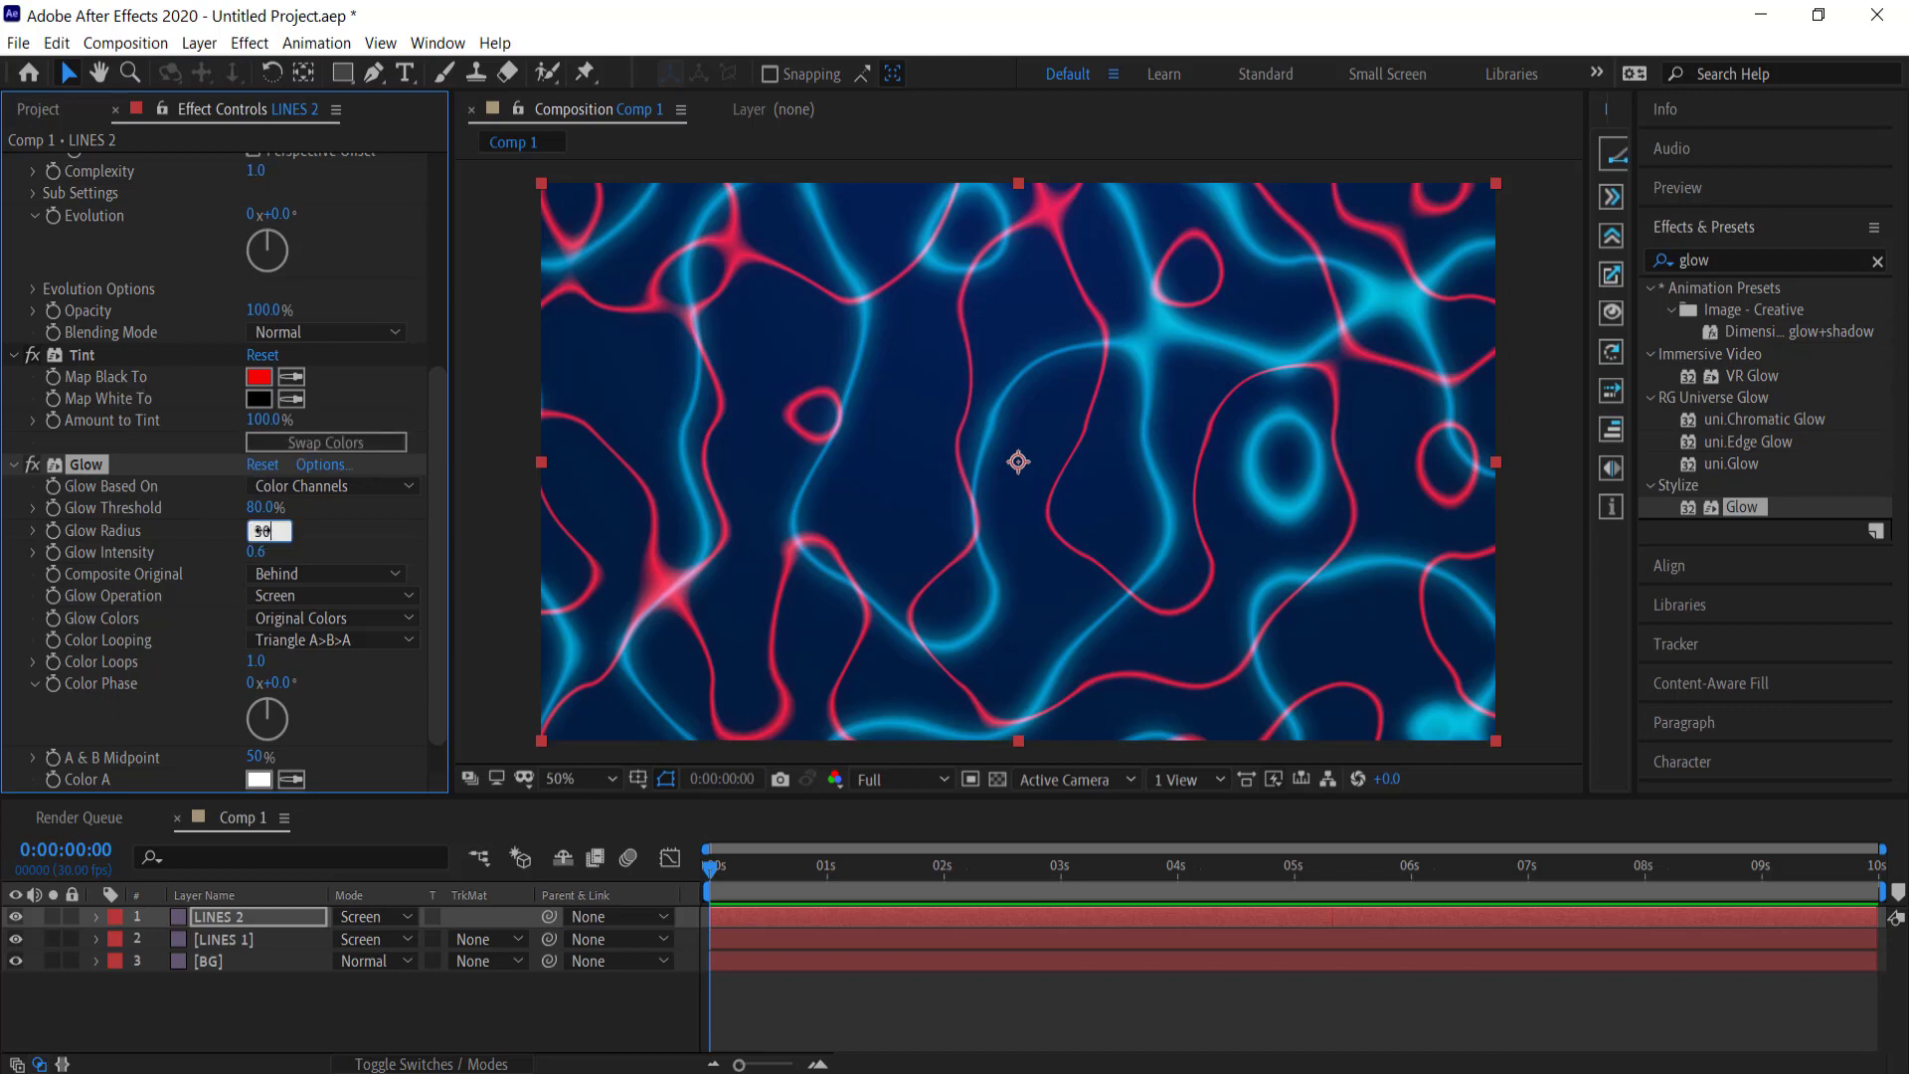
{"action": "key", "text": "Return"}
Step: Set the Glow intensity on LINES 2 to 1 and keep its glow operation on Screen
{"action": "left_click", "coordinate": [256, 551]}
{"action": "type", "text": "1"}
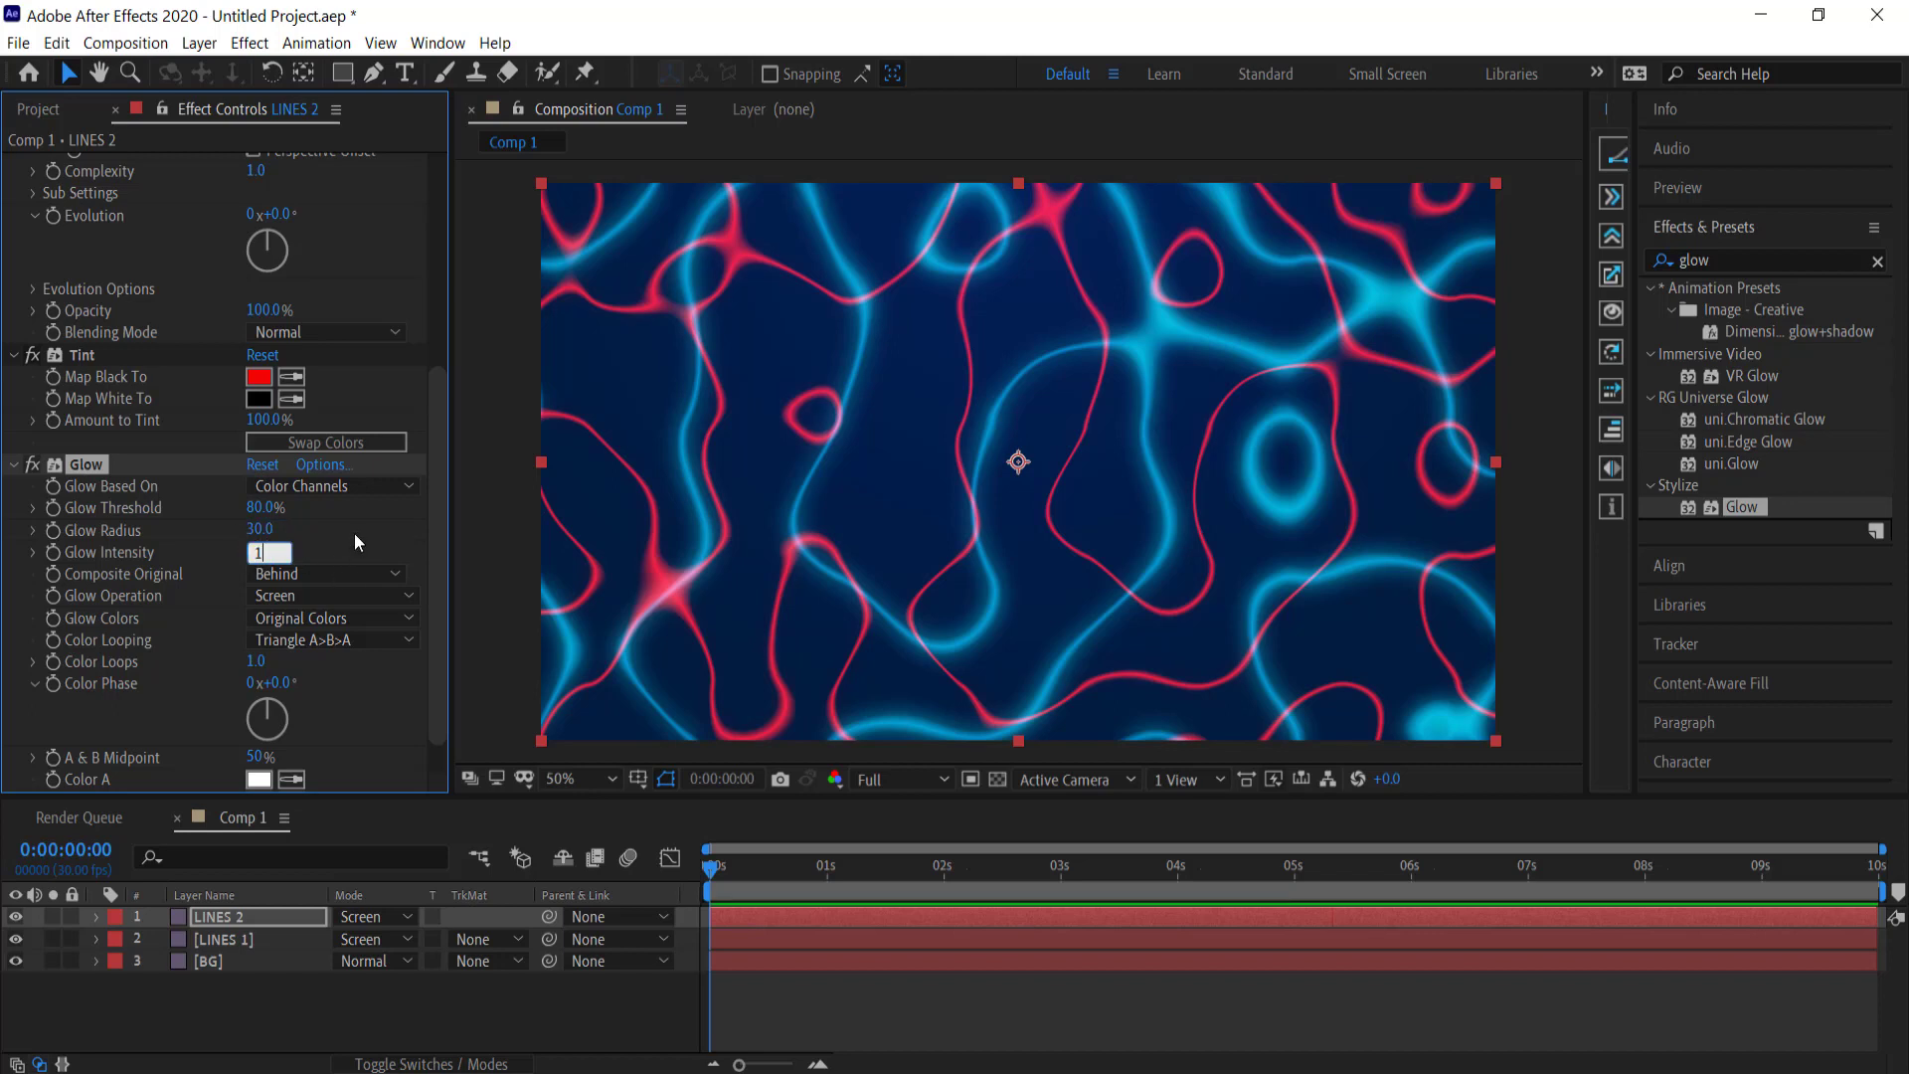
{"action": "key", "text": "Return"}
{"action": "left_click", "coordinate": [296, 595]}
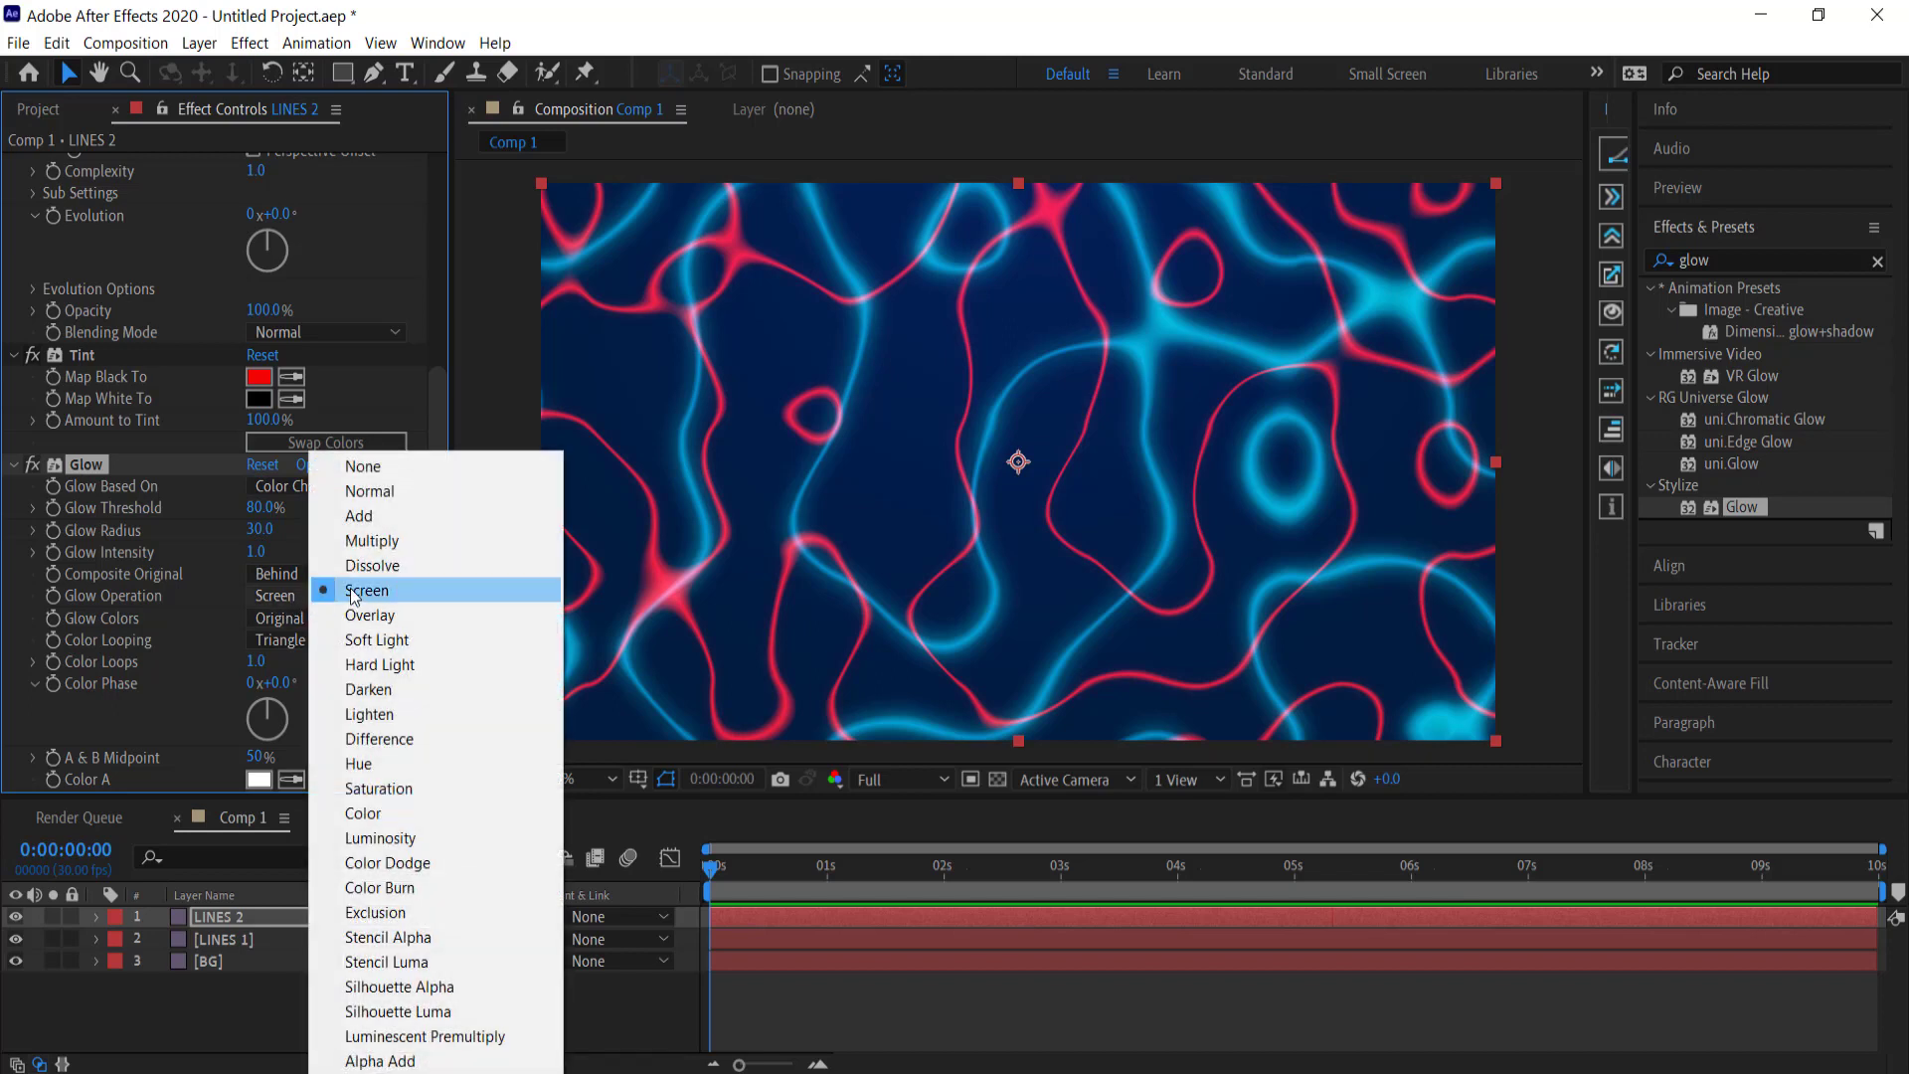
{"action": "left_click", "coordinate": [353, 592]}
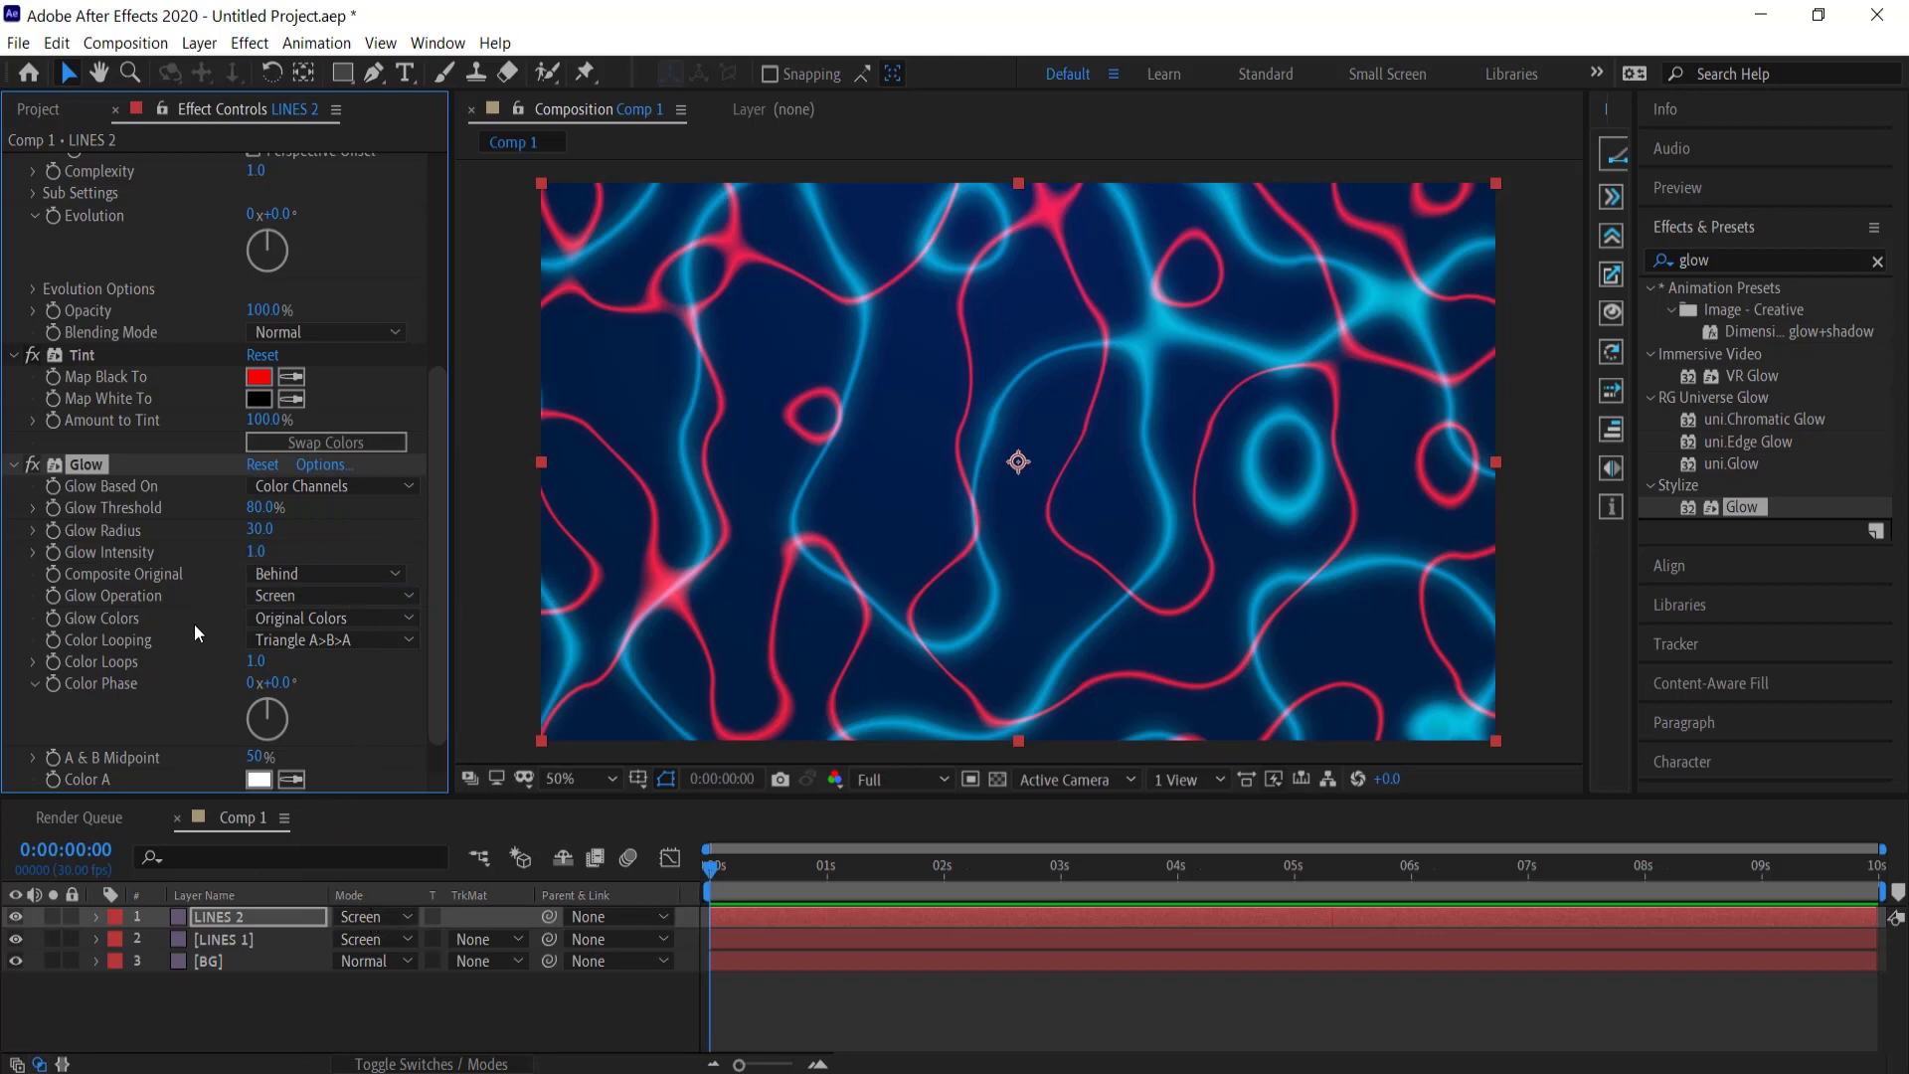
Step: Create a new 1920 x 1080 solid layer named LINES 3 above the other layers
{"action": "right_click", "coordinate": [266, 1018]}
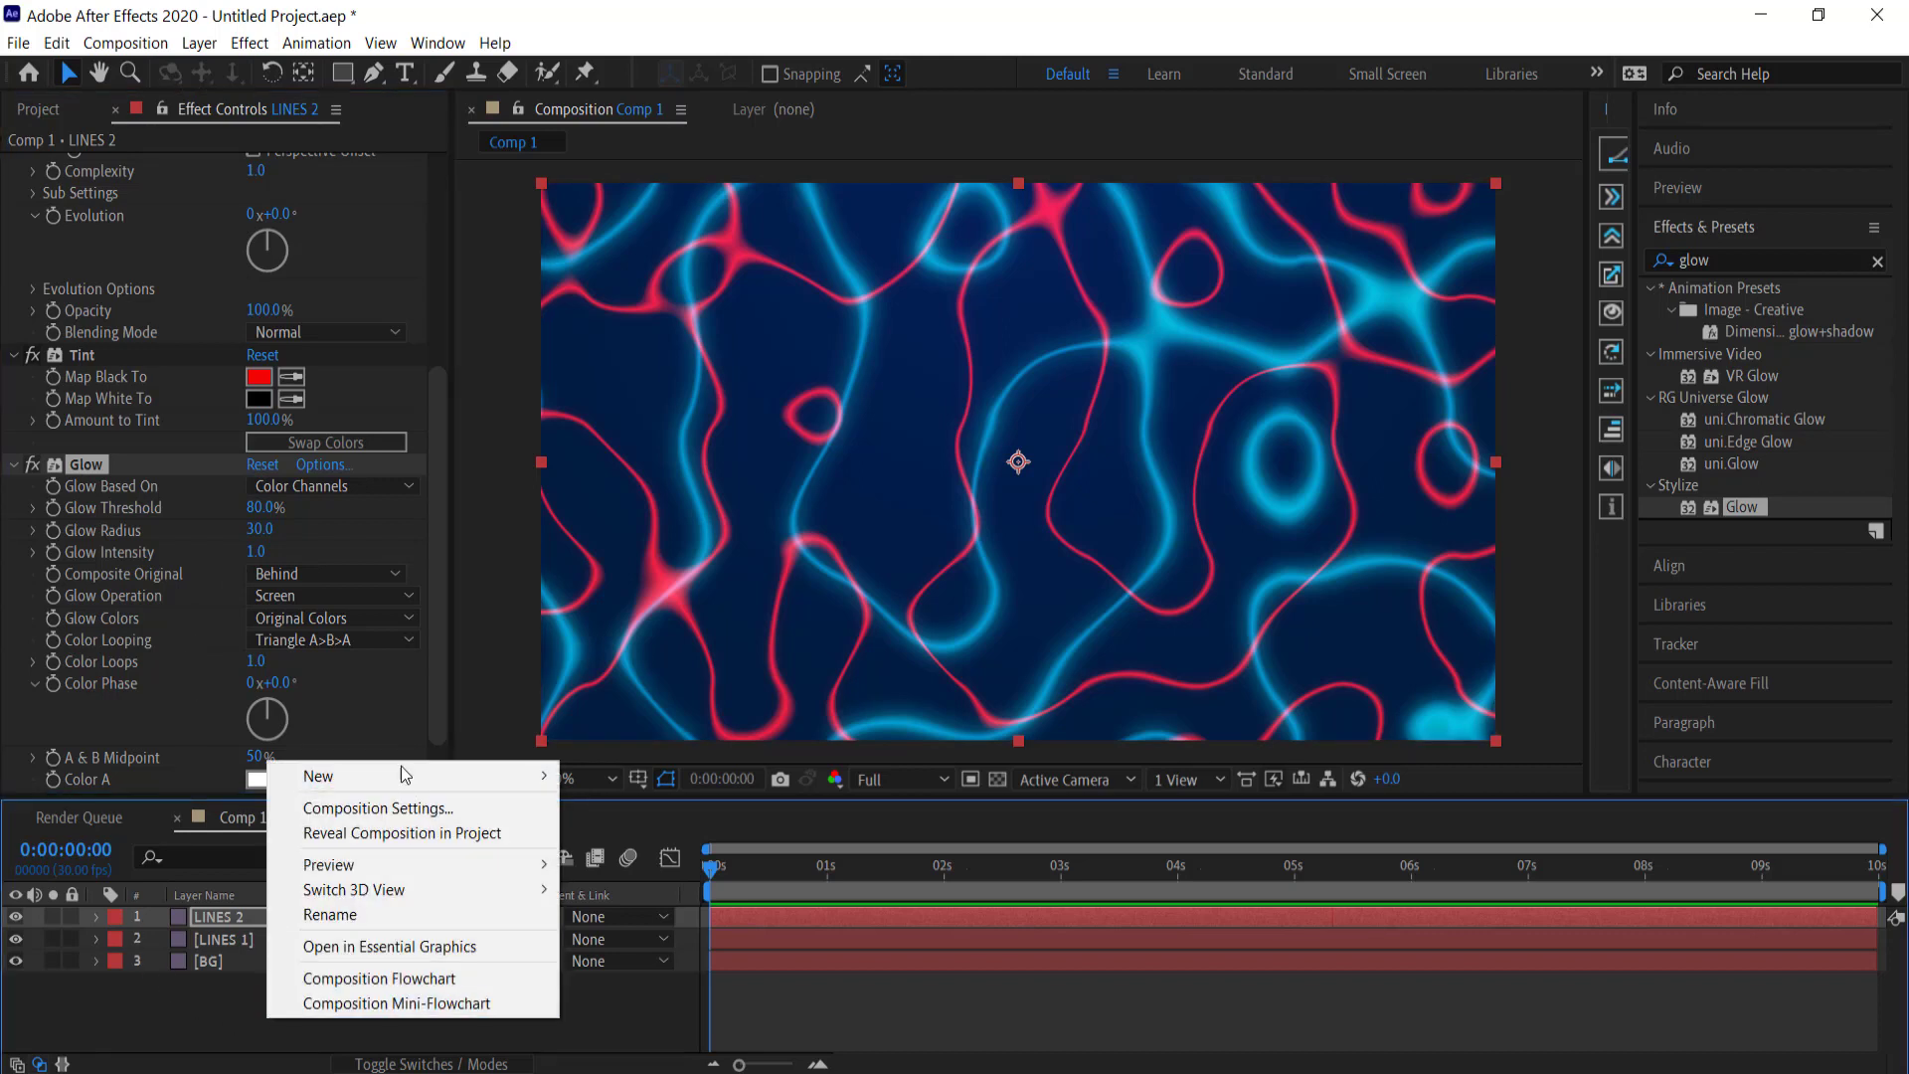
{"action": "mouse_move", "coordinate": [402, 773]}
{"action": "left_click", "coordinate": [636, 832]}
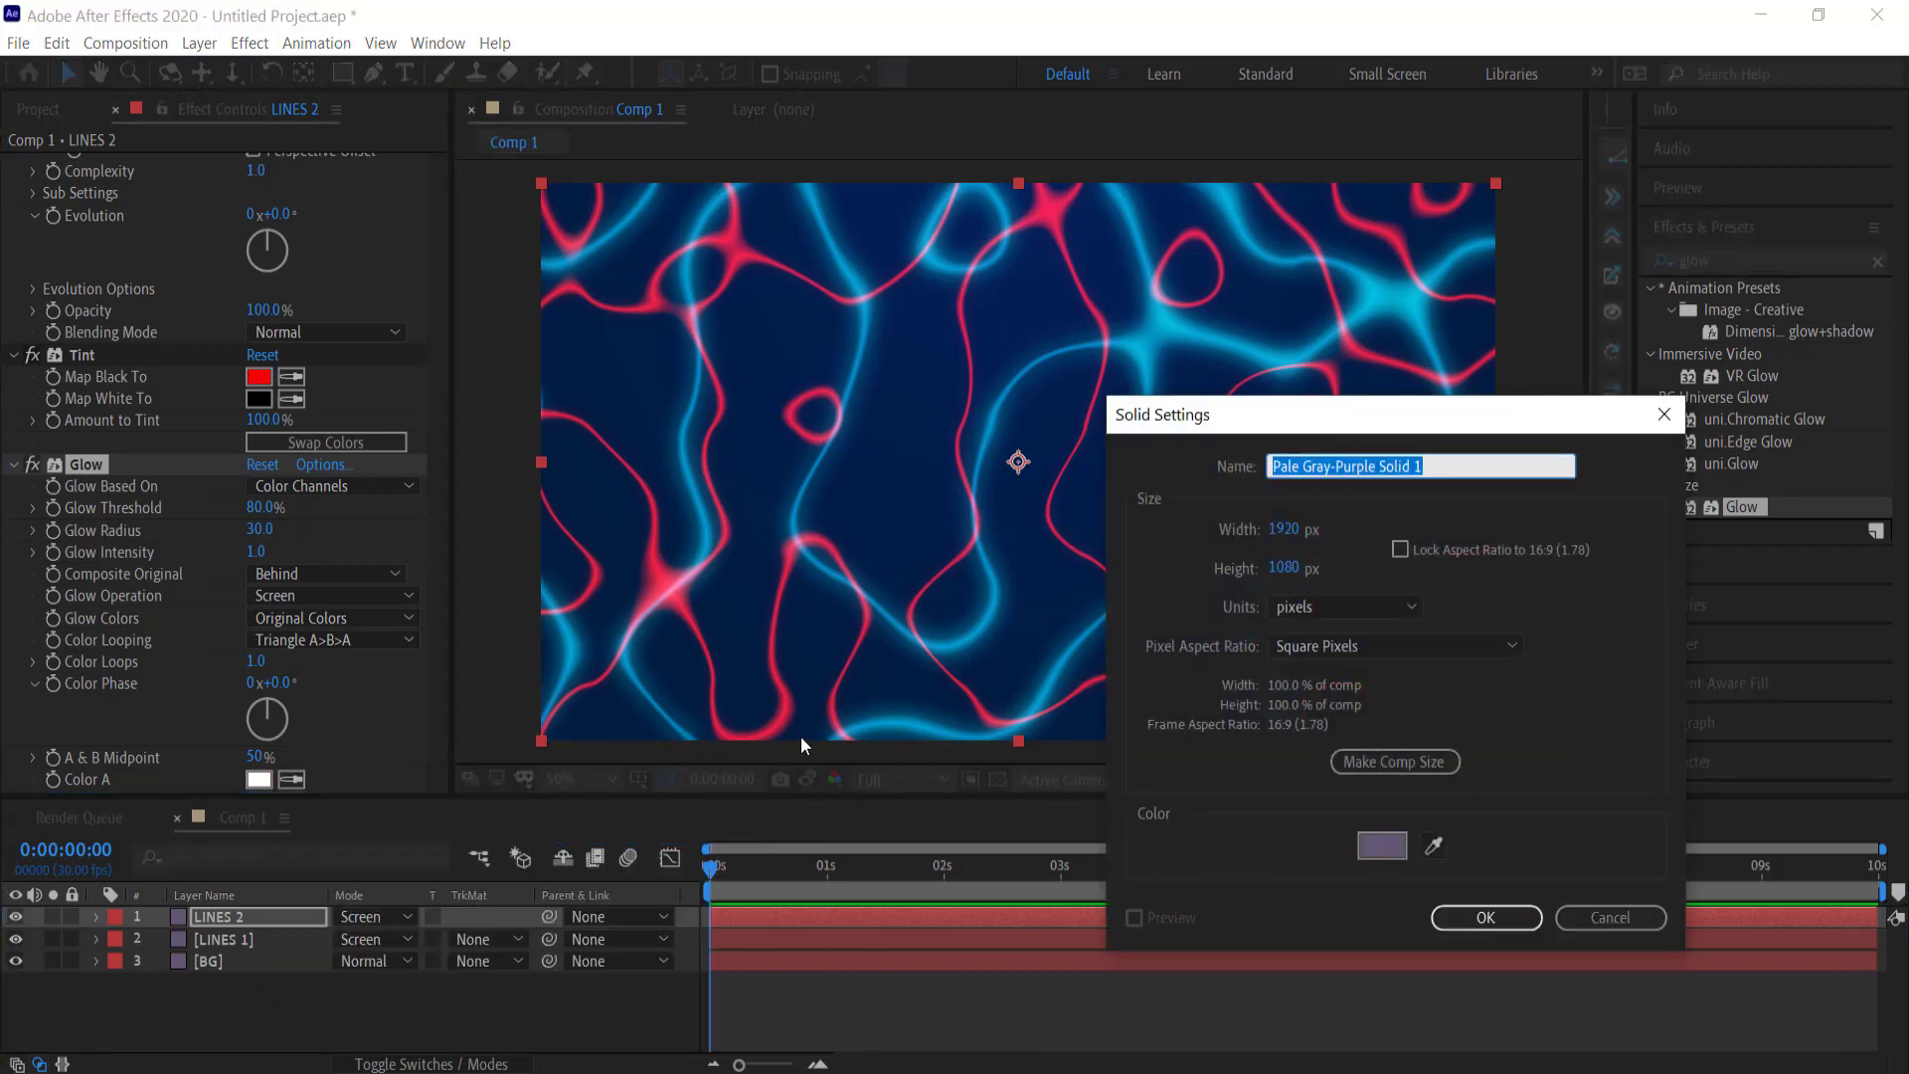
{"action": "type", "text": "LINES"}
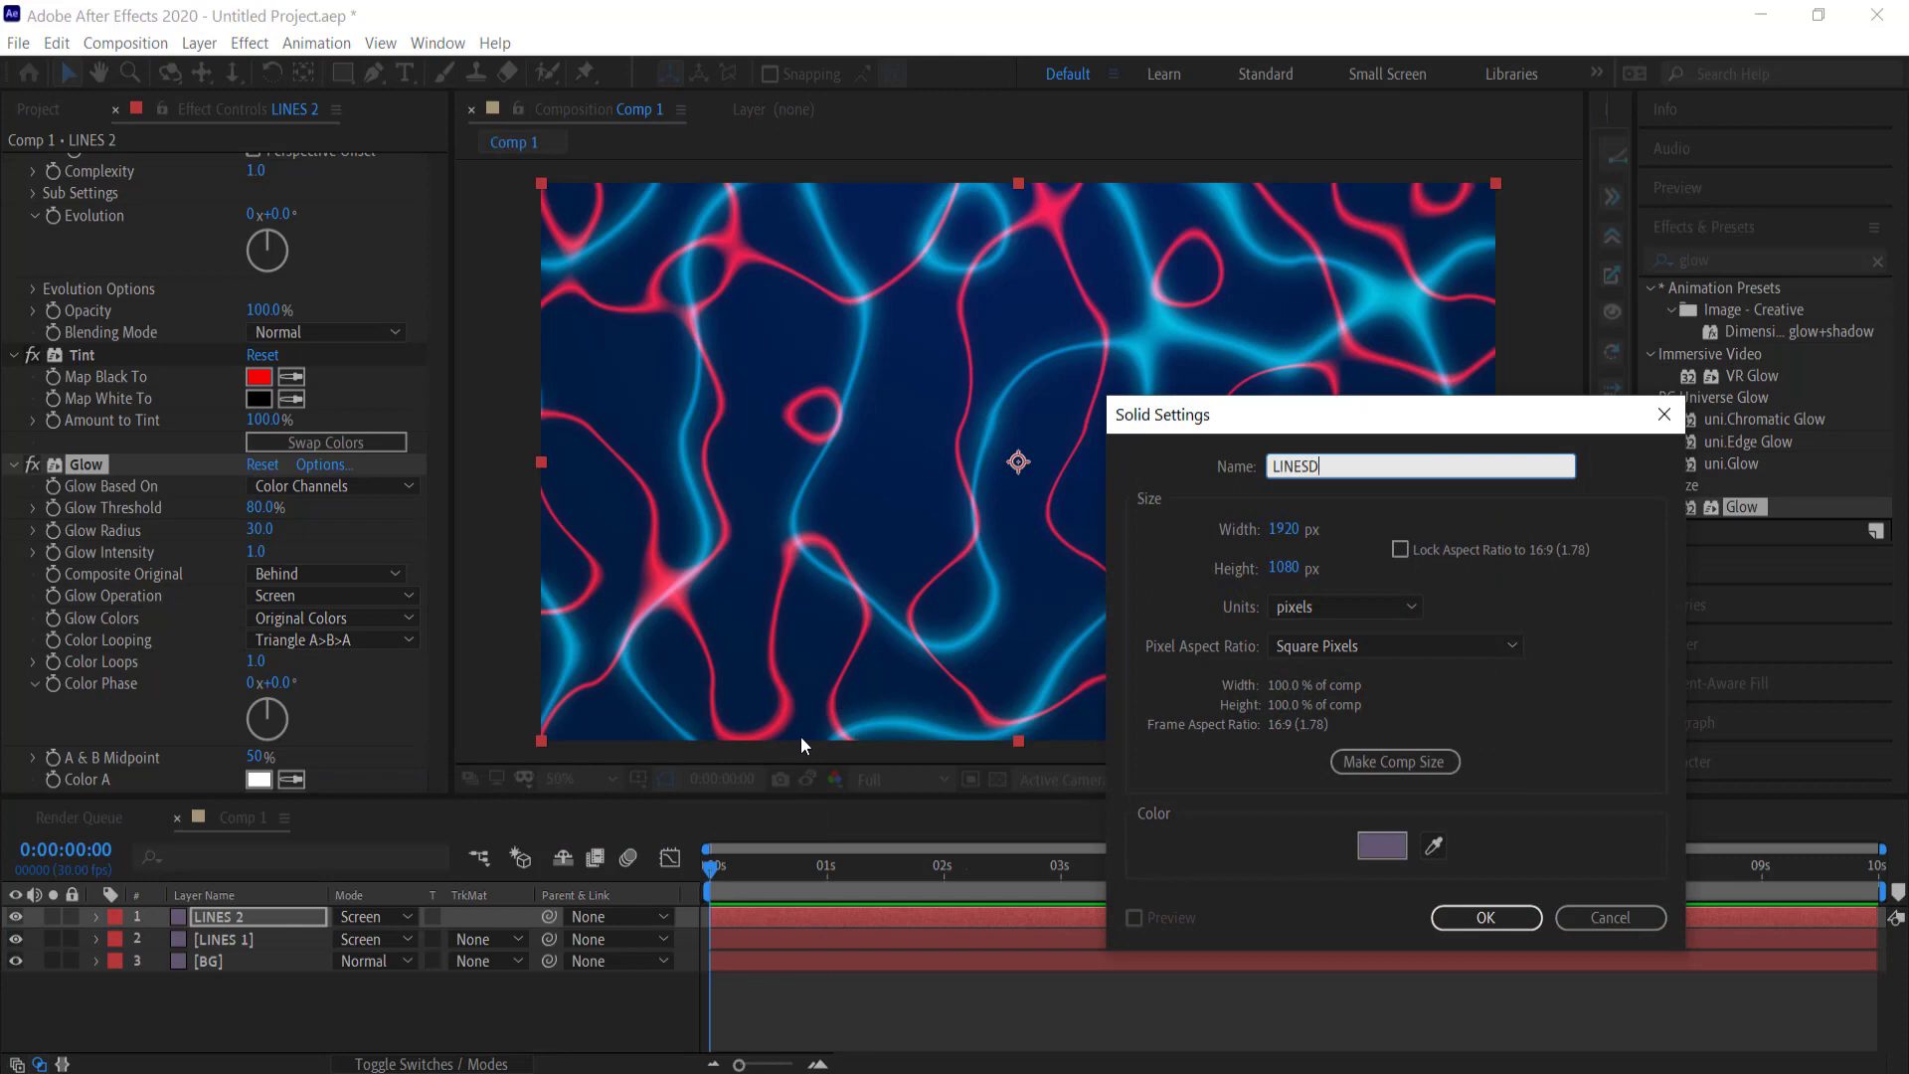
{"action": "type", "text": "3"}
{"action": "key", "text": "BackSpace"}
{"action": "type", "text": "3"}
{"action": "key", "text": "Return"}
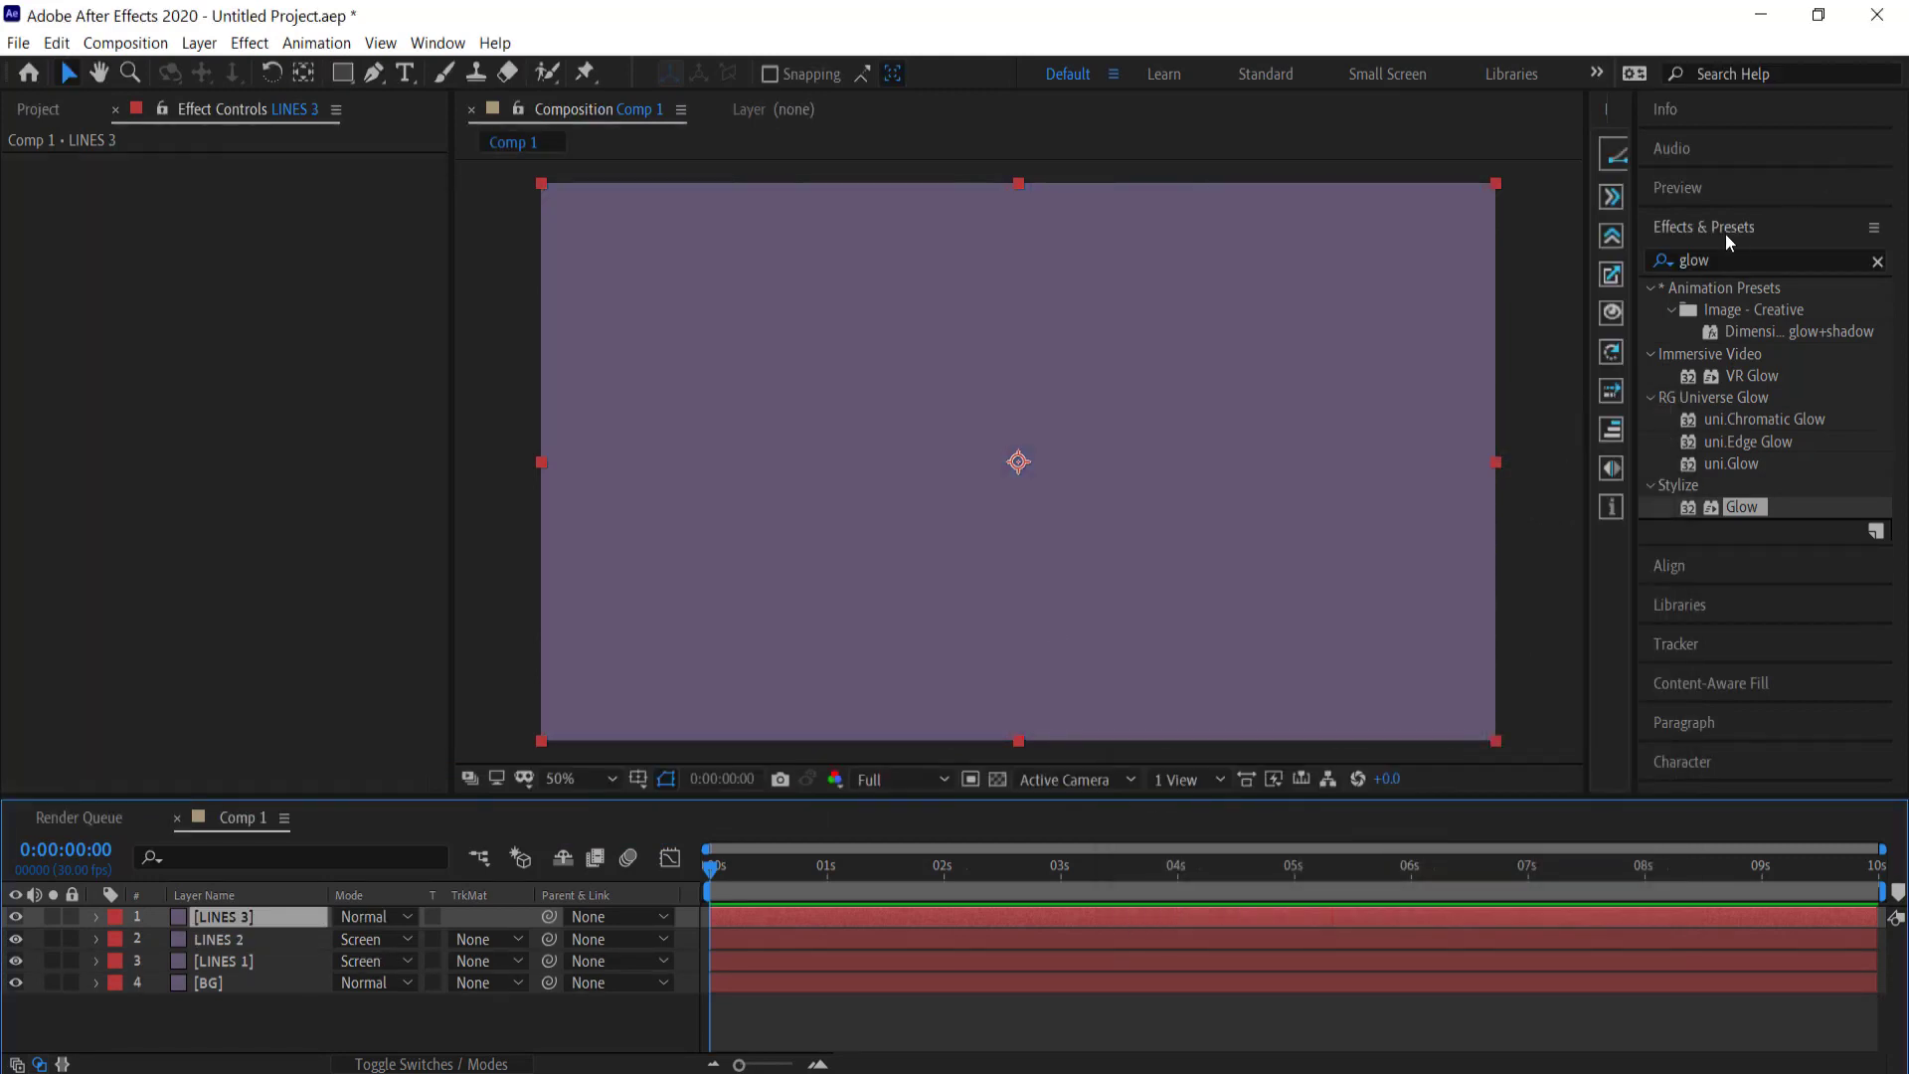
Step: Find the Noise & Grain Fractal Noise effect and apply it to the LINES 3 layer
{"action": "left_click", "coordinate": [1700, 260]}
{"action": "type", "text": "fra"}
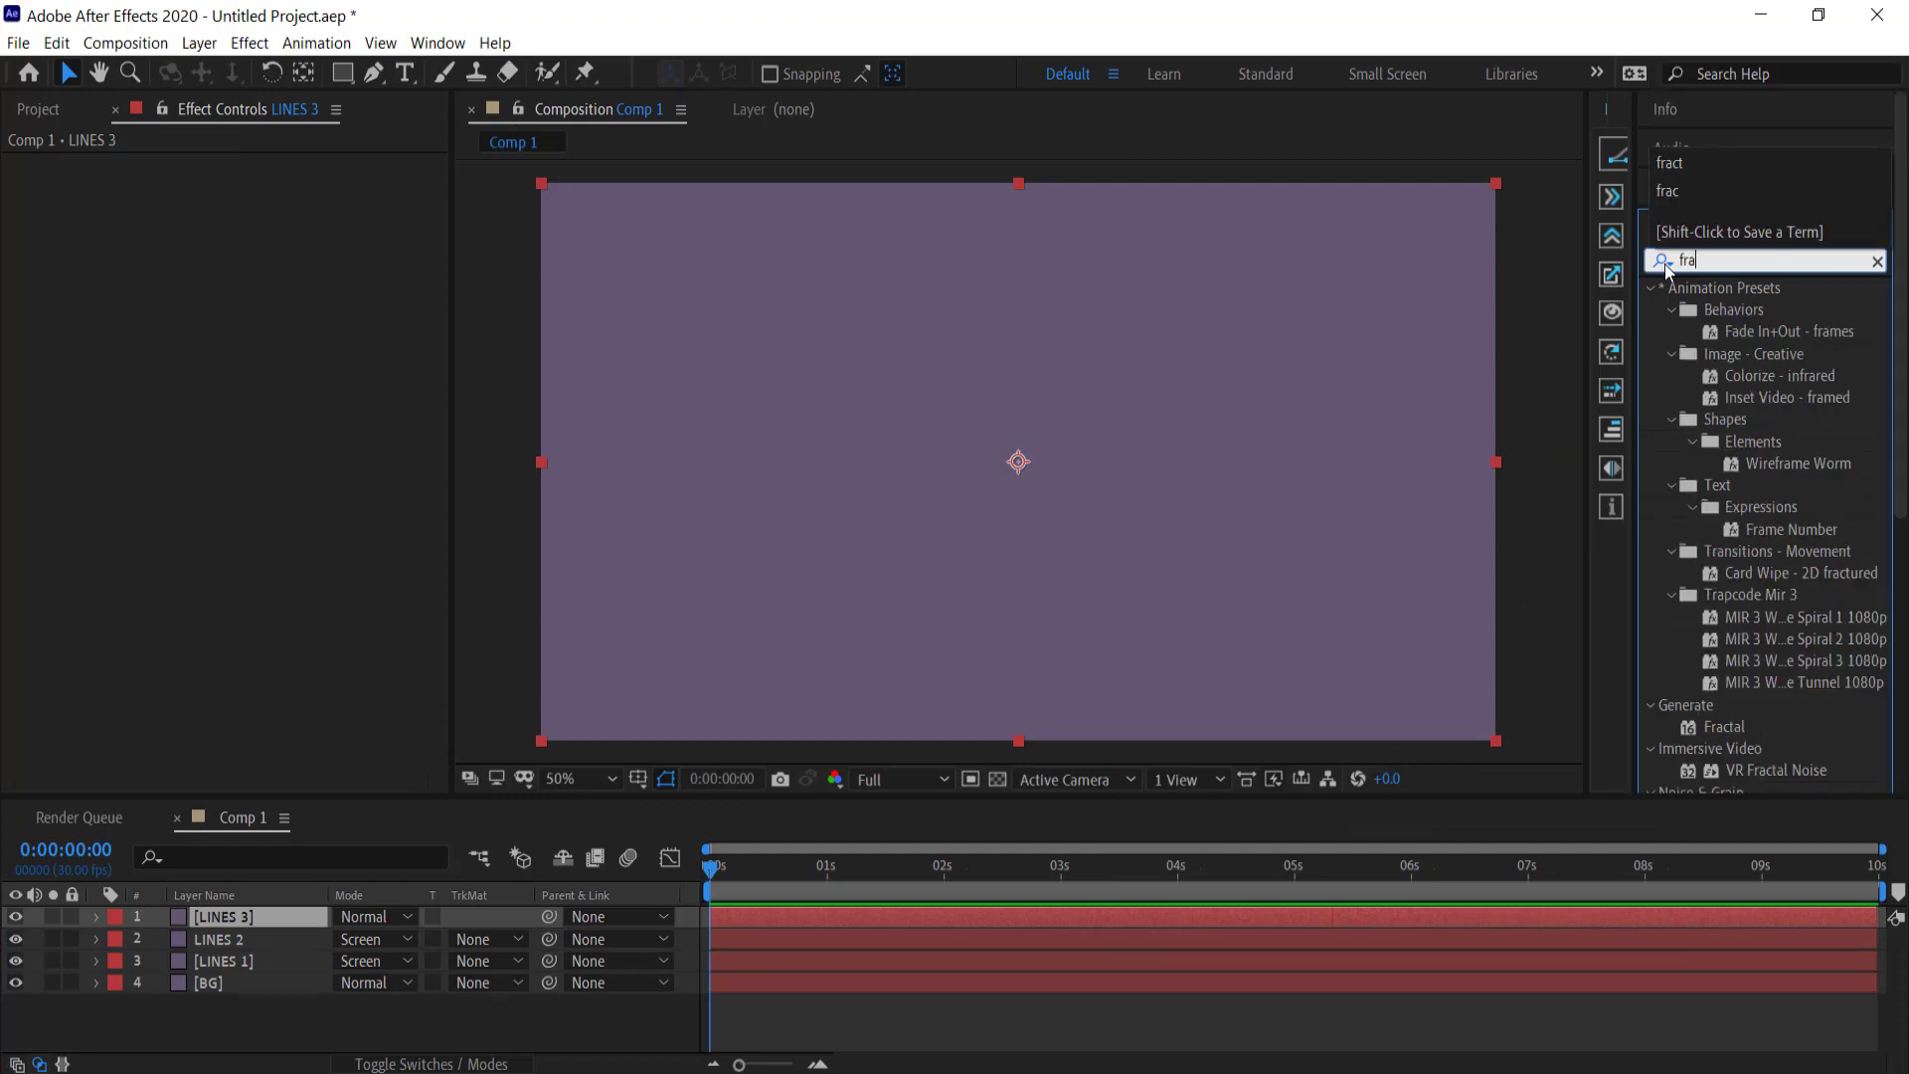
{"action": "type", "text": "ct"}
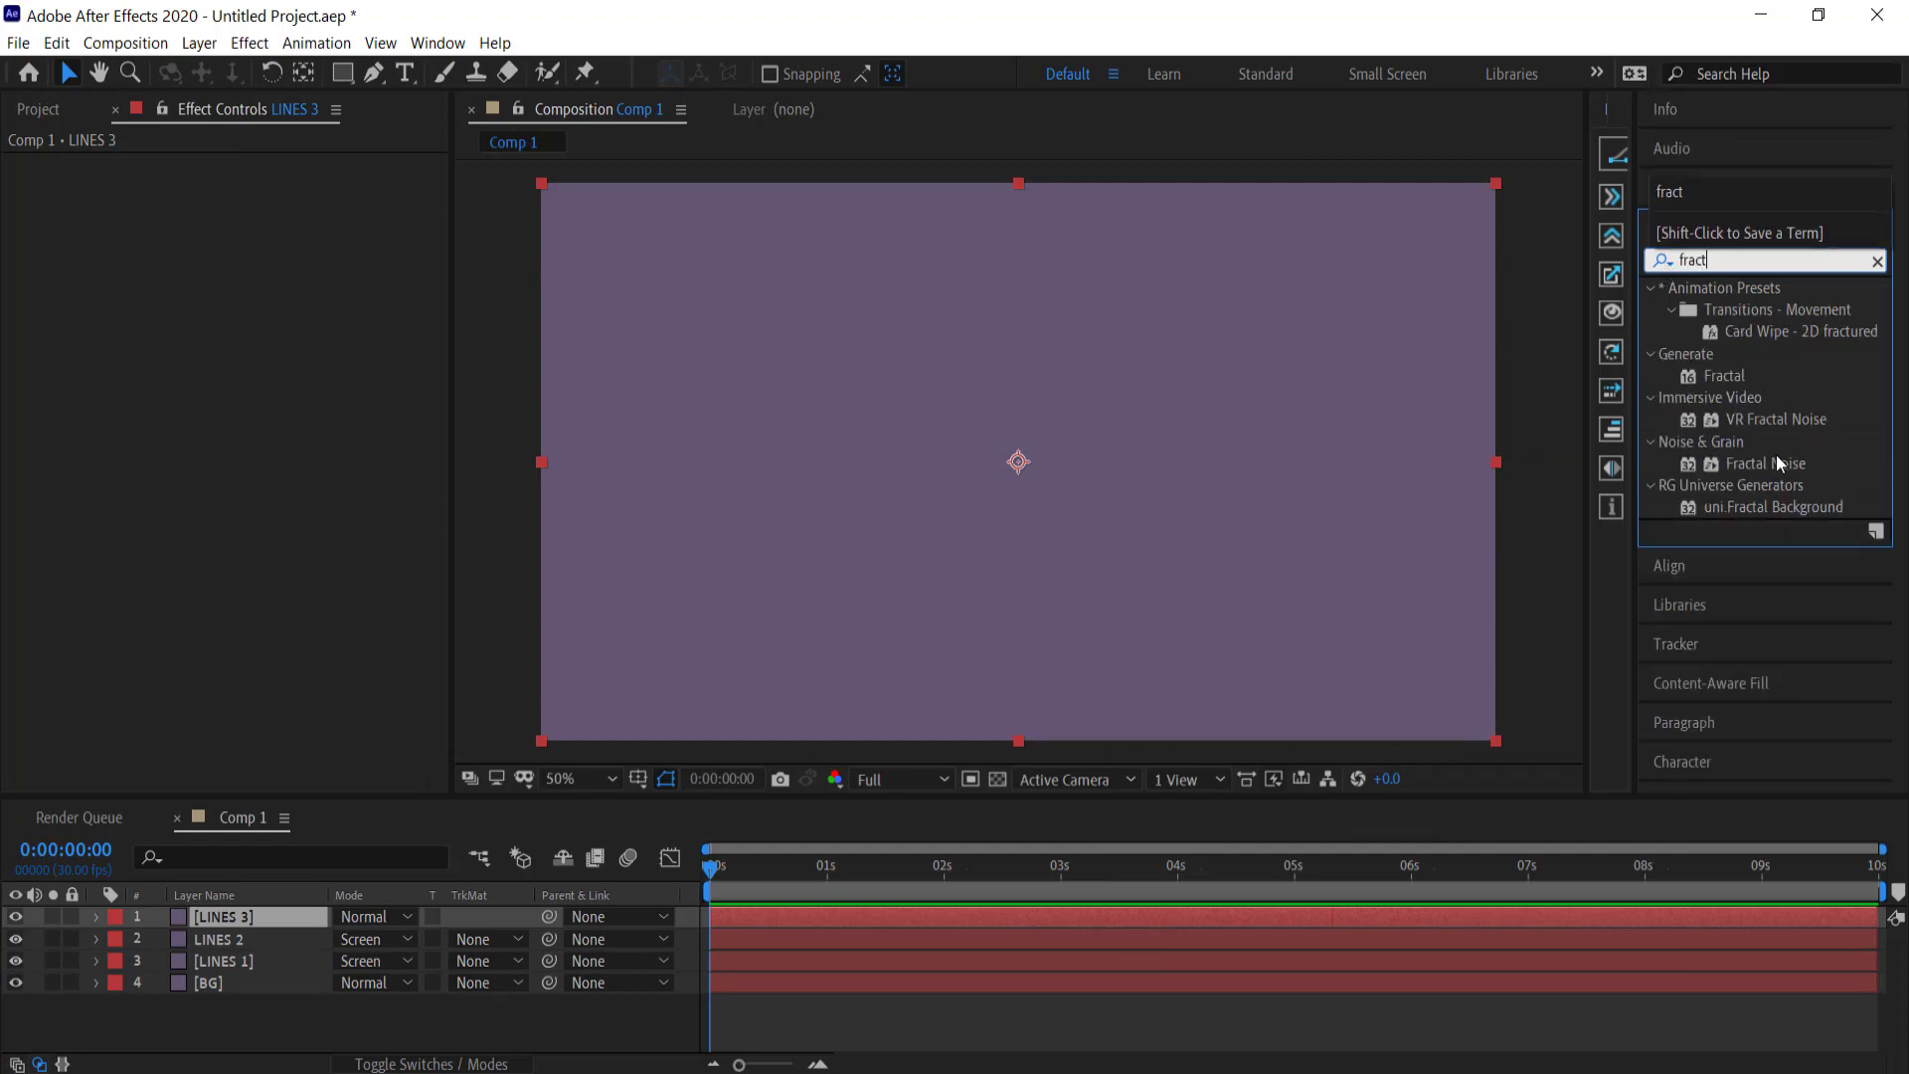
{"action": "double_click", "coordinate": [1763, 464]}
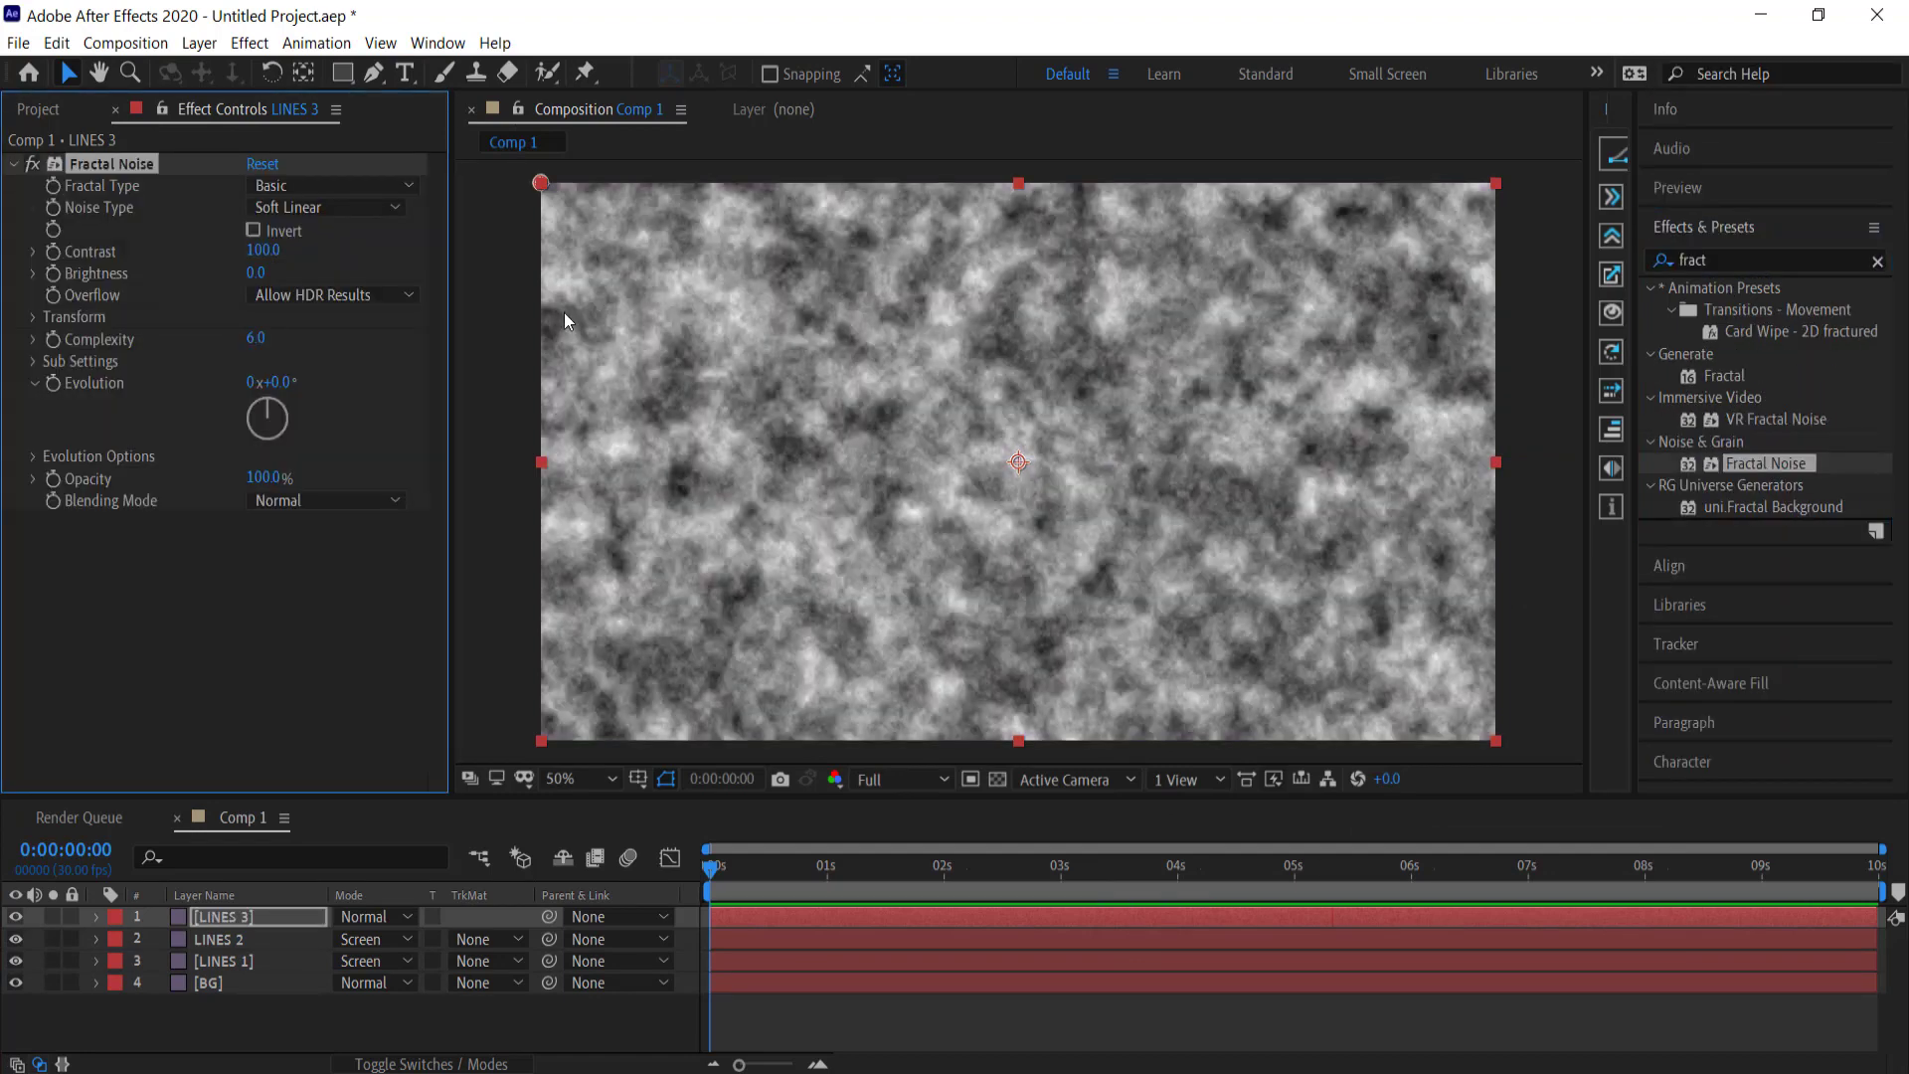
Step: Set the Fractal Noise on LINES 3 to fractal type Strings and noise type Spline, with Invert enabled
{"action": "left_click", "coordinate": [346, 186]}
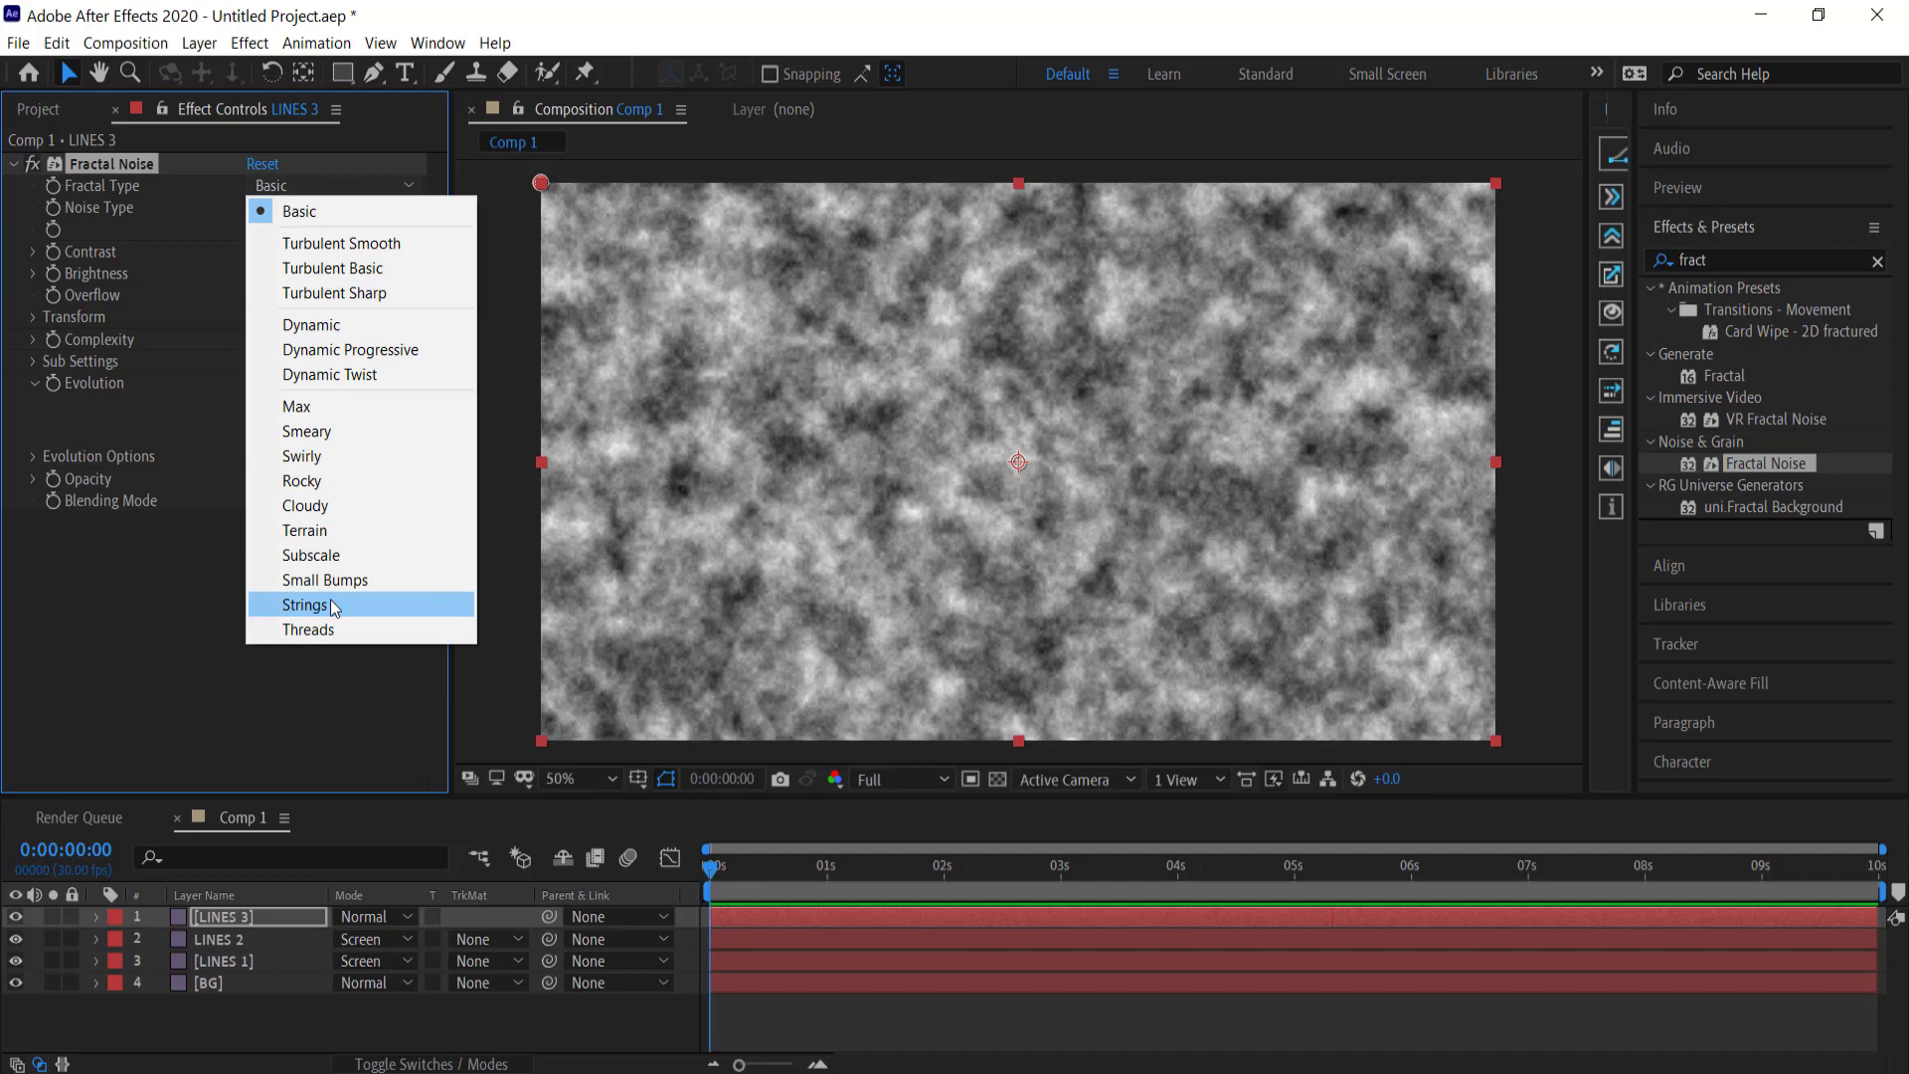
{"action": "left_click", "coordinate": [330, 604]}
{"action": "left_click", "coordinate": [322, 207]}
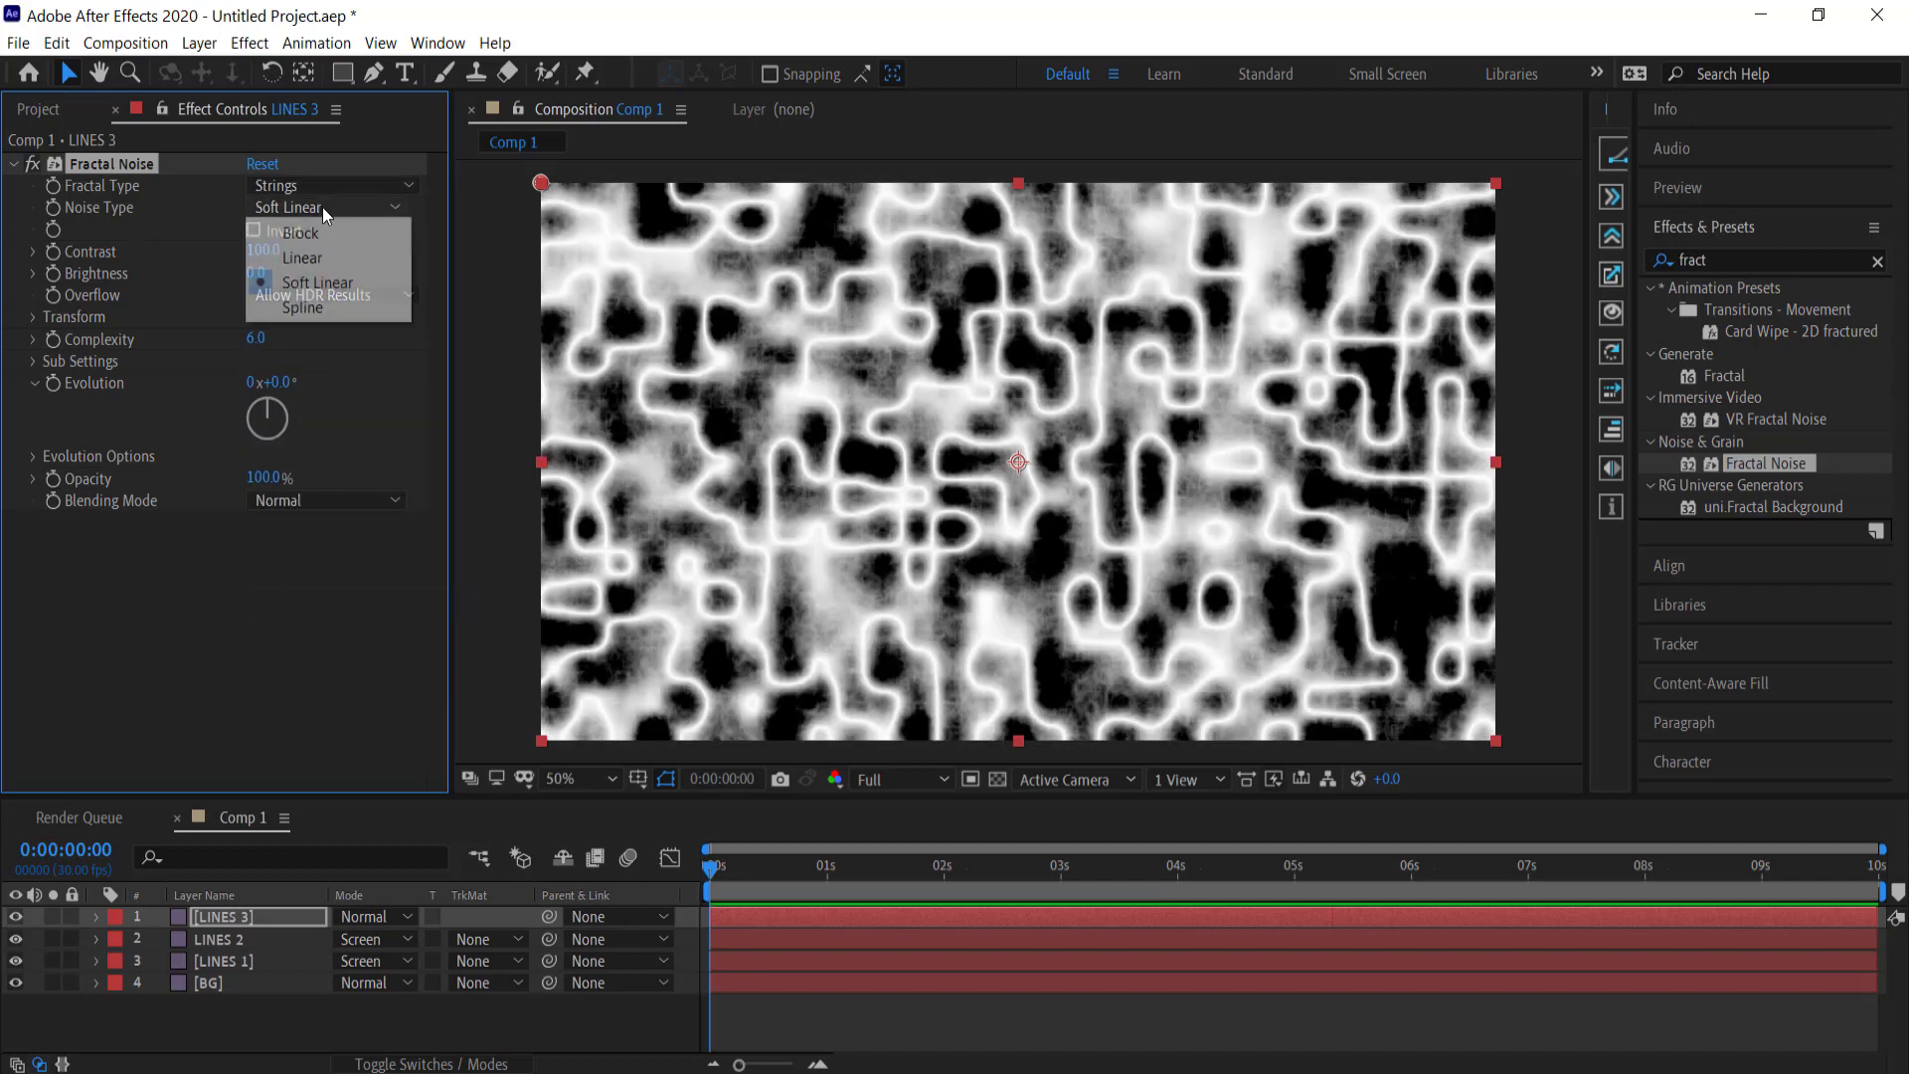
{"action": "left_click", "coordinate": [316, 308]}
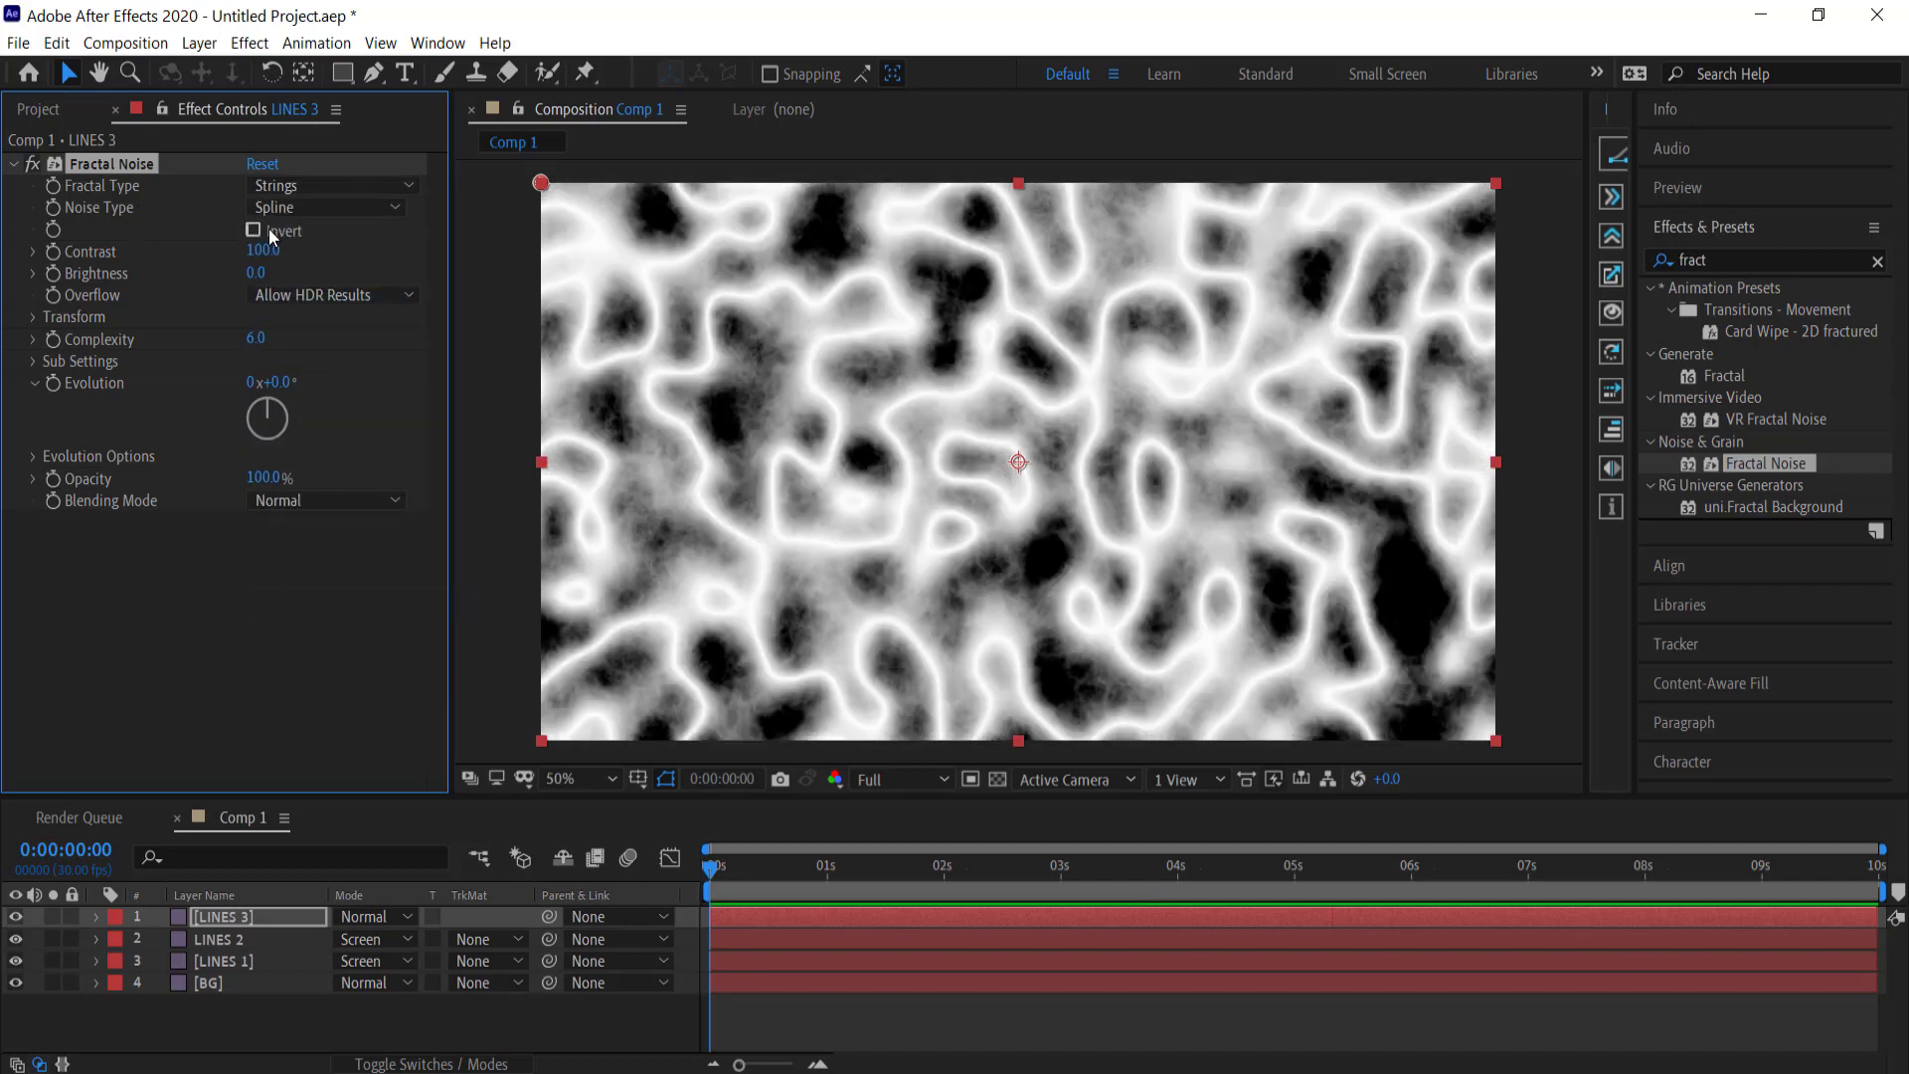
{"action": "left_click", "coordinate": [255, 231]}
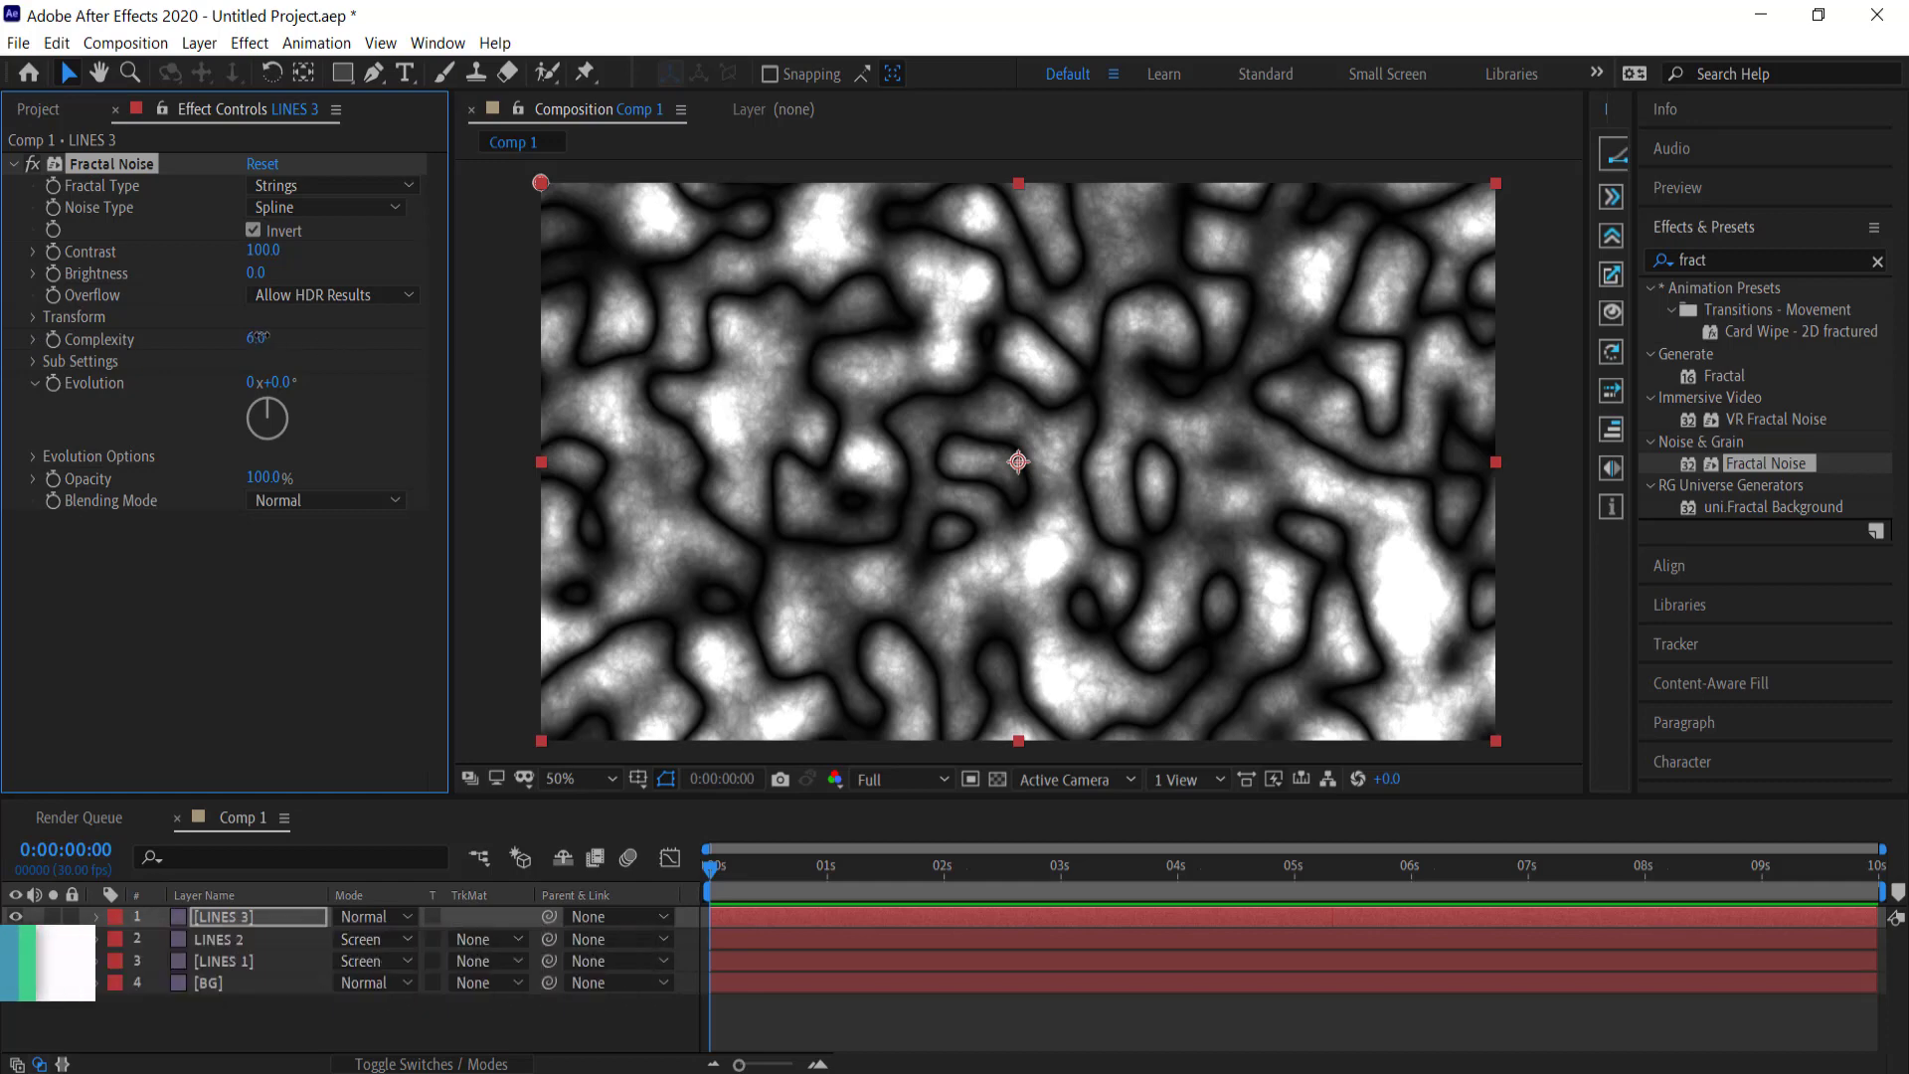
Step: Set the Fractal Noise on LINES 3 to a complexity of 1.5 and a contrast of 4000
{"action": "left_click", "coordinate": [260, 336]}
{"action": "type", "text": "1.5"}
{"action": "key", "text": "Return"}
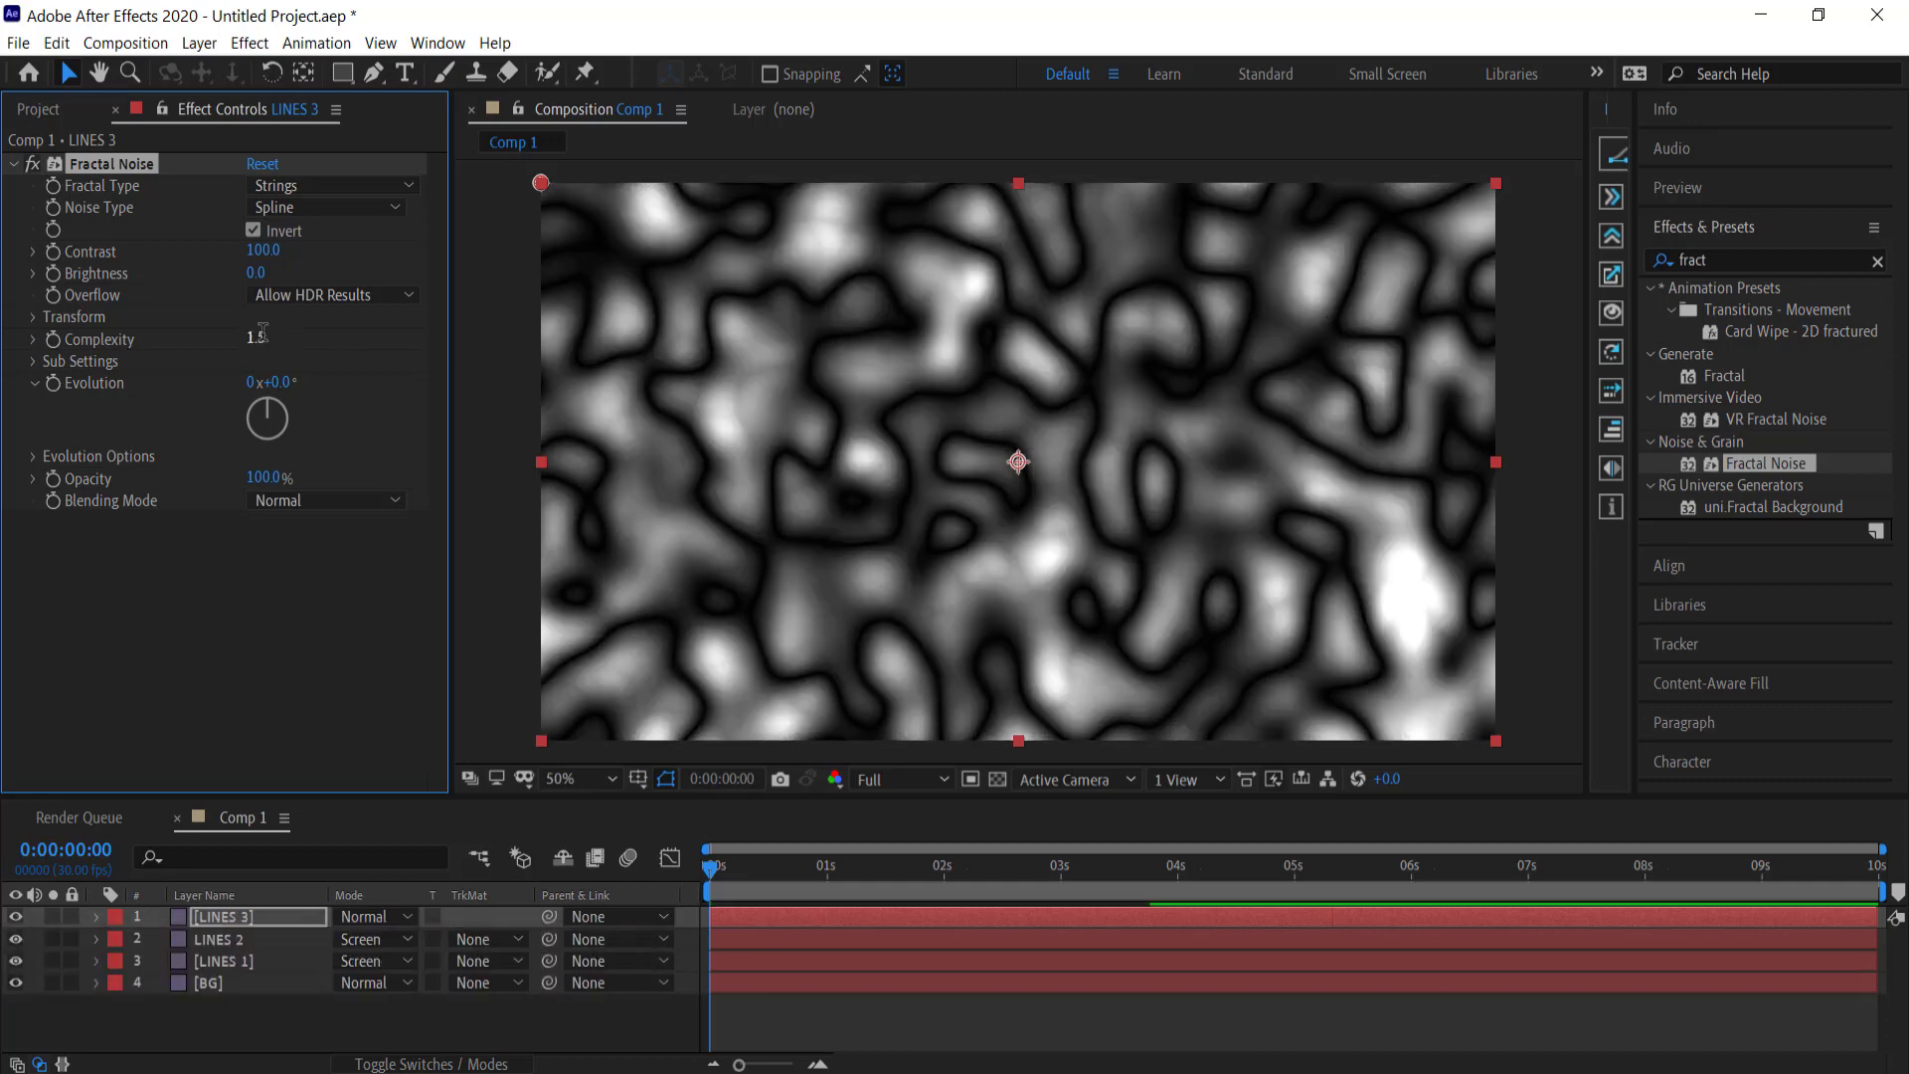
{"action": "left_click", "coordinate": [260, 250]}
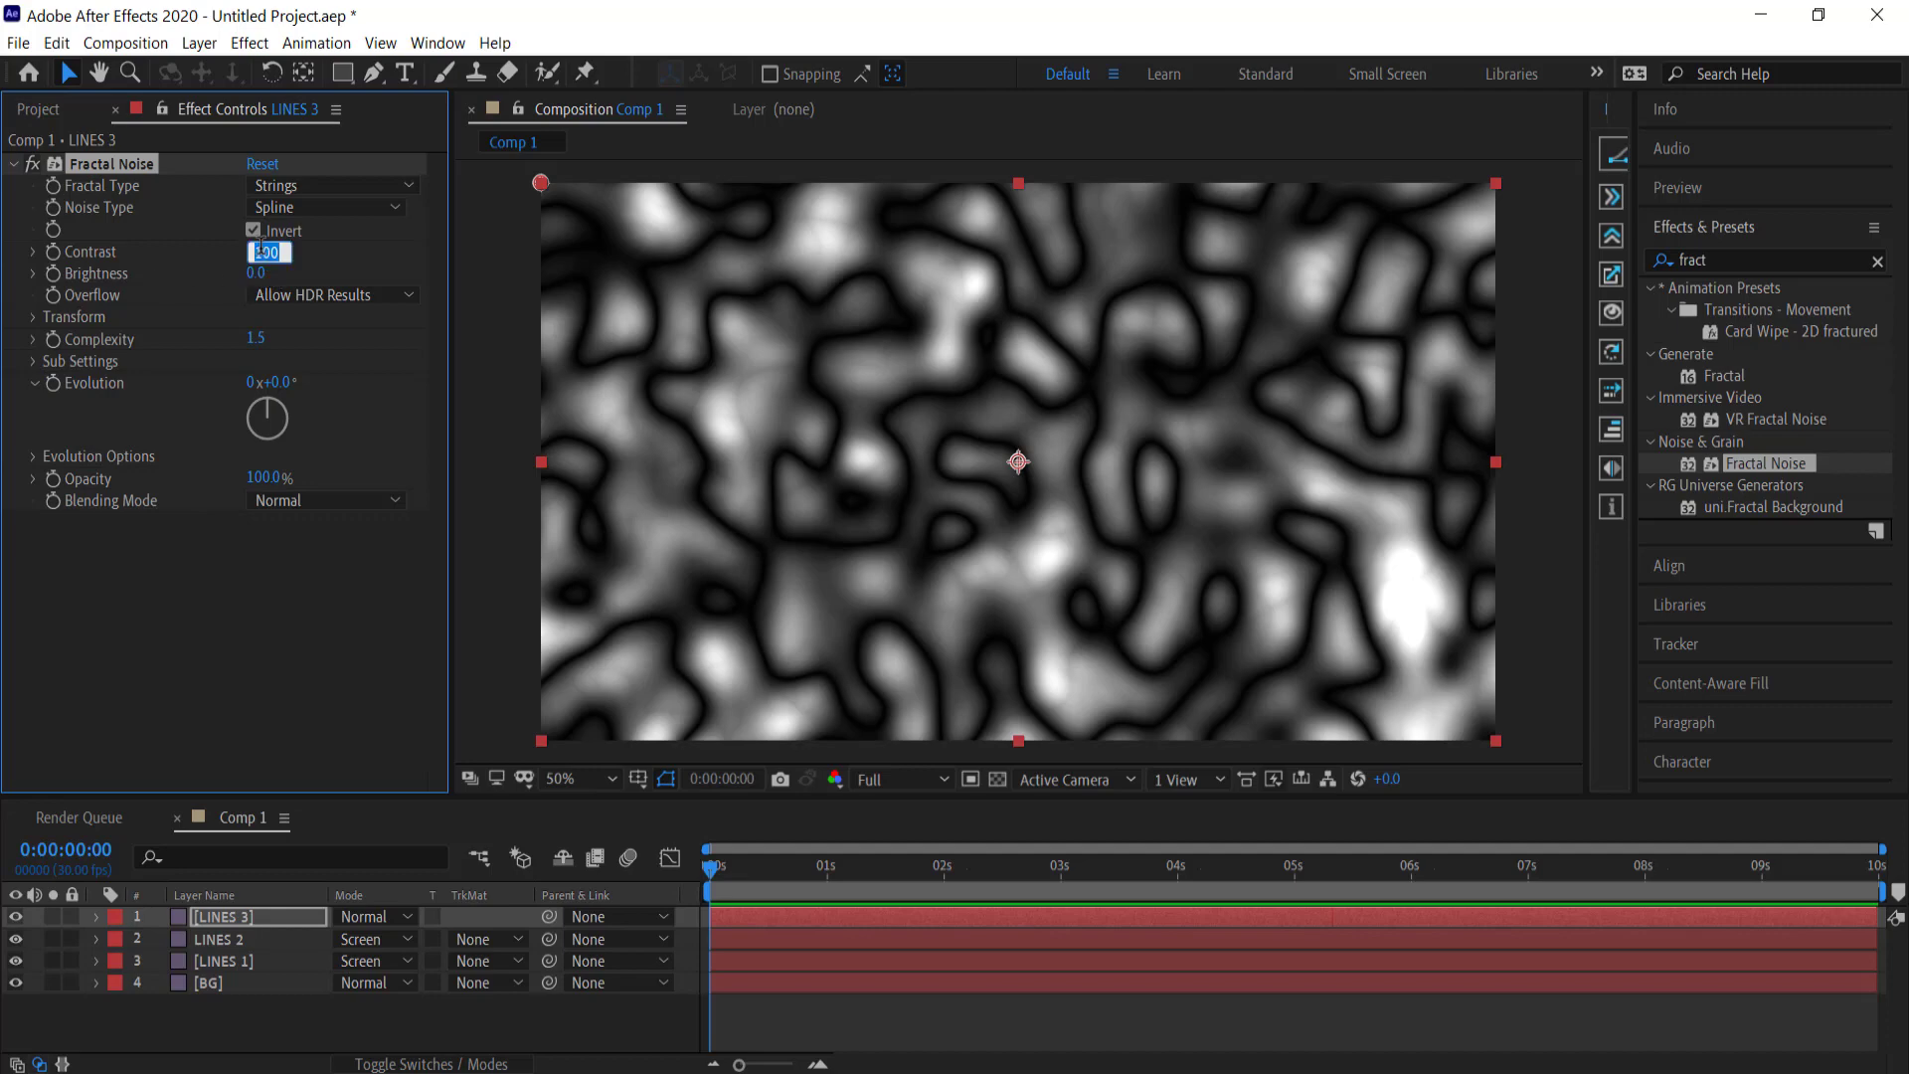
{"action": "type", "text": "4000"}
{"action": "key", "text": "Return"}
Step: Set the Fractal Noise brightness on LINES 3 to -80 and its uniform scale to 200
{"action": "left_click_drag", "start_coordinate": [259, 272], "coordinate": [172, 273]}
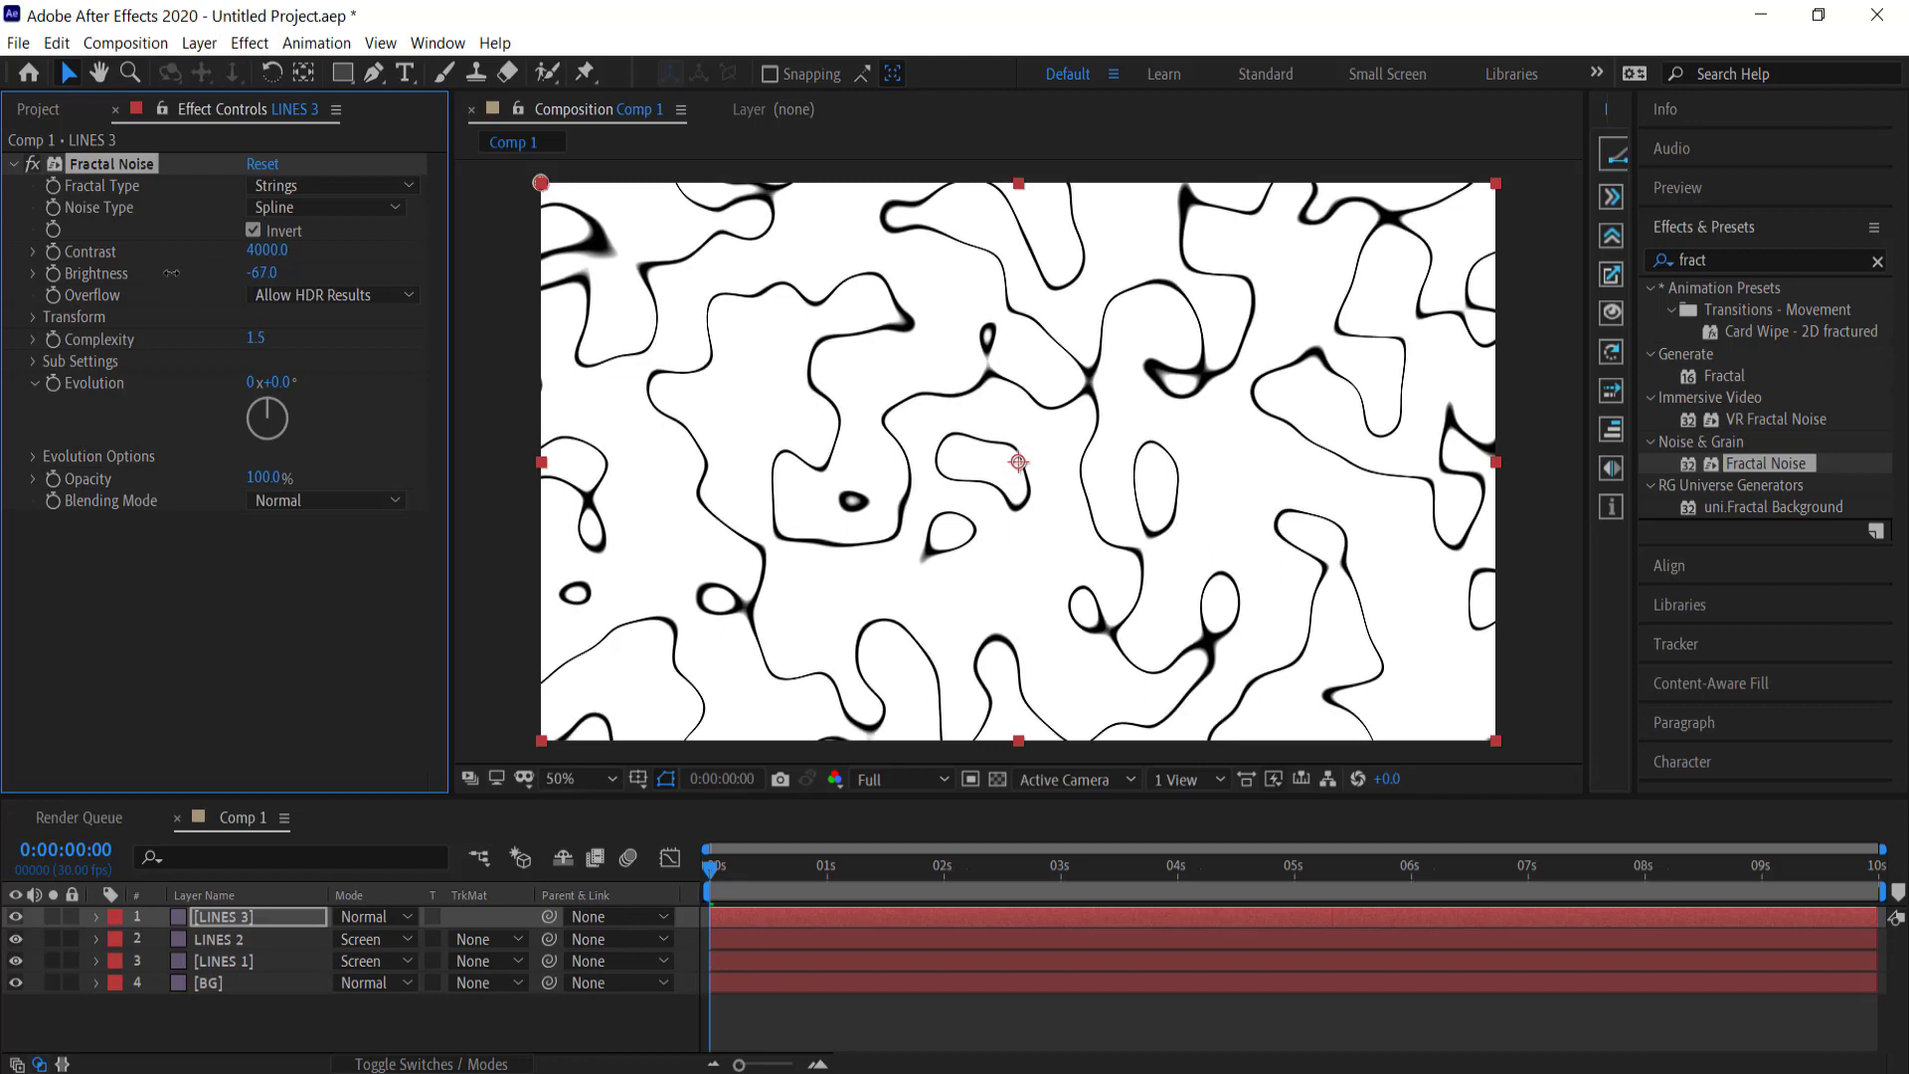
{"action": "left_click", "coordinate": [253, 274]}
{"action": "type", "text": "-90"}
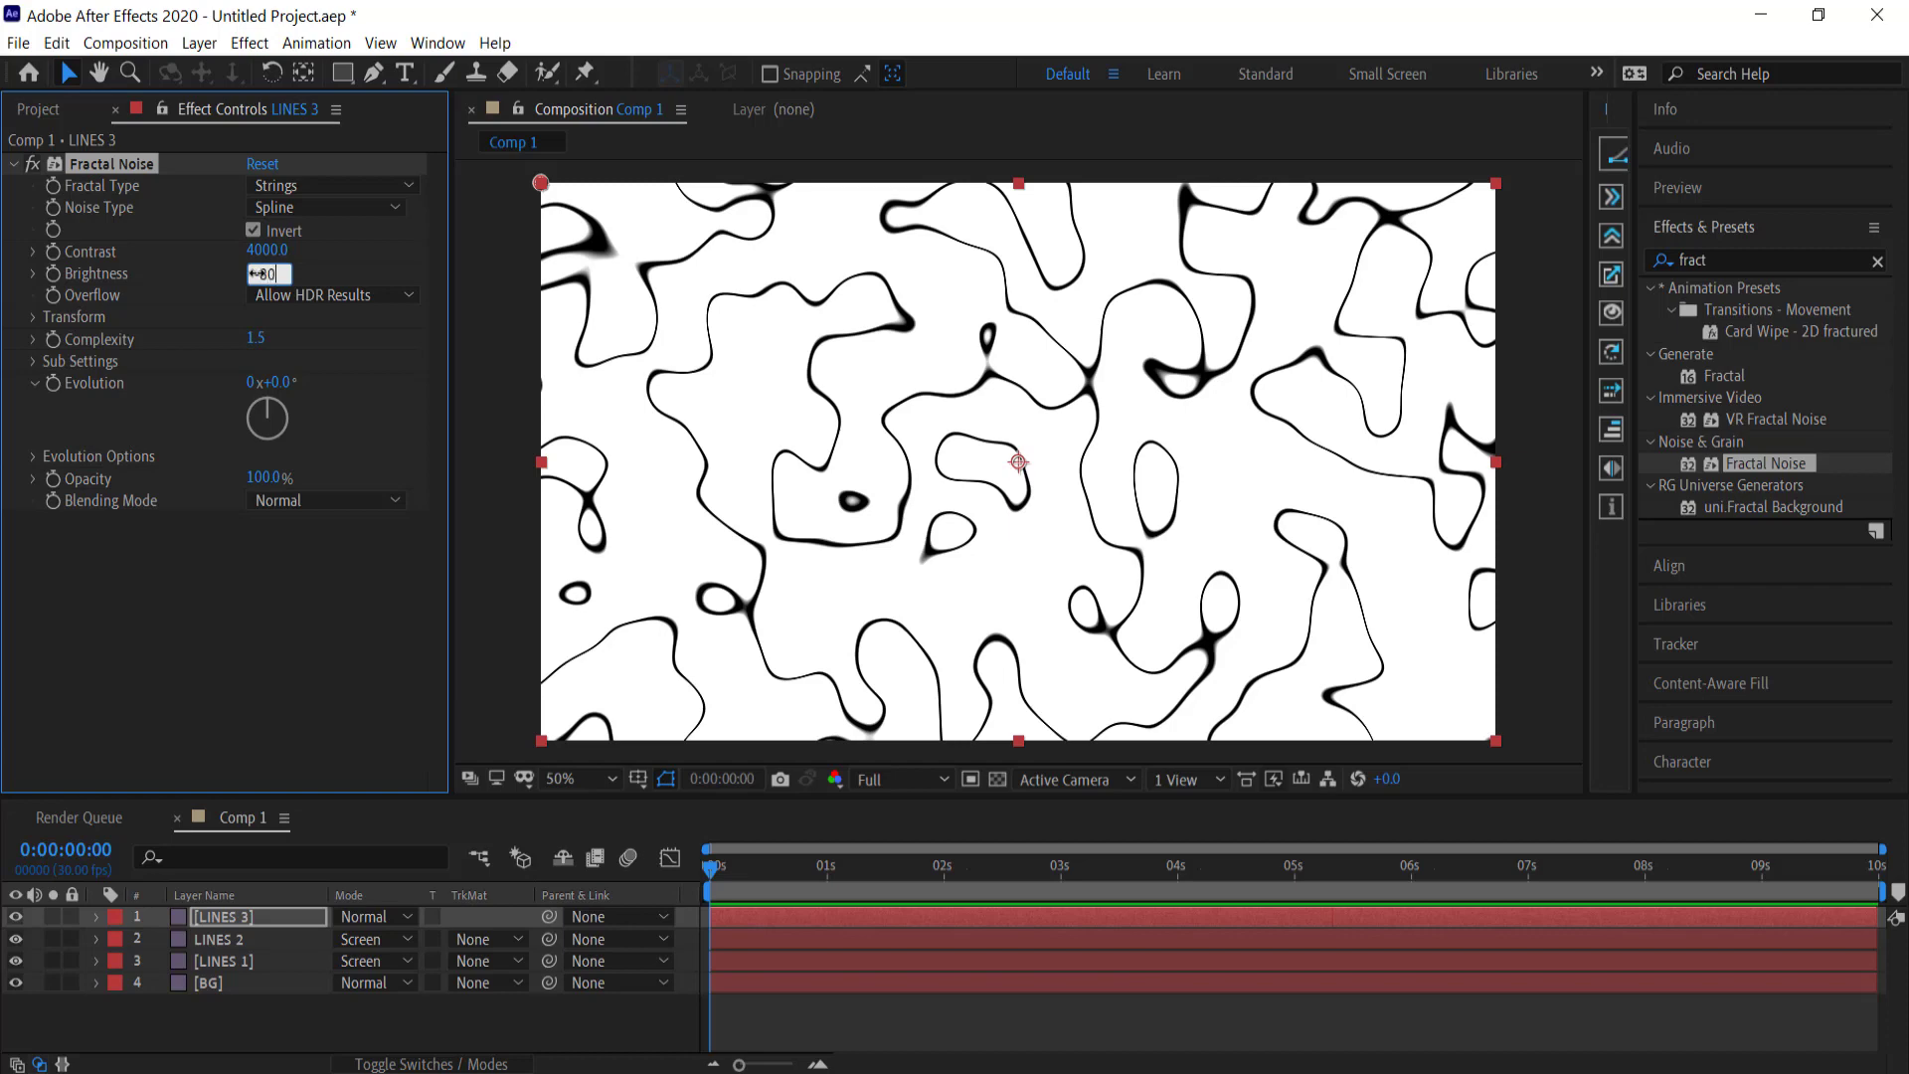
{"action": "key", "text": "Return"}
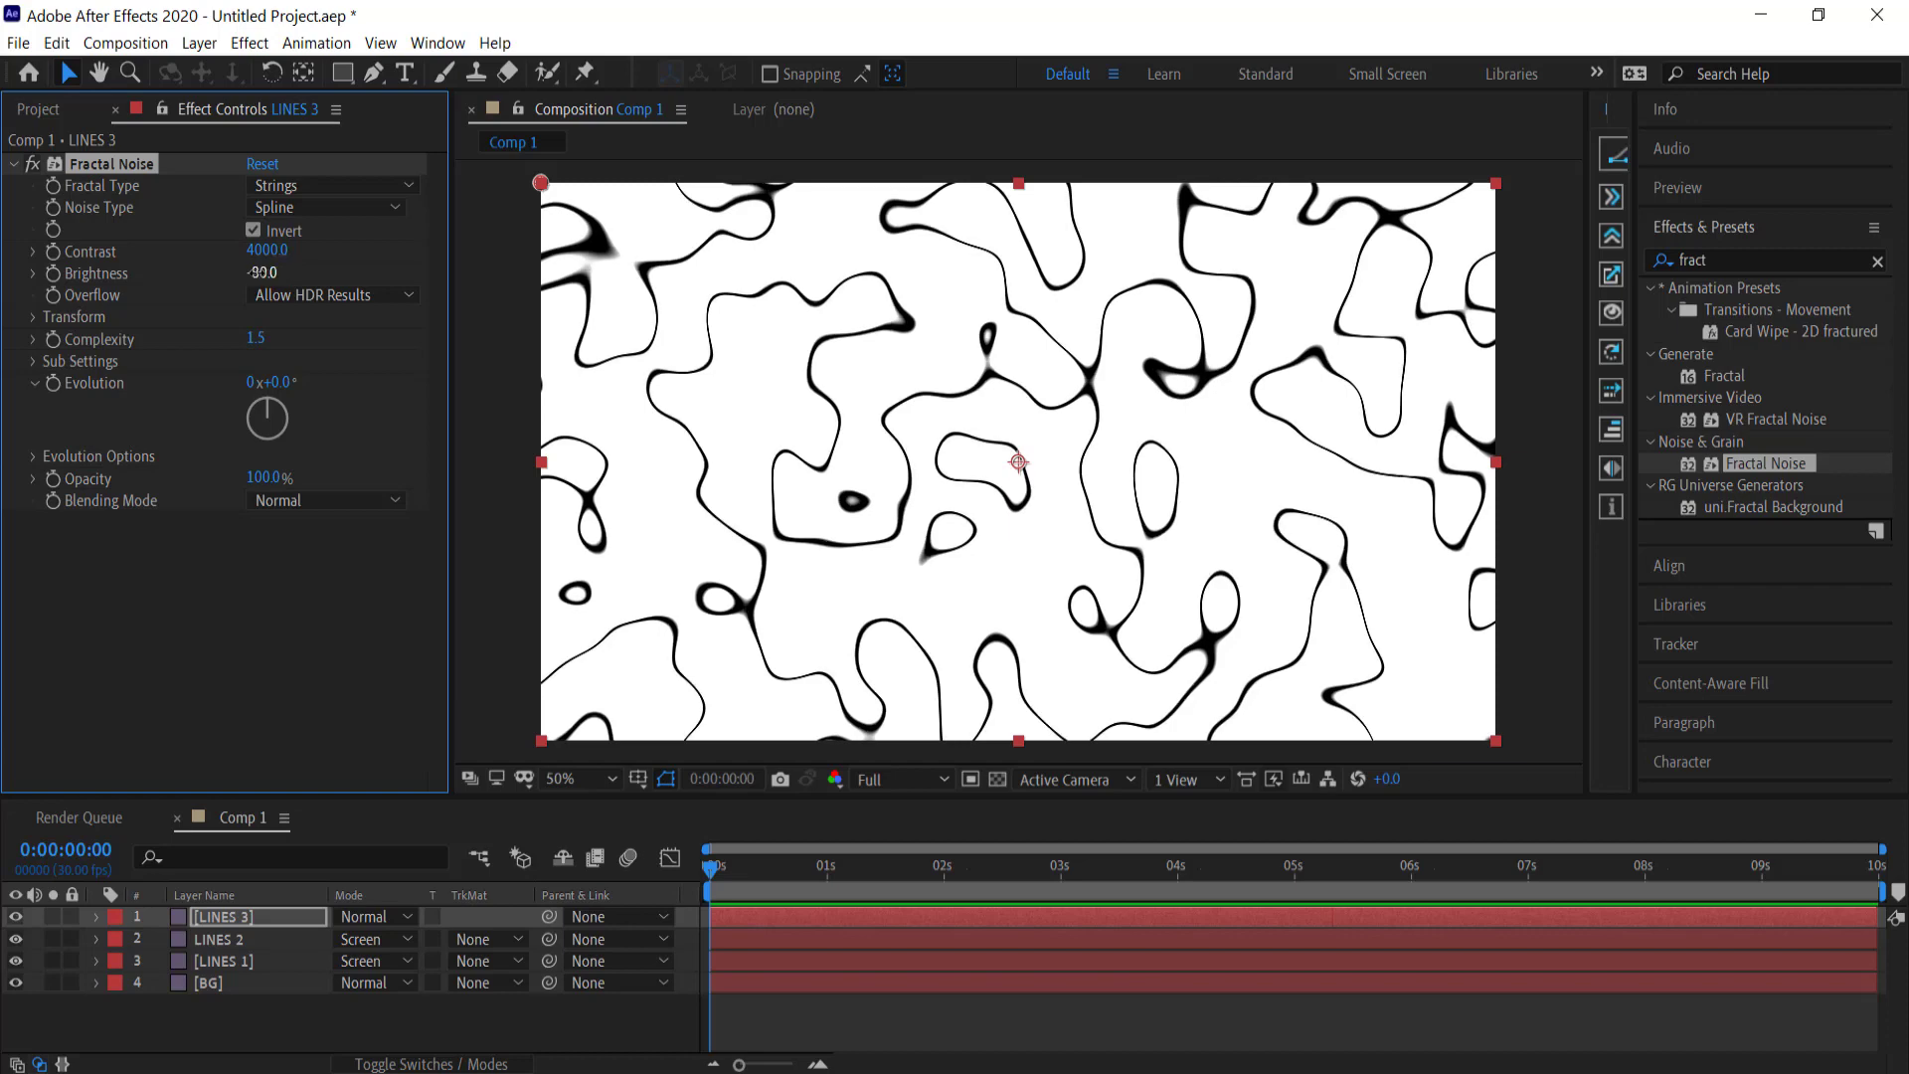
{"action": "left_click", "coordinate": [32, 316]}
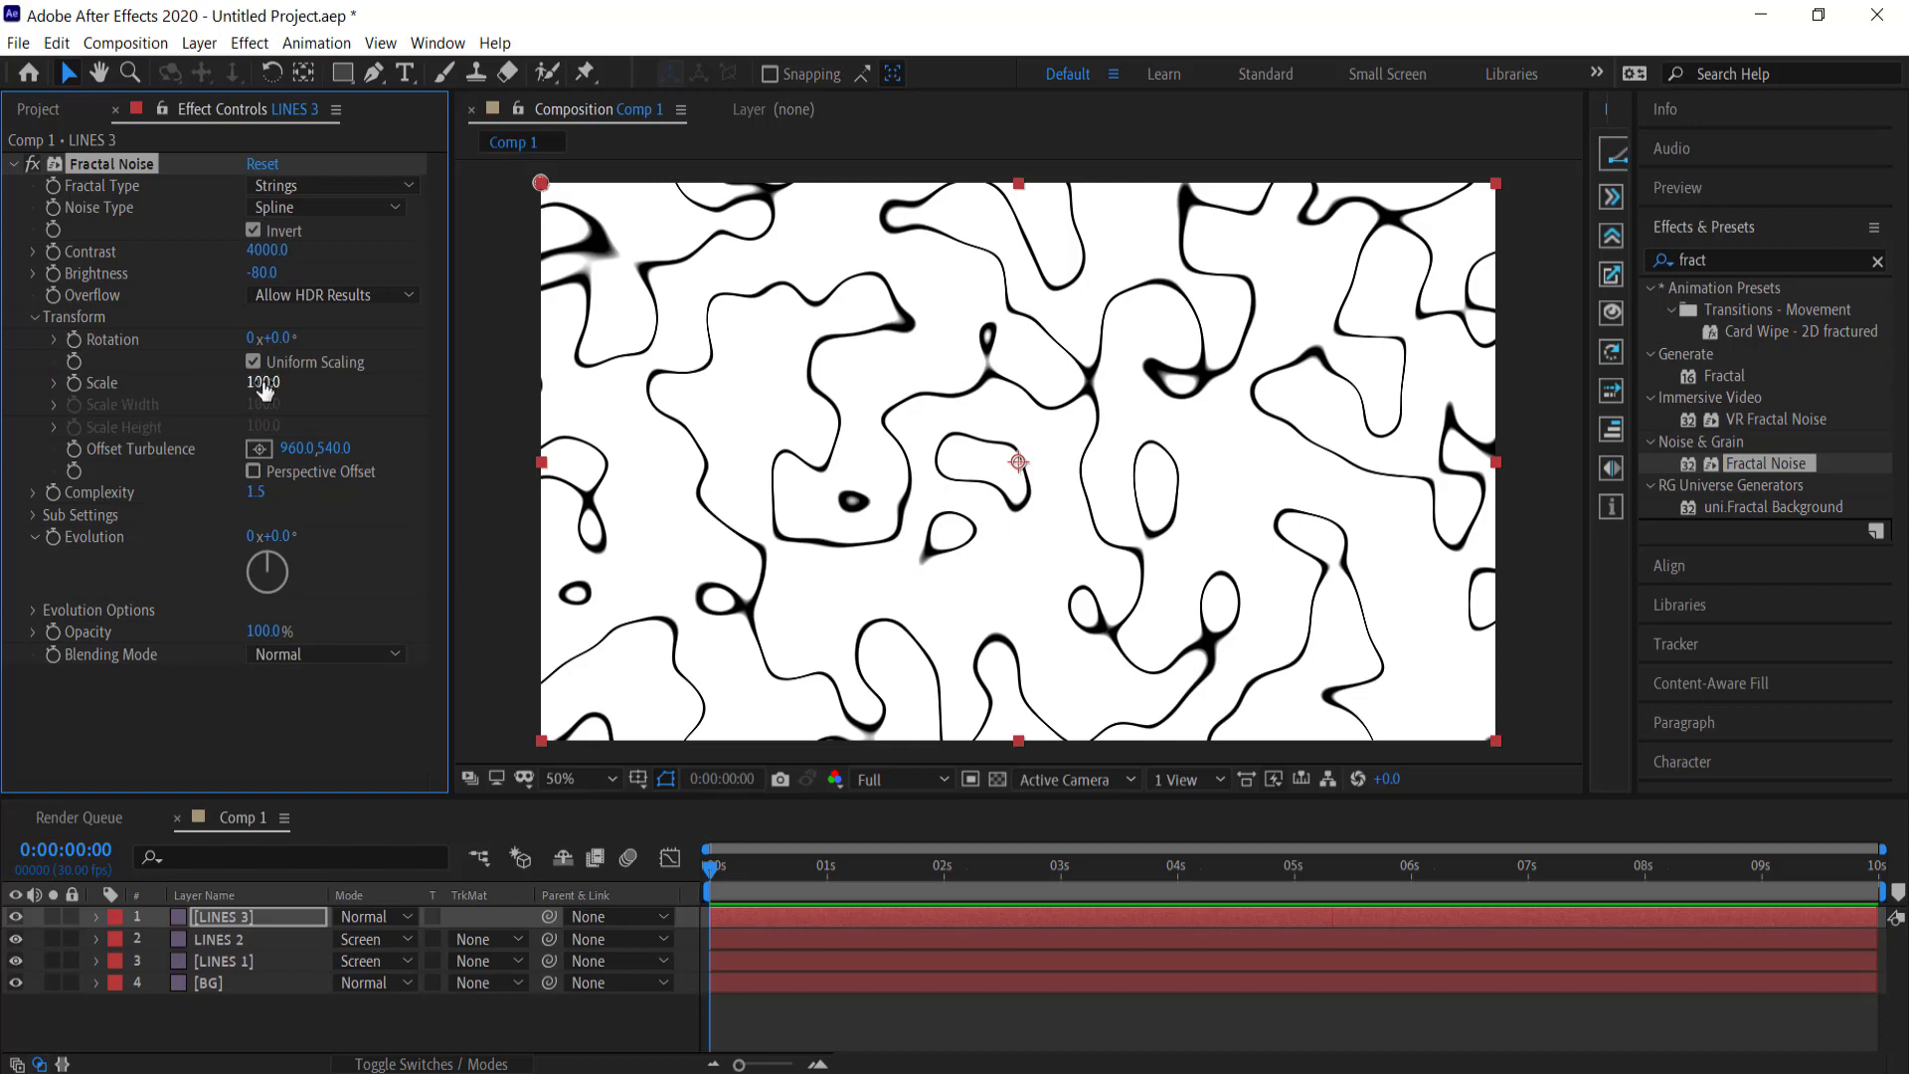
{"action": "left_click", "coordinate": [266, 383]}
{"action": "type", "text": "200"}
{"action": "key", "text": "Return"}
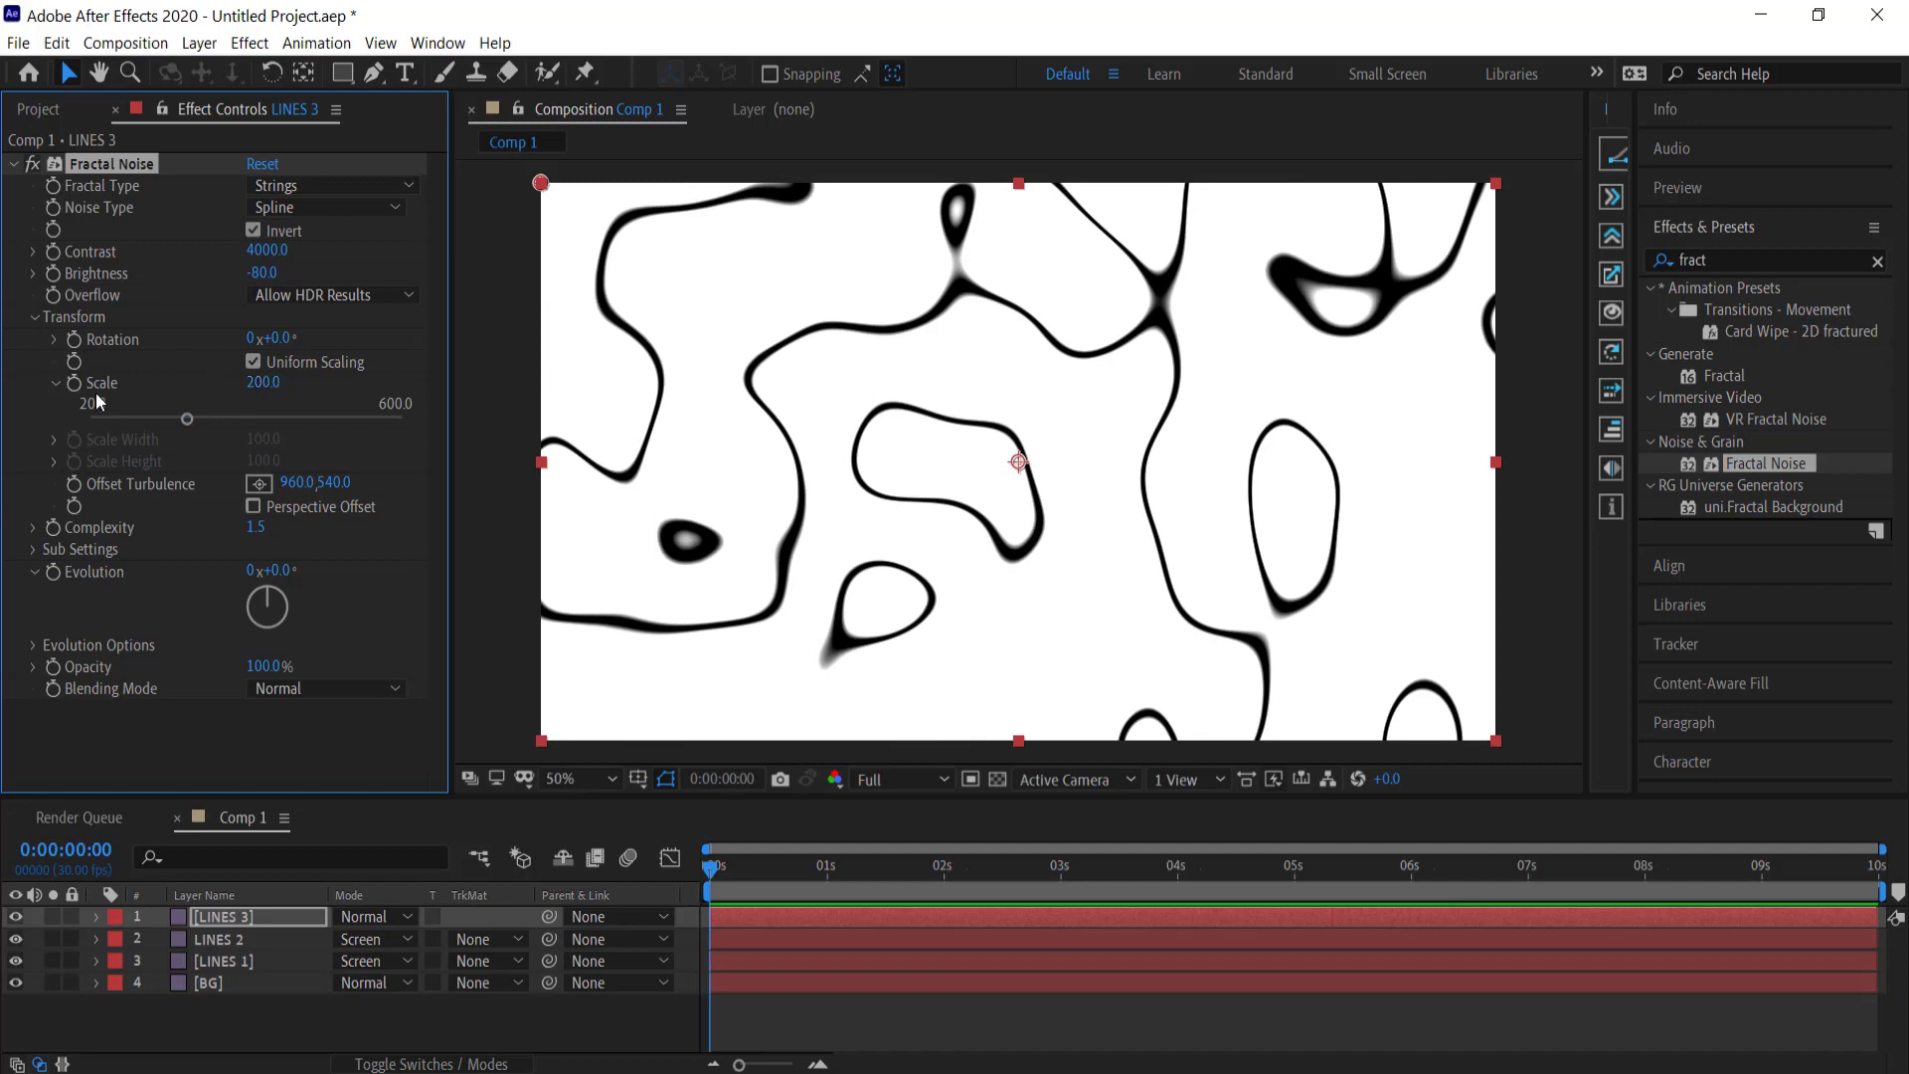
Step: Enable Cycle Evolution on LINES 3 and keyframe its Evolution from 0 at the start to 1 revolution at 0:00:09:29
{"action": "left_click", "coordinate": [34, 645]}
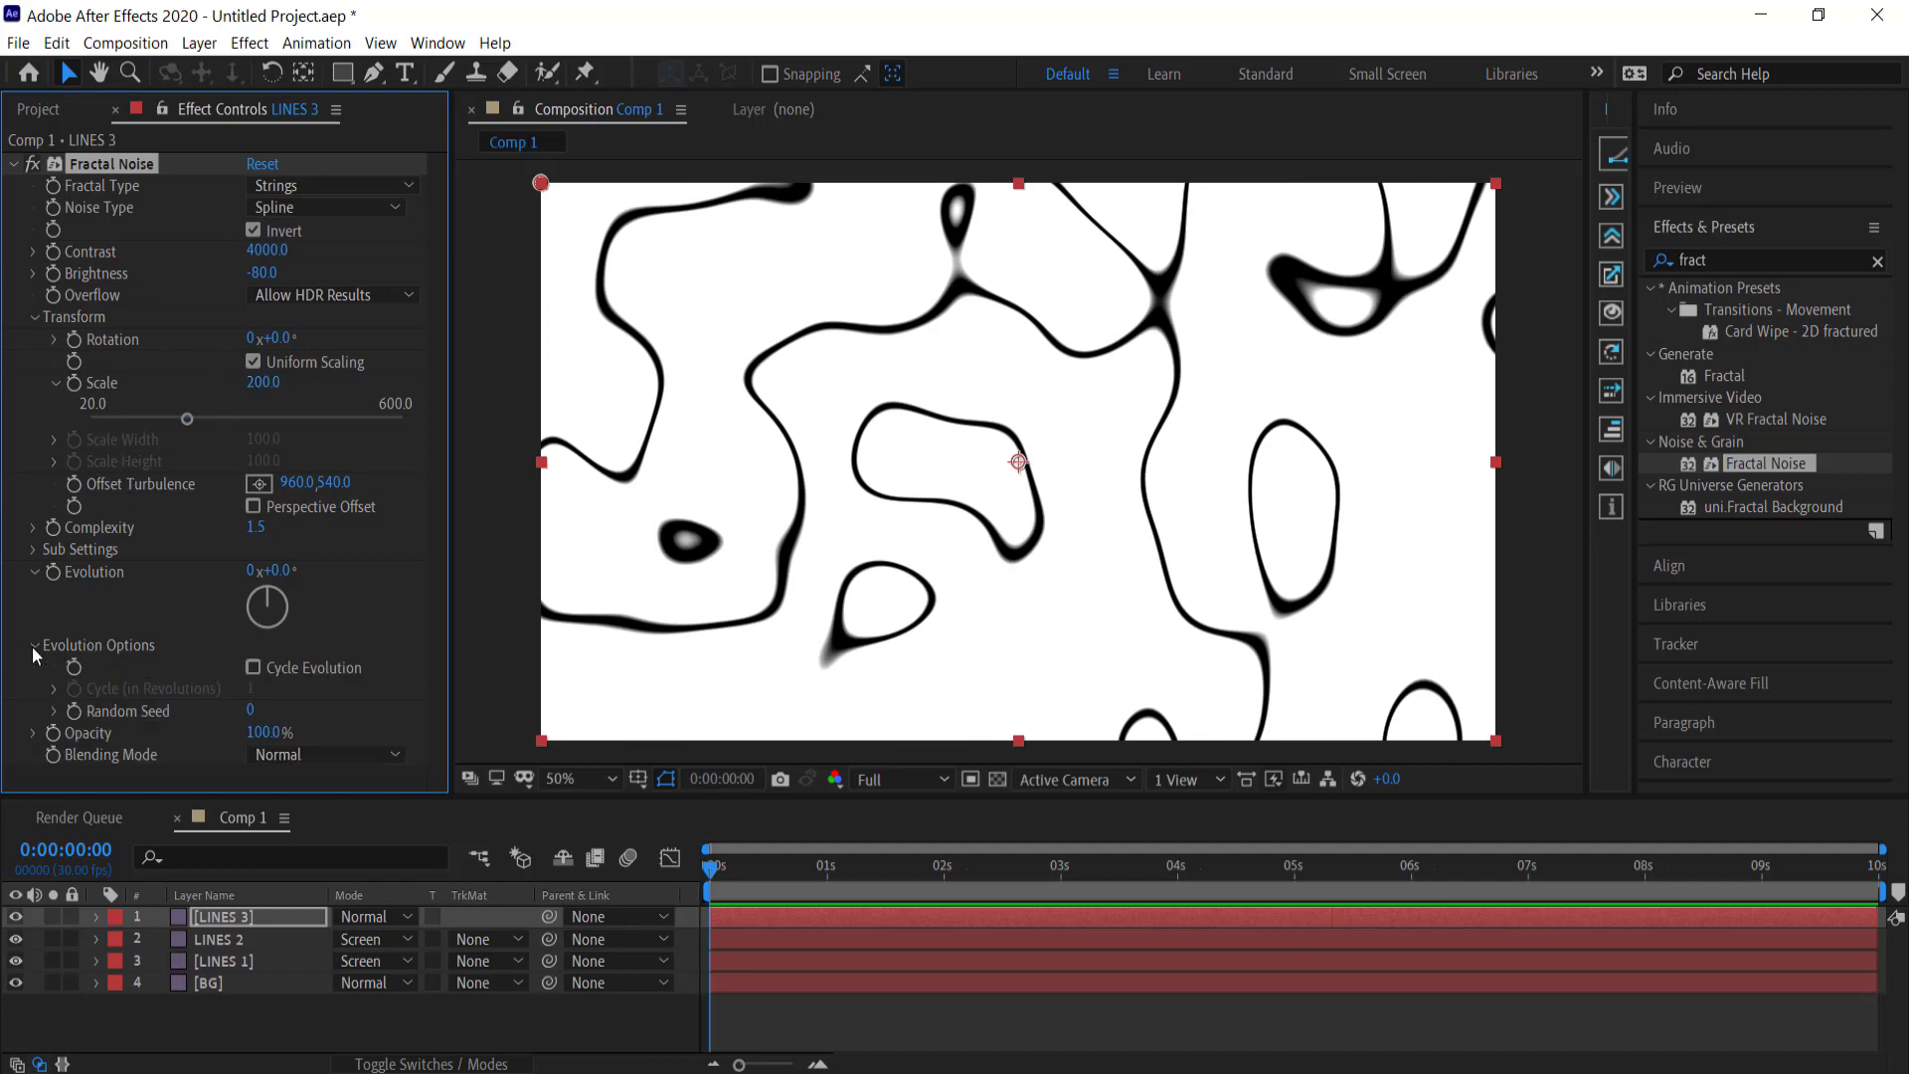
{"action": "left_click", "coordinate": [253, 668]}
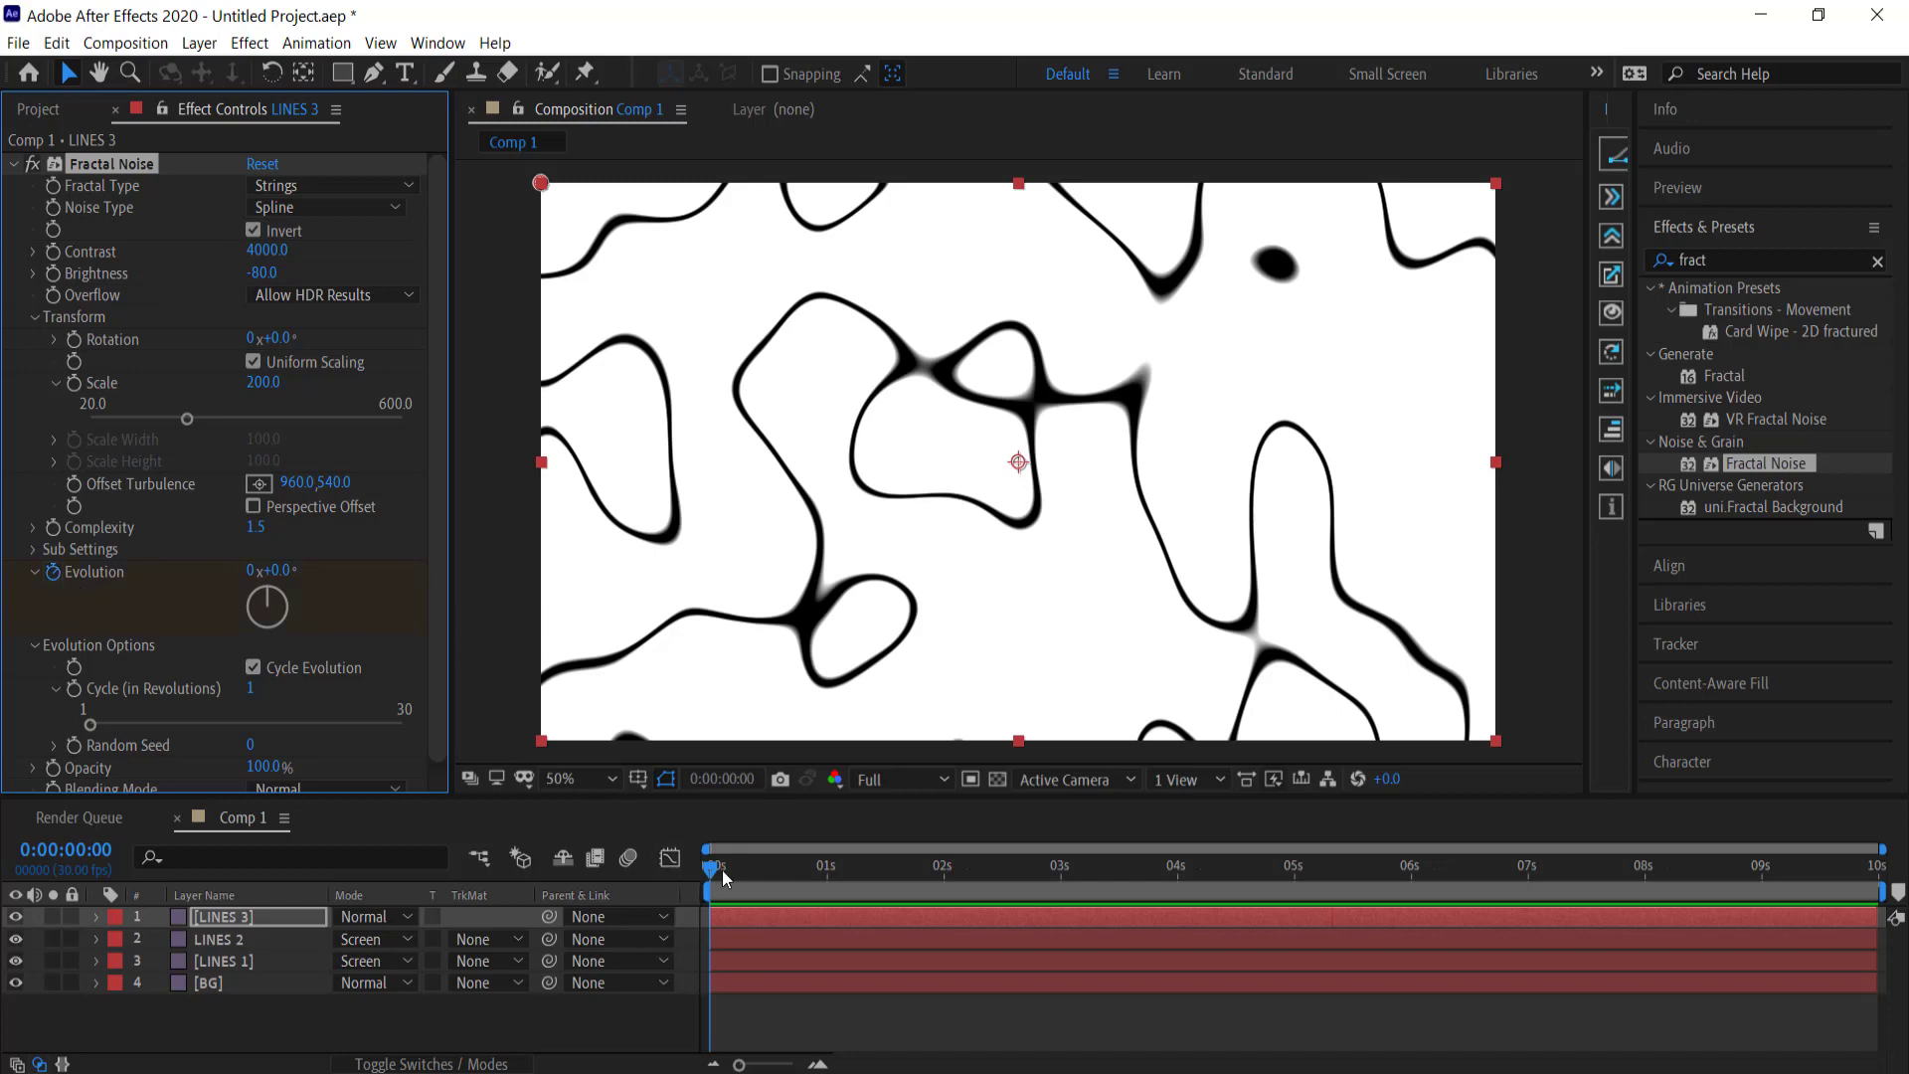
{"action": "left_click_drag", "start_coordinate": [712, 869], "coordinate": [1884, 914]}
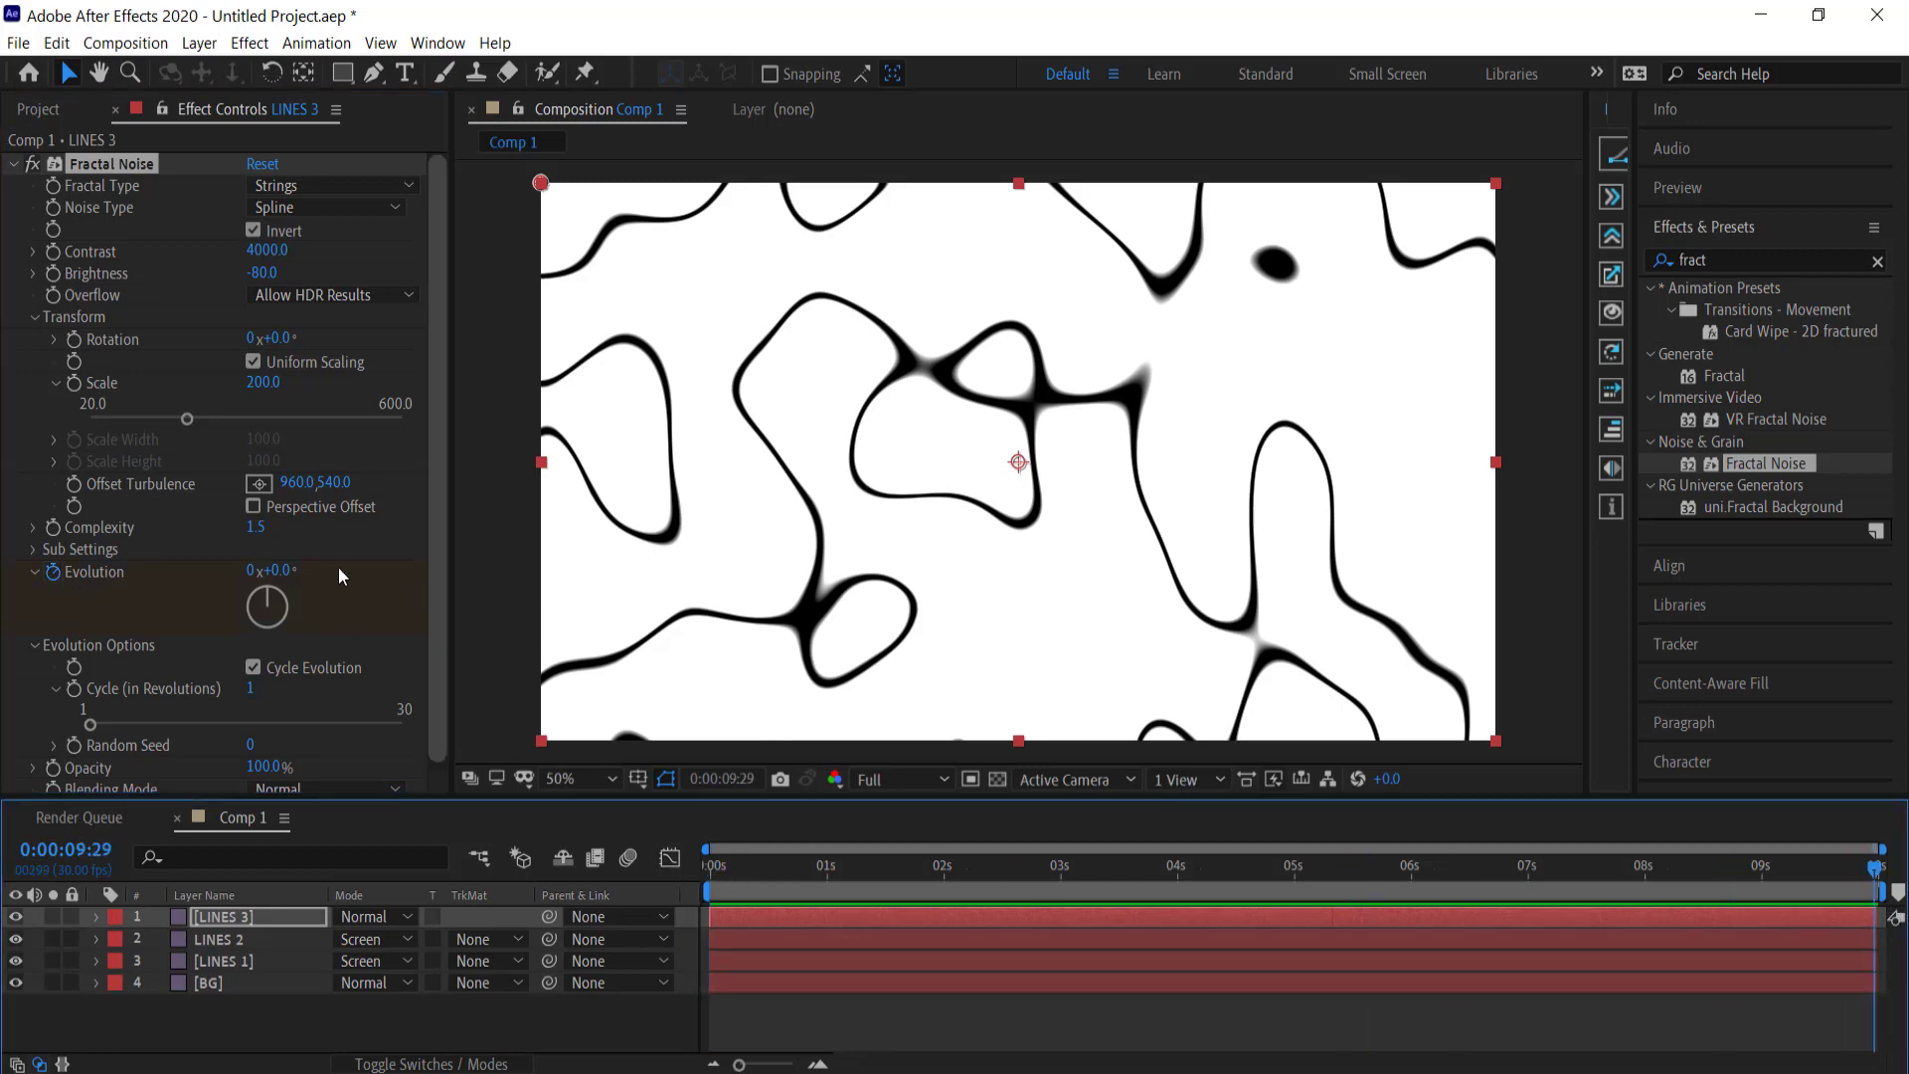
{"action": "left_click", "coordinate": [250, 570]}
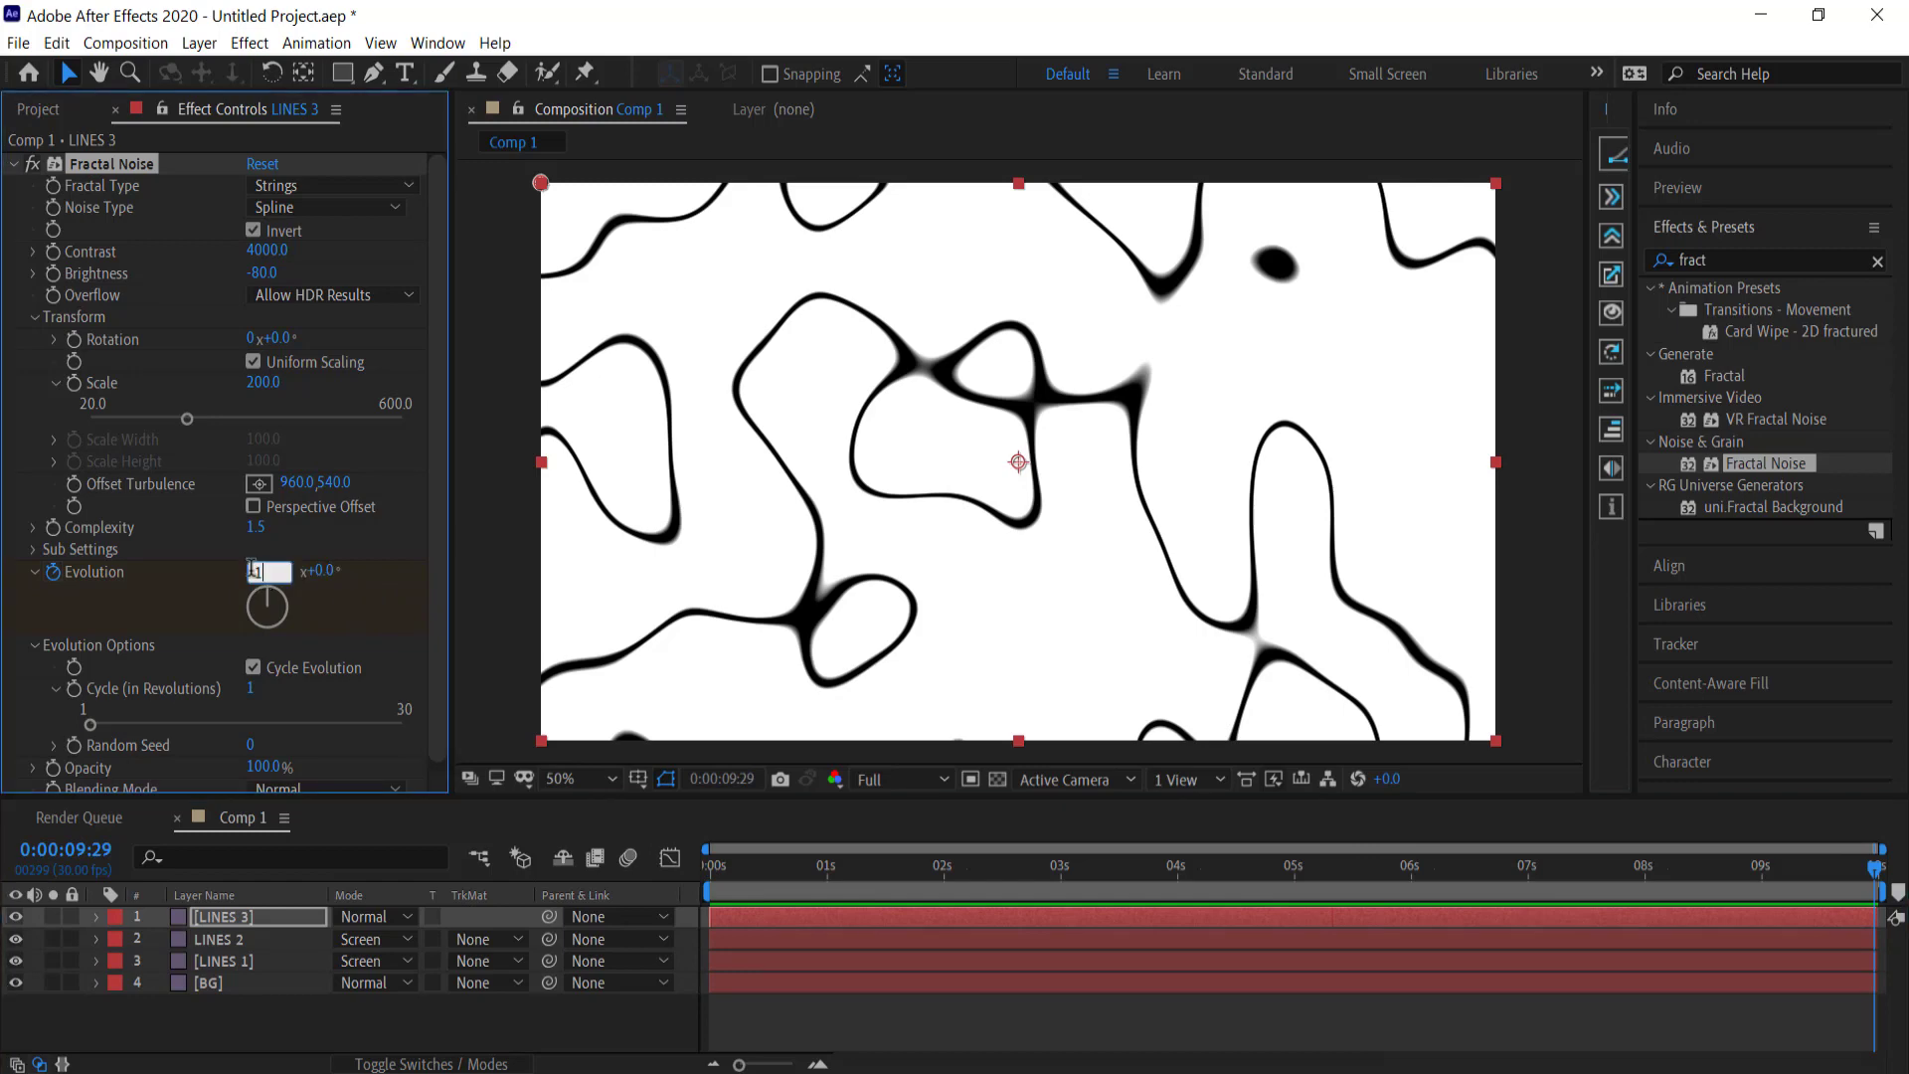
{"action": "type", "text": "1"}
{"action": "key", "text": "Return"}
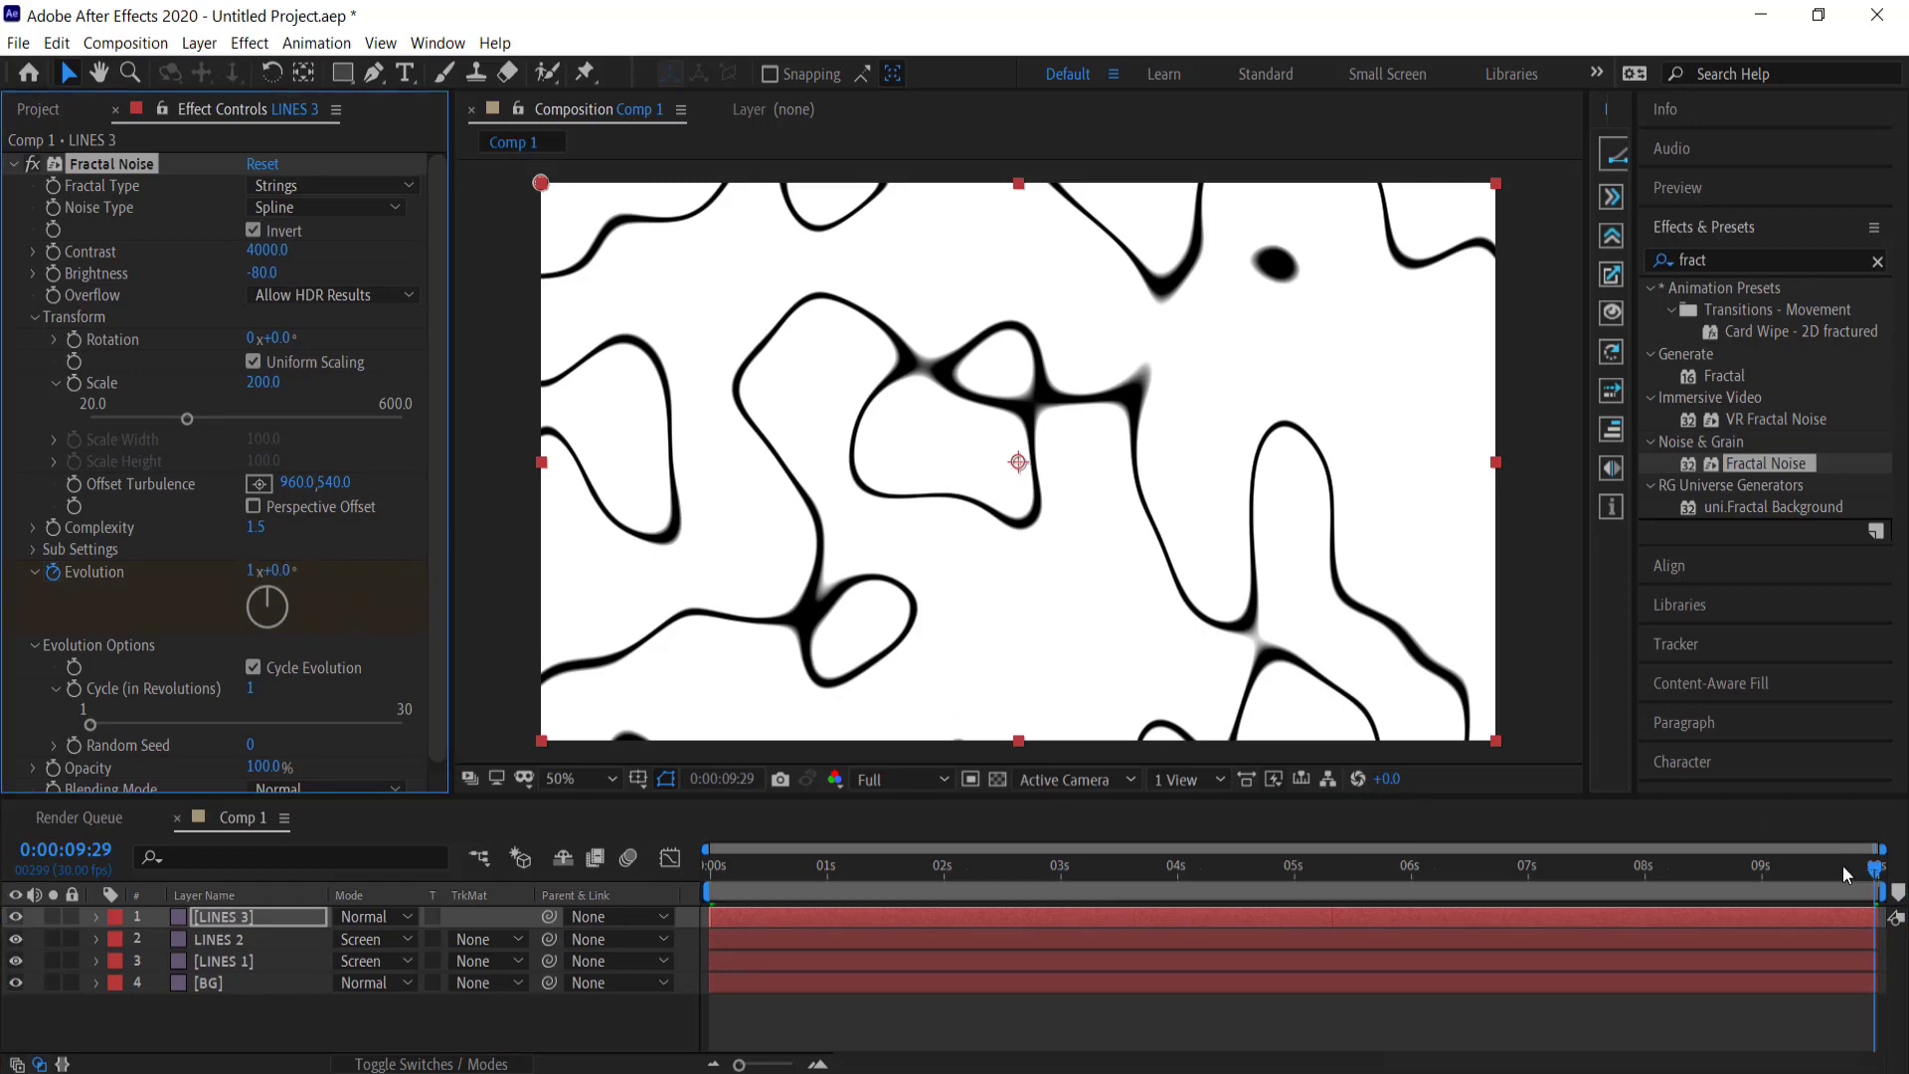
{"action": "left_click_drag", "start_coordinate": [1844, 855], "coordinate": [952, 830]}
{"action": "left_click_drag", "start_coordinate": [1149, 838], "coordinate": [1660, 838]}
{"action": "left_click_drag", "start_coordinate": [943, 854], "coordinate": [994, 865]}
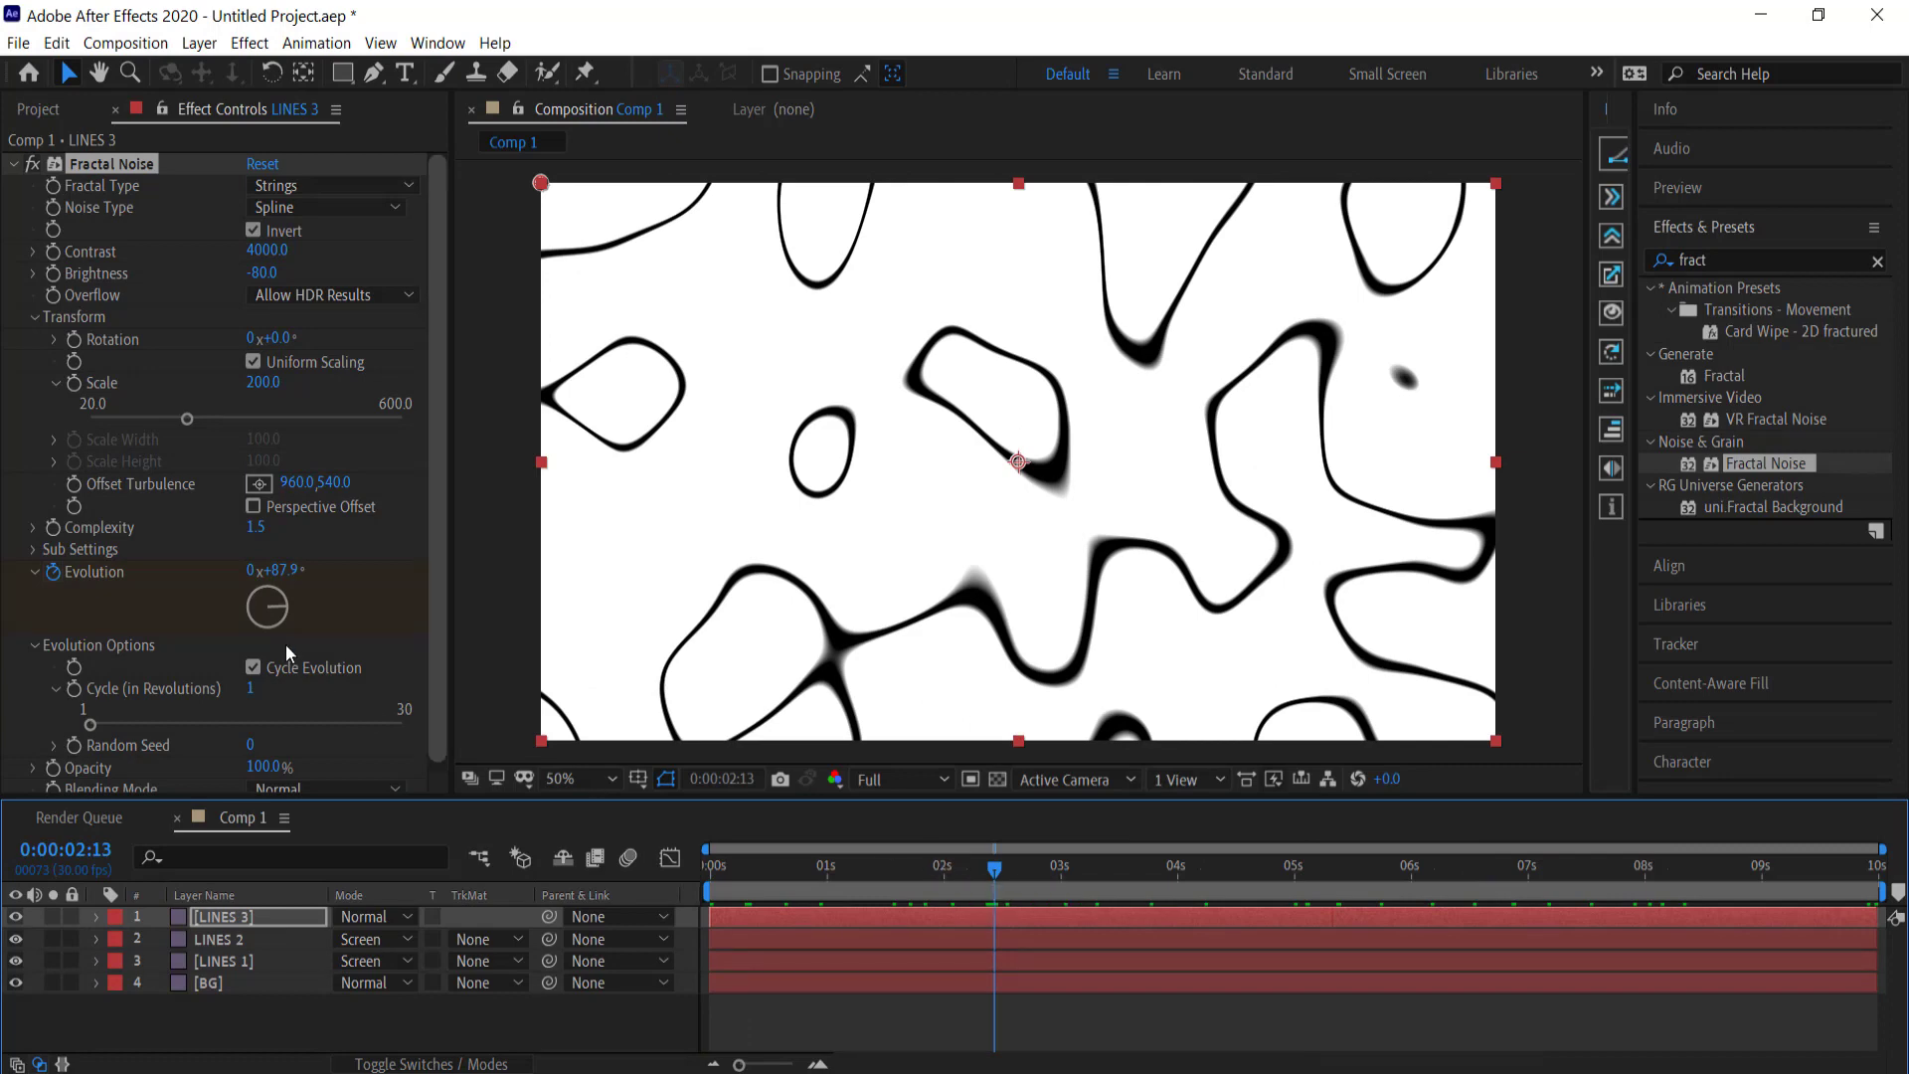
Step: Apply the Color Correction Tint effect to LINES 3 and swap its black and white mapping colors
{"action": "left_click", "coordinate": [1639, 258]}
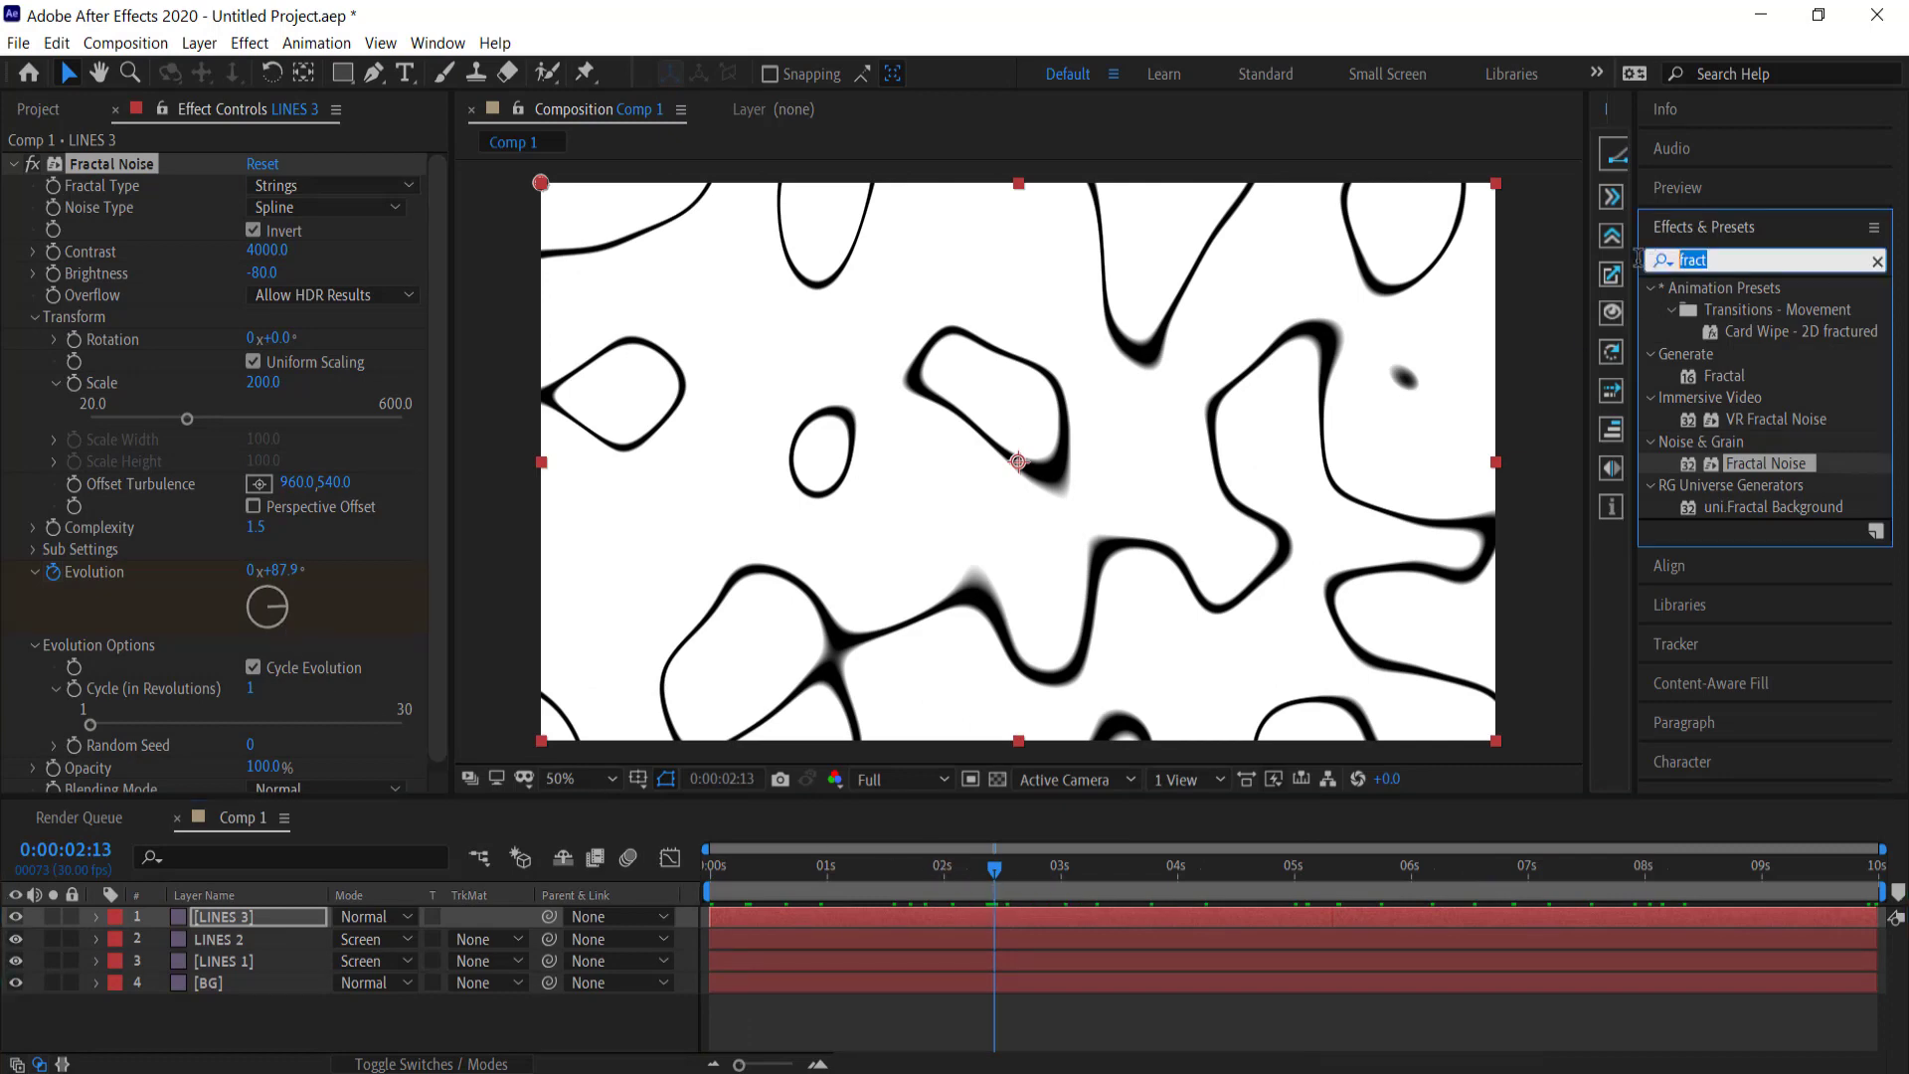
{"action": "type", "text": "tin"}
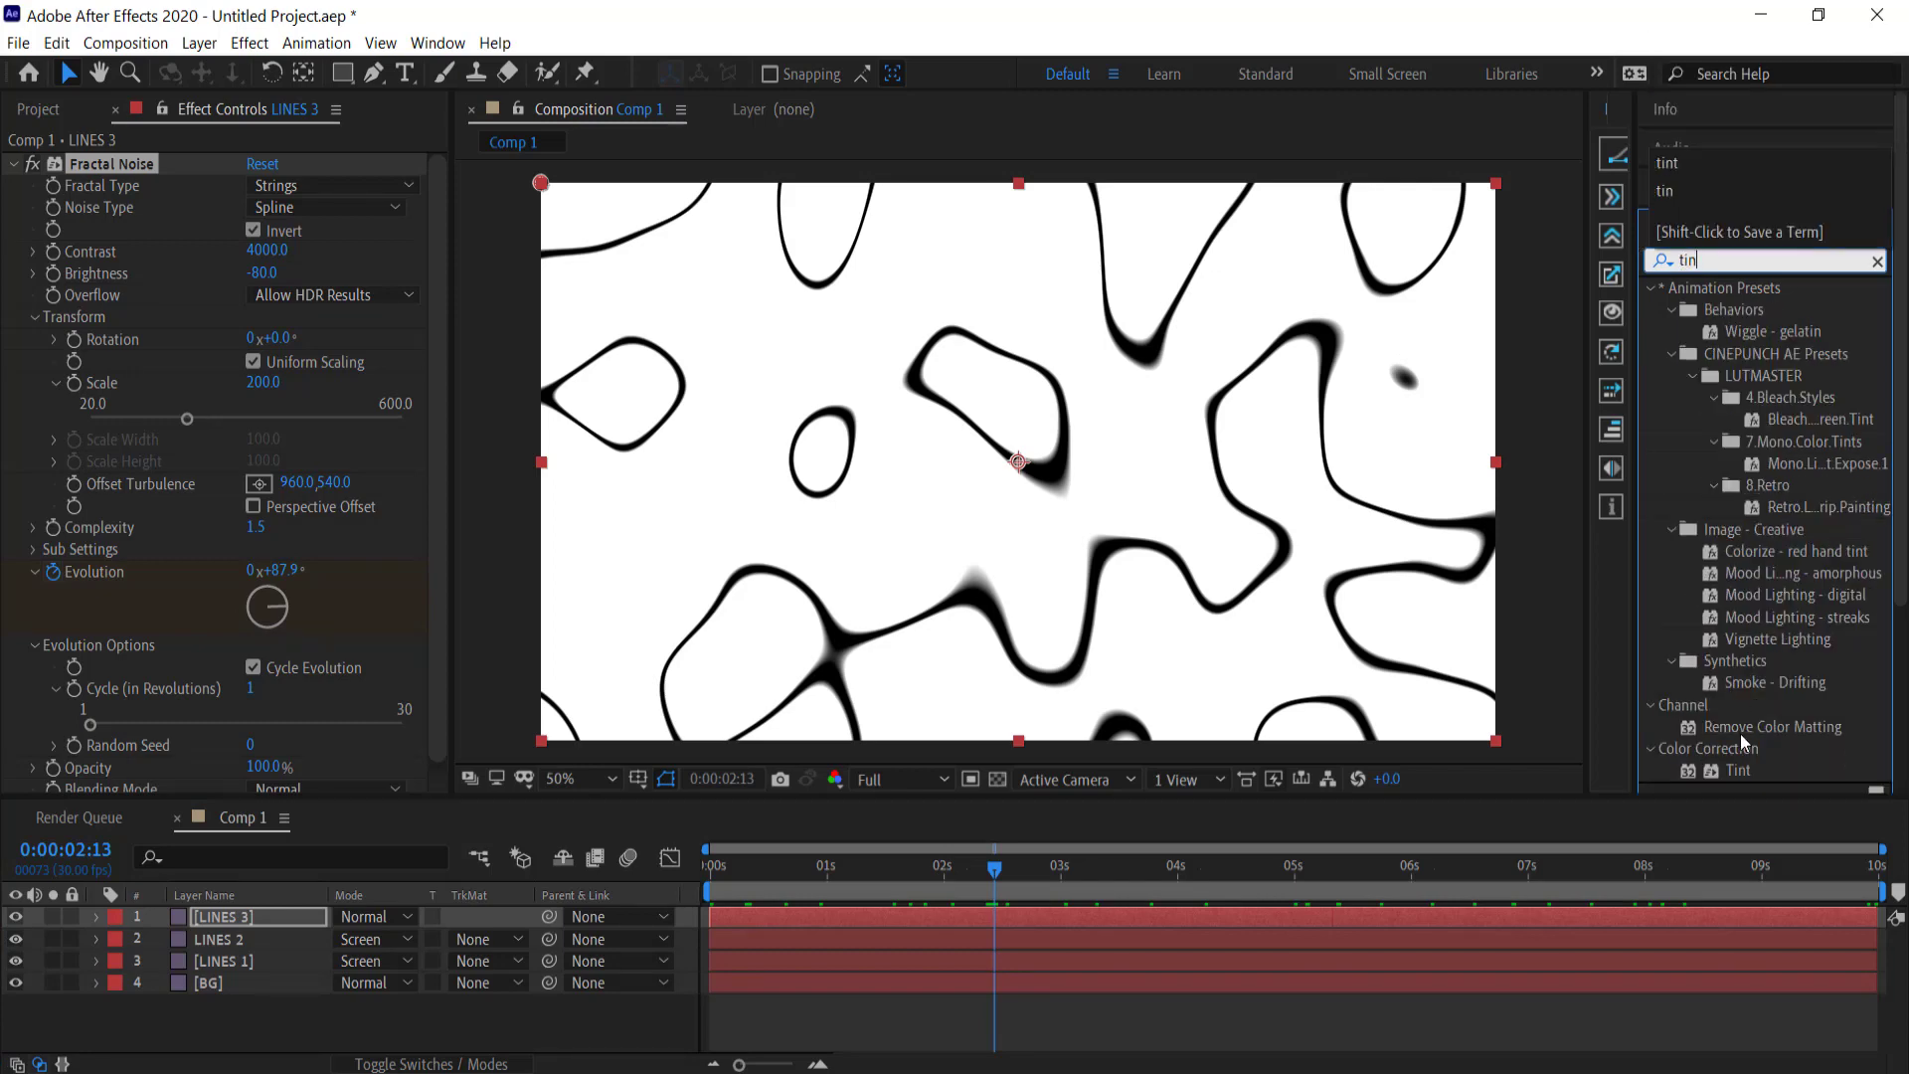
{"action": "double_click", "coordinate": [1738, 770]}
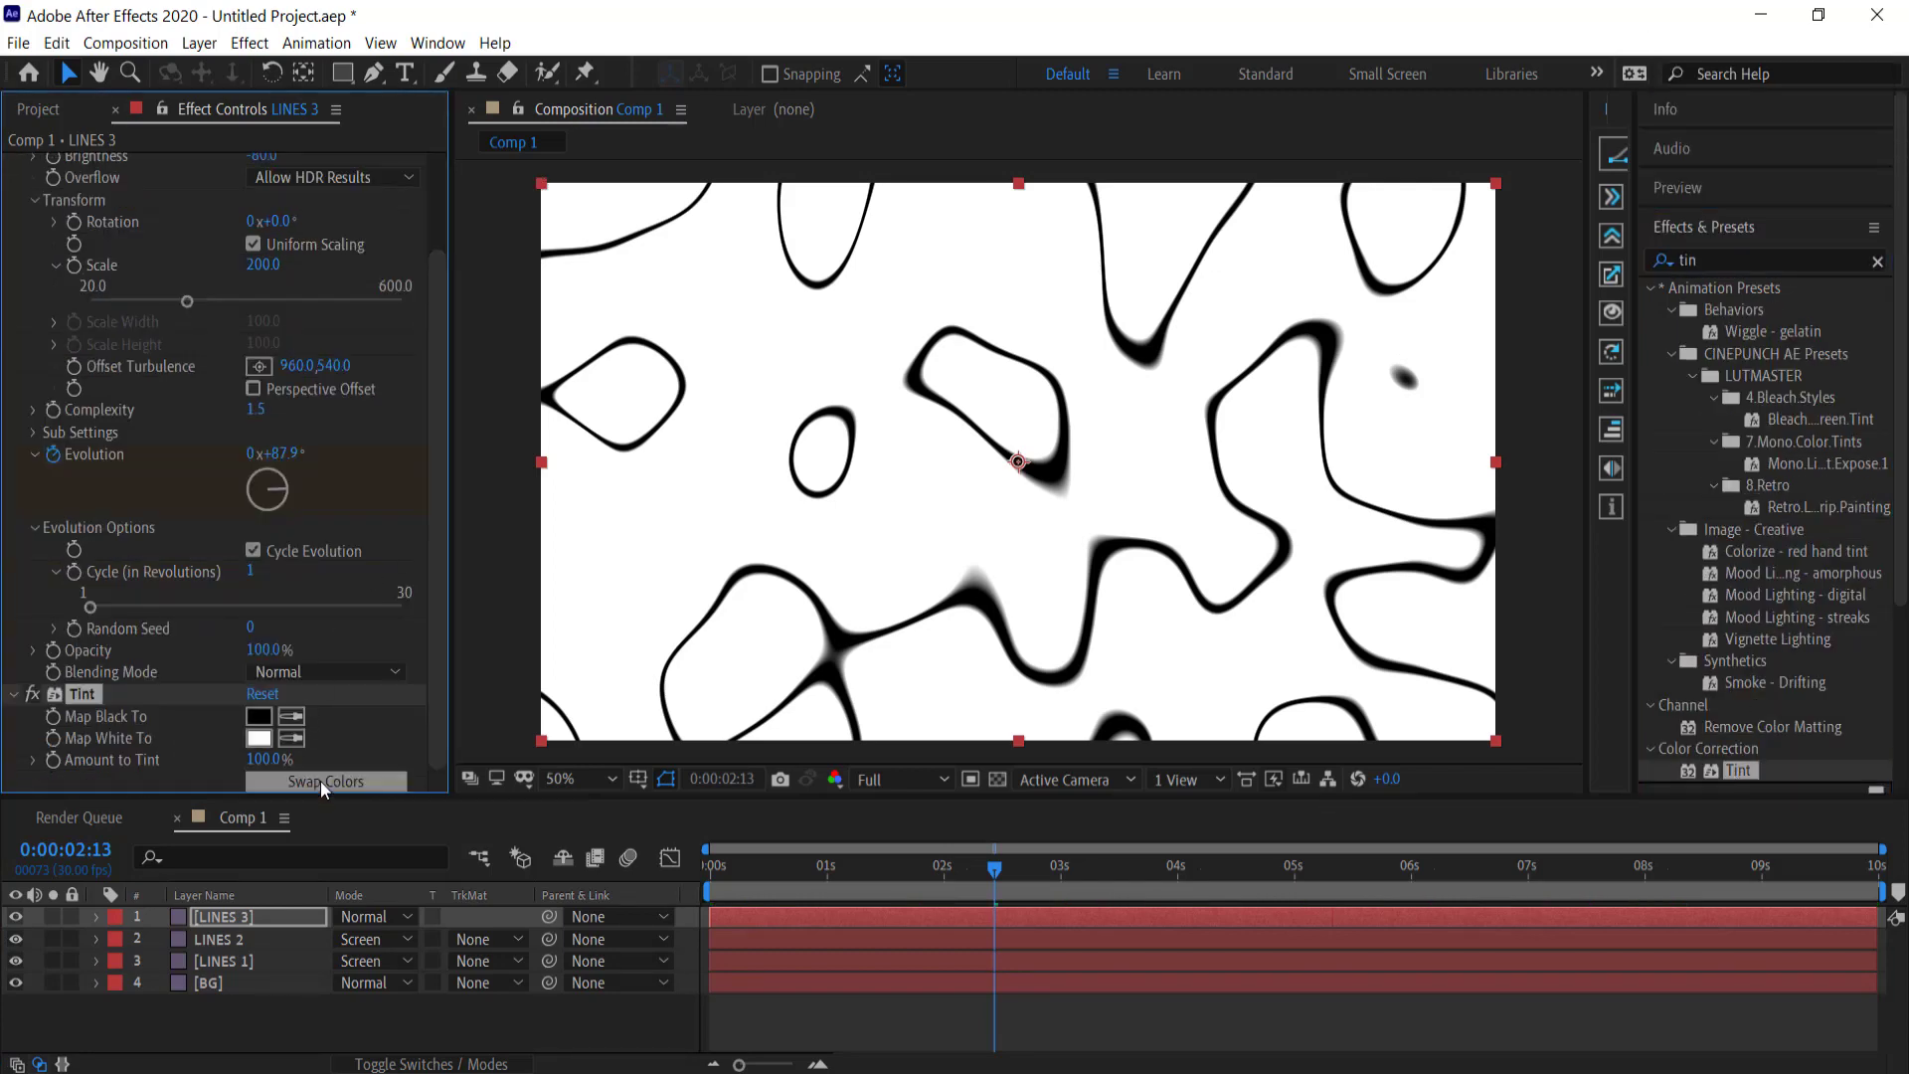
{"action": "left_click", "coordinate": [320, 779]}
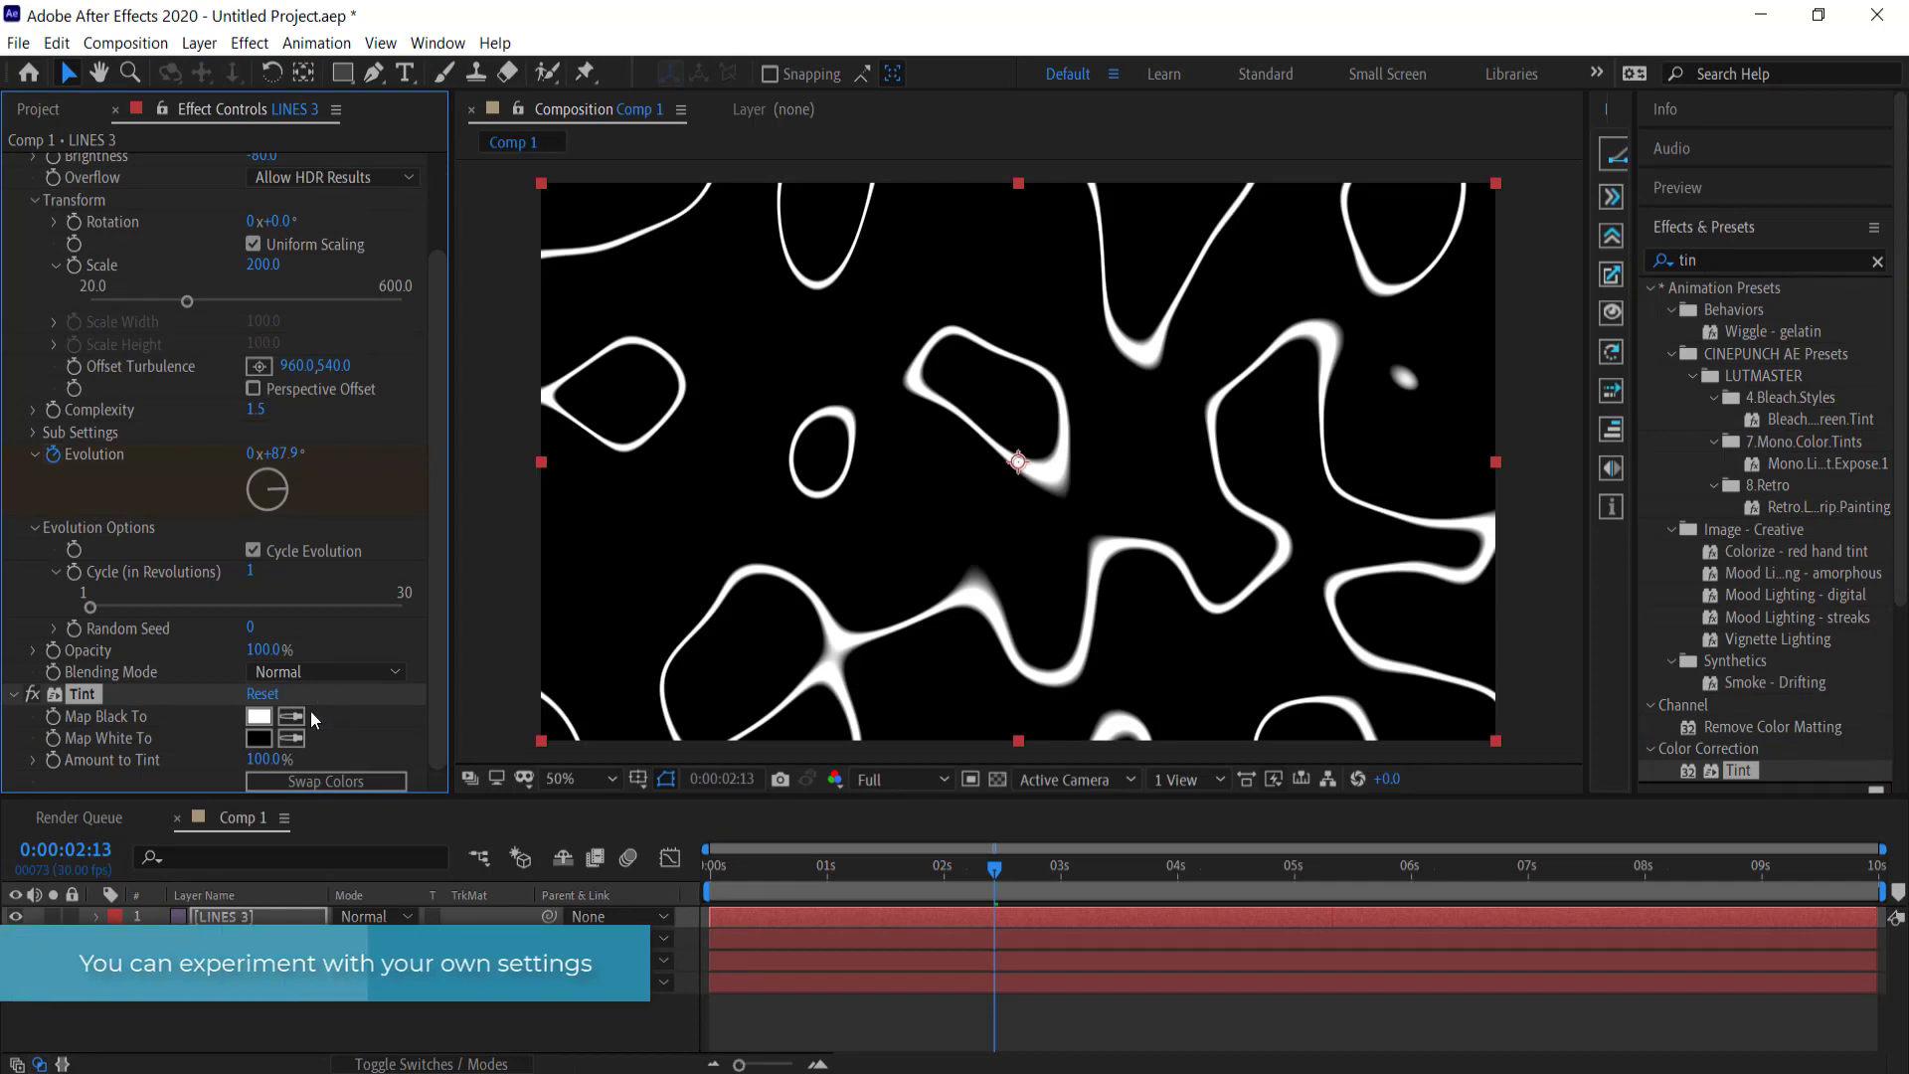
Step: Set the Map Black To color of the Tint on LINES 3 to hex 049DBF
{"action": "left_click", "coordinate": [259, 715]}
{"action": "key", "text": "ctrl+v"}
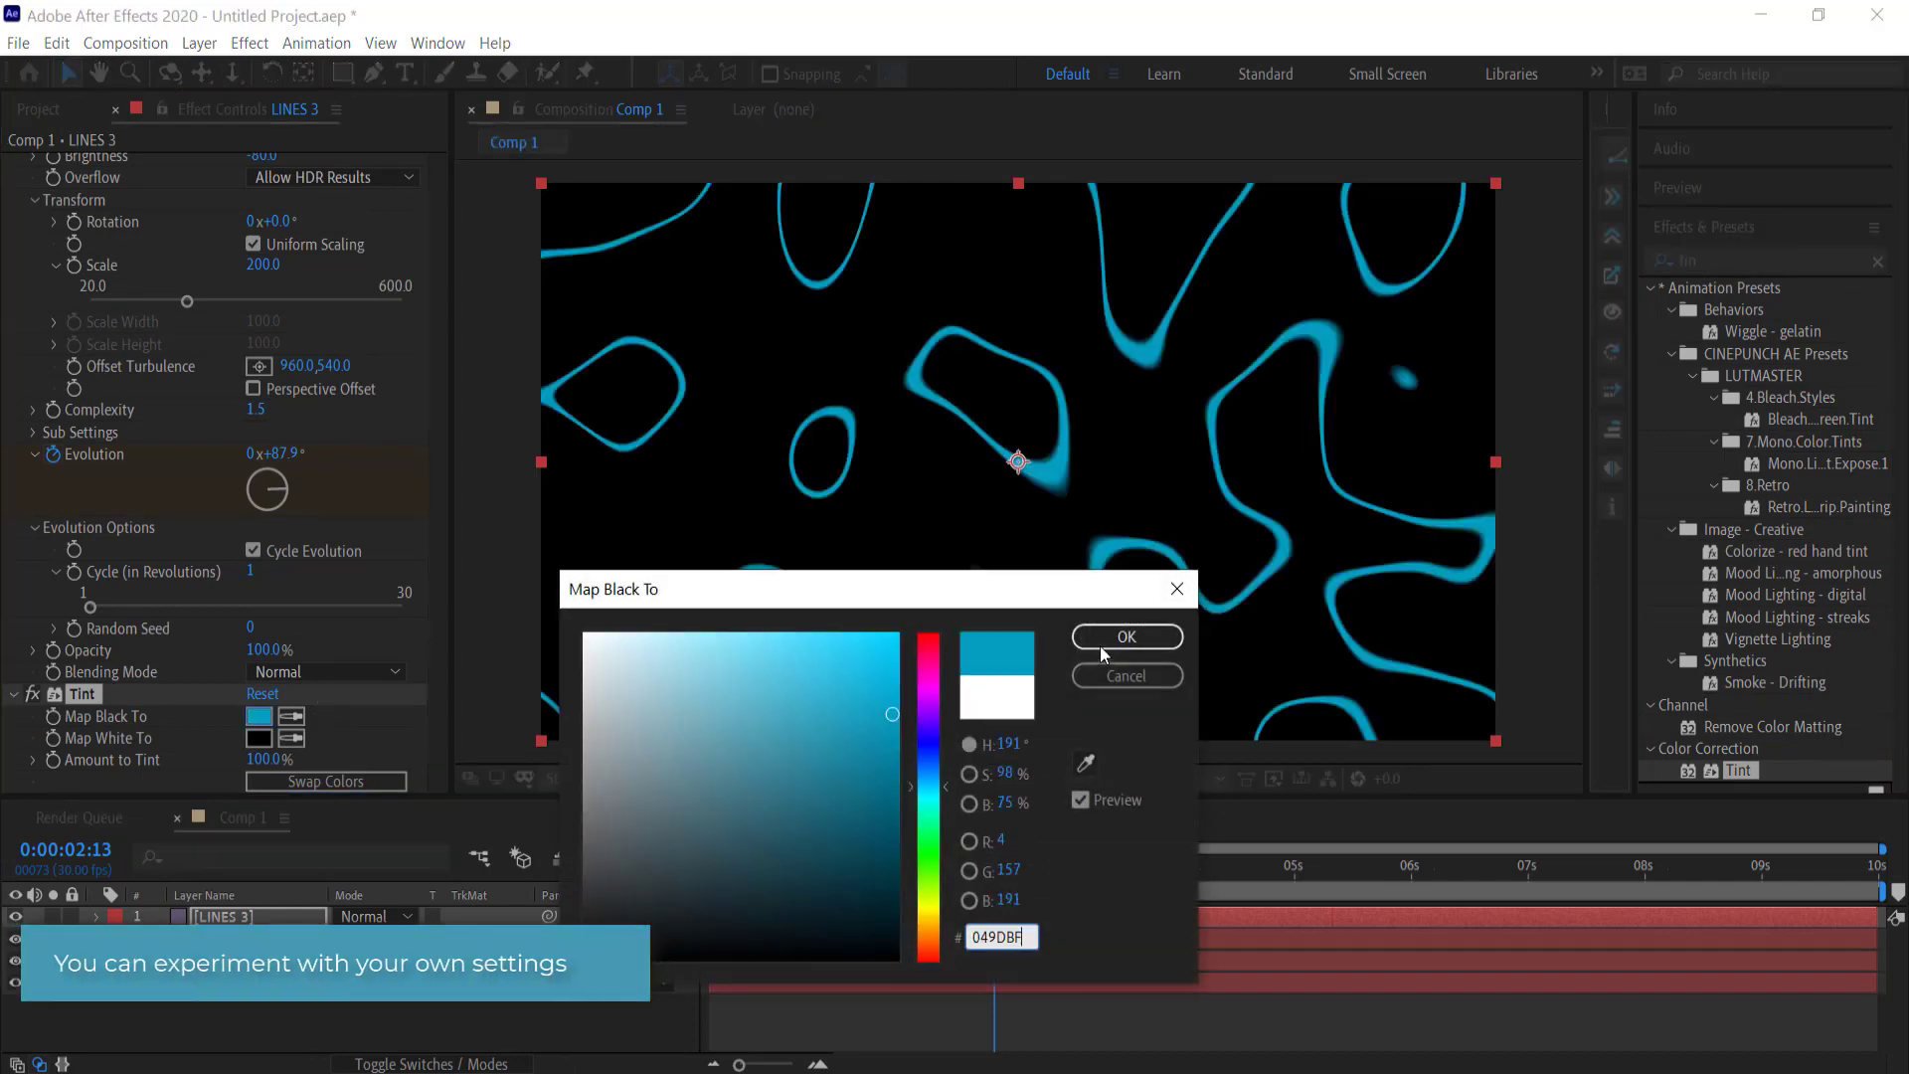
{"action": "left_click", "coordinate": [1114, 637]}
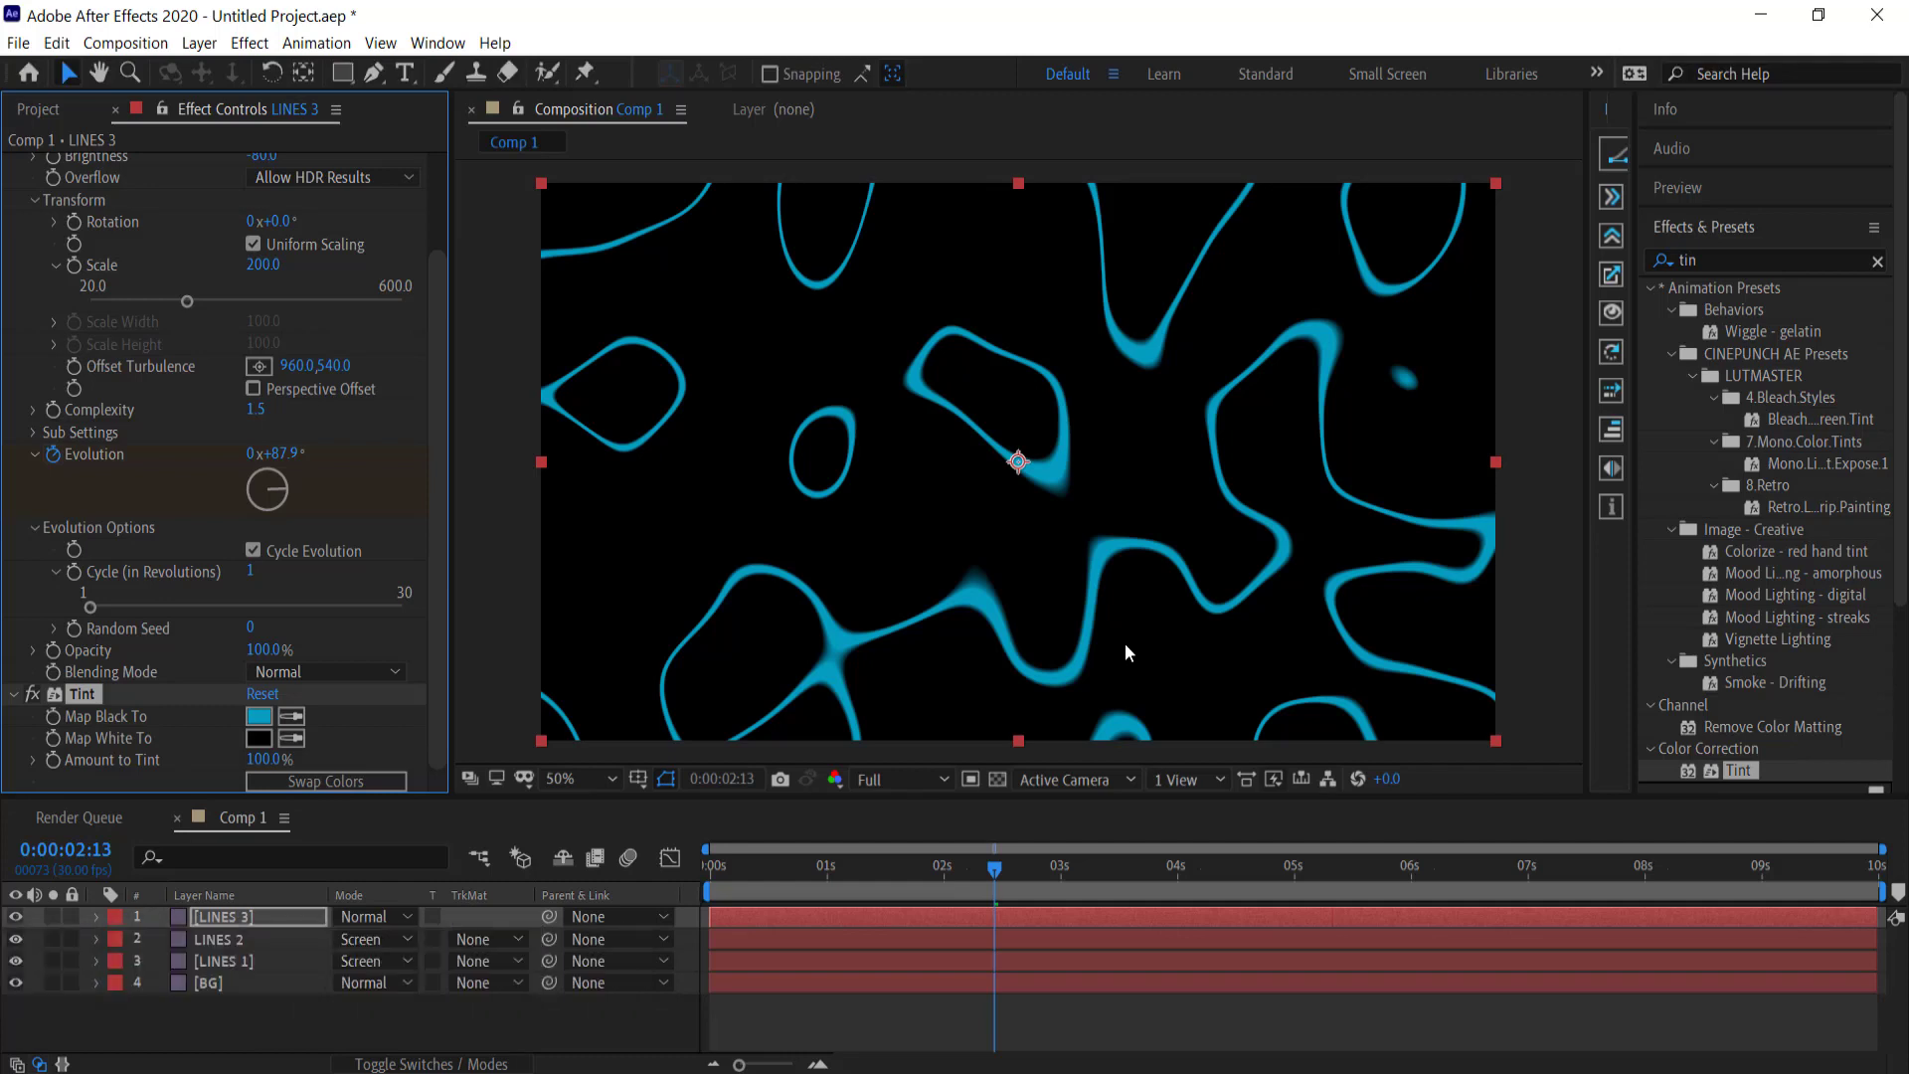
Step: Find the Stylize Glow effect and apply it to the LINES 3 layer
{"action": "left_click", "coordinate": [1719, 261]}
{"action": "type", "text": "g"}
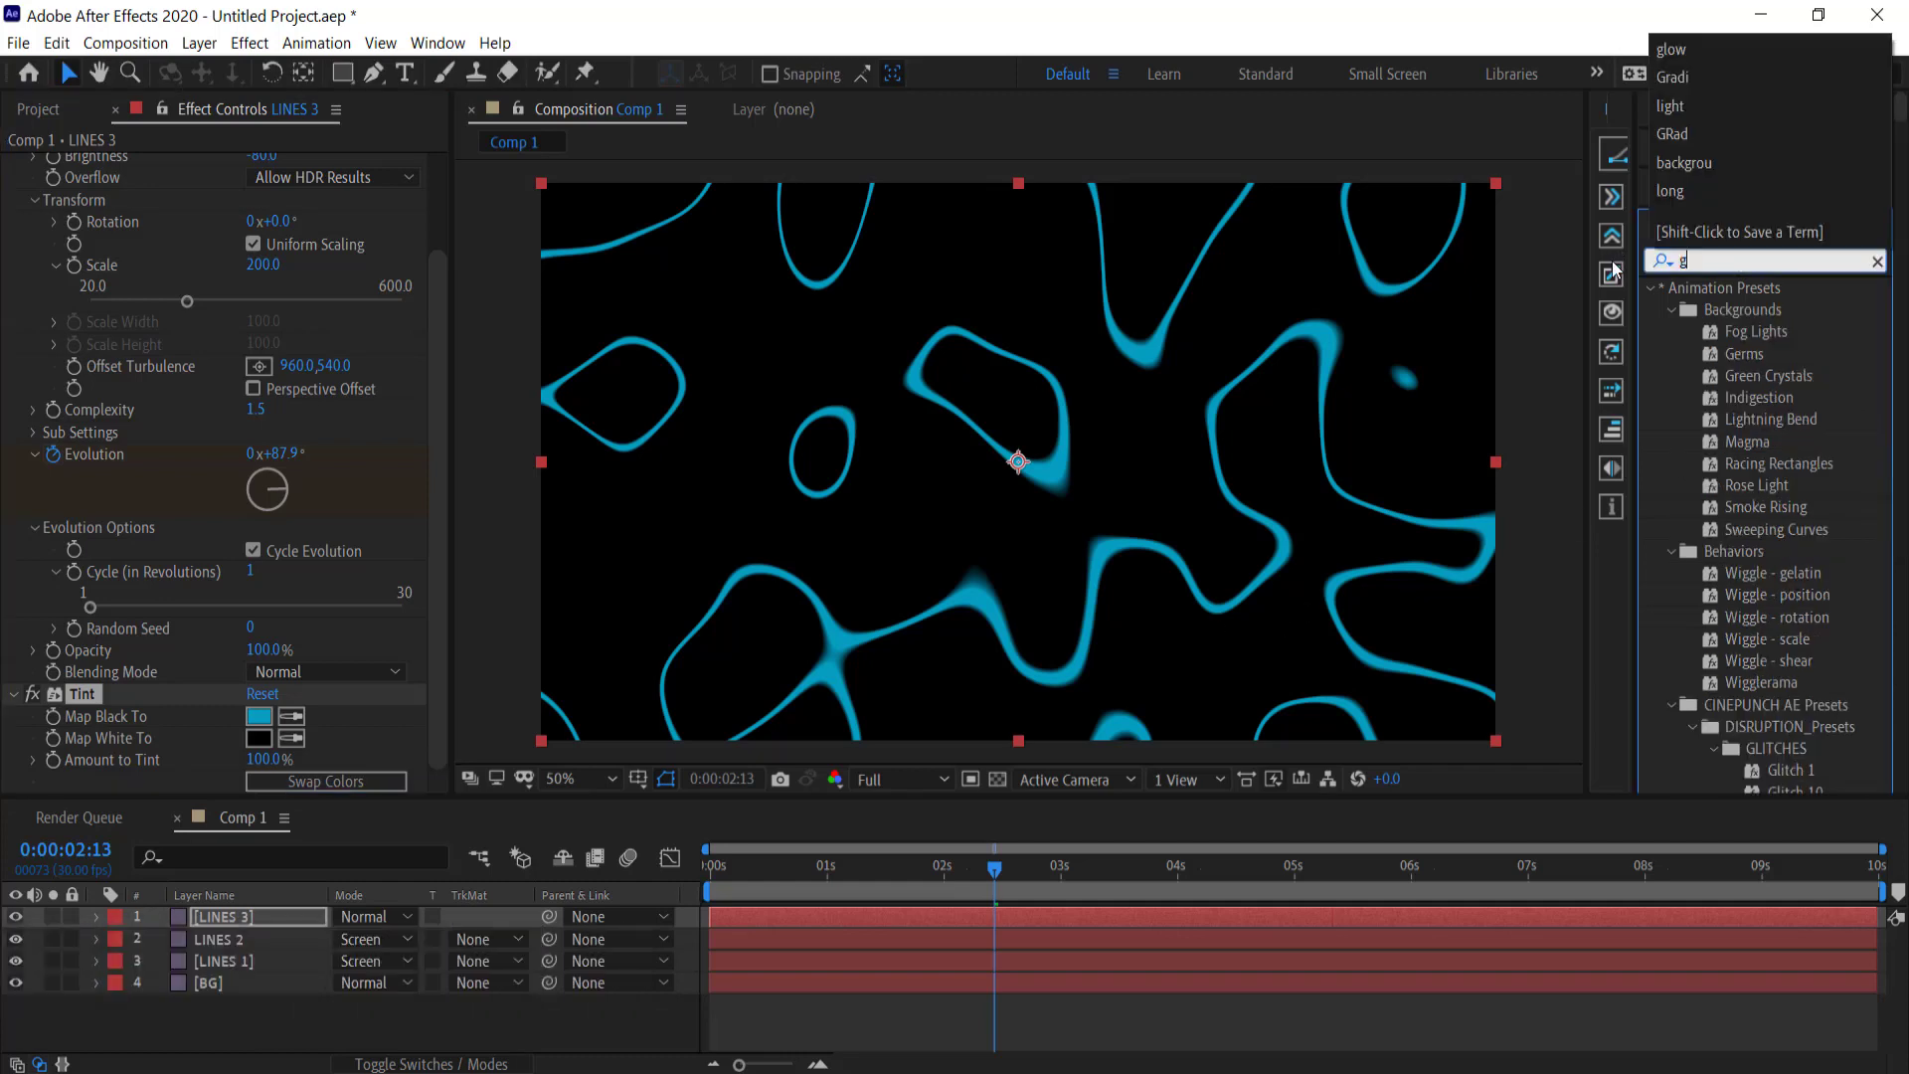
{"action": "type", "text": "low"}
{"action": "double_click", "coordinate": [1738, 507]}
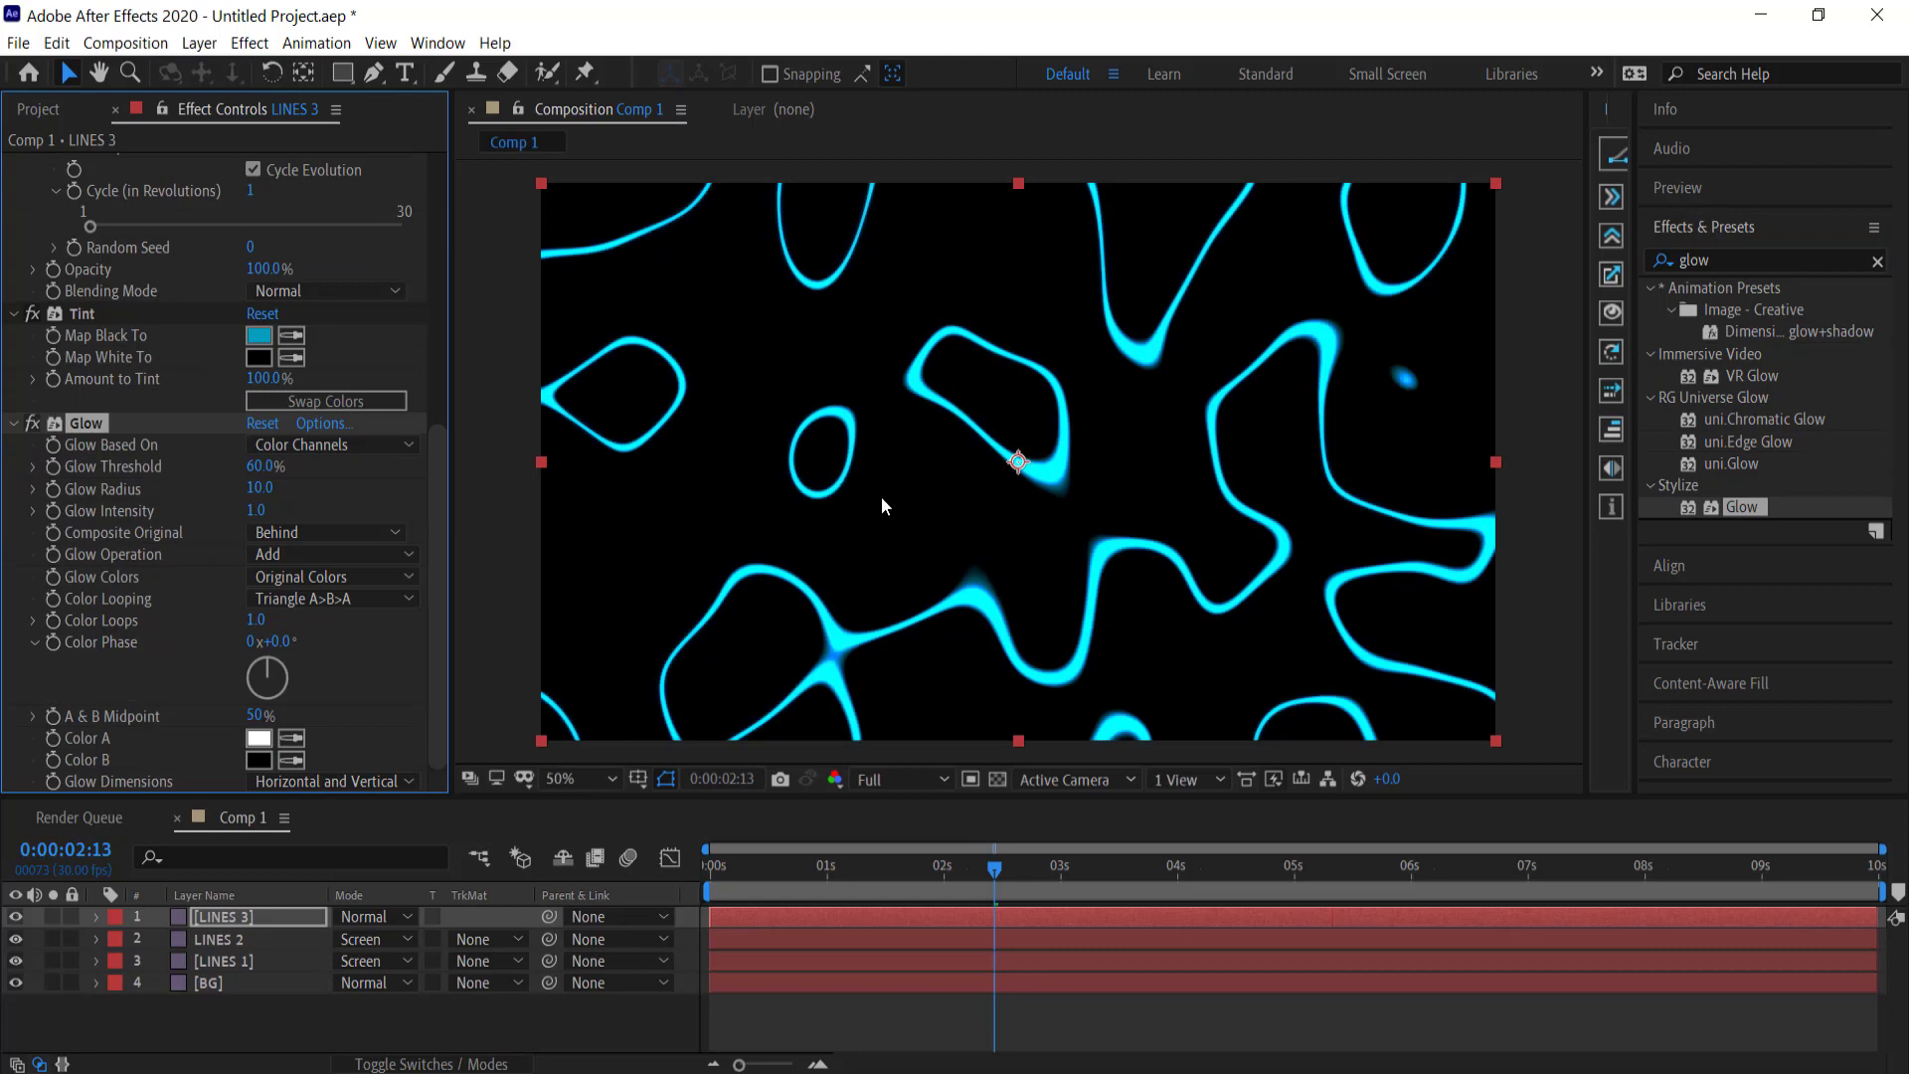
Step: Set the Glow on LINES 3 to a threshold of 45% and a radius of 50
{"action": "left_click", "coordinate": [266, 467]}
{"action": "type", "text": "45"}
{"action": "key", "text": "Return"}
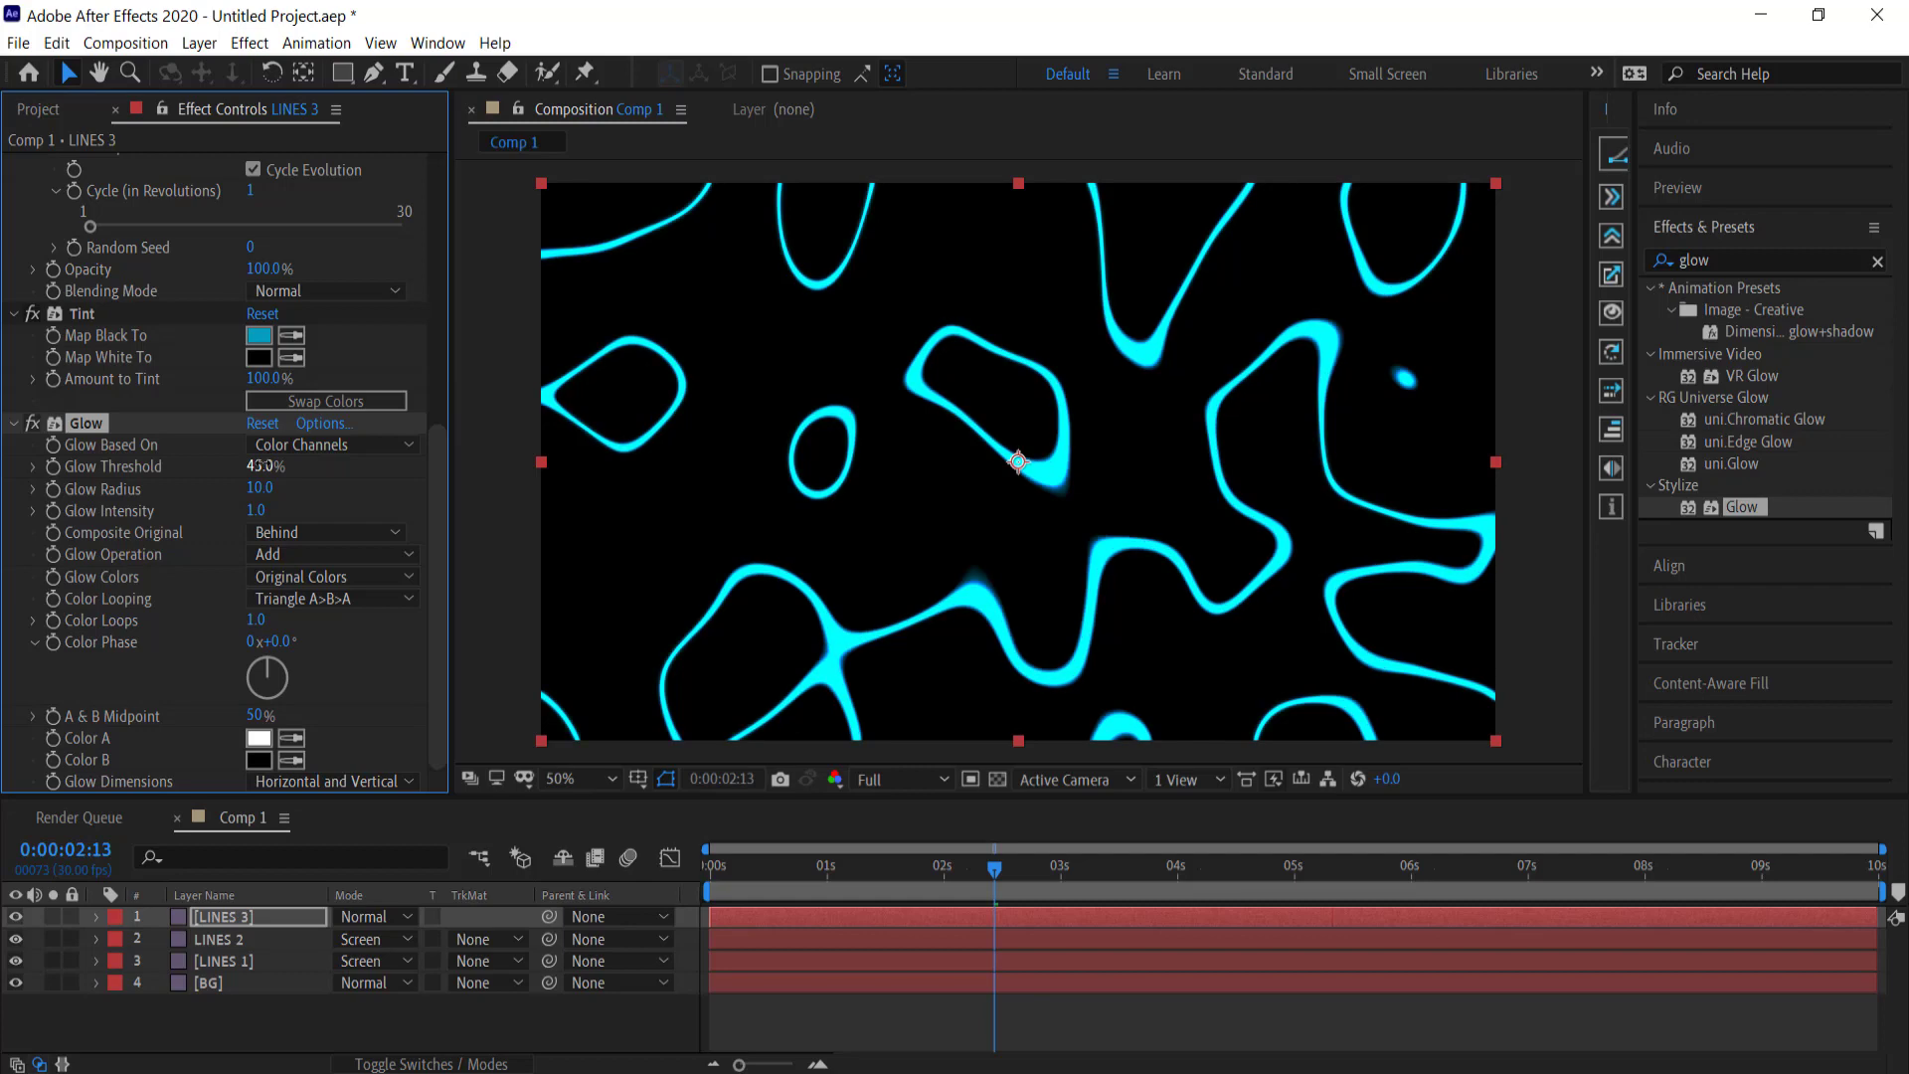
{"action": "left_click", "coordinate": [261, 487]}
{"action": "type", "text": "50.0"}
{"action": "key", "text": "Return"}
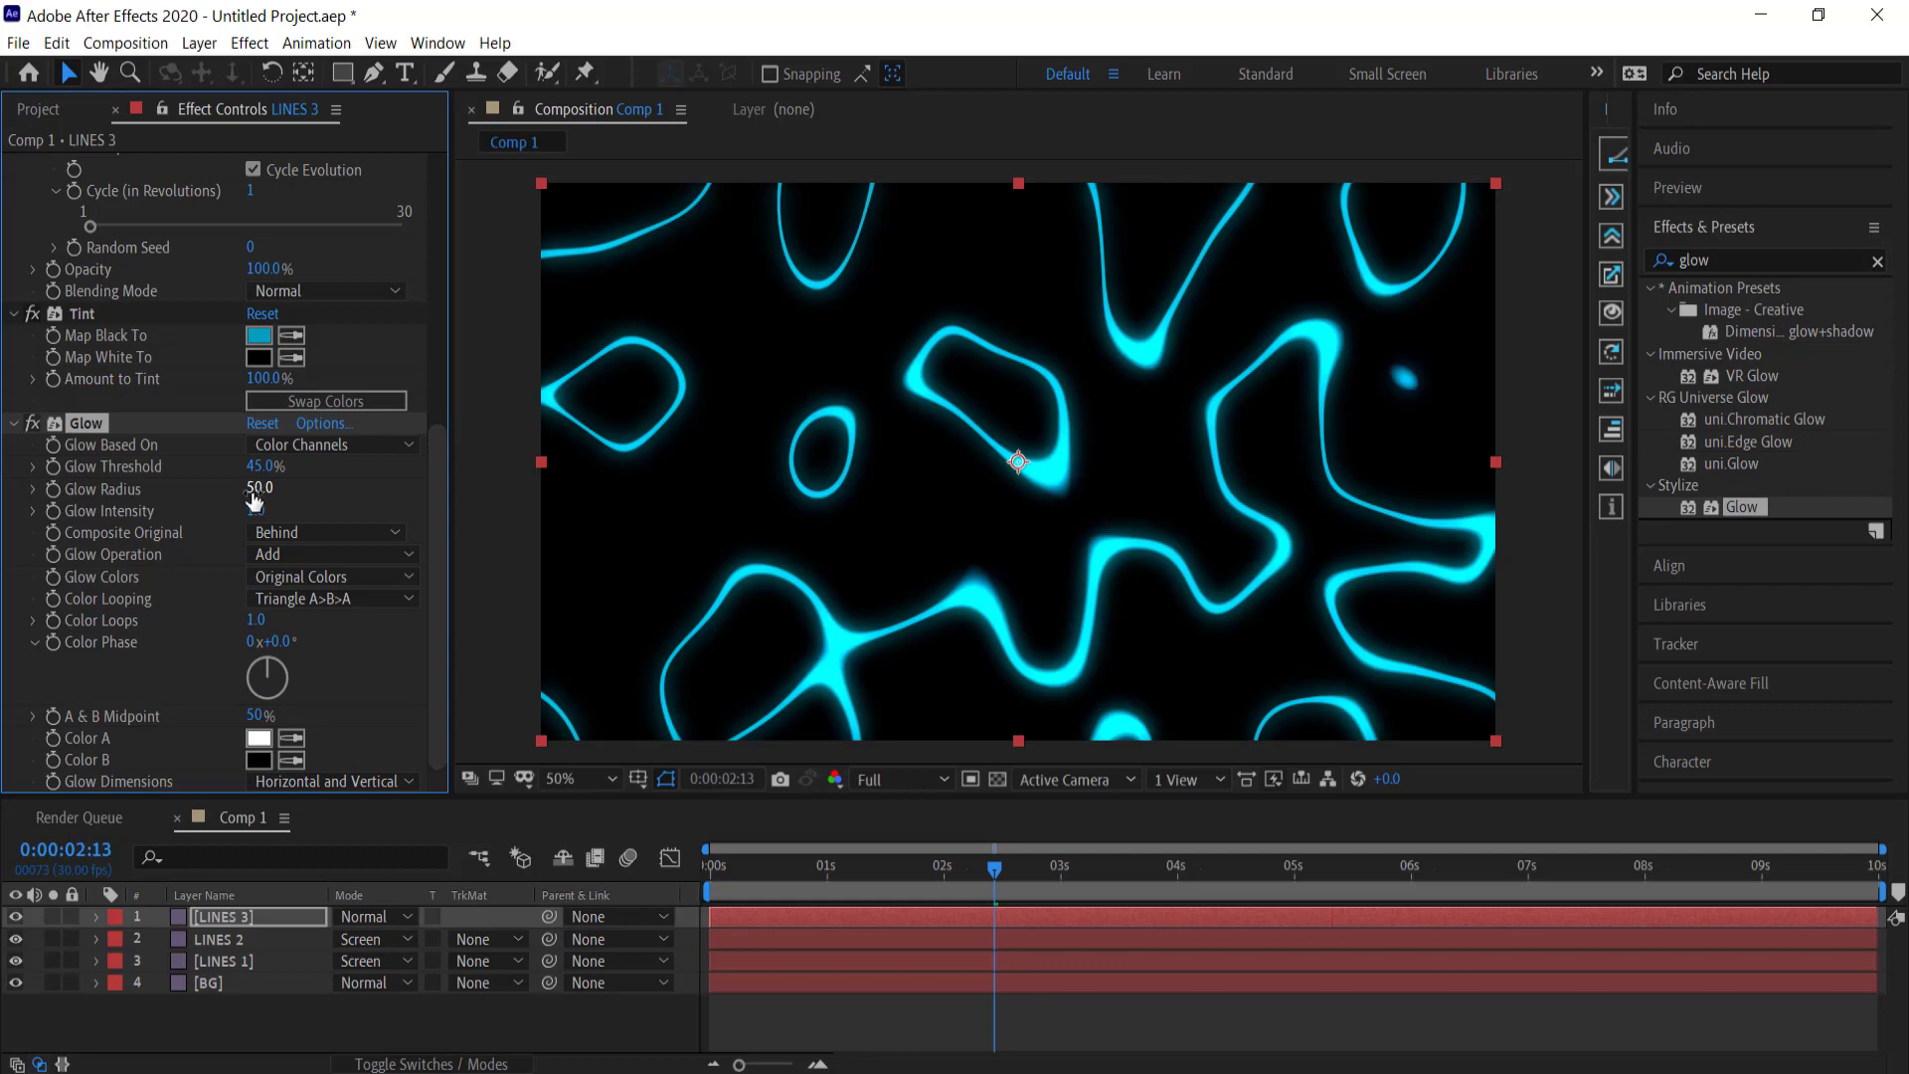
Step: Set the glow operation on LINES 3 to Screen and the layer's blending mode to Screen
{"action": "left_click", "coordinate": [295, 556]}
{"action": "left_click", "coordinate": [312, 557]}
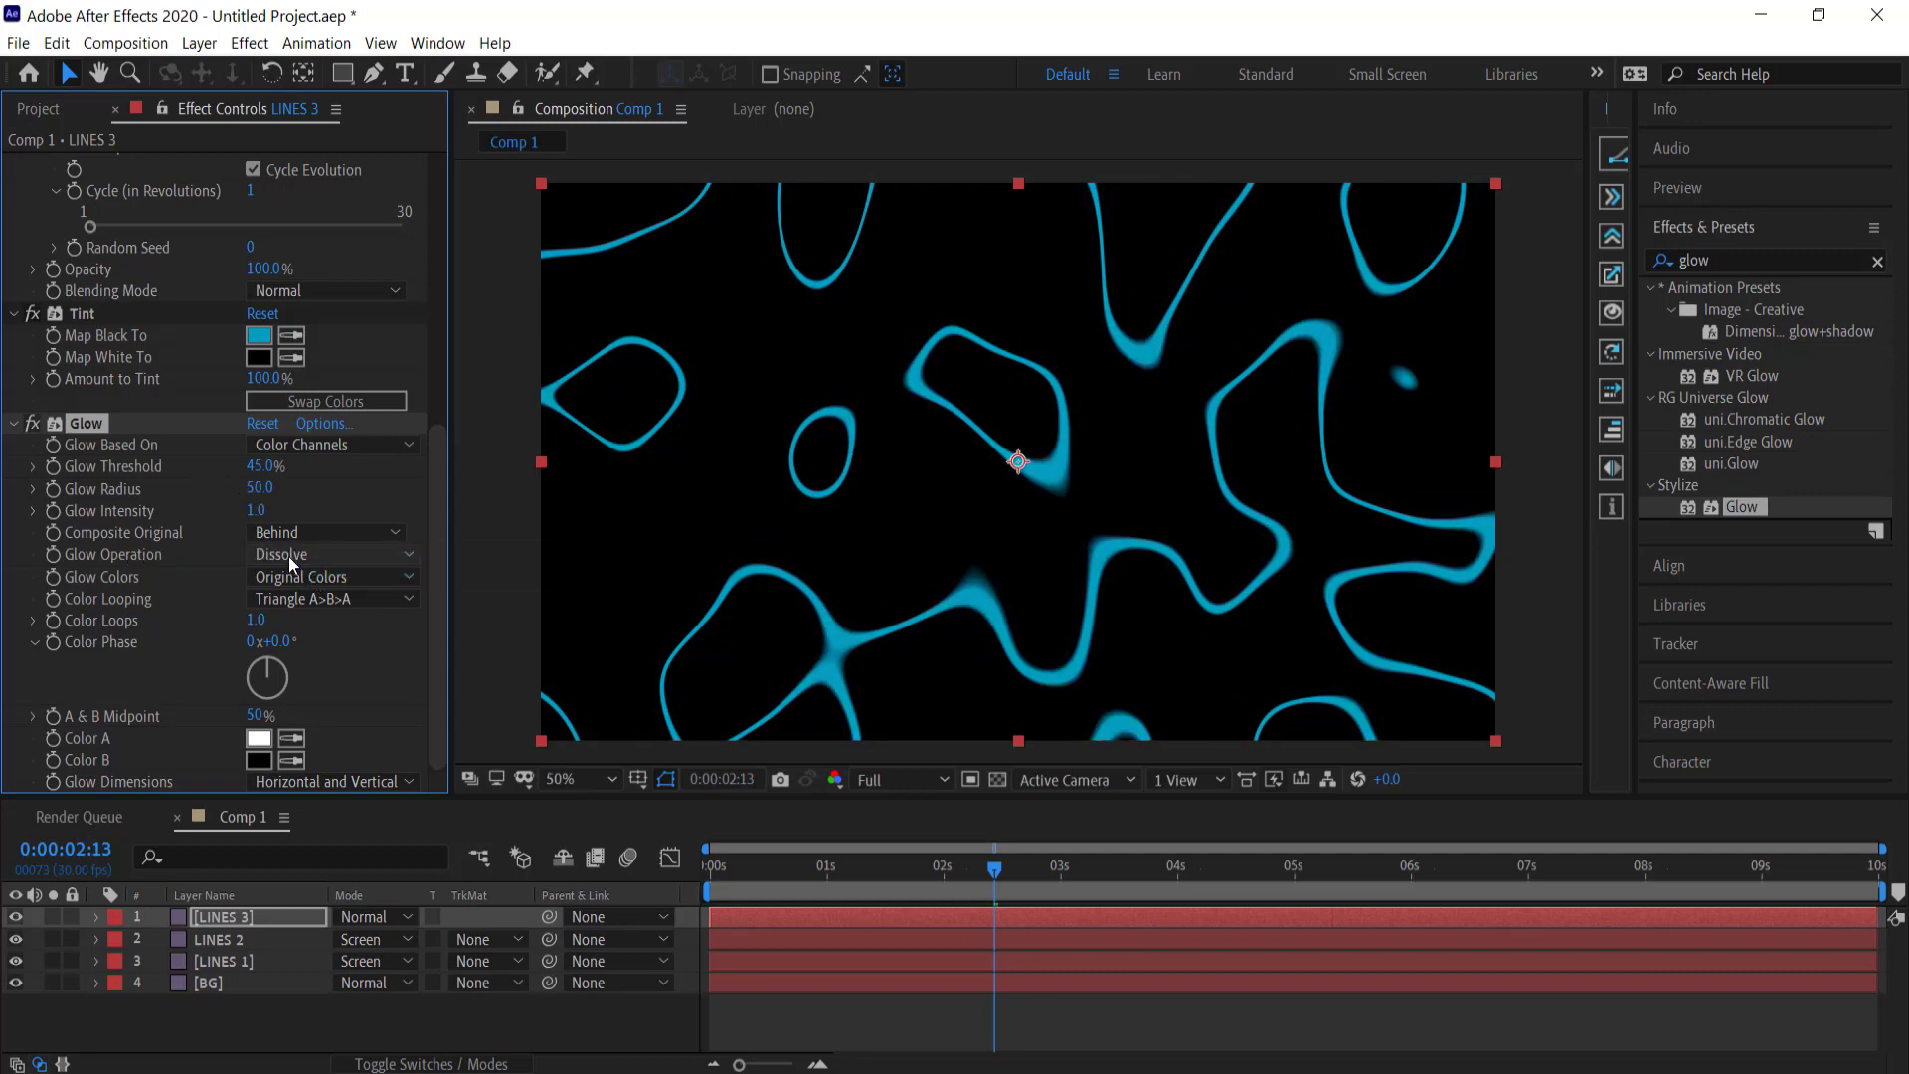
{"action": "left_click", "coordinate": [289, 557]}
{"action": "left_click", "coordinate": [378, 594]}
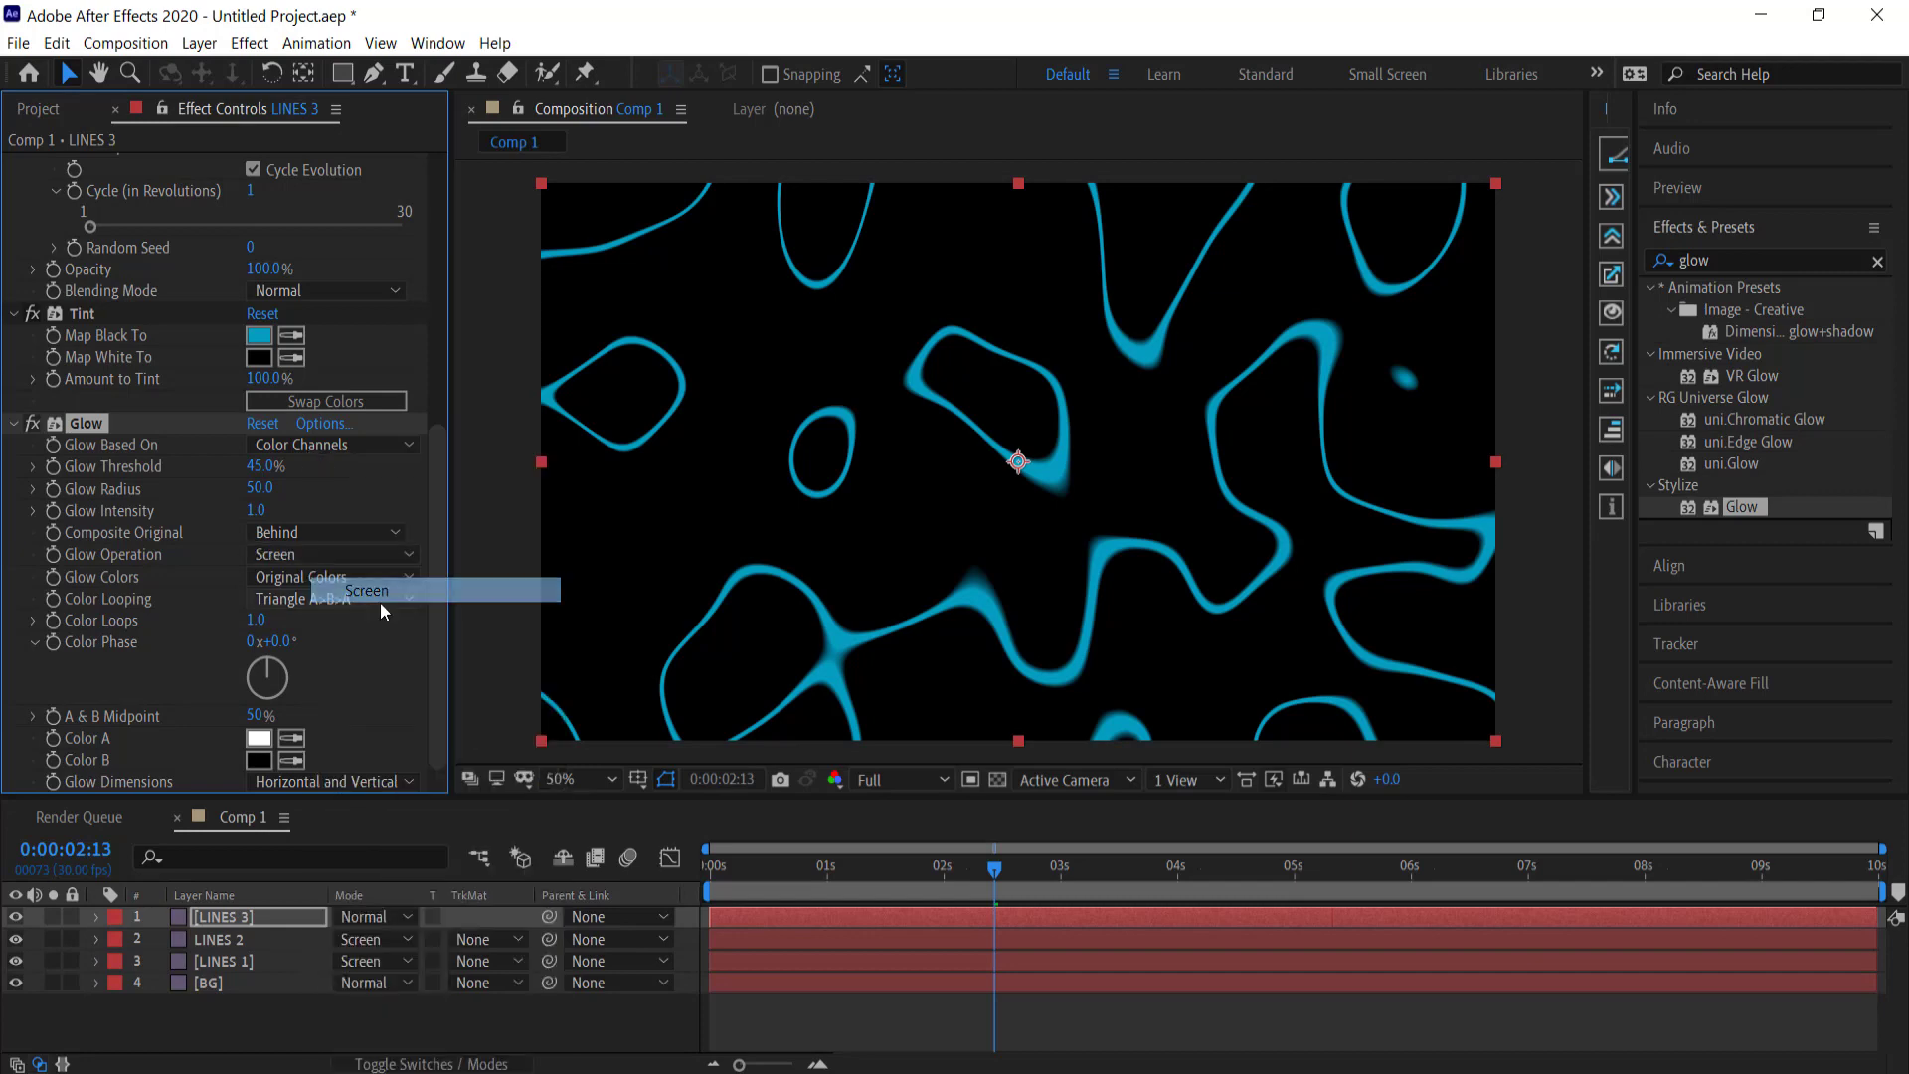
{"action": "left_click", "coordinate": [373, 920]}
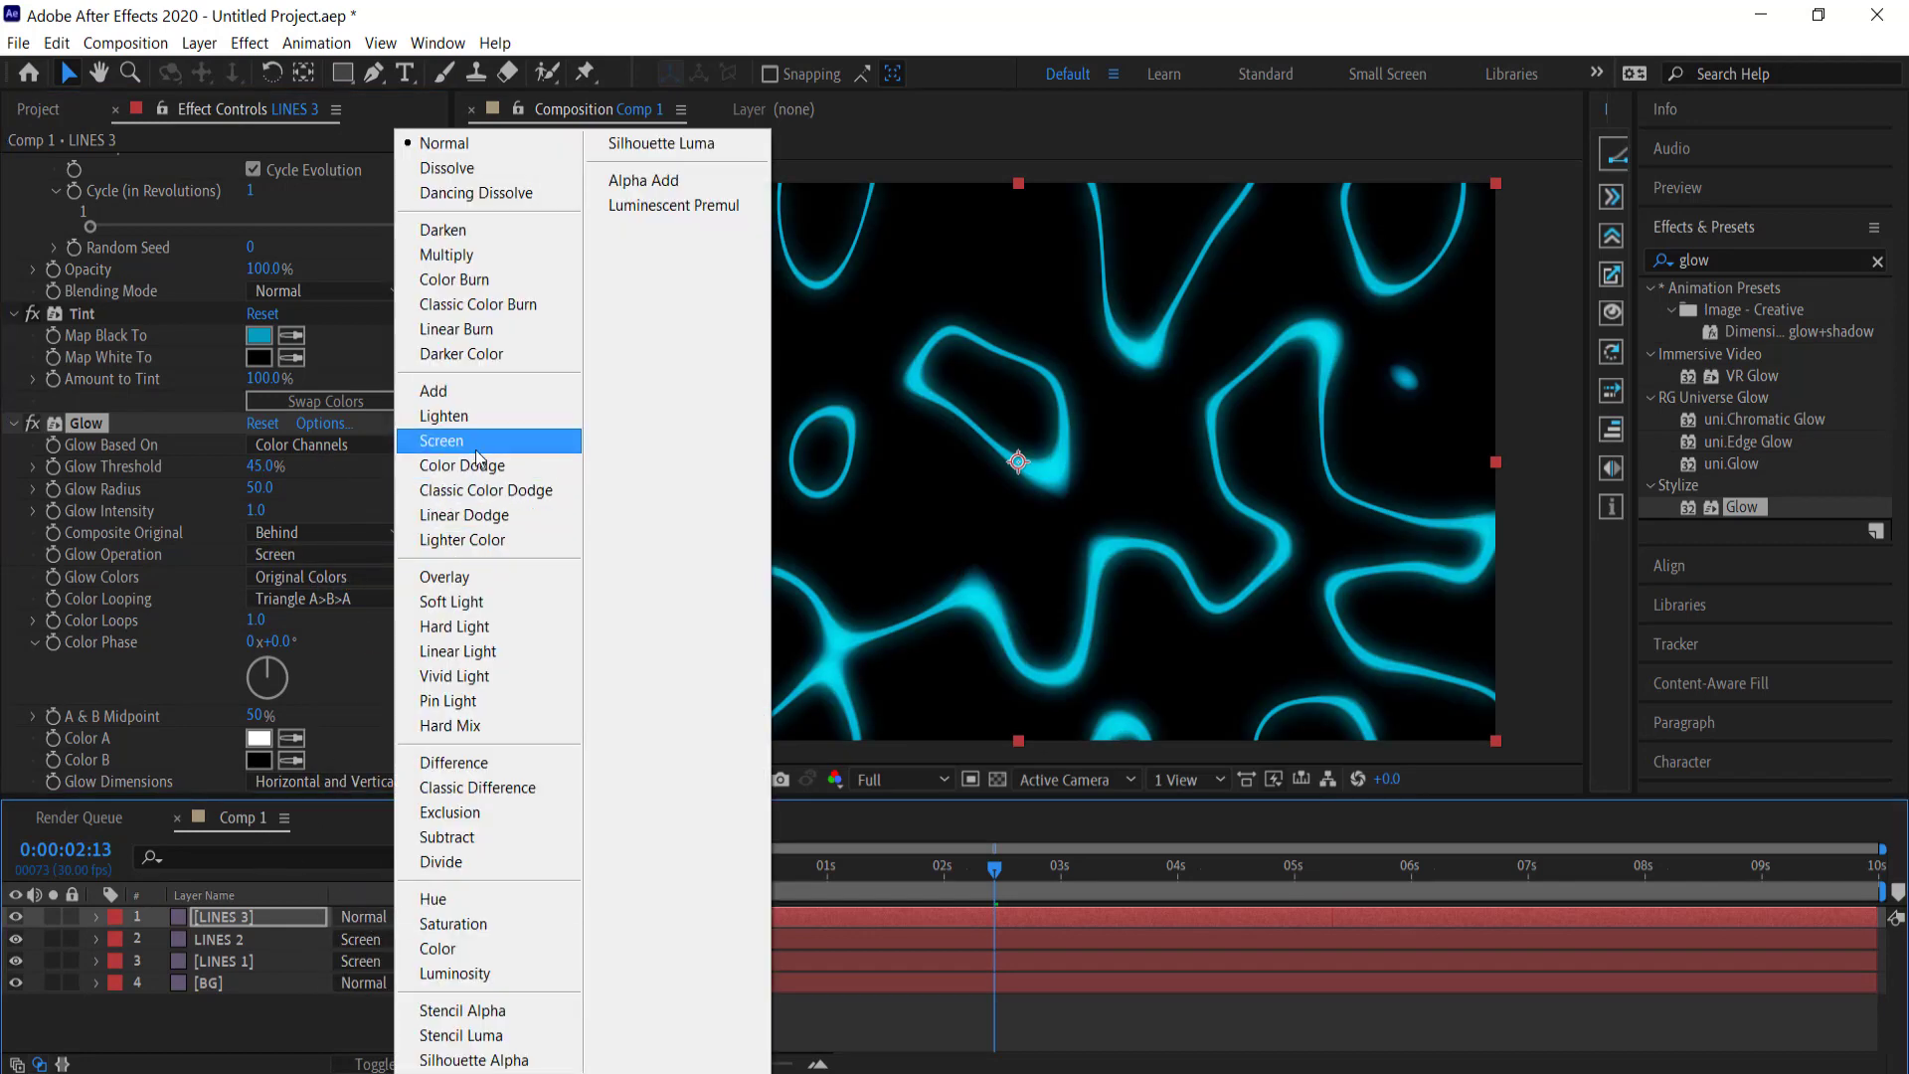
{"action": "left_click", "coordinate": [474, 443]}
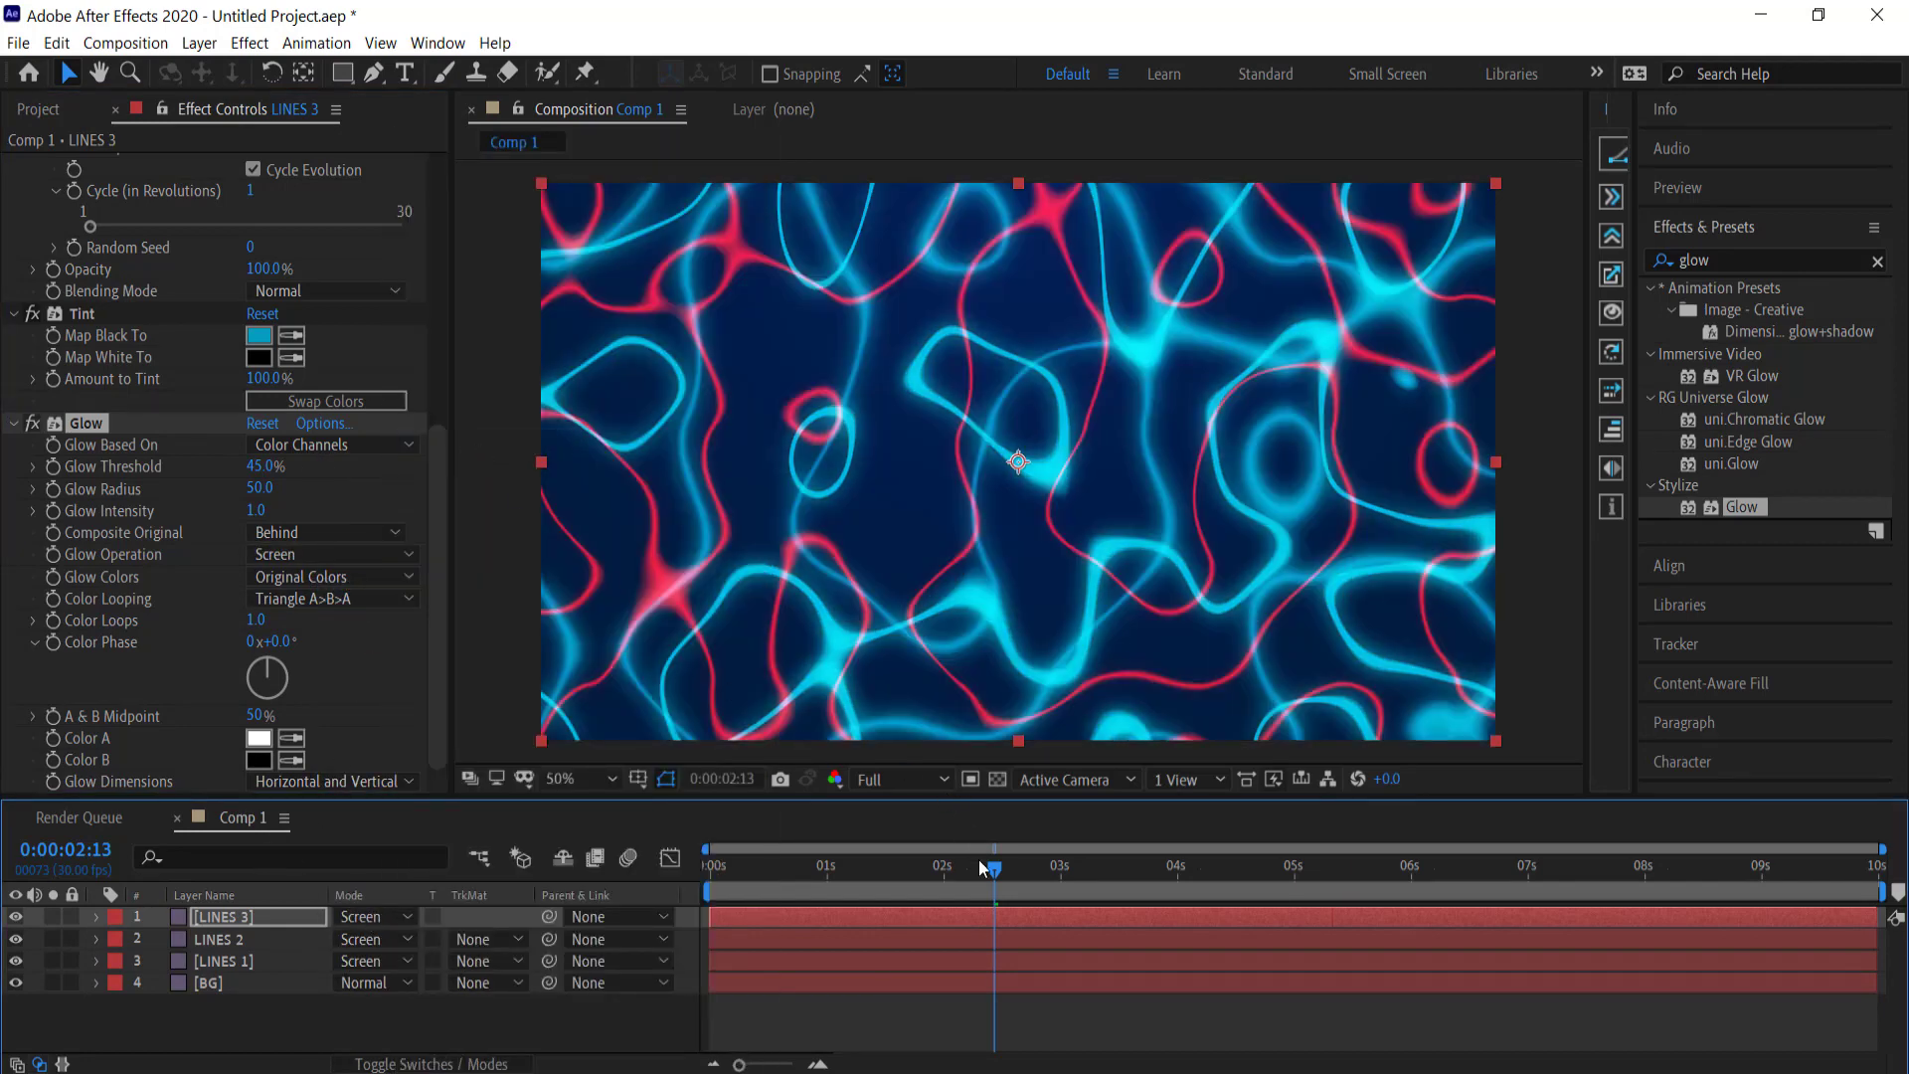
{"action": "left_click_drag", "start_coordinate": [1088, 869], "coordinate": [1263, 869]}
{"action": "left_click_drag", "start_coordinate": [1144, 849], "coordinate": [1298, 856]}
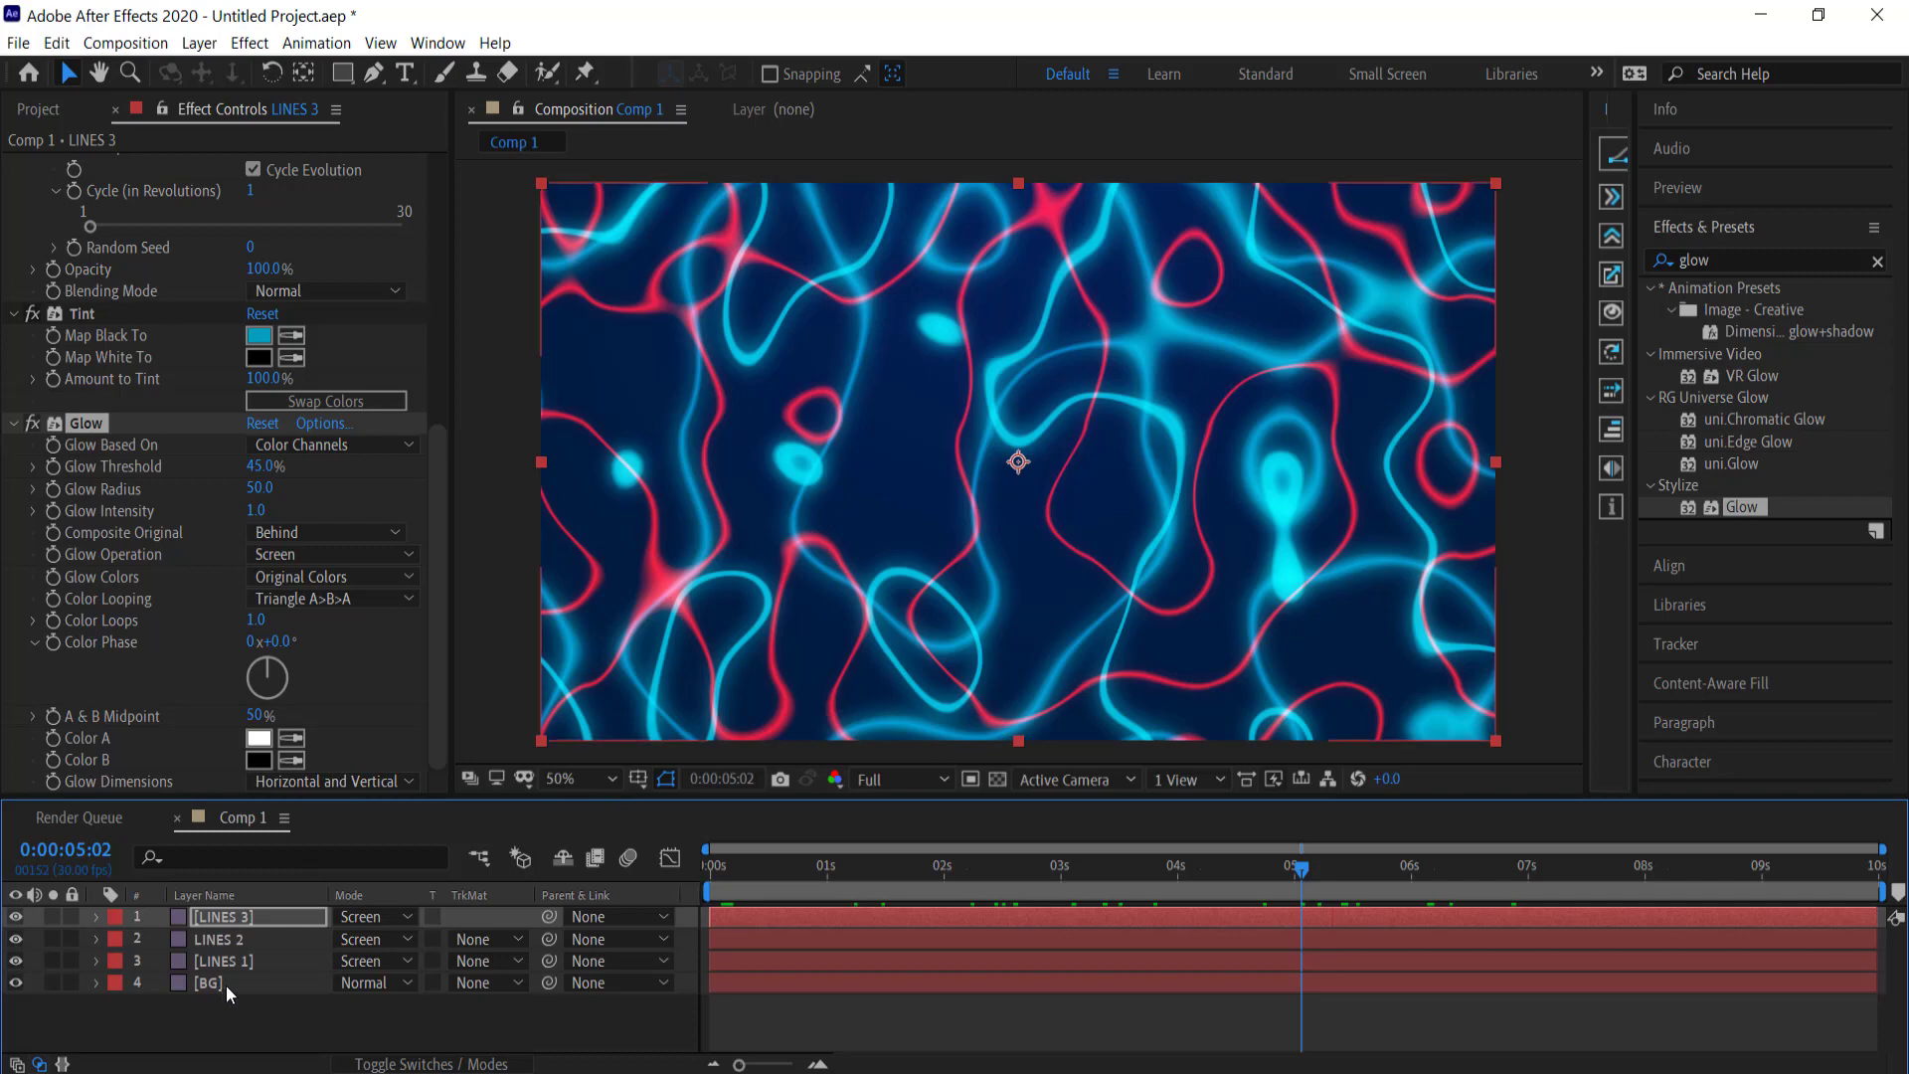
Step: Create a new adjustment layer above all the other layers in Comp 1
{"action": "right_click", "coordinate": [469, 1007]}
{"action": "mouse_move", "coordinate": [582, 767]}
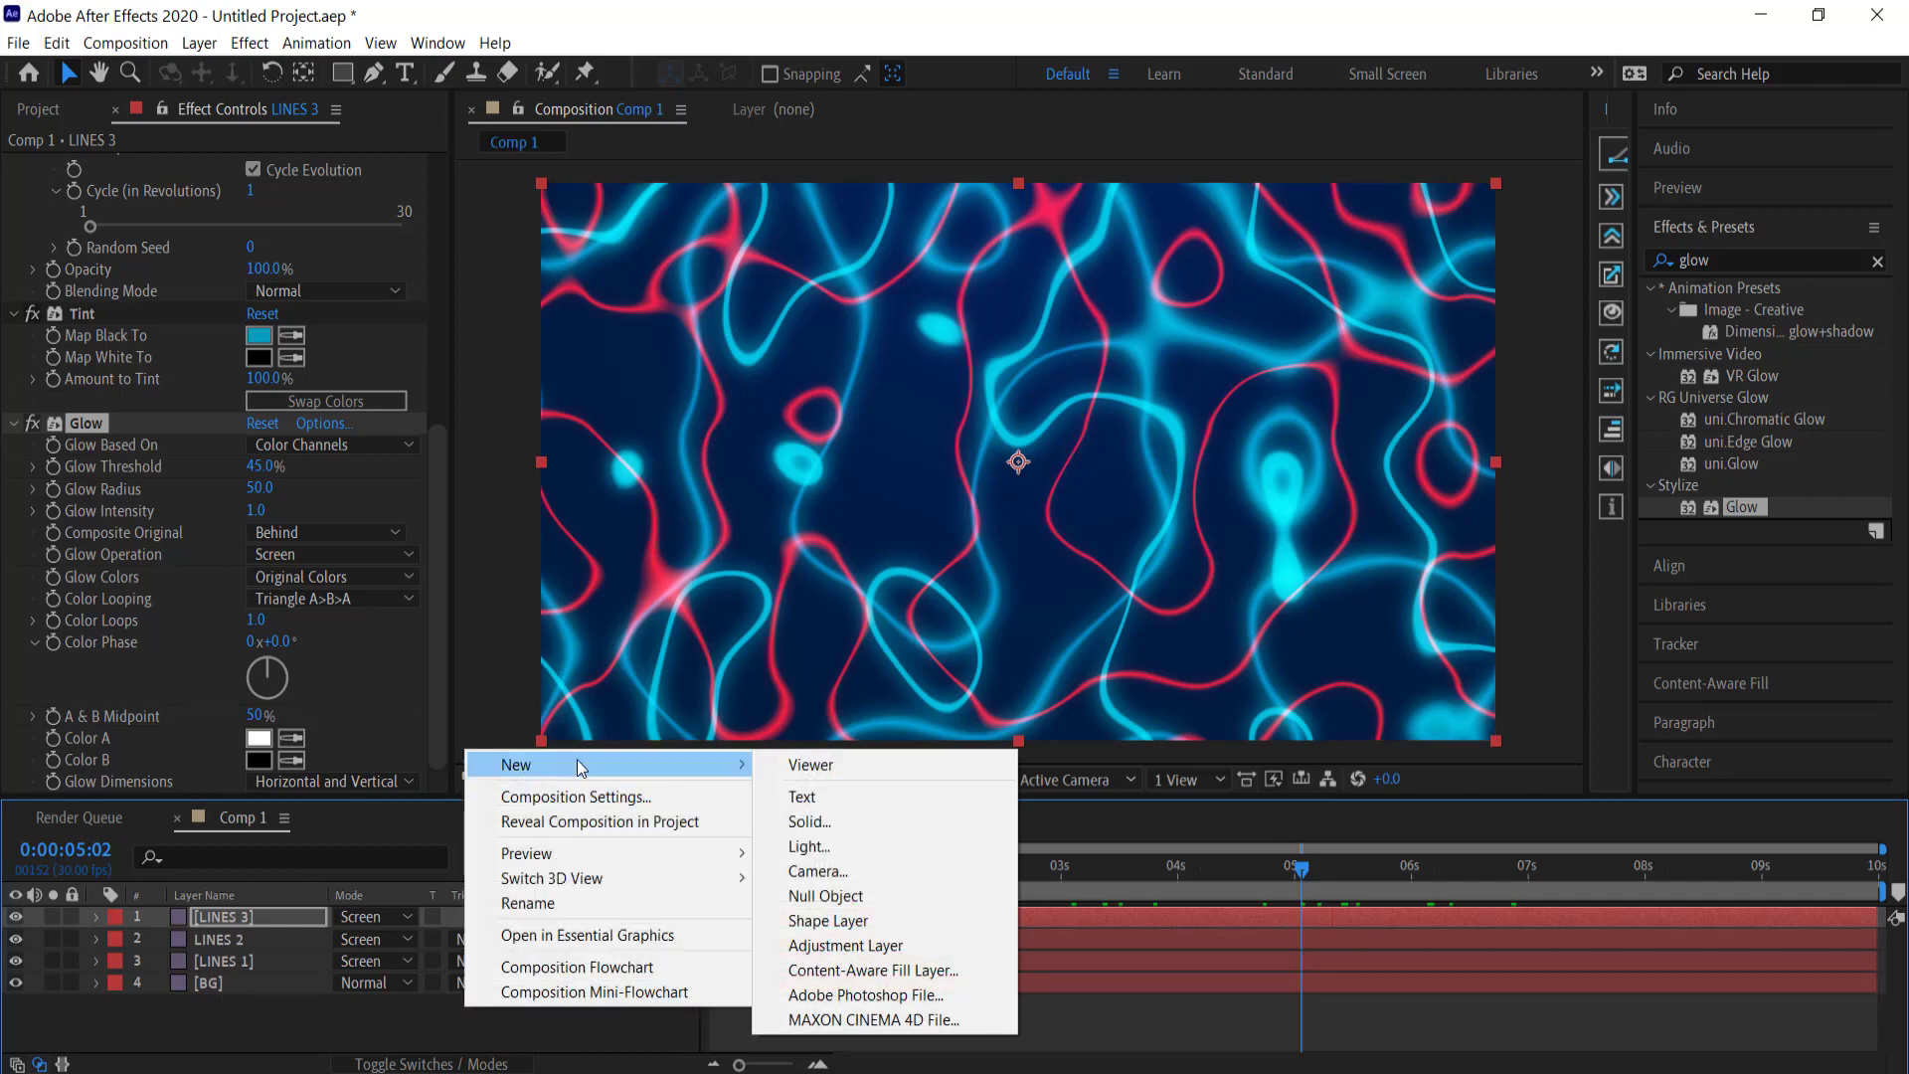
{"action": "left_click", "coordinate": [886, 939]}
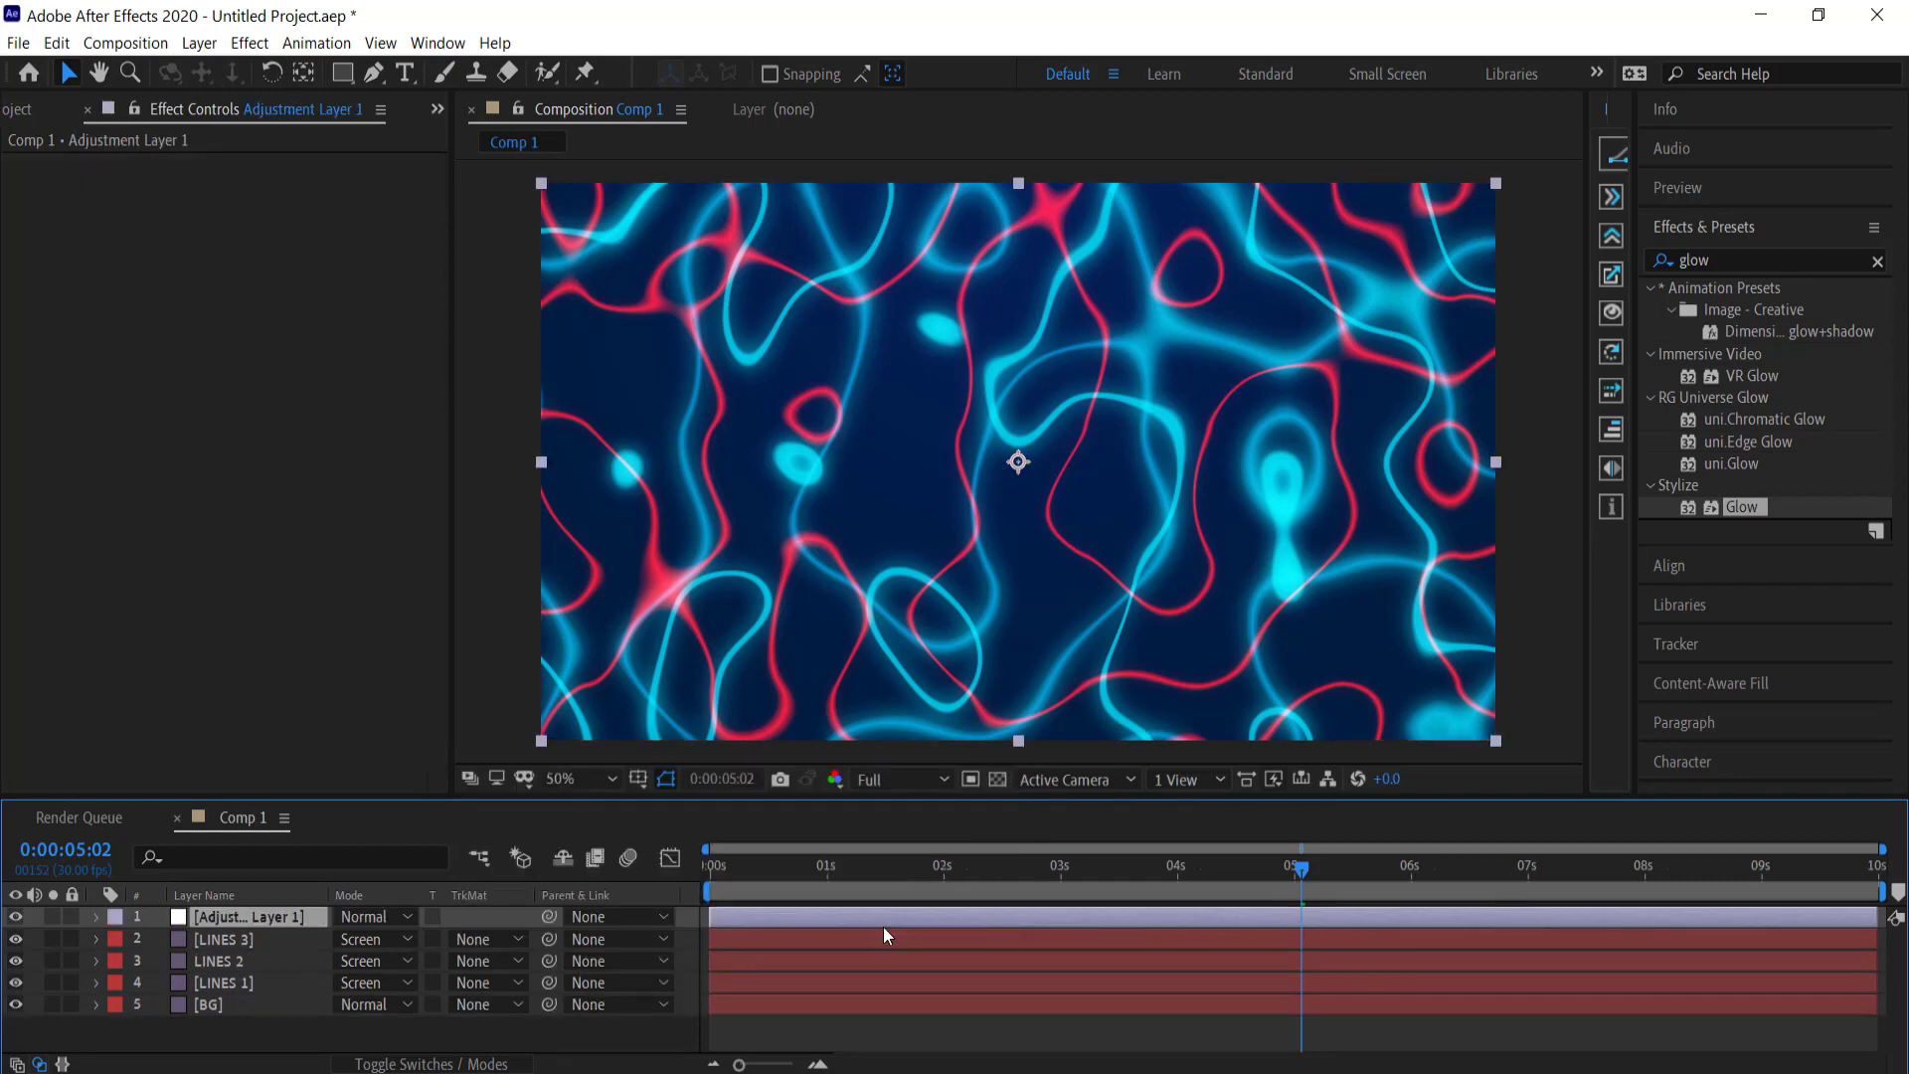
Step: Find the Distort Turbulent Displace effect and apply it to the adjustment layer
{"action": "left_click", "coordinate": [1734, 259]}
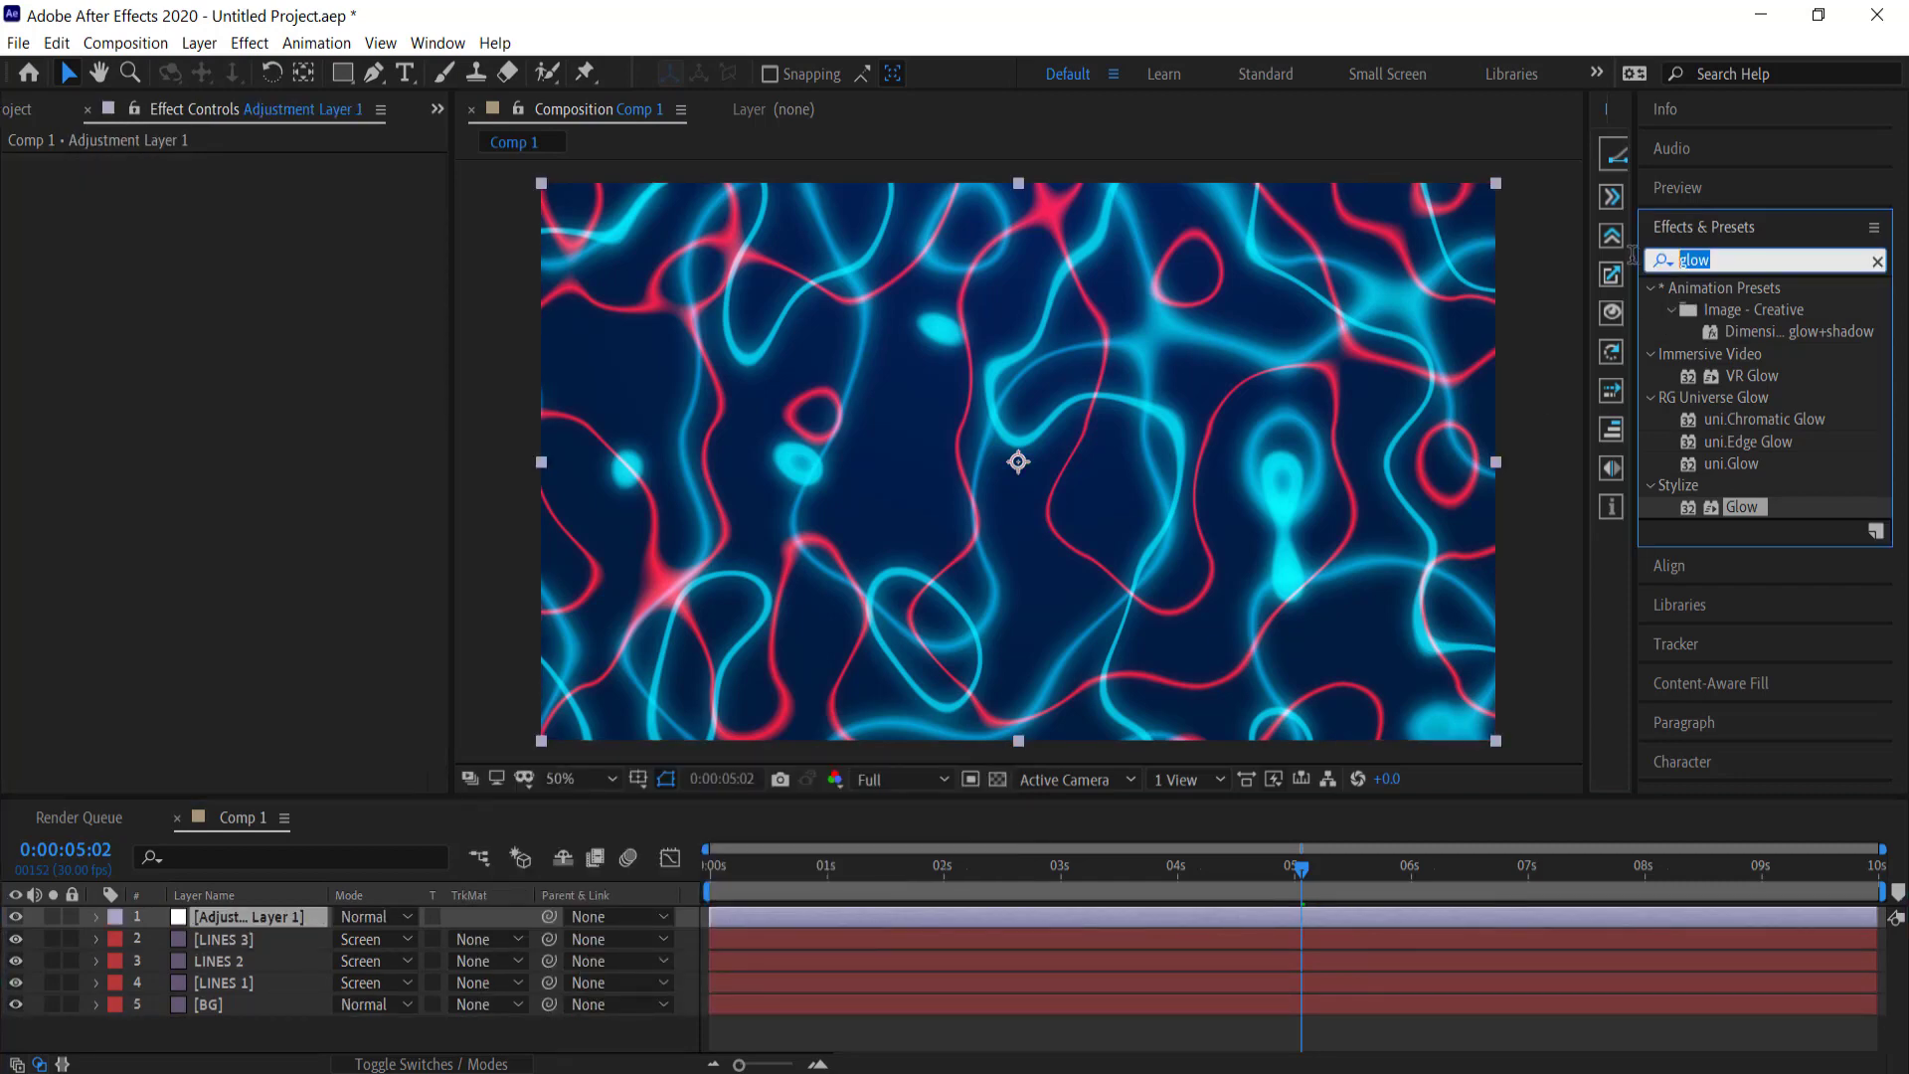
{"action": "type", "text": "tub"}
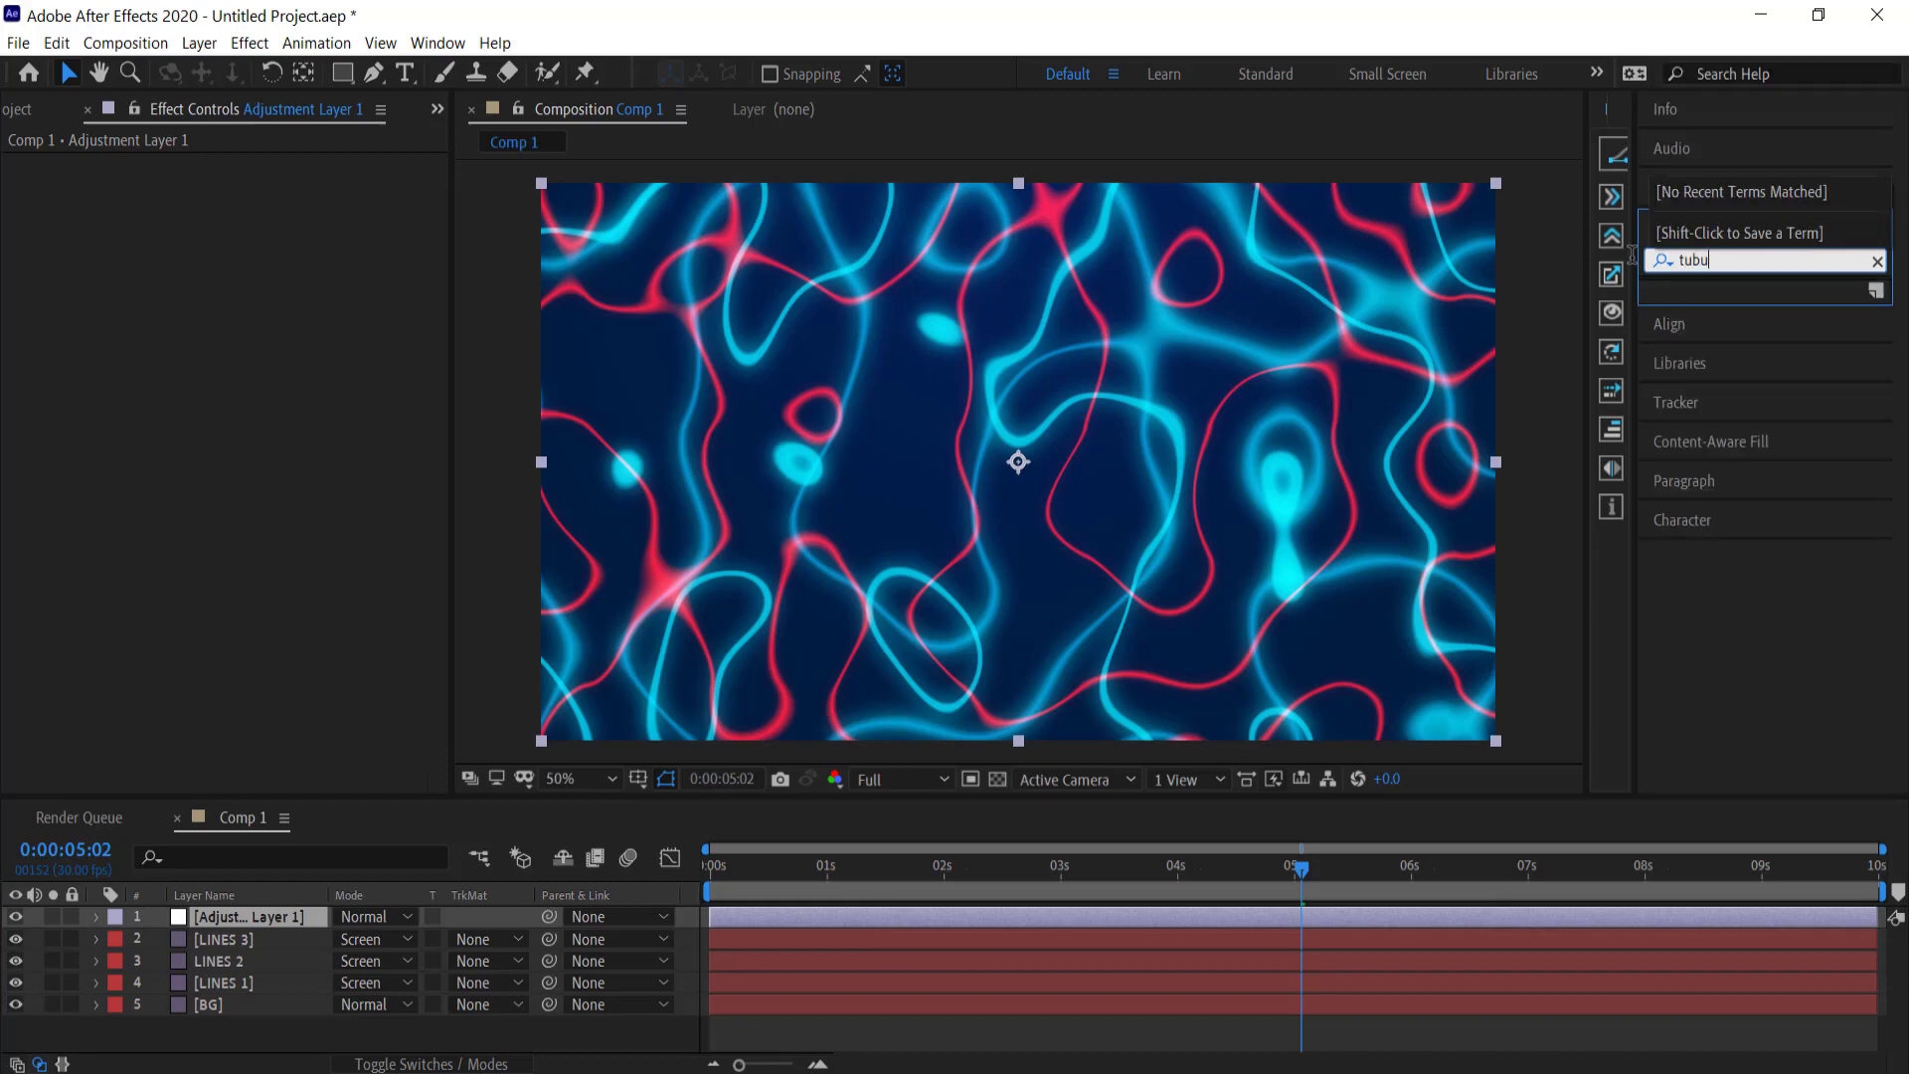
{"action": "type", "text": "u"}
{"action": "key", "text": "BackSpace"}
{"action": "key", "text": "BackSpace"}
{"action": "type", "text": "rb"}
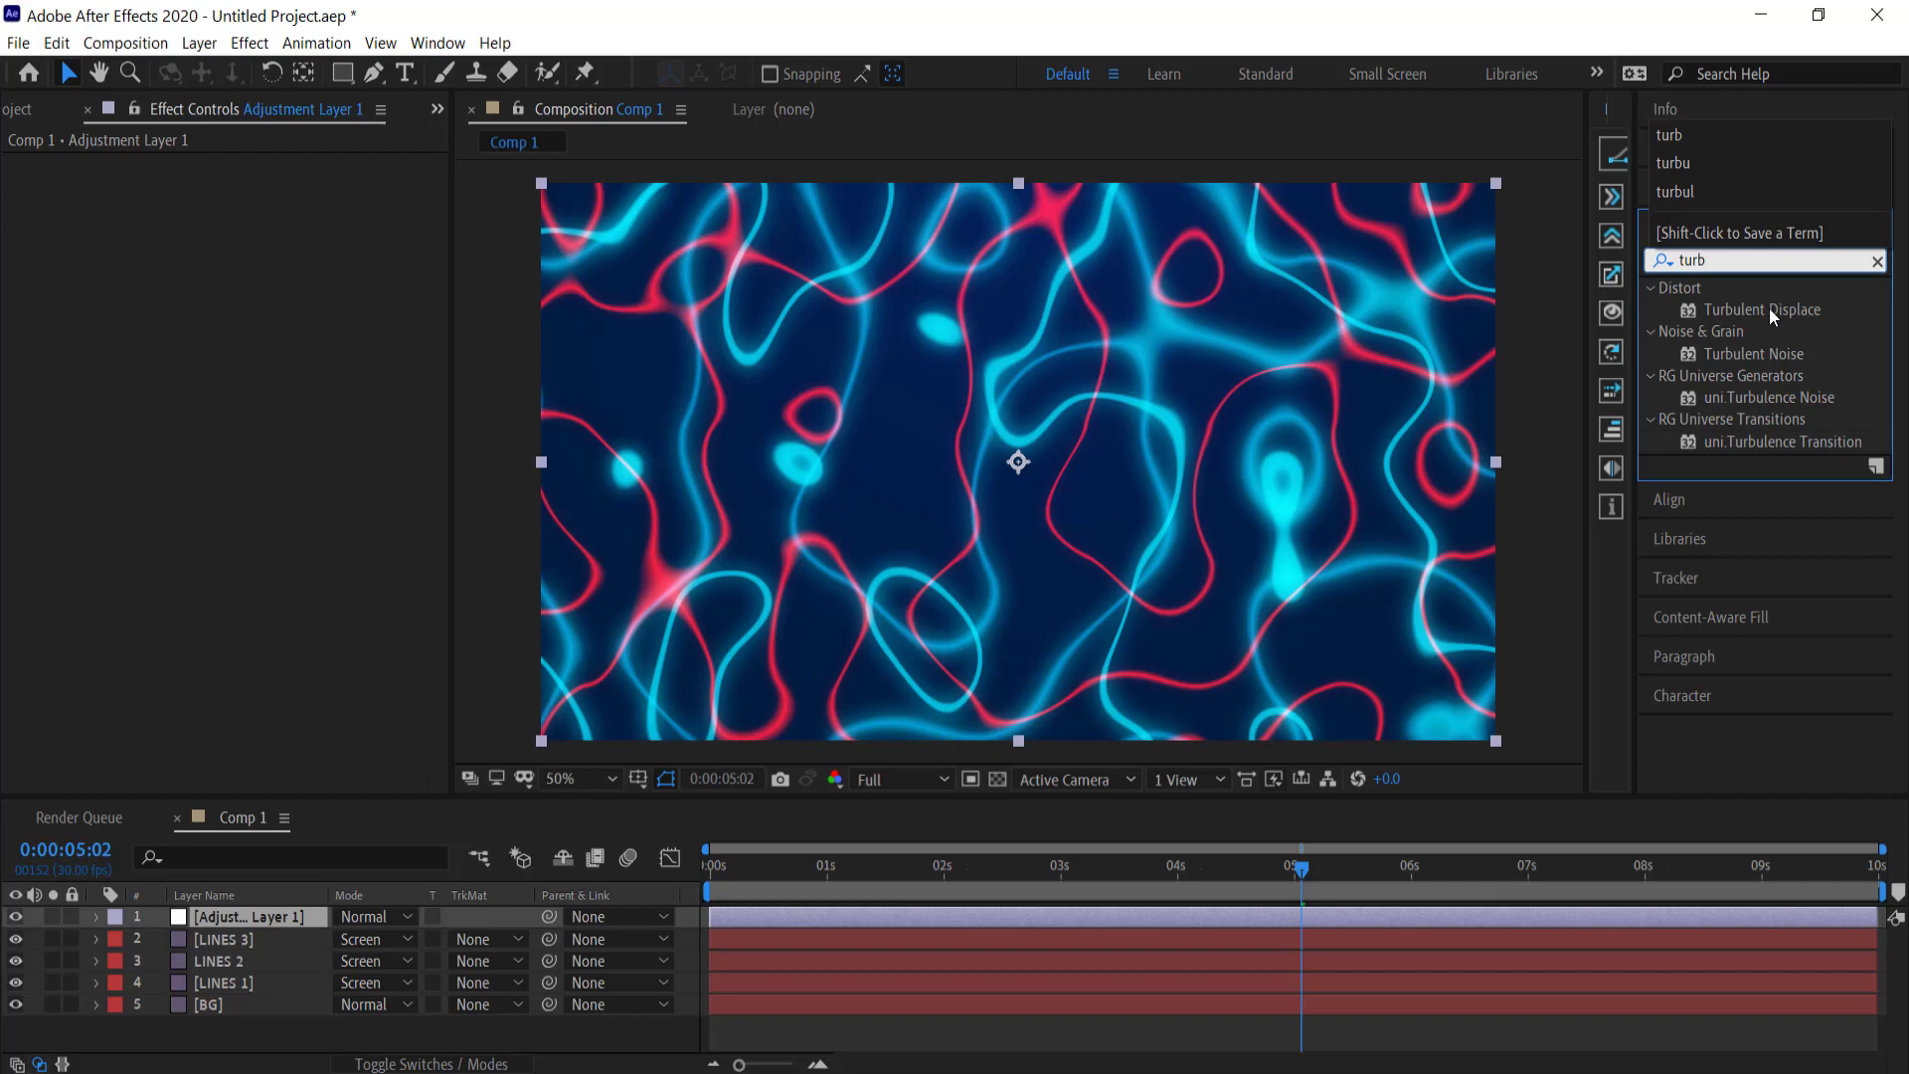
{"action": "double_click", "coordinate": [1768, 308]}
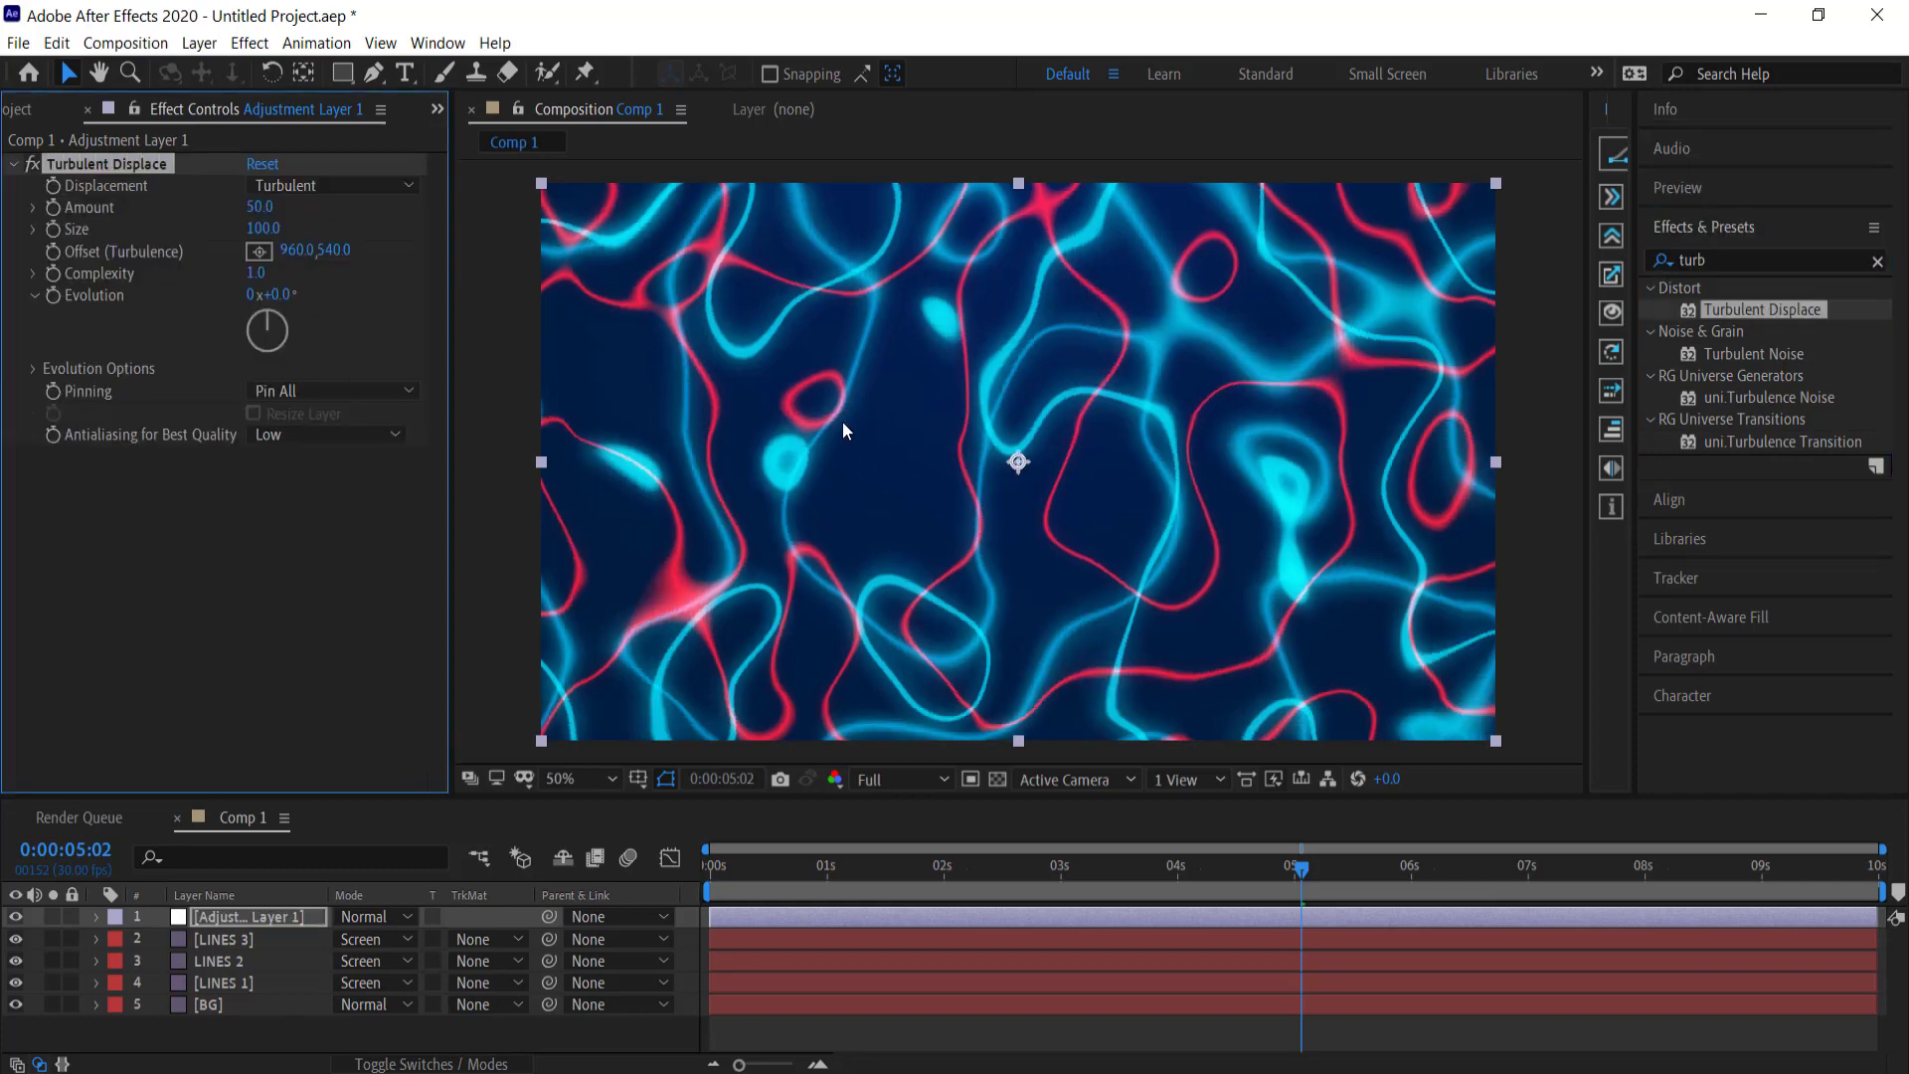
Step: Set the Turbulent Displace amount on the adjustment layer to 150
{"action": "left_click", "coordinate": [256, 208]}
{"action": "type", "text": "150"}
{"action": "key", "text": "Return"}
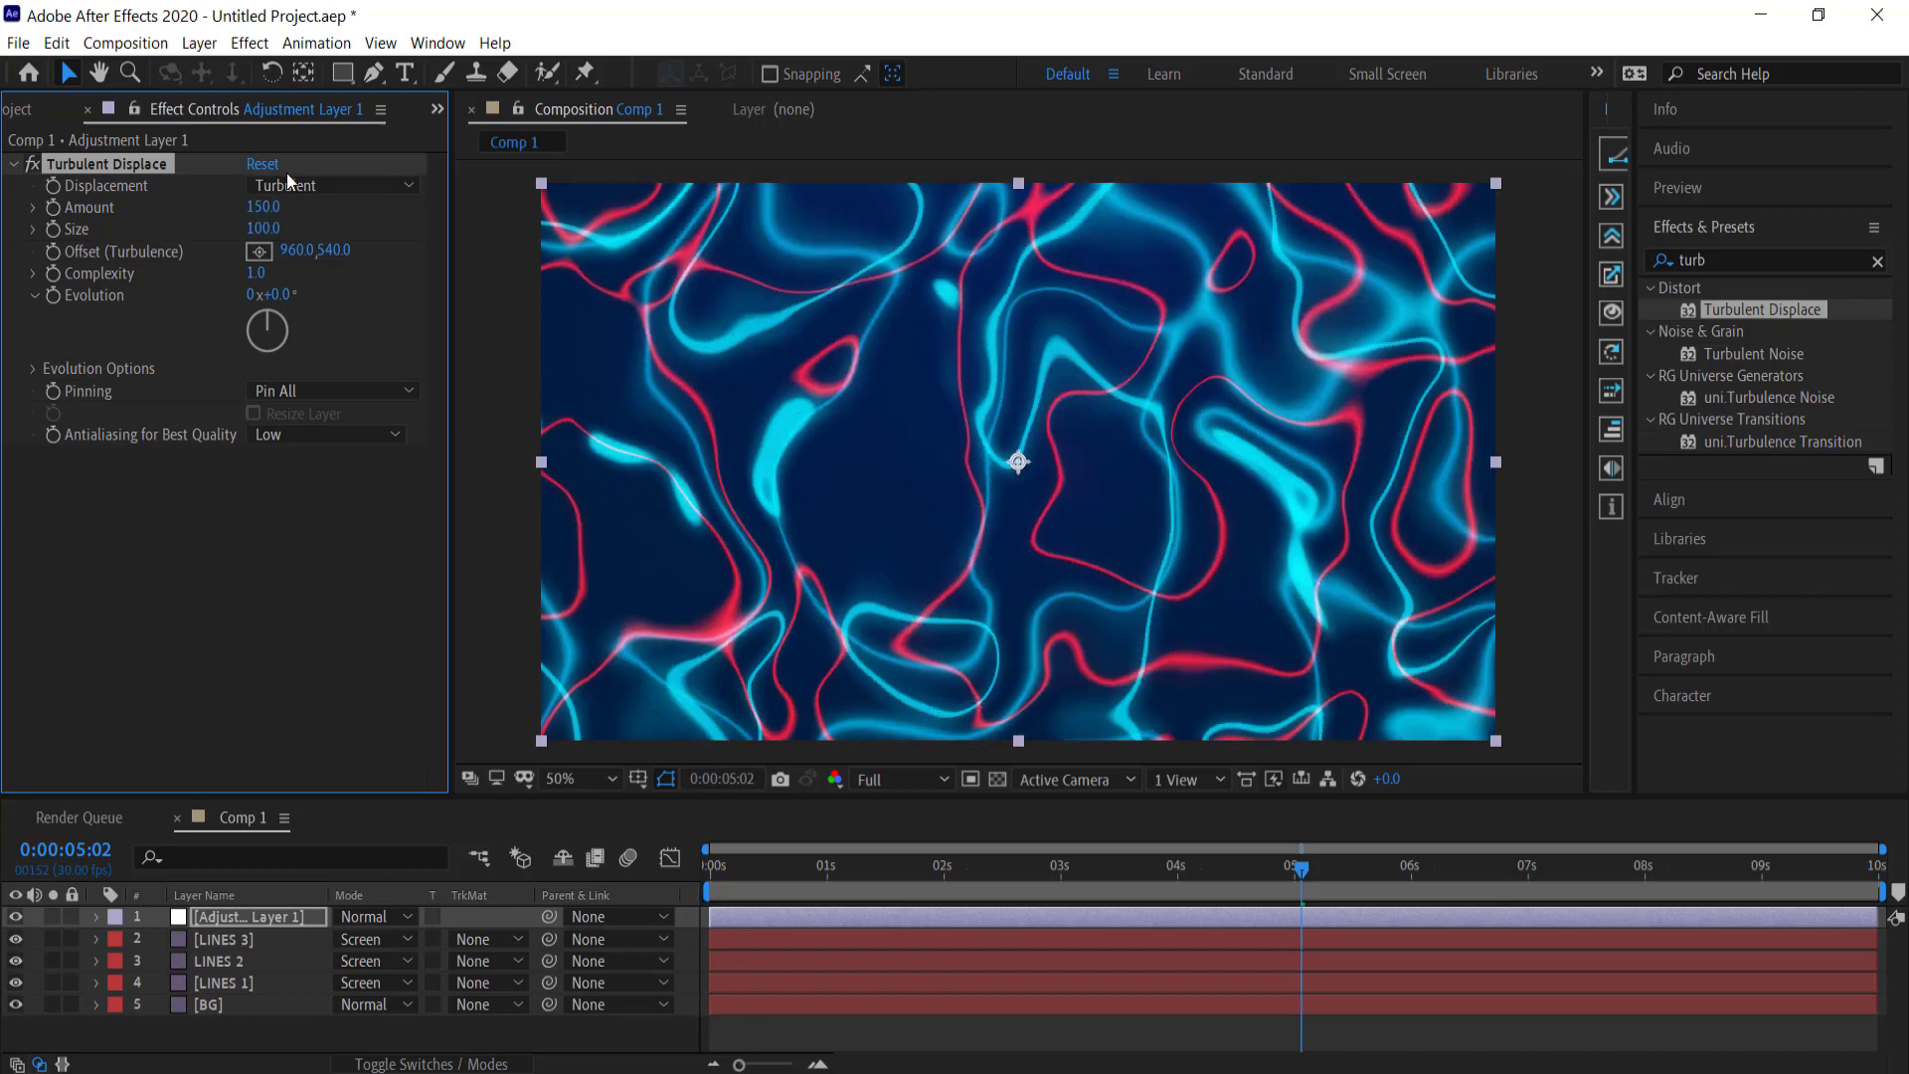
Step: Set the Turbulent Displace displacement type to Bulge Smoother and its size to 110
{"action": "left_click", "coordinate": [303, 189]}
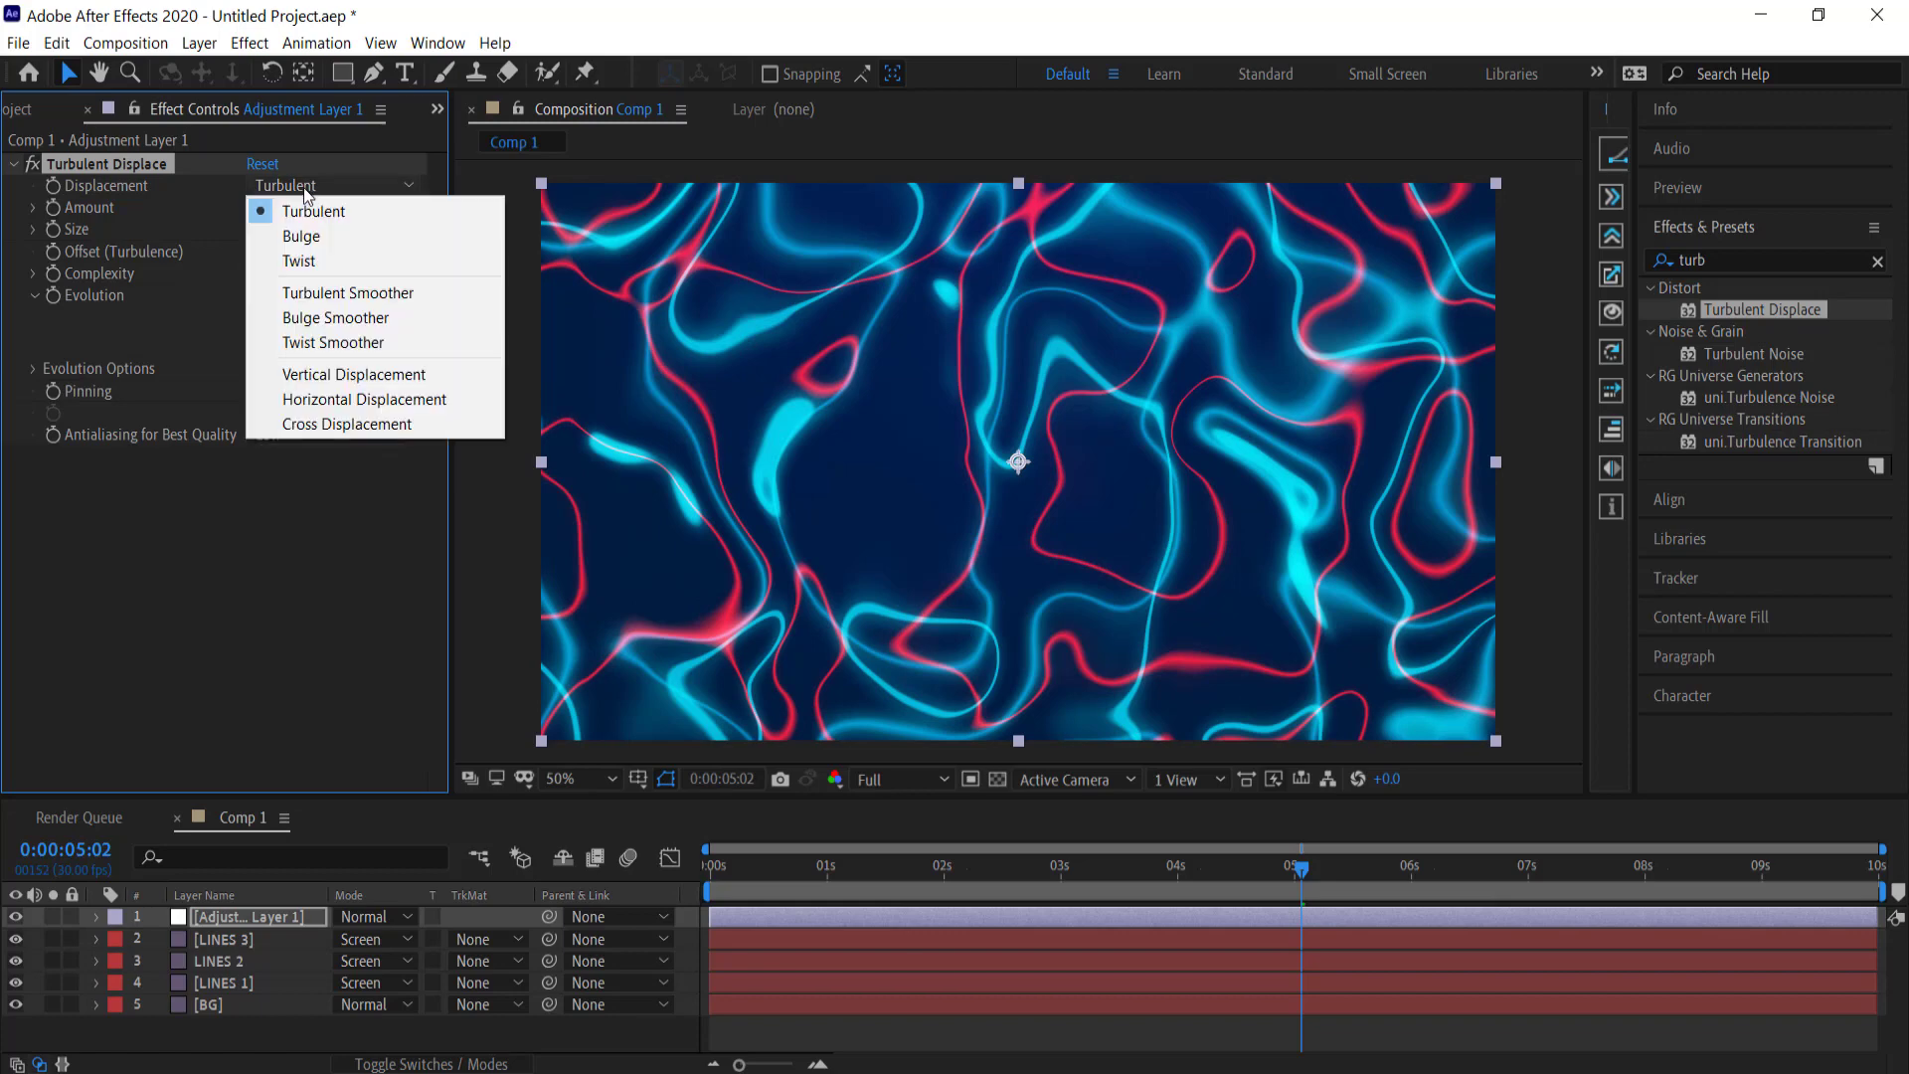
{"action": "left_click", "coordinate": [376, 317]}
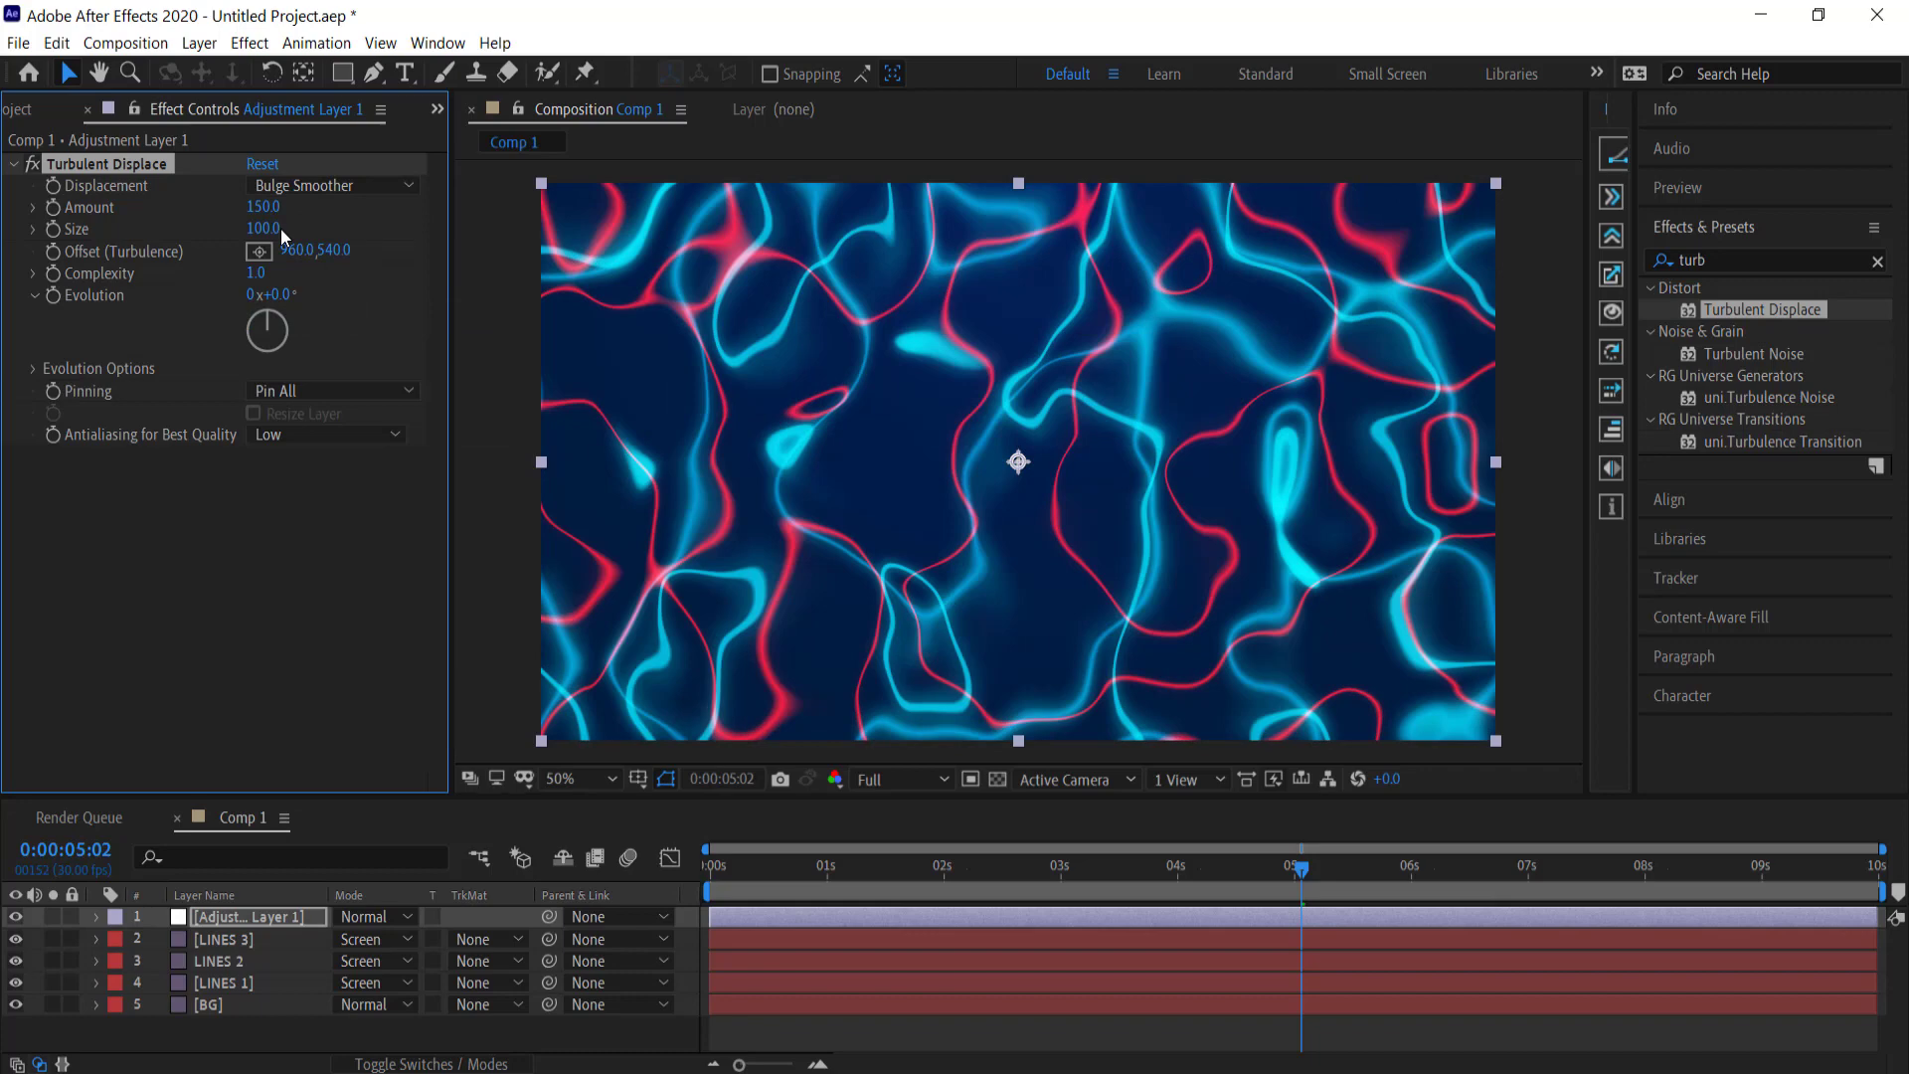
{"action": "left_click_drag", "start_coordinate": [281, 229], "coordinate": [264, 231]}
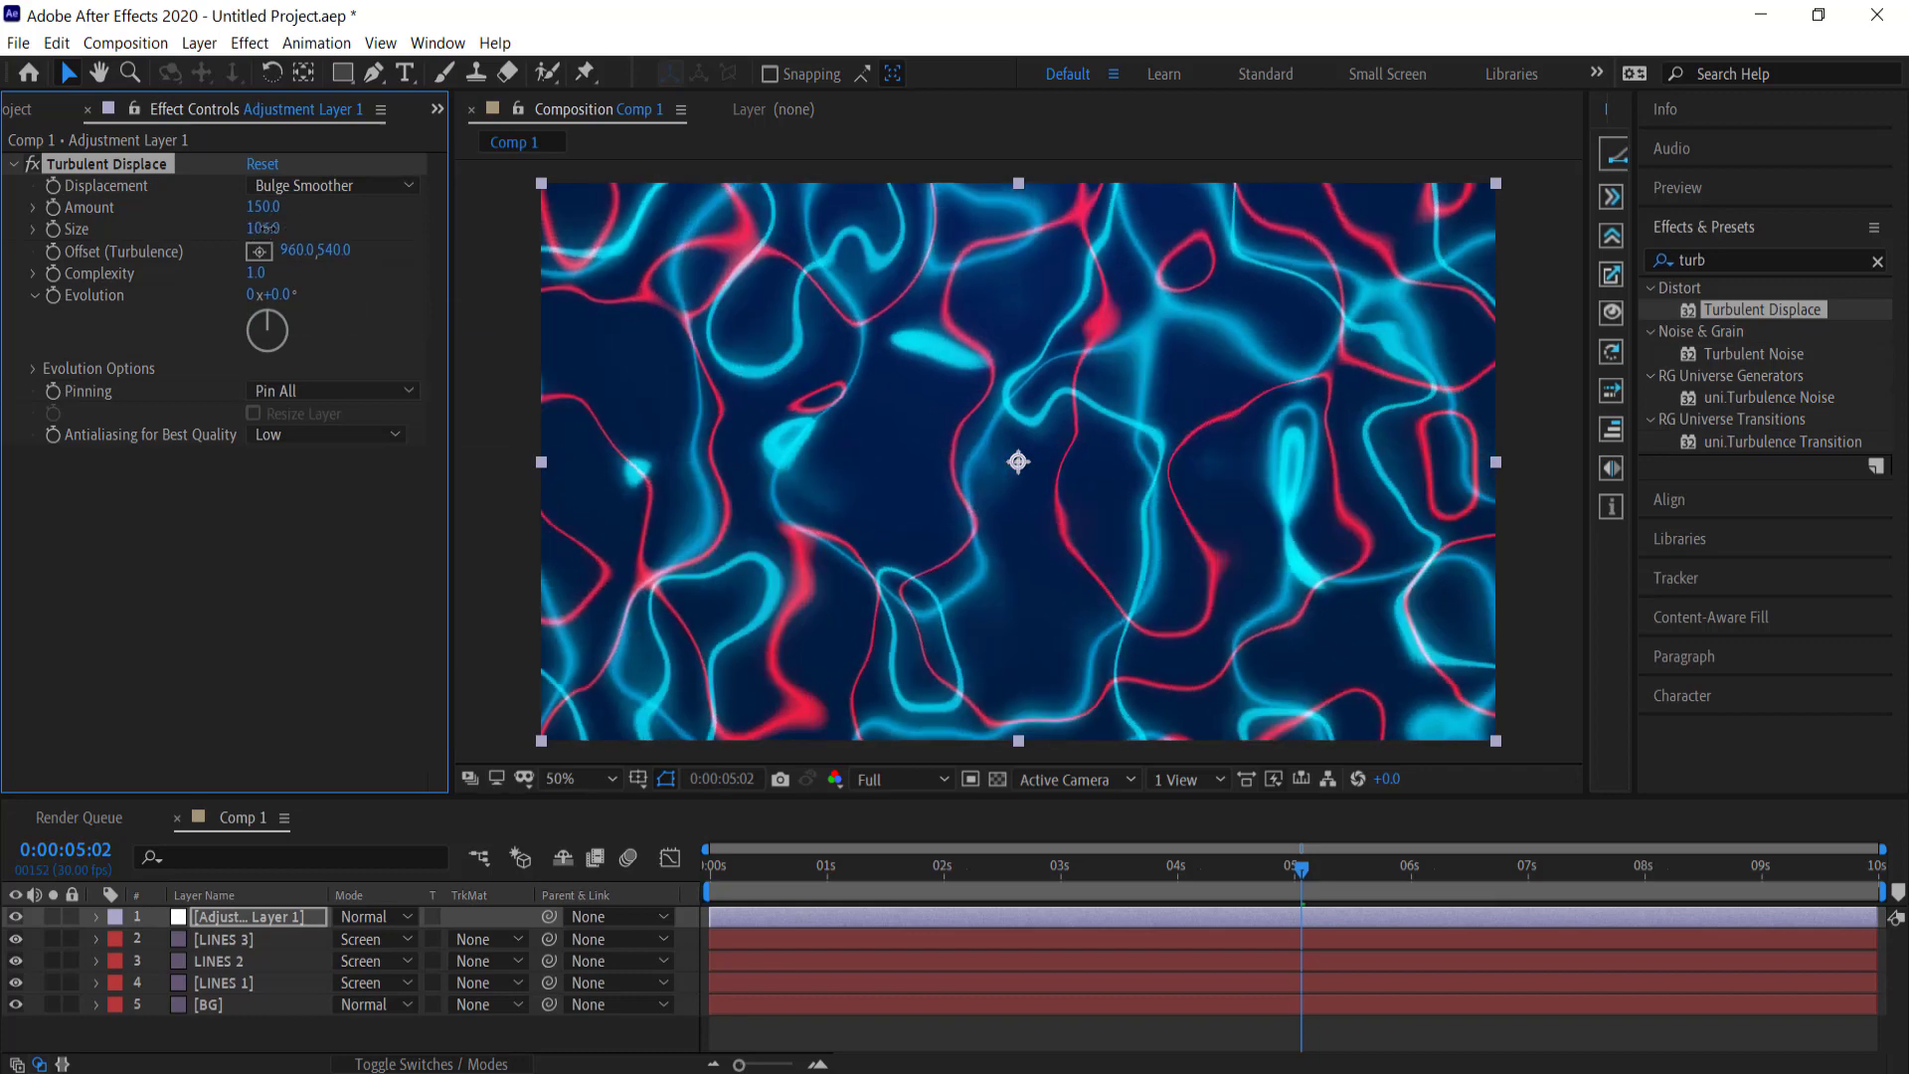
{"action": "left_click", "coordinate": [260, 230]}
{"action": "key", "text": "BackSpace"}
{"action": "key", "text": "Return"}
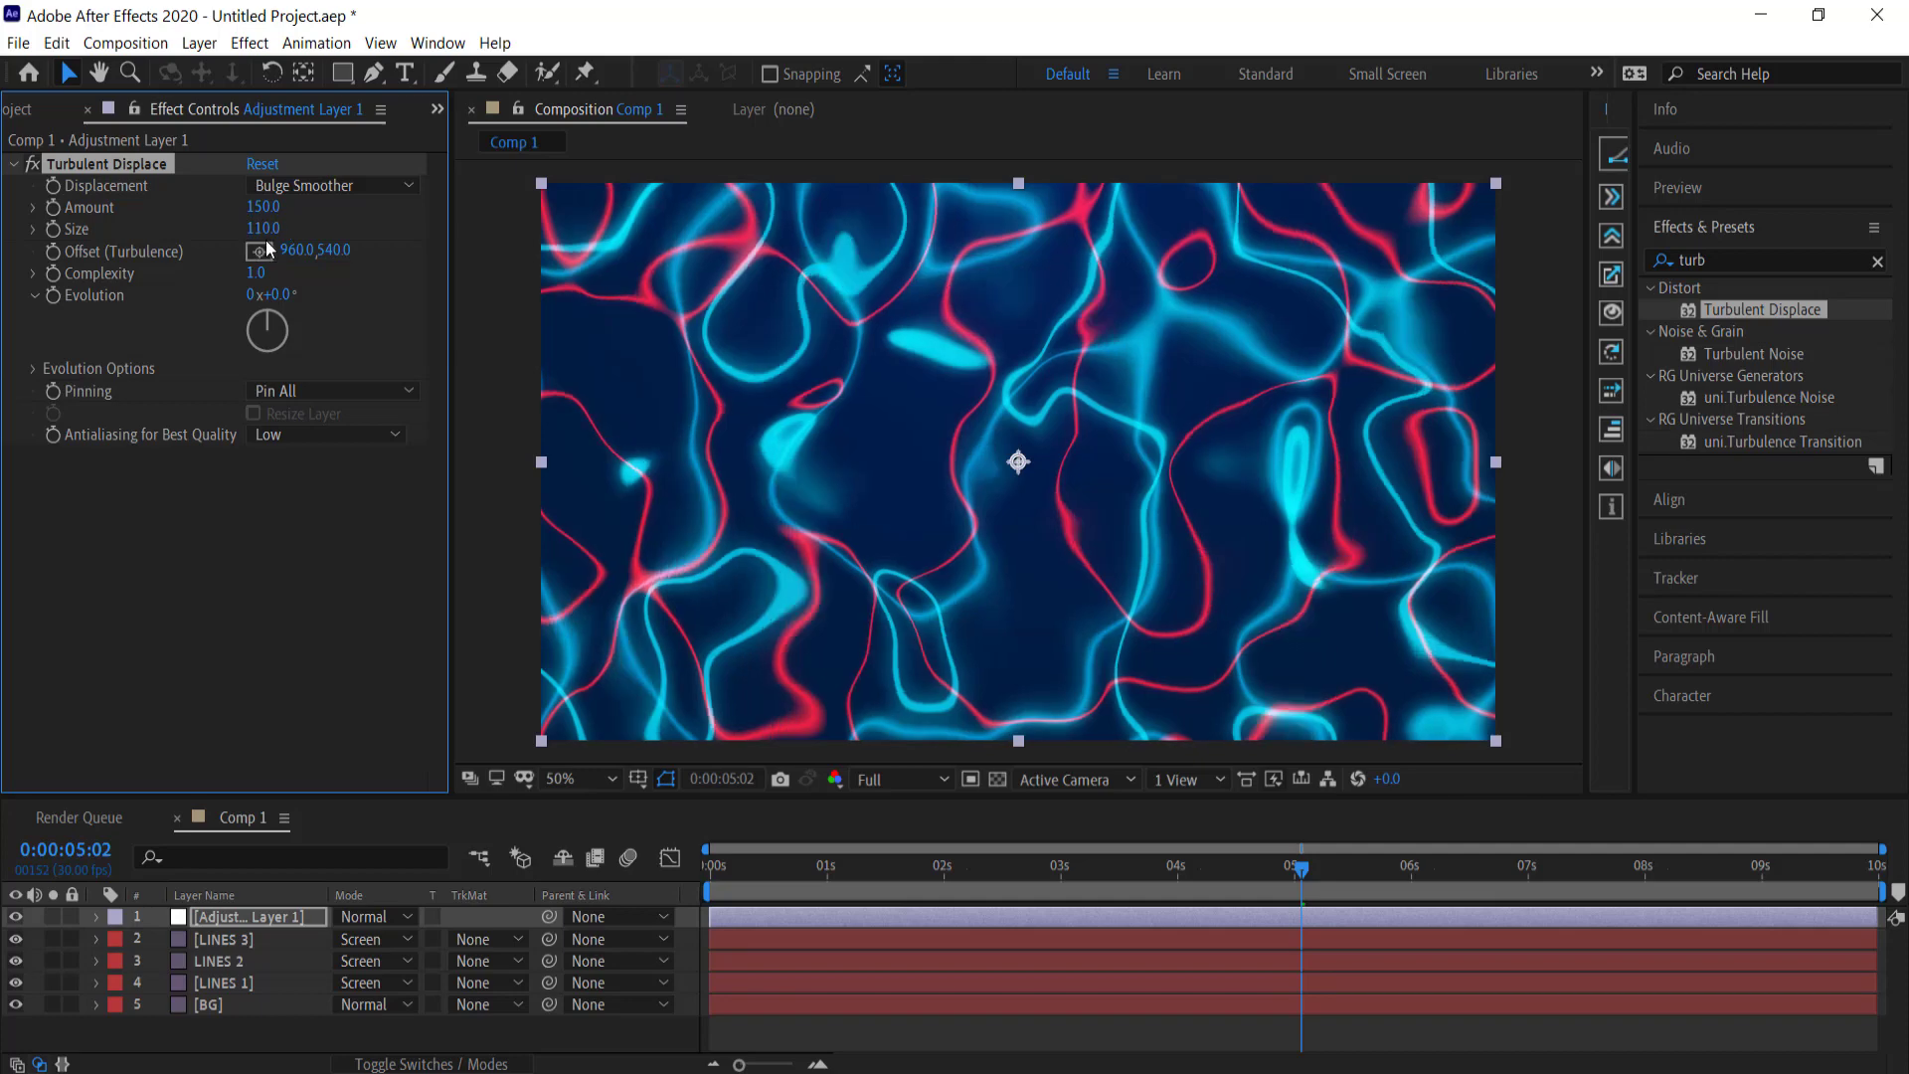
Step: Enable Cycle Evolution and keyframe the Turbulent Displace evolution from 0 at 0:00:00:00 to 1 revolution at 0:00:09:29
{"action": "left_click", "coordinate": [34, 368]}
{"action": "left_click", "coordinate": [253, 391]}
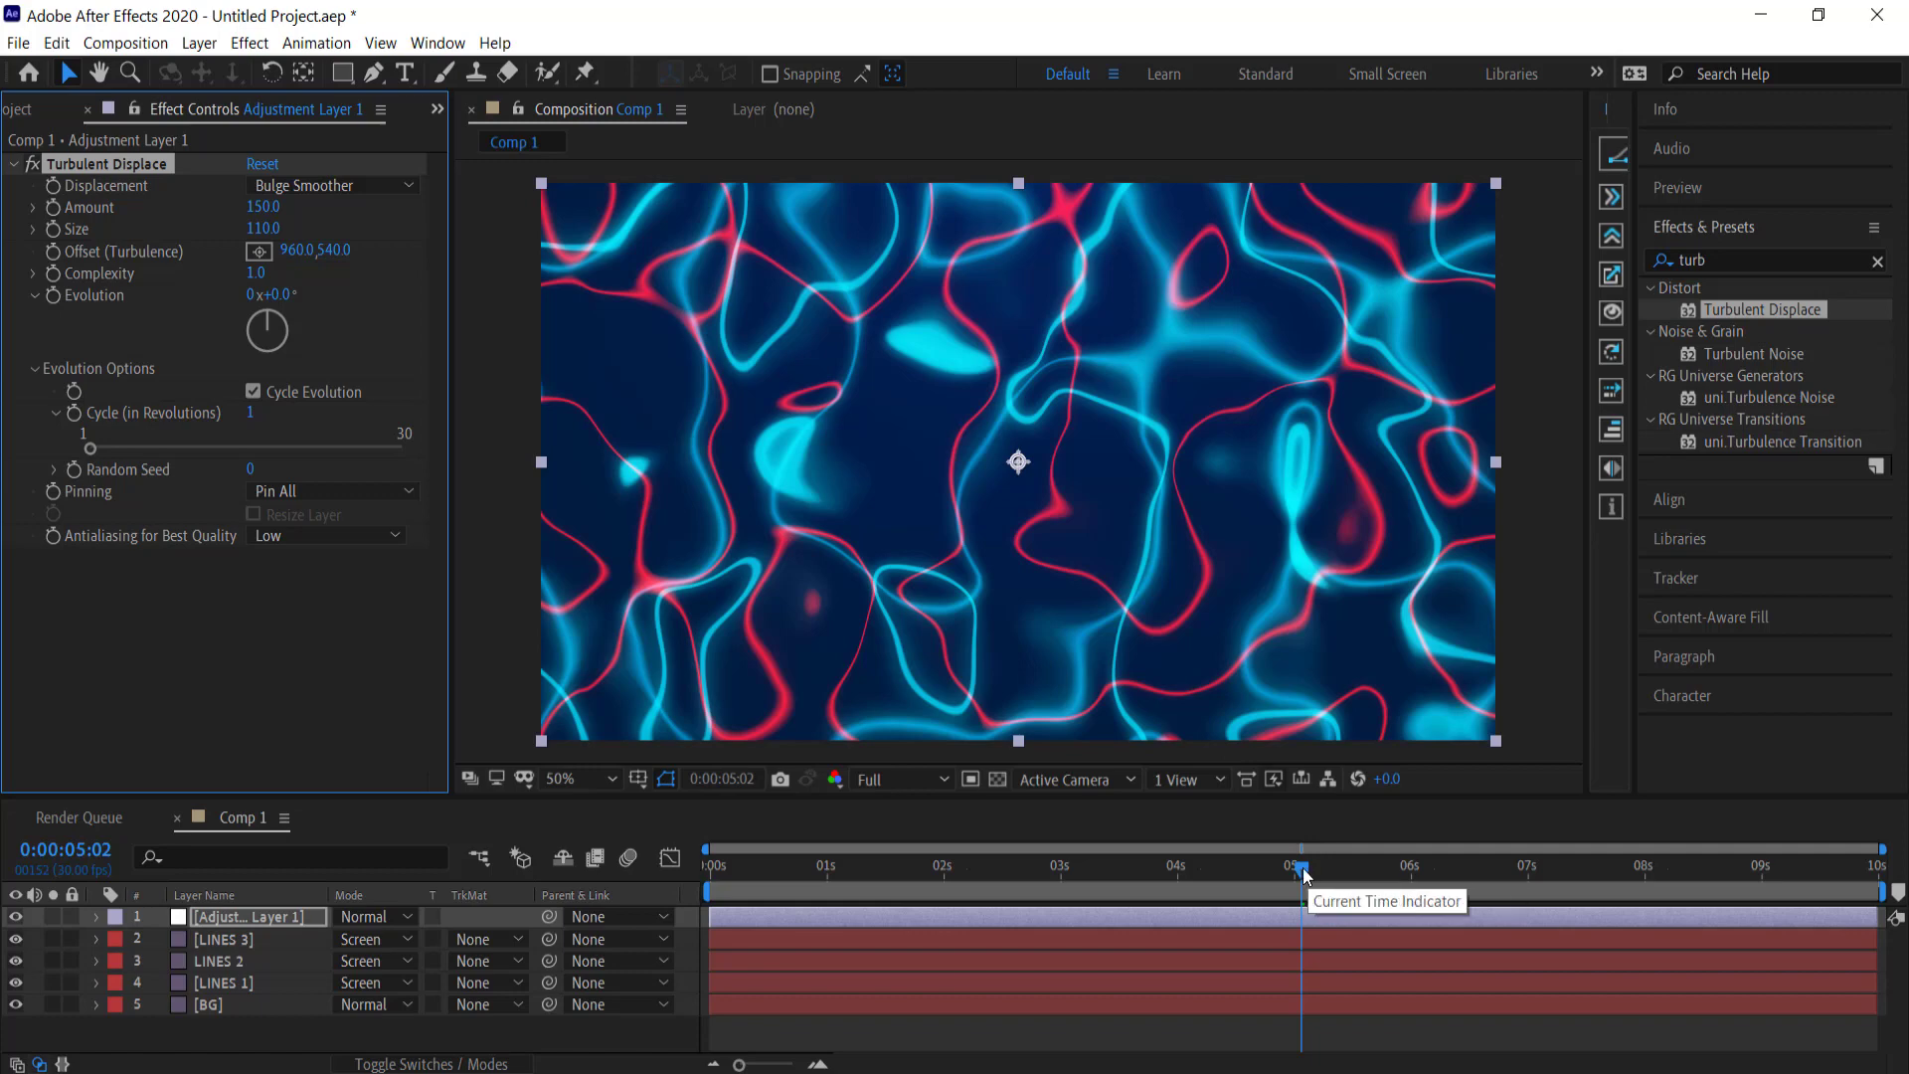
{"action": "left_click_drag", "start_coordinate": [1302, 871], "coordinate": [658, 865]}
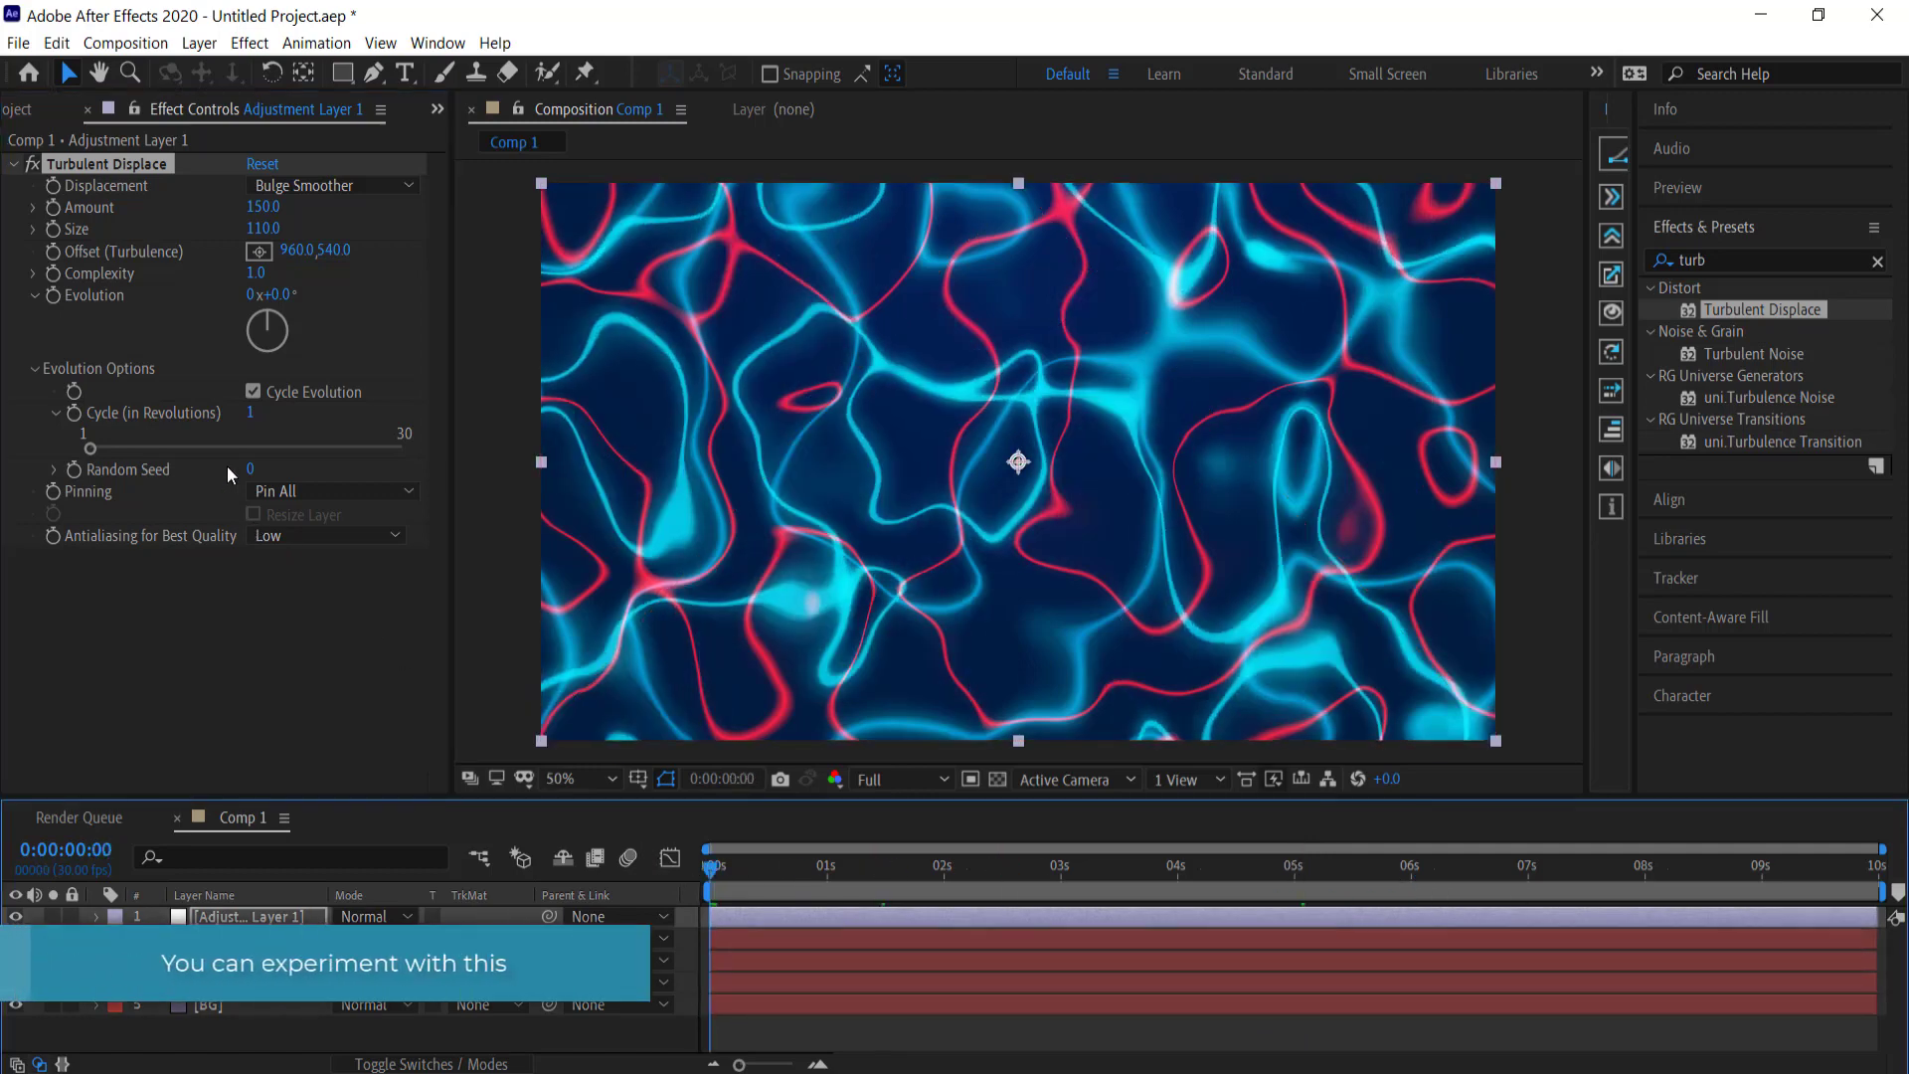
{"action": "left_click", "coordinate": [51, 295]}
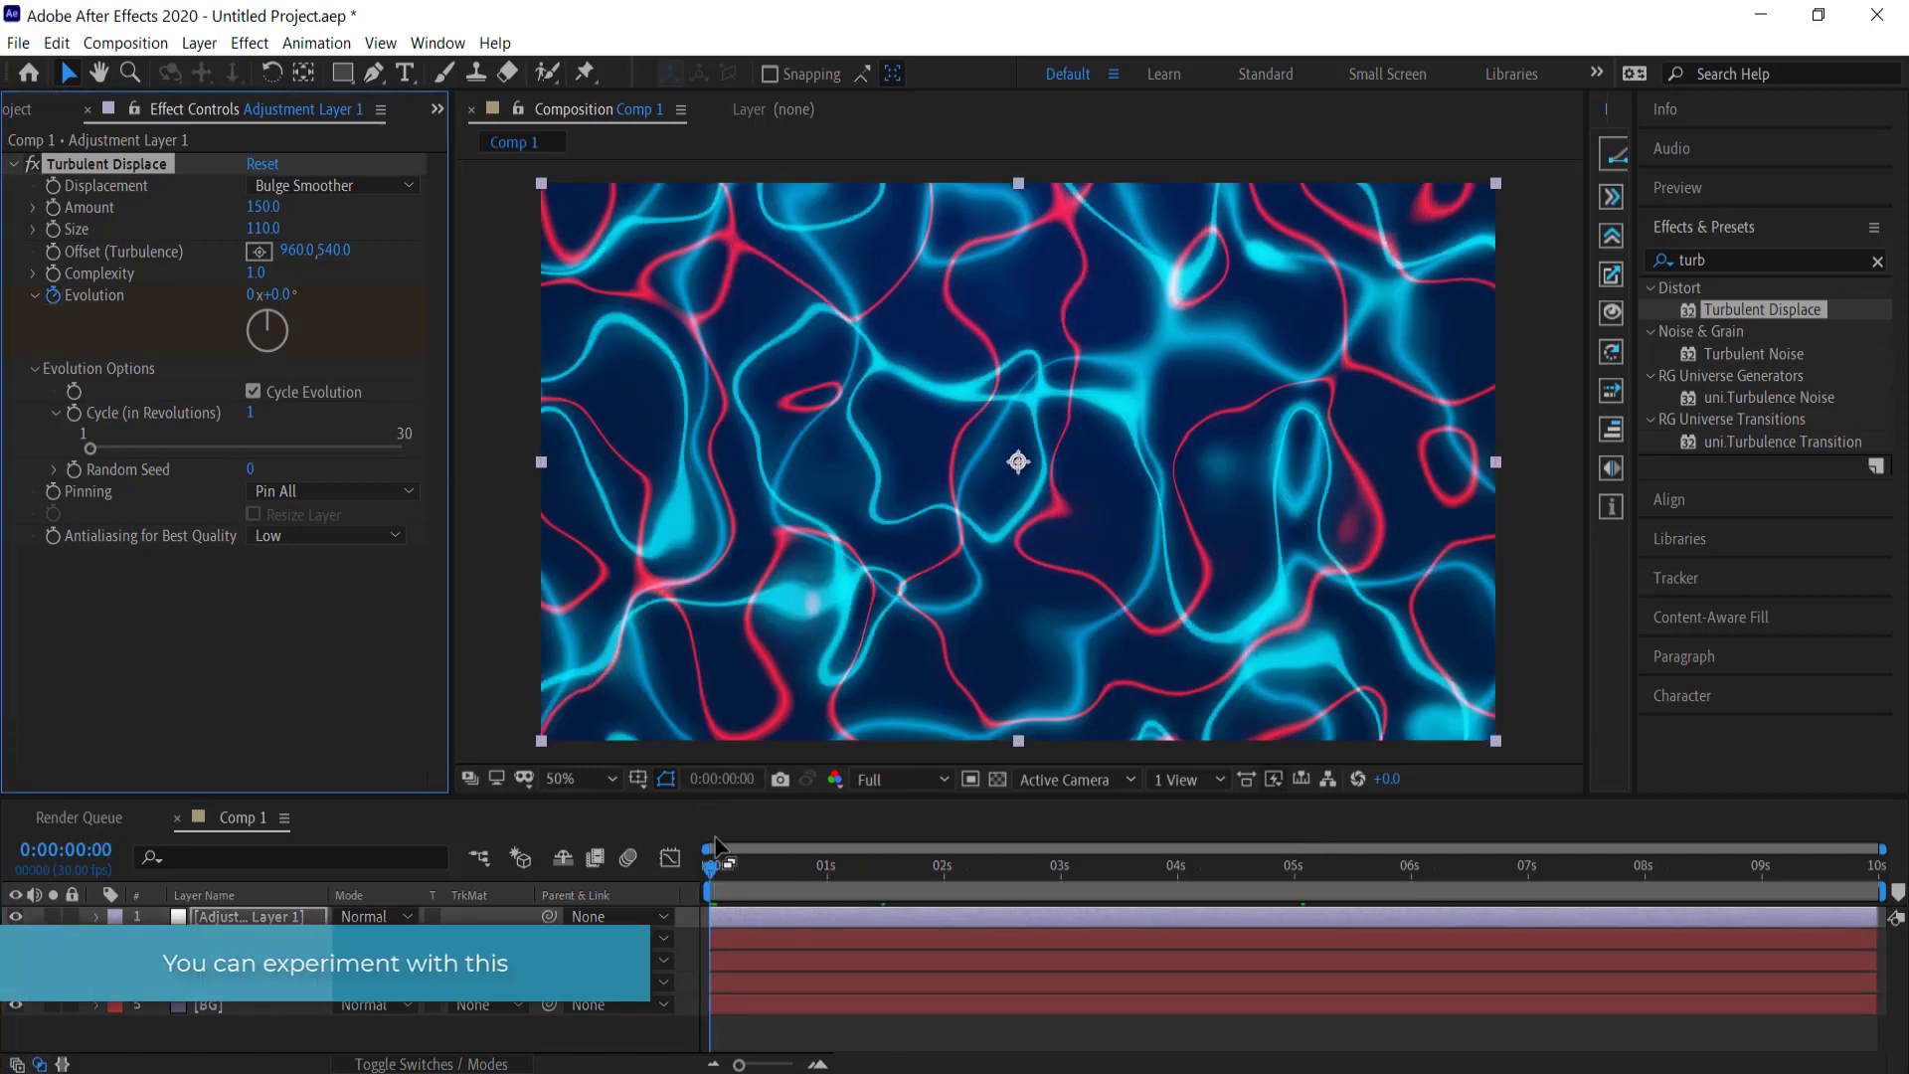
{"action": "left_click_drag", "start_coordinate": [718, 875], "coordinate": [1874, 870]}
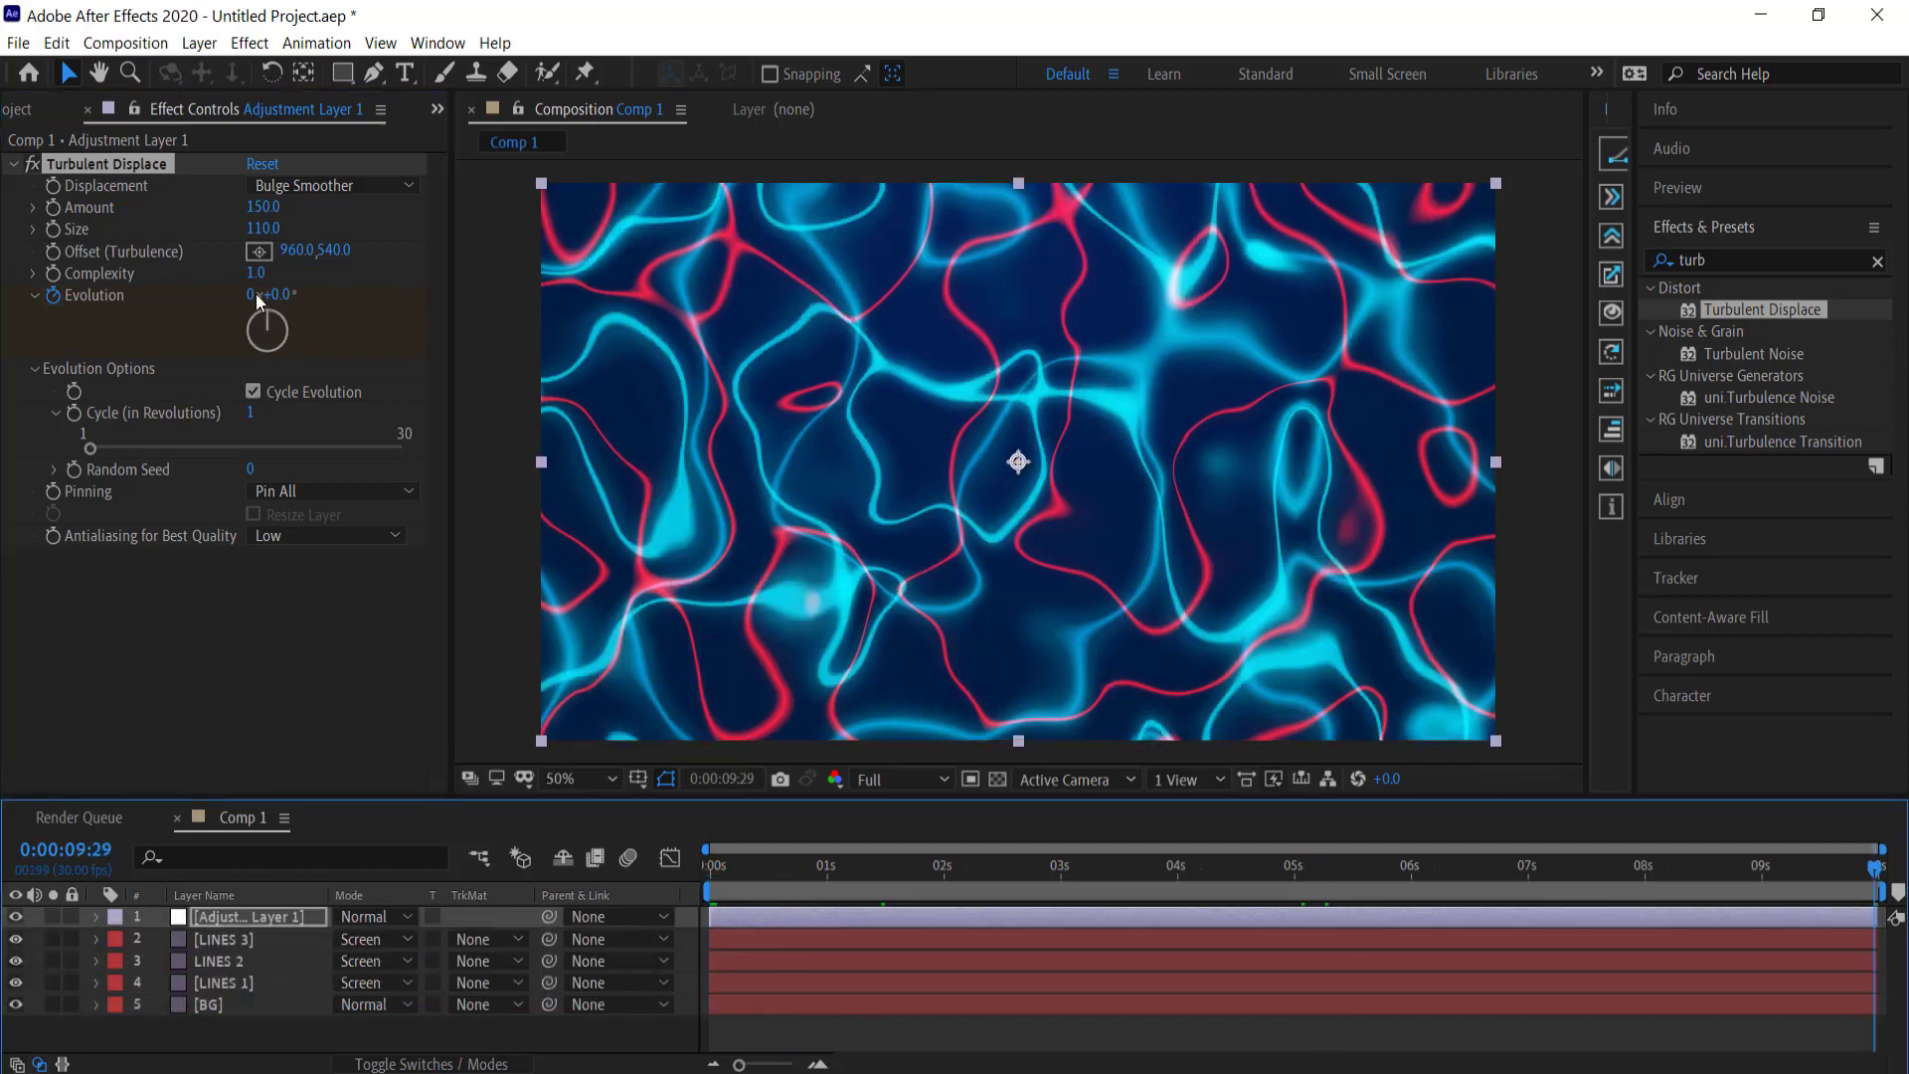
{"action": "left_click", "coordinate": [252, 294]}
{"action": "type", "text": "1"}
{"action": "key", "text": "Return"}
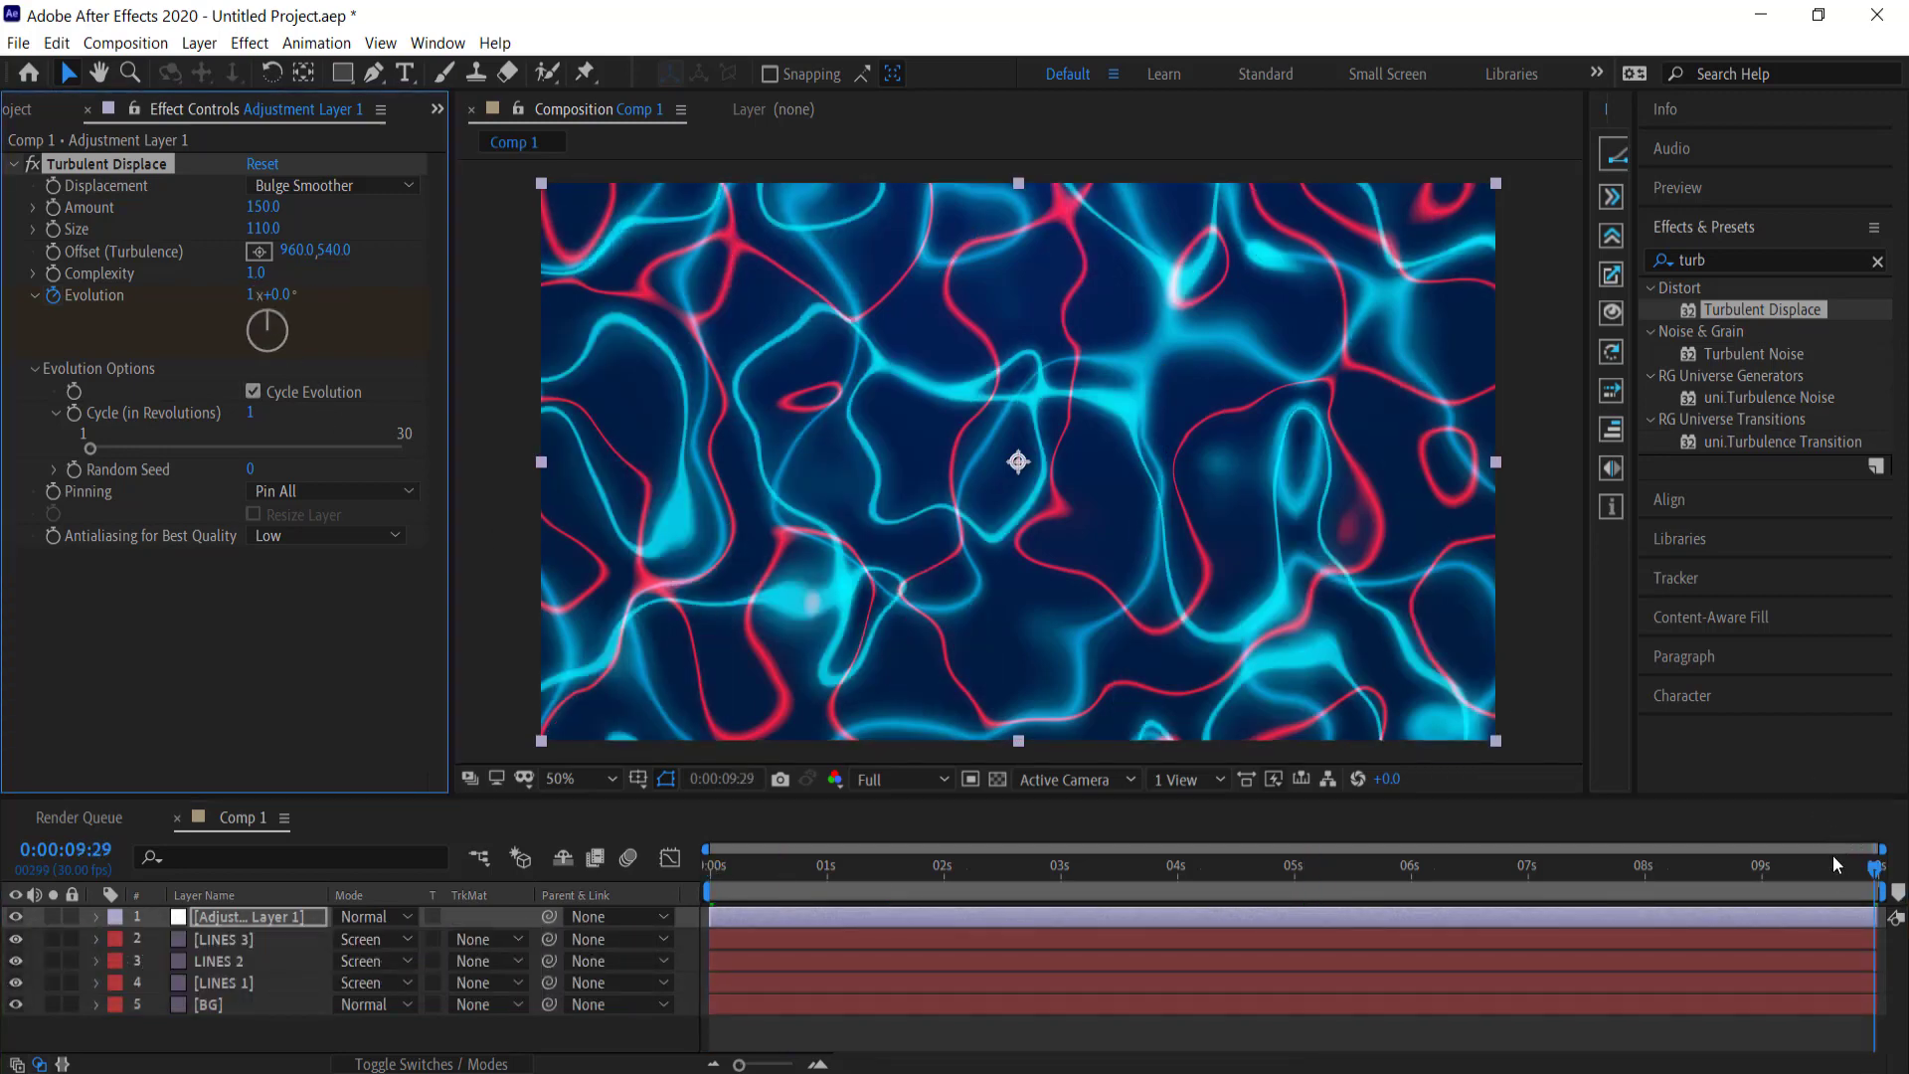
Step: Preview the animation from near the start at Quarter resolution, and restore the preview resolution to Full
{"action": "left_click_drag", "start_coordinate": [1874, 871], "coordinate": [813, 825]}
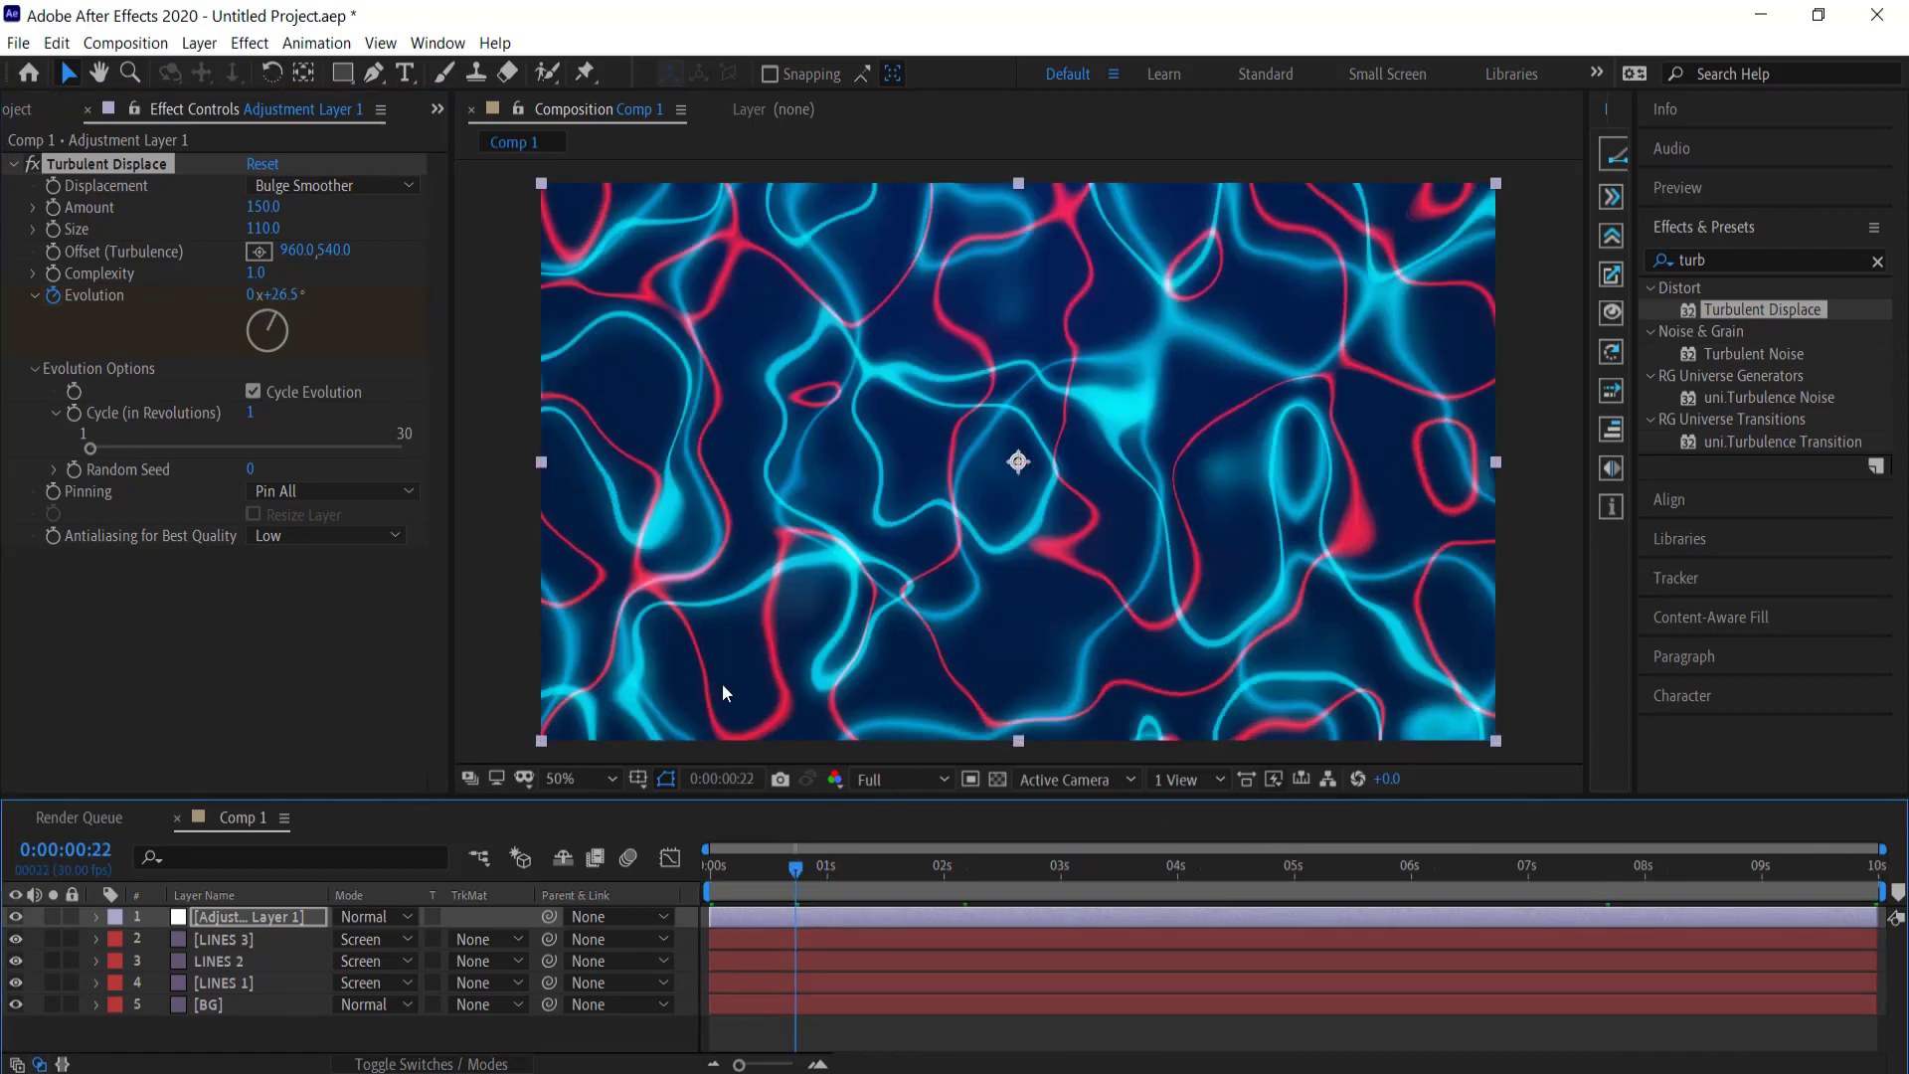
{"action": "left_click", "coordinate": [910, 783]}
{"action": "left_click", "coordinate": [915, 913]}
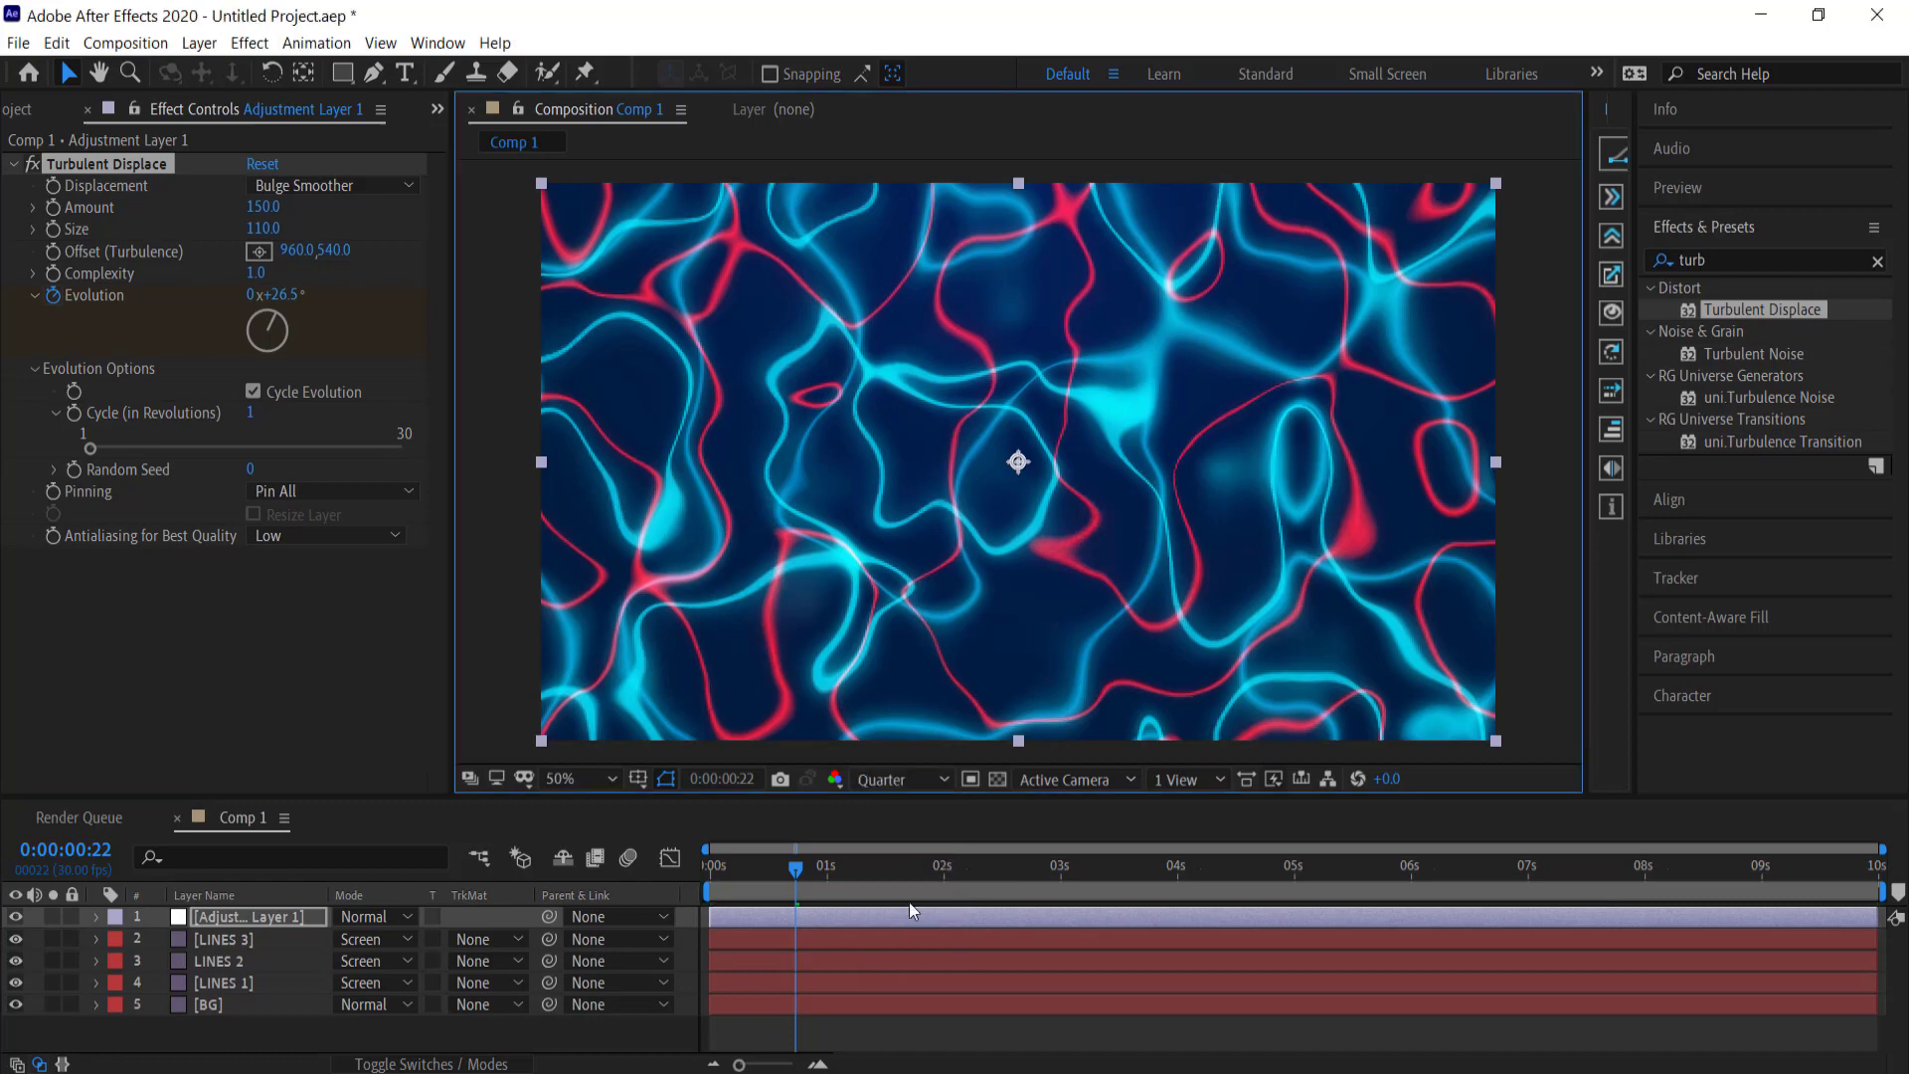
{"action": "key", "text": "space"}
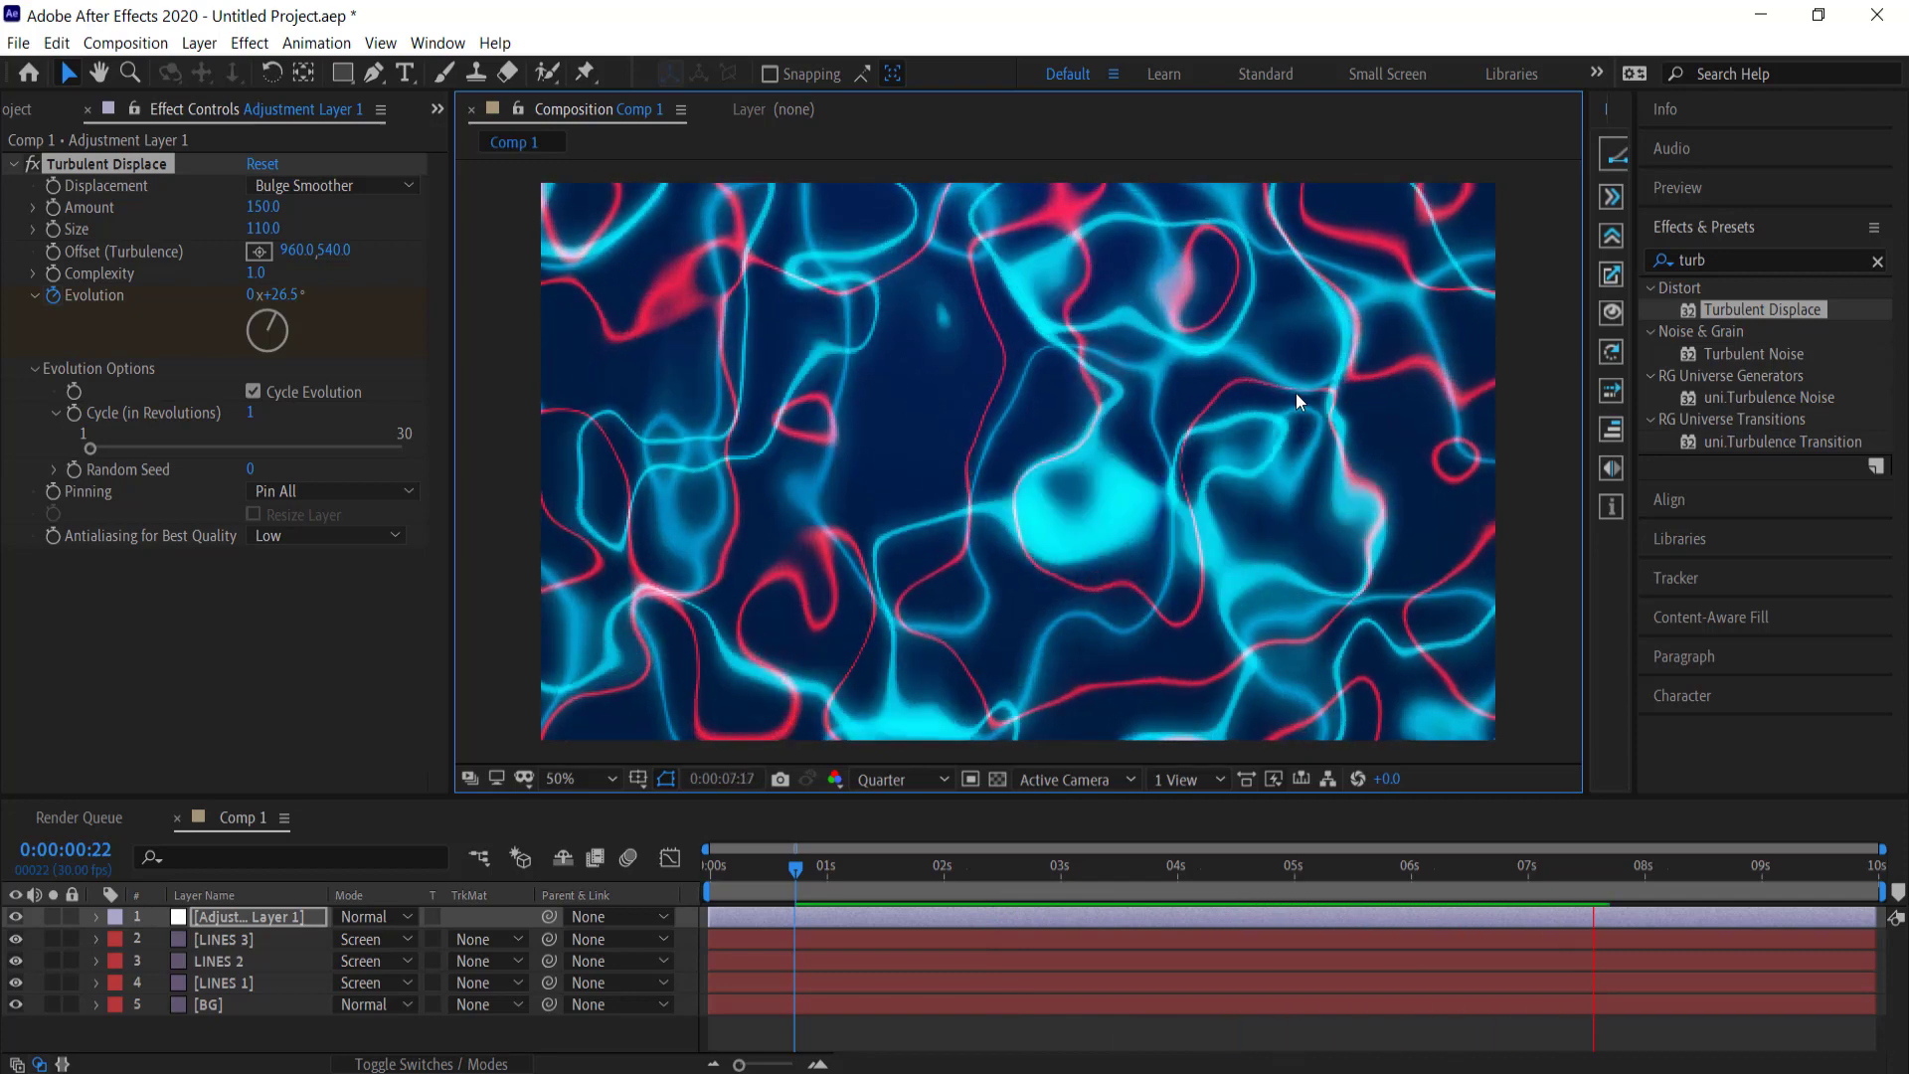
{"action": "left_click", "coordinate": [900, 780]}
{"action": "left_click", "coordinate": [873, 835]}
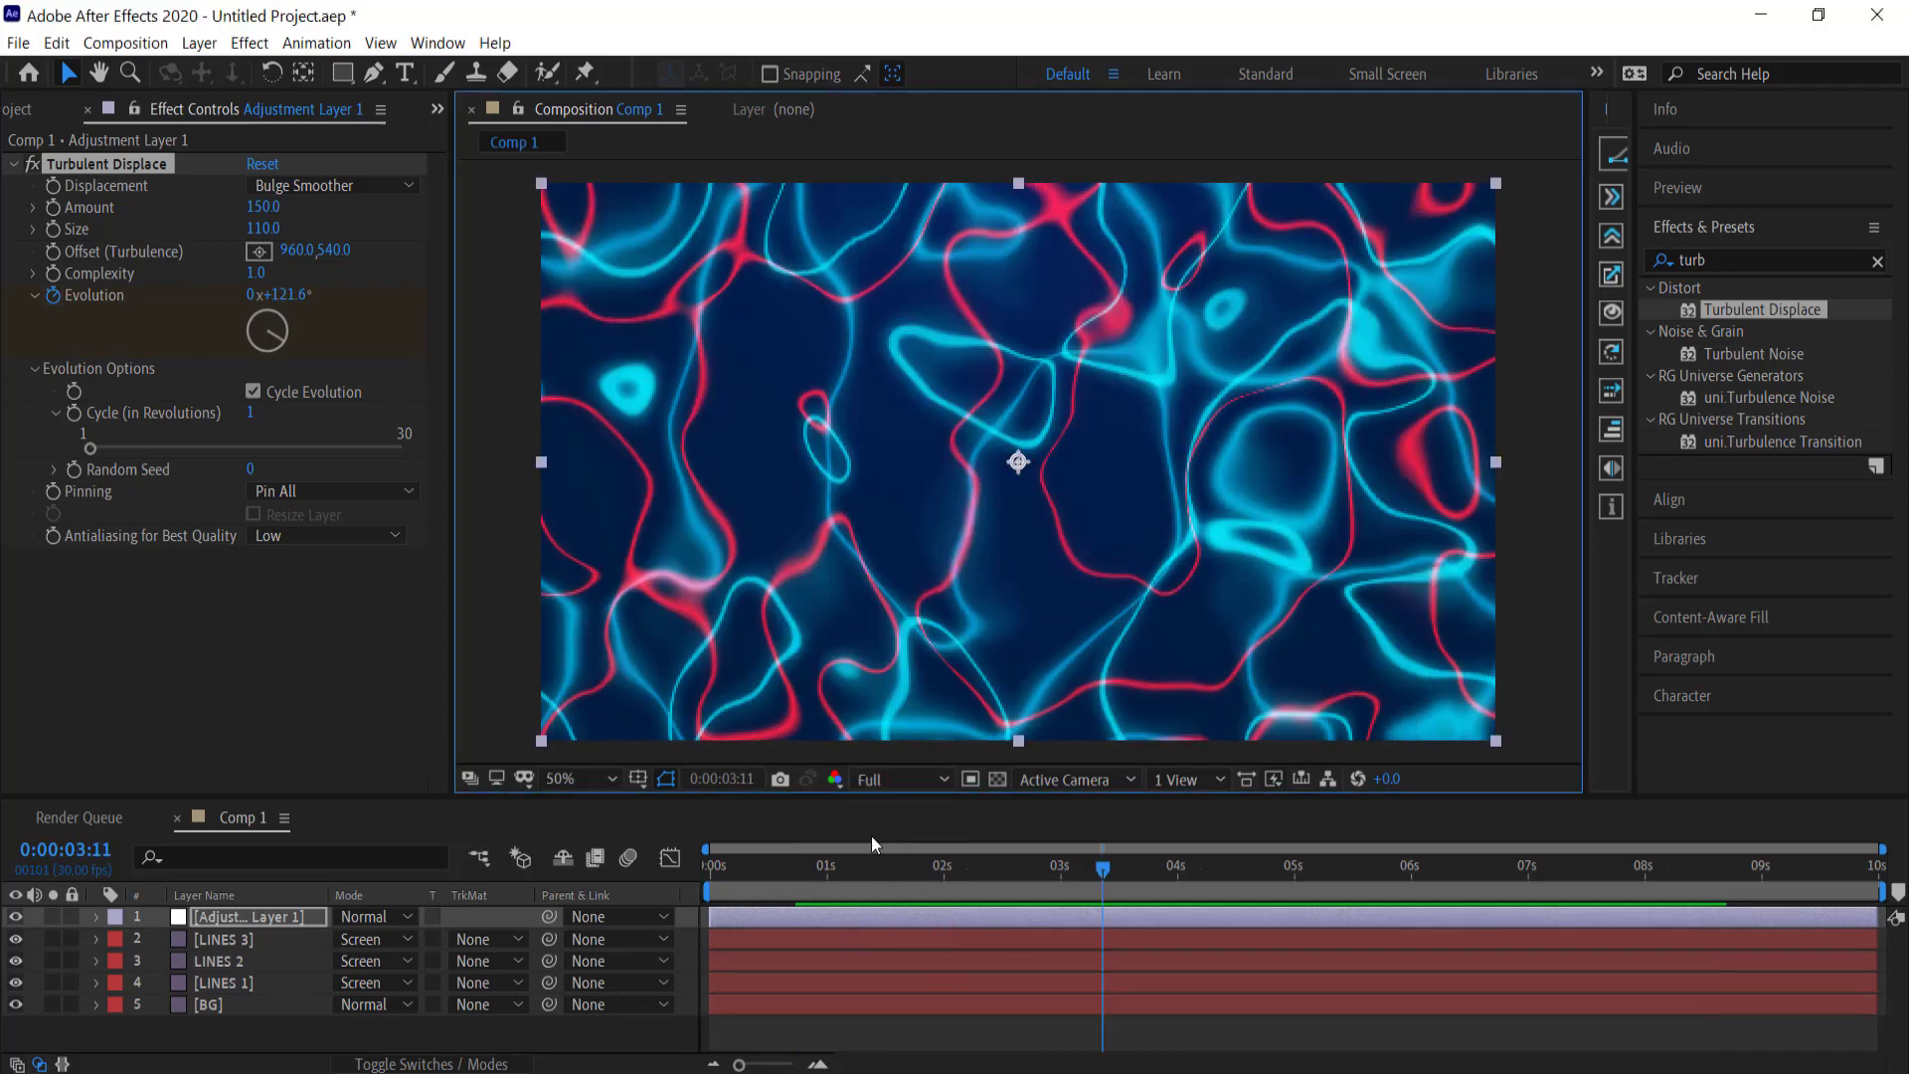
Step: Create a second adjustment layer above the others and apply the Color Correction Curves effect to it
{"action": "right_click", "coordinate": [276, 1026]}
{"action": "mouse_move", "coordinate": [362, 780]}
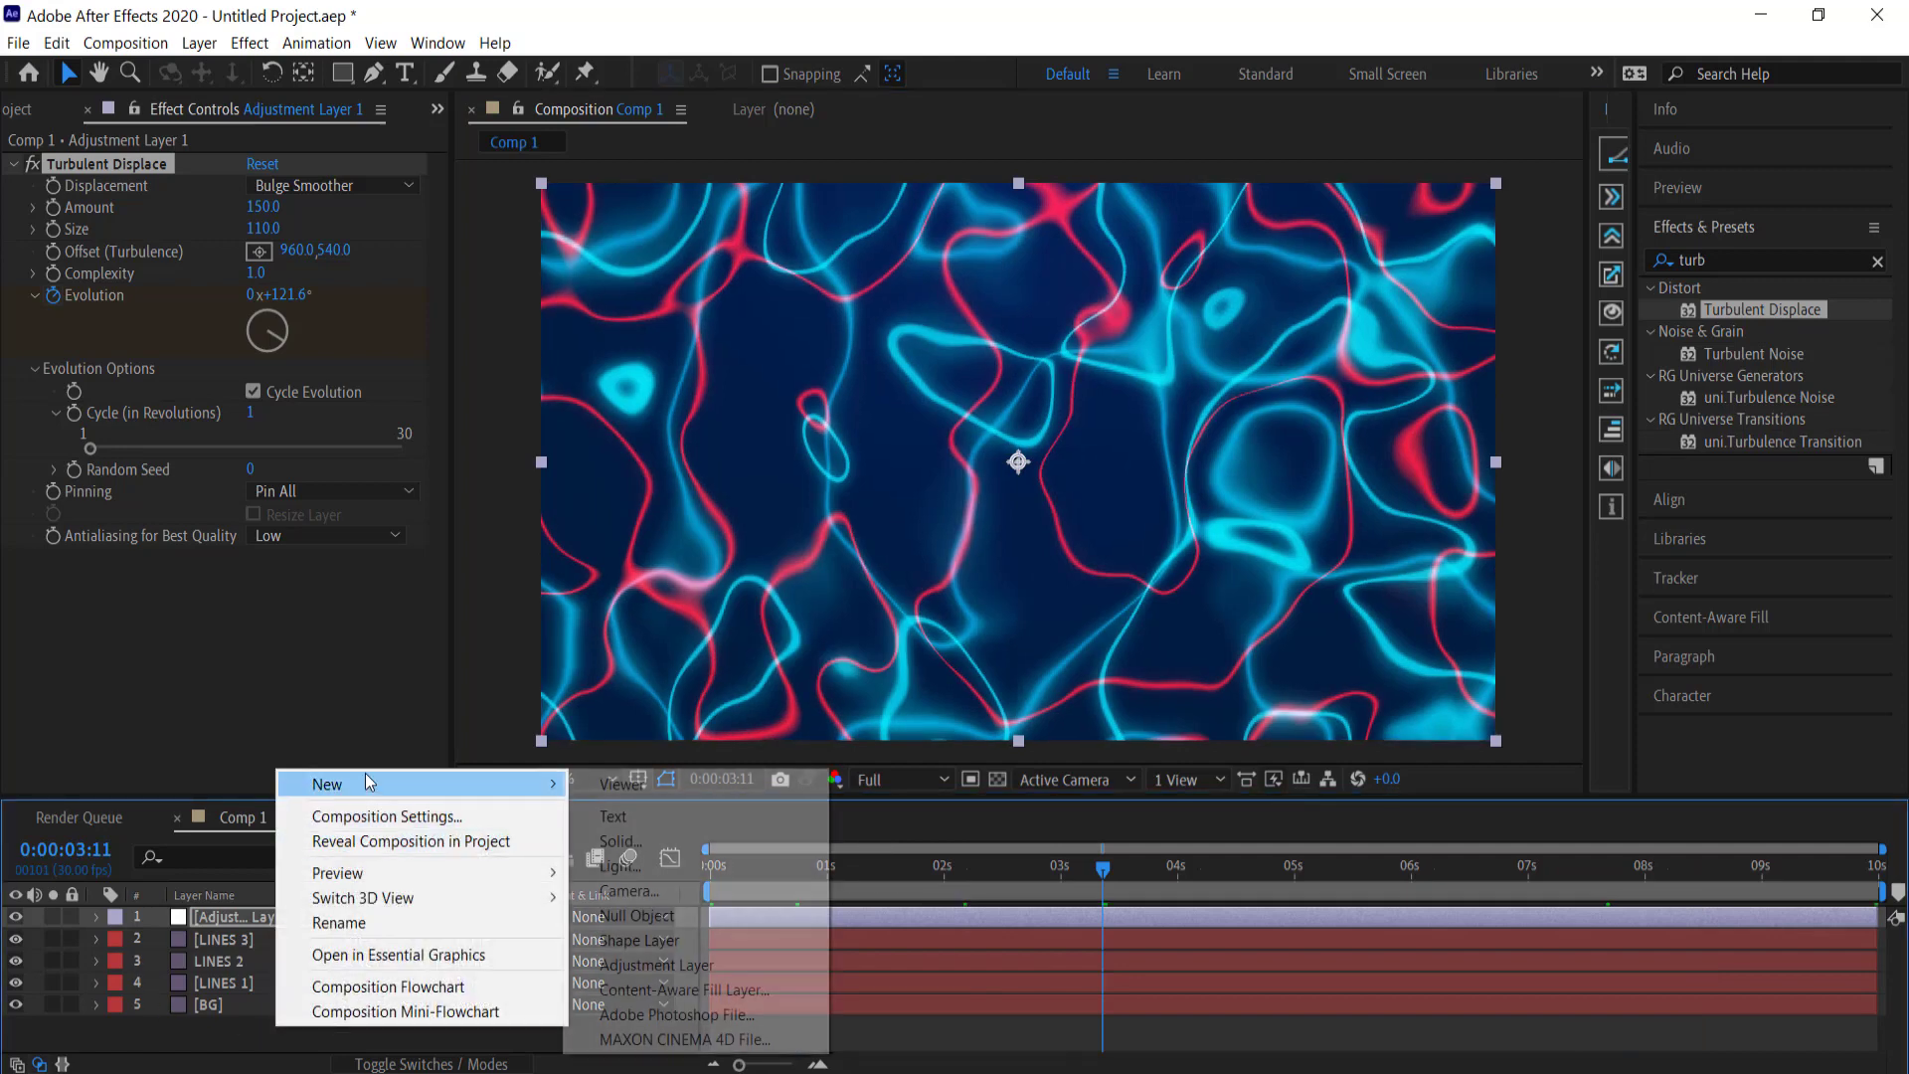
{"action": "left_click", "coordinate": [686, 964]}
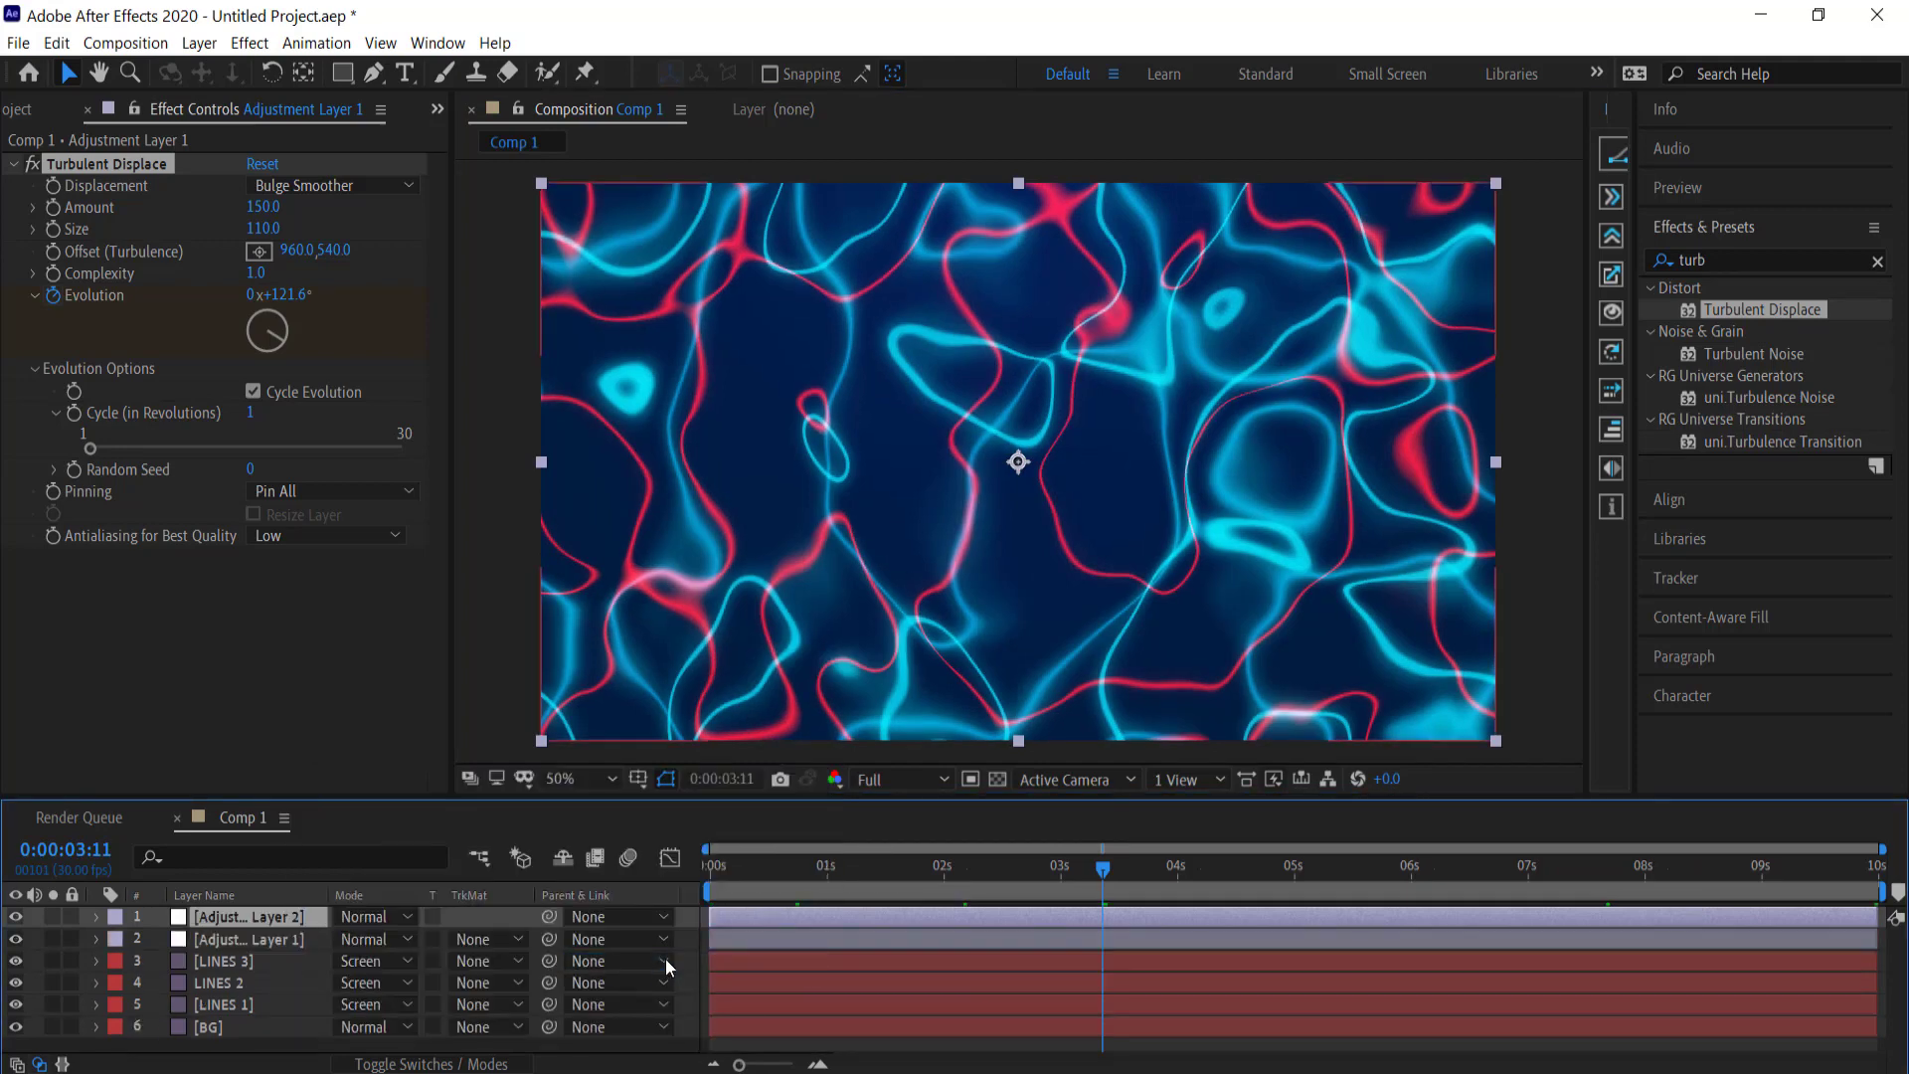
{"action": "left_click", "coordinate": [1690, 260]}
{"action": "type", "text": "c"}
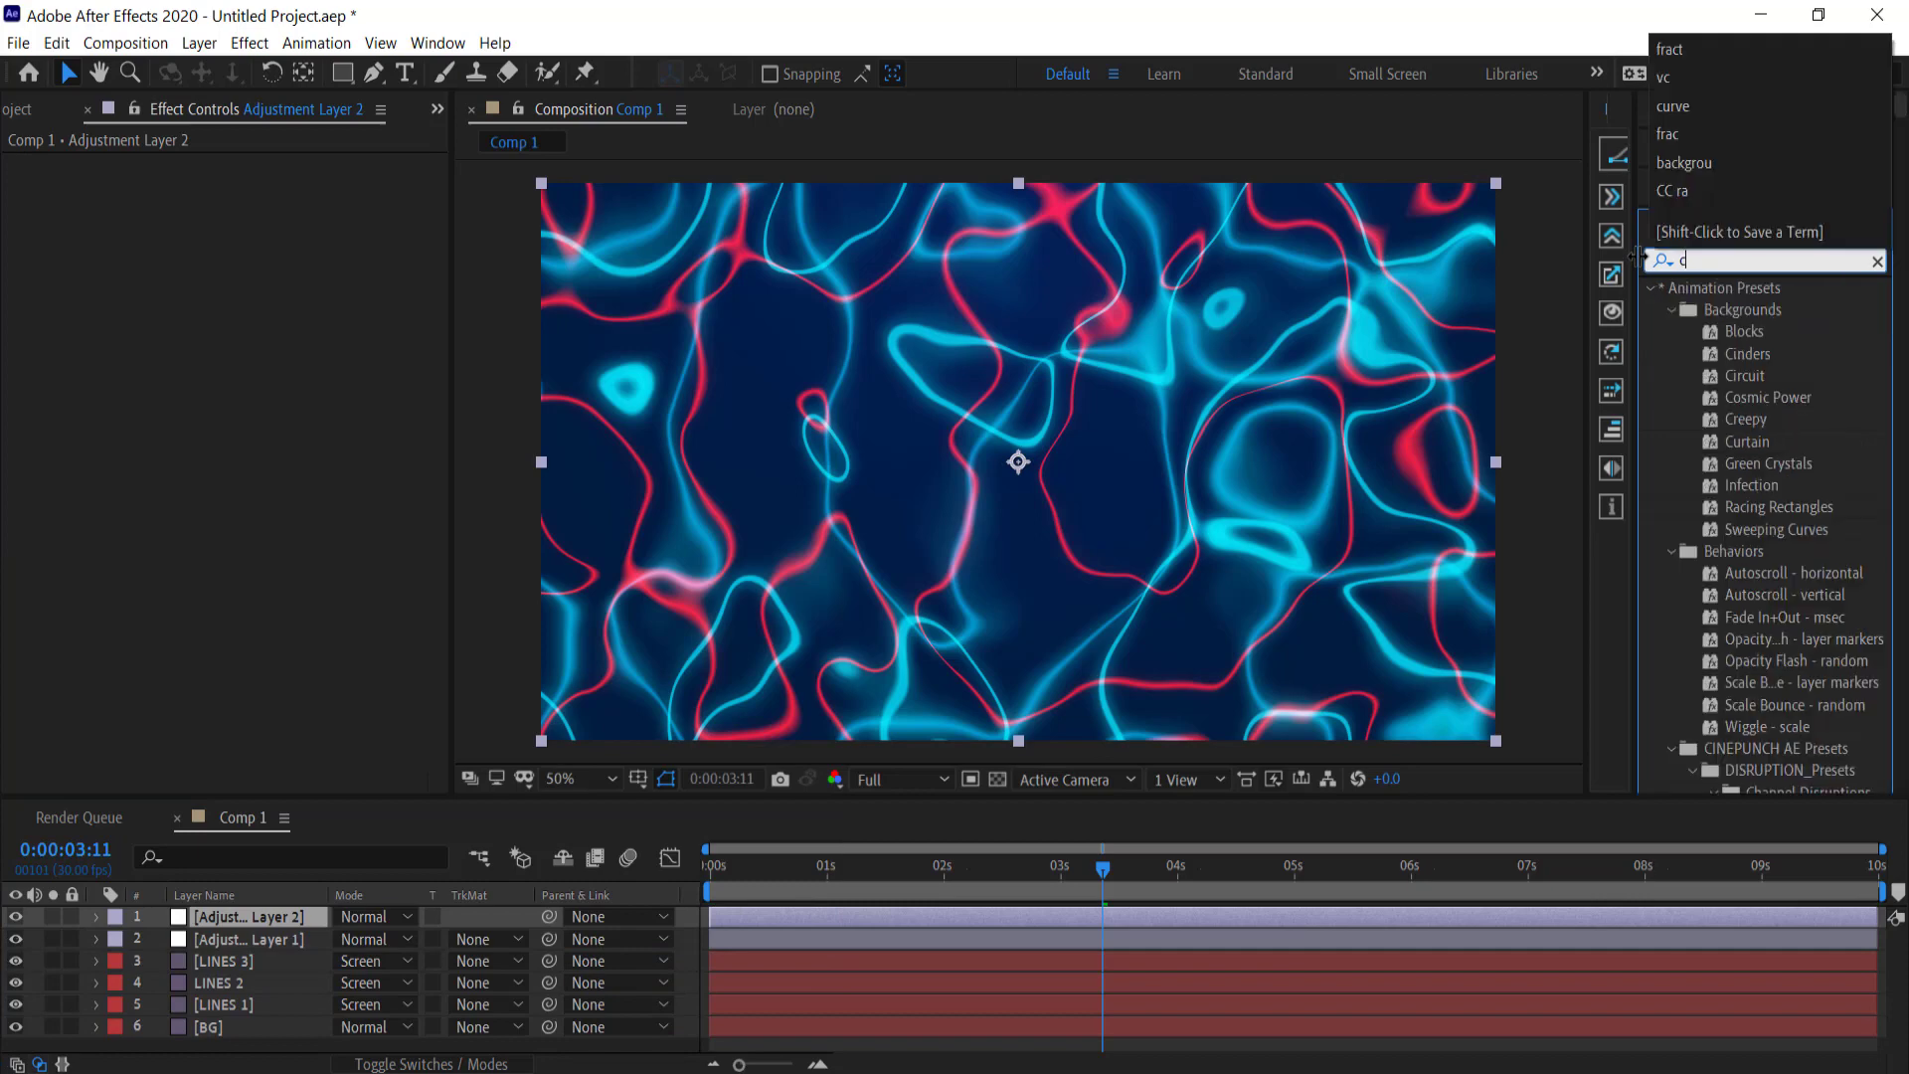
{"action": "type", "text": "urve"}
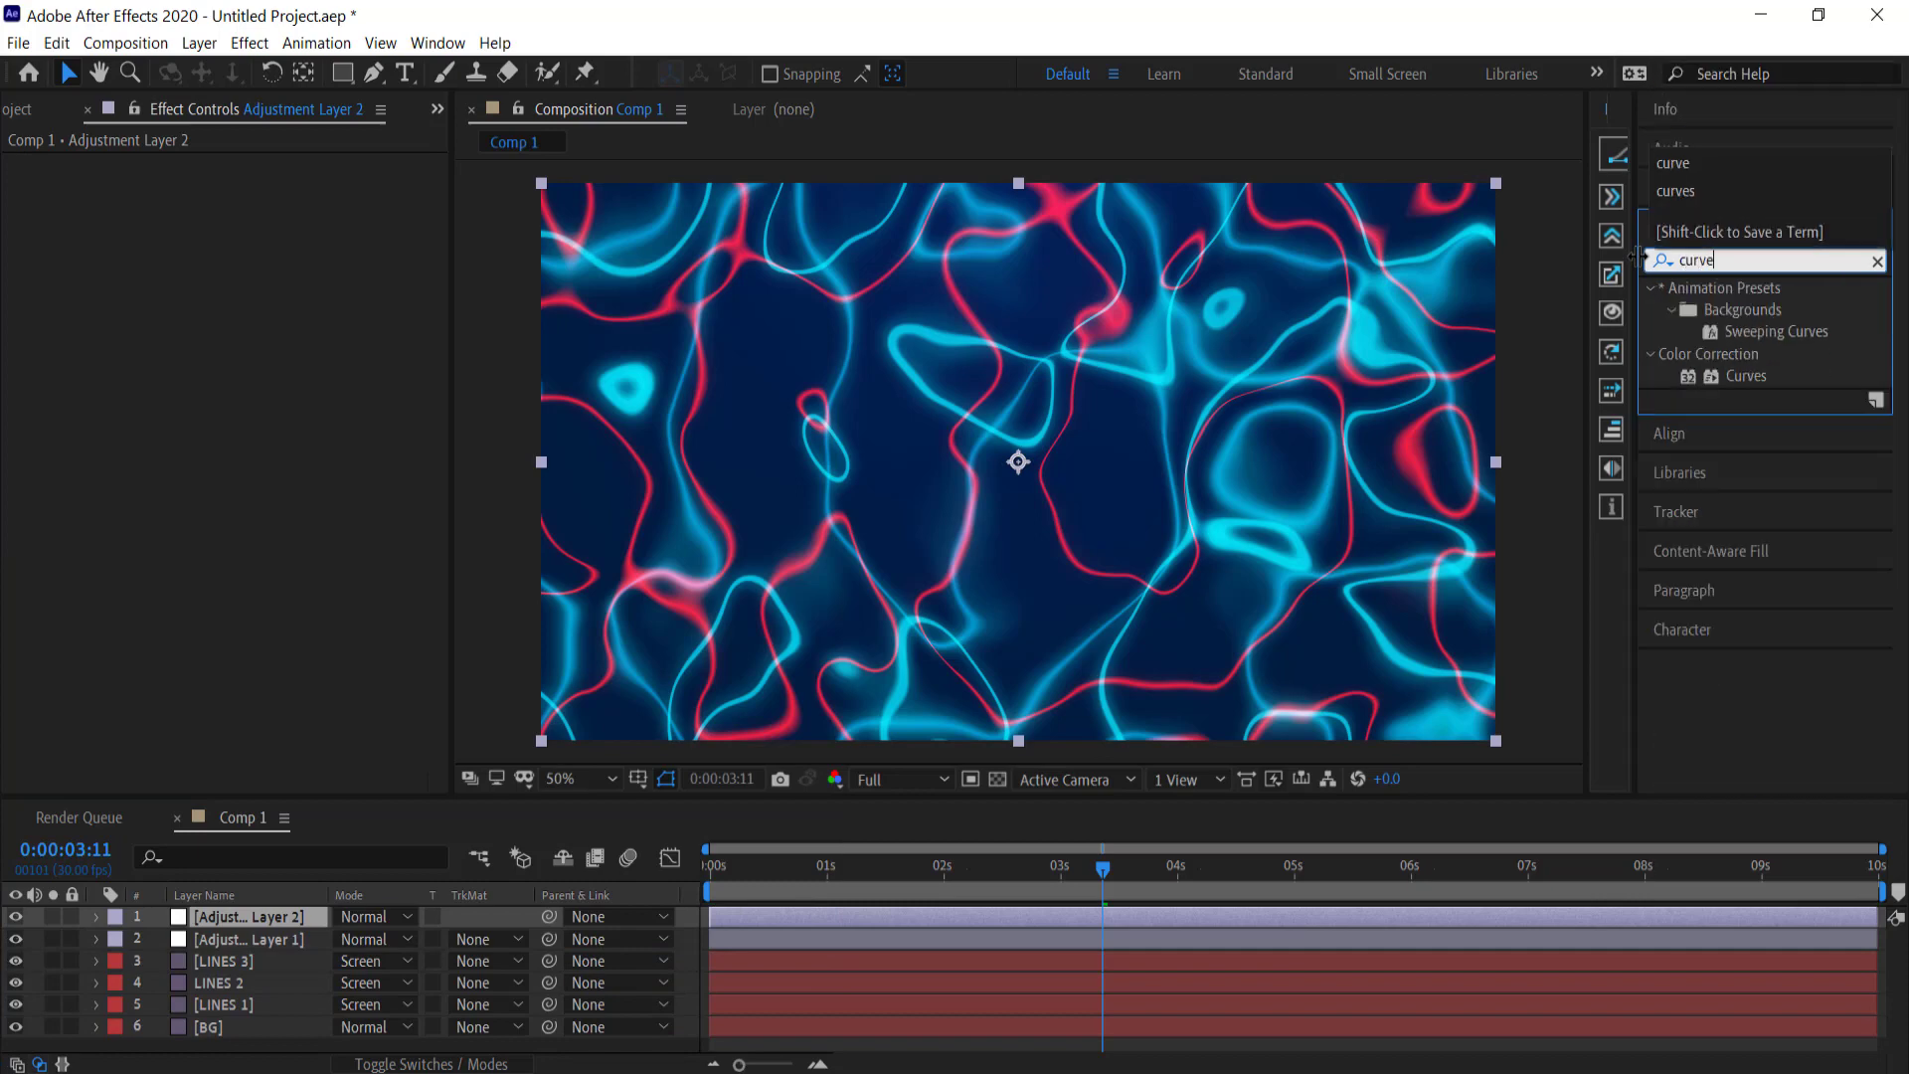
{"action": "double_click", "coordinate": [1745, 378]}
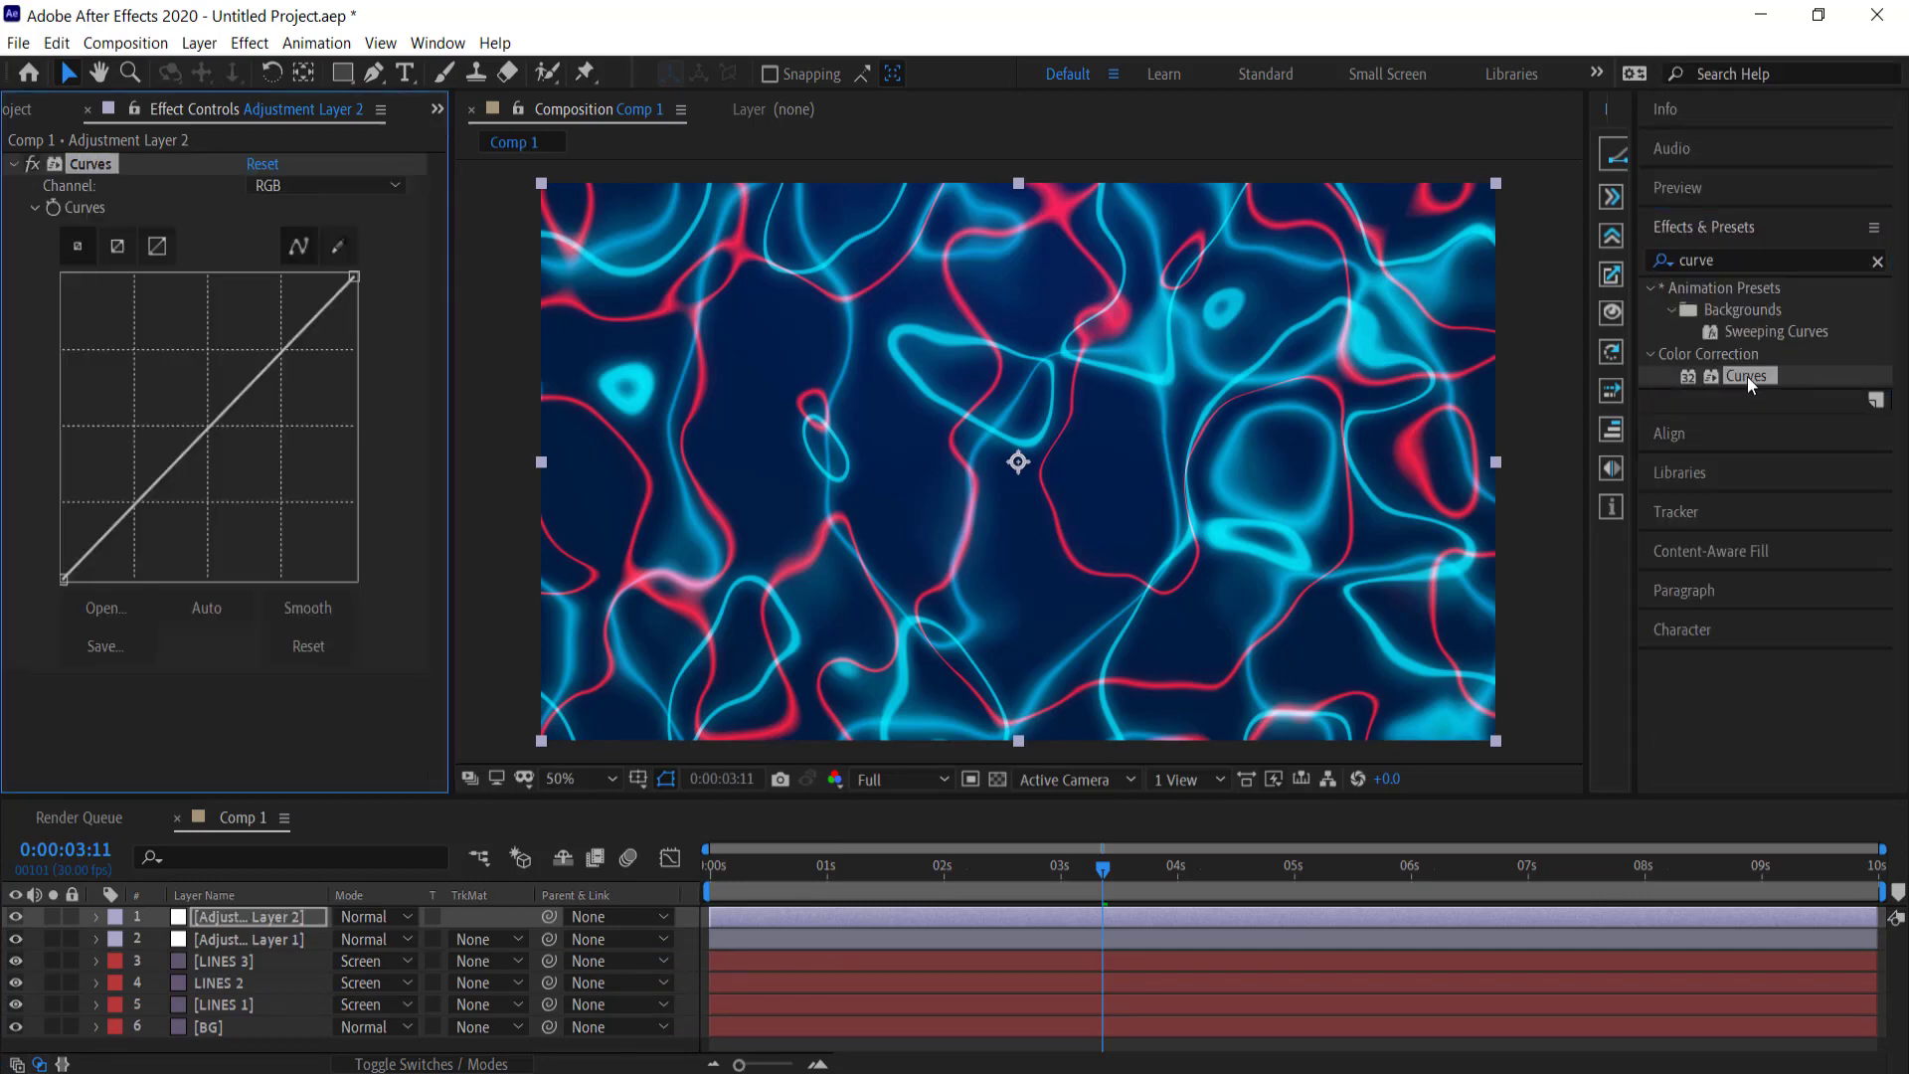
Step: Anchor the RGB curve at its lower and upper quarter points and raise the midtones slightly
{"action": "left_click", "coordinate": [133, 501]}
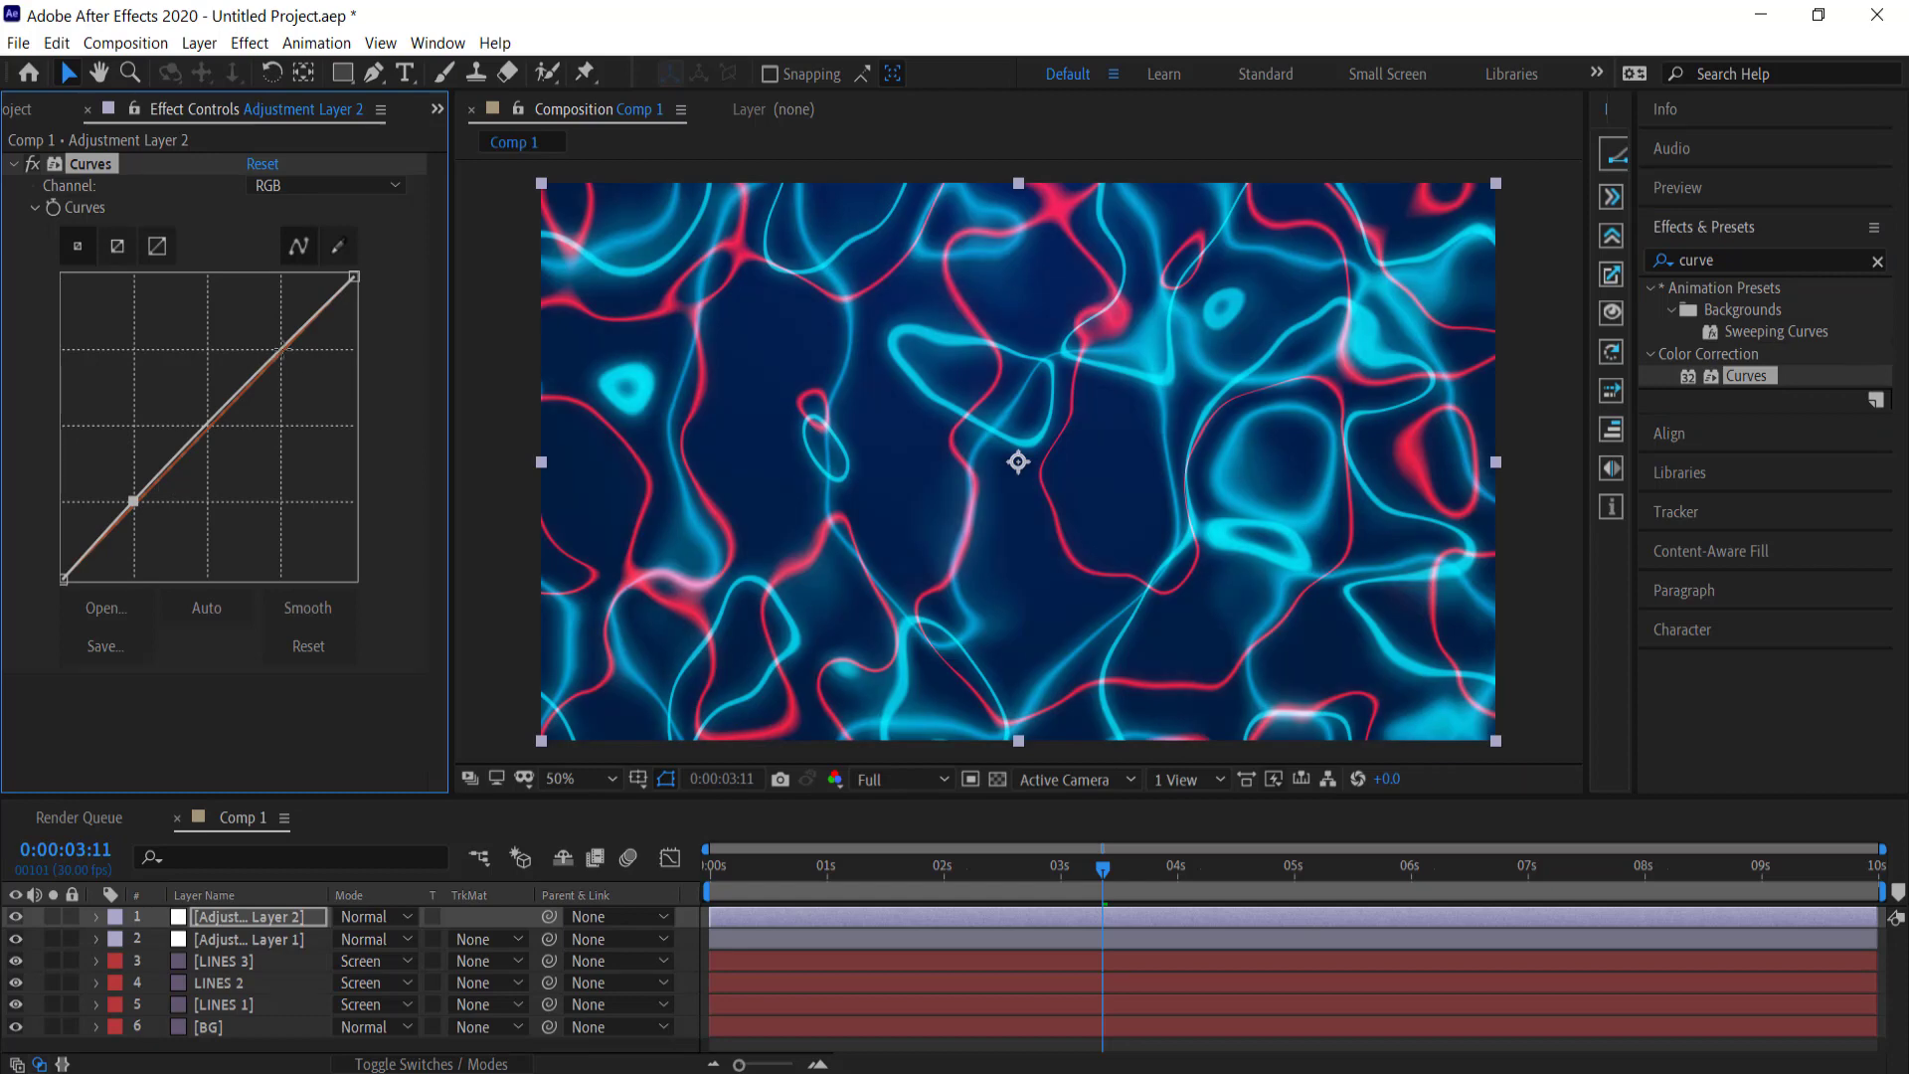
{"action": "left_click", "coordinate": [282, 350]}
{"action": "mouse_move", "coordinate": [206, 424]}
{"action": "left_mouse_down"}
{"action": "mouse_move", "coordinate": [178, 430]}
{"action": "mouse_move", "coordinate": [216, 453]}
{"action": "mouse_move", "coordinate": [192, 424]}
{"action": "left_mouse_up"}
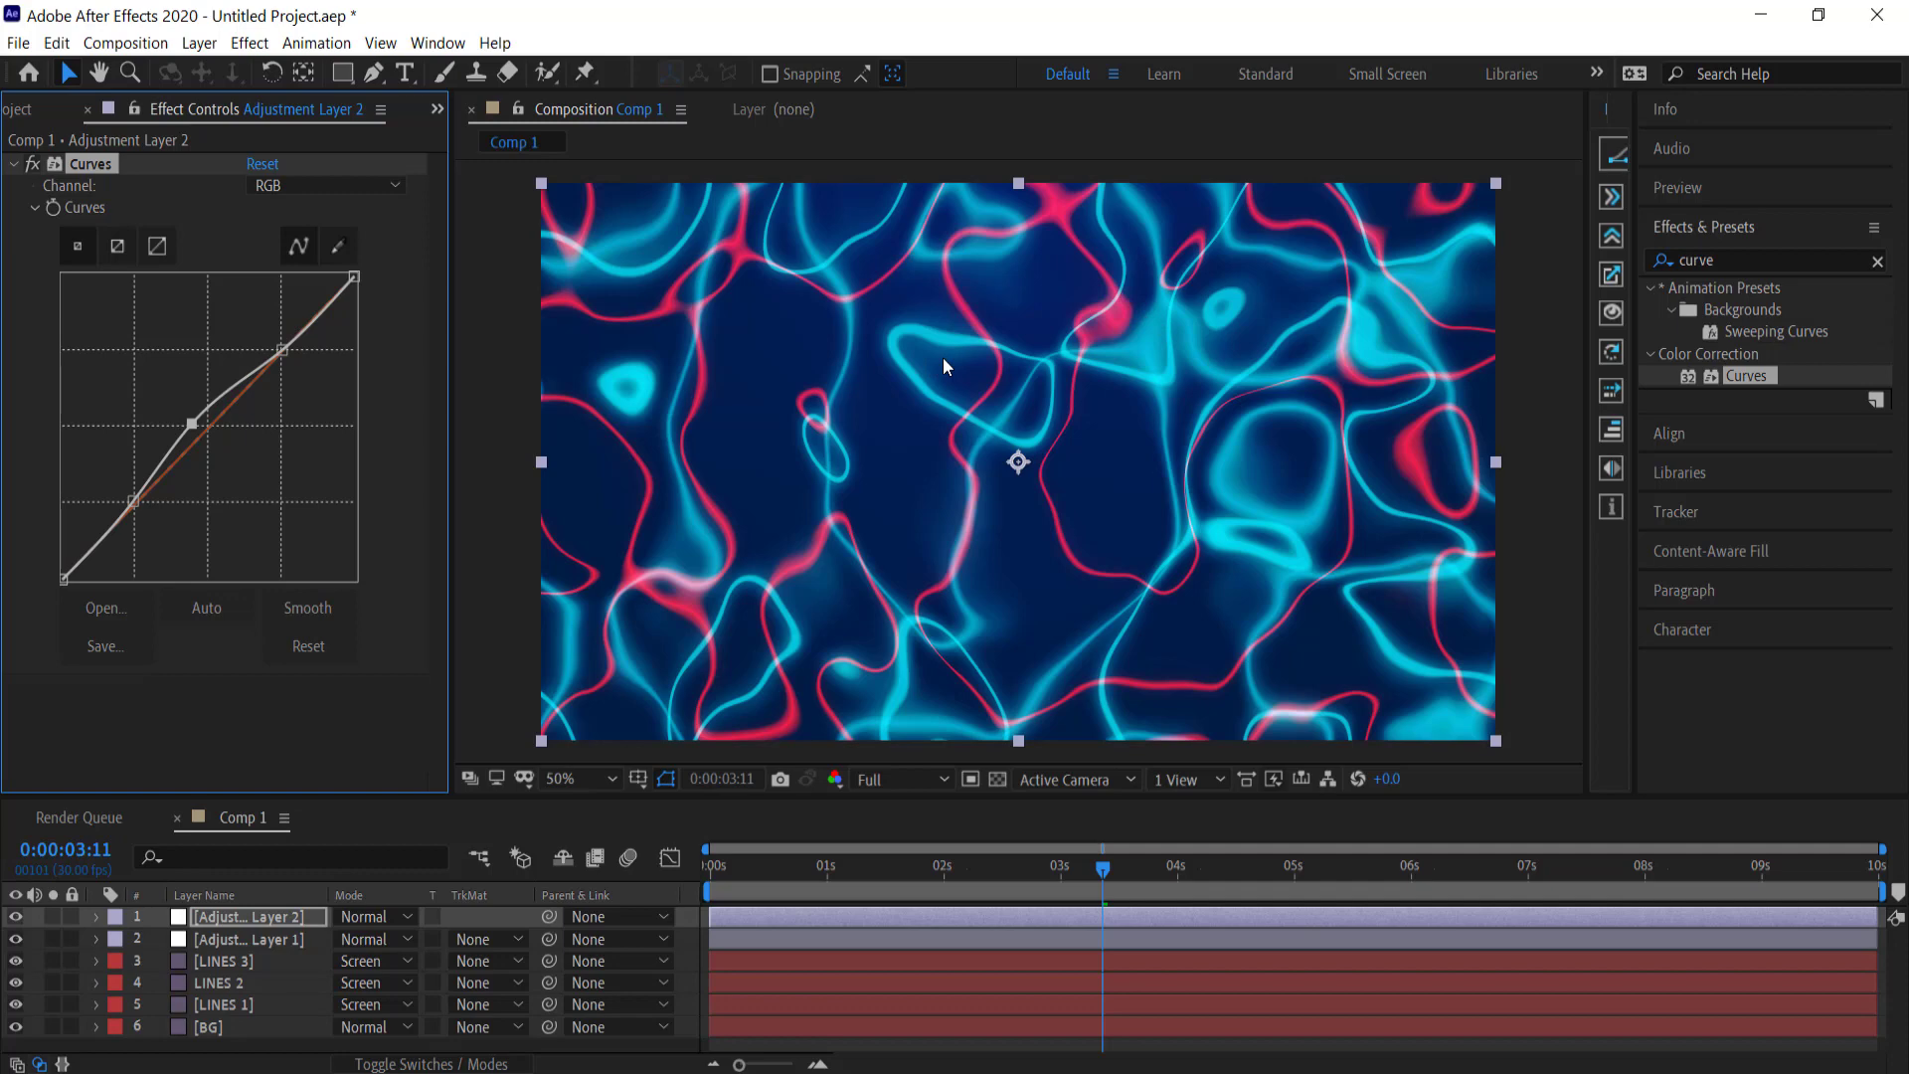
Step: Create a third adjustment layer on top and apply the Stylize Glow effect to it
{"action": "right_click", "coordinate": [684, 1028]}
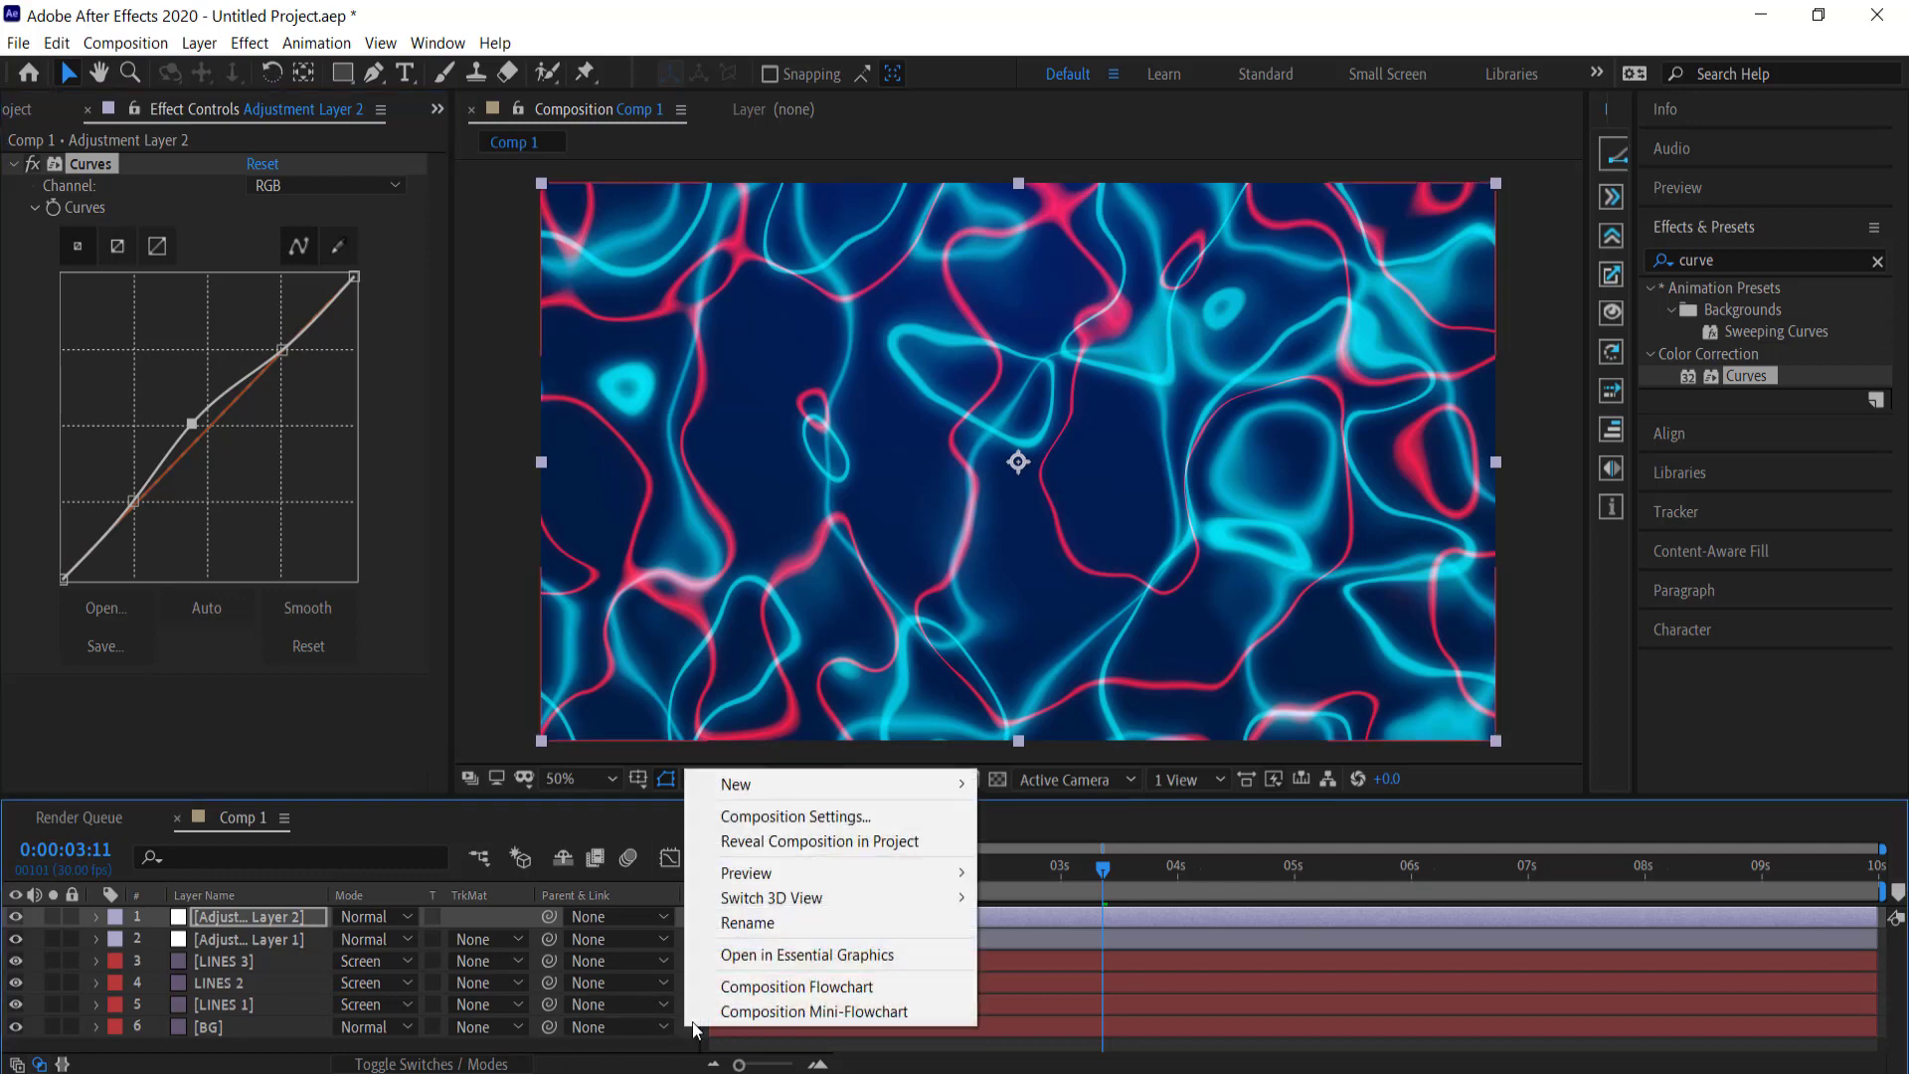
{"action": "mouse_move", "coordinate": [773, 785]}
{"action": "left_click", "coordinate": [1094, 968]}
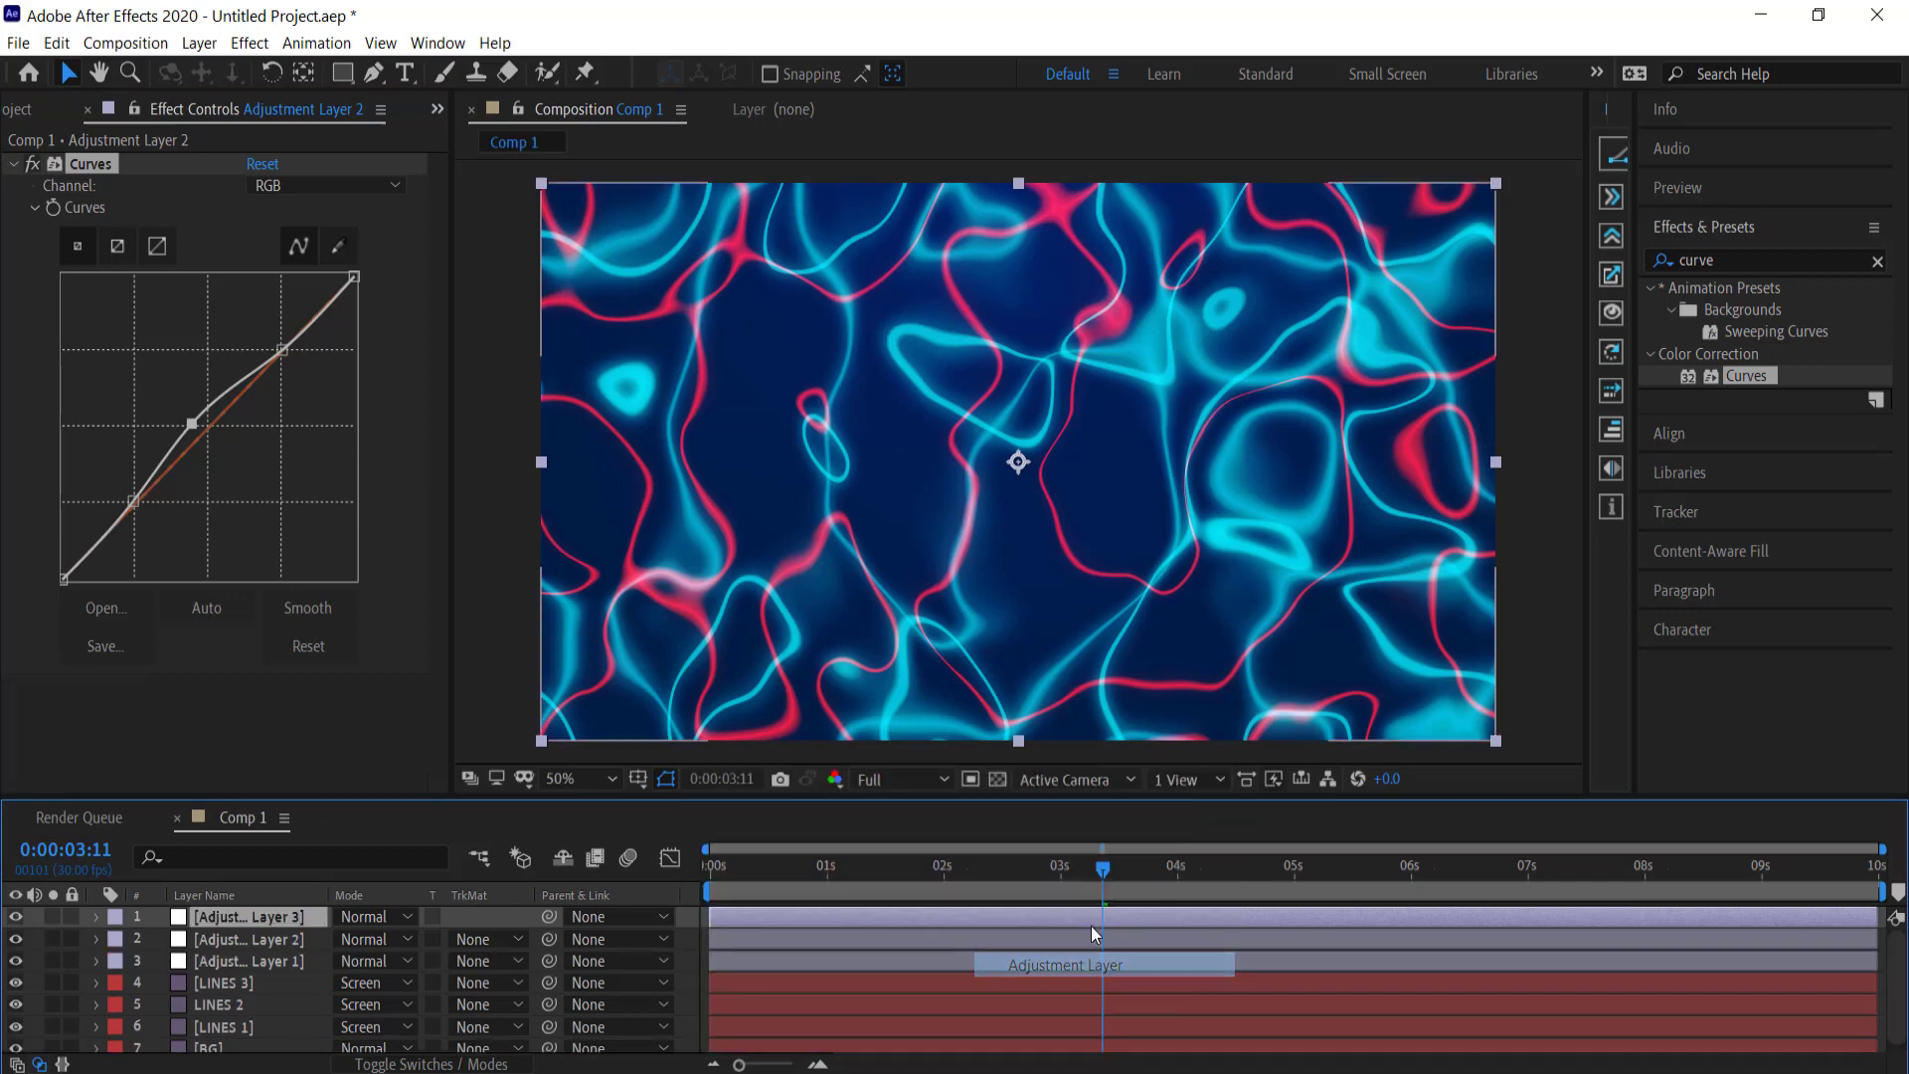
{"action": "left_click", "coordinate": [1743, 256]}
{"action": "type", "text": "glow"}
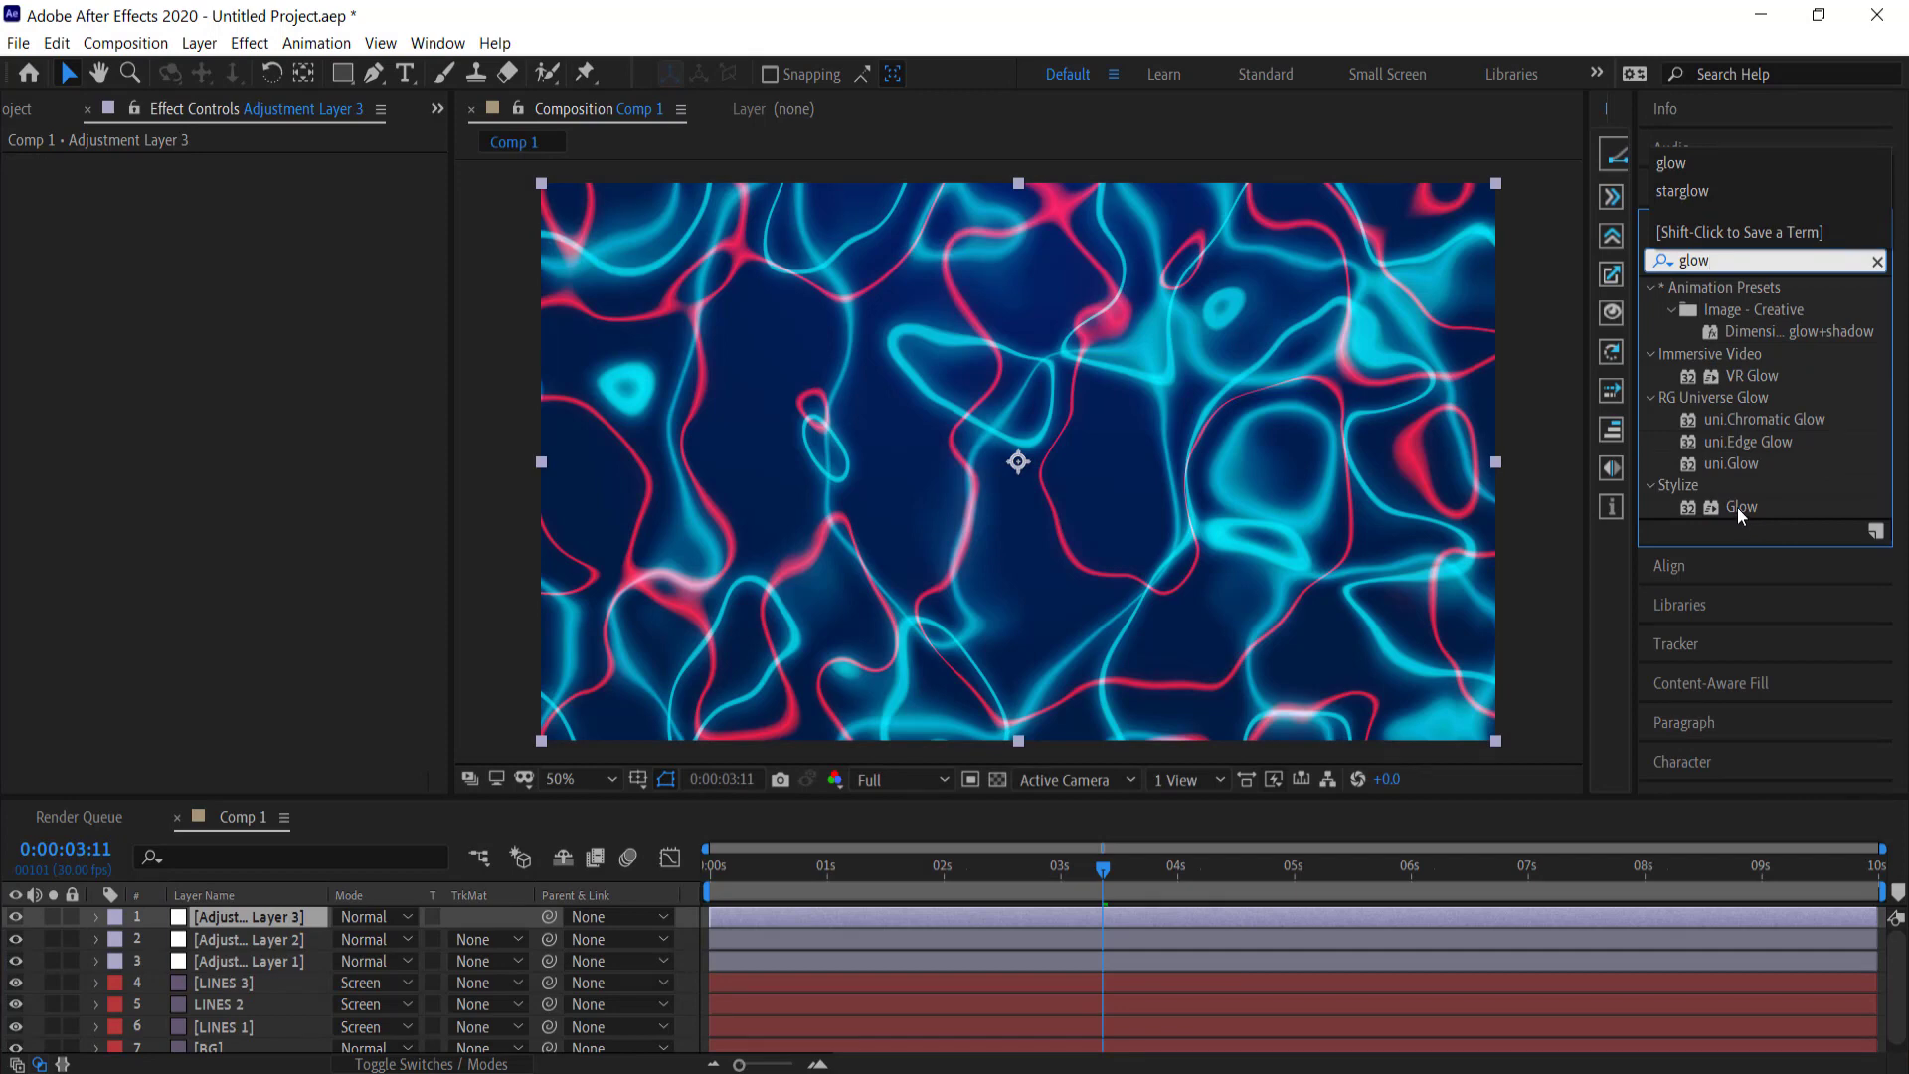
{"action": "double_click", "coordinate": [1738, 507]}
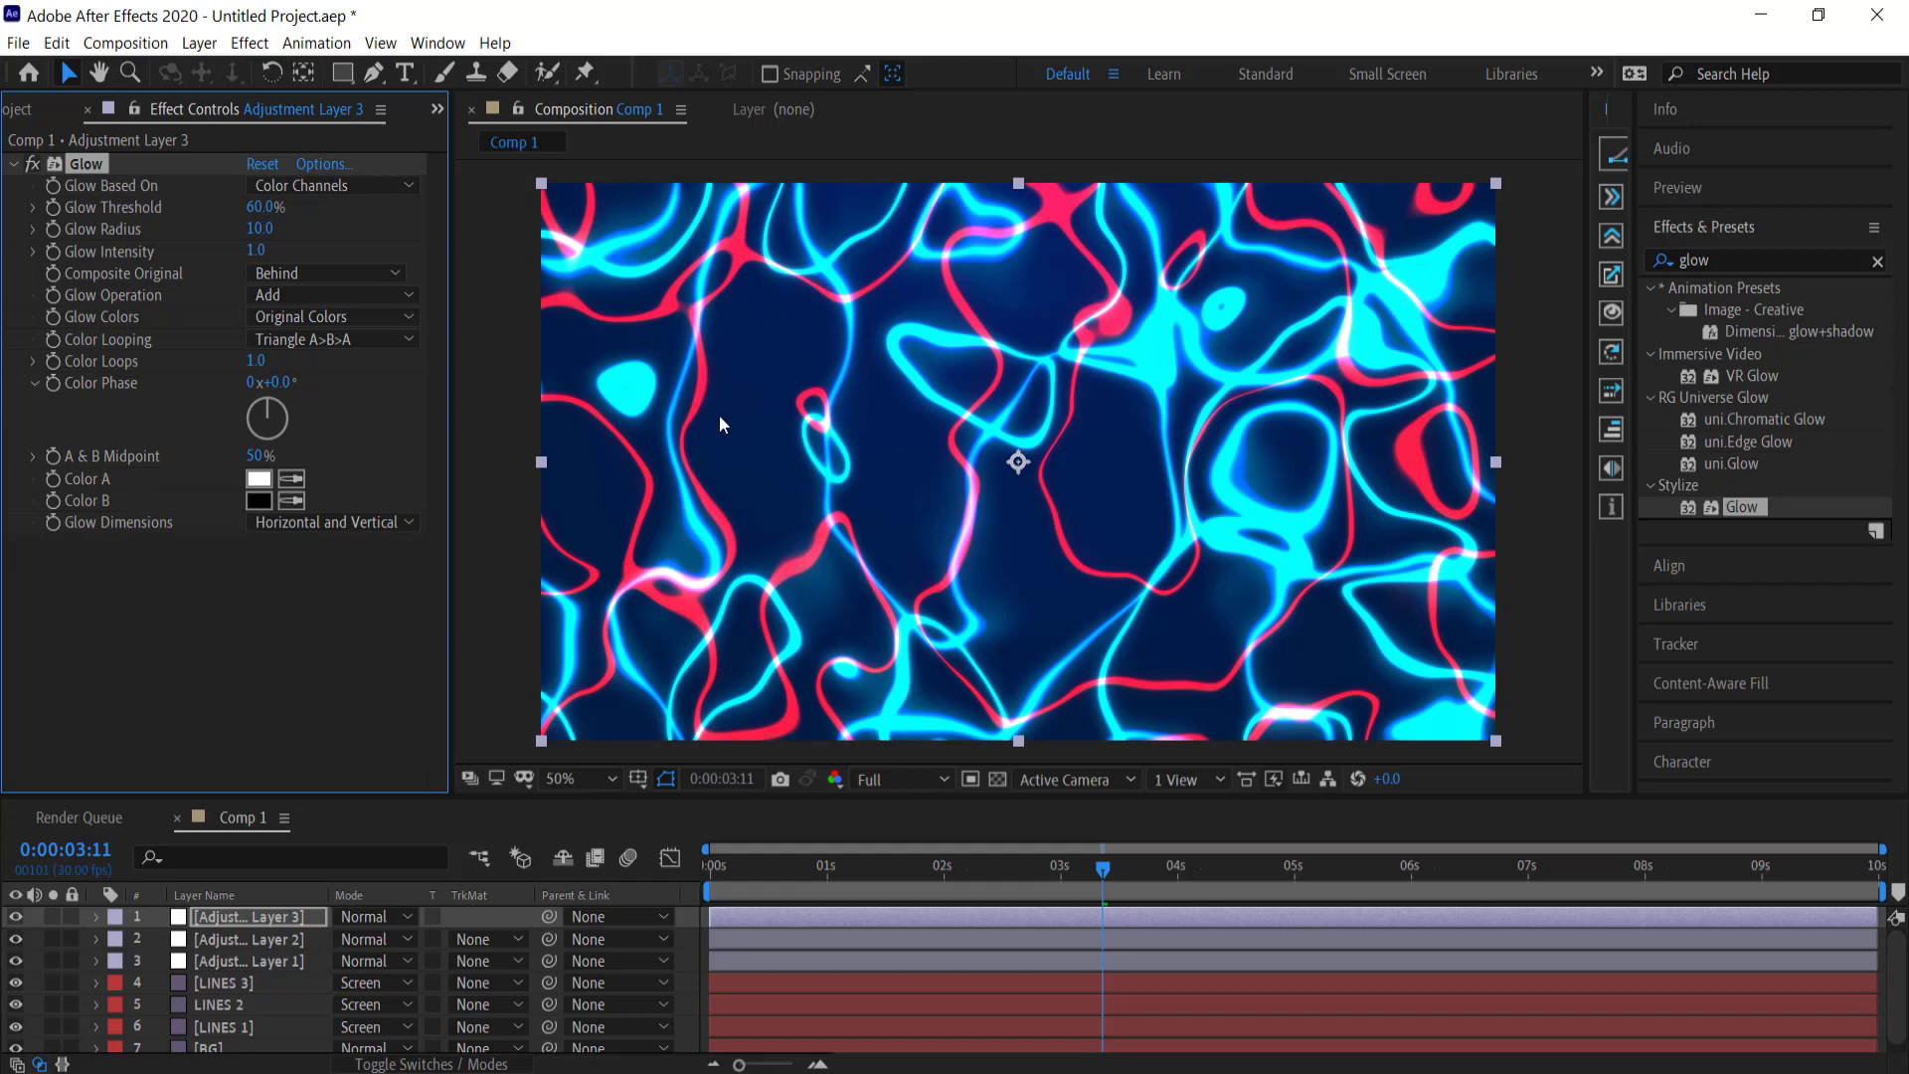
Step: Set the Glow threshold to 80% and radius to 150, and check the look at 0:00:00:27
{"action": "left_click", "coordinate": [262, 208]}
{"action": "type", "text": "80"}
{"action": "key", "text": "Return"}
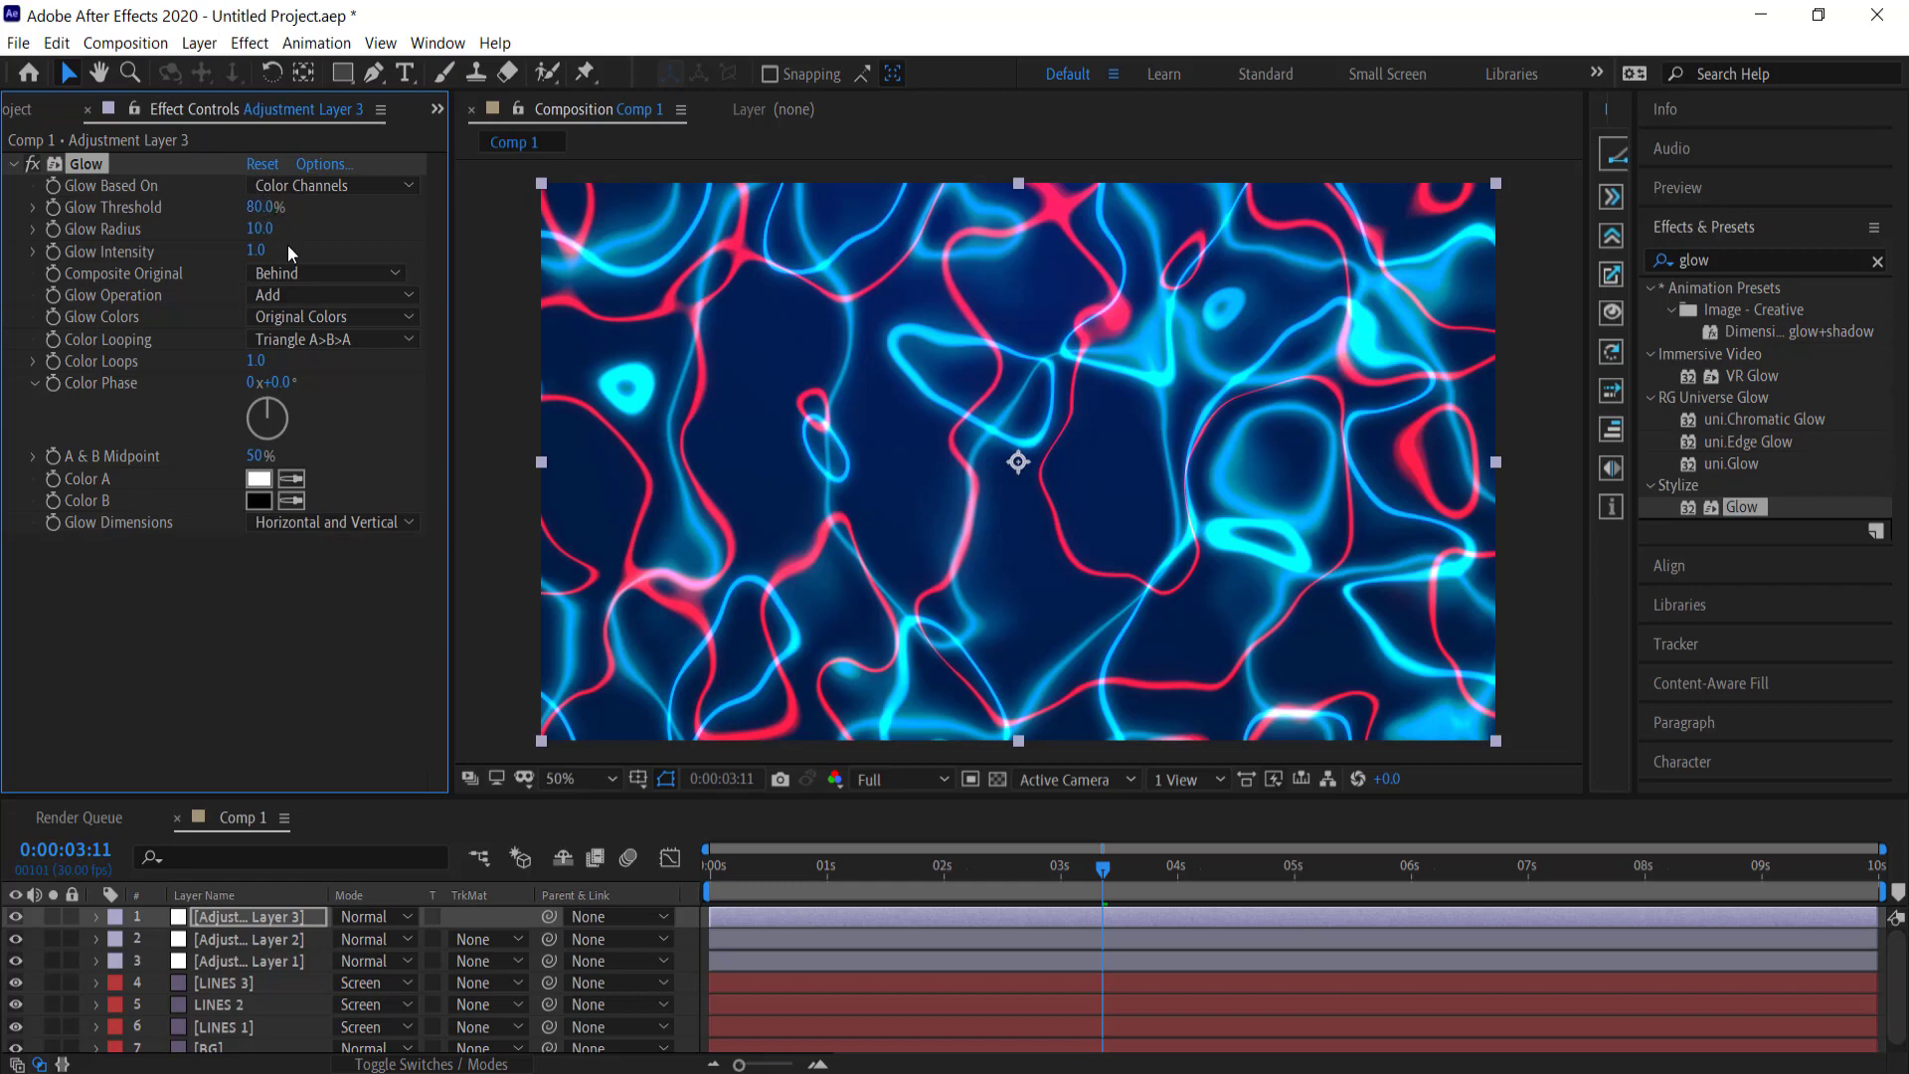
{"action": "left_click", "coordinate": [261, 228]}
{"action": "type", "text": "350"}
{"action": "key", "text": "Return"}
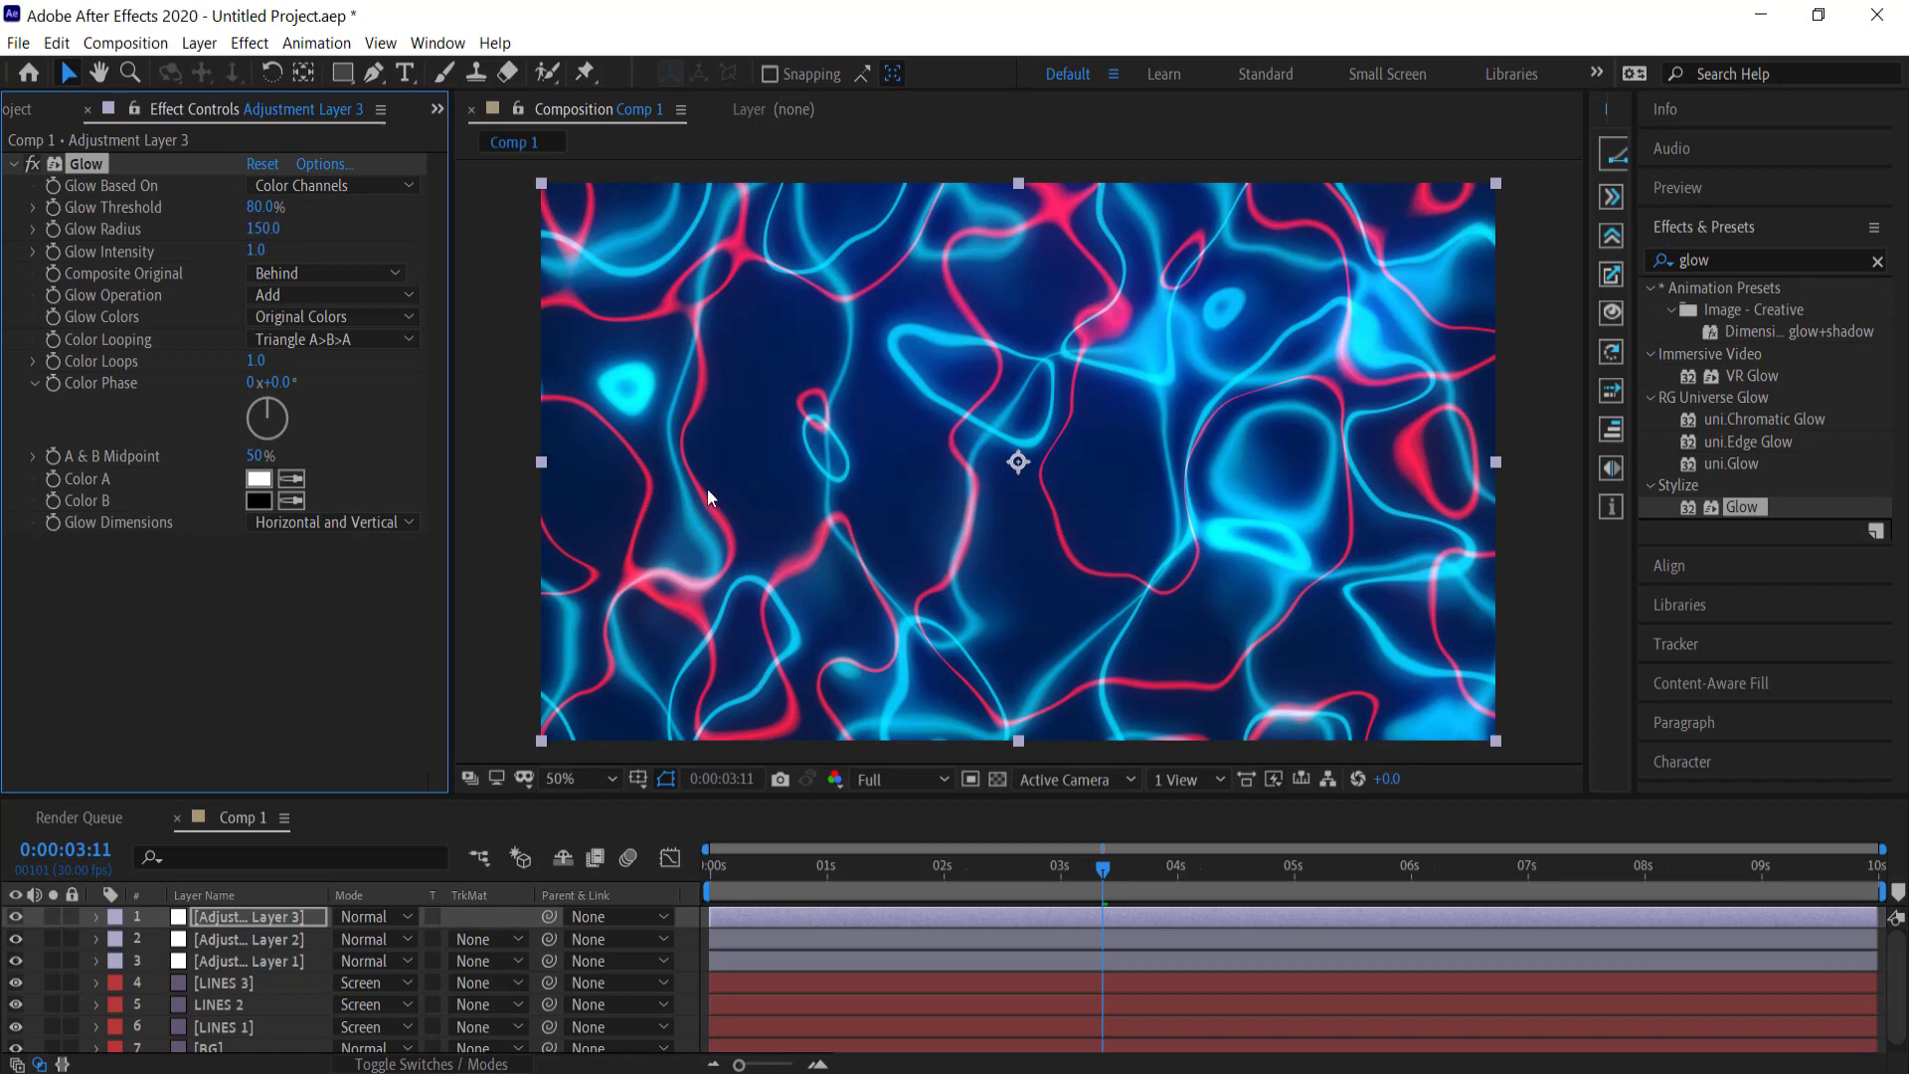
{"action": "left_click_drag", "start_coordinate": [1076, 869], "coordinate": [815, 868]}
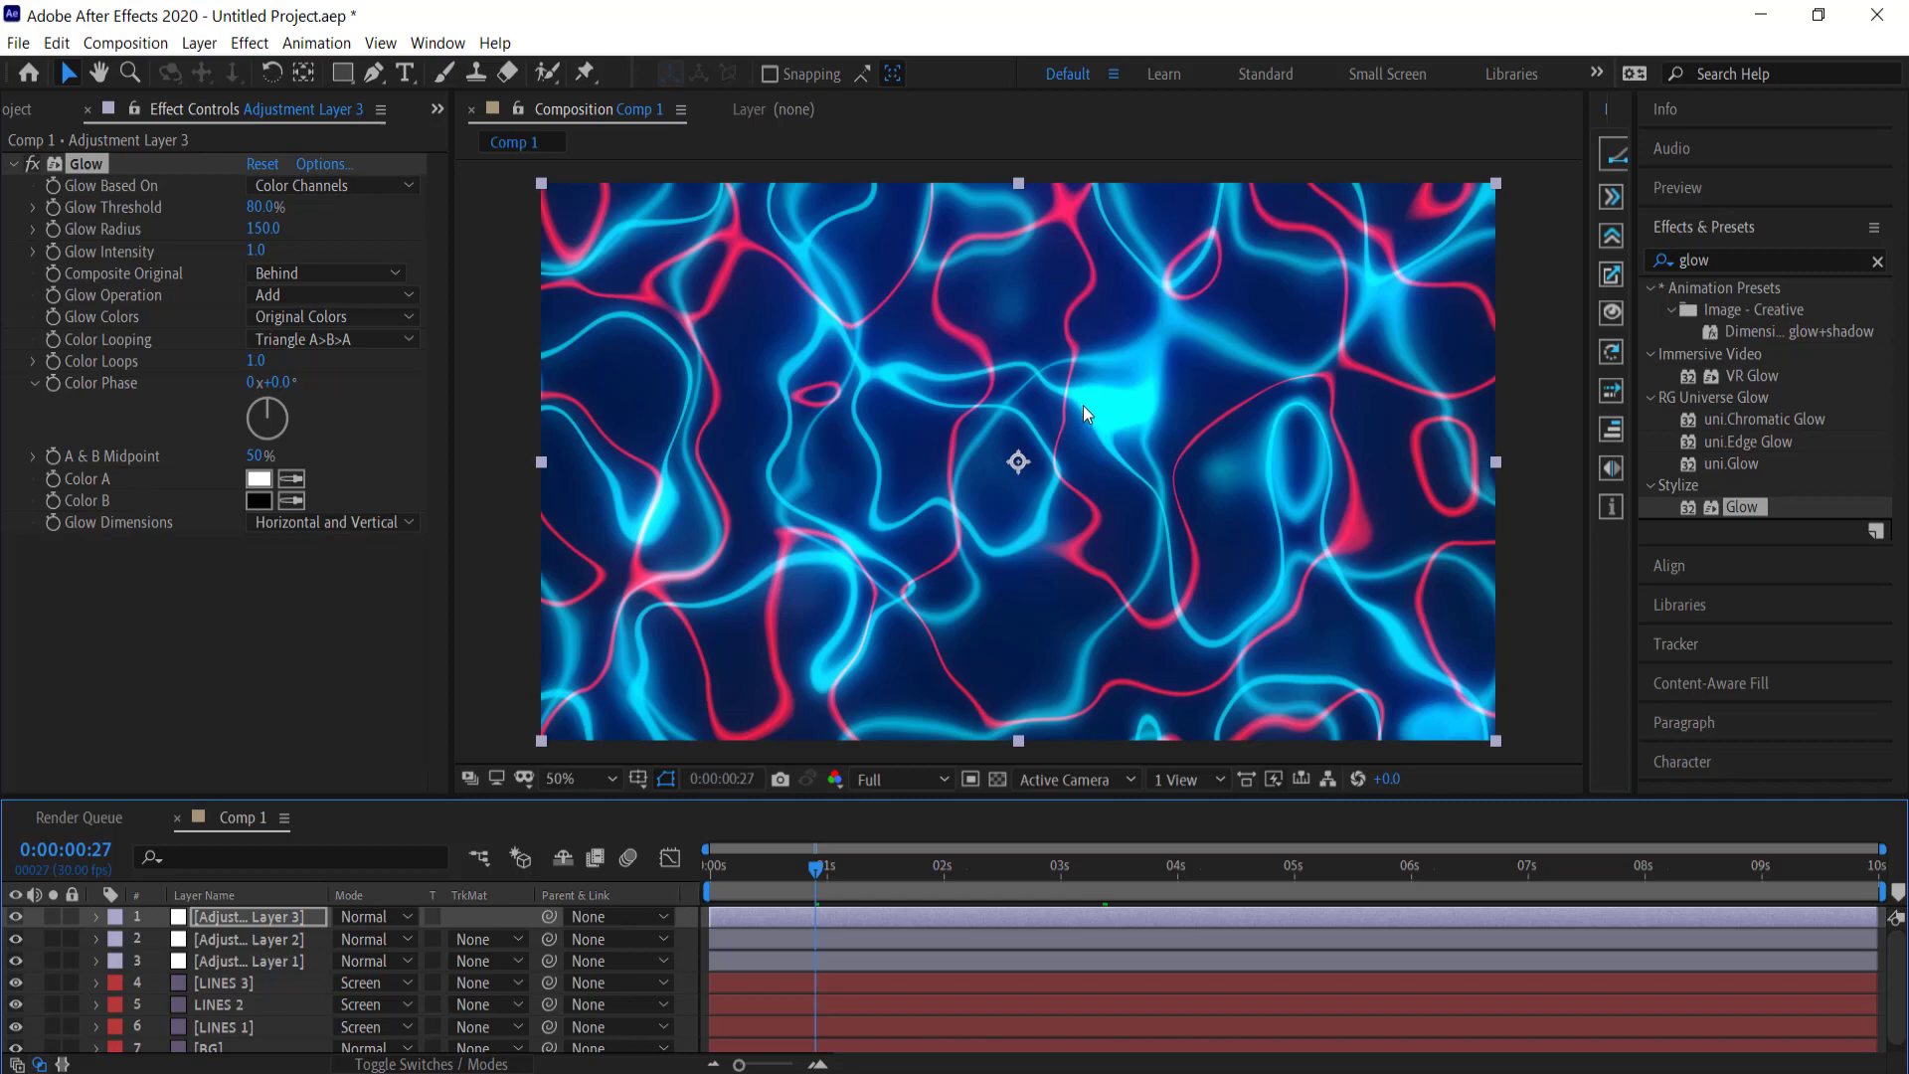
Step: Create a fourth adjustment layer on top and apply the Turbulent Displace effect to it
{"action": "right_click", "coordinate": [684, 970]}
{"action": "mouse_move", "coordinate": [810, 728]}
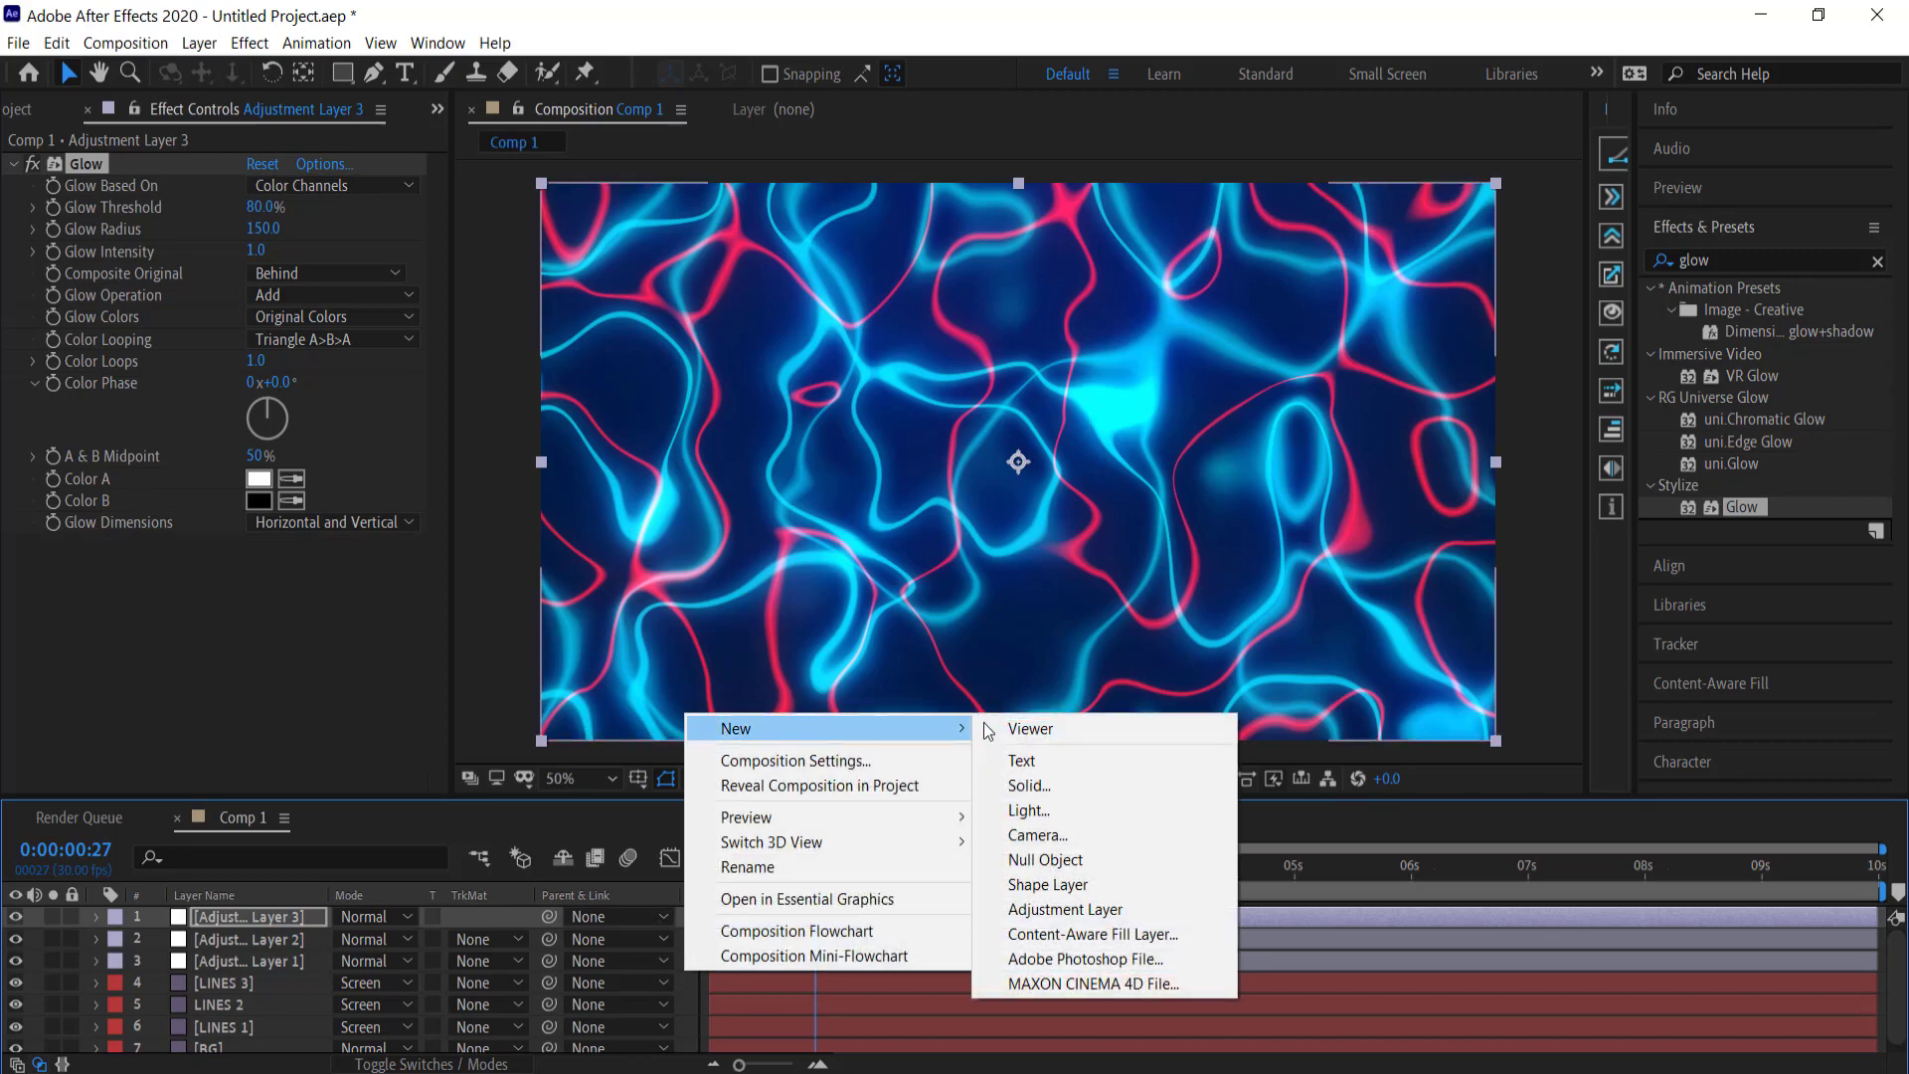
{"action": "left_click", "coordinate": [1102, 910]}
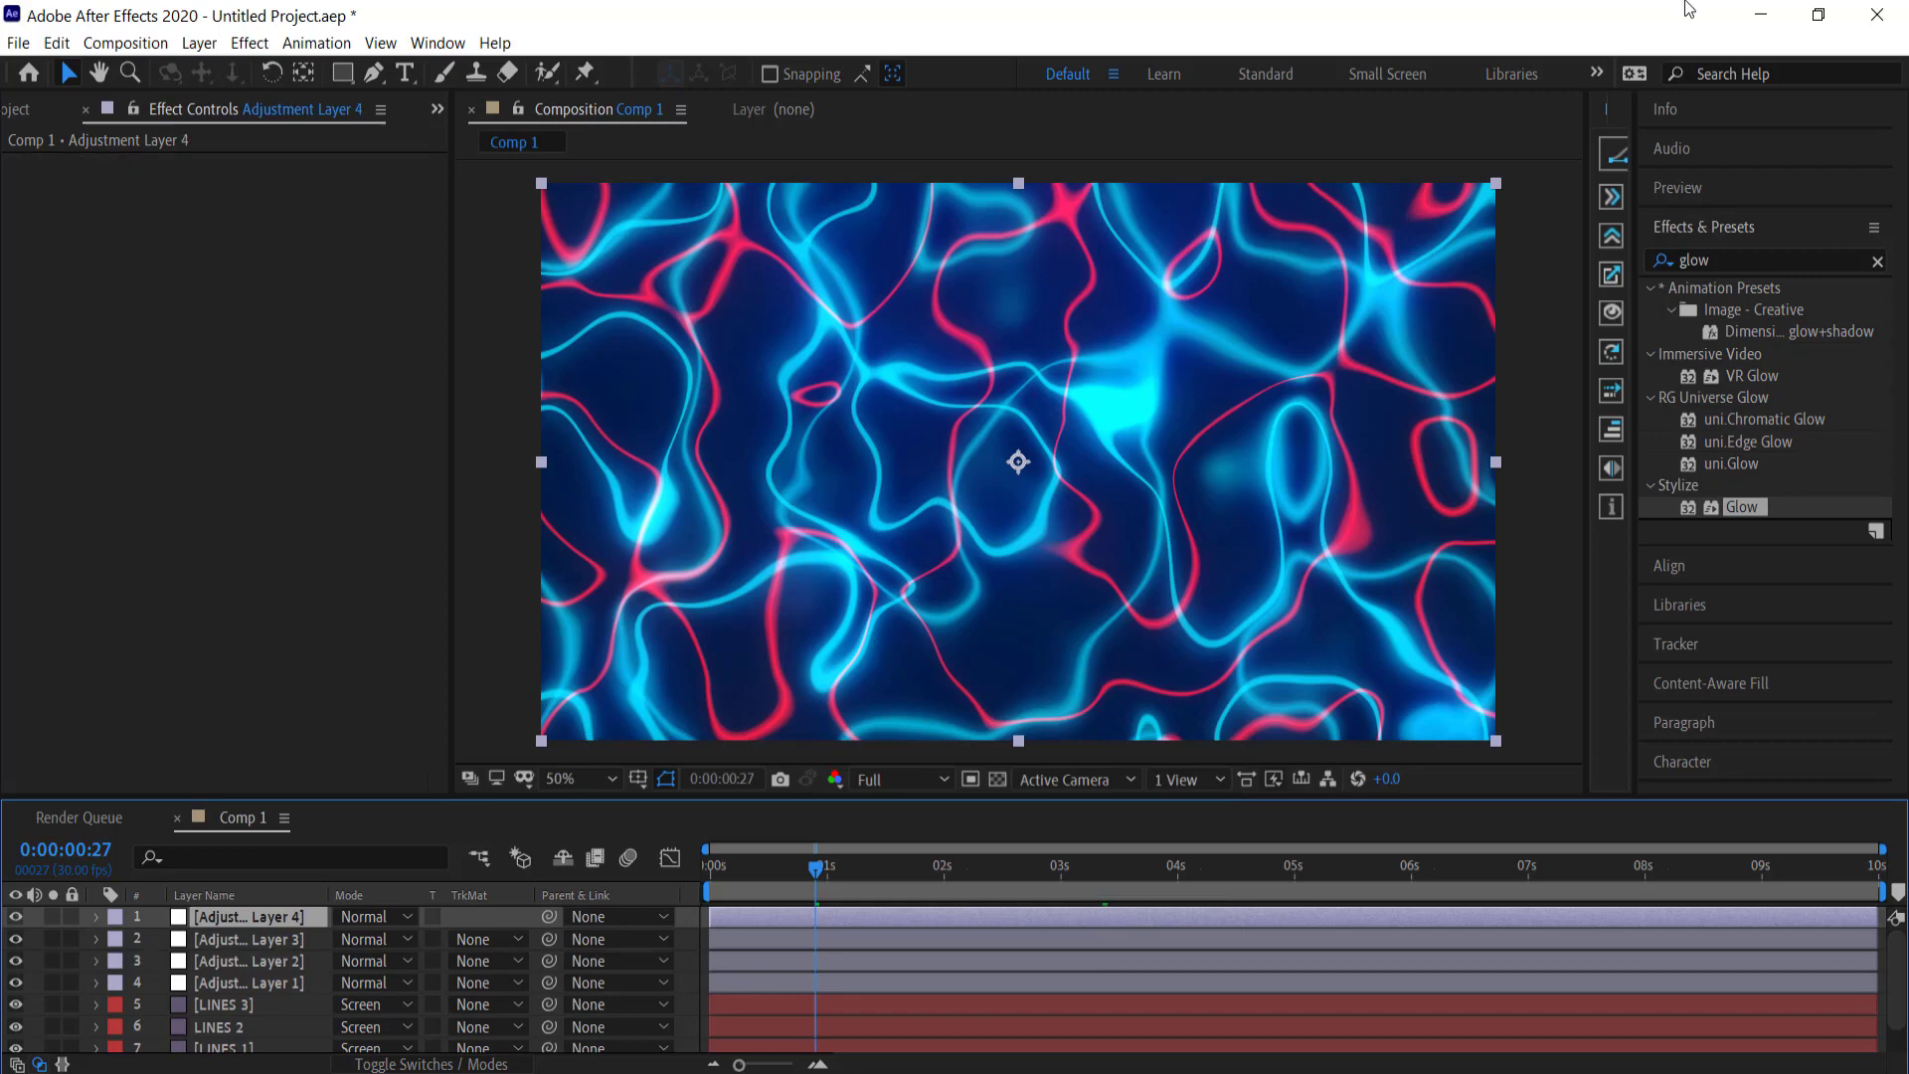
{"action": "left_click", "coordinate": [1678, 260]}
{"action": "double_click", "coordinate": [1678, 260]}
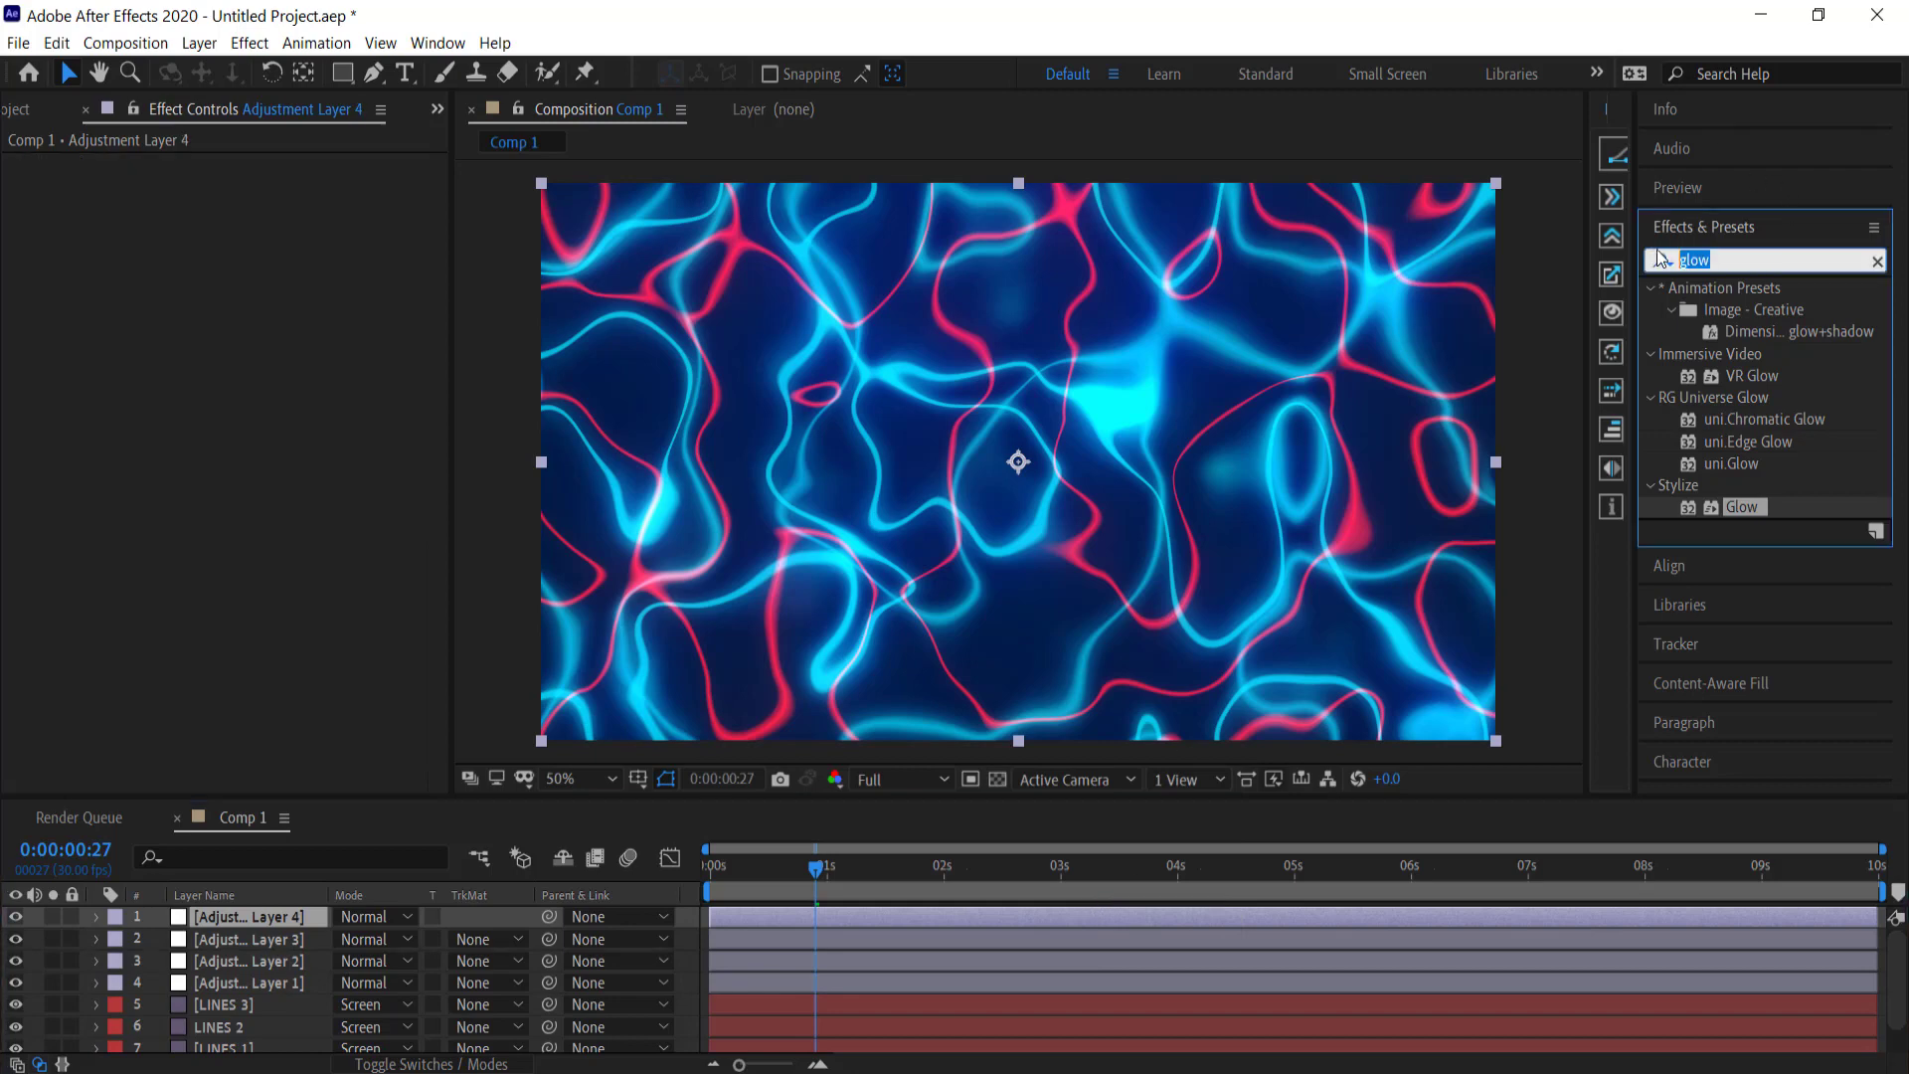
{"action": "type", "text": "turb"}
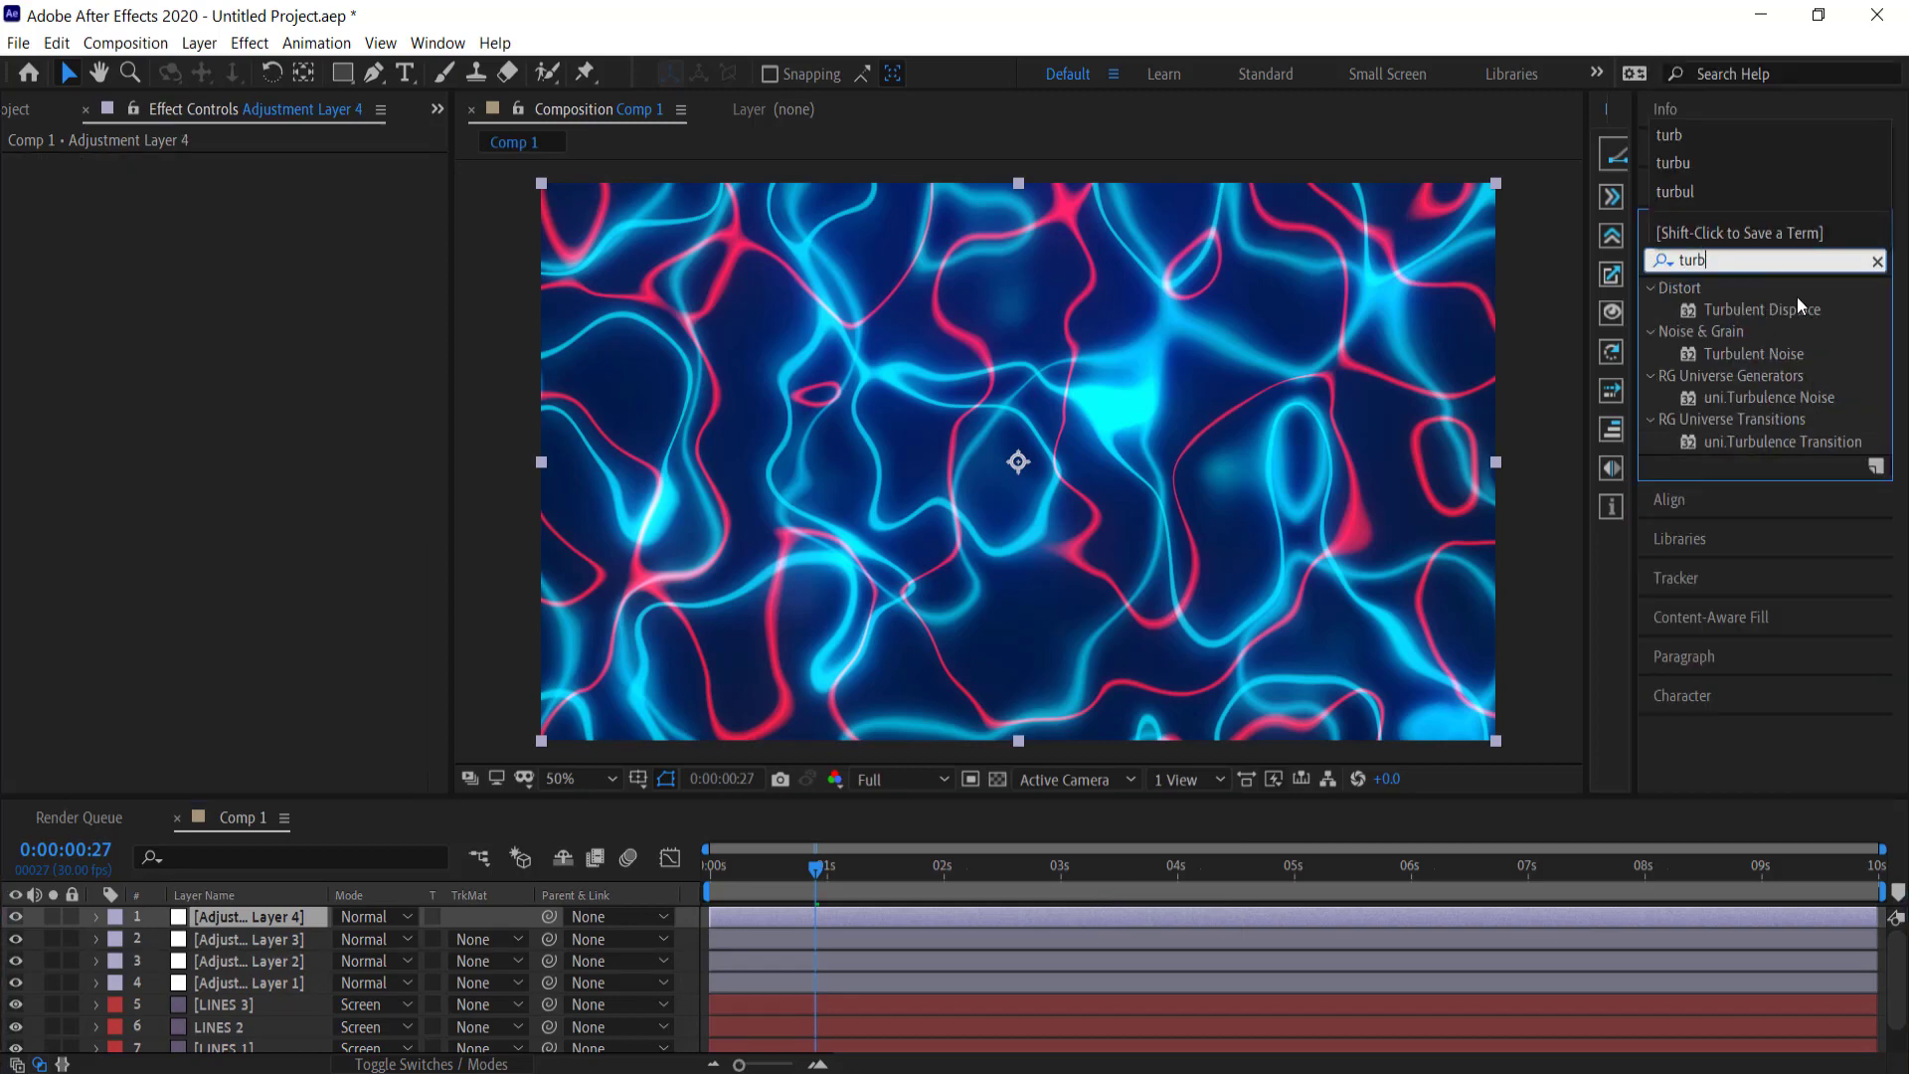
{"action": "double_click", "coordinate": [1770, 306]}
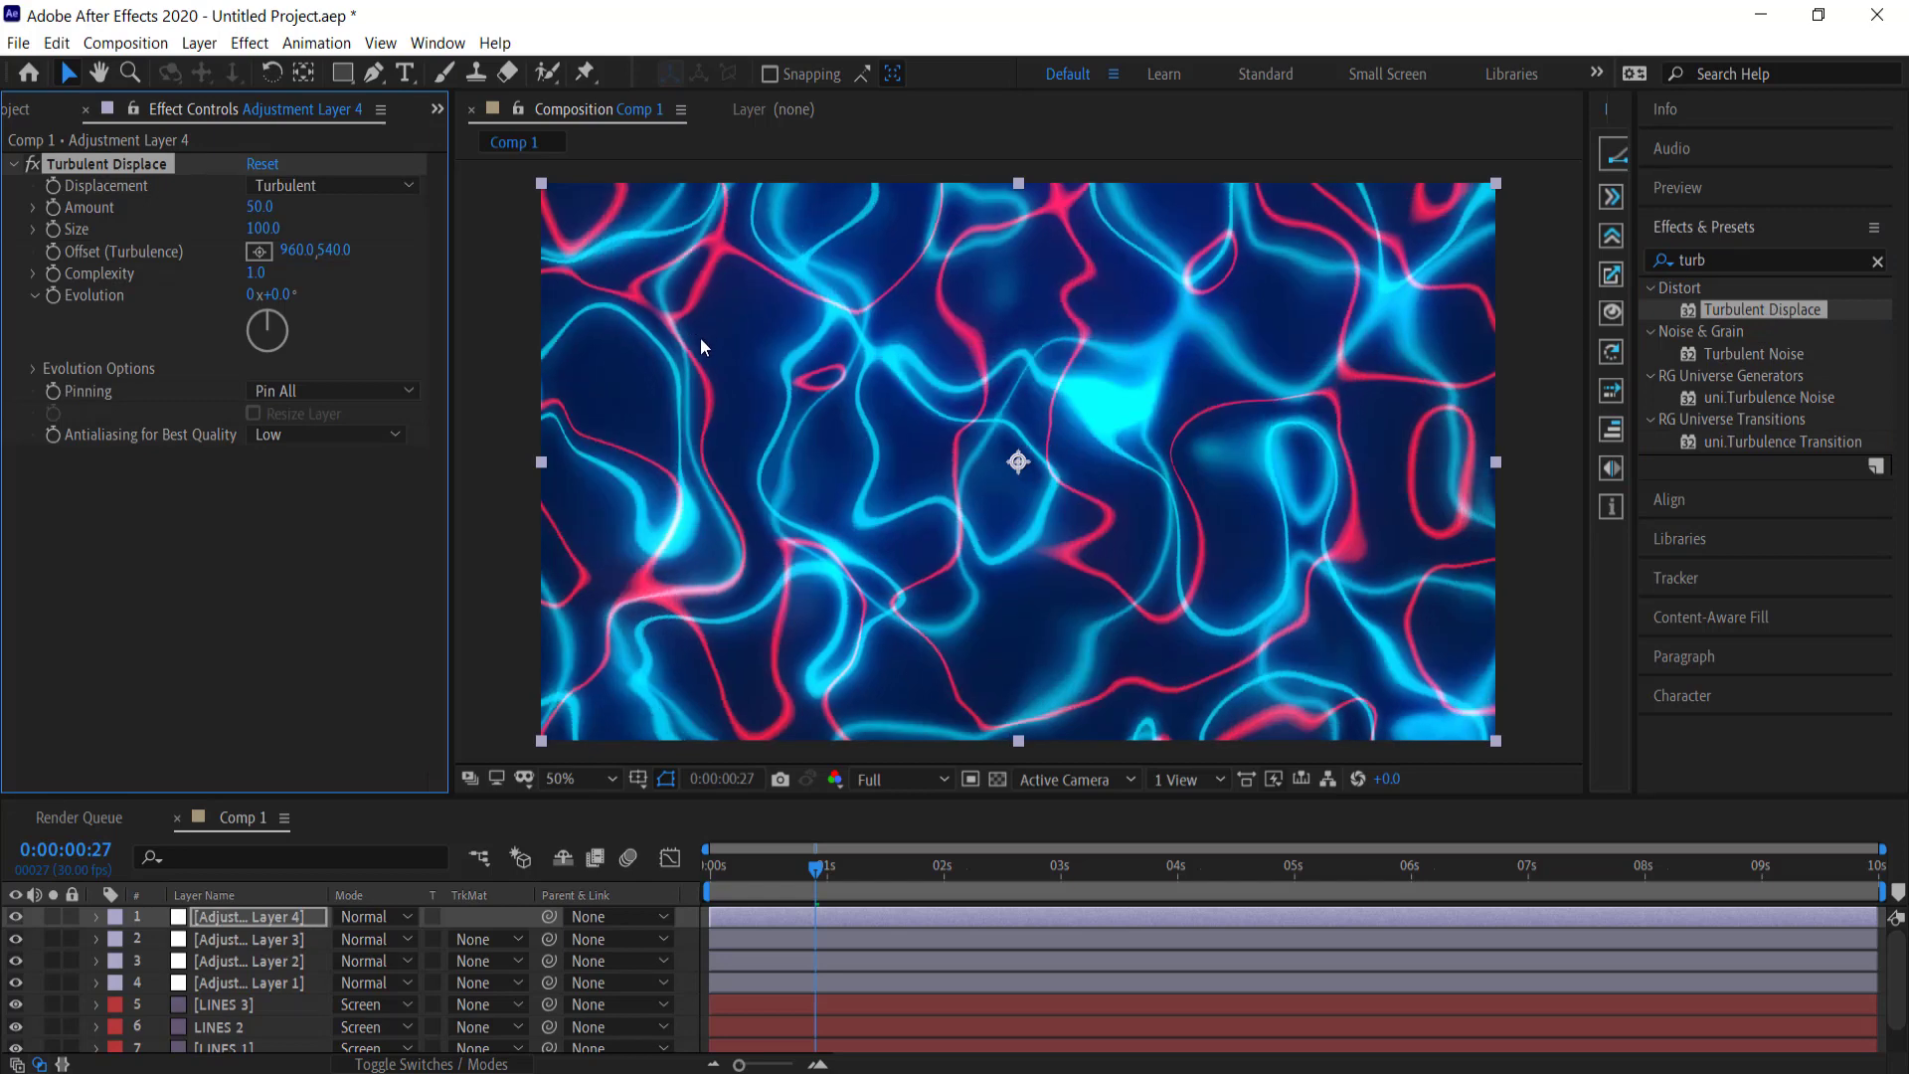
Step: Set the new Turbulent Displace effect's displacement to Turbulent Smoother and its amount to 60
{"action": "left_click", "coordinate": [319, 187]}
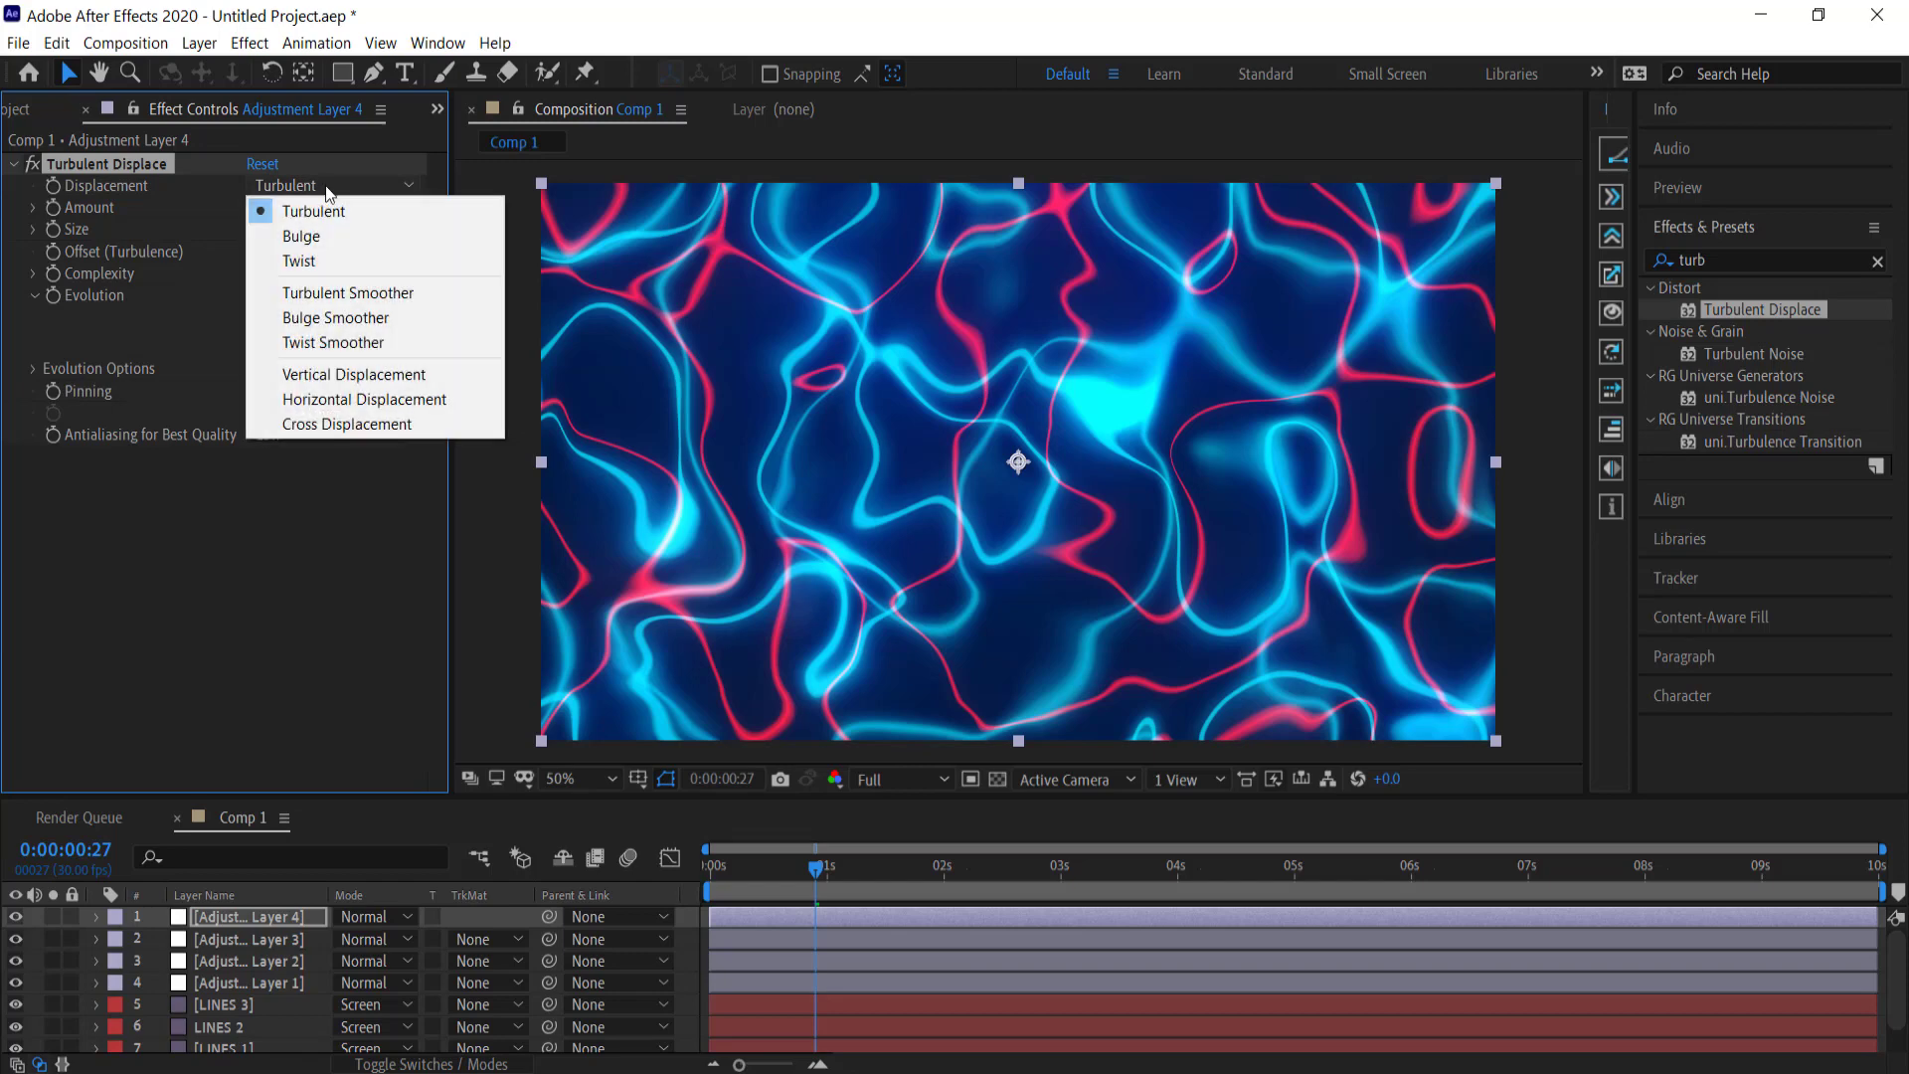
{"action": "left_click", "coordinate": [380, 295]}
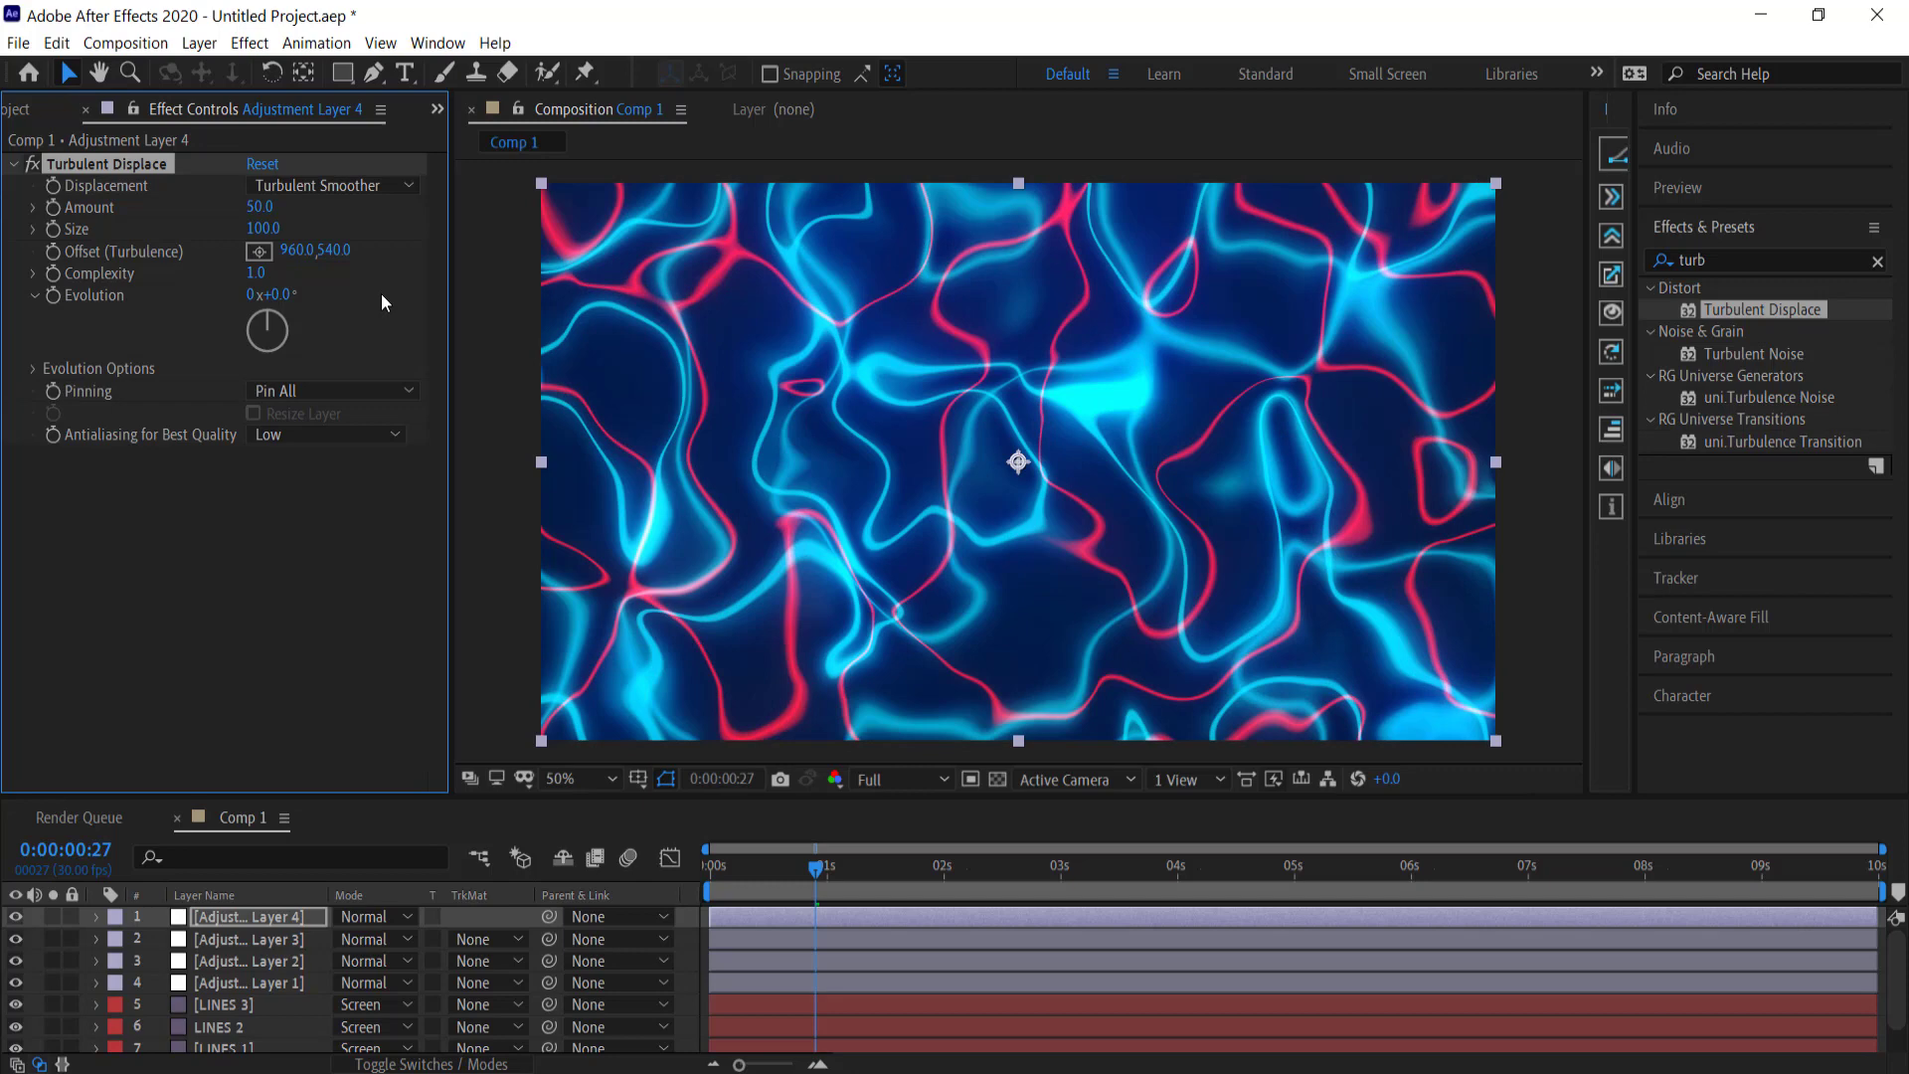
{"action": "left_click", "coordinate": [260, 207]}
{"action": "type", "text": "60"}
{"action": "key", "text": "Return"}
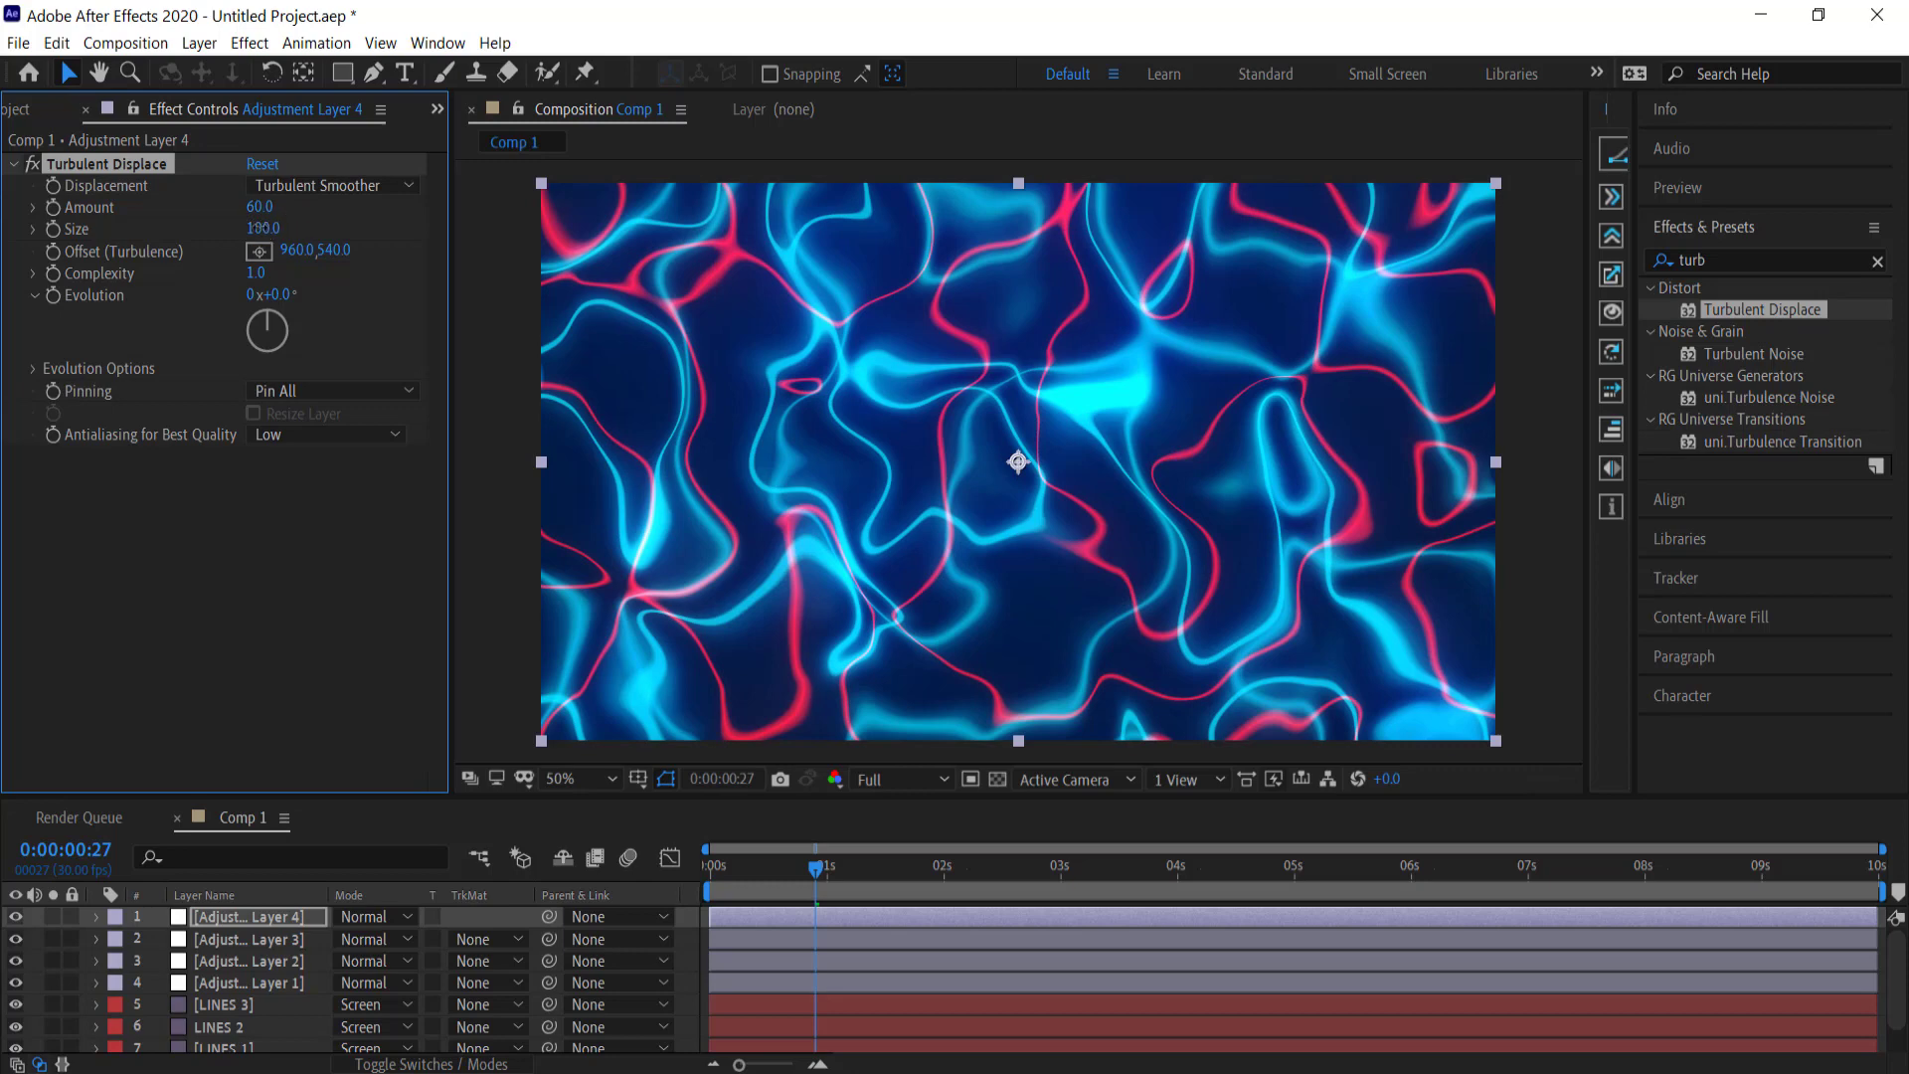
Step: Set the Turbulent Displace size on the fourth adjustment layer to 60 and check the look at 0:00:01:04
{"action": "left_click", "coordinate": [284, 226]}
{"action": "type", "text": "60"}
{"action": "key", "text": "Return"}
{"action": "left_click_drag", "start_coordinate": [815, 865], "coordinate": [842, 867]}
Step: Lower the preview resolution to Quarter and play back the animated lines
{"action": "left_click", "coordinate": [894, 776]}
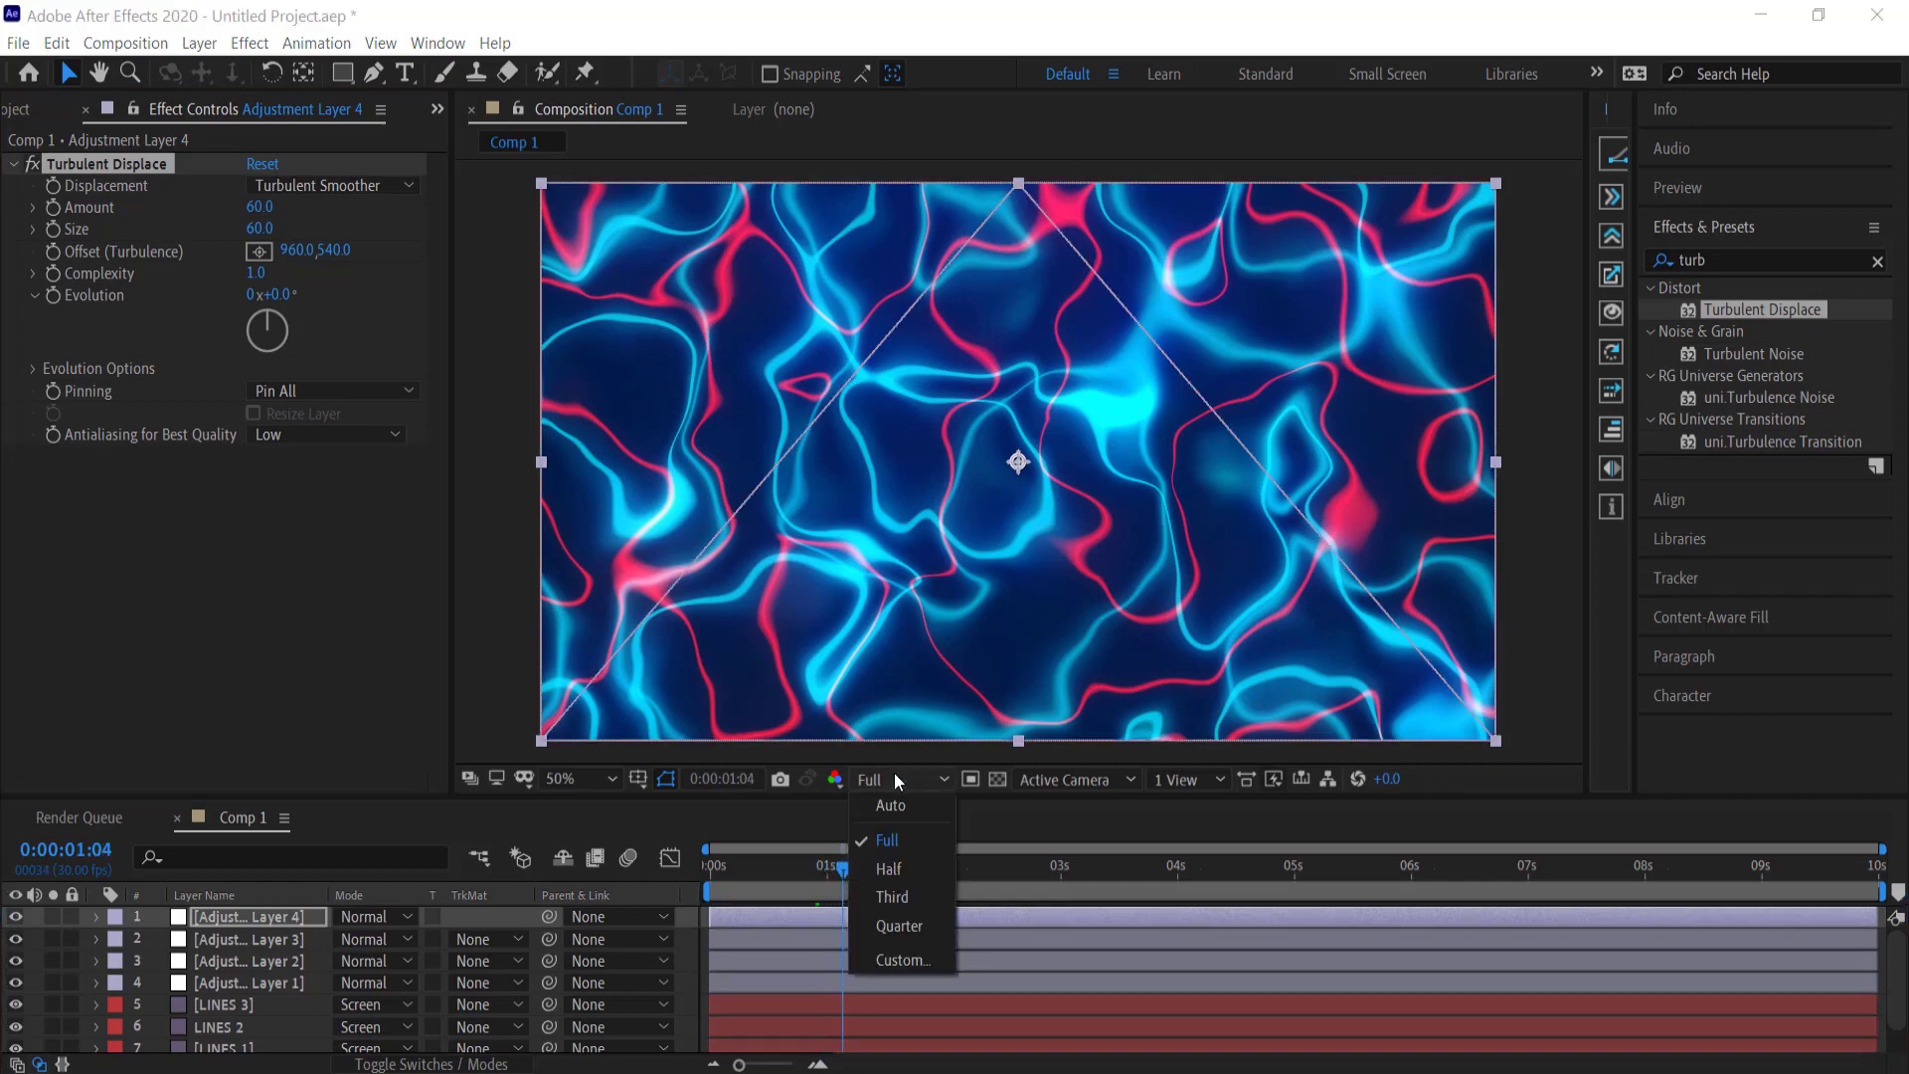
{"action": "left_click", "coordinate": [899, 925]}
{"action": "key", "text": "space"}
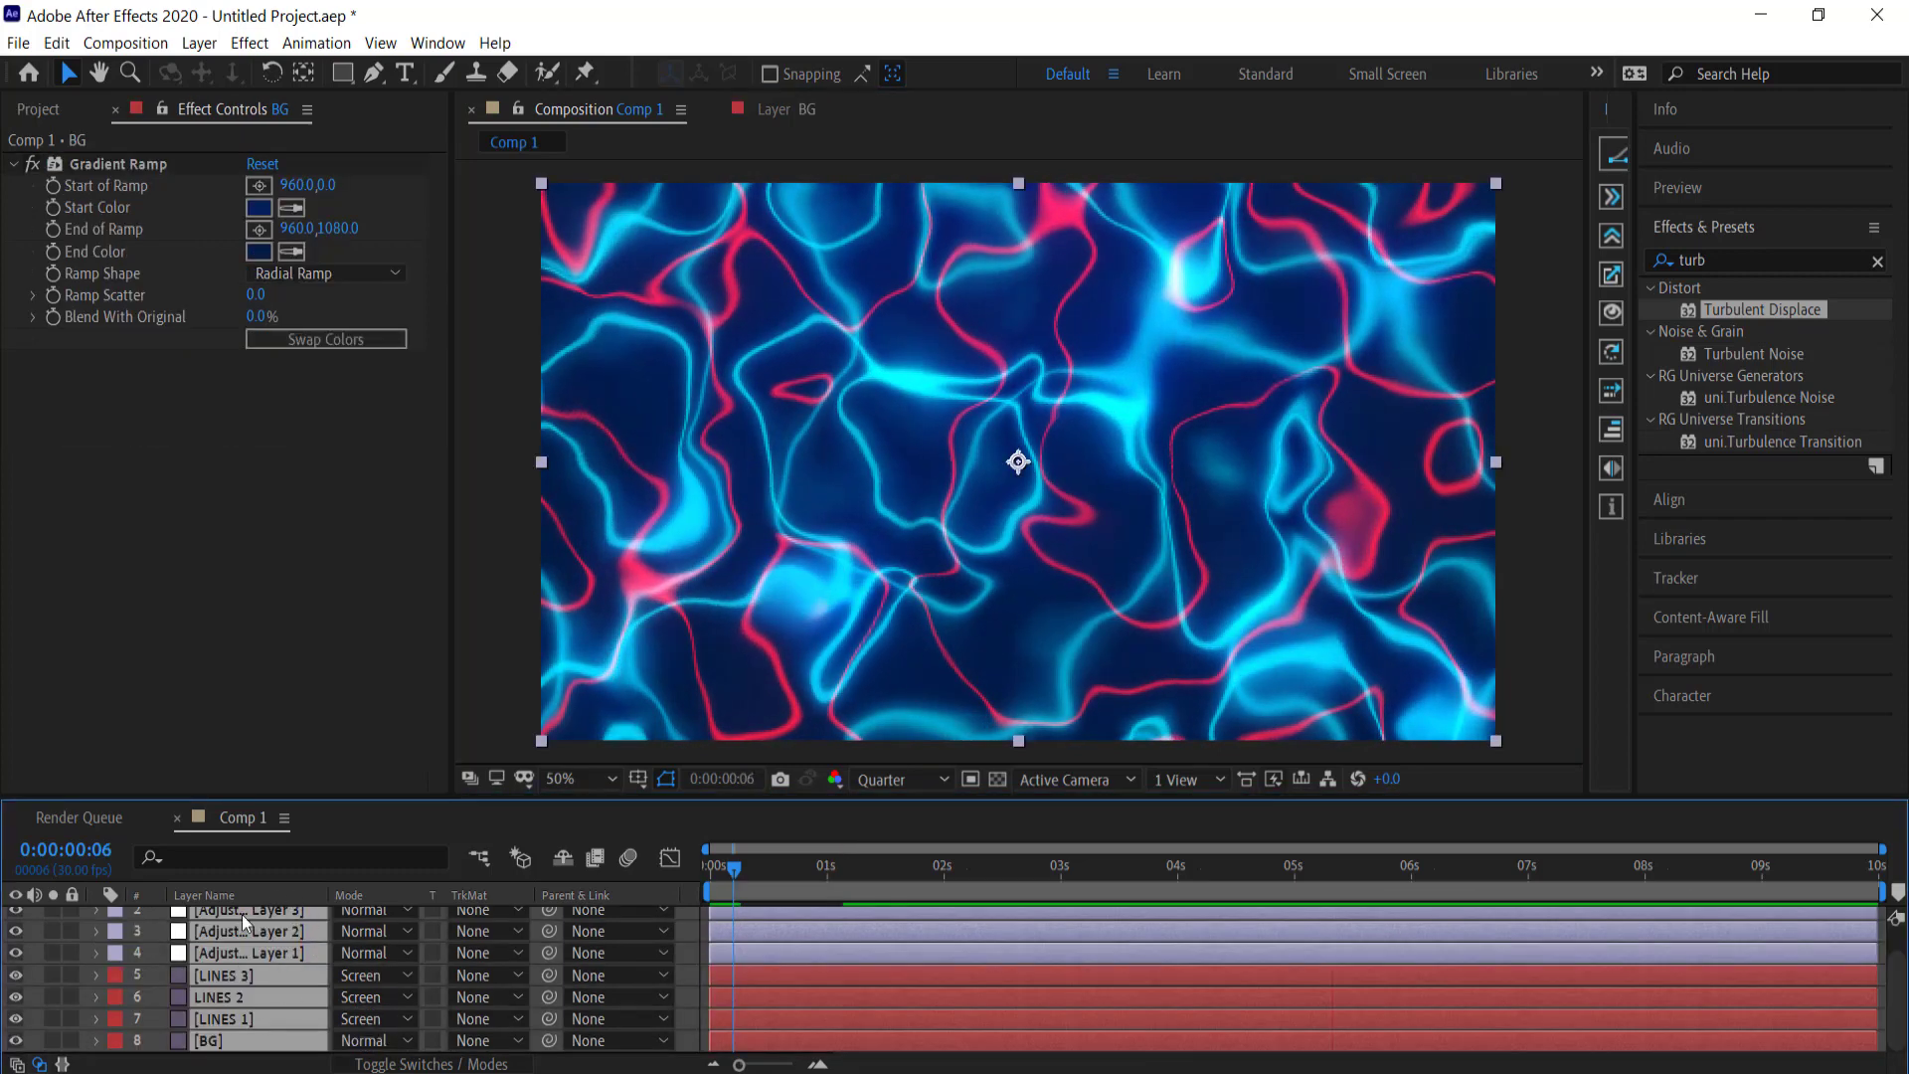
Step: Pre-compose all the selected layers into a new composition named LINES
{"action": "scroll", "coordinate": [310, 986], "scroll_direction": "up", "scroll_amount": 1}
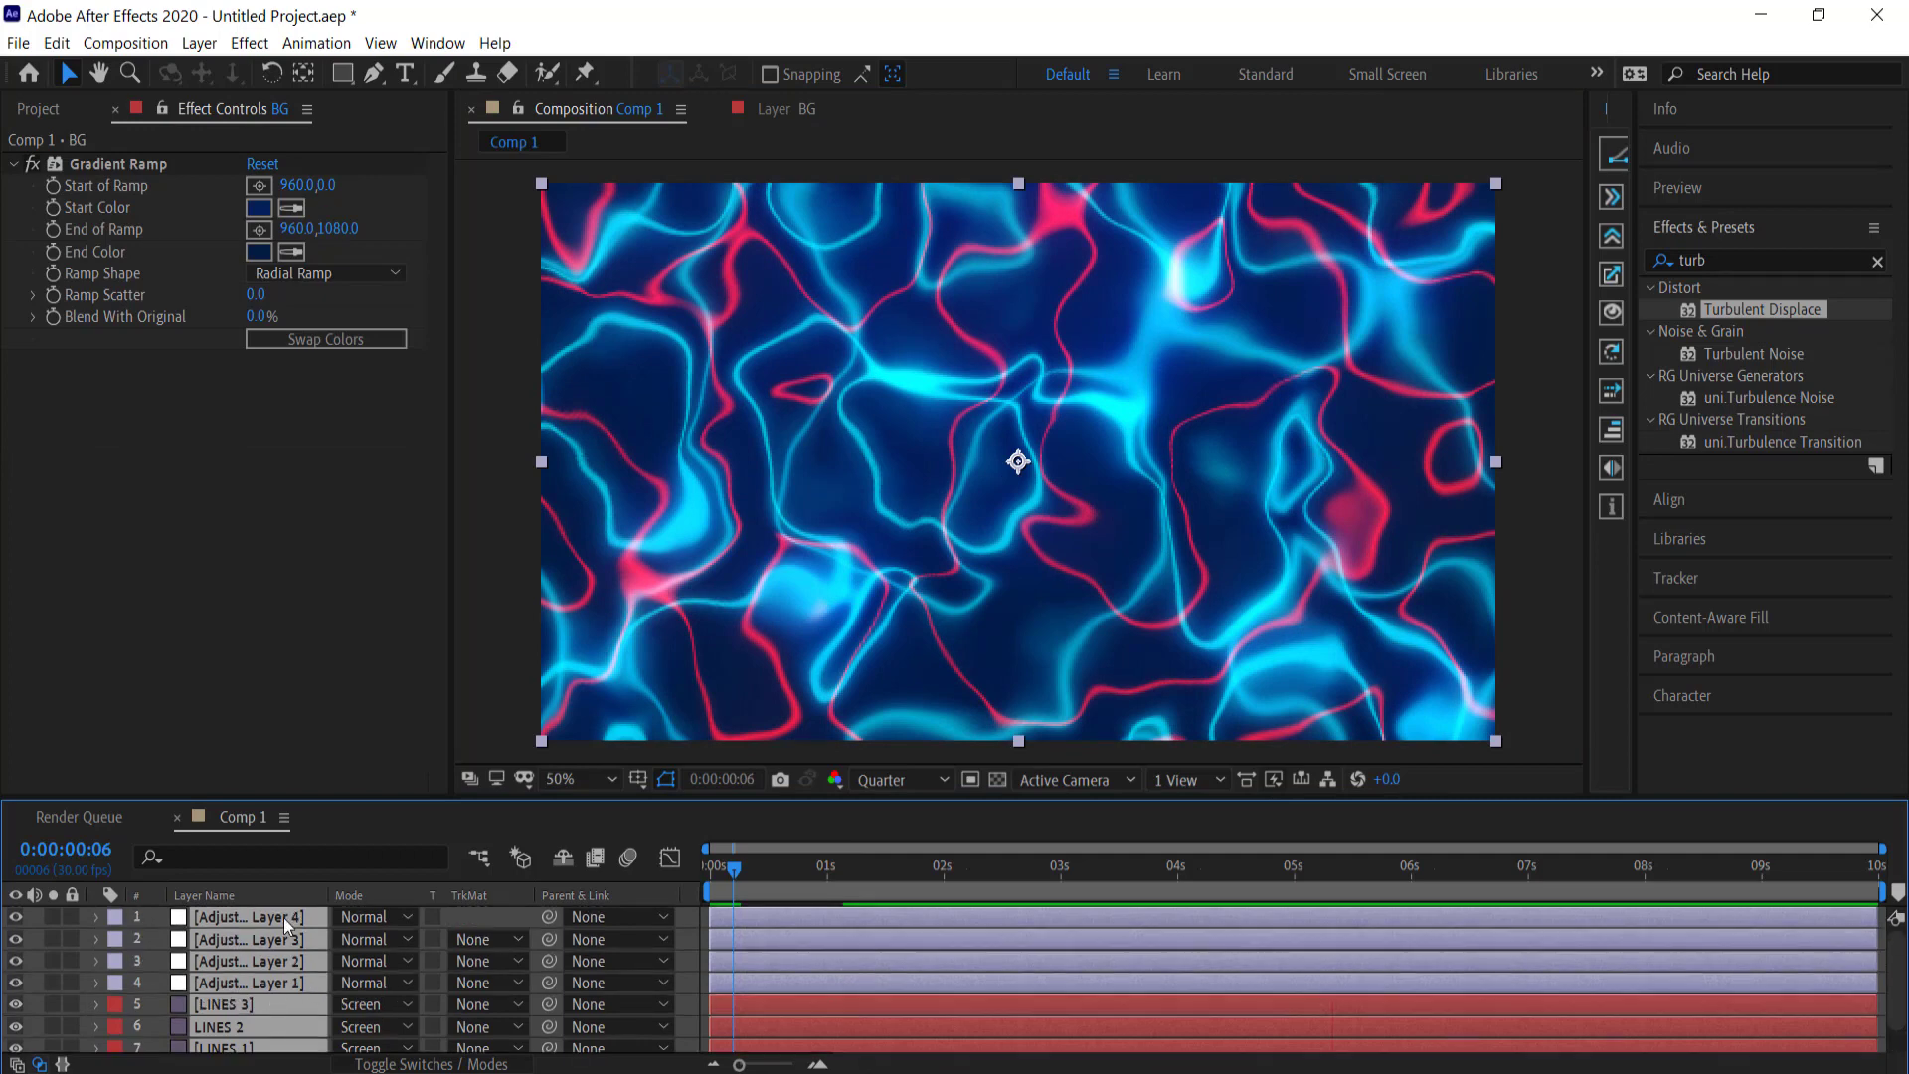
{"action": "right_click", "coordinate": [311, 916]}
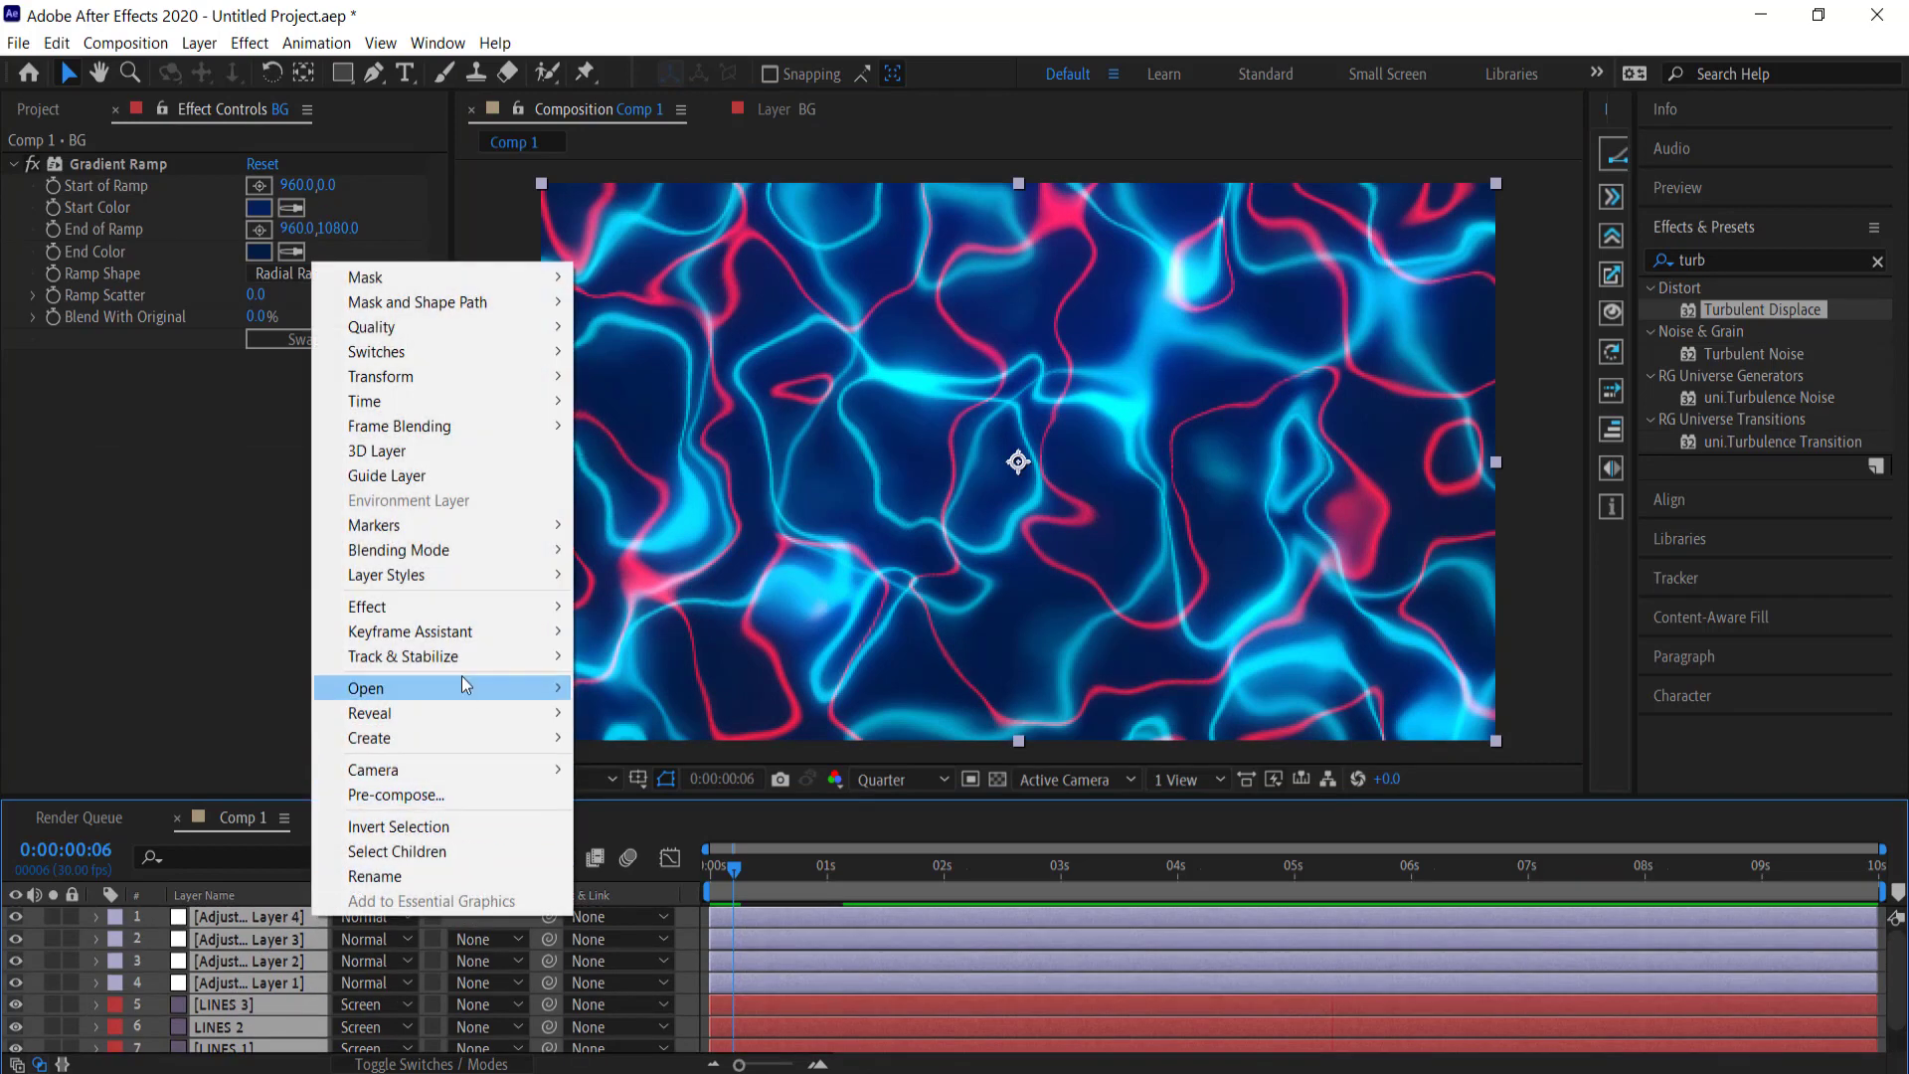
{"action": "left_click", "coordinate": [432, 794]}
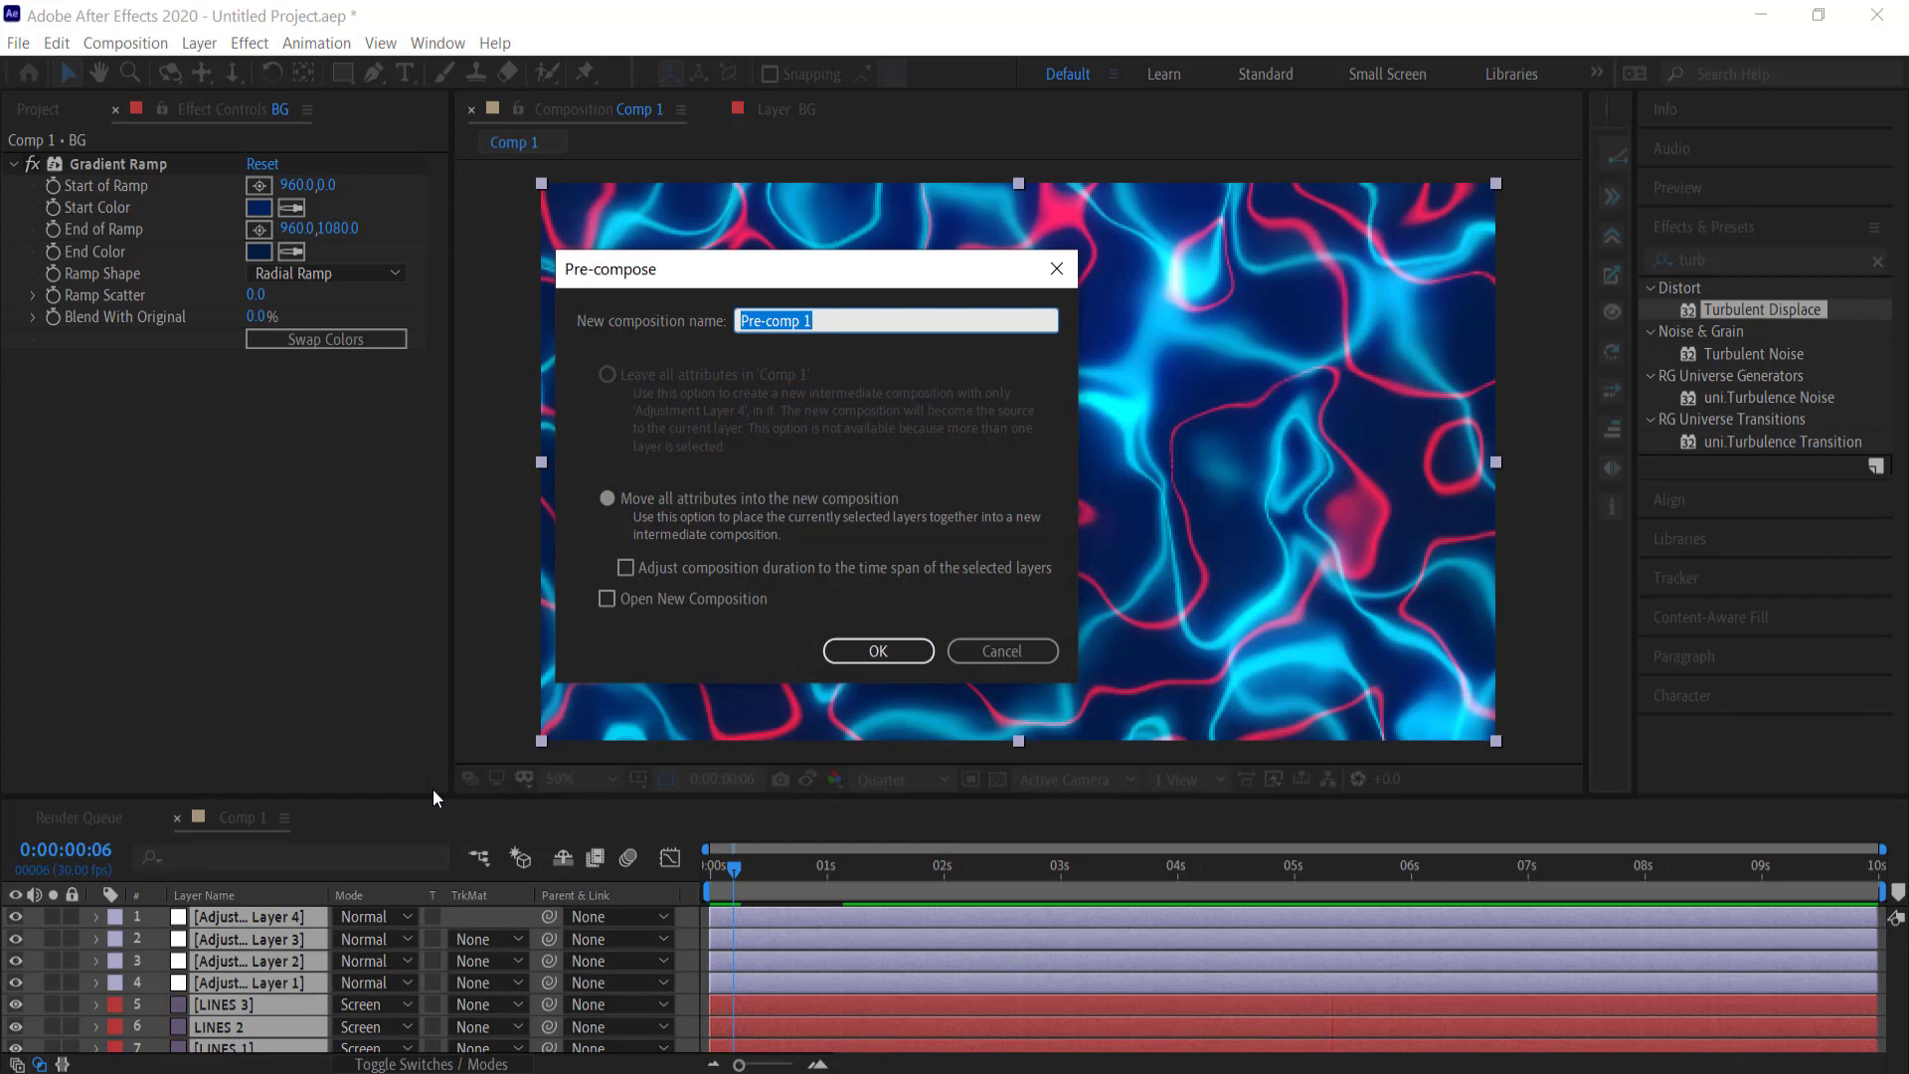
{"action": "type", "text": "LINES"}
{"action": "key", "text": "Return"}
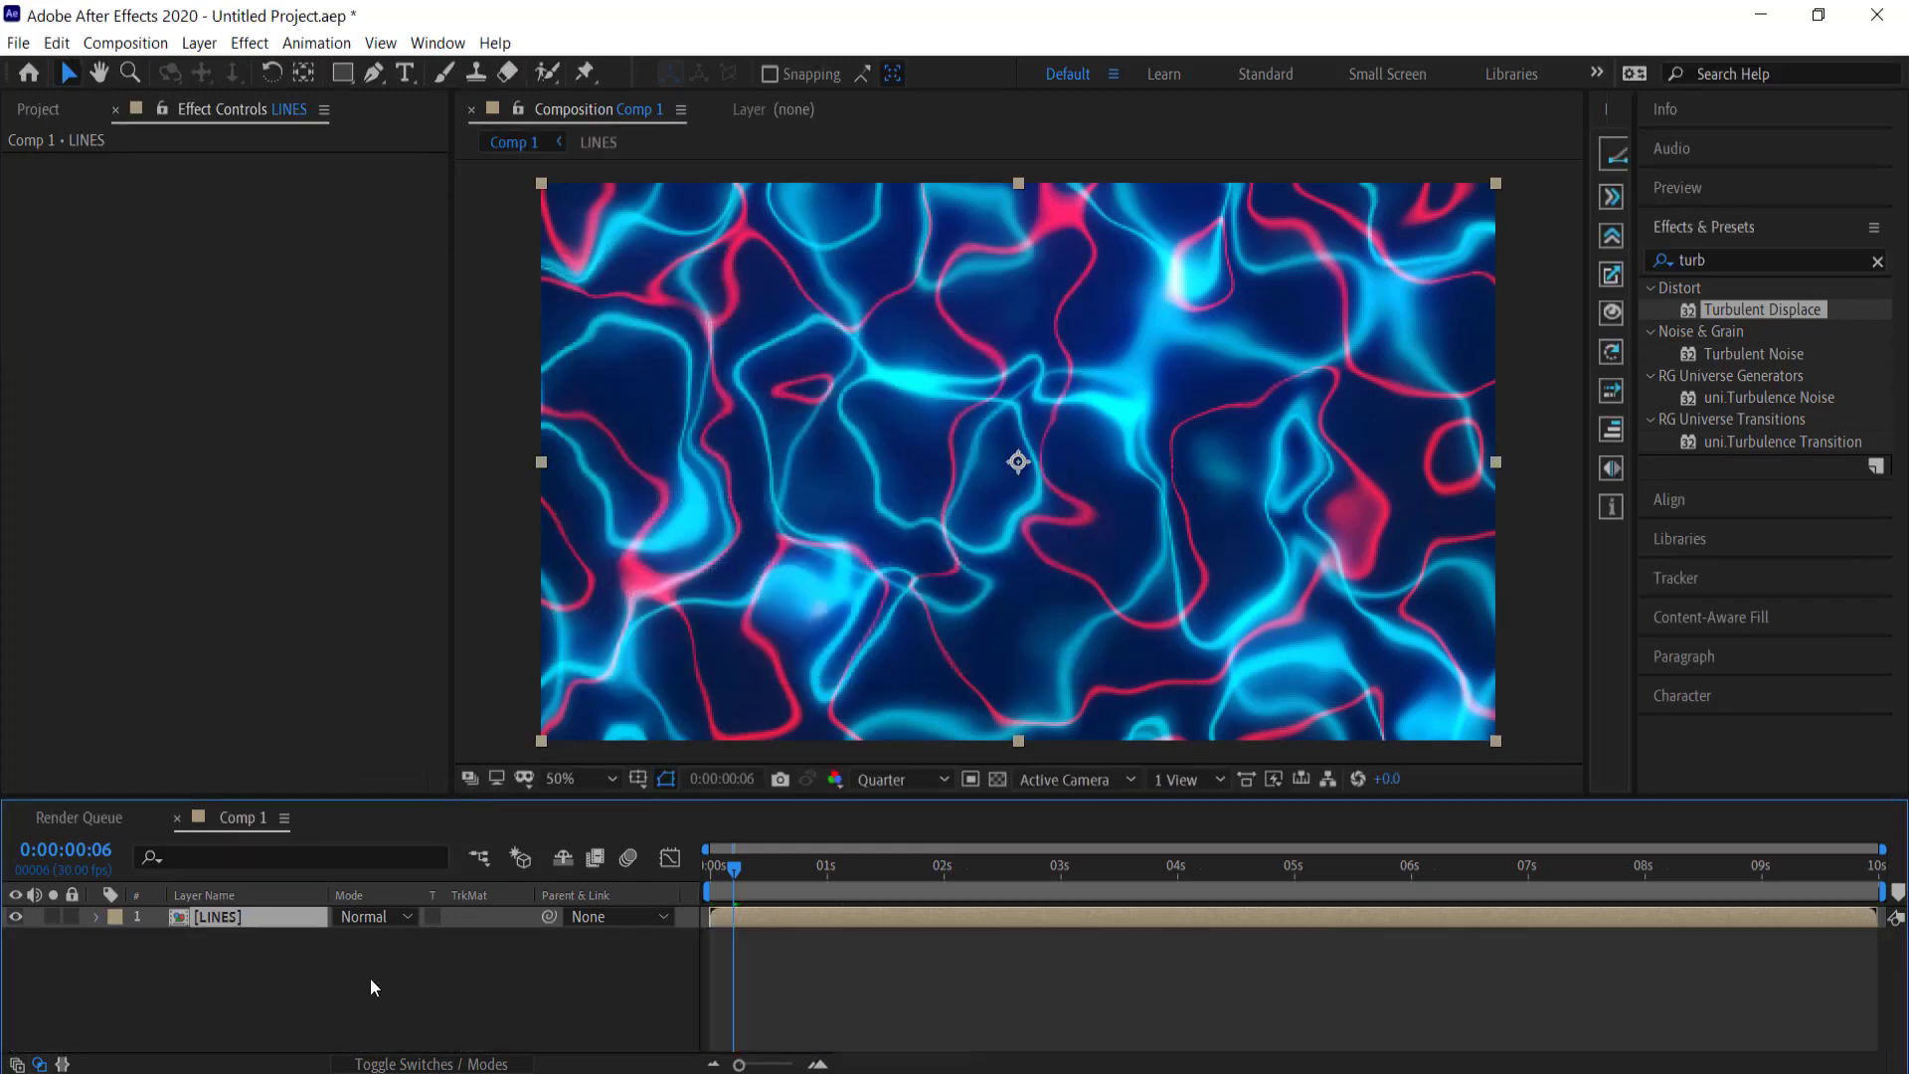
Step: Create a new text layer reading "neon" above the LINES pre-composition
{"action": "left_click", "coordinate": [364, 994]}
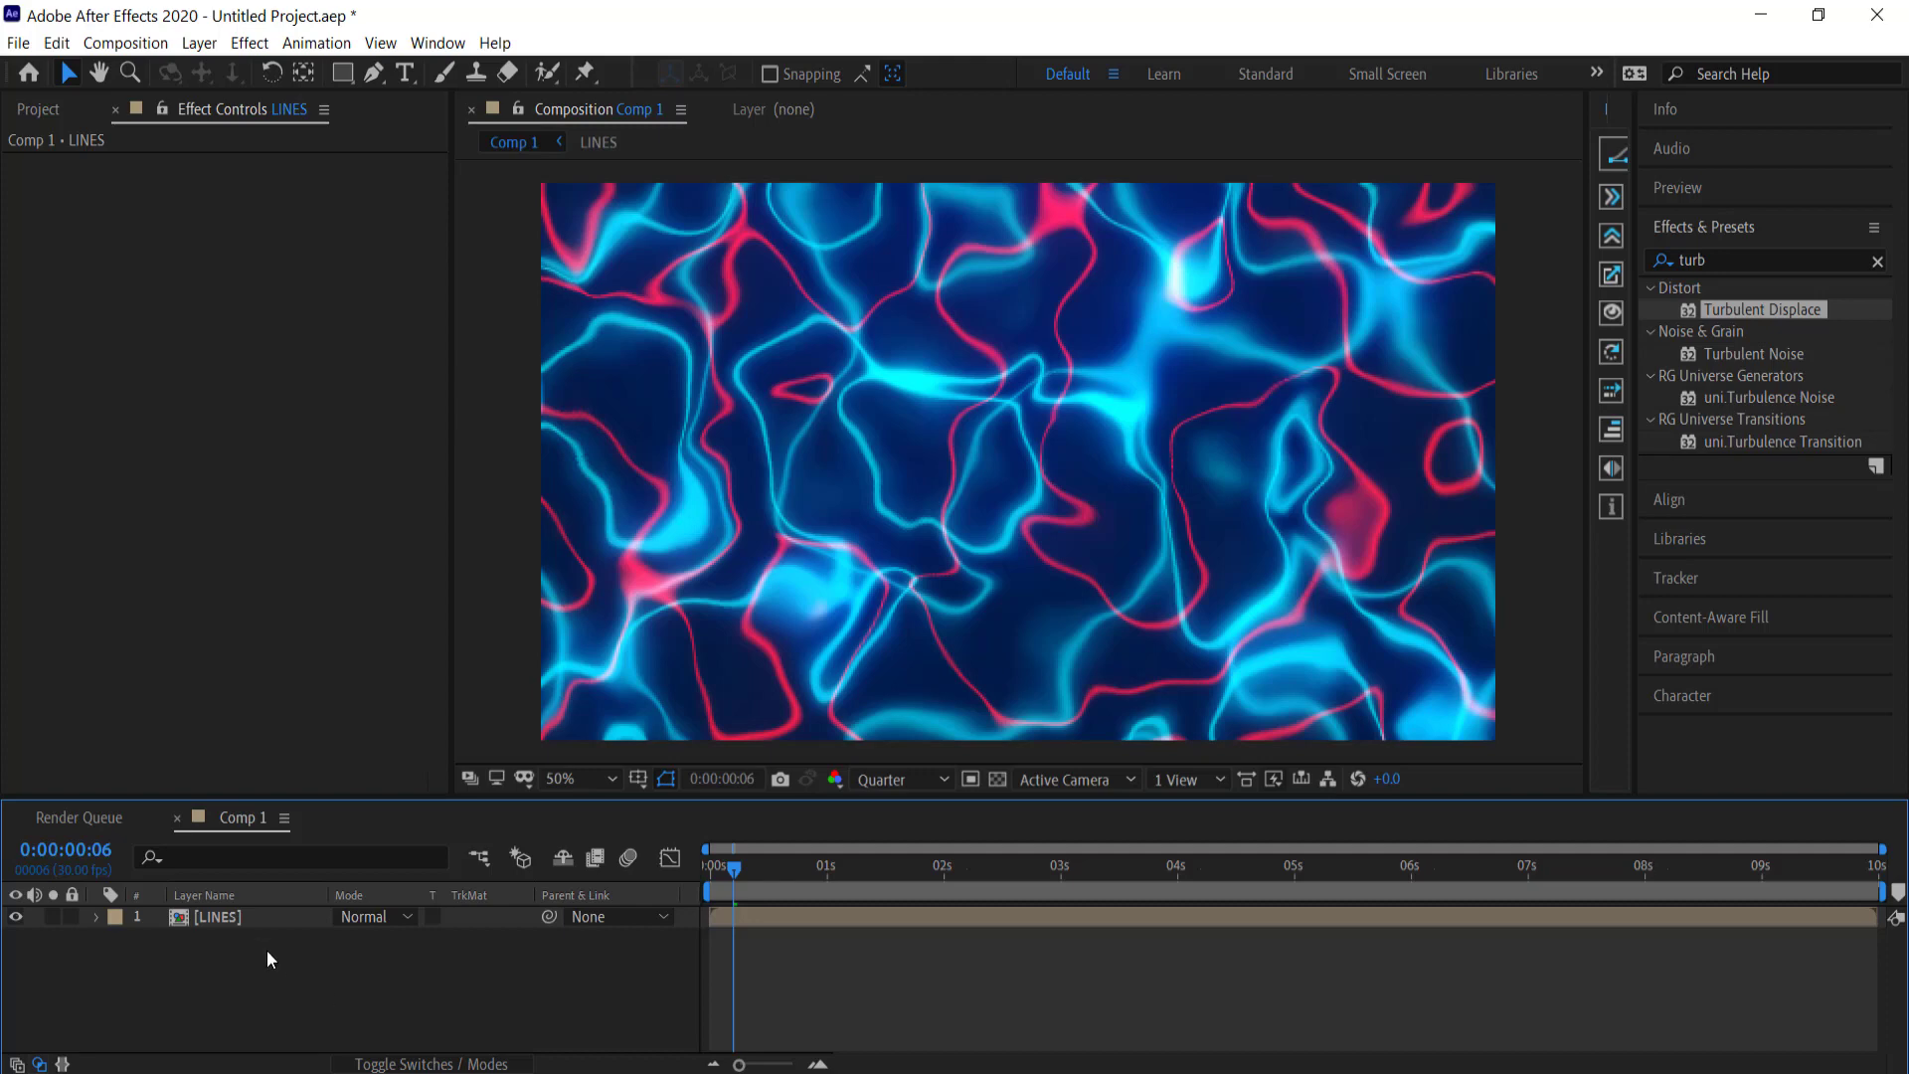
{"action": "right_click", "coordinate": [218, 964]}
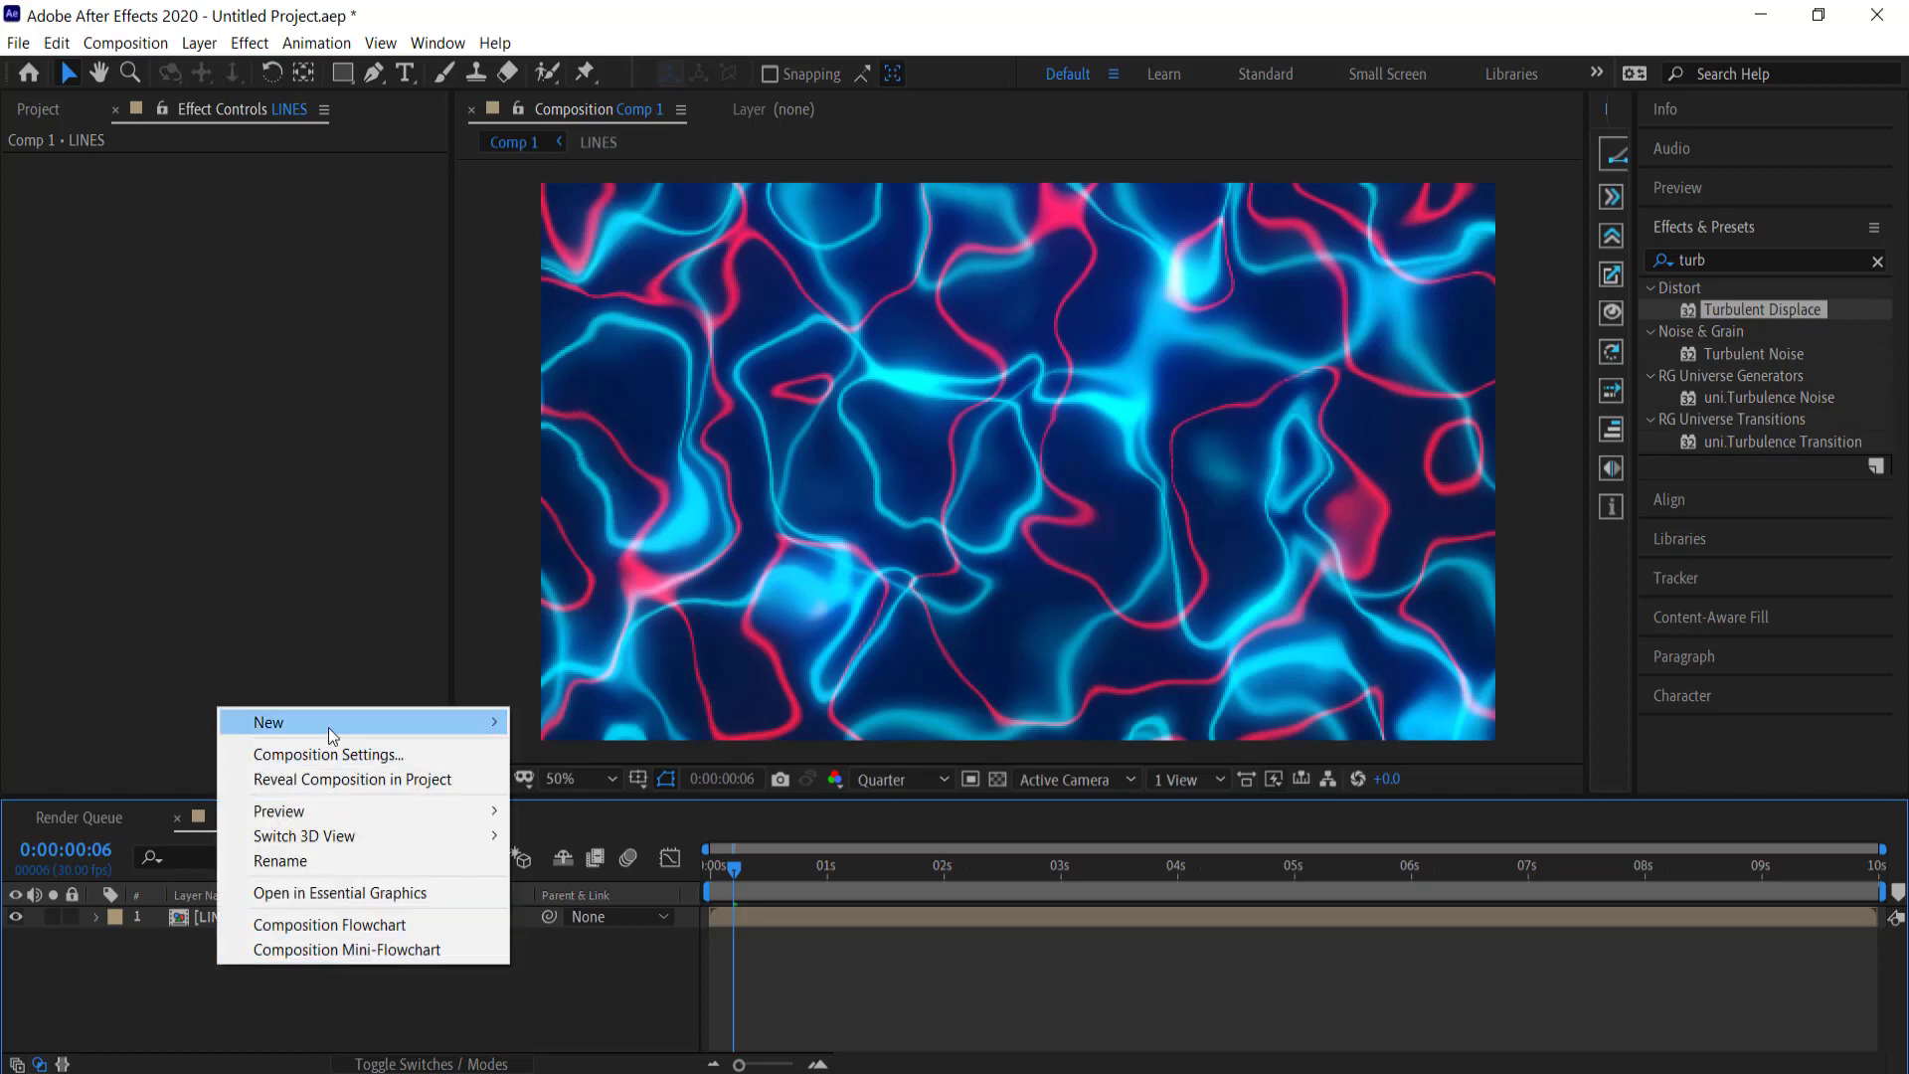
{"action": "mouse_move", "coordinate": [378, 729]}
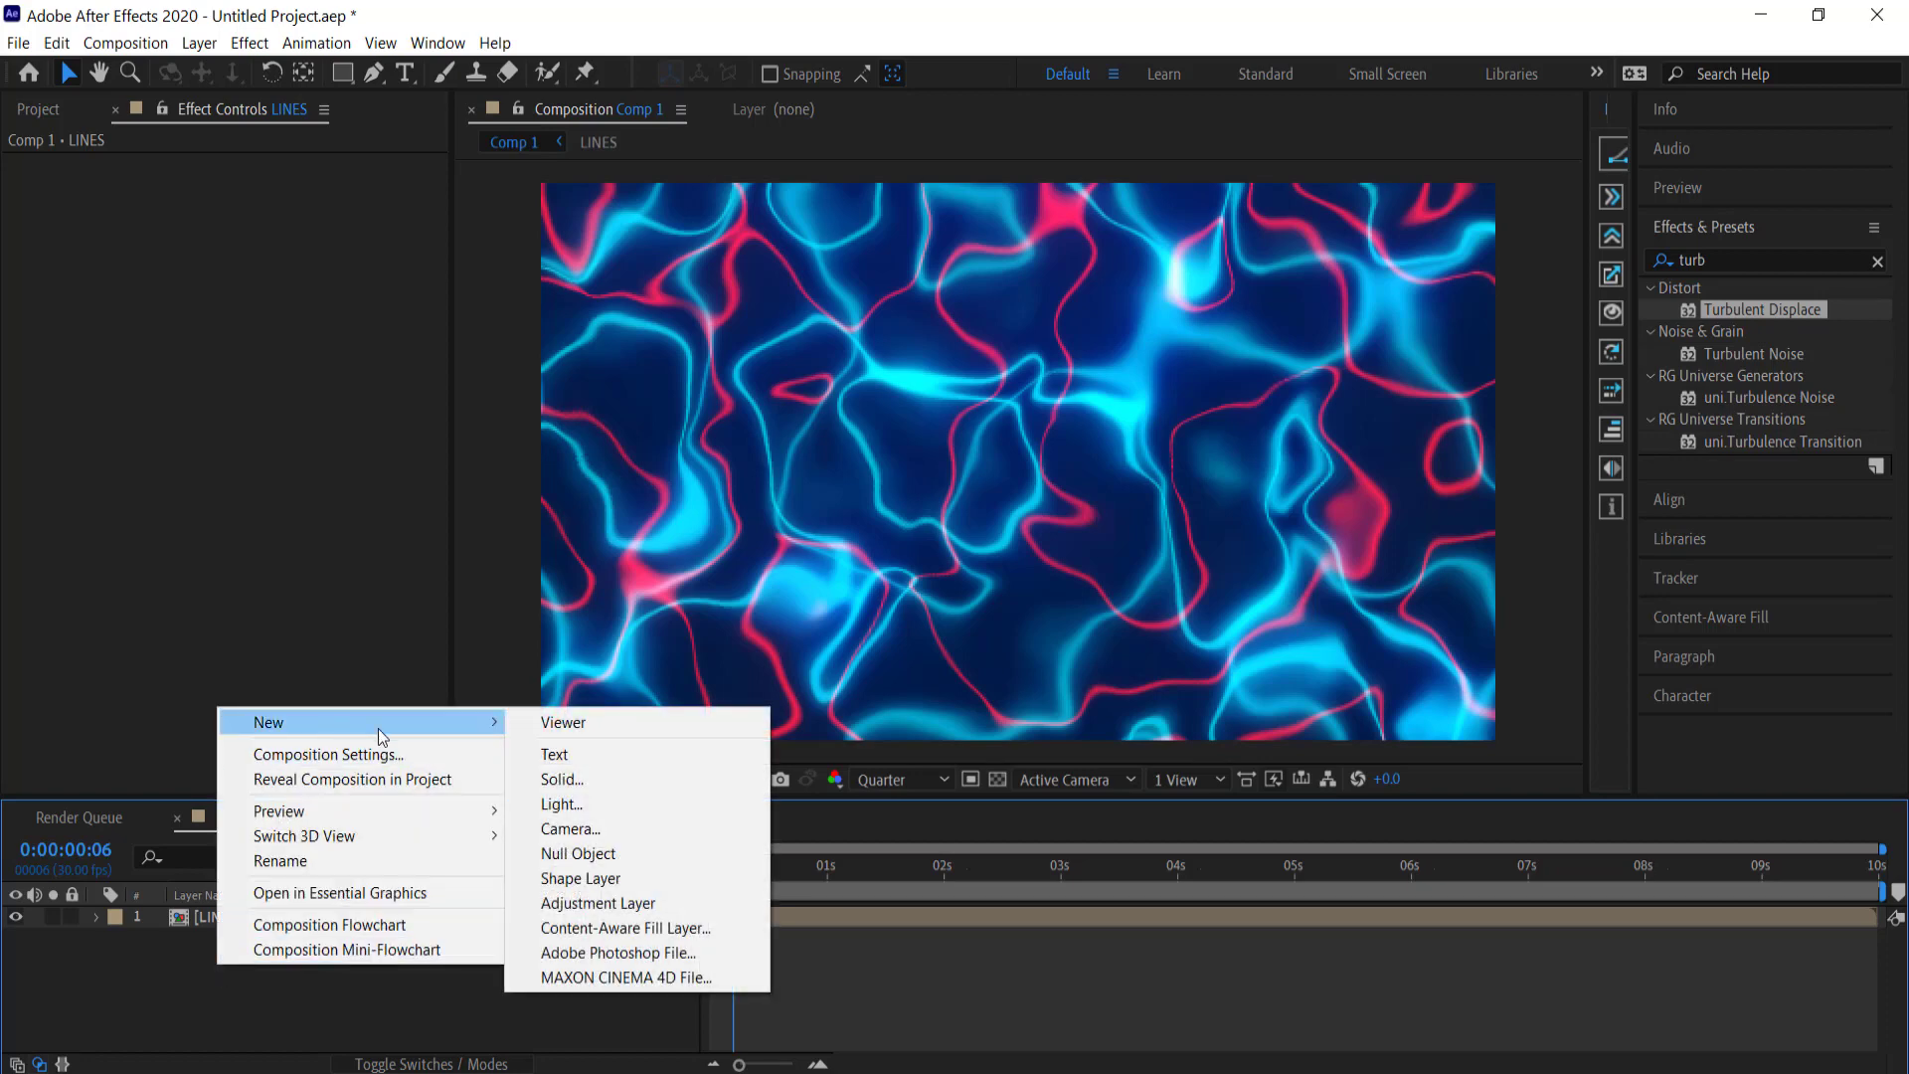
{"action": "left_click", "coordinate": [574, 759]}
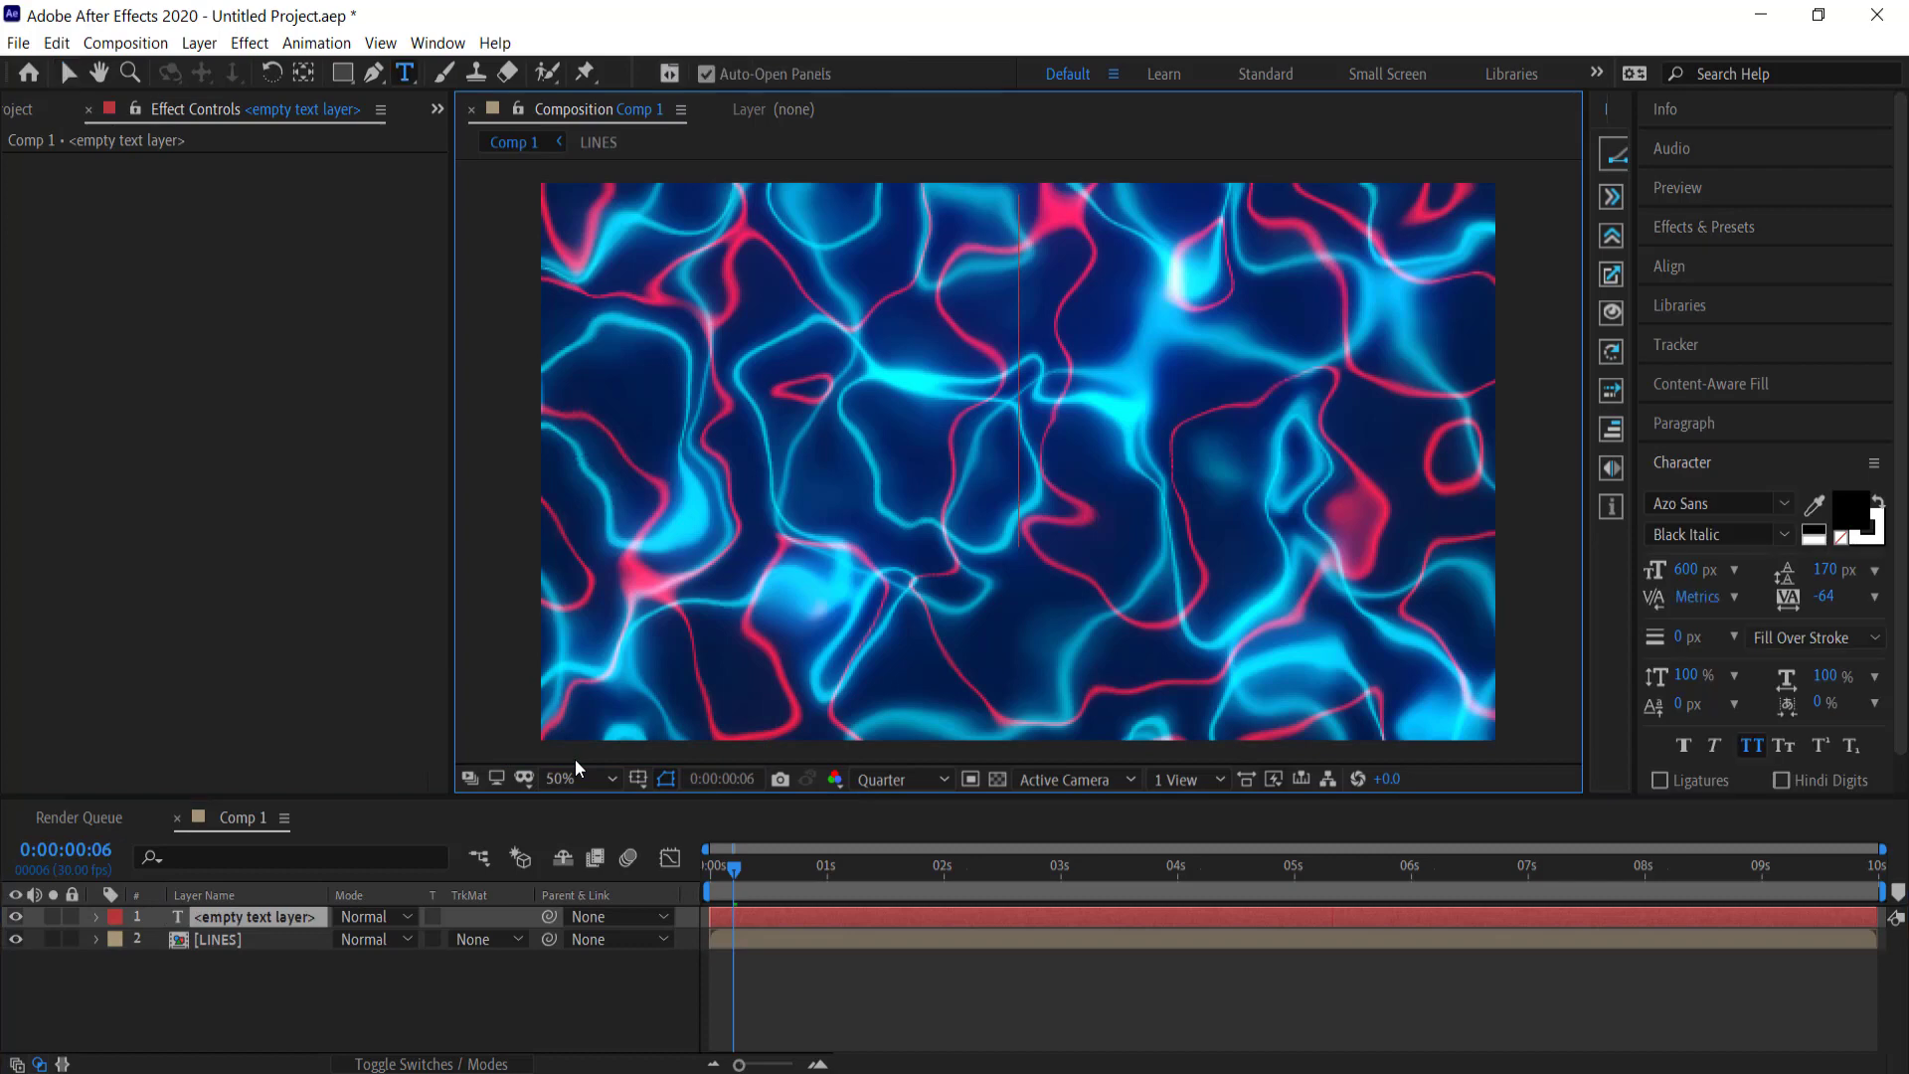
{"action": "type", "text": "neon"}
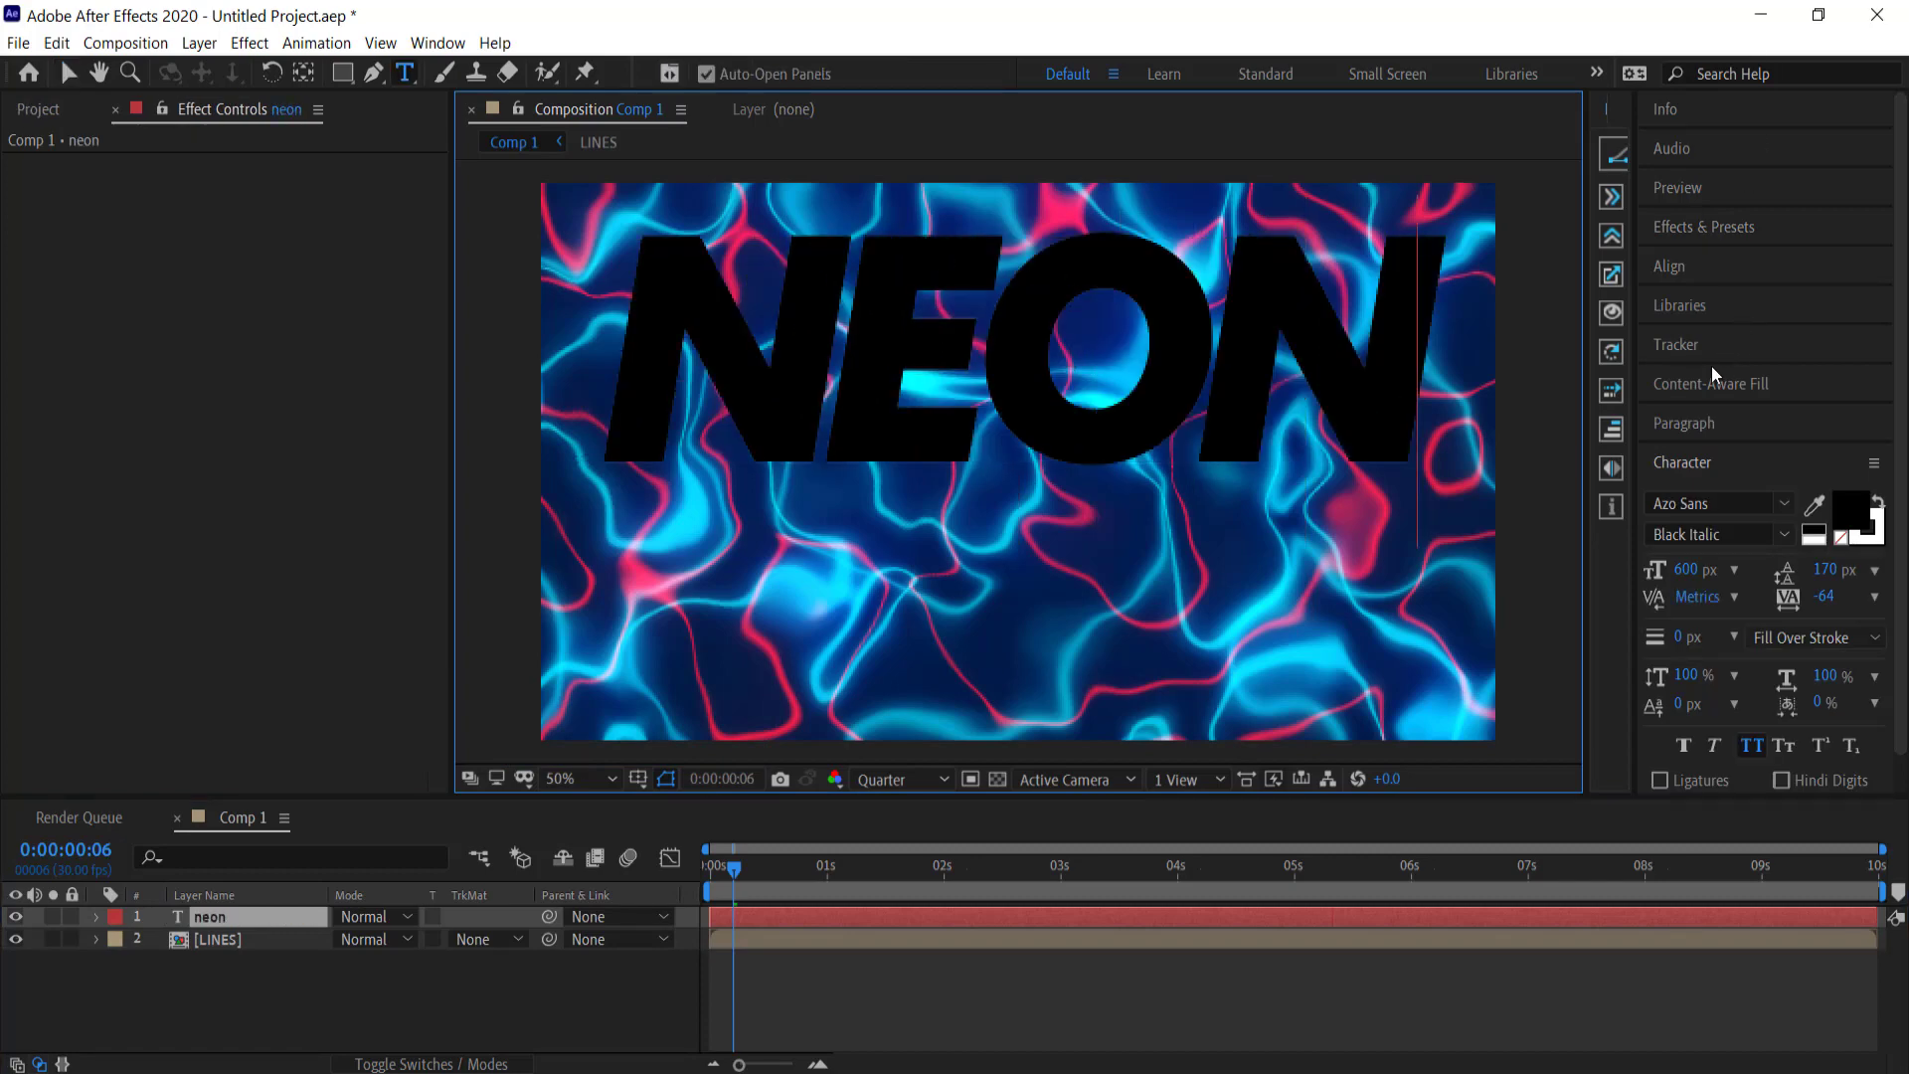
Step: Check the text's paragraph alignment and set its character tracking to -50
{"action": "left_click", "coordinate": [1690, 424]}
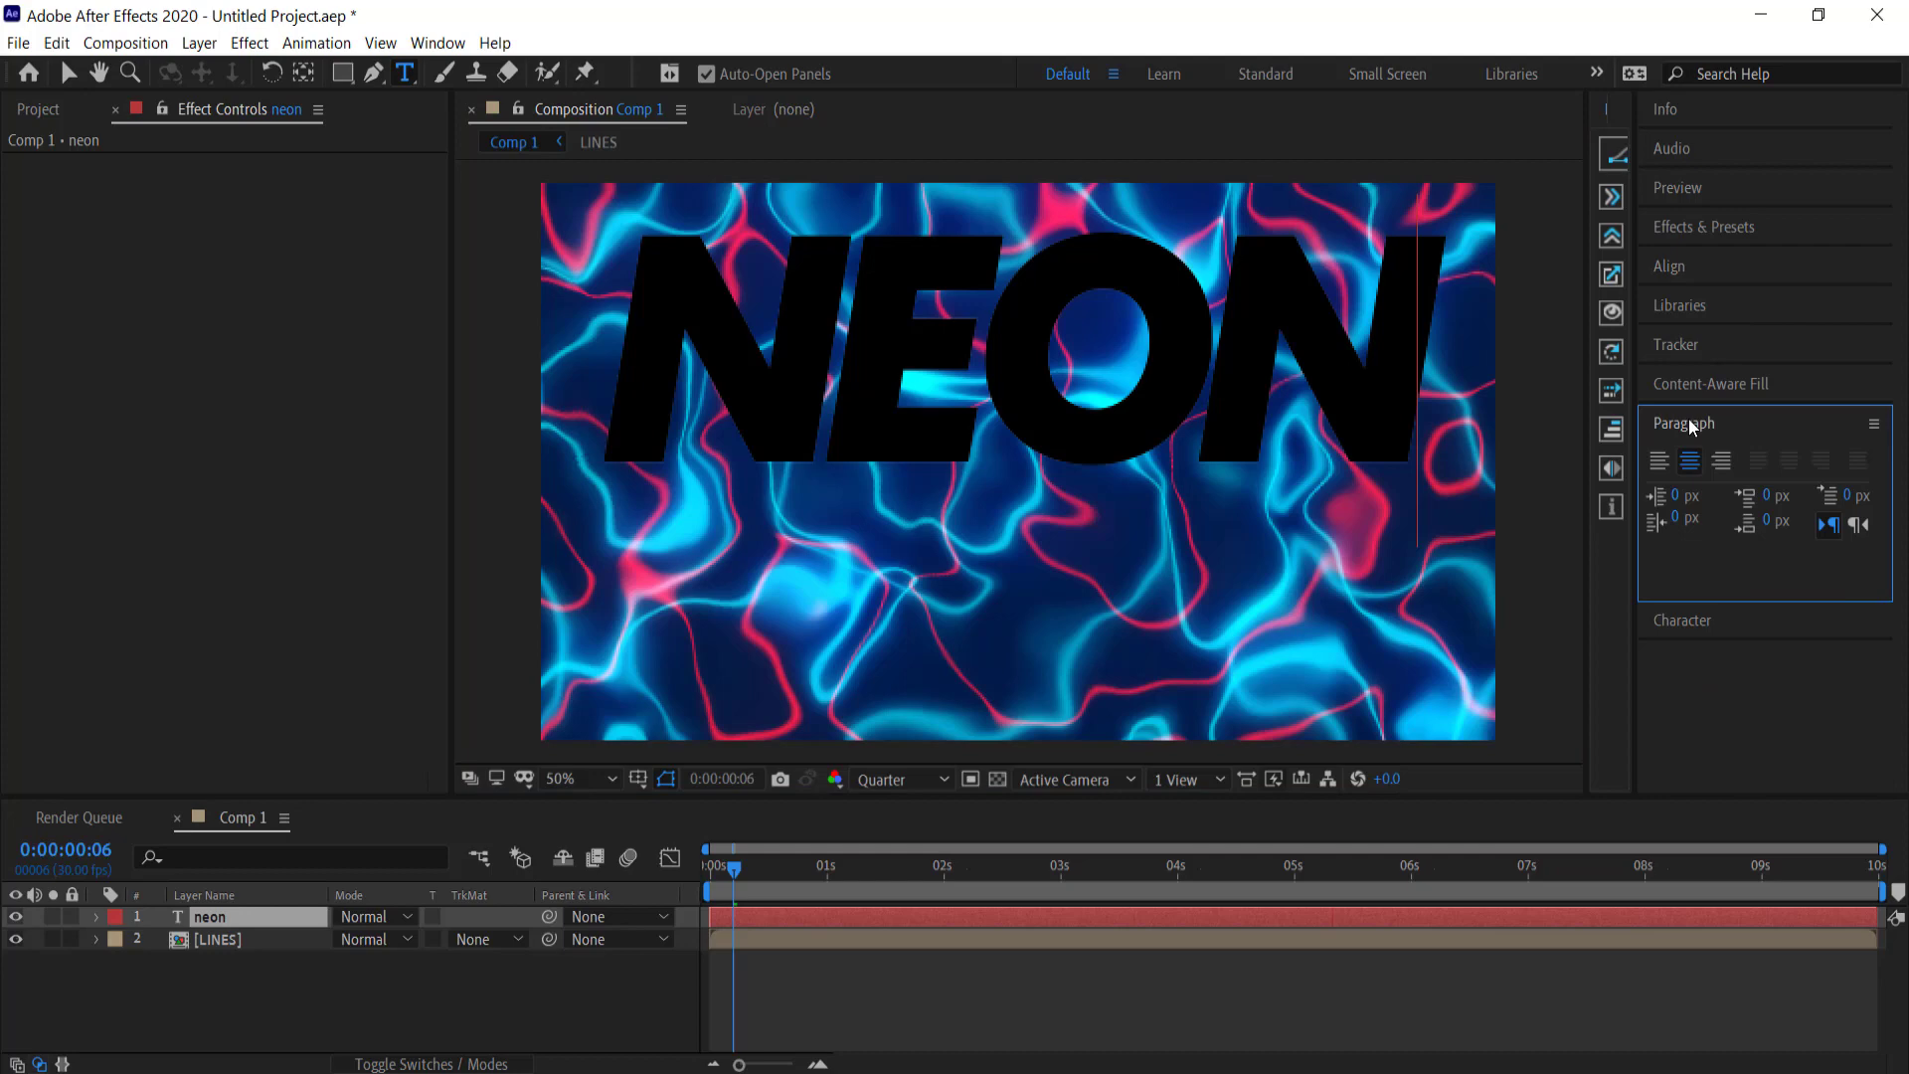
{"action": "left_click", "coordinate": [1684, 622]}
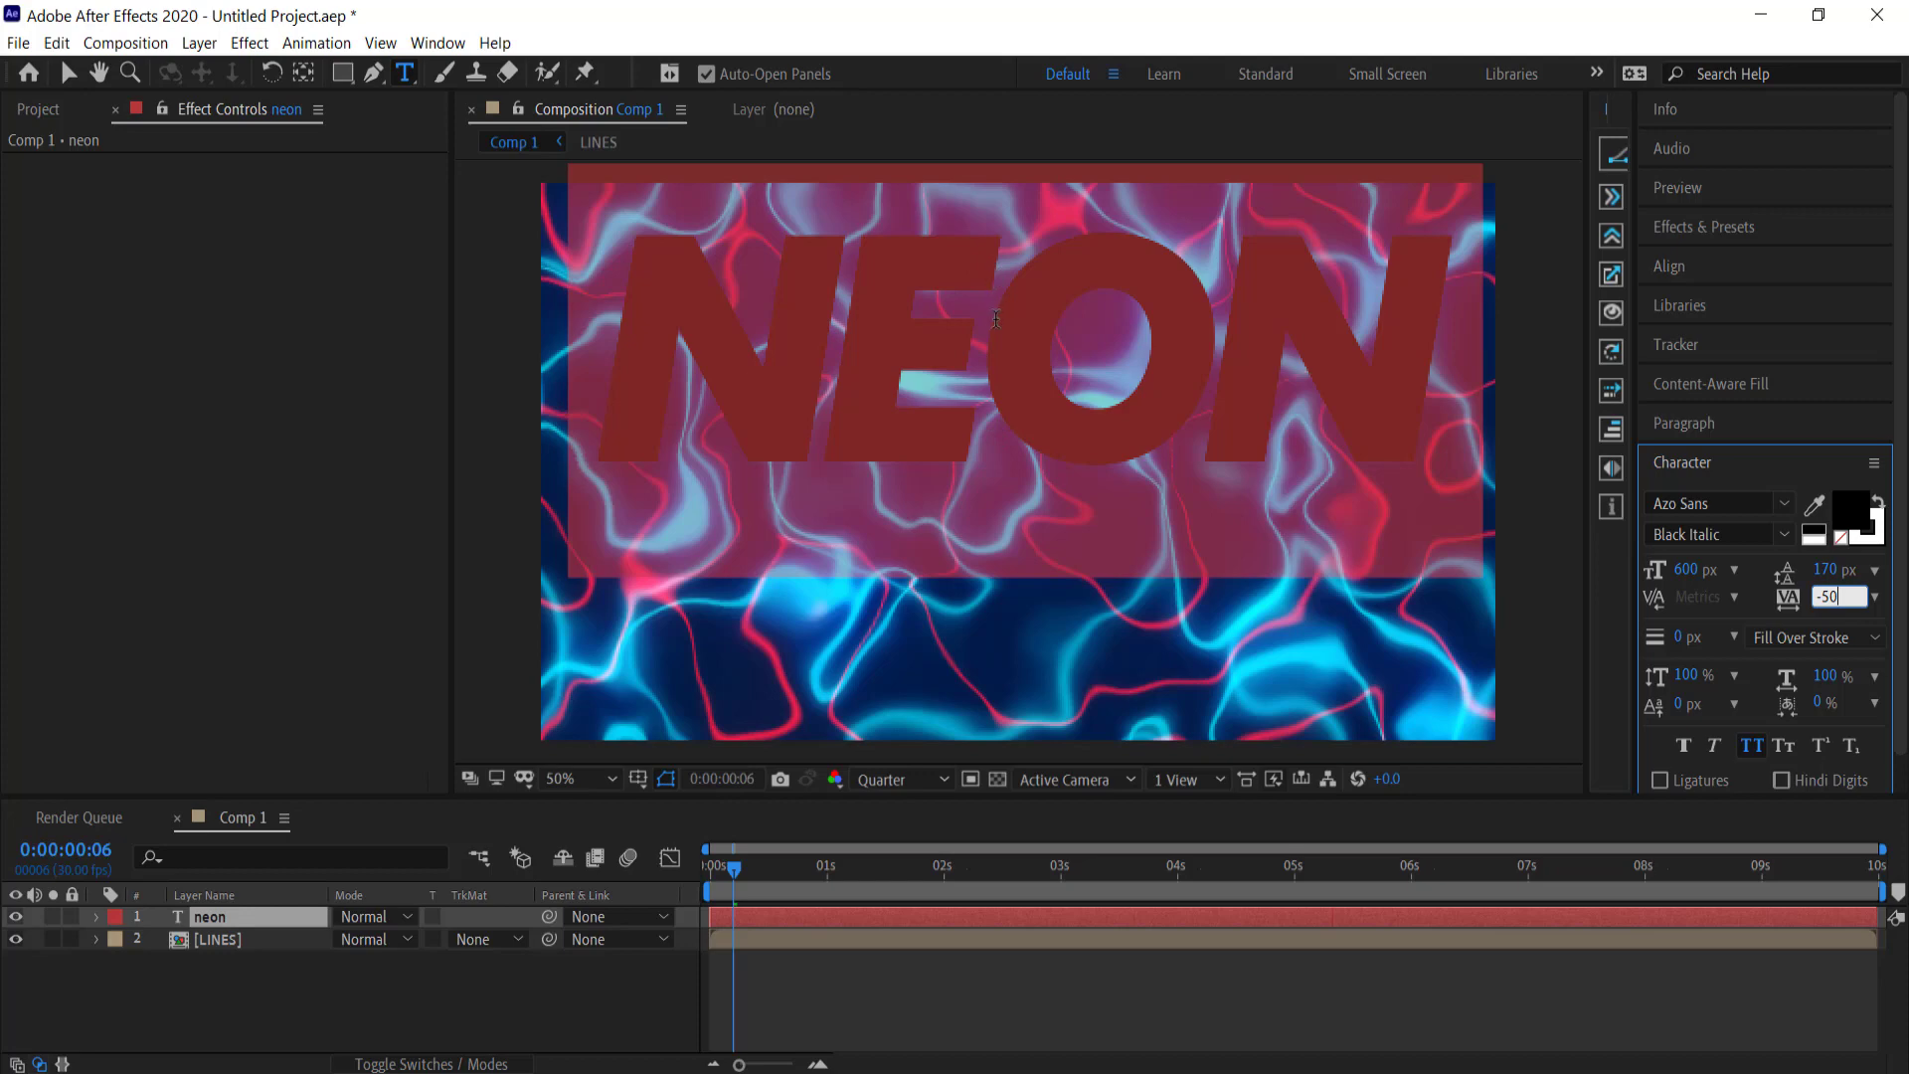
{"action": "left_click", "coordinate": [999, 306]}
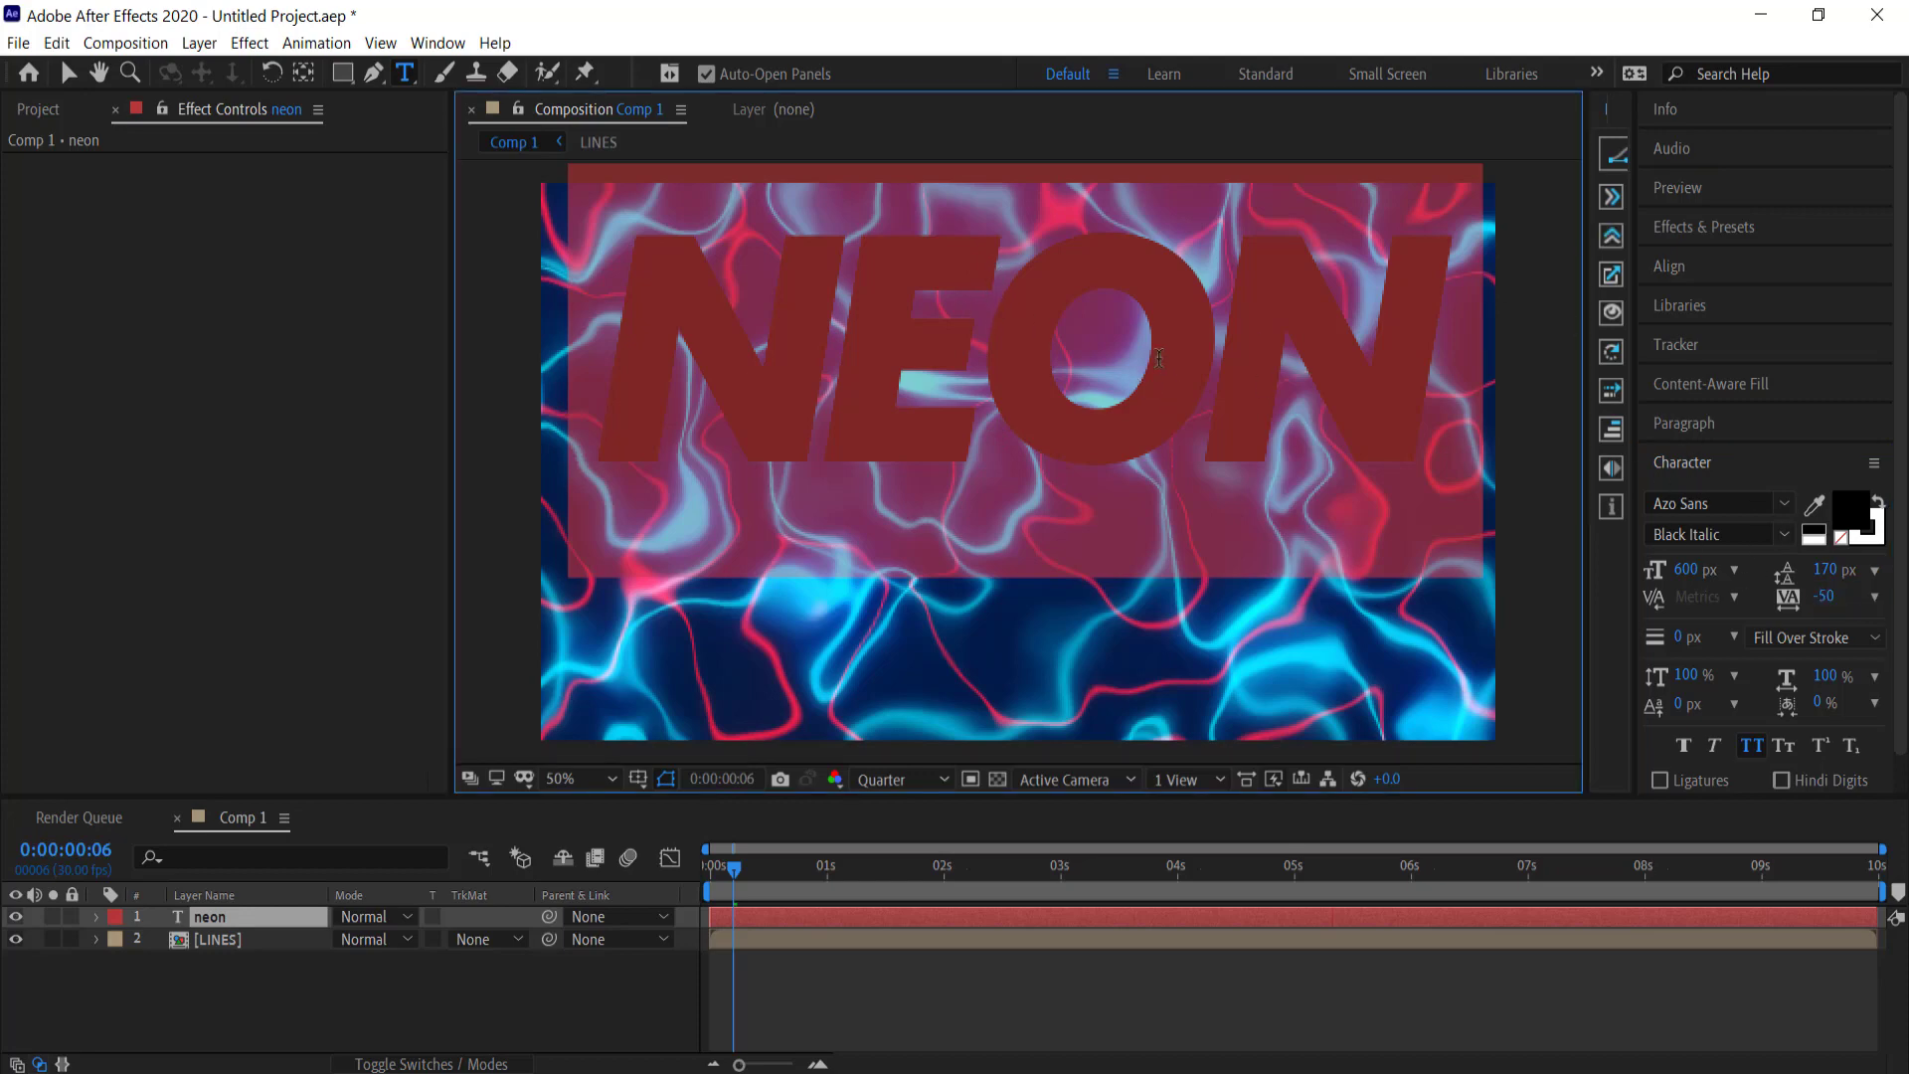
Step: Center the neon text layer horizontally and vertically in the composition
{"action": "left_click", "coordinate": [1678, 229]}
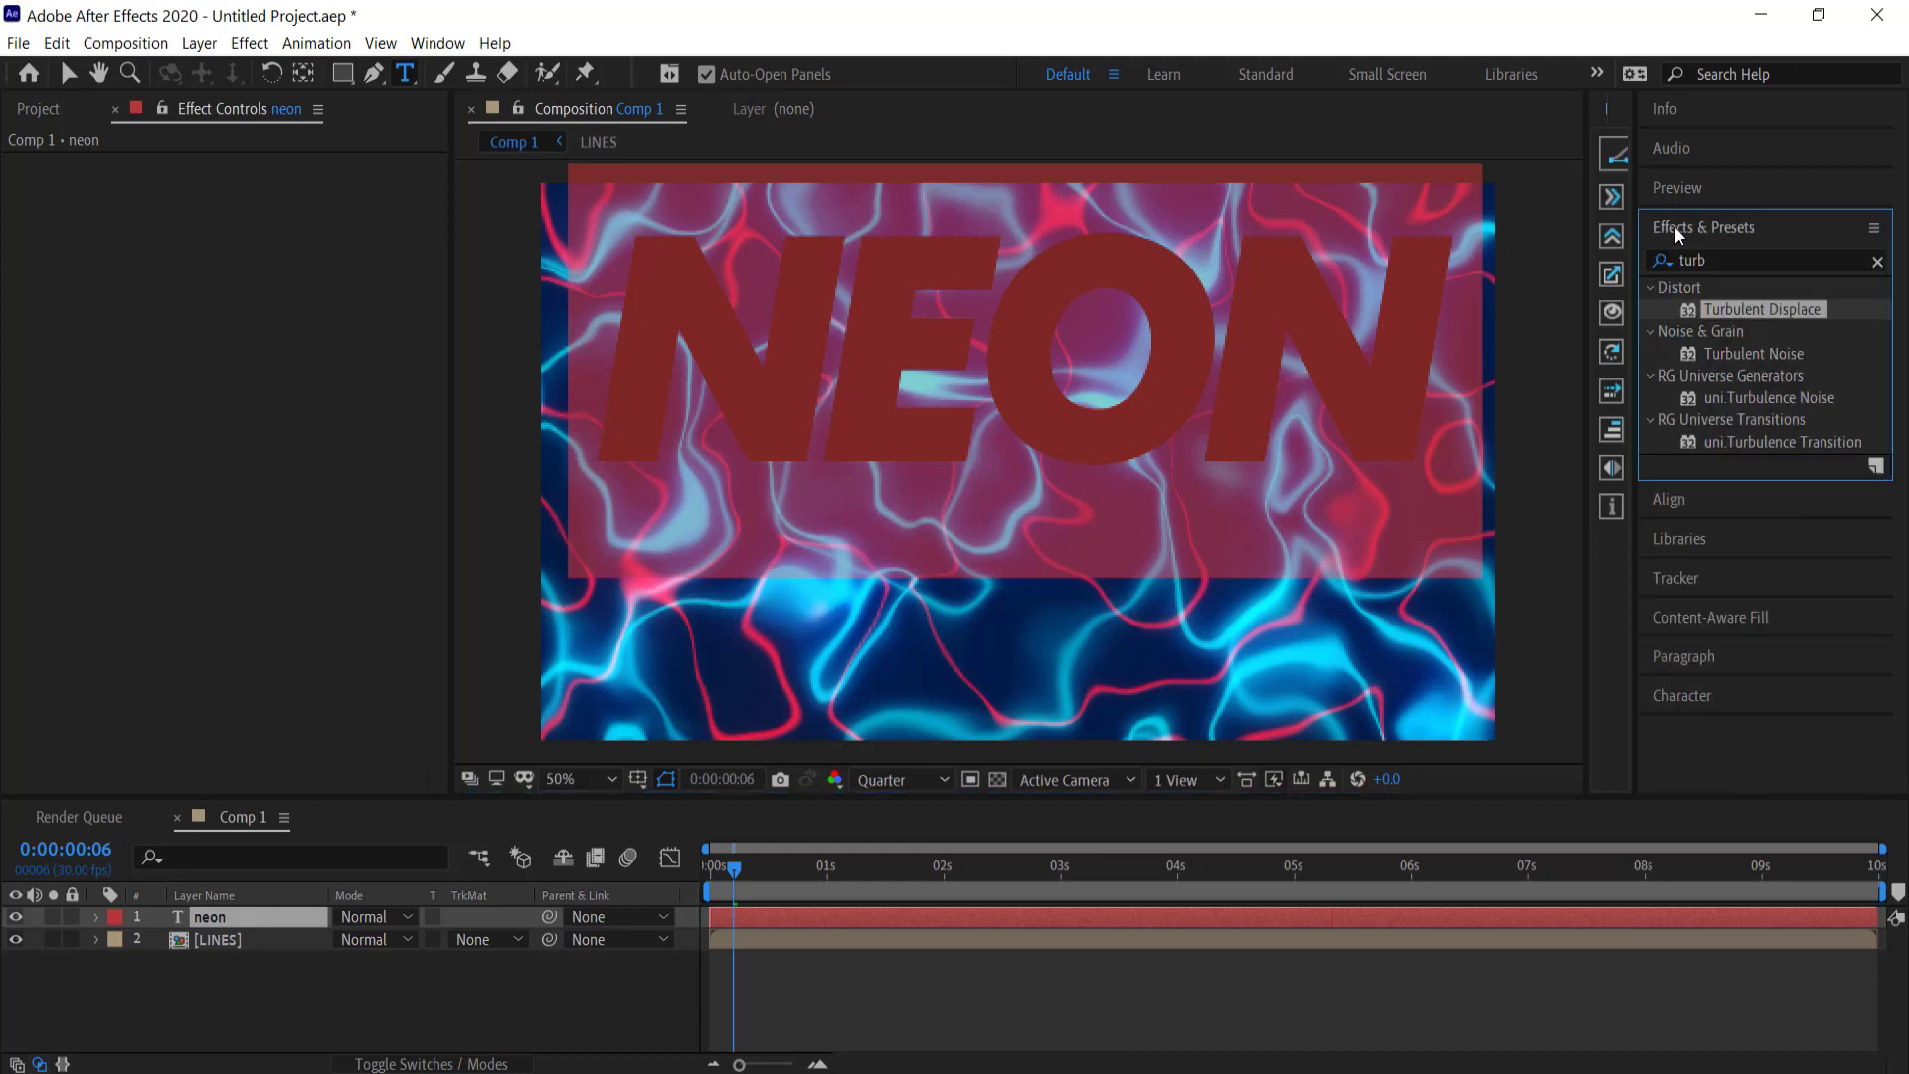
{"action": "left_click", "coordinate": [1678, 235]}
{"action": "left_click", "coordinate": [1680, 266]}
{"action": "left_click", "coordinate": [1832, 332]}
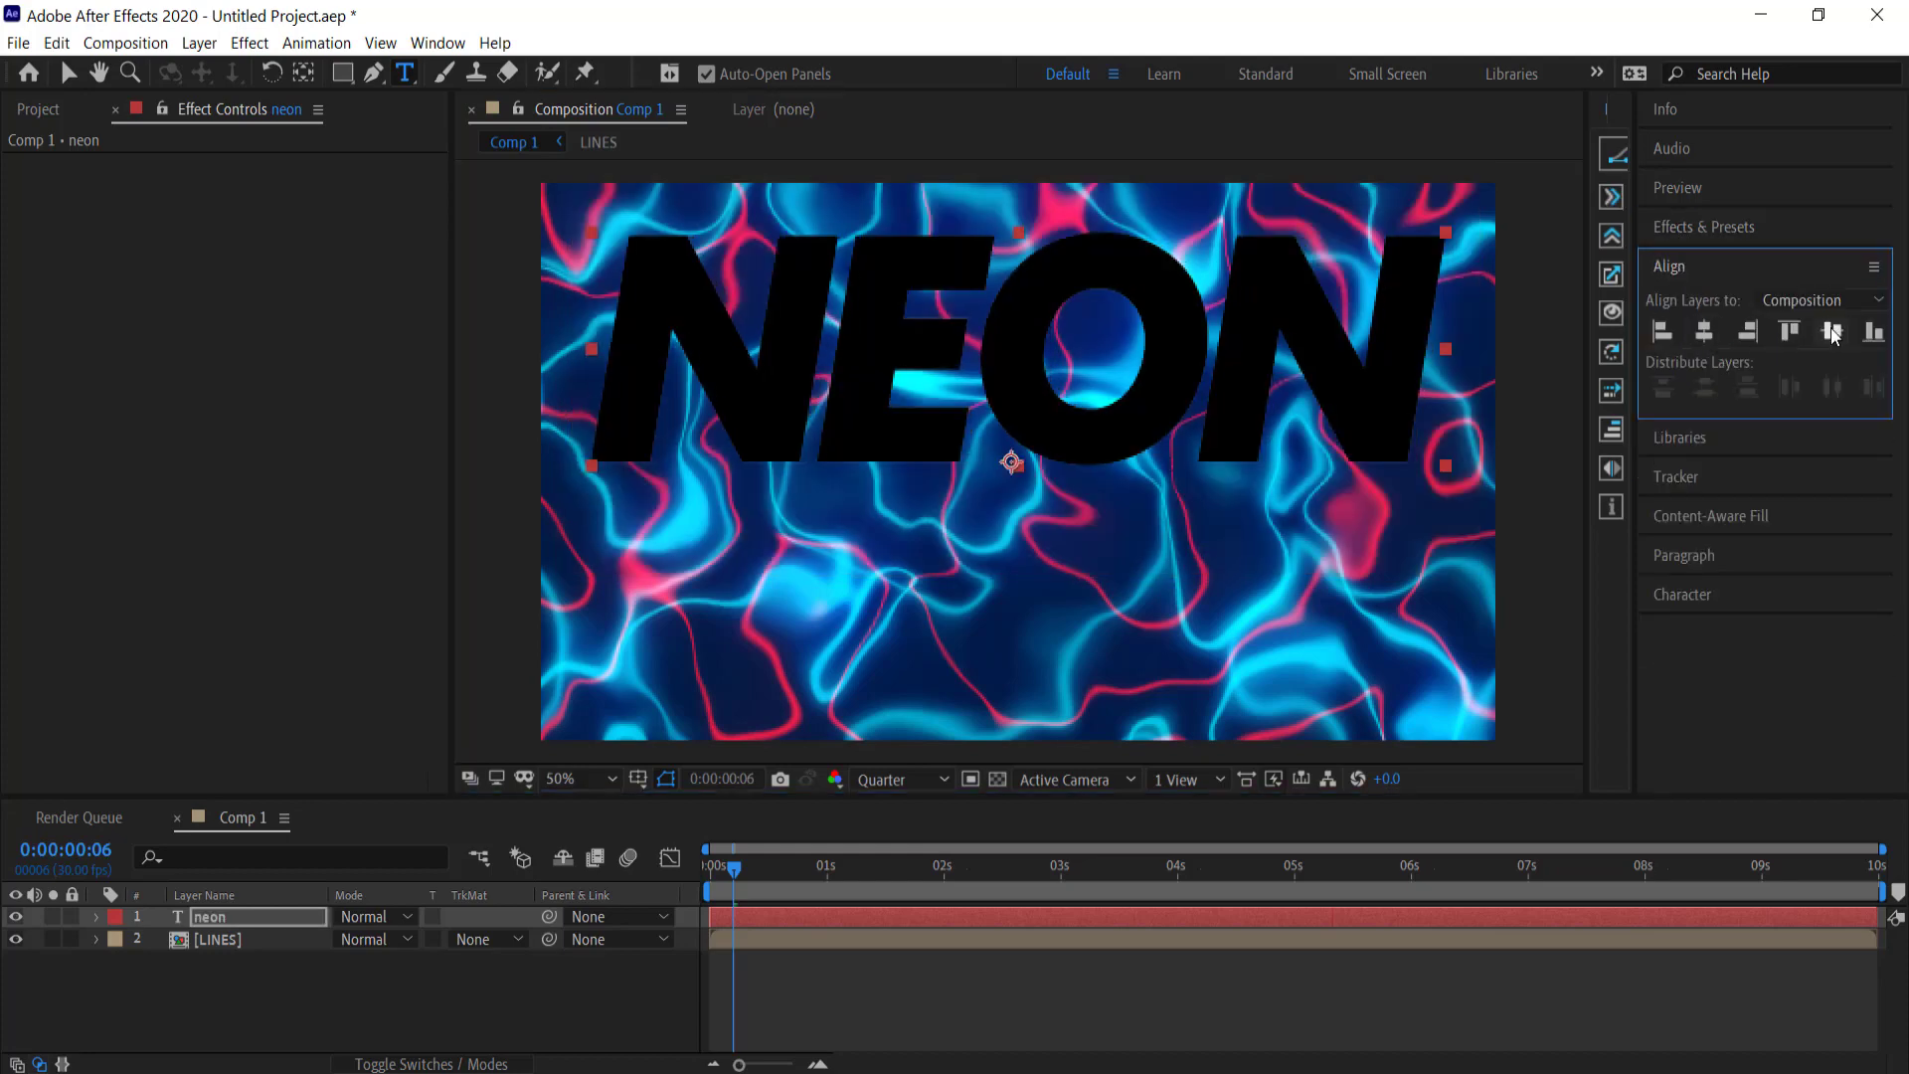
{"action": "left_click", "coordinate": [1832, 332]}
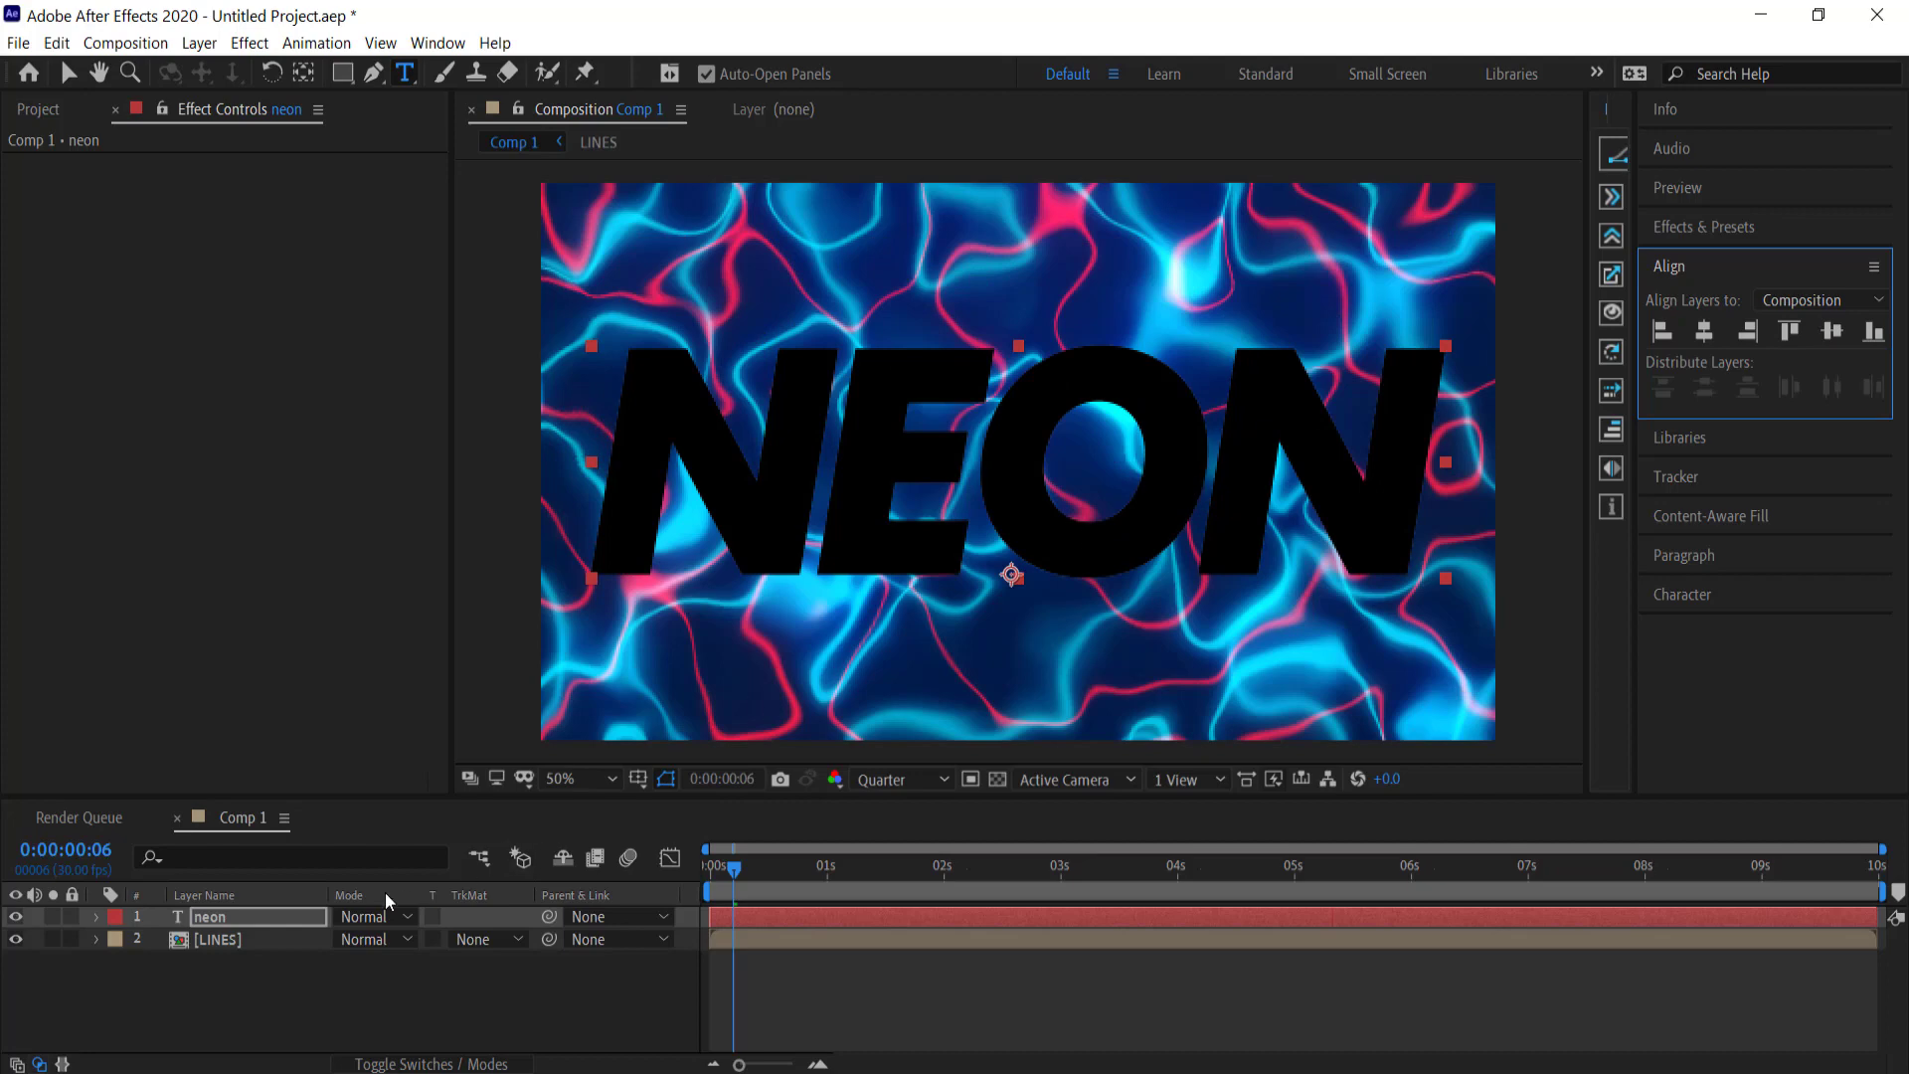
Step: Set the LINES layer's track matte to Alpha Matte "neon" so the lines fill the text
{"action": "left_click", "coordinate": [227, 948]}
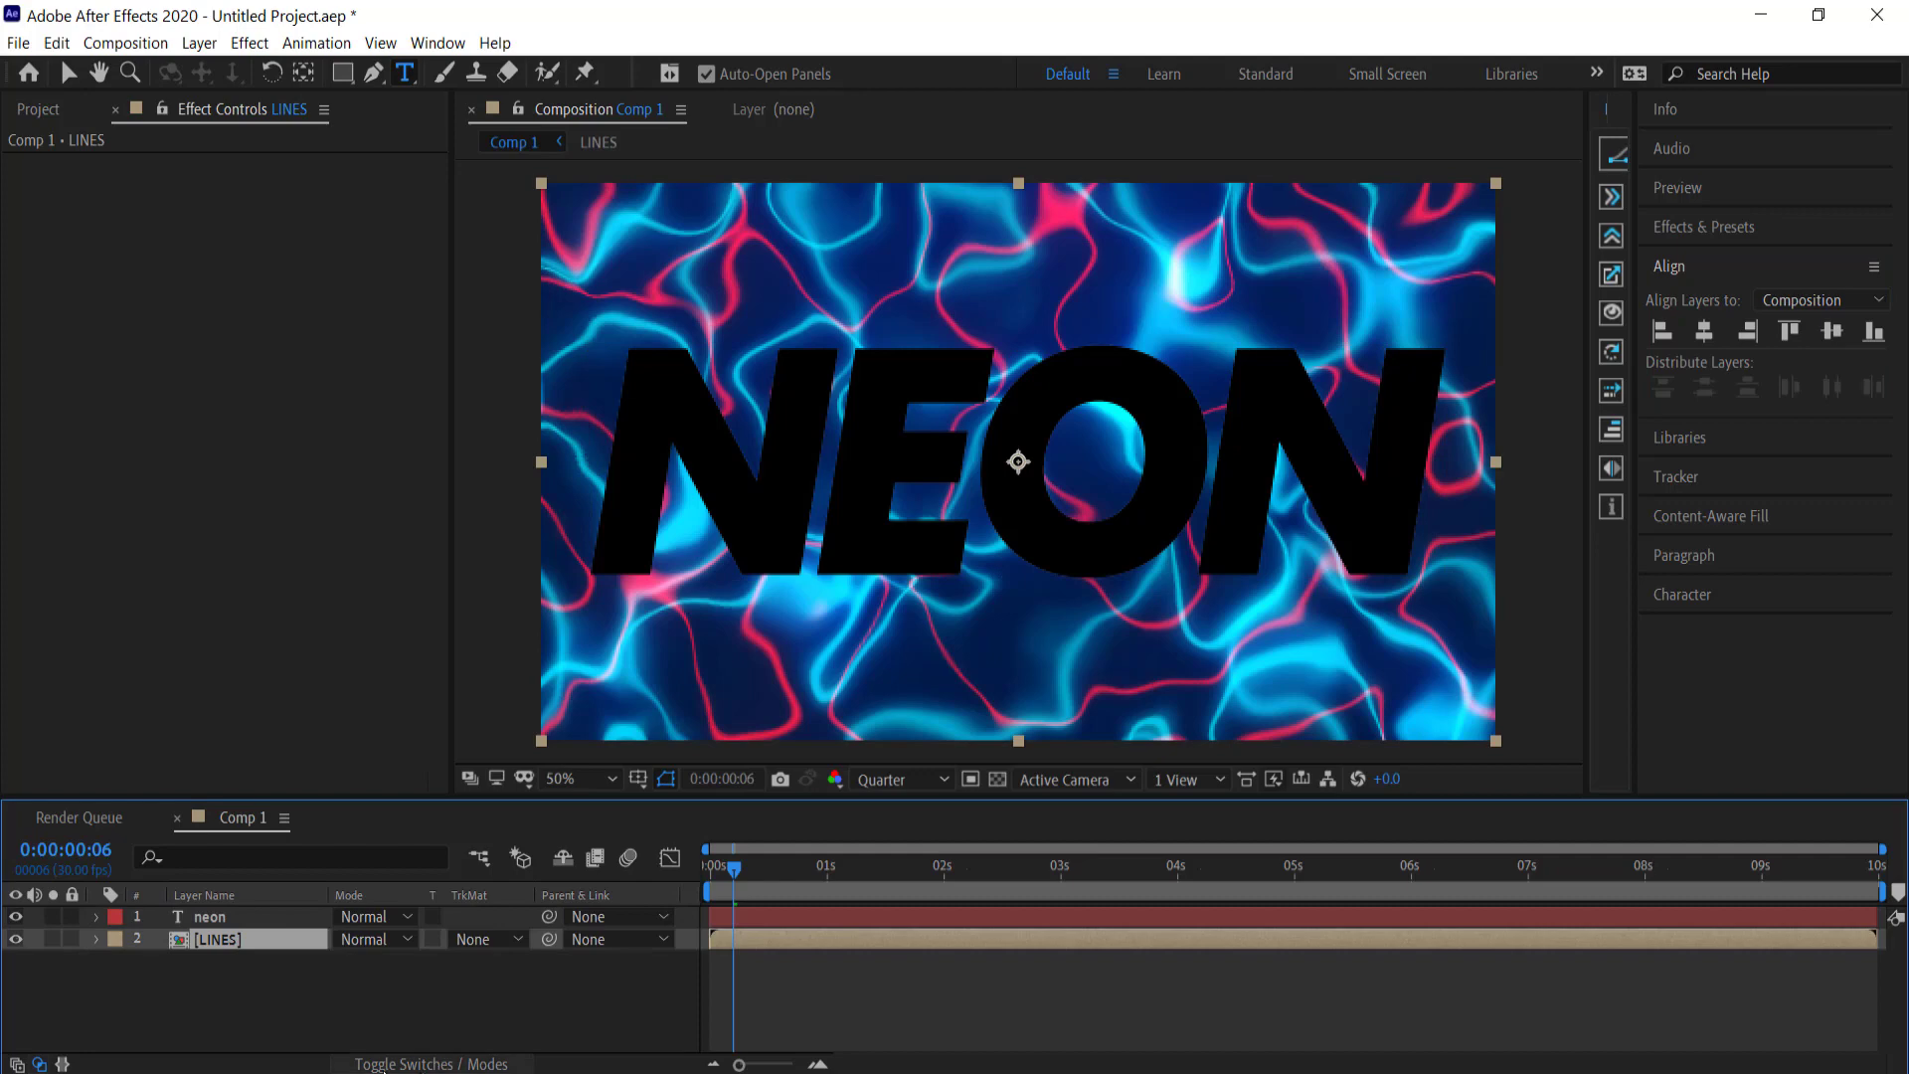
{"action": "left_click", "coordinate": [447, 1064]}
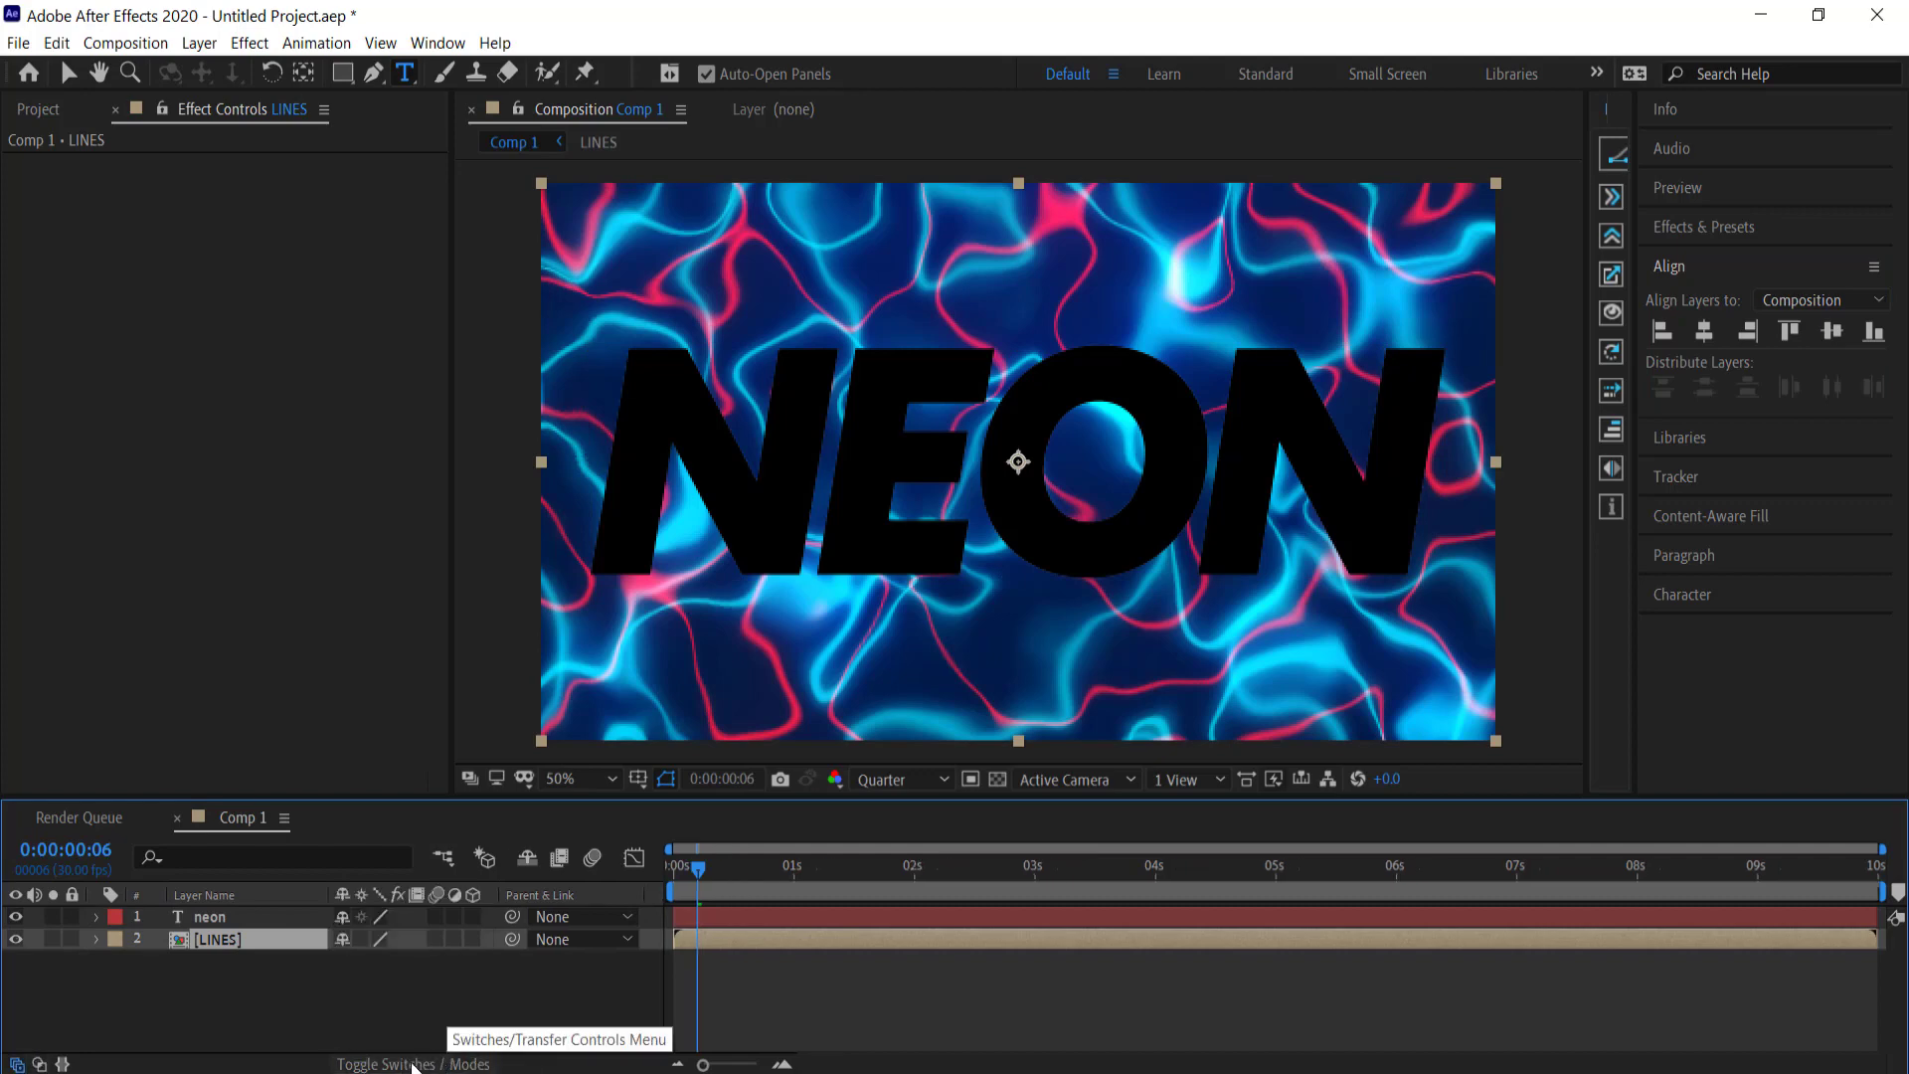
{"action": "left_click", "coordinate": [413, 1065]}
{"action": "left_click", "coordinate": [487, 940]}
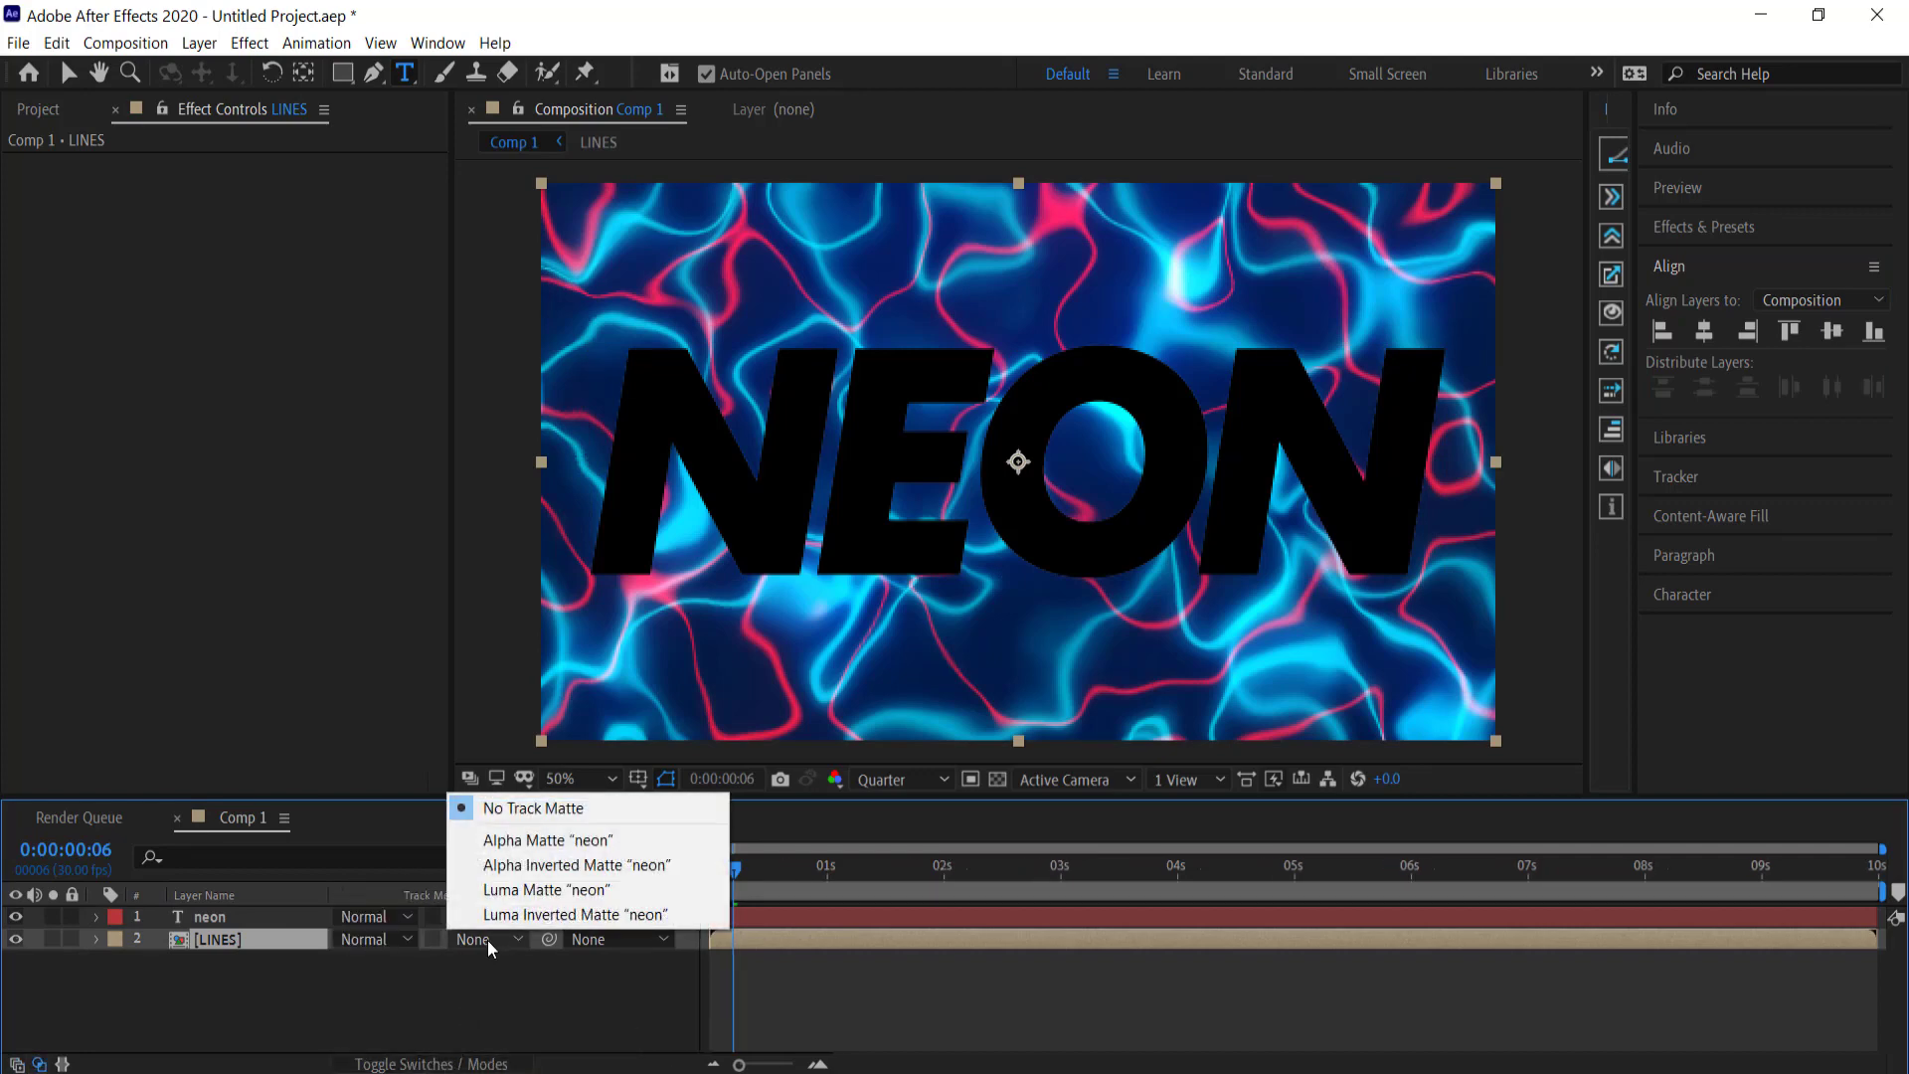
{"action": "left_click", "coordinate": [577, 841]}
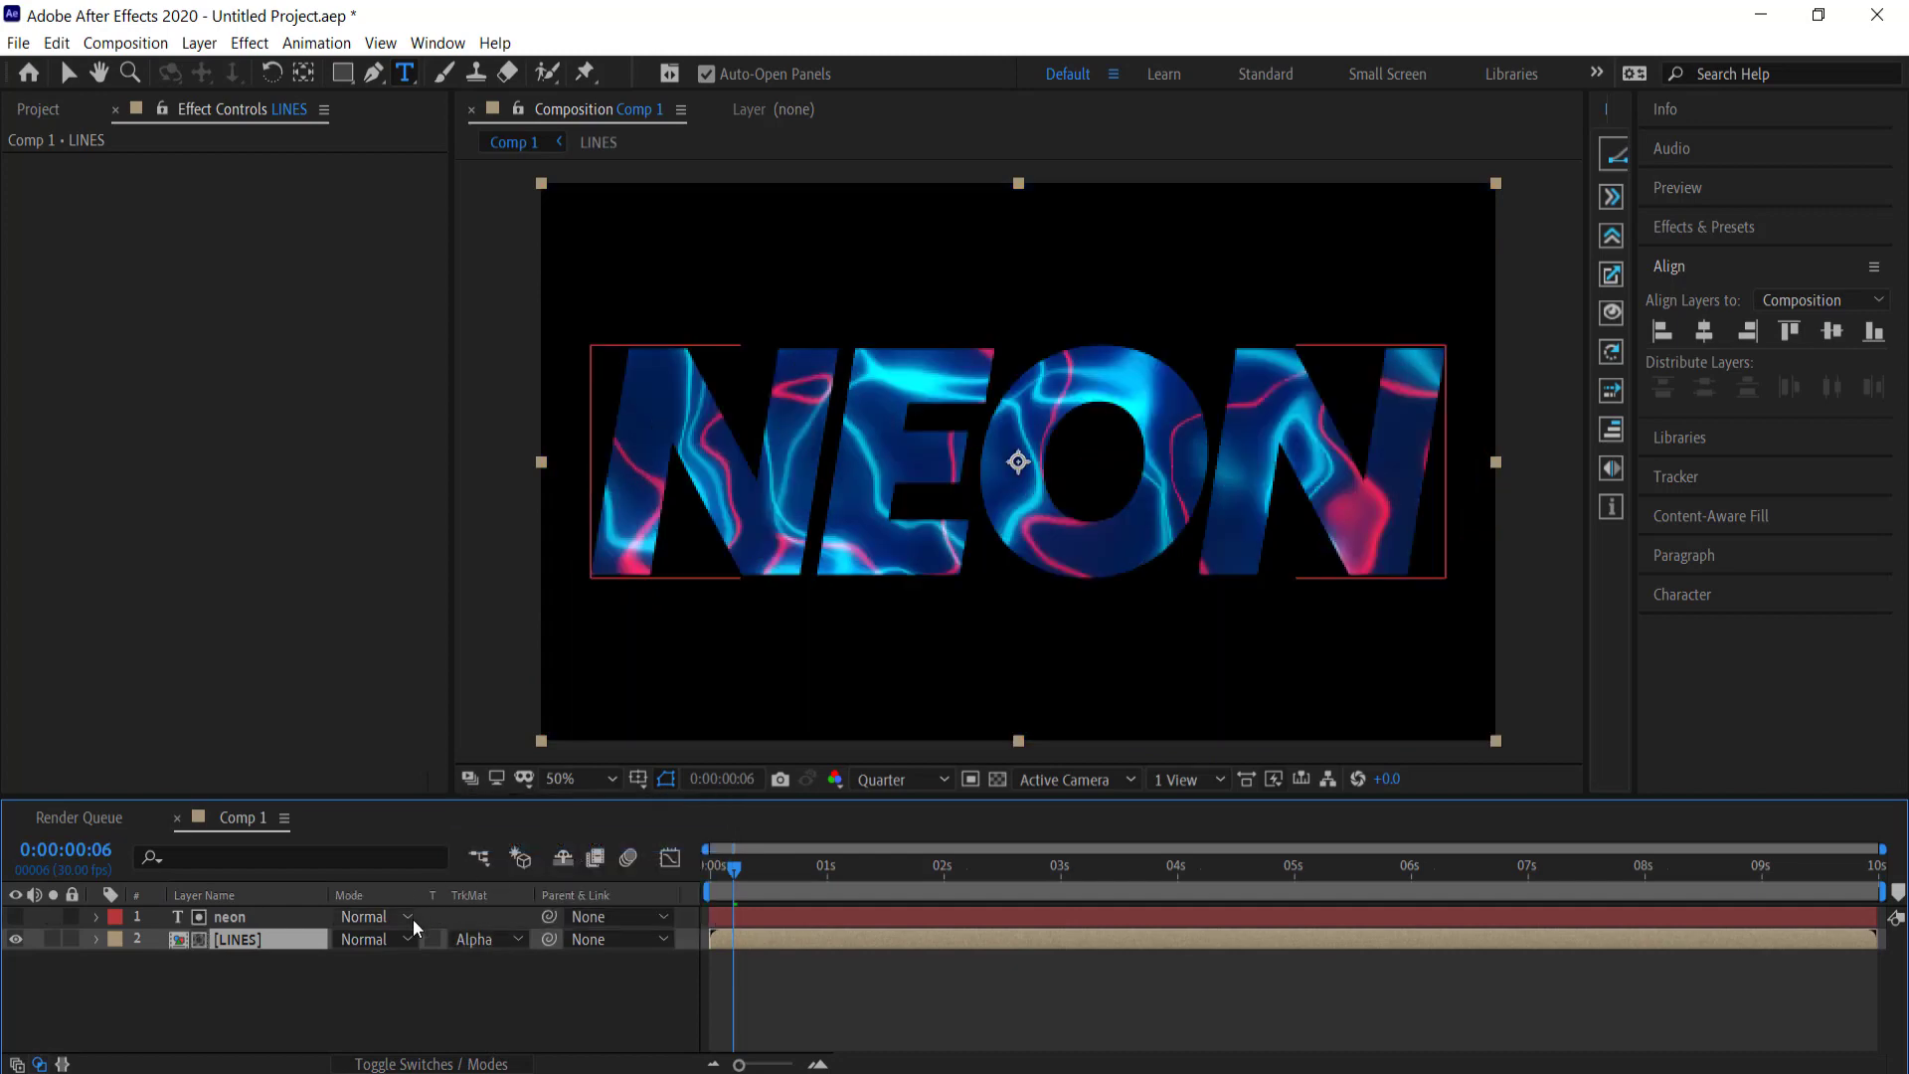
Step: Review the LINES layer's track matte options and play back the animation inside the text
{"action": "left_click", "coordinate": [474, 941]}
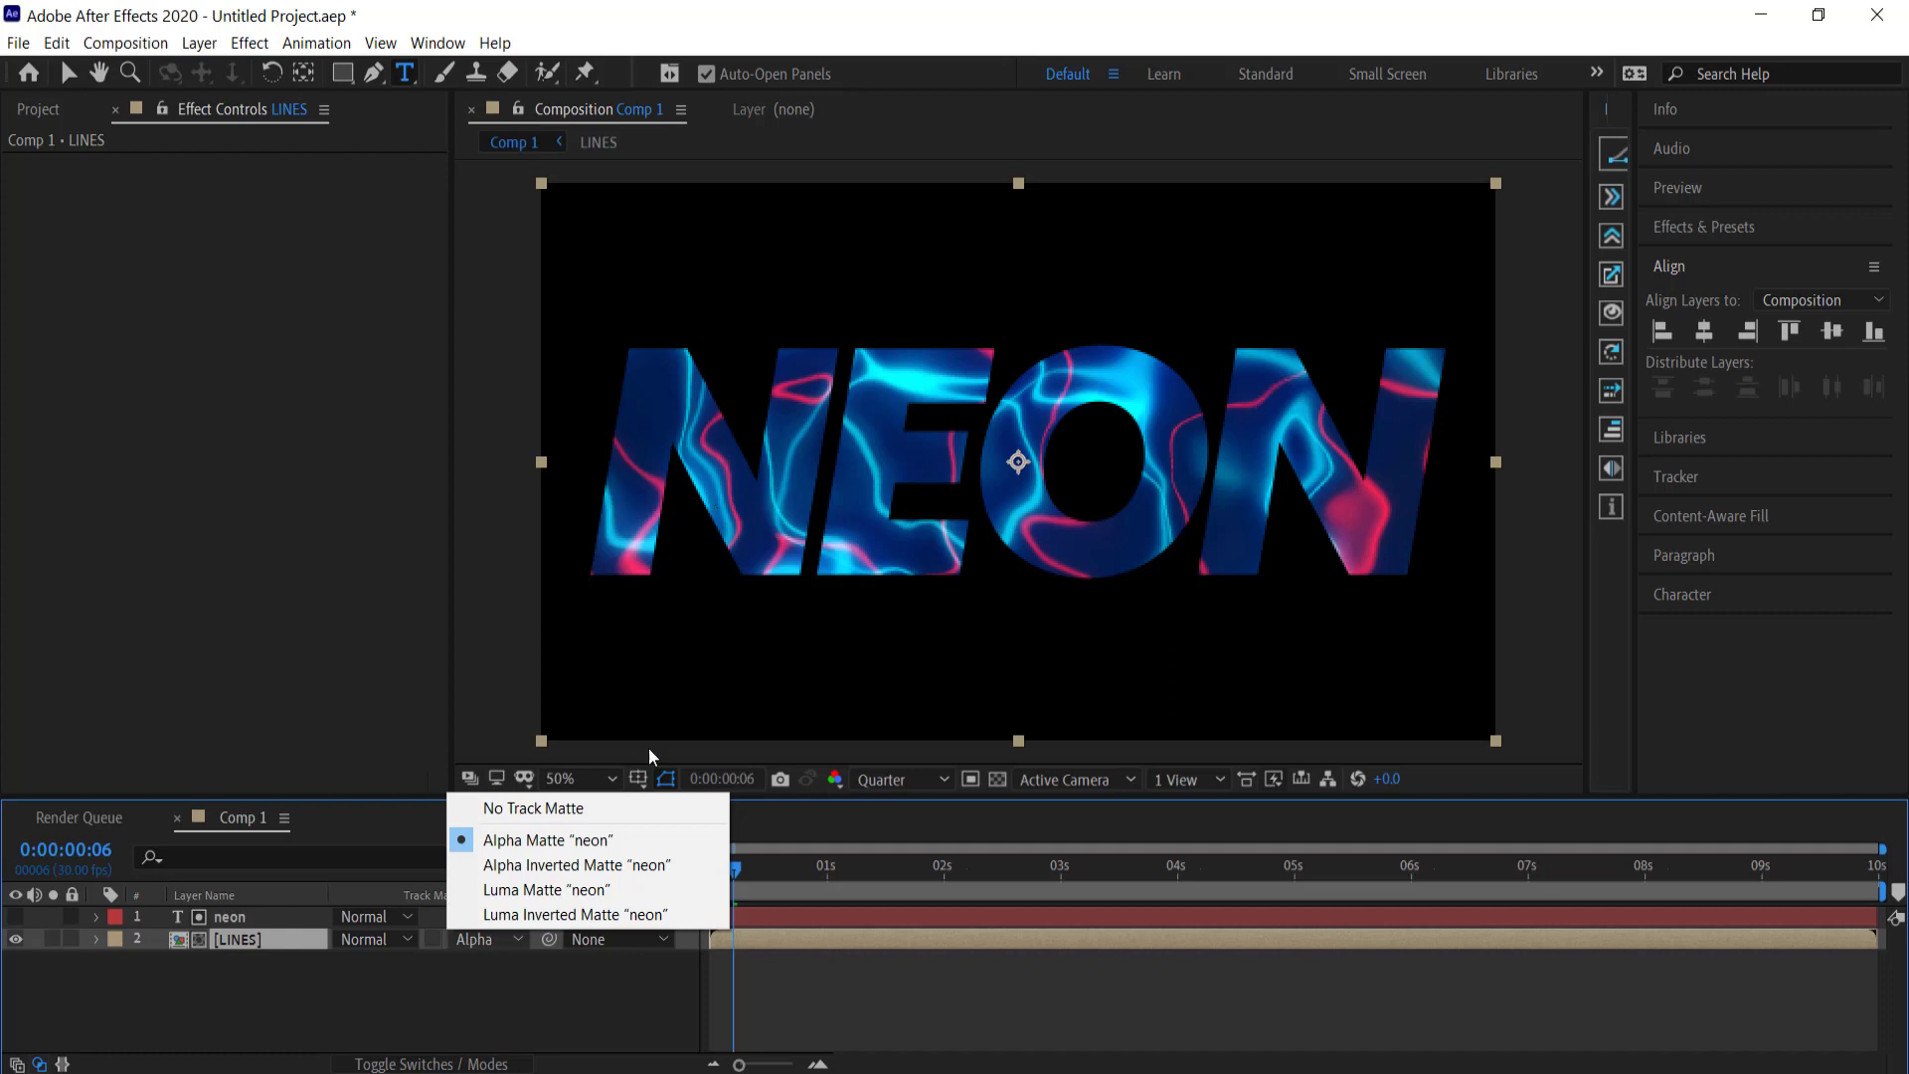
{"action": "left_click", "coordinate": [526, 979]}
{"action": "left_click_drag", "start_coordinate": [734, 872], "coordinate": [891, 880]}
{"action": "key", "text": "space"}
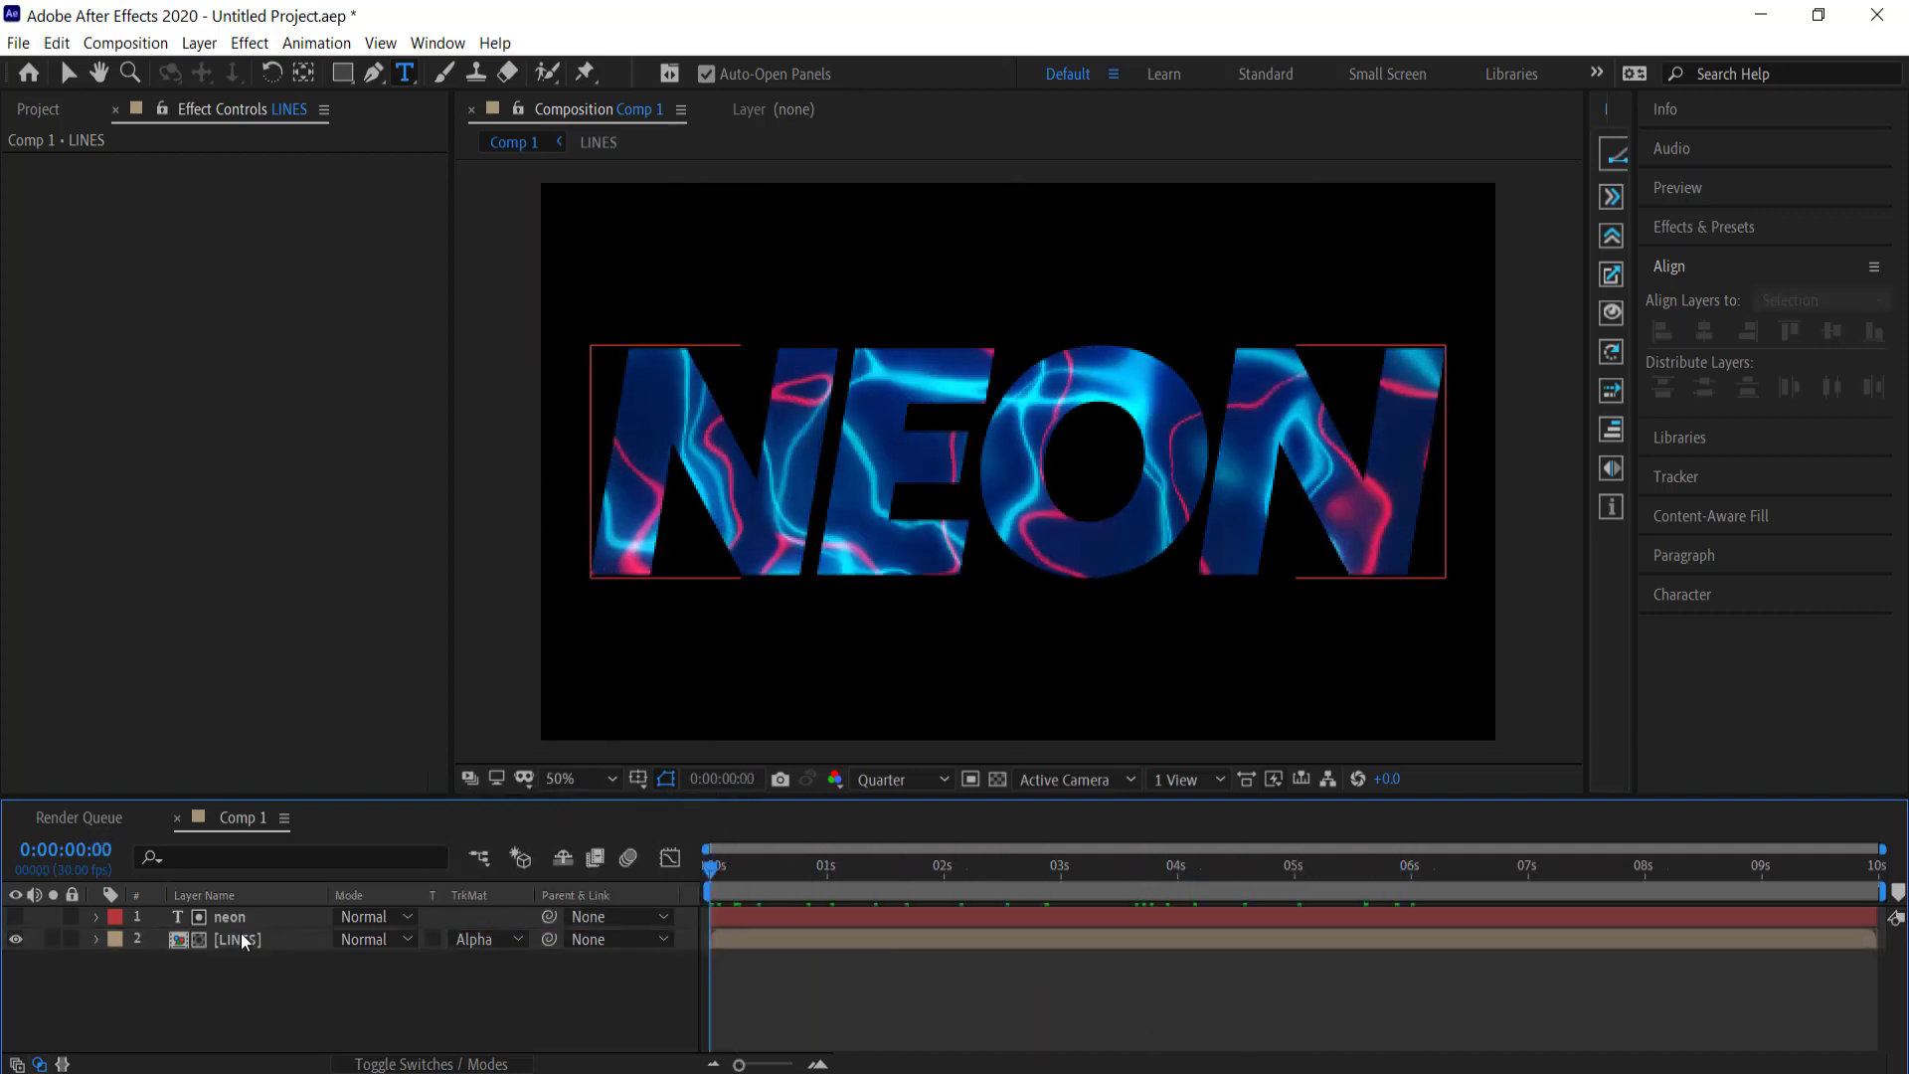
Step: Create a new solid named BG and place it beneath the LINES layer
{"action": "right_click", "coordinate": [289, 994]}
{"action": "mouse_move", "coordinate": [384, 753]}
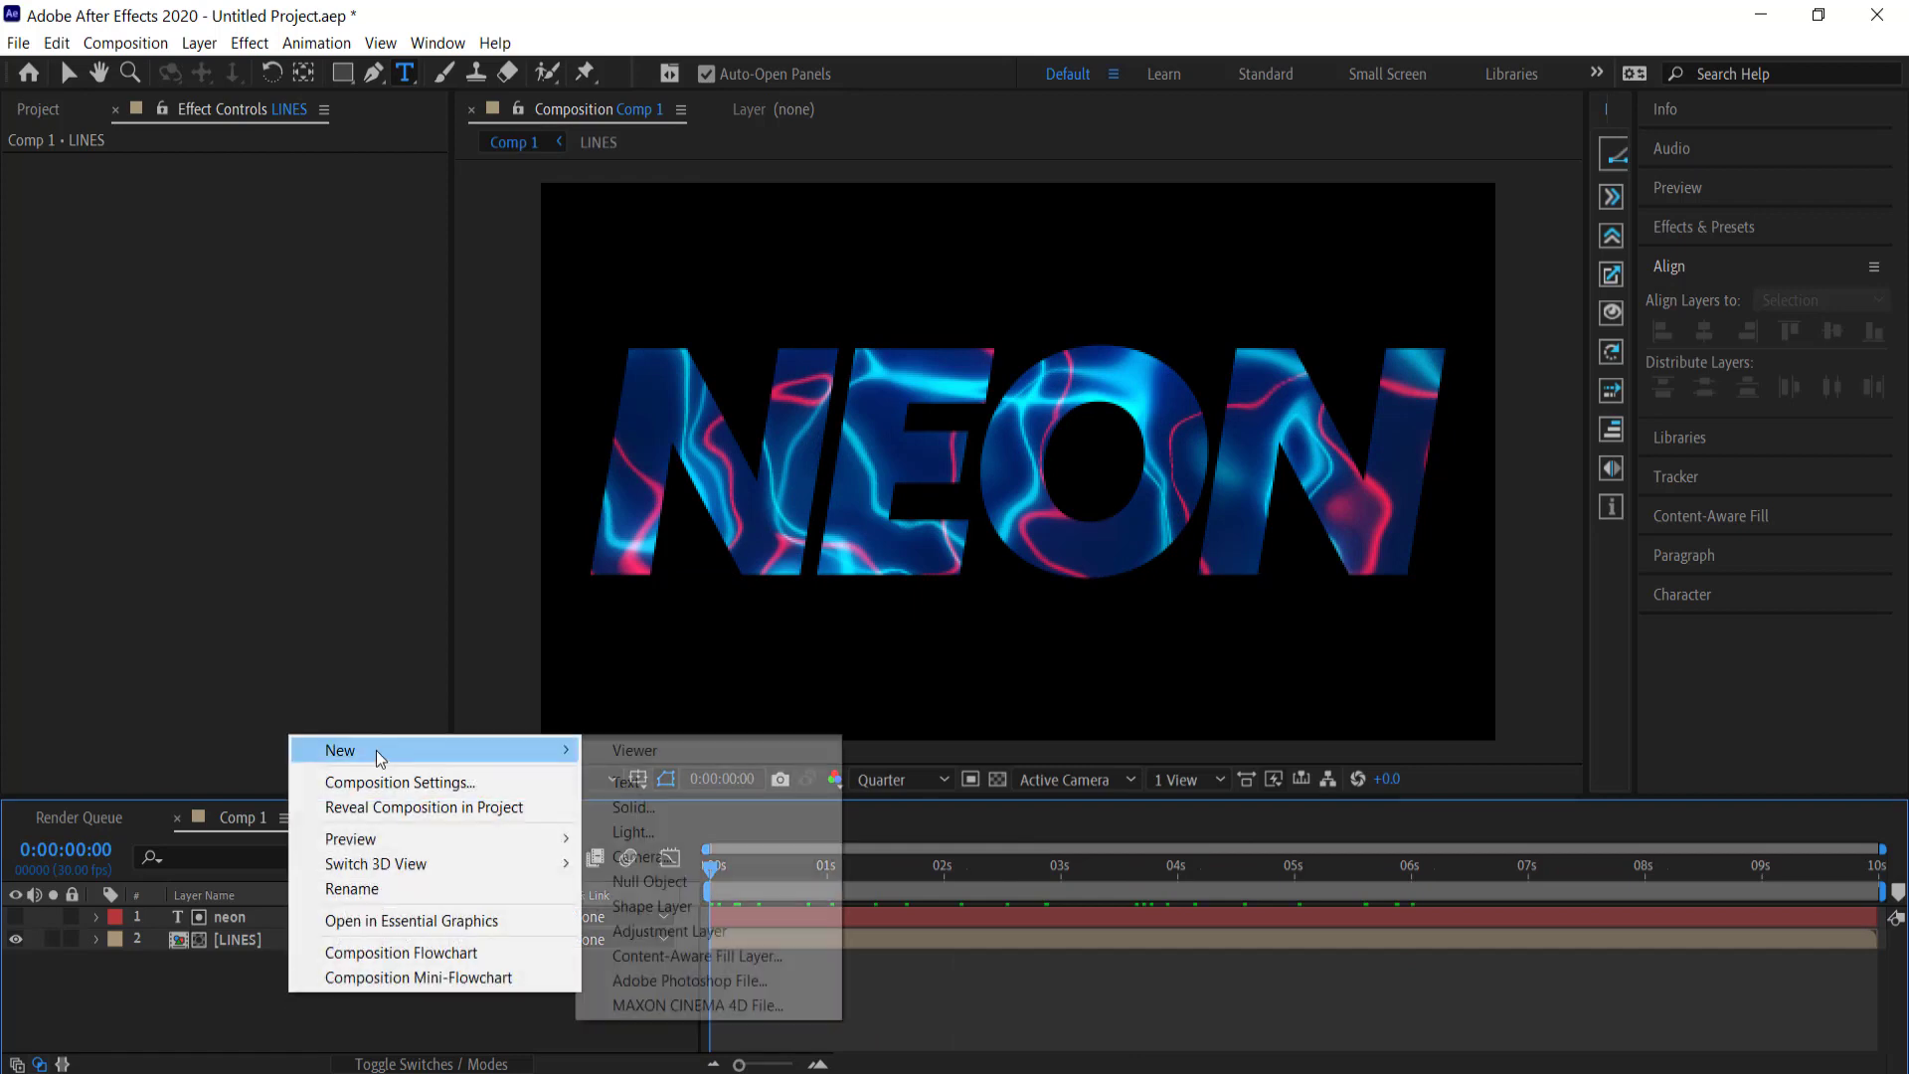
{"action": "left_click", "coordinate": [672, 805]}
{"action": "type", "text": "BG"}
{"action": "left_click", "coordinate": [1487, 916]}
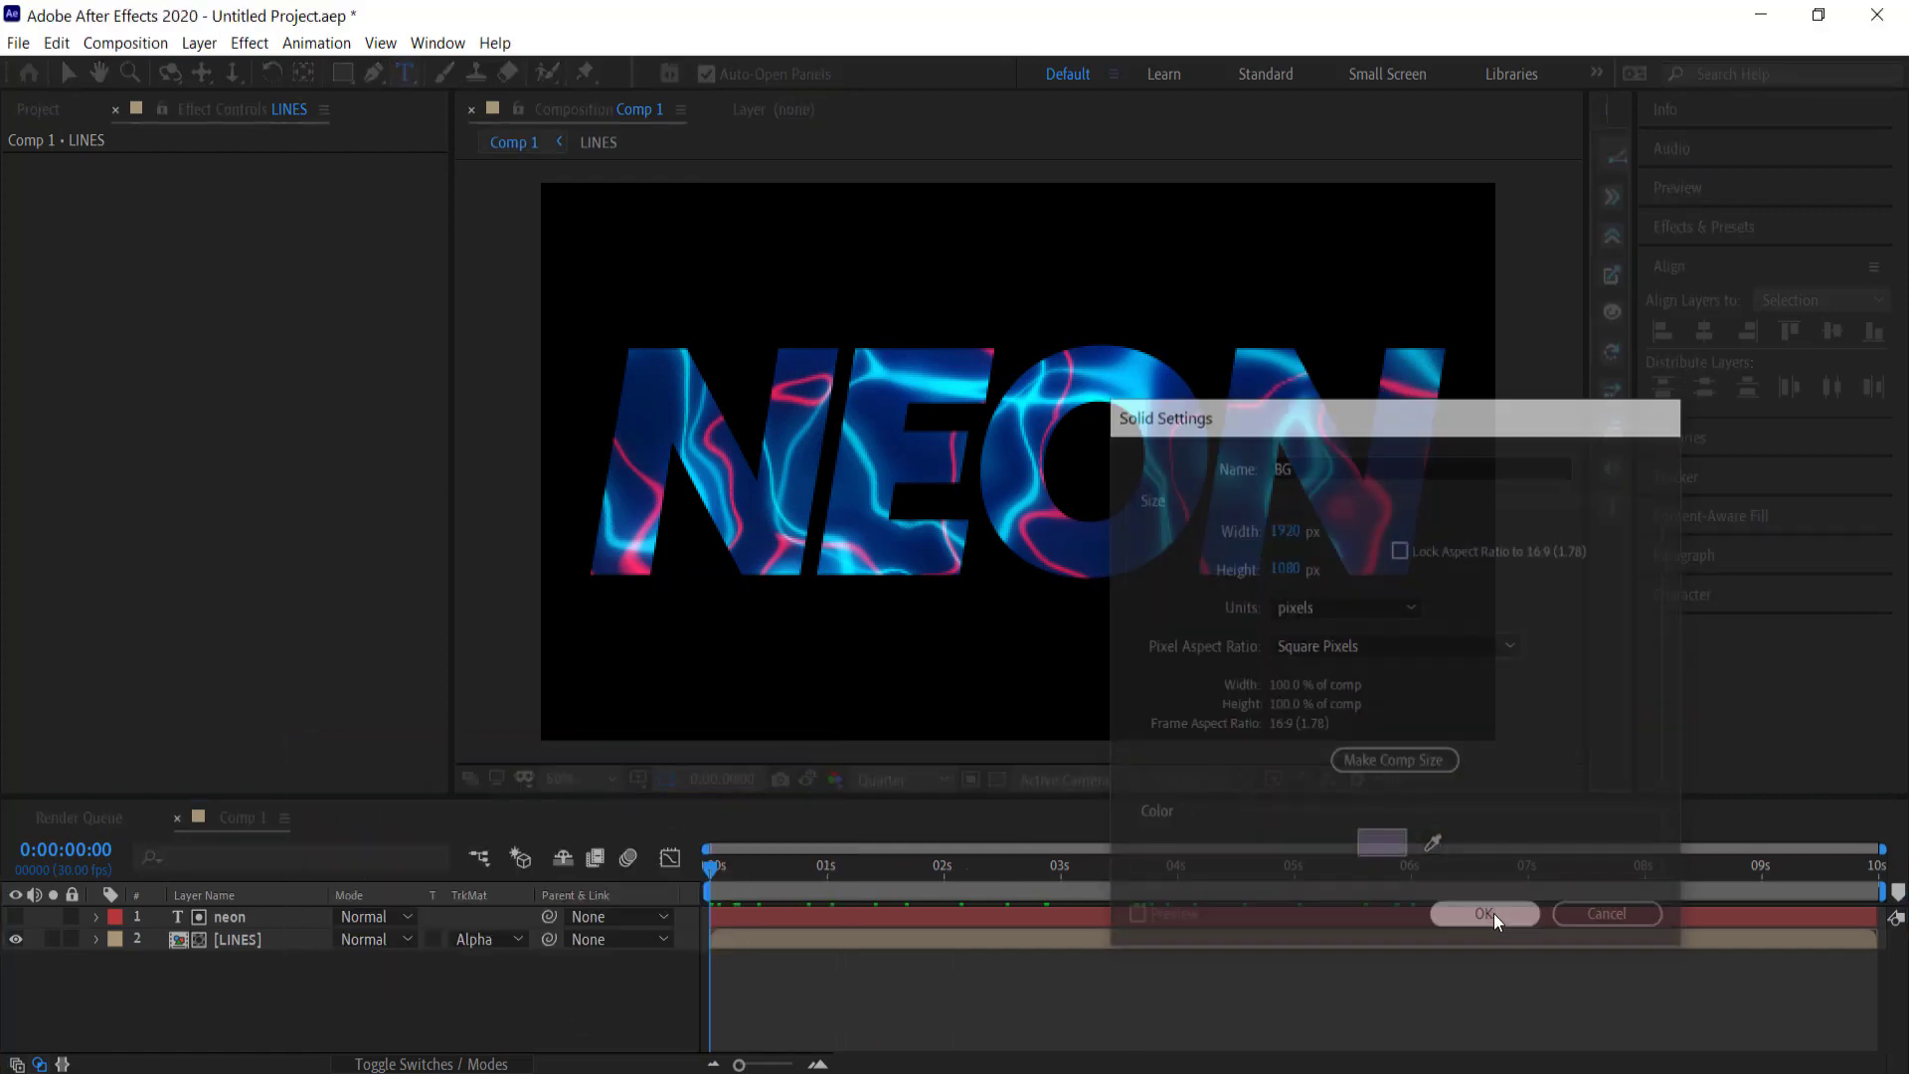
{"action": "left_click_drag", "start_coordinate": [251, 916], "coordinate": [249, 974]}
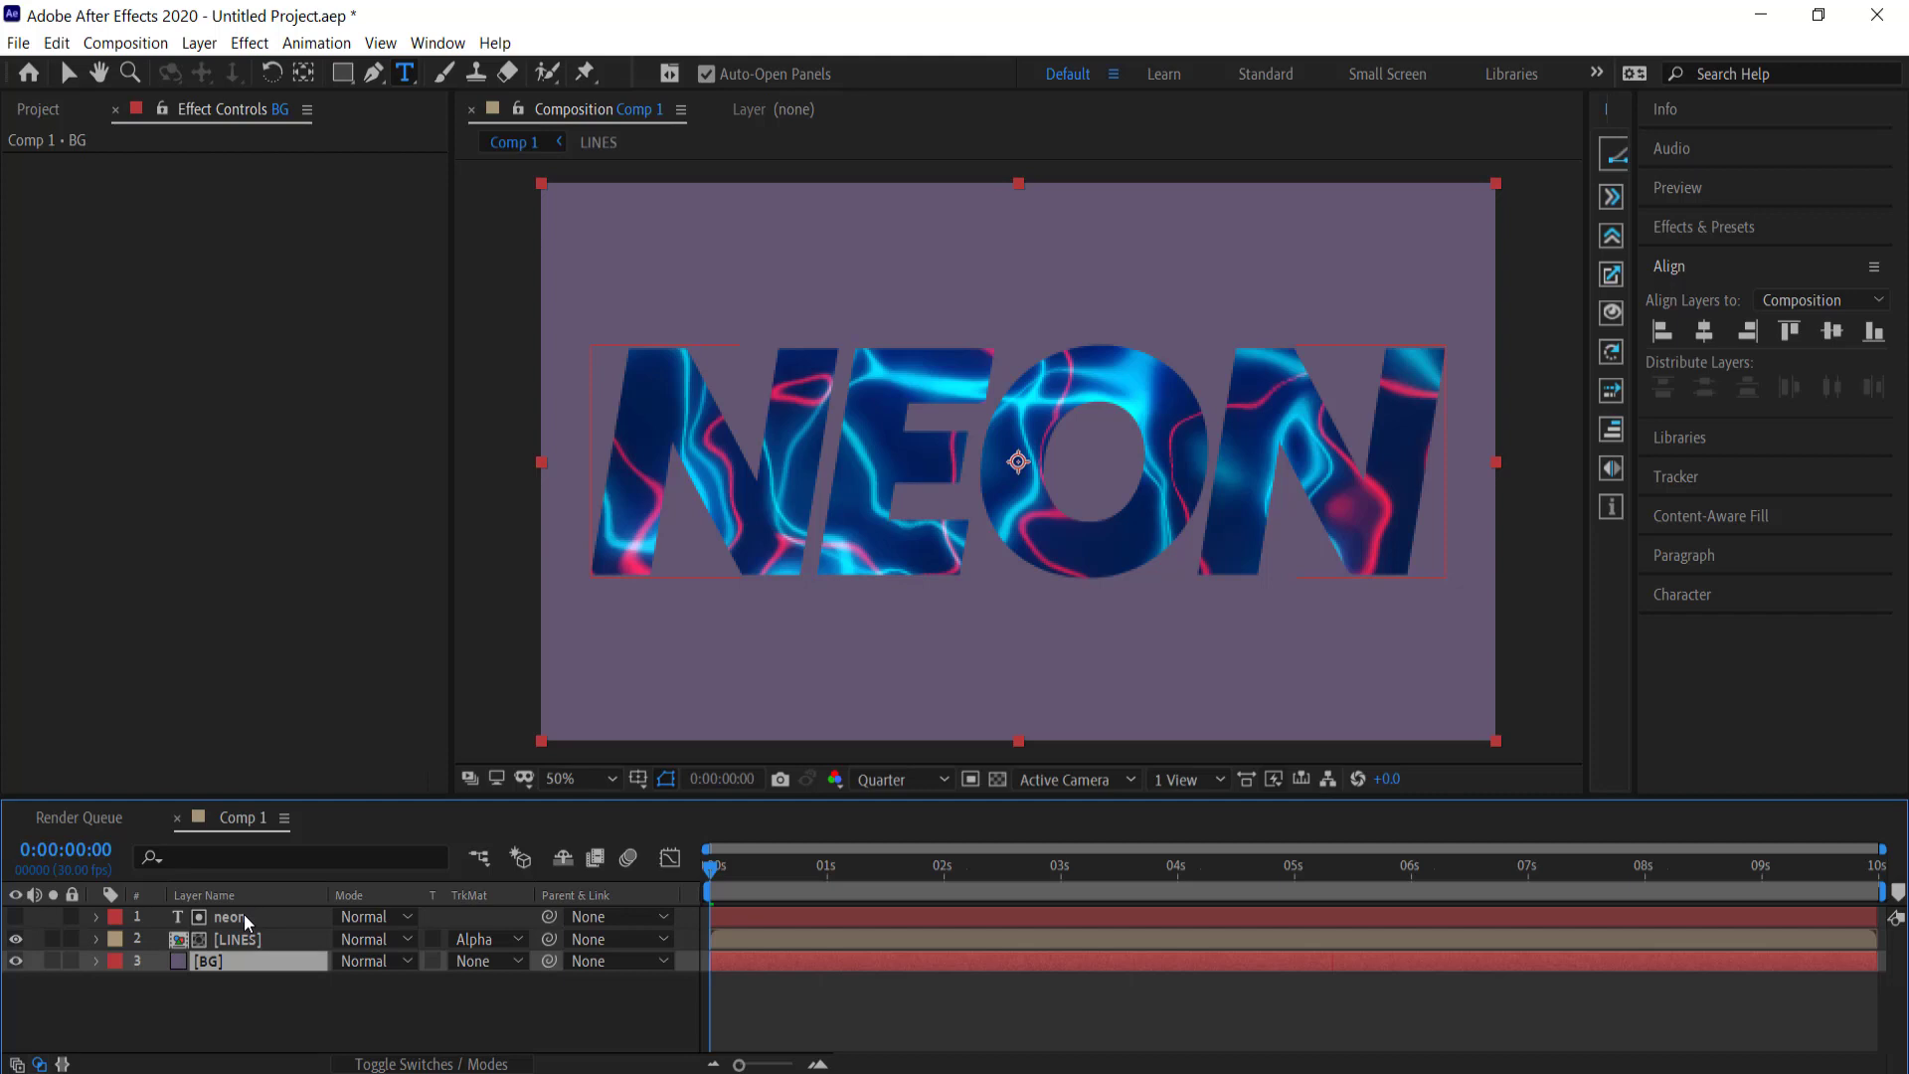
Step: Find the Gradient Ramp effect and apply it to the BG solid
{"action": "left_click", "coordinate": [1693, 234]}
{"action": "left_click_drag", "start_coordinate": [1730, 262], "coordinate": [1652, 259]}
{"action": "type", "text": "r"}
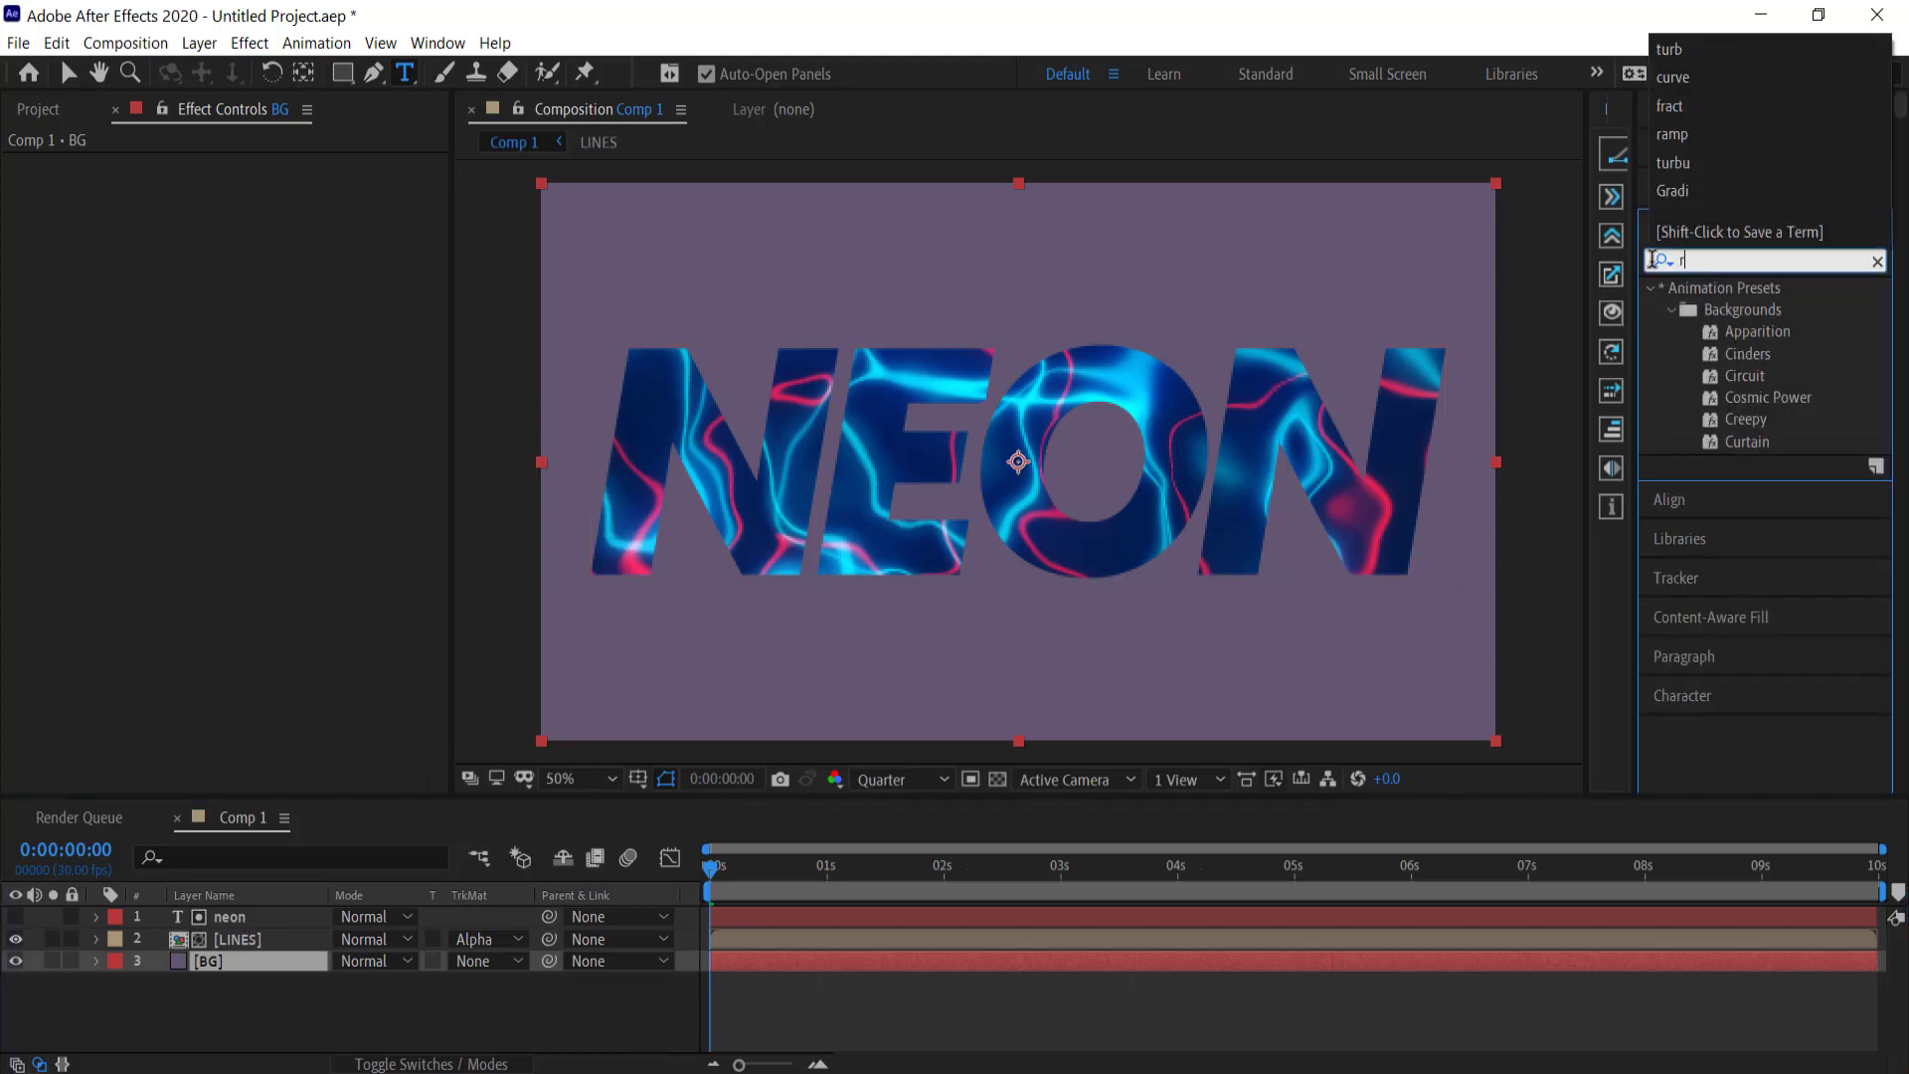
{"action": "type", "text": "amp"}
{"action": "double_click", "coordinate": [1780, 311]}
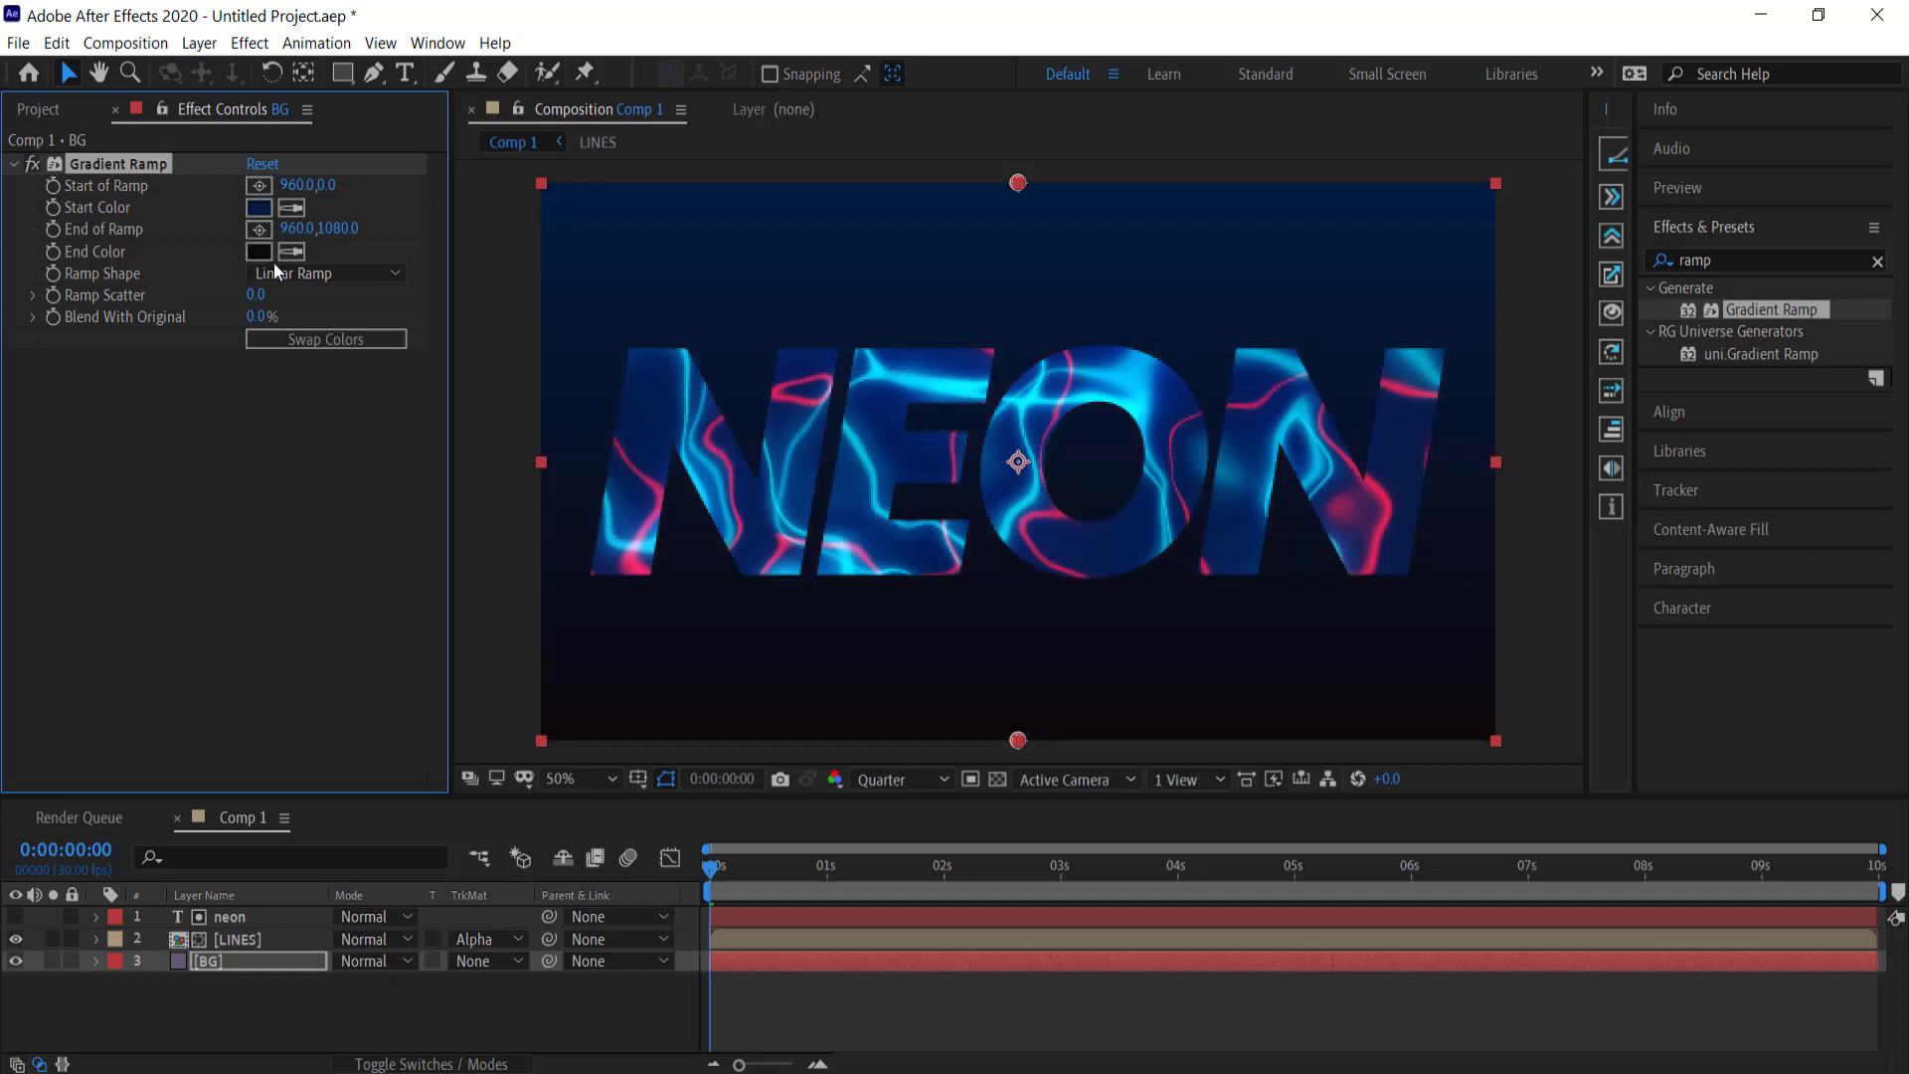
Step: Set the preview resolution to Full and change the BG gradient's ramp shape to Radial Ramp
{"action": "left_click", "coordinate": [899, 778]}
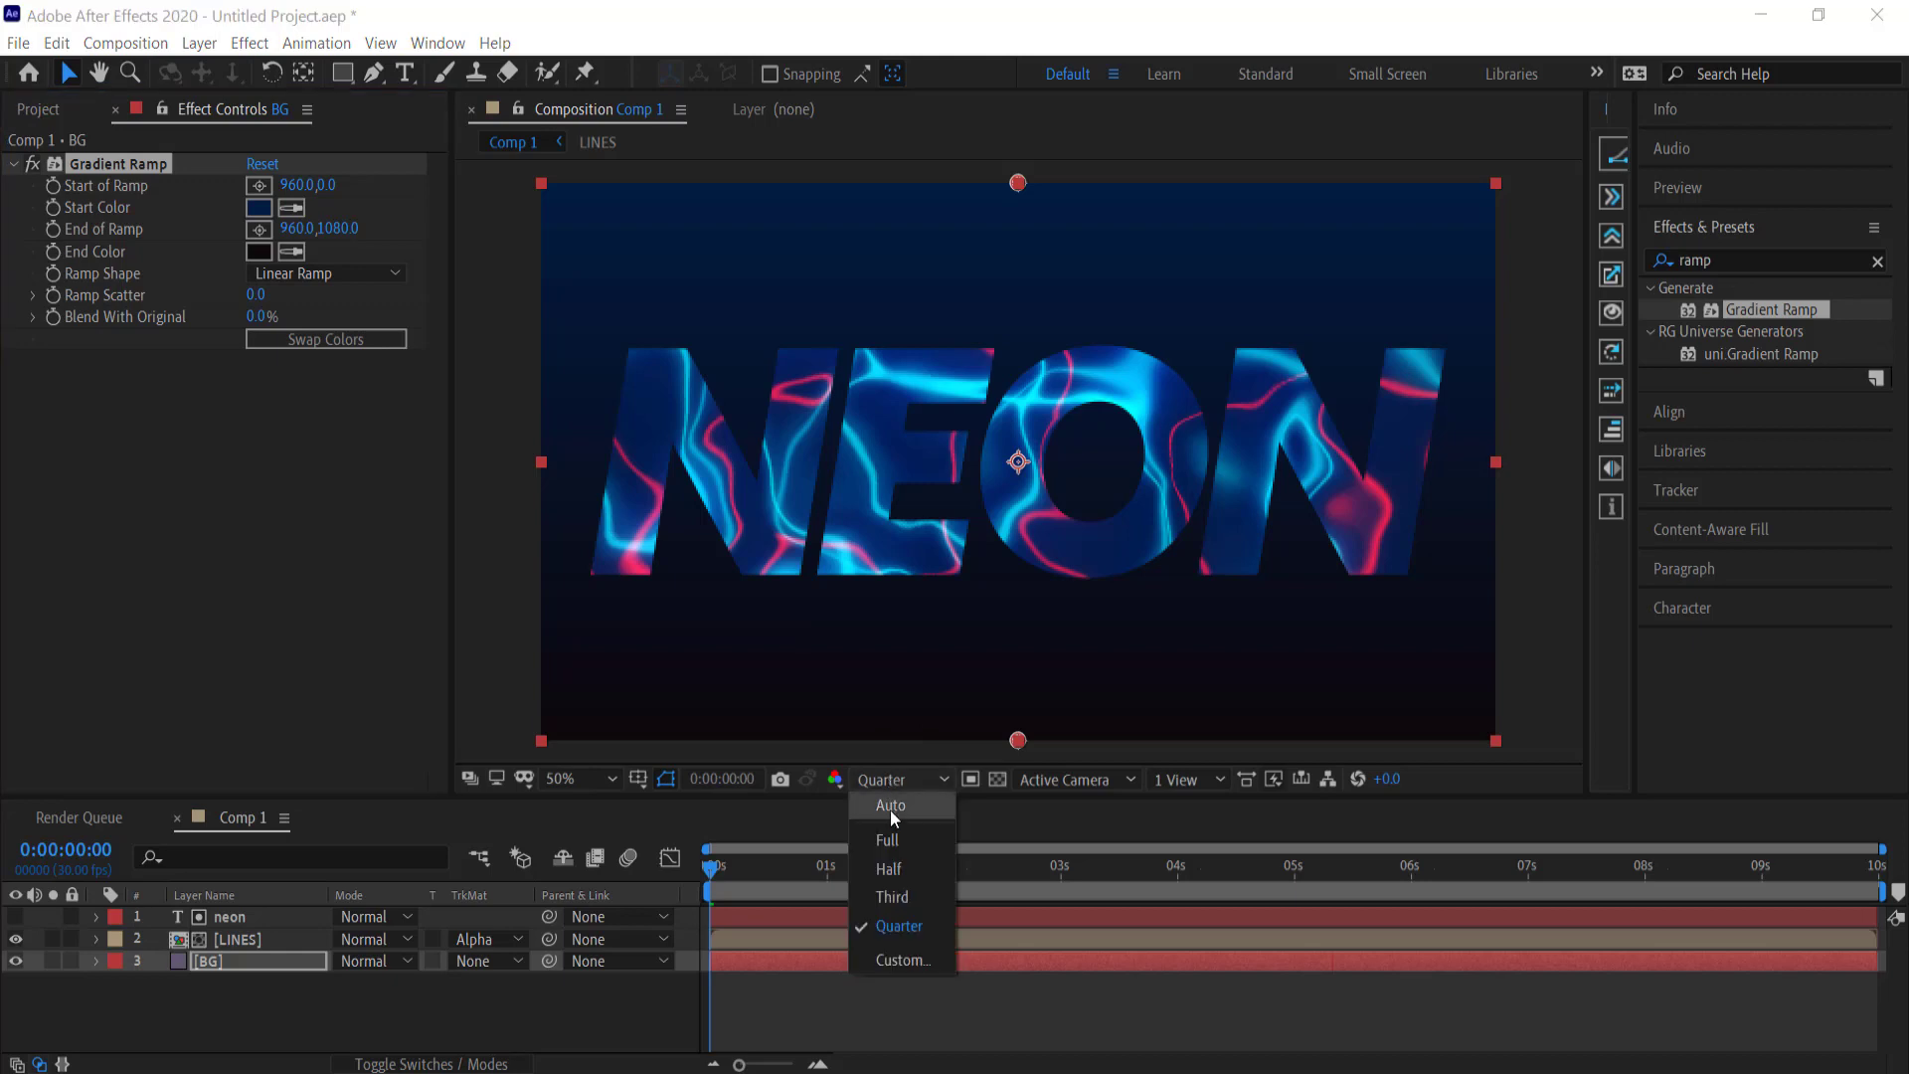
{"action": "left_click", "coordinate": [884, 825]}
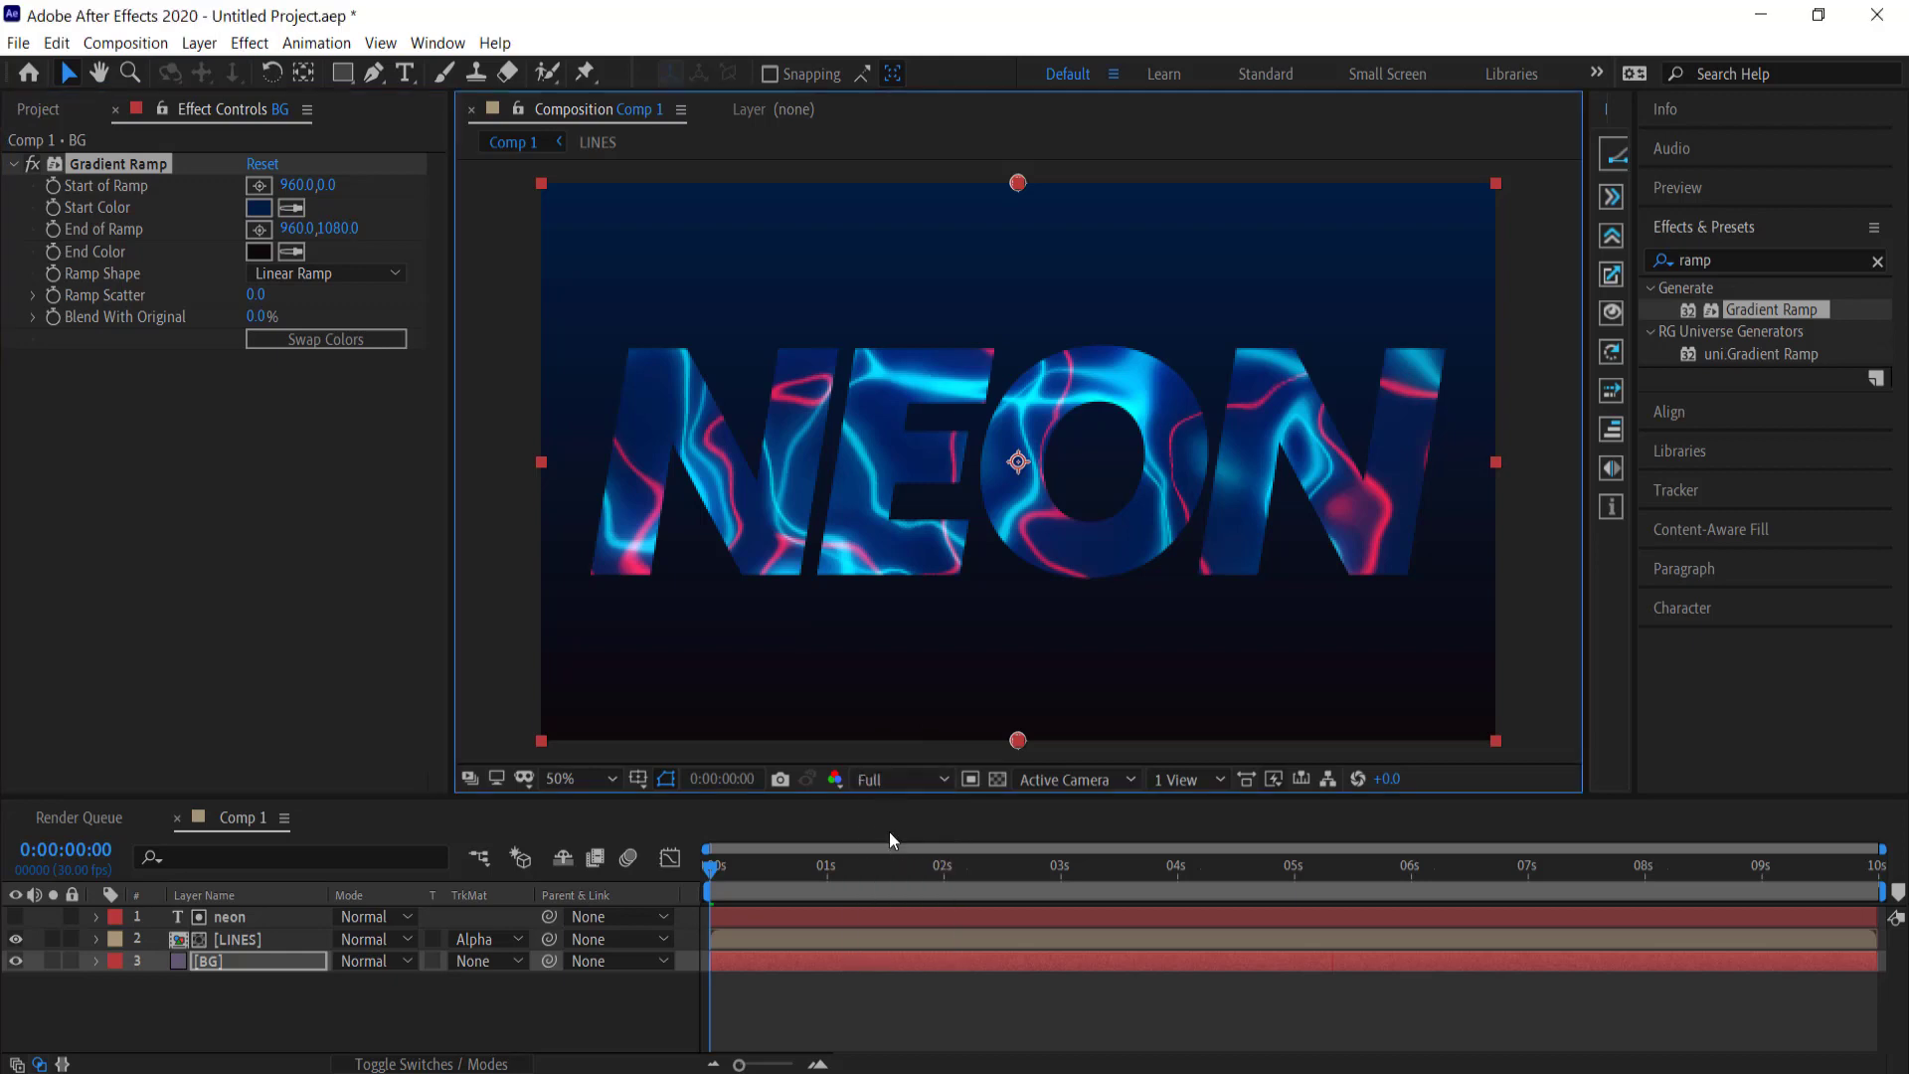
{"action": "left_click", "coordinate": [350, 271]}
{"action": "left_click", "coordinate": [340, 325]}
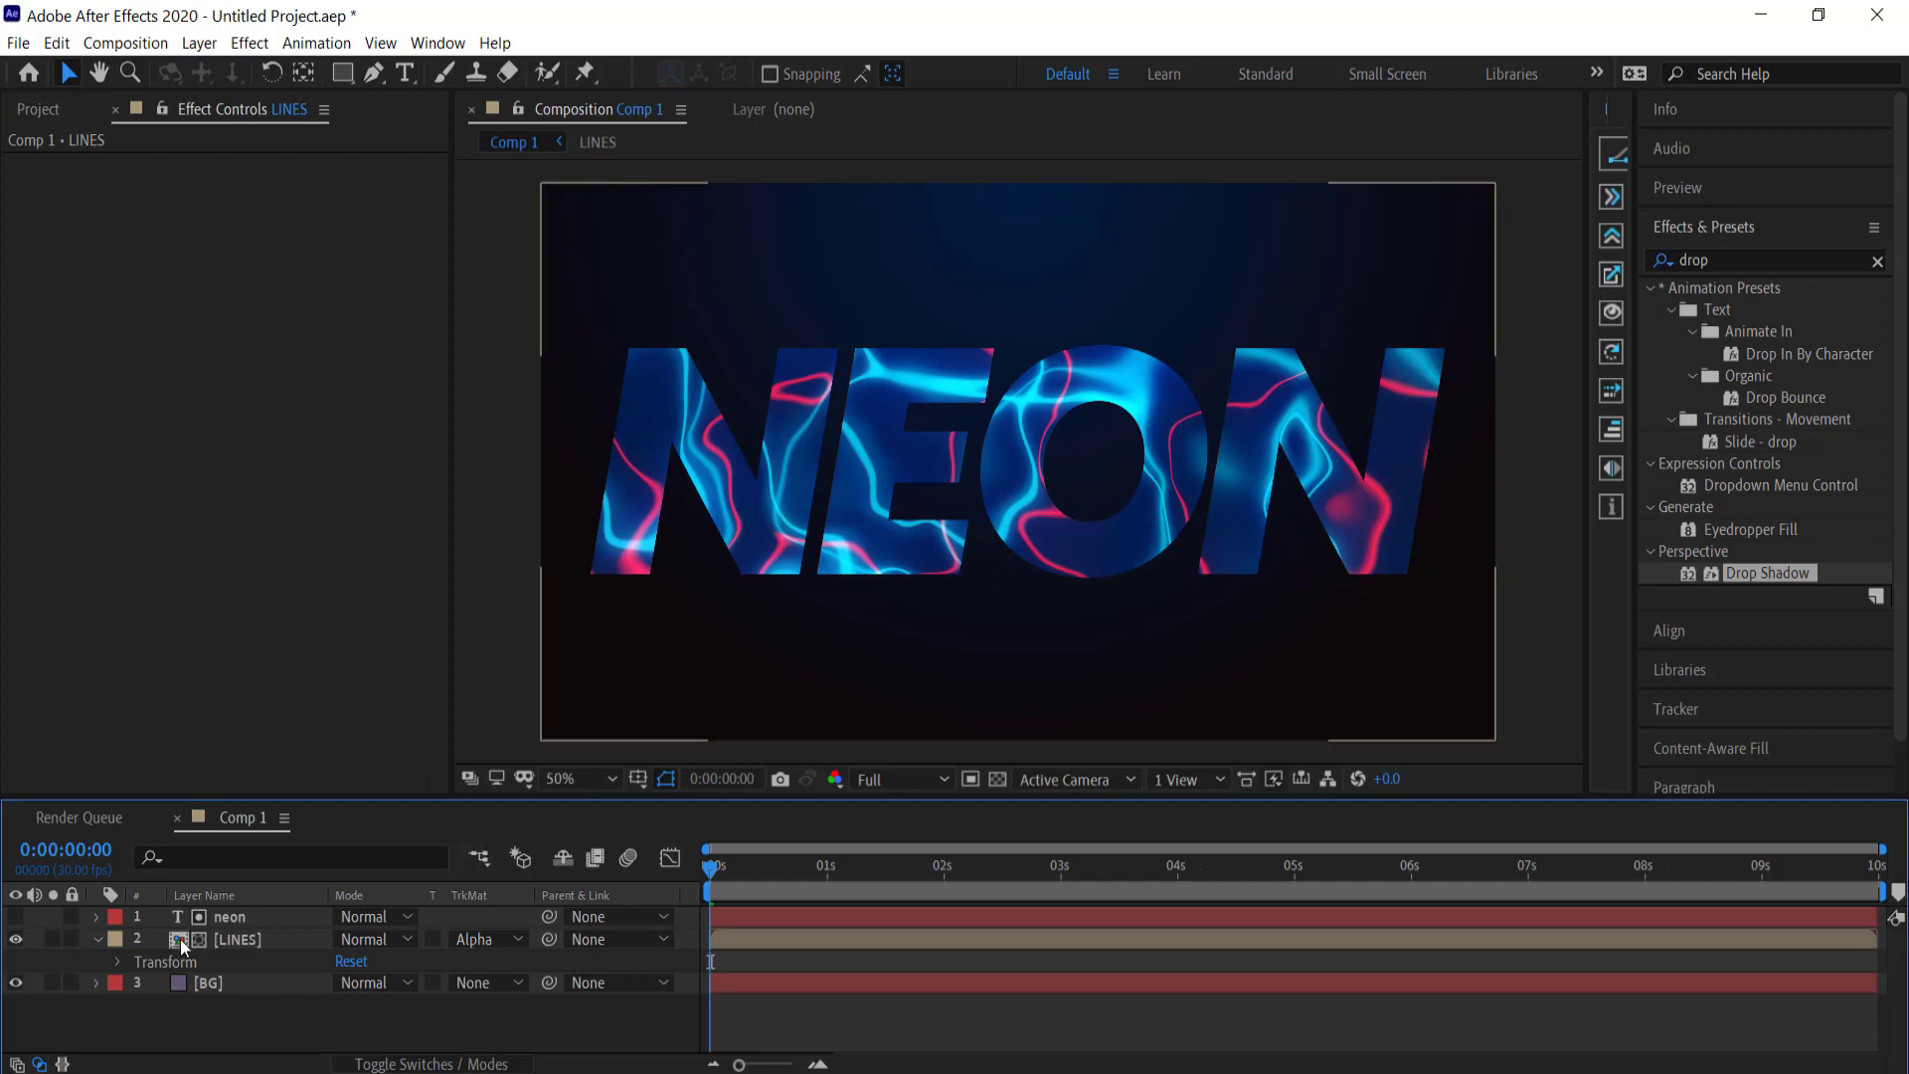
Step: Add a Stroke layer style to the LINES layer
{"action": "left_click", "coordinate": [256, 945]}
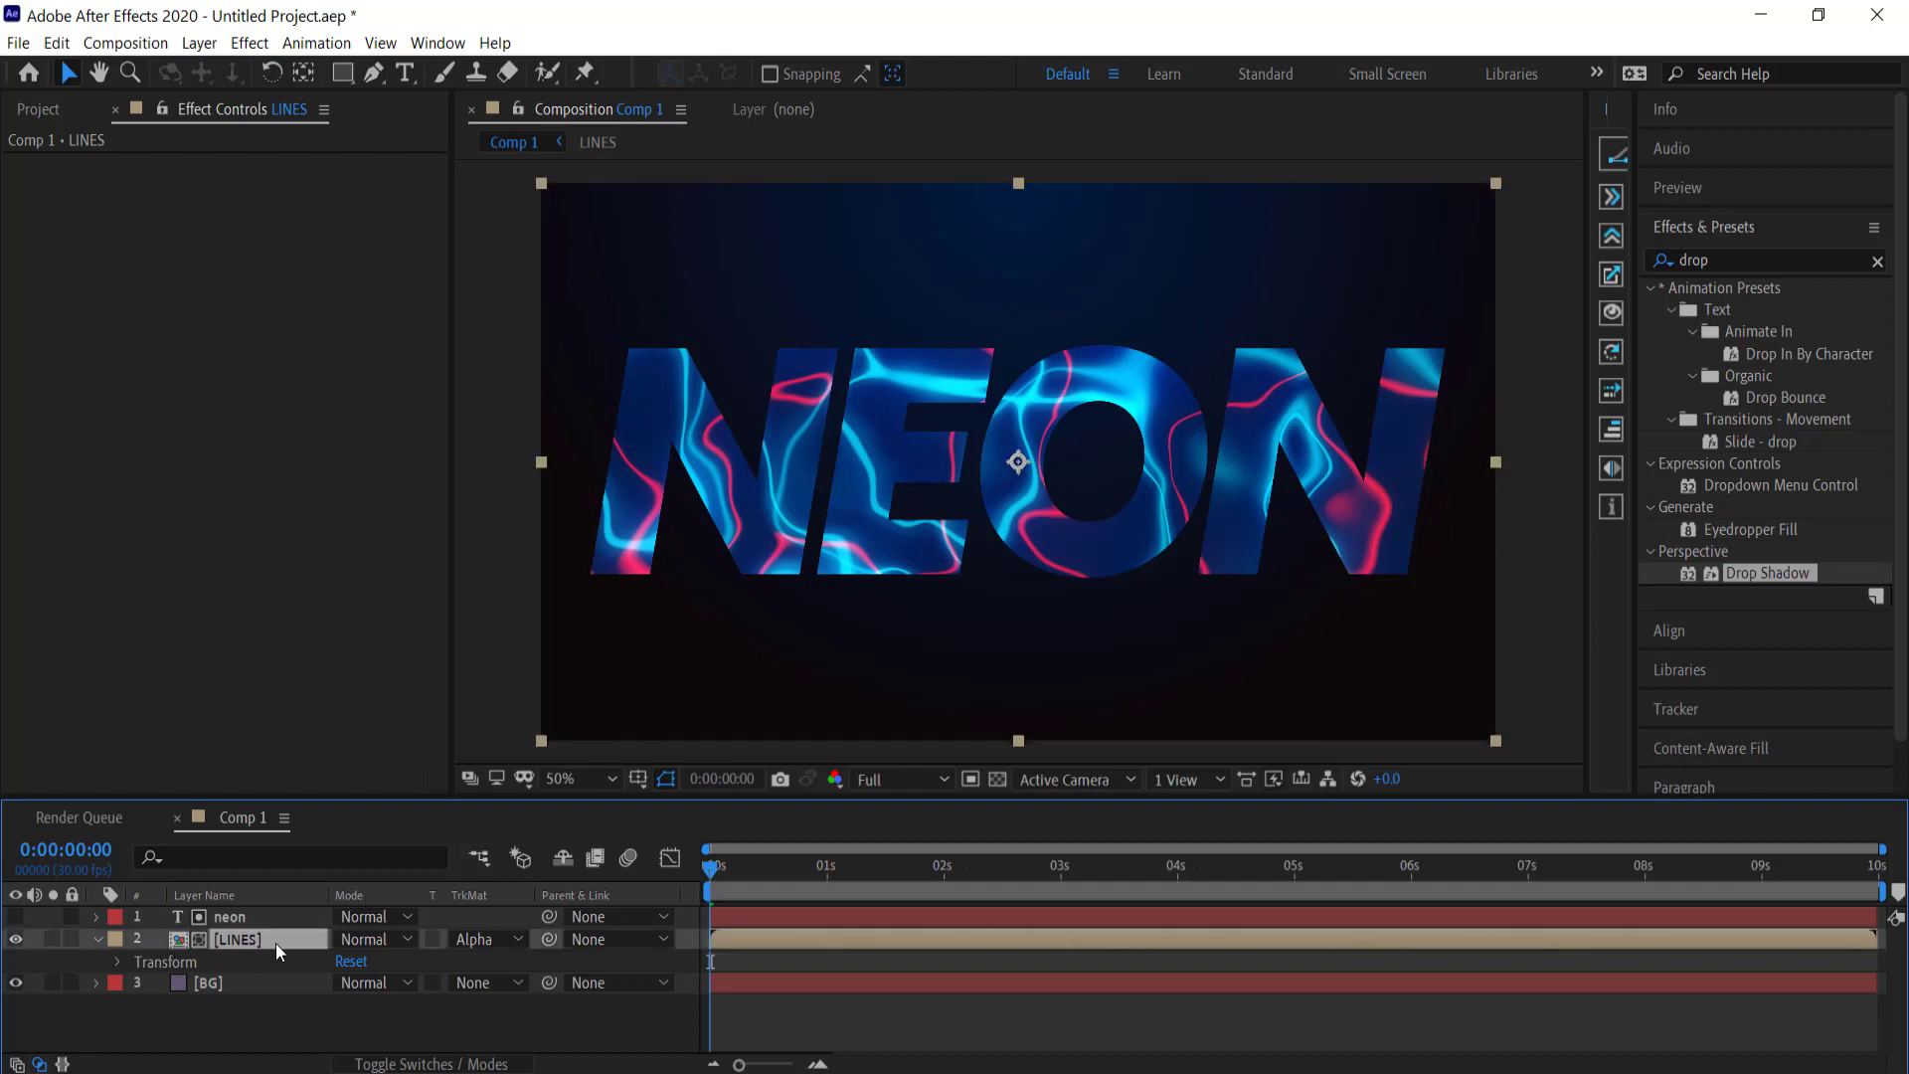
{"action": "right_click", "coordinate": [276, 943]}
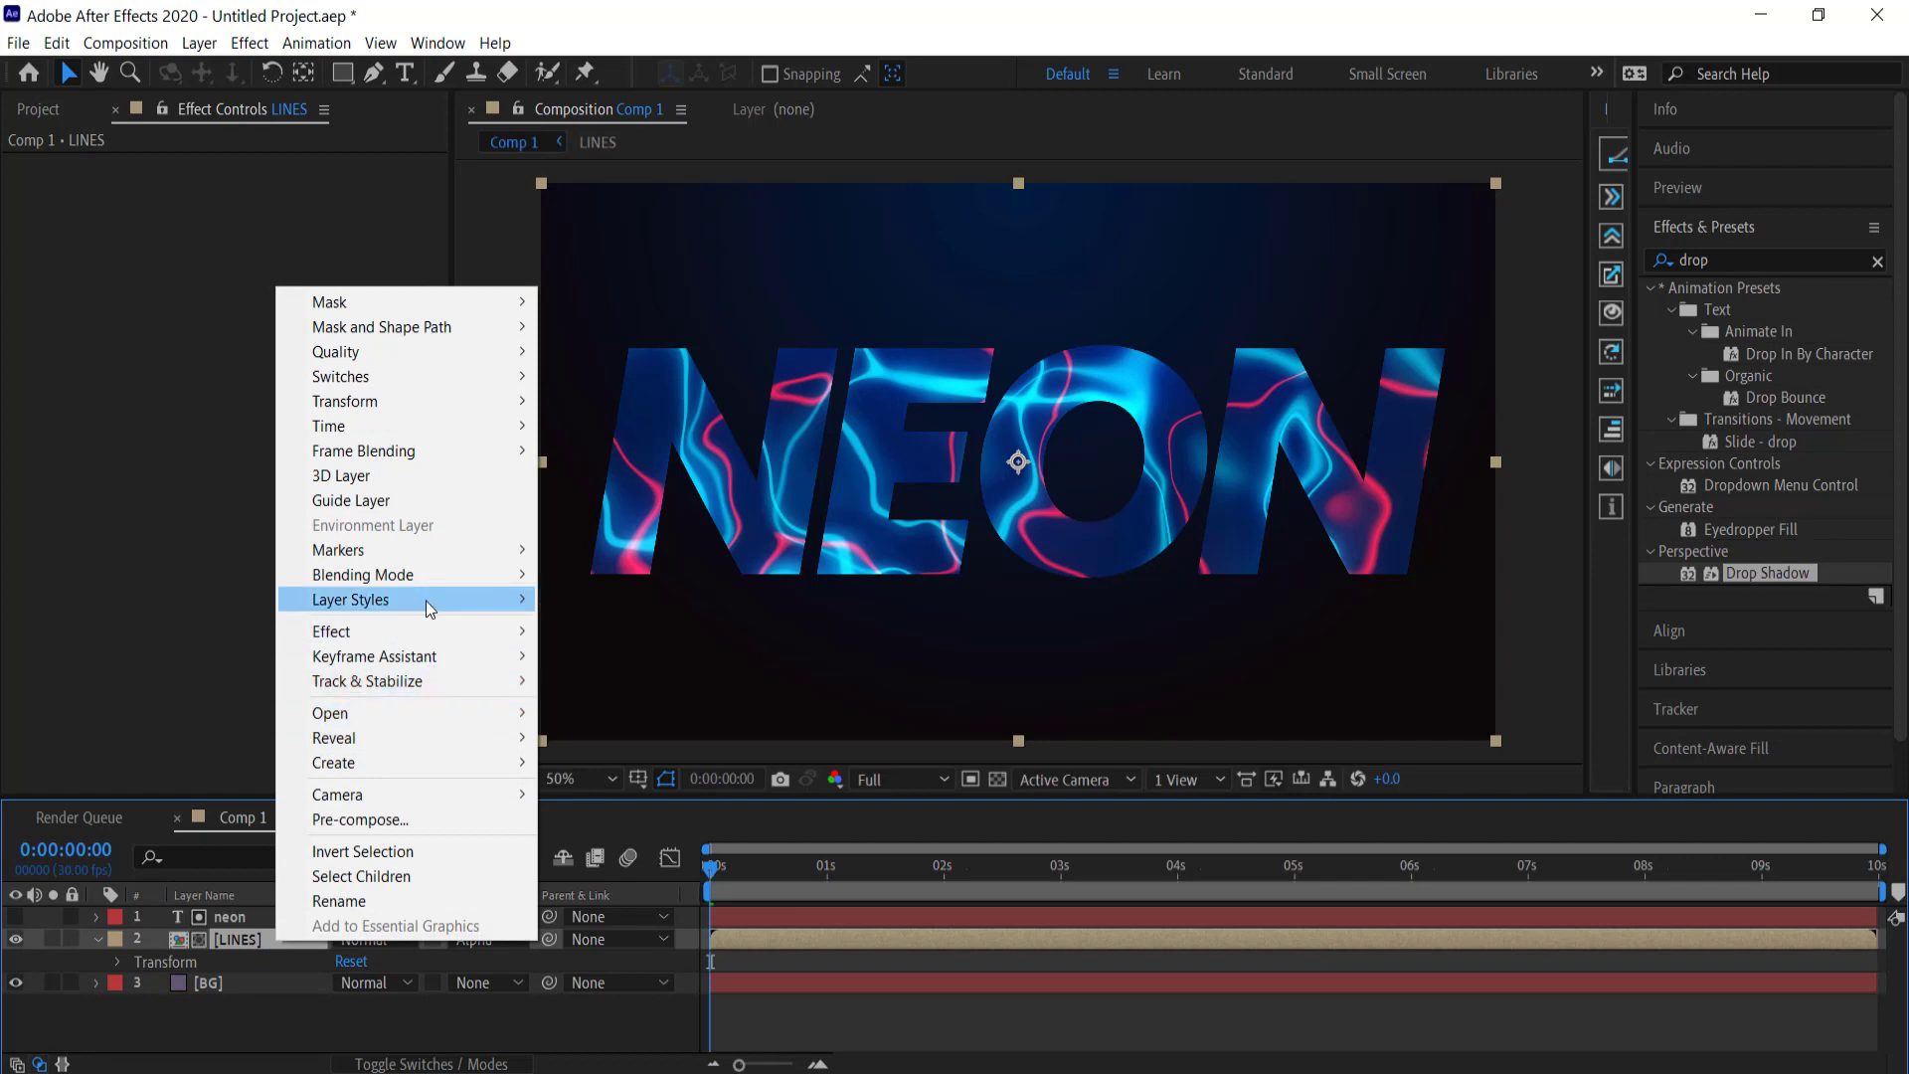
{"action": "mouse_move", "coordinate": [430, 608]}
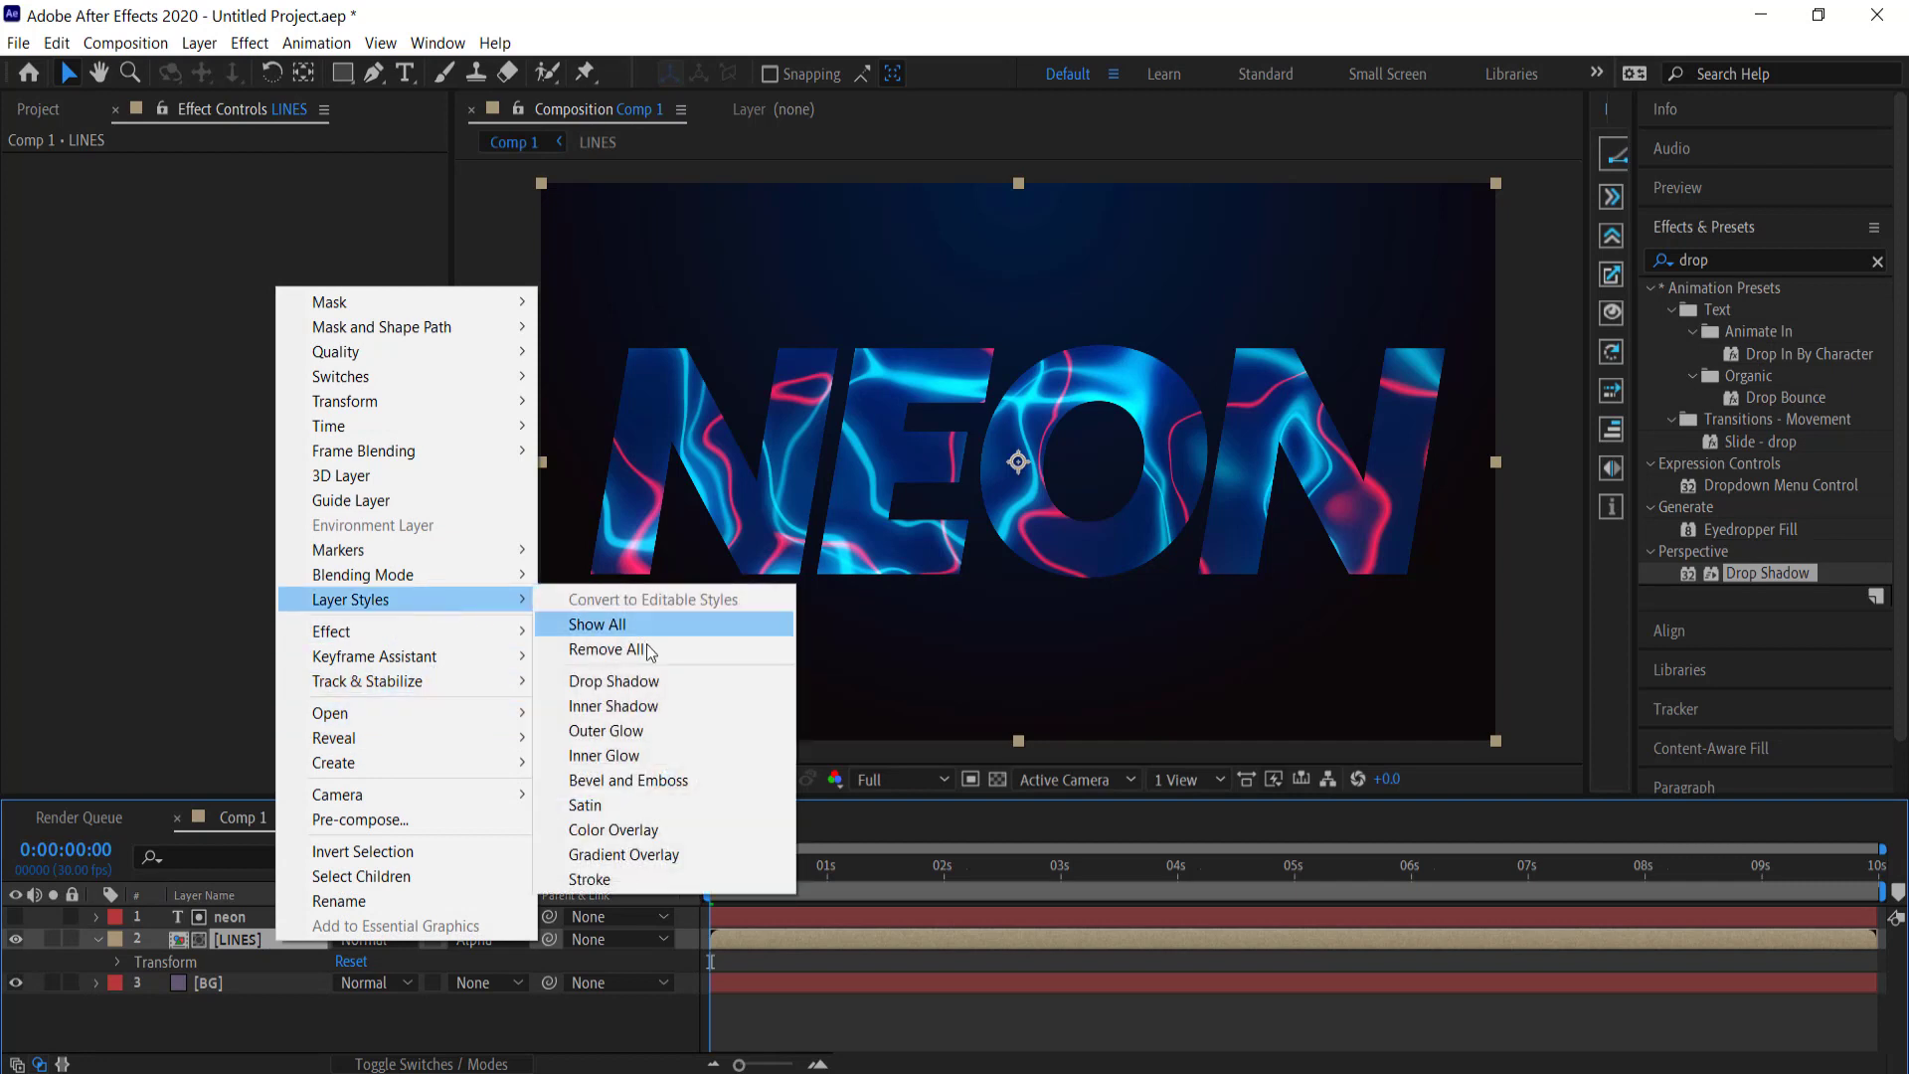
{"action": "left_click", "coordinate": [638, 881]}
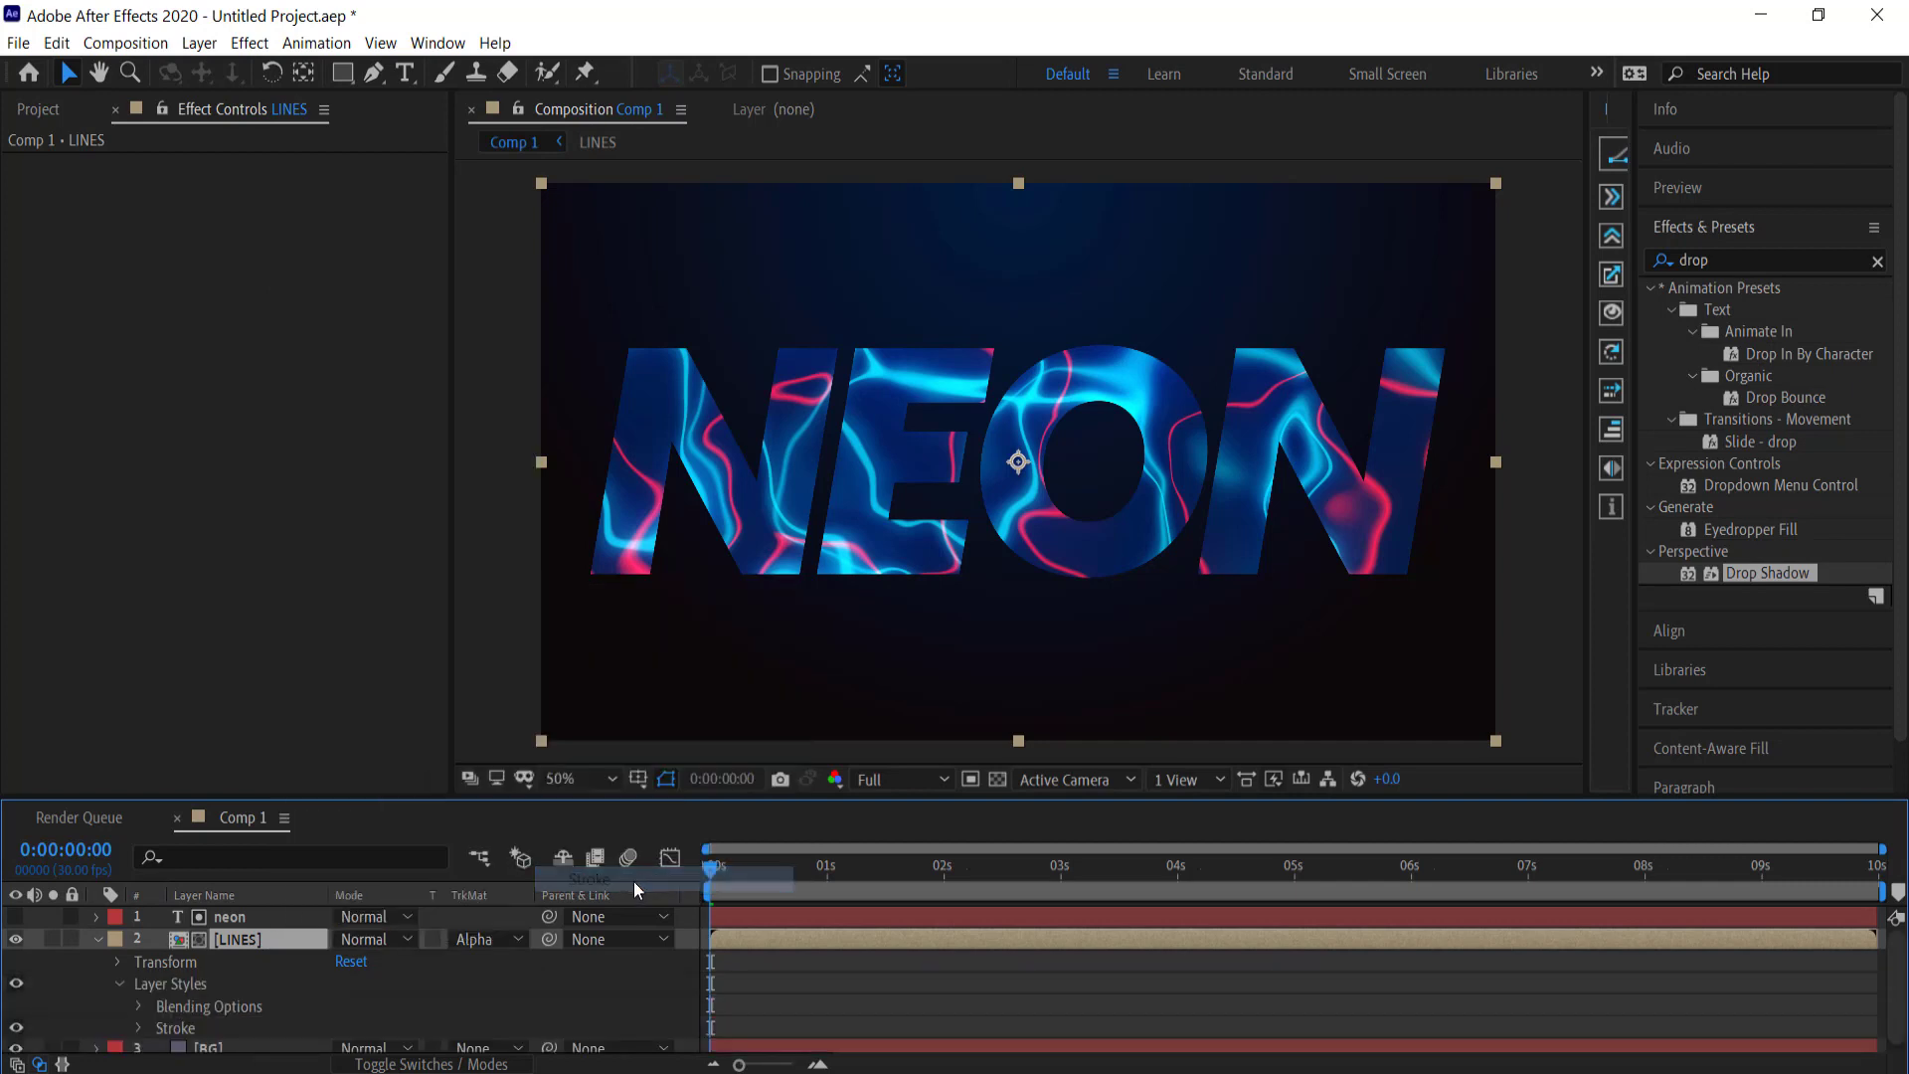
Step: Set the LINES layer's Stroke style to size 5 and change its color to white (FFFFFF)
{"action": "left_click", "coordinate": [138, 1029]}
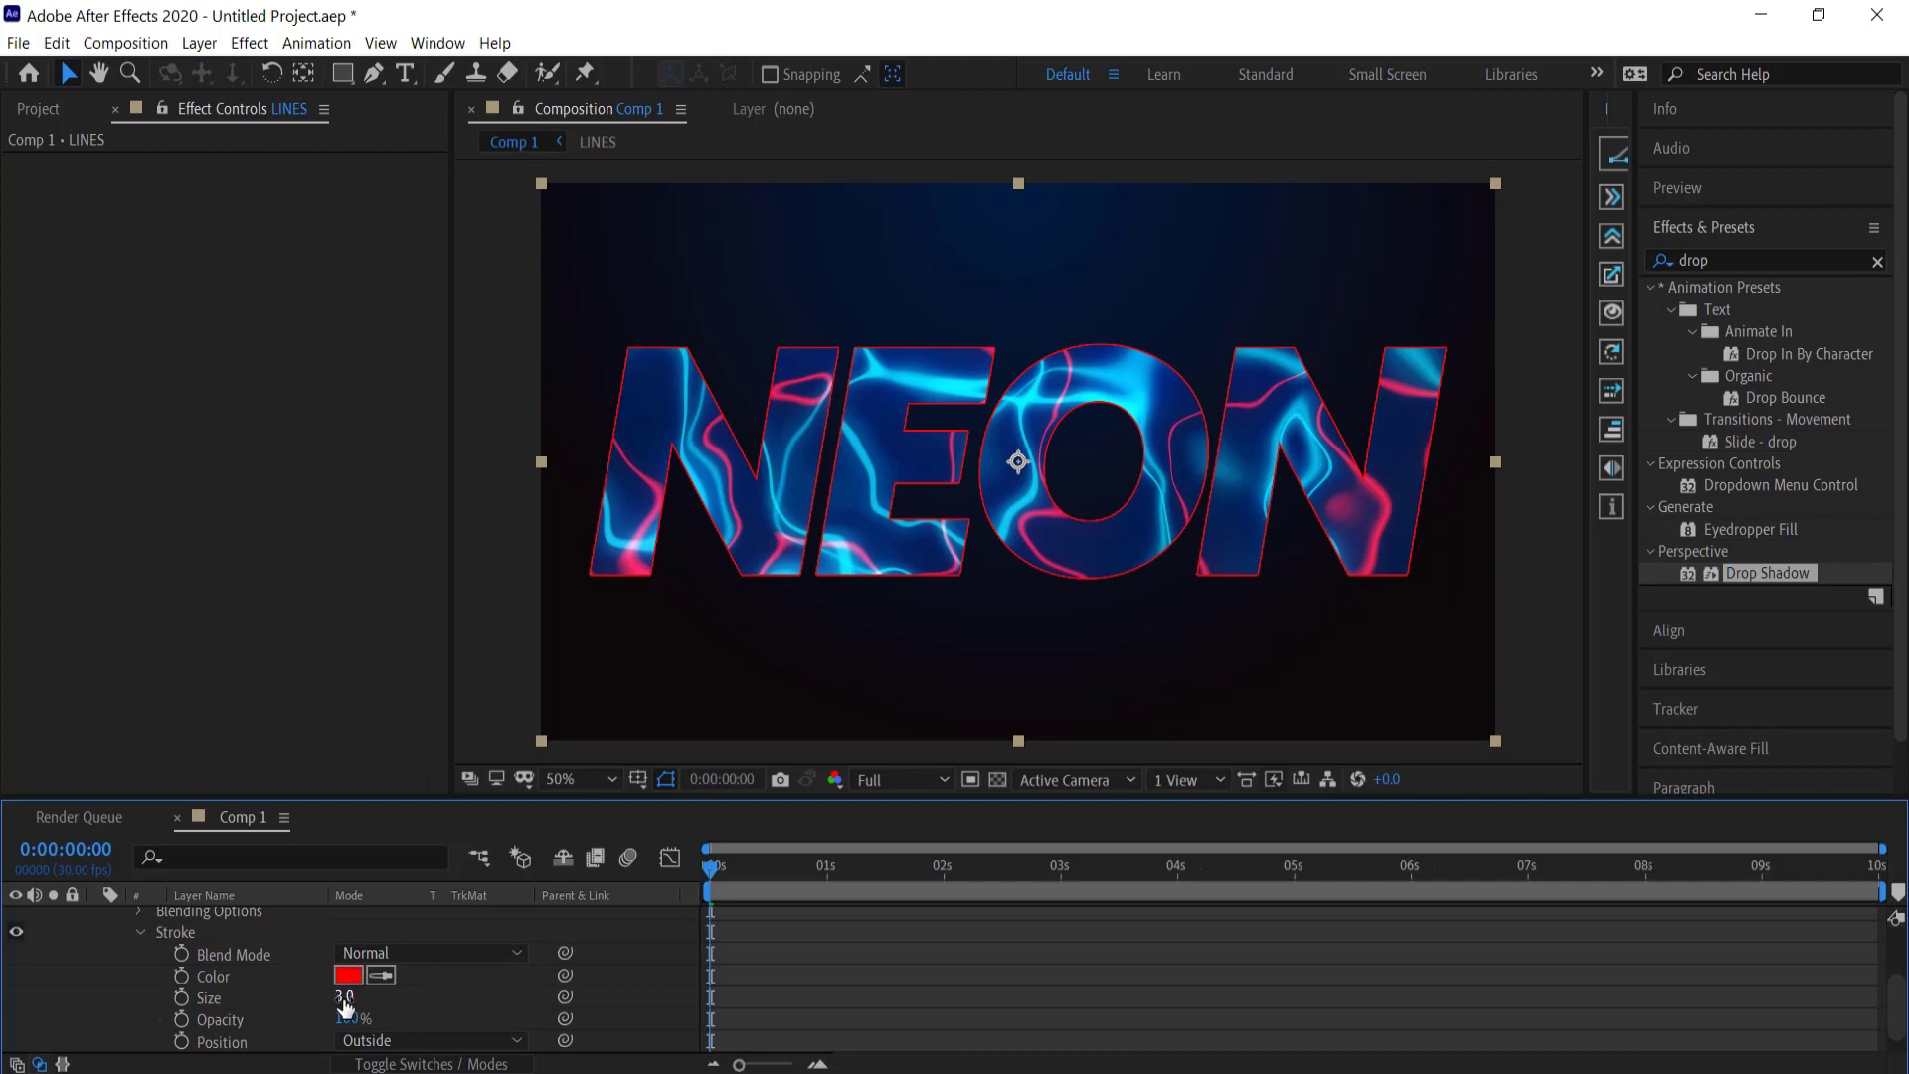
{"action": "left_click", "coordinate": [342, 998]}
{"action": "type", "text": "5"}
{"action": "key", "text": "Return"}
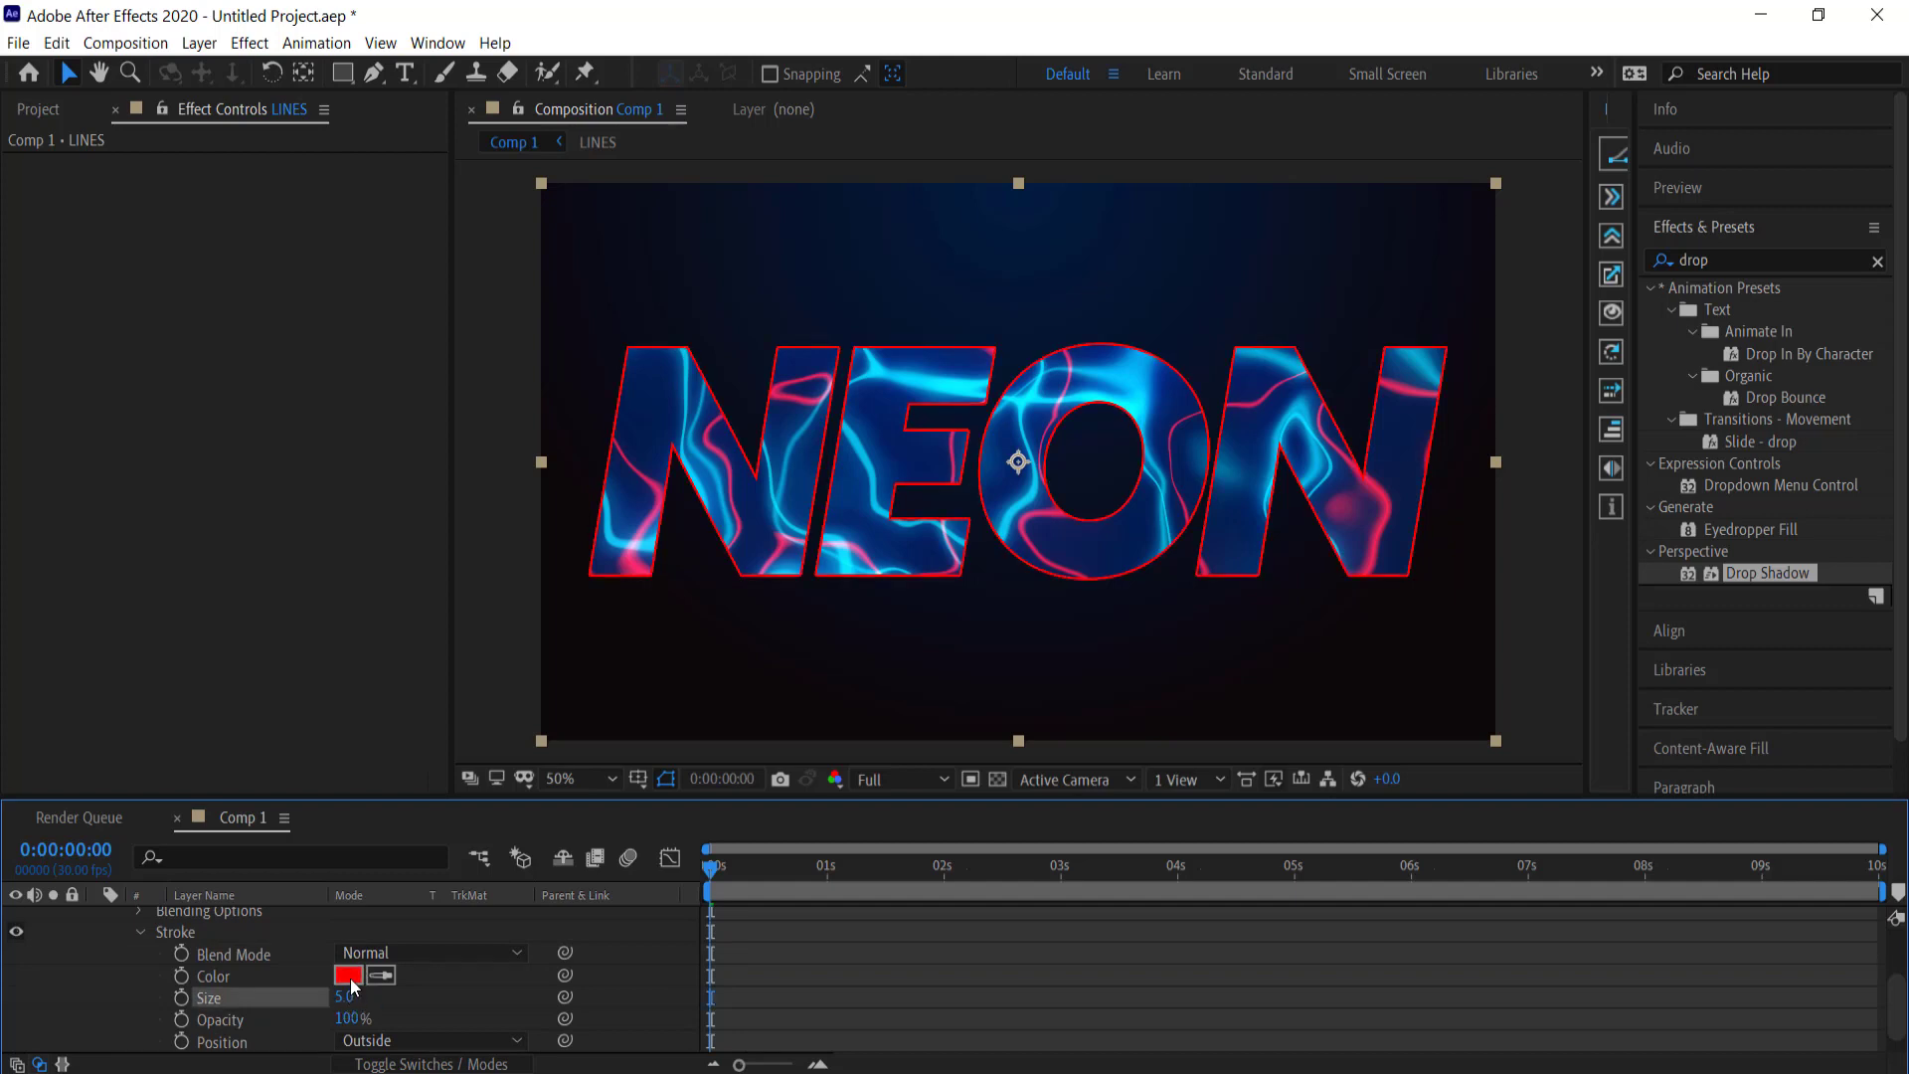
{"action": "left_click", "coordinate": [348, 975]}
{"action": "left_click_drag", "start_coordinate": [629, 675], "coordinate": [584, 633]}
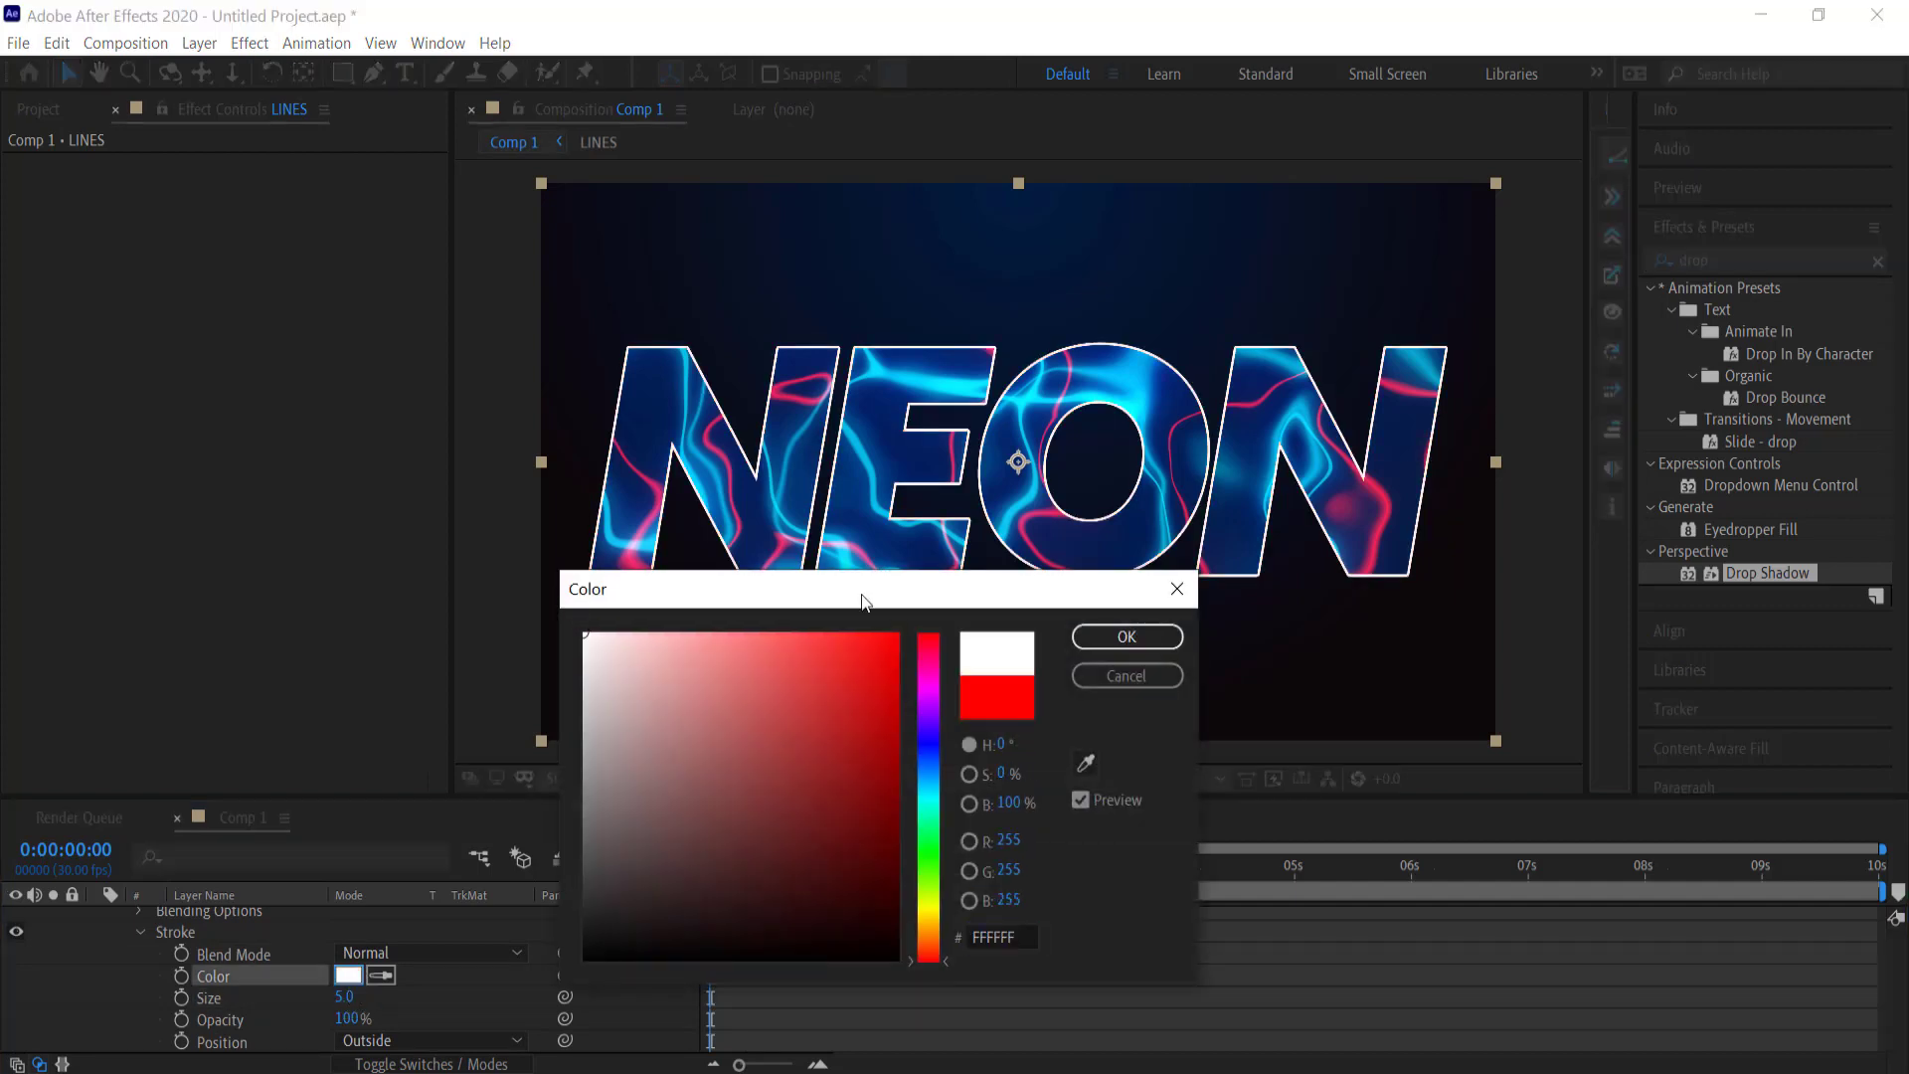
{"action": "left_click", "coordinate": [1128, 636]}
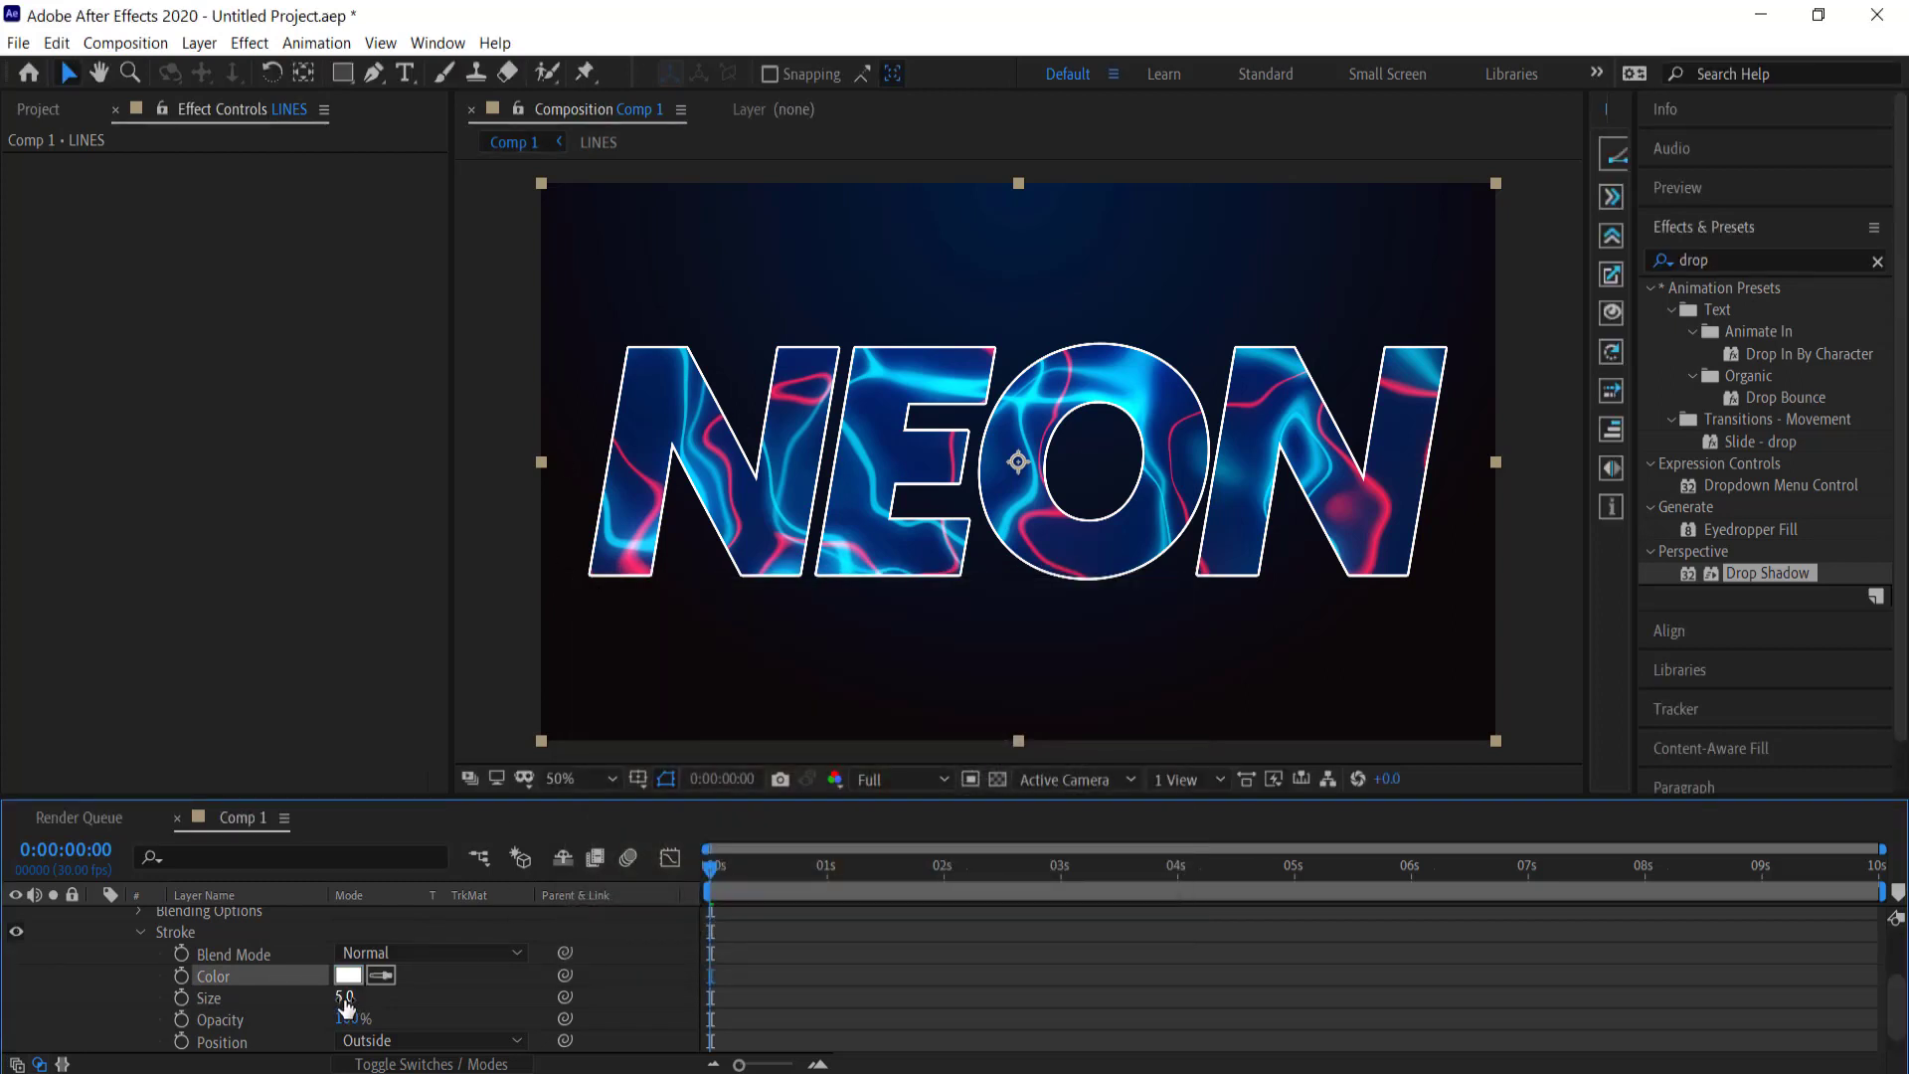
Step: Try stroke sizes of 10 and 8, settle on 6, and collapse the LINES layer's properties
{"action": "left_click_drag", "start_coordinate": [345, 997], "coordinate": [441, 999]}
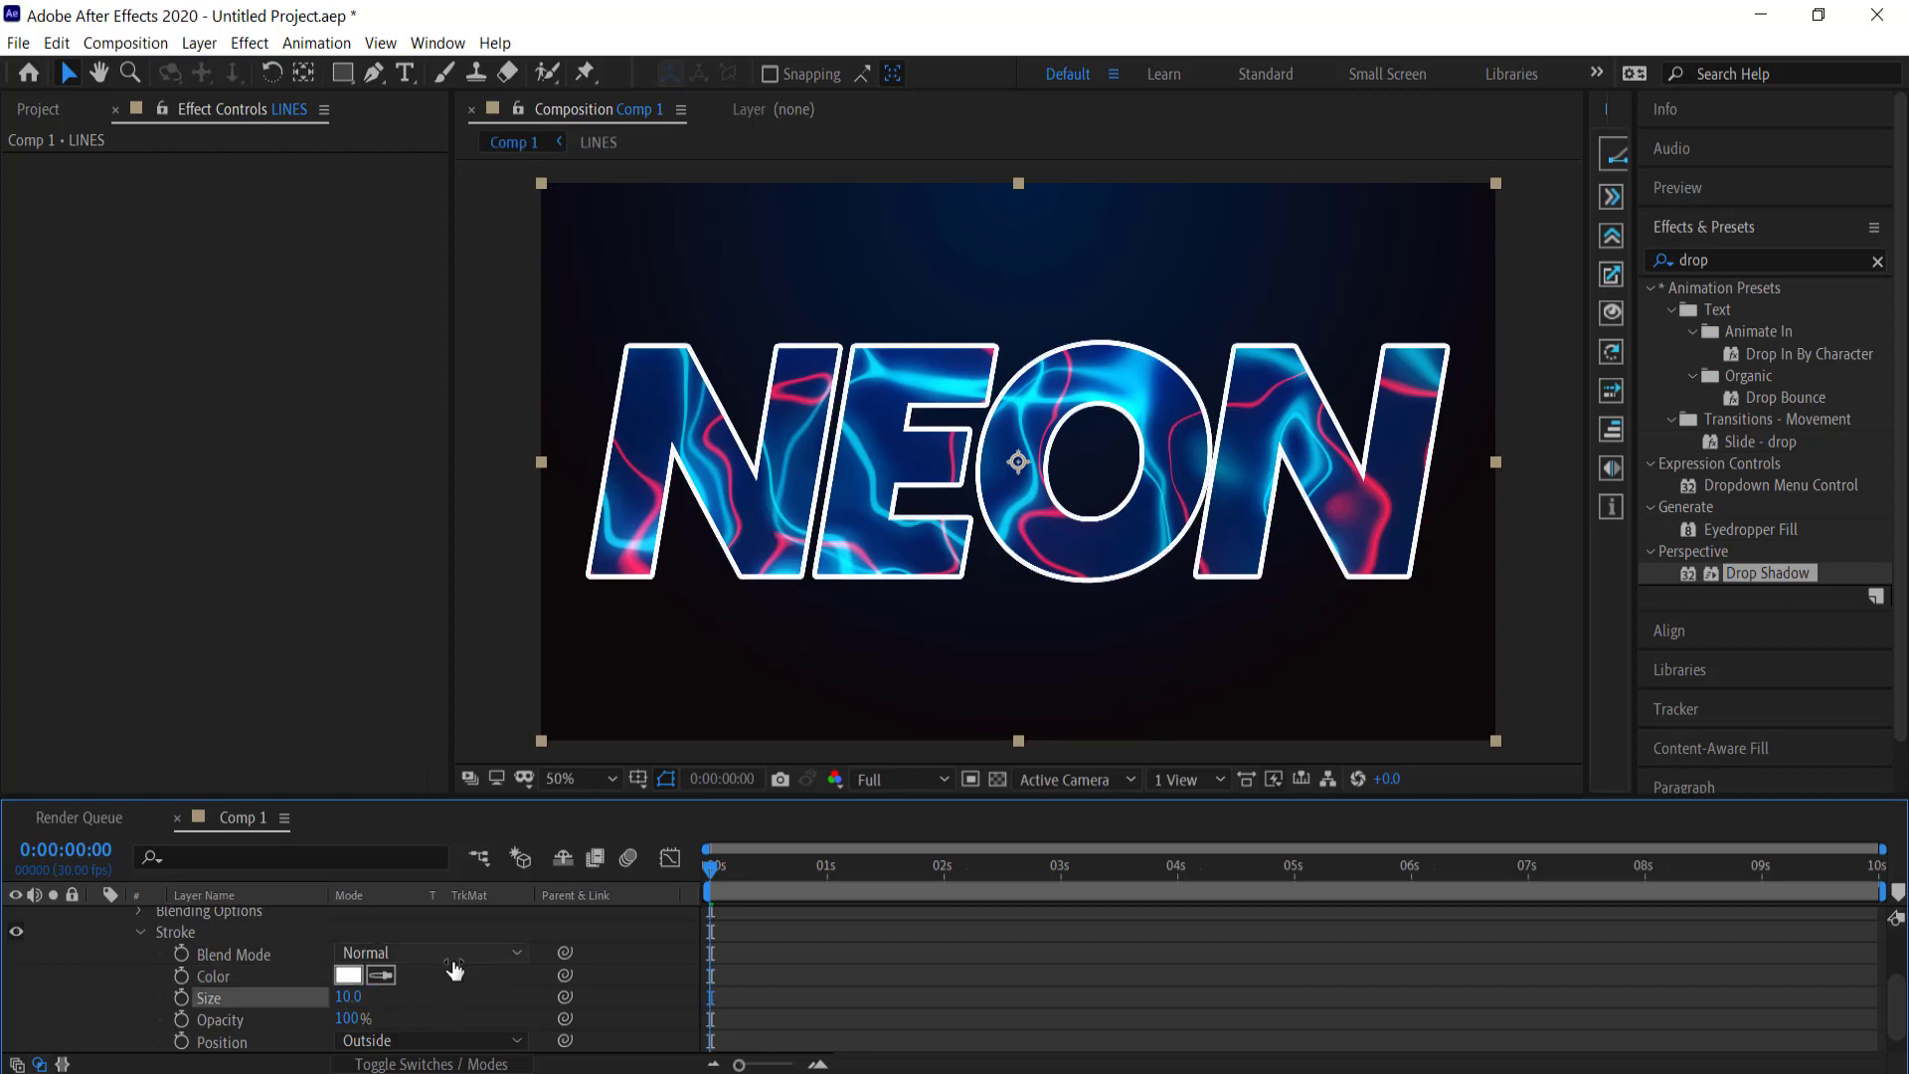
{"action": "left_click", "coordinate": [343, 996]}
{"action": "type", "text": "8"}
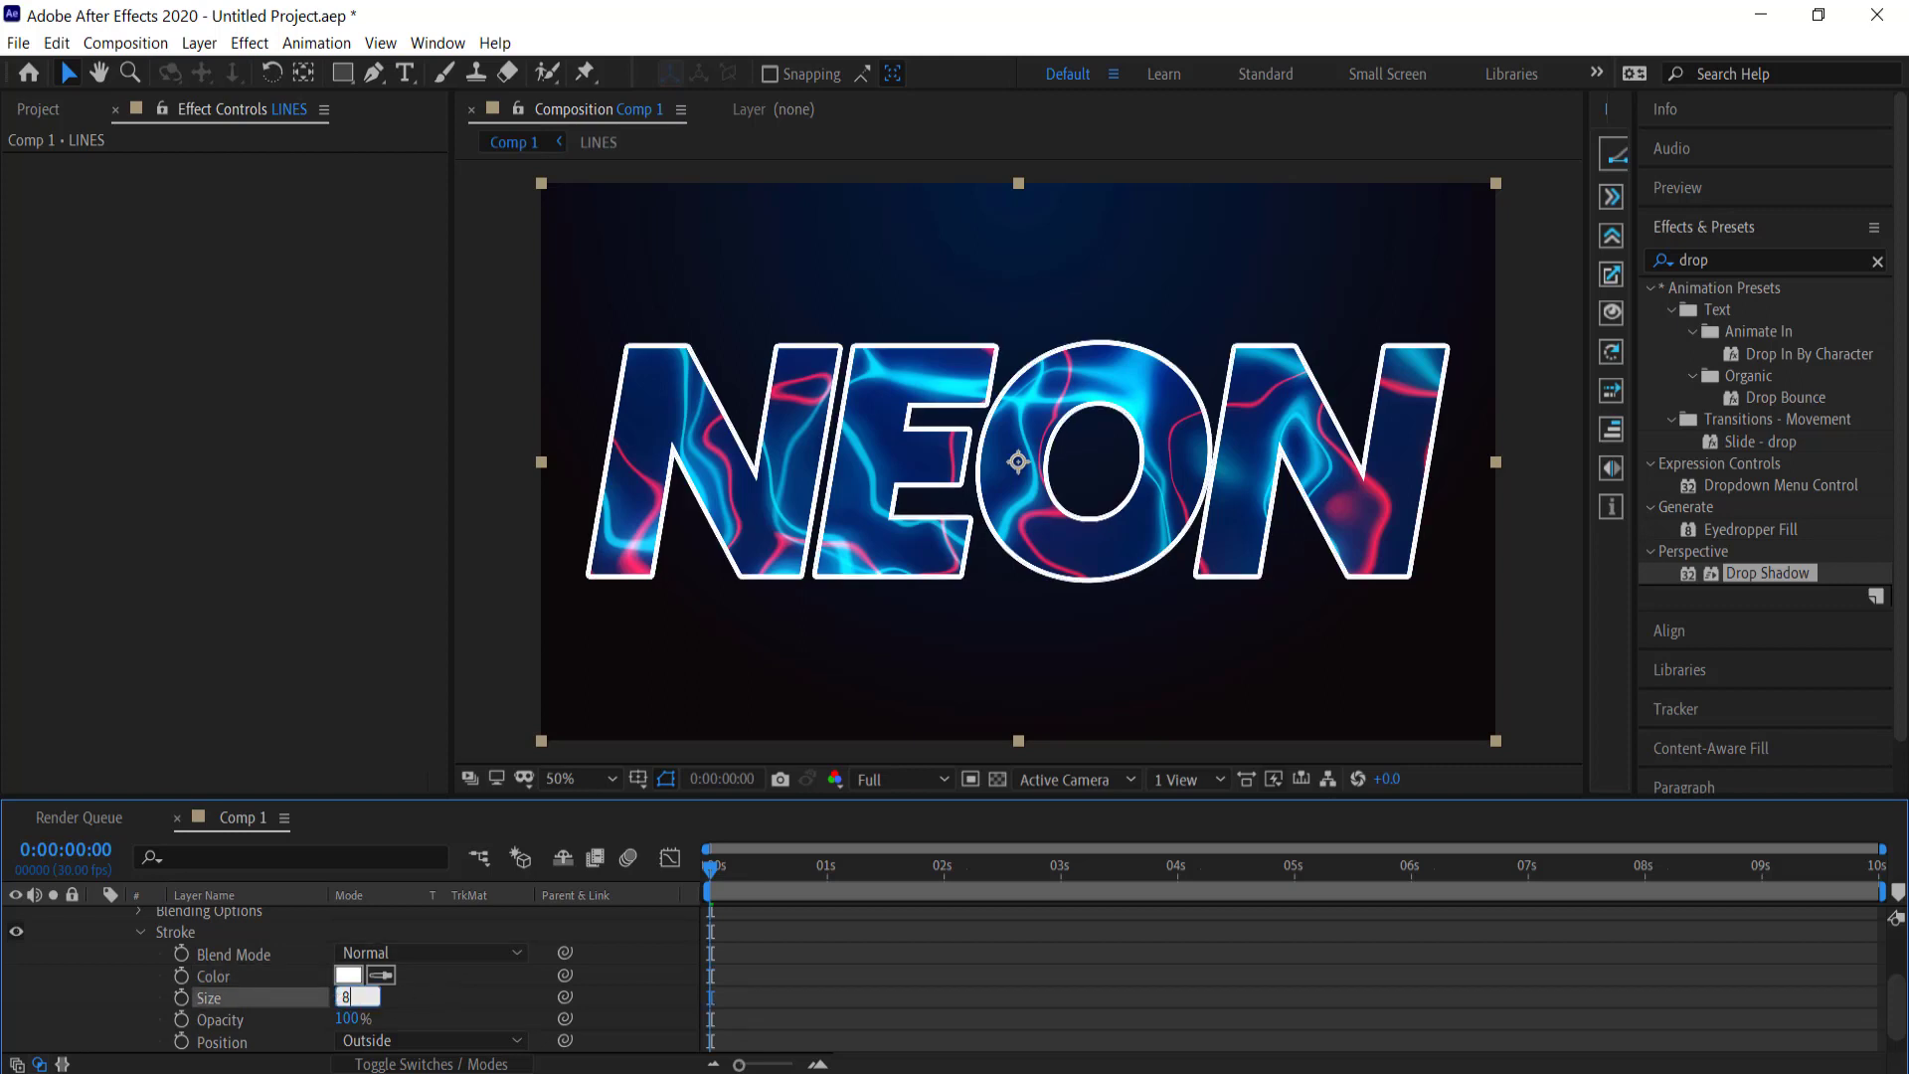
{"action": "key", "text": "Return"}
{"action": "left_click", "coordinate": [343, 997]}
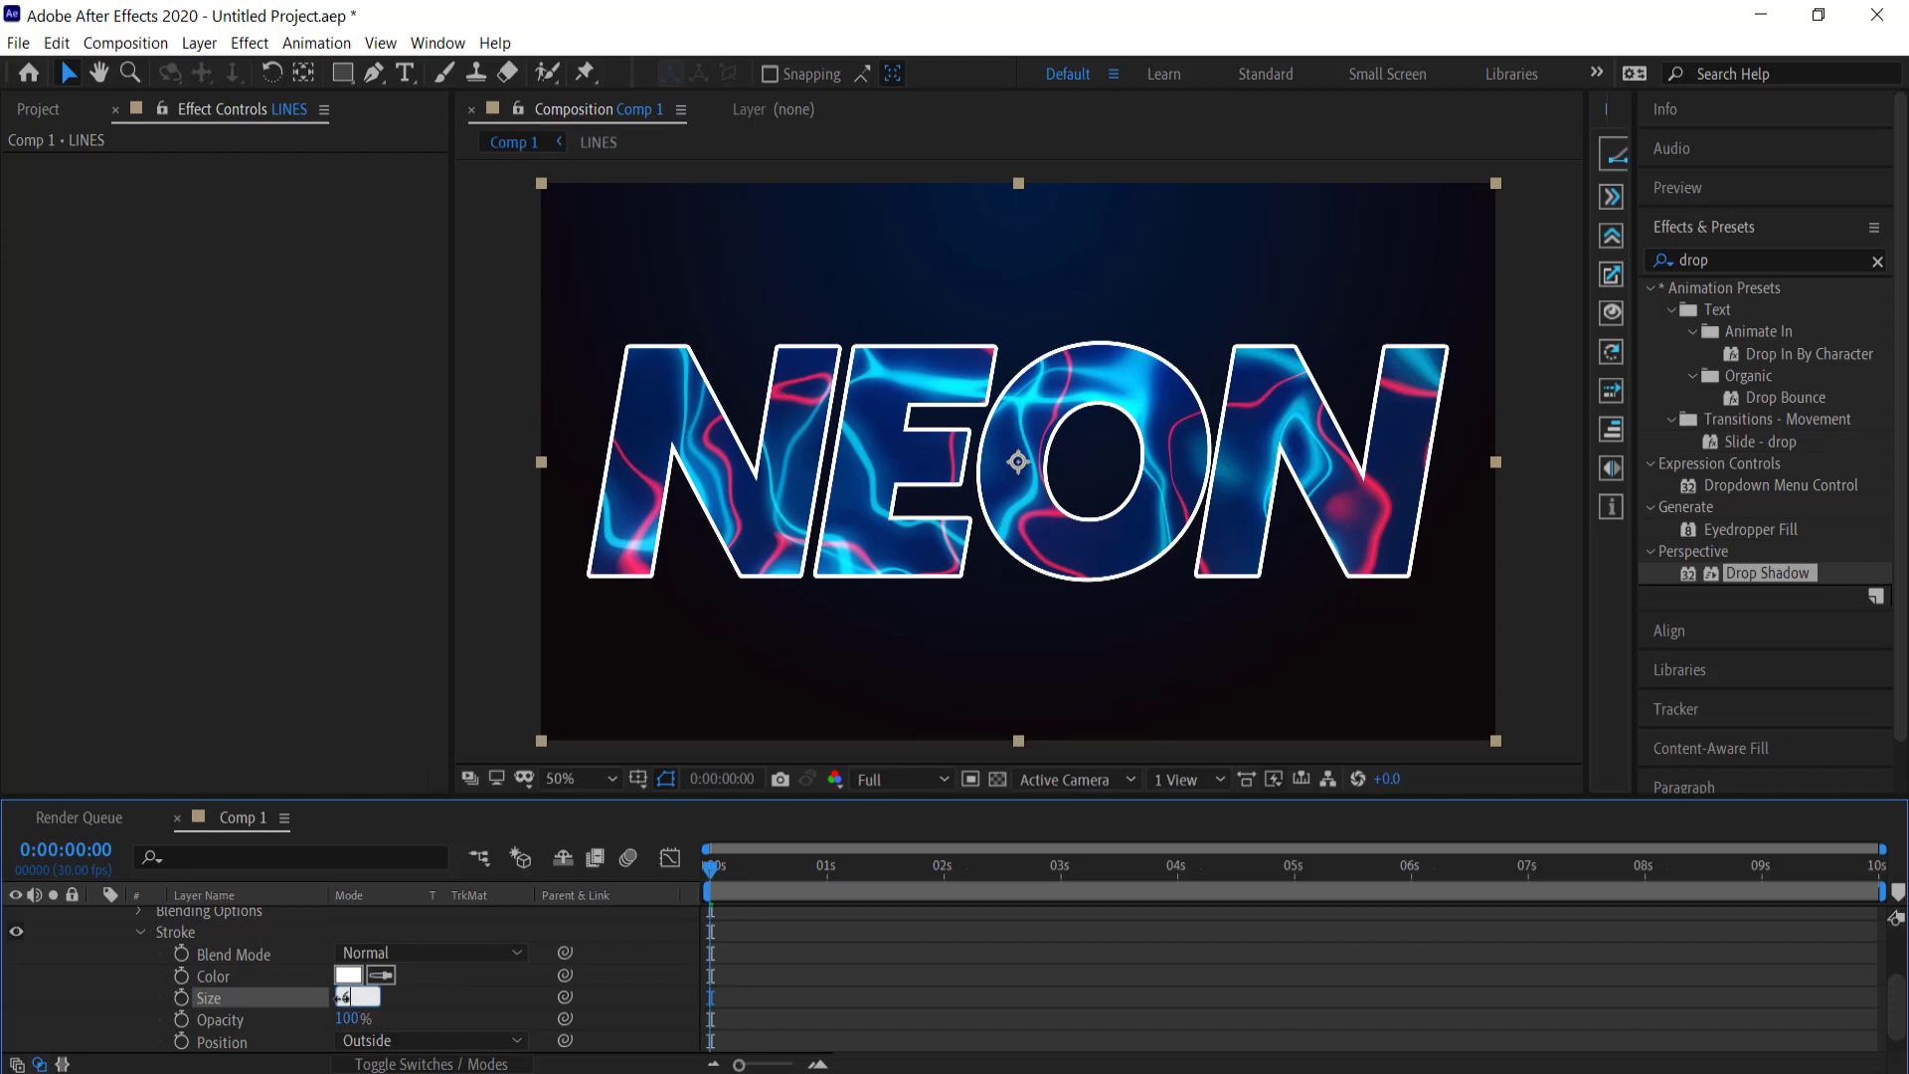
{"action": "type", "text": "6"}
{"action": "key", "text": "Return"}
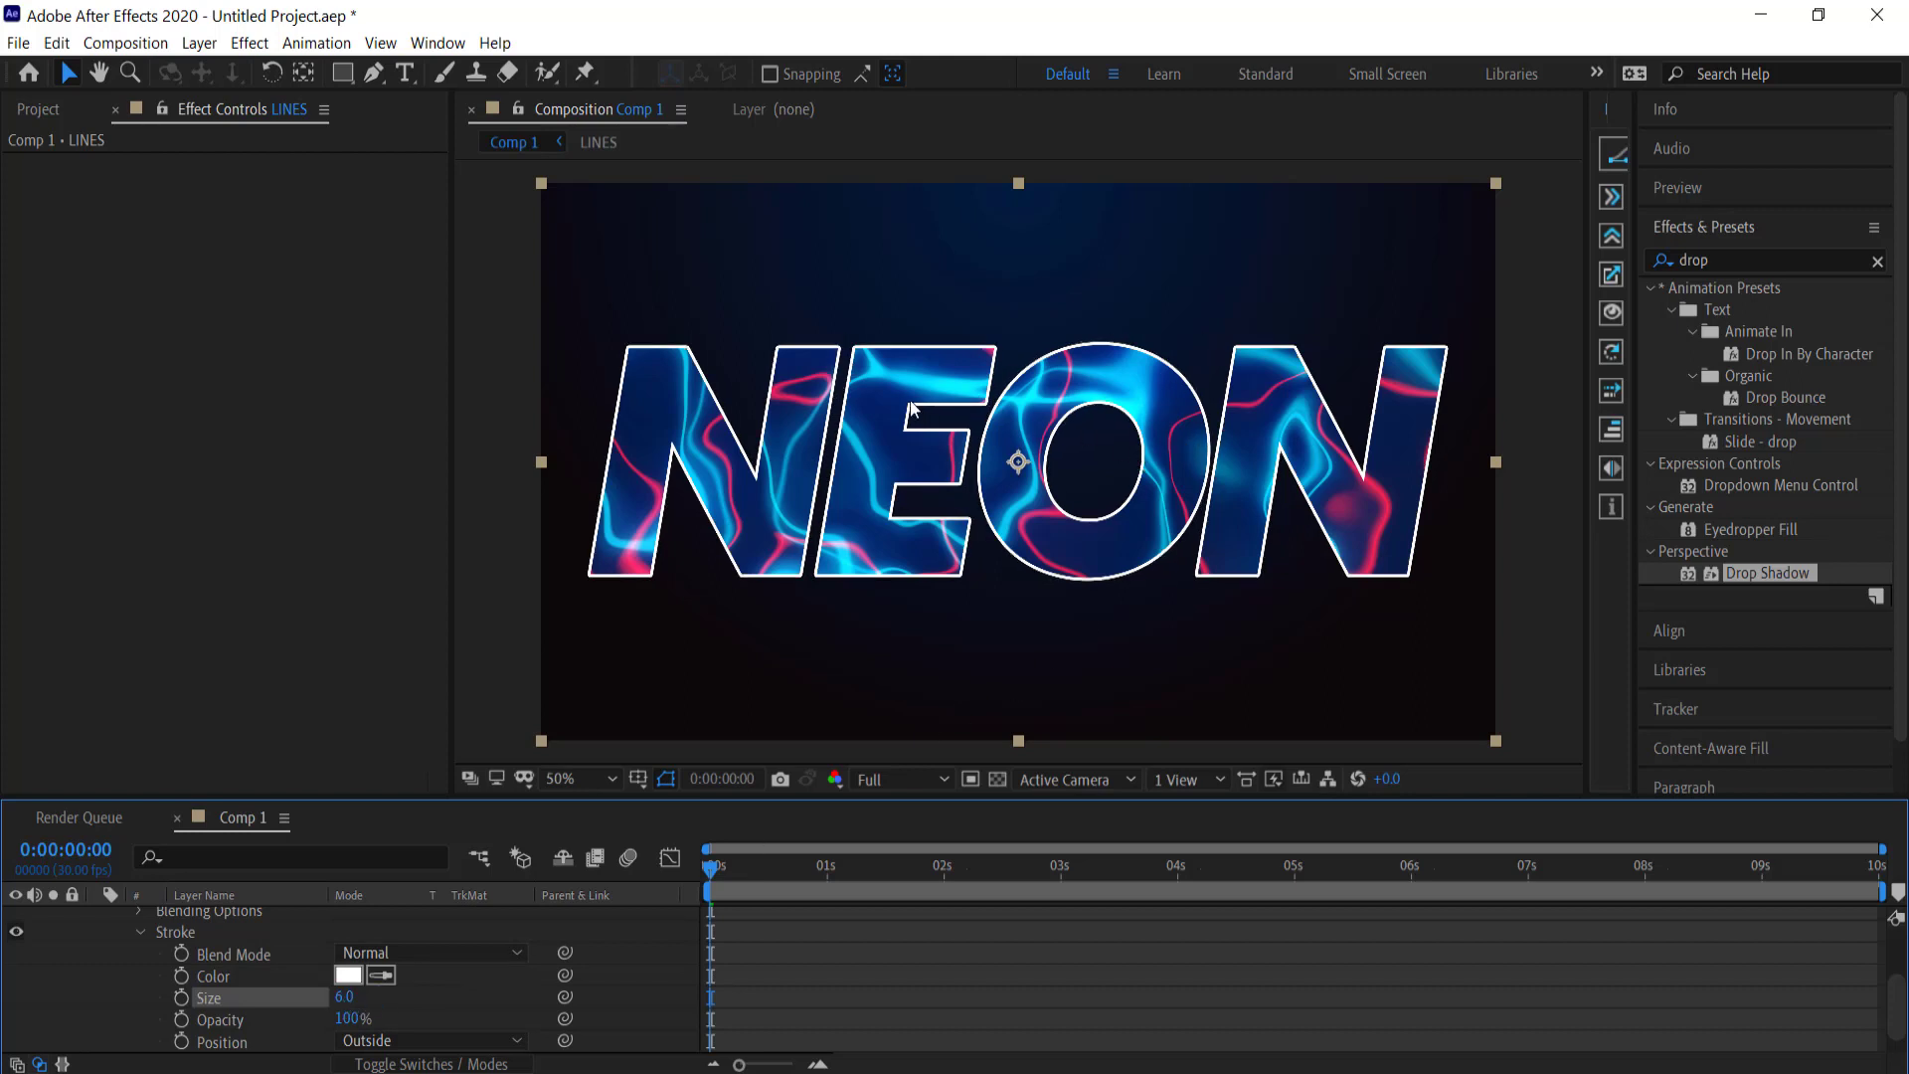
{"action": "scroll", "coordinate": [246, 988], "scroll_direction": "up", "scroll_amount": 3}
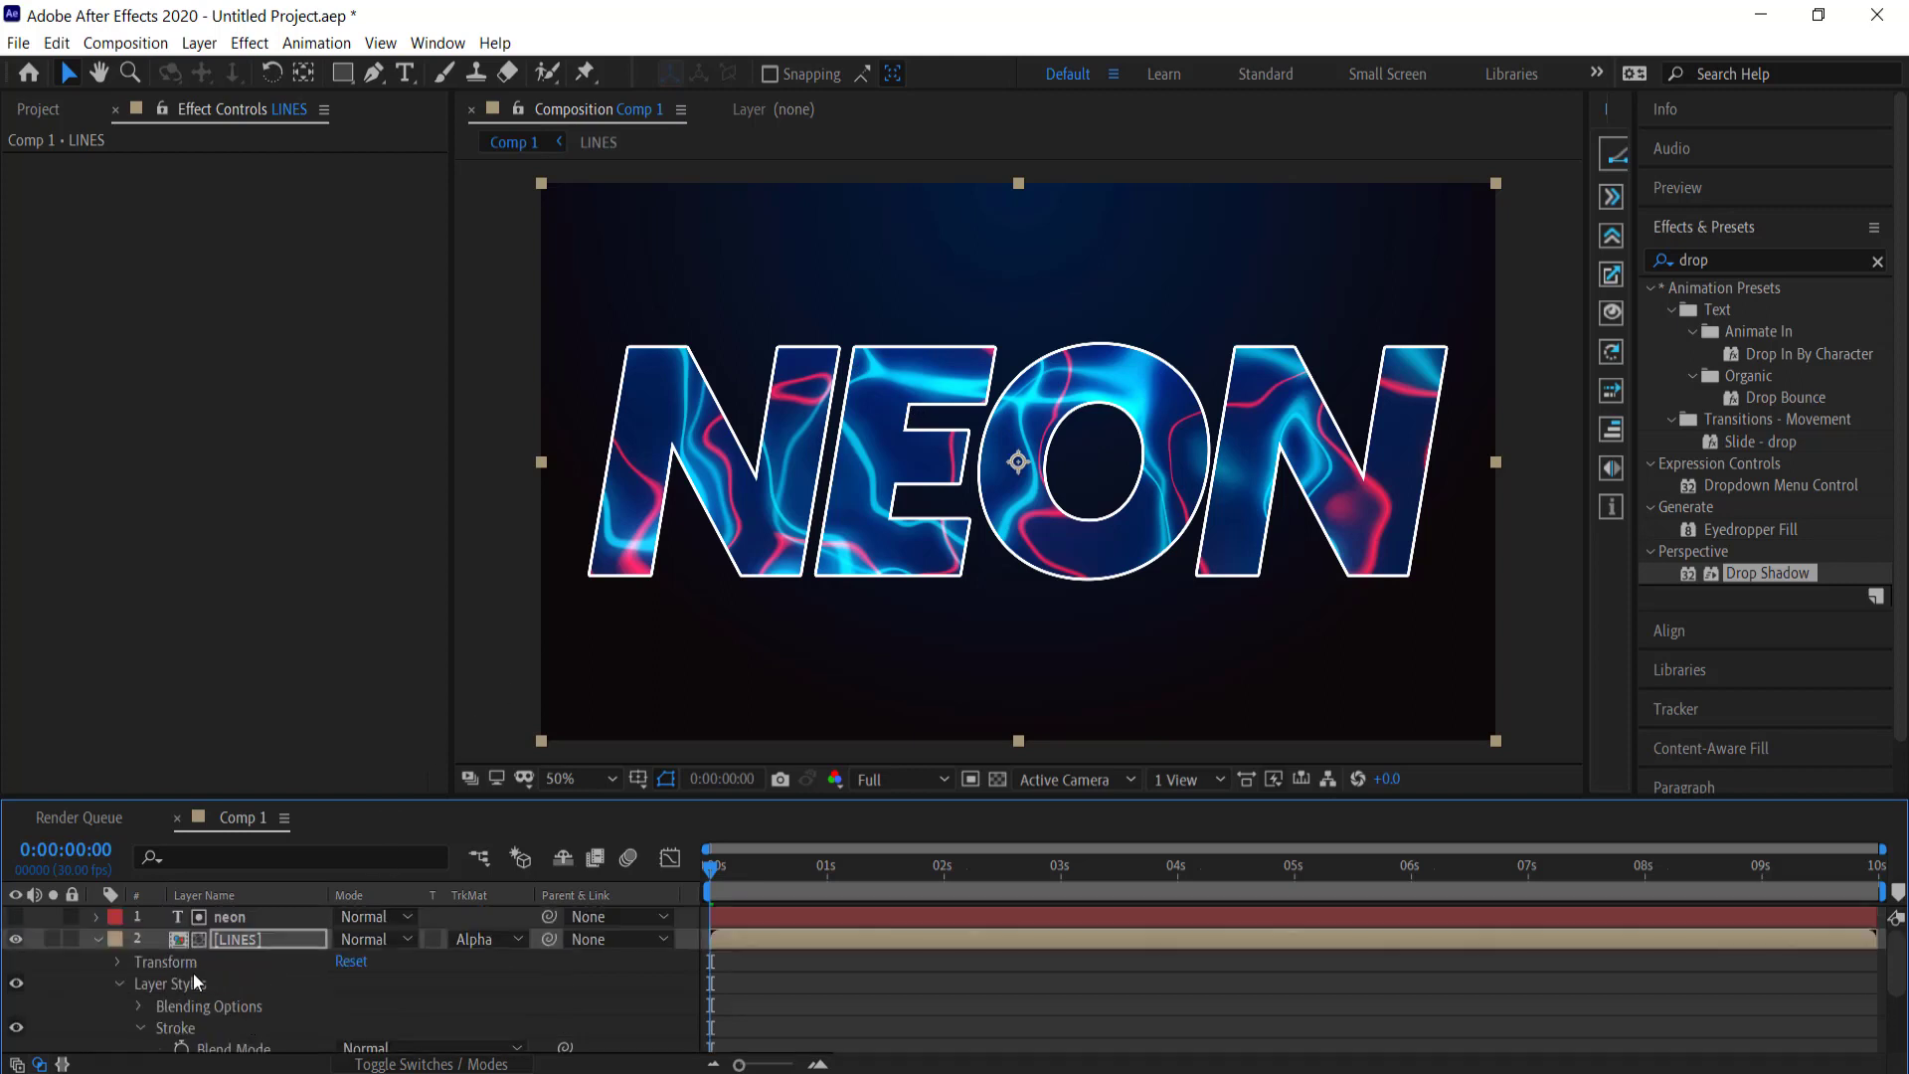
{"action": "left_click", "coordinate": [96, 938]}
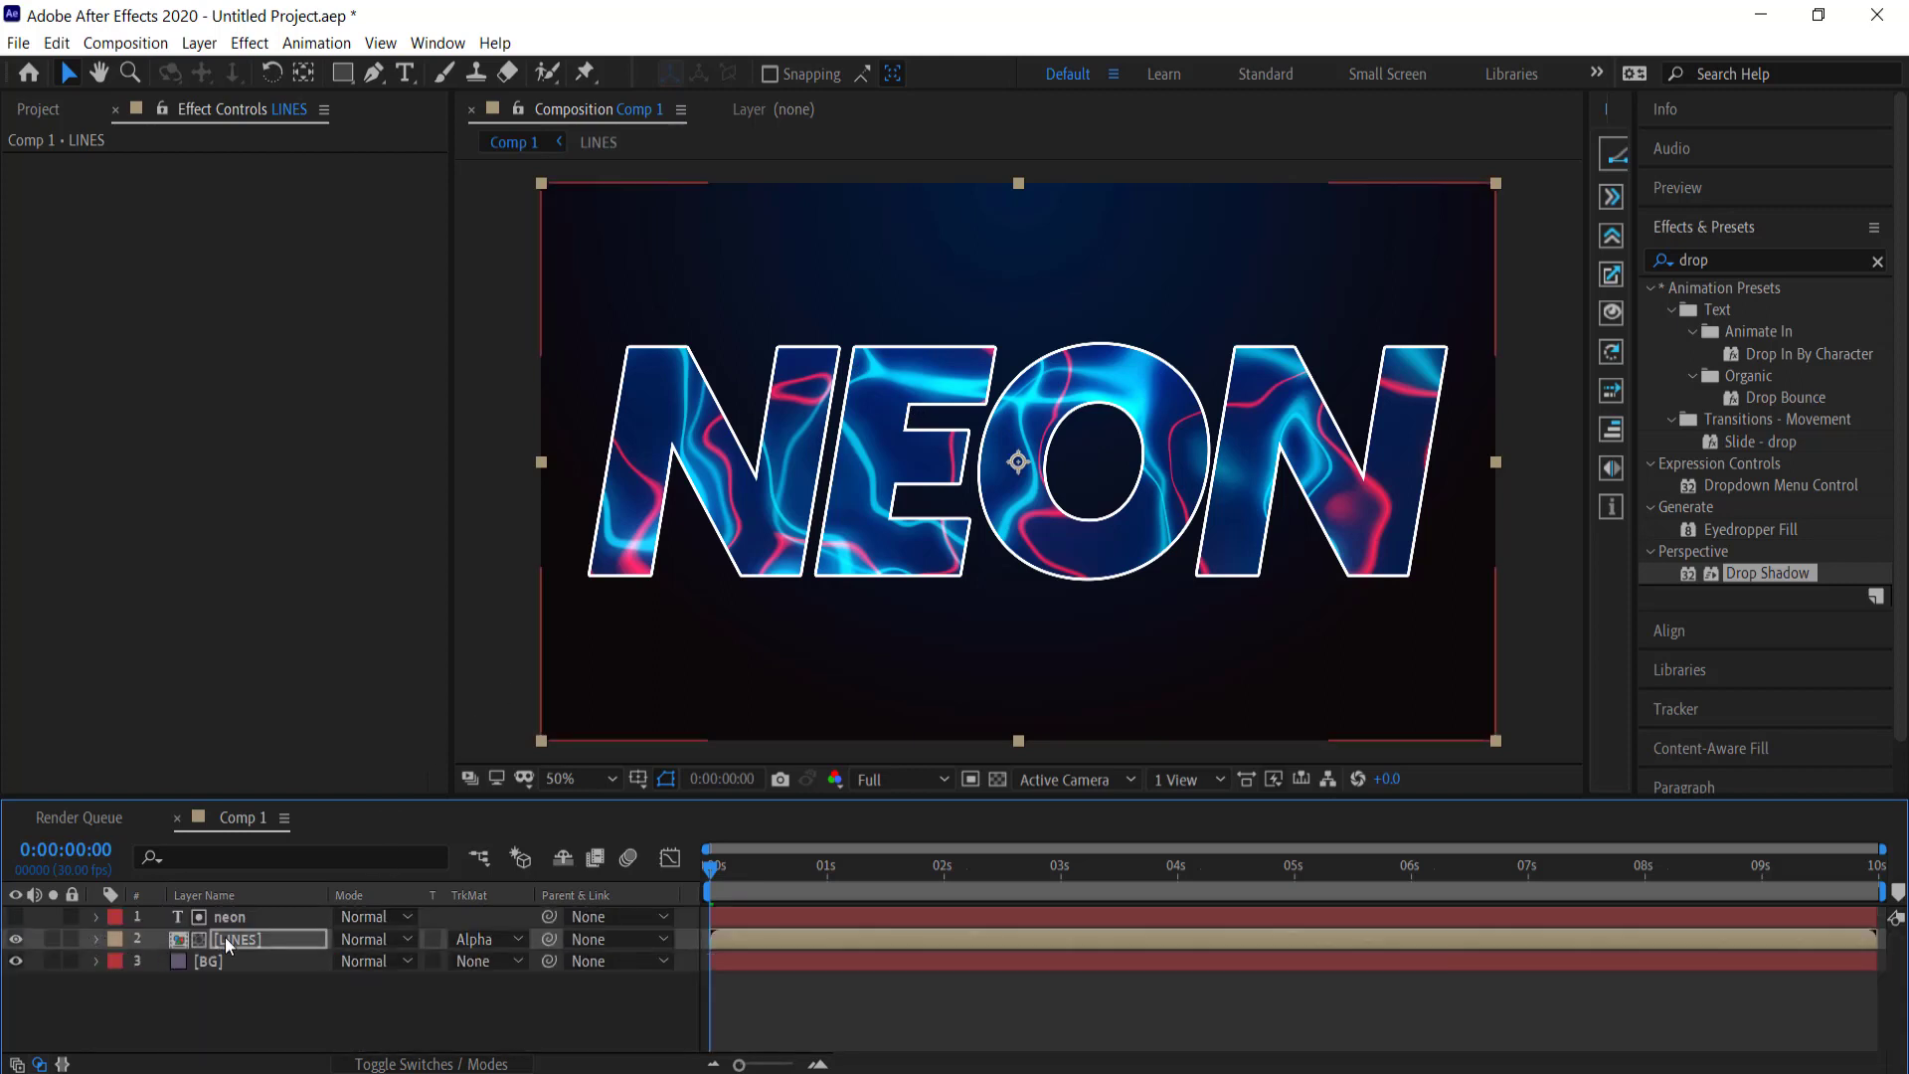
Step: Pre-compose the neon text and LINES layers together into a composition named FINAL
{"action": "left_click", "coordinate": [259, 915]}
{"action": "right_click", "coordinate": [260, 914]}
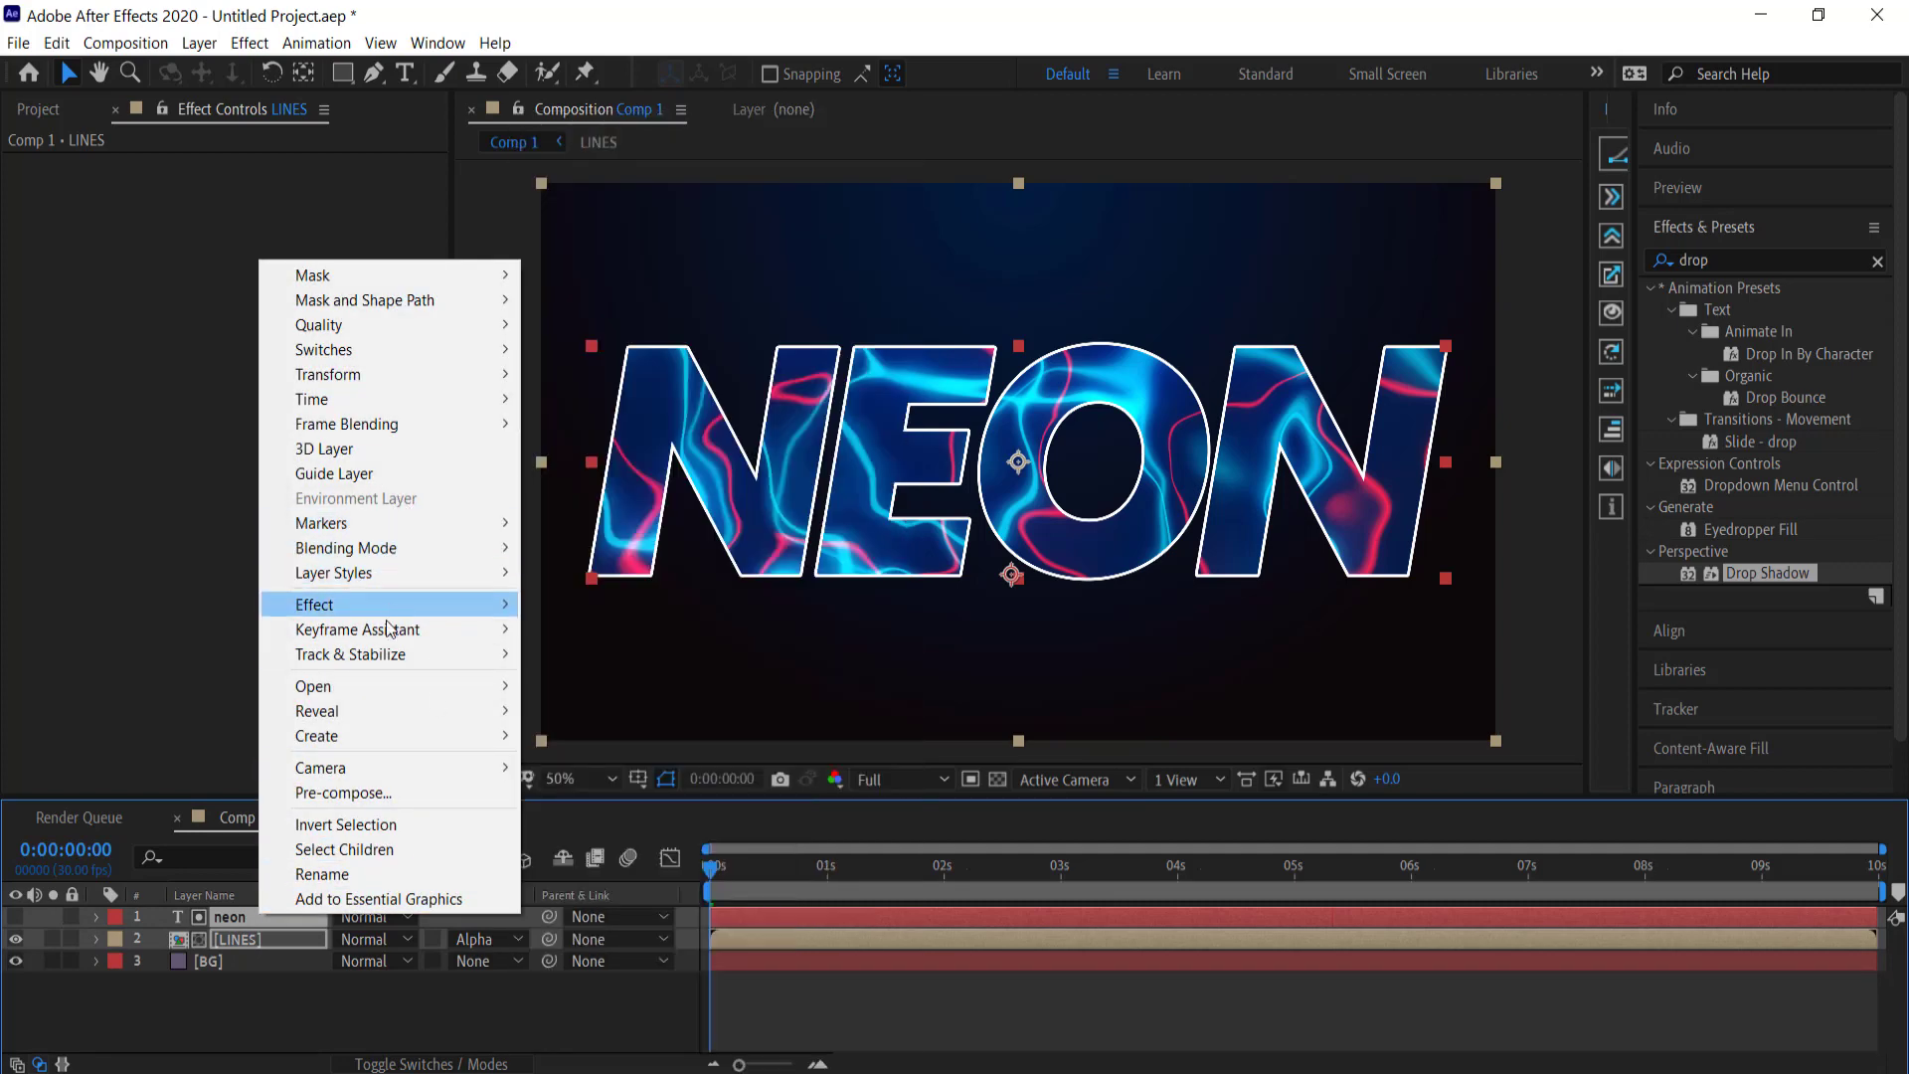
{"action": "left_click", "coordinate": [376, 790]}
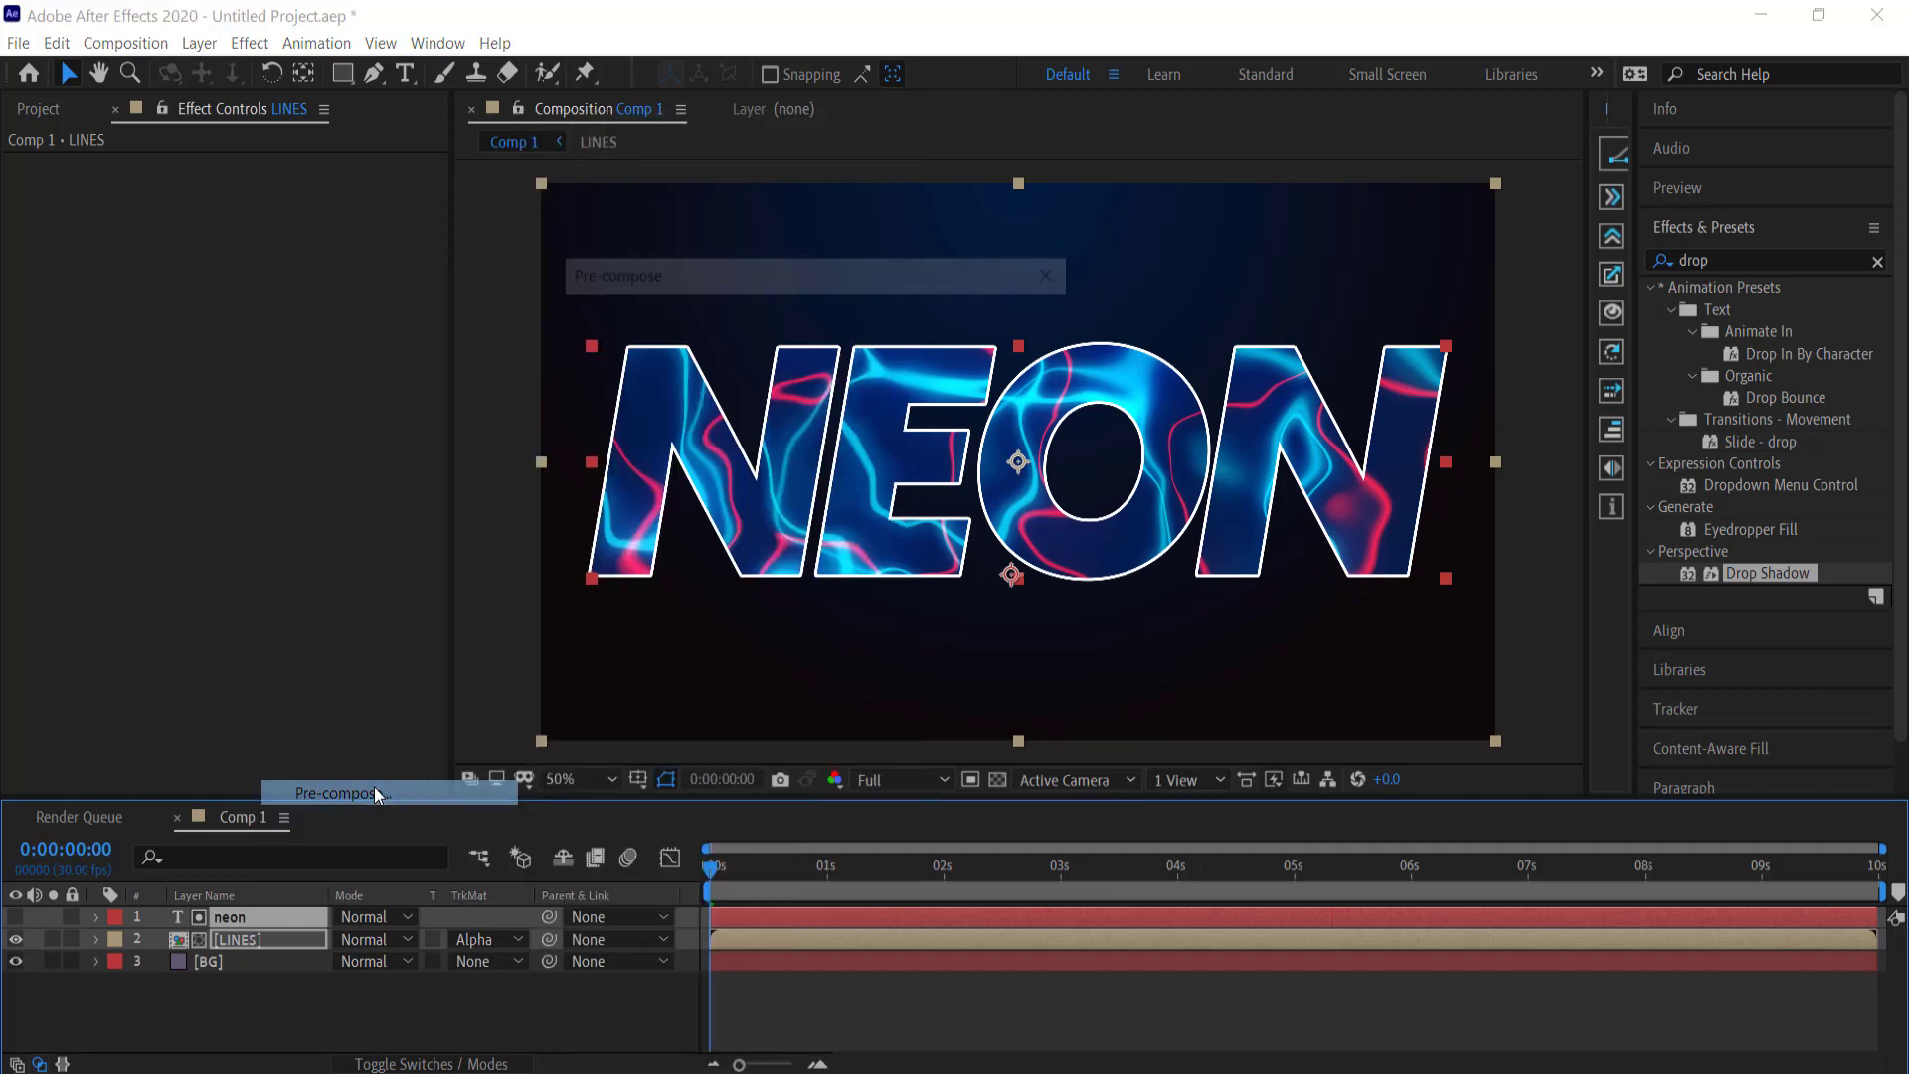
{"action": "type", "text": "FINAL"}
{"action": "key", "text": "Return"}
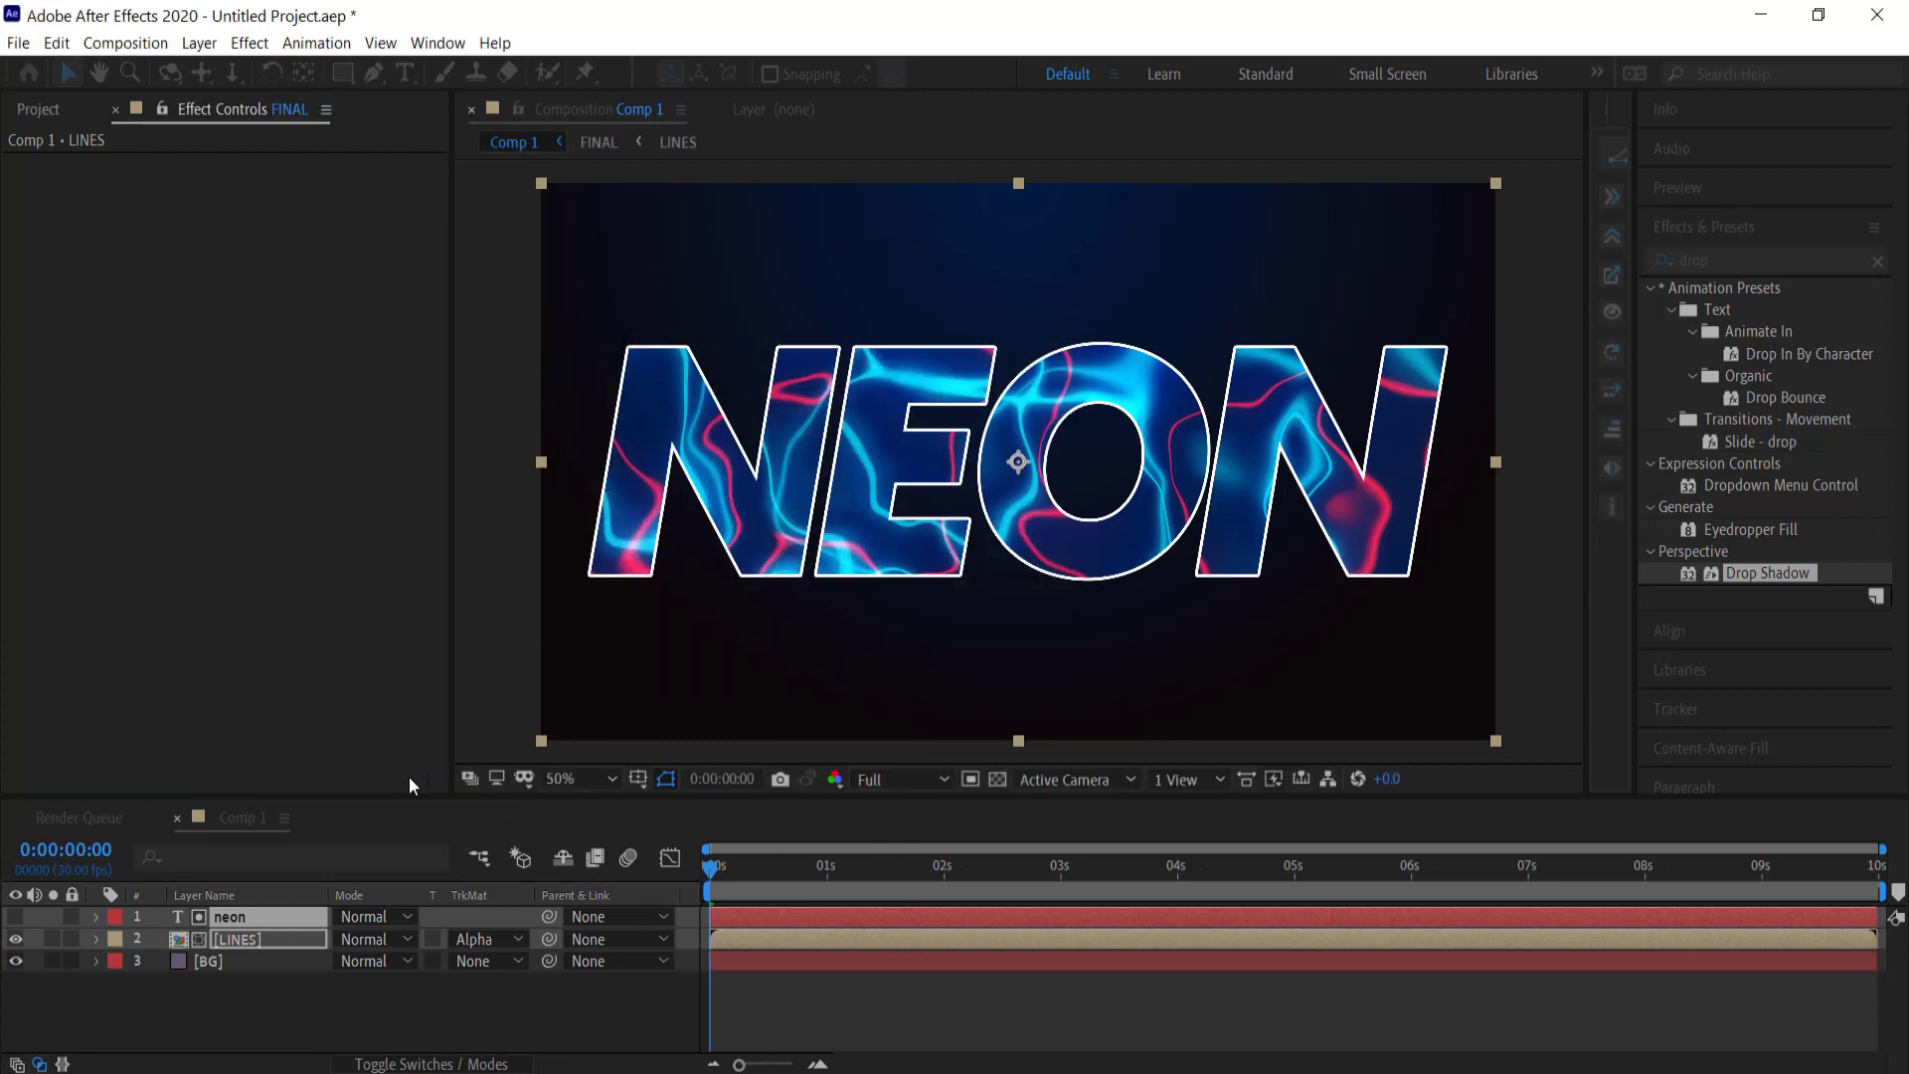
Step: Apply the Drop Shadow effect to the FINAL layer and increase its distance to 29
{"action": "left_click", "coordinate": [1722, 259]}
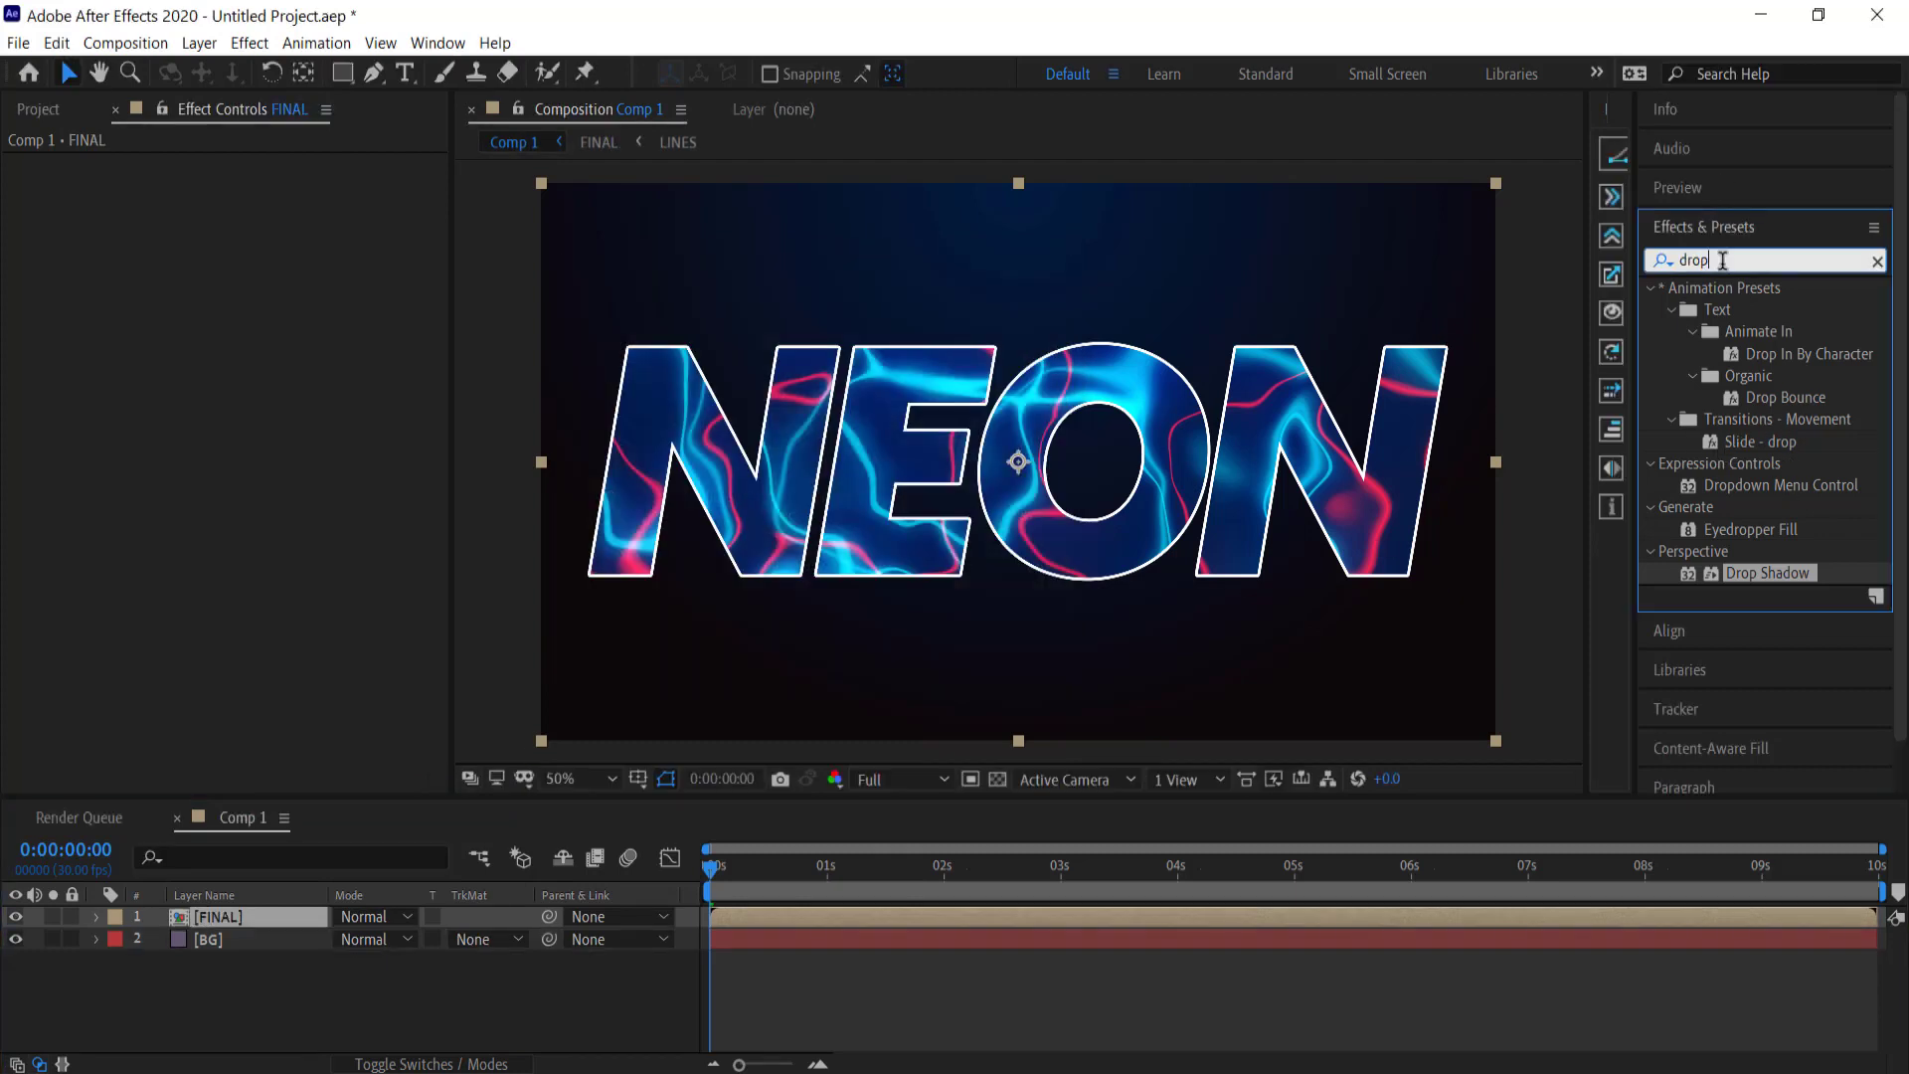
{"action": "left_click_drag", "start_coordinate": [1758, 570], "coordinate": [241, 913]}
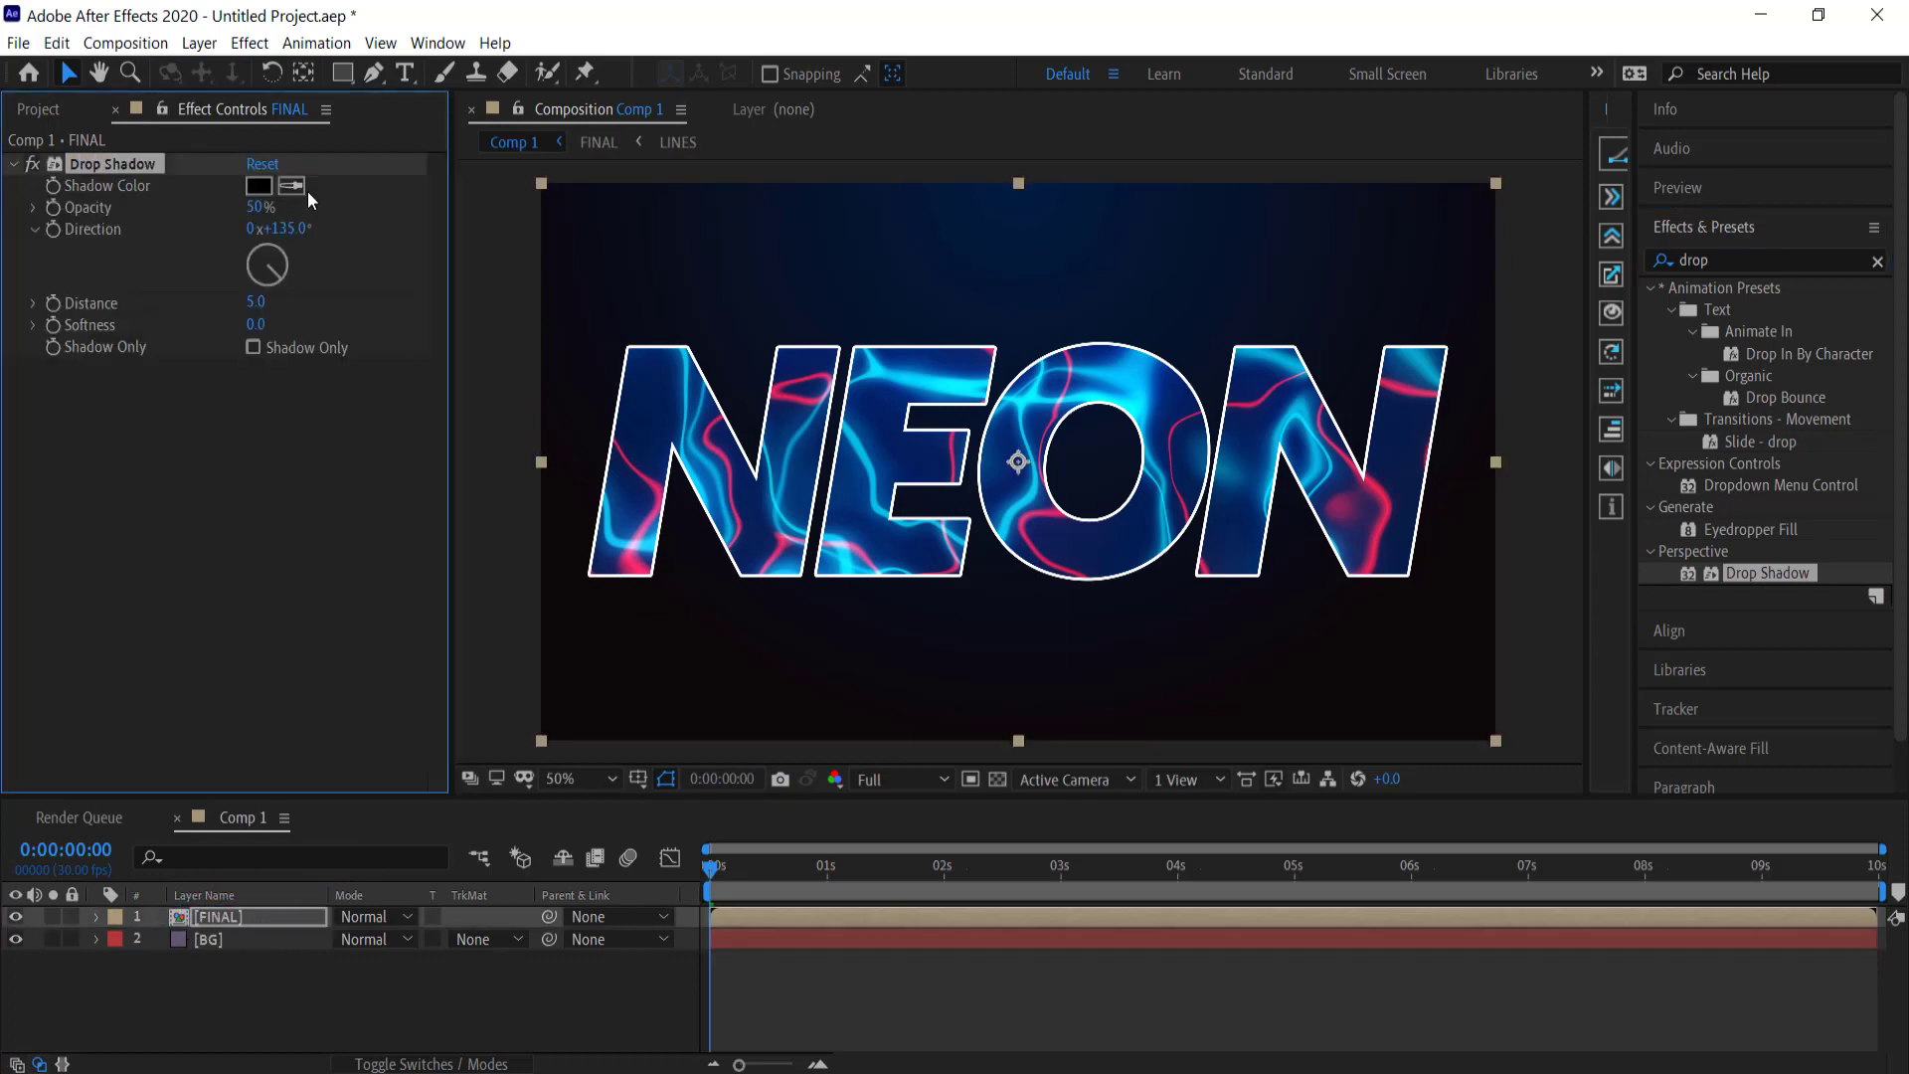
{"action": "left_click_drag", "start_coordinate": [254, 305], "coordinate": [264, 300]}
{"action": "left_click_drag", "start_coordinate": [283, 298], "coordinate": [279, 298]}
{"action": "scroll", "coordinate": [922, 568], "scroll_direction": "up", "scroll_amount": 1}
{"action": "scroll", "coordinate": [1029, 587], "scroll_direction": "down", "scroll_amount": 1}
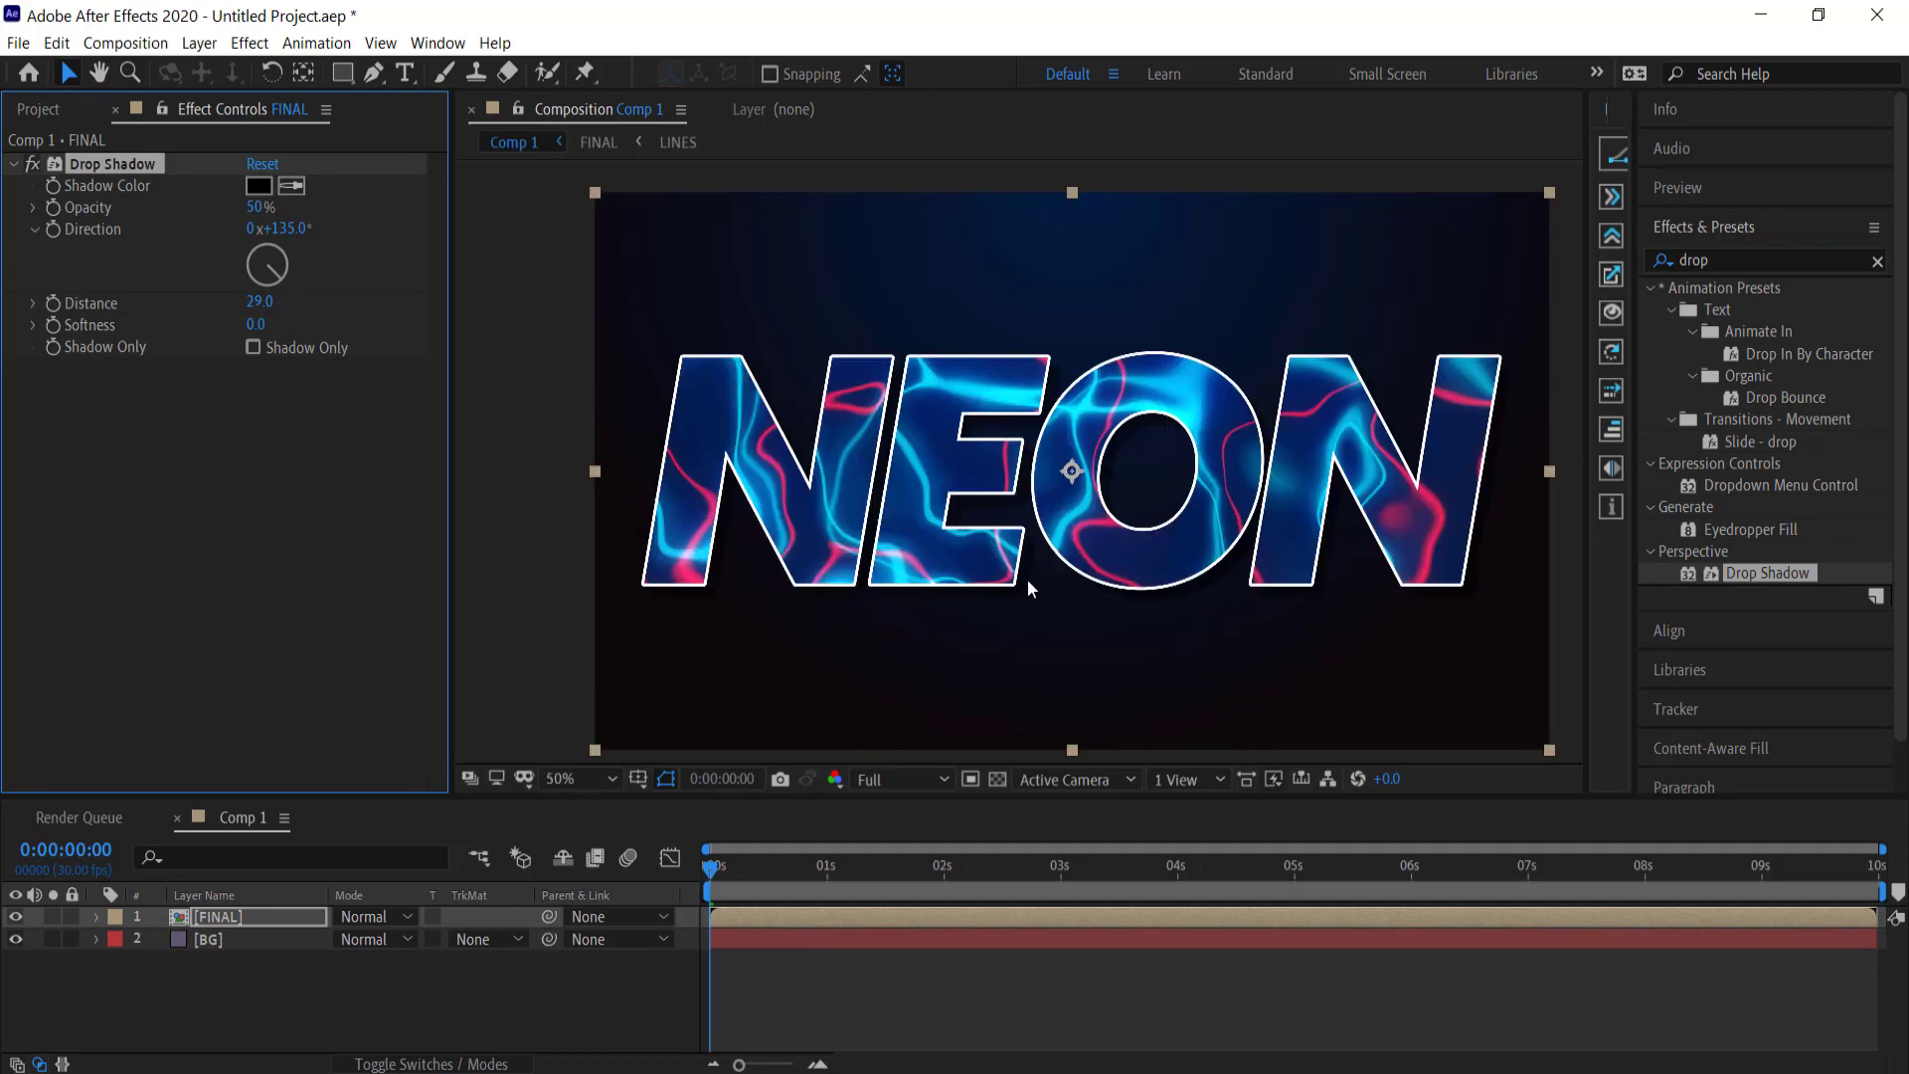
Step: Try a light grey shadow color (C1C1C1) for the FINAL layer's drop shadow and return it to black
{"action": "left_click", "coordinate": [262, 187]}
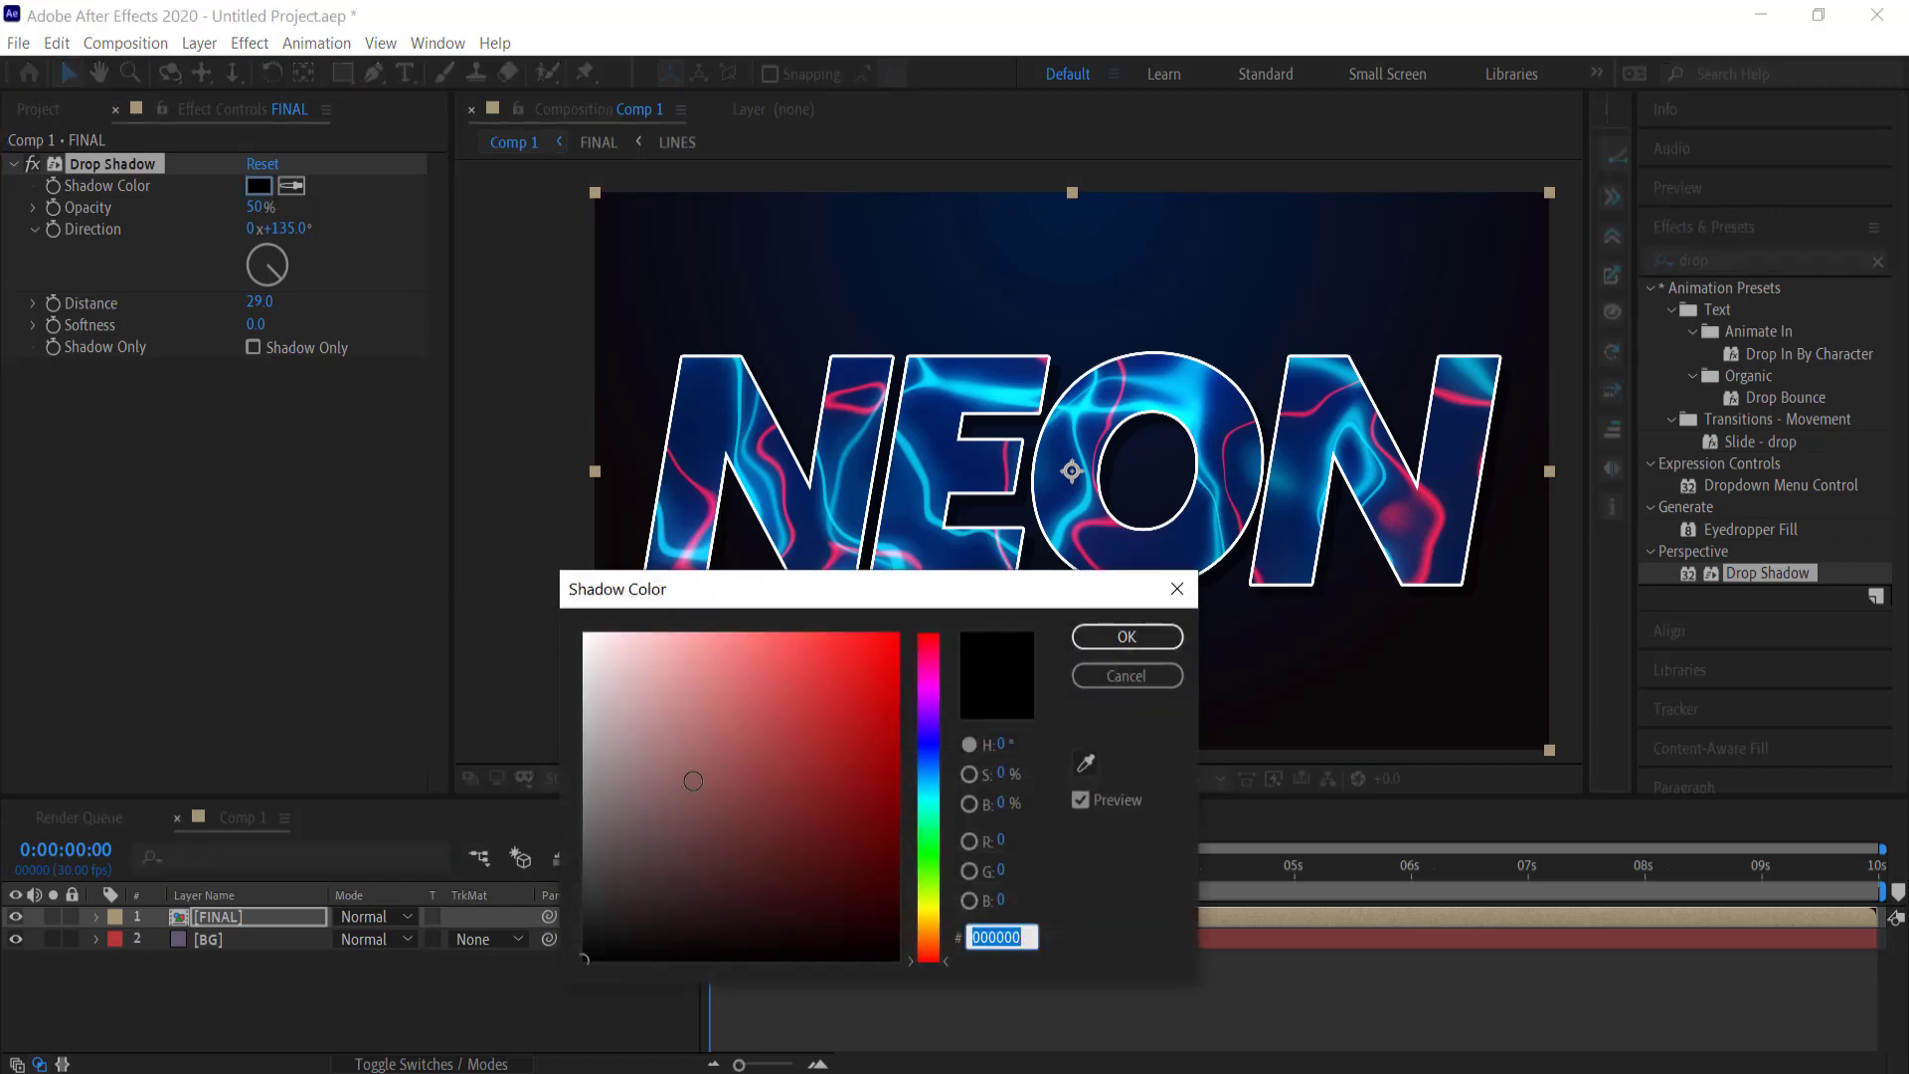
{"action": "left_click_drag", "start_coordinate": [624, 873], "coordinate": [563, 711]}
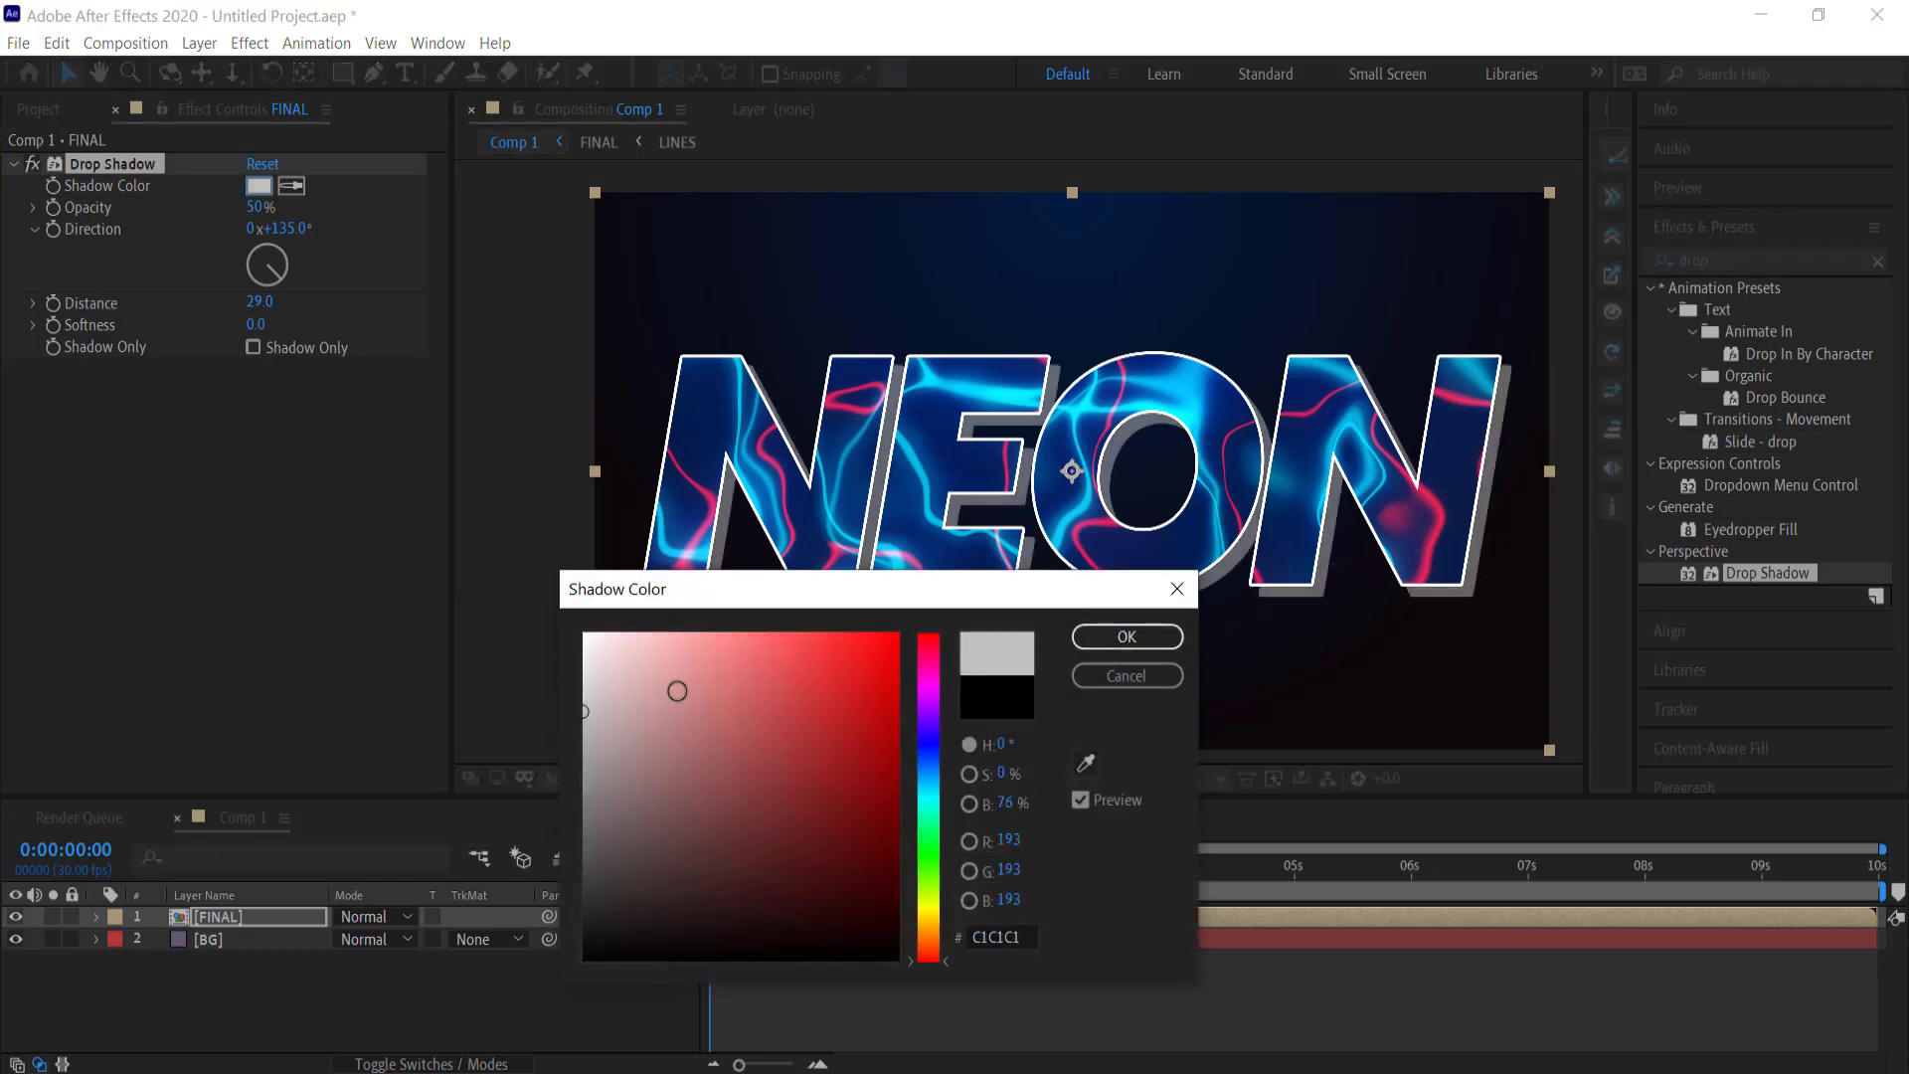
{"action": "left_click_drag", "start_coordinate": [847, 604], "coordinate": [891, 736]}
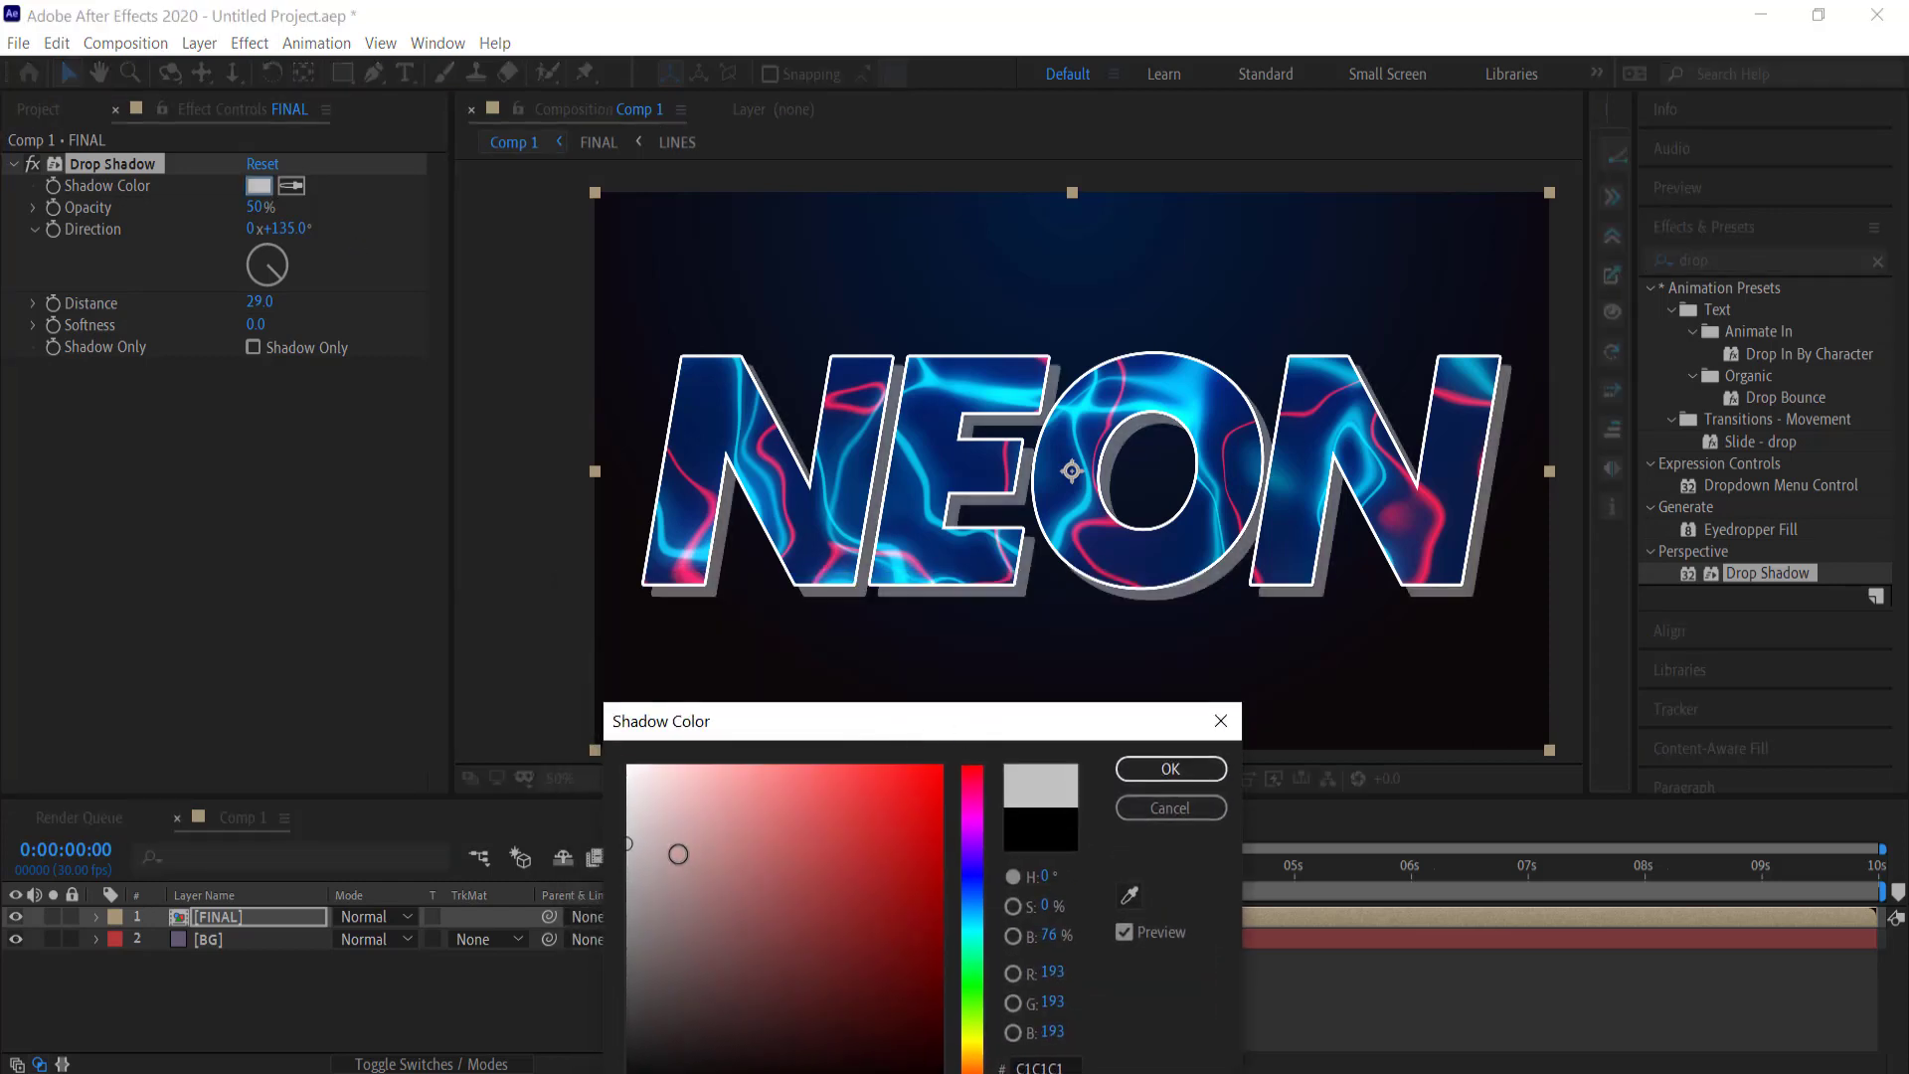
{"action": "left_click_drag", "start_coordinate": [627, 856], "coordinate": [627, 1069]}
{"action": "left_click_drag", "start_coordinate": [775, 729], "coordinate": [798, 548]}
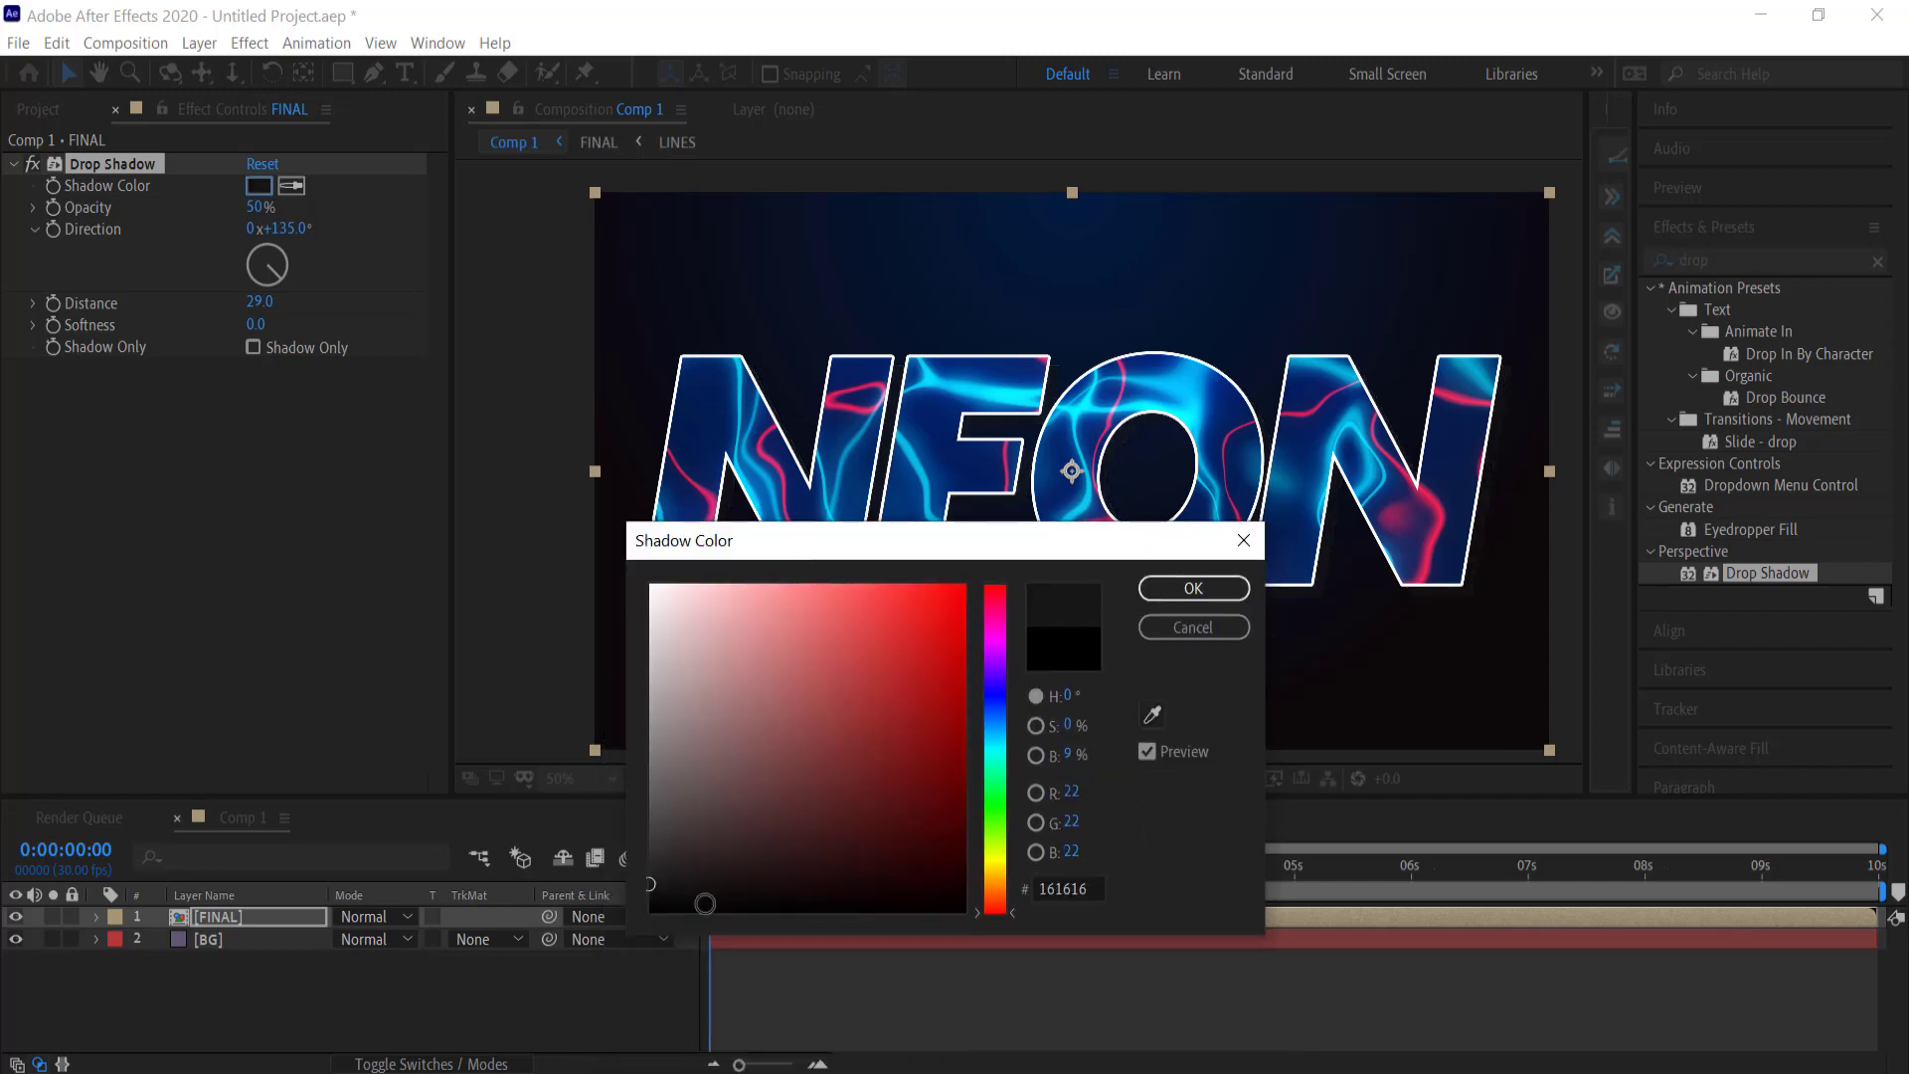
{"action": "left_click_drag", "start_coordinate": [647, 888], "coordinate": [621, 949]}
{"action": "left_click", "coordinate": [1193, 588]}
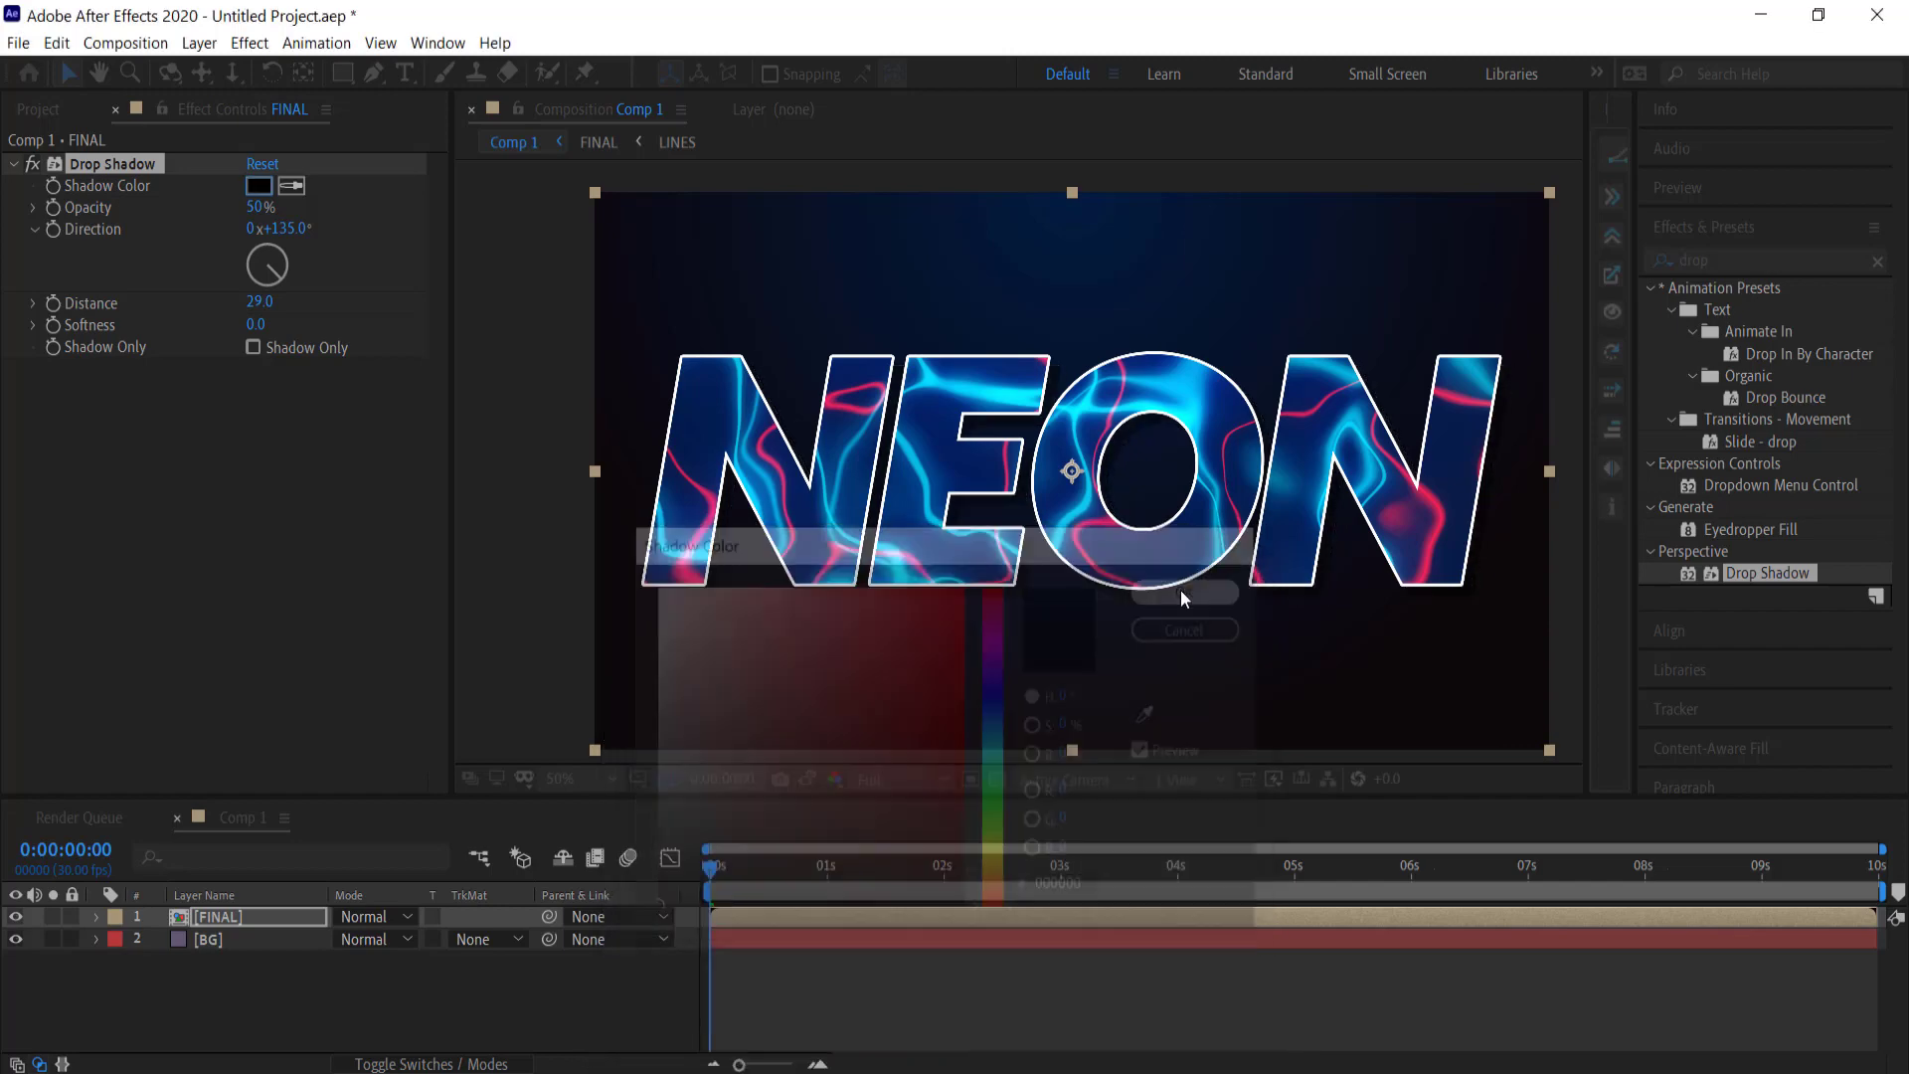
Step: Try a drop shadow distance of 200 on the FINAL layer and settle on 20
{"action": "left_click", "coordinate": [265, 302]}
{"action": "type", "text": "2"}
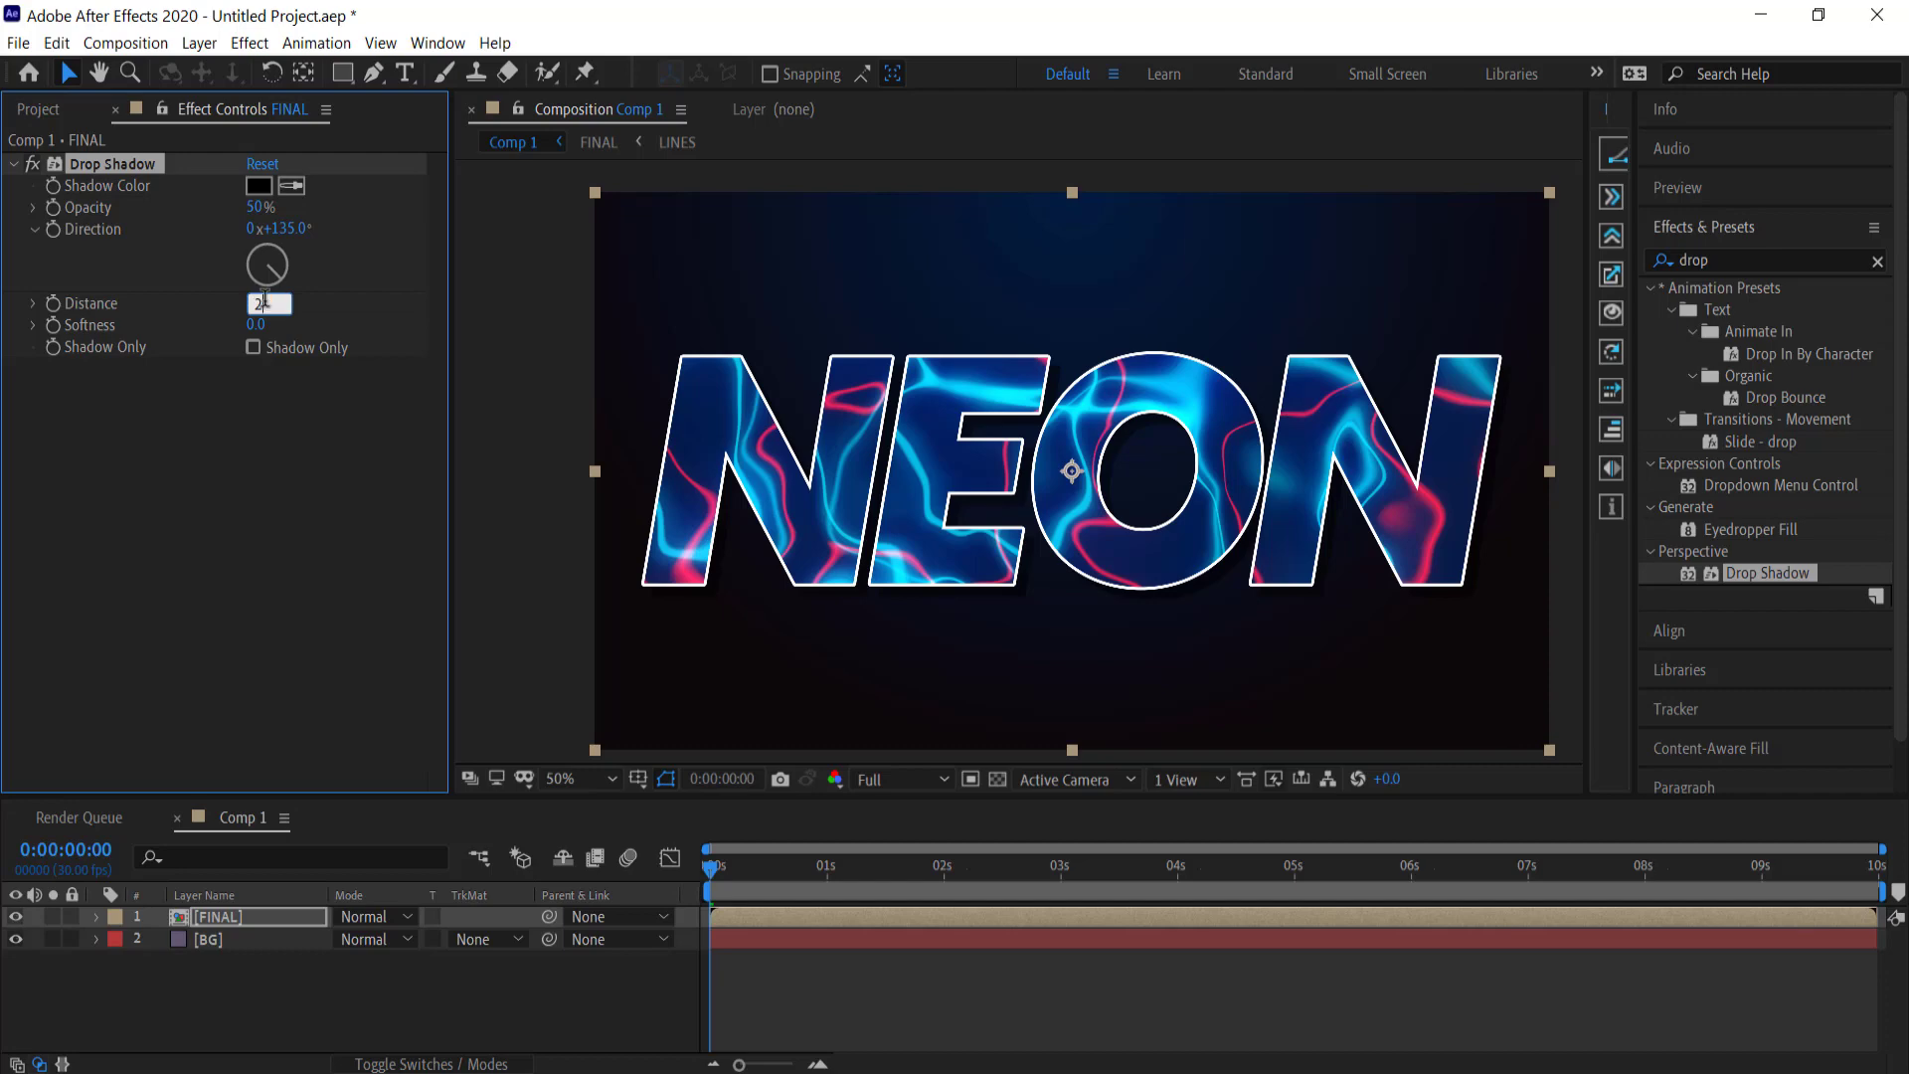
{"action": "key", "text": "Return"}
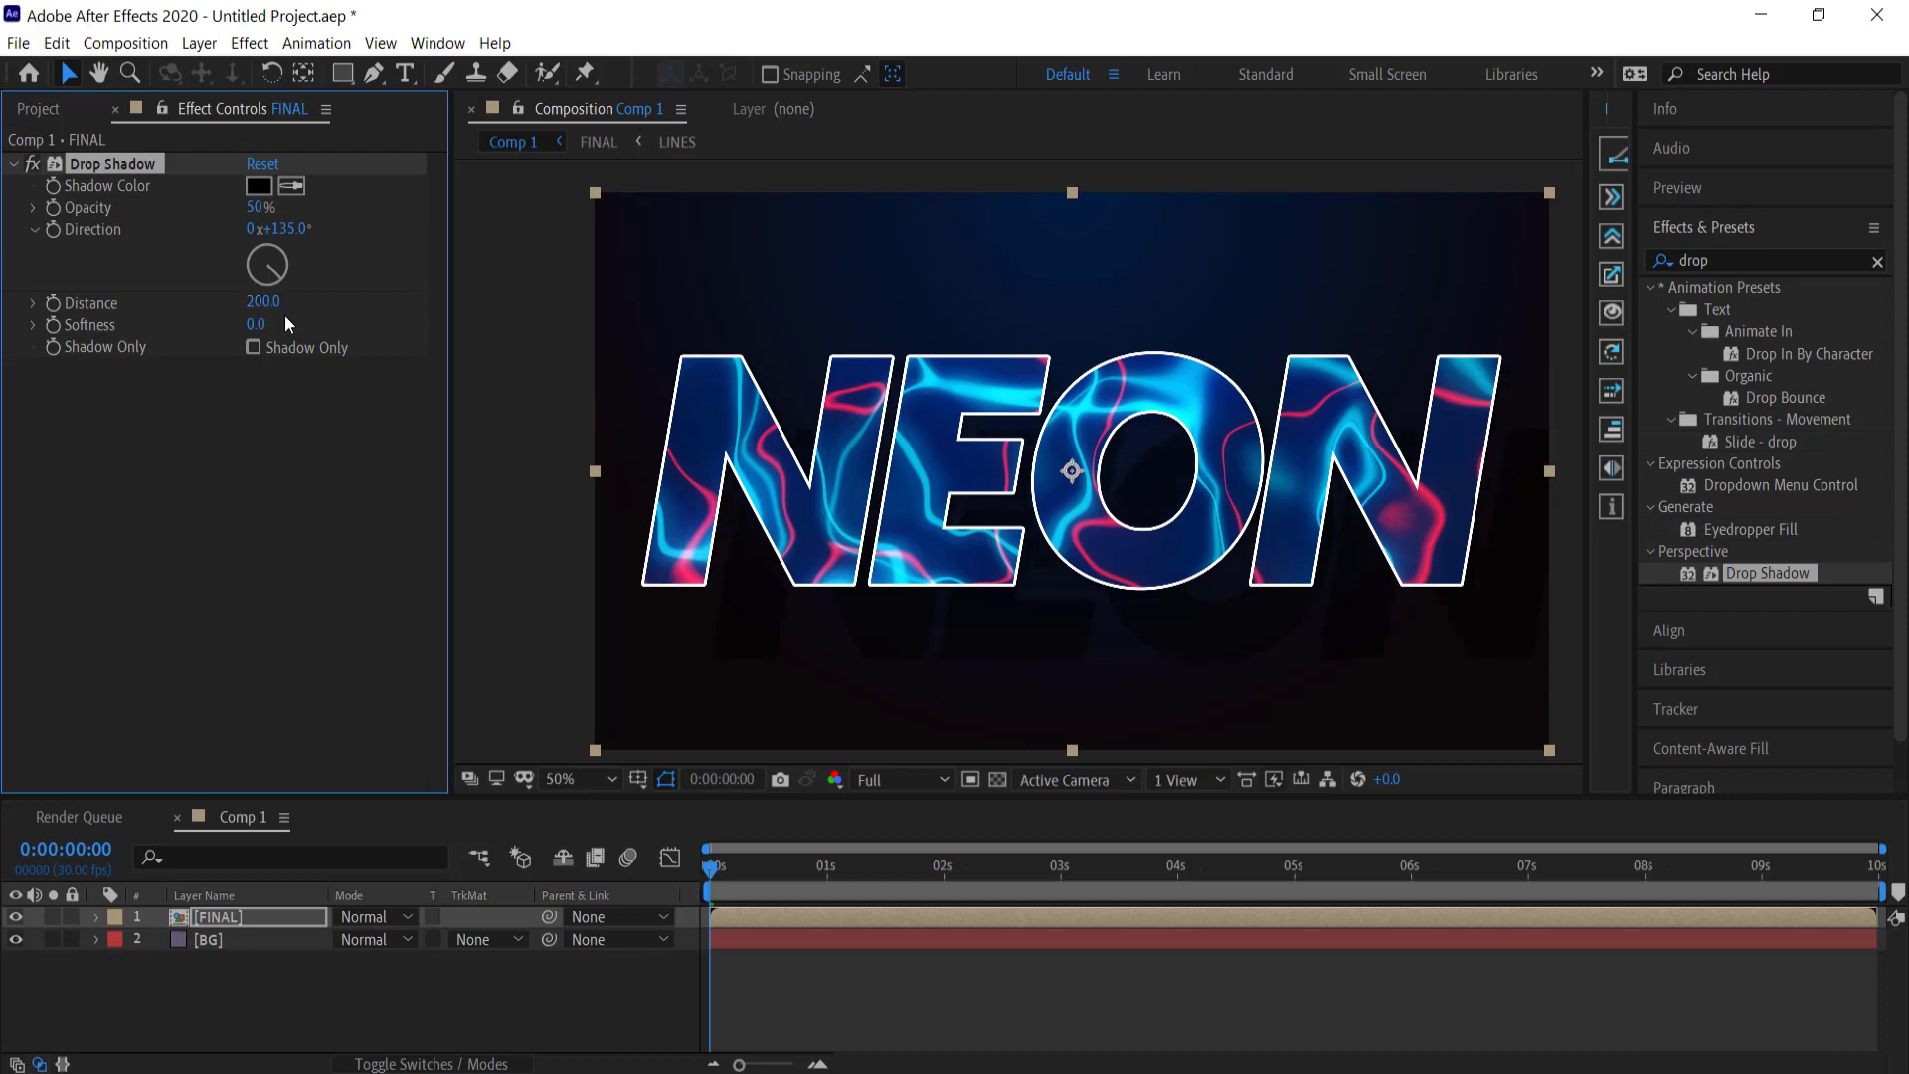
{"action": "left_click", "coordinate": [263, 300]}
{"action": "type", "text": "20"}
{"action": "key", "text": "Return"}
Step: Create an adjustment layer above the FINAL layer and apply the Noise effect to it
{"action": "right_click", "coordinate": [328, 1008]}
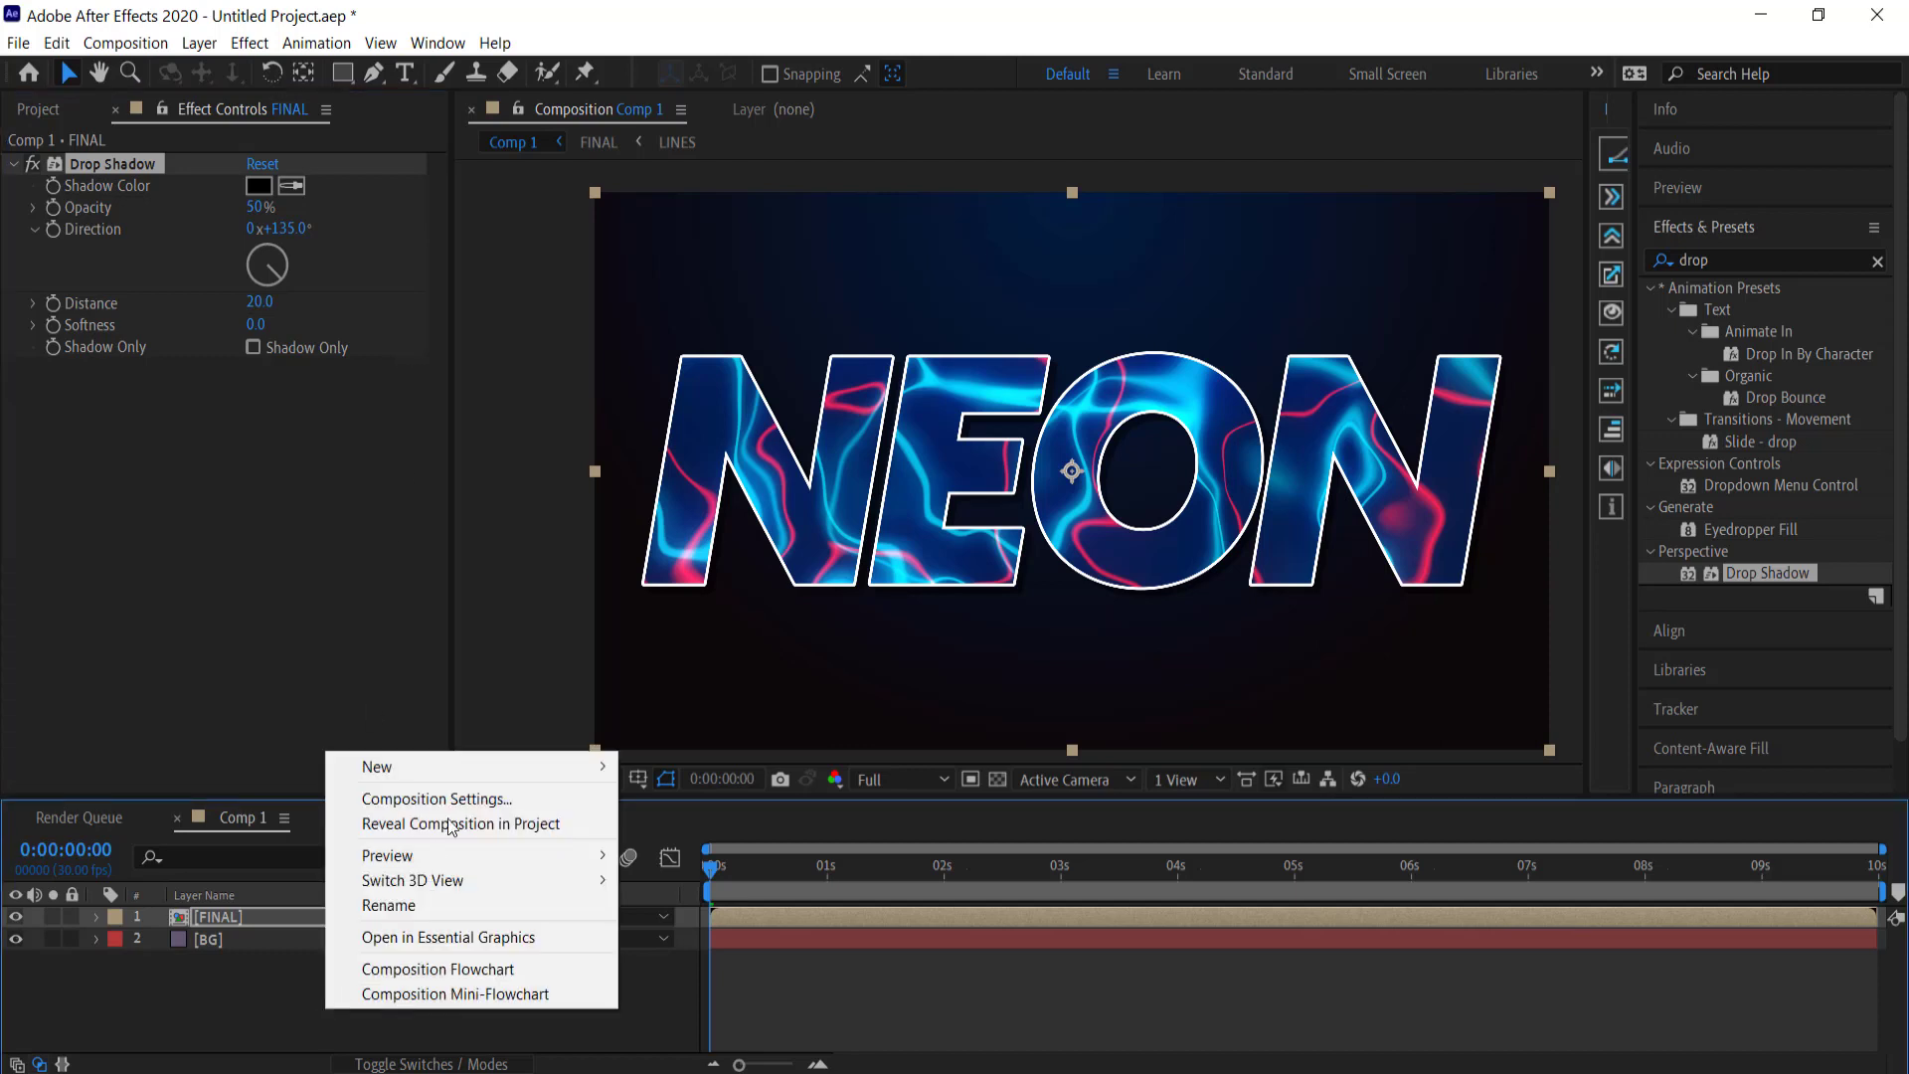
{"action": "mouse_move", "coordinate": [474, 767]}
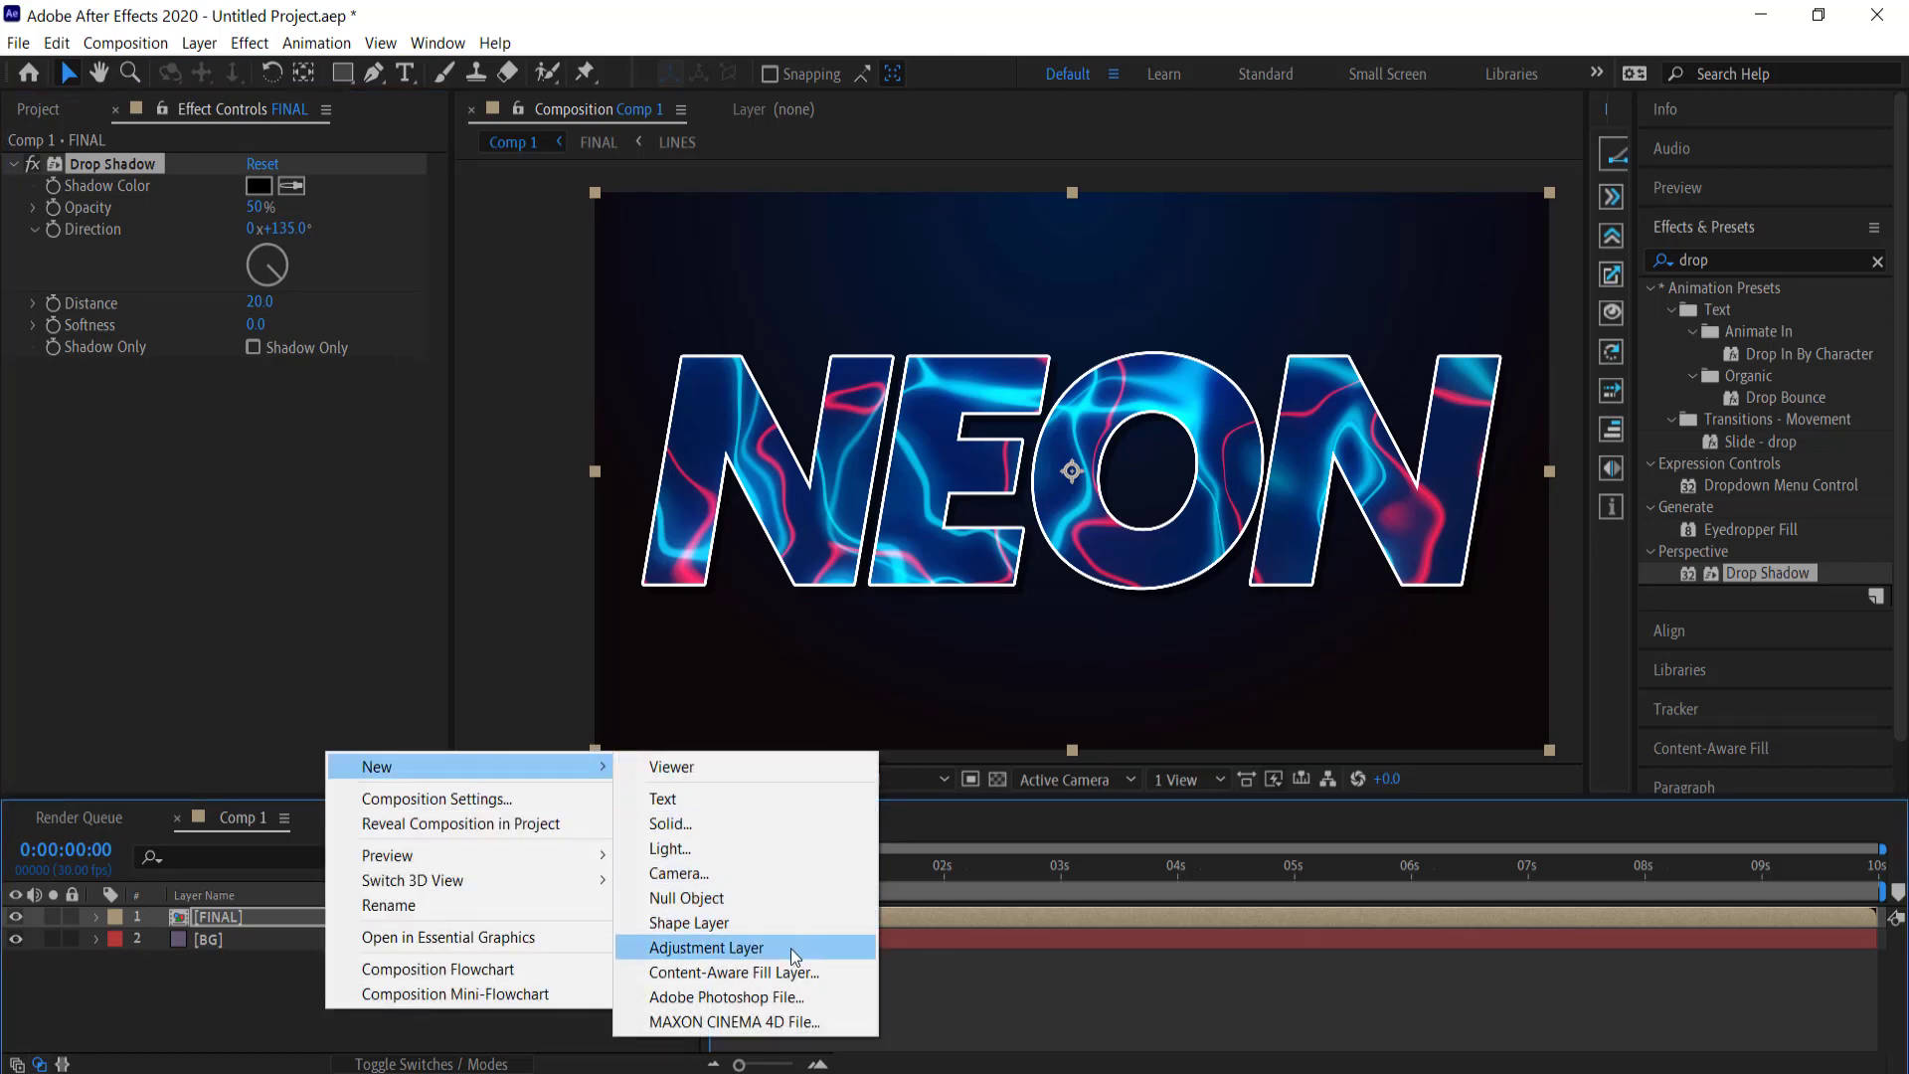
{"action": "left_click", "coordinate": [800, 948]}
{"action": "left_click", "coordinate": [1730, 261]}
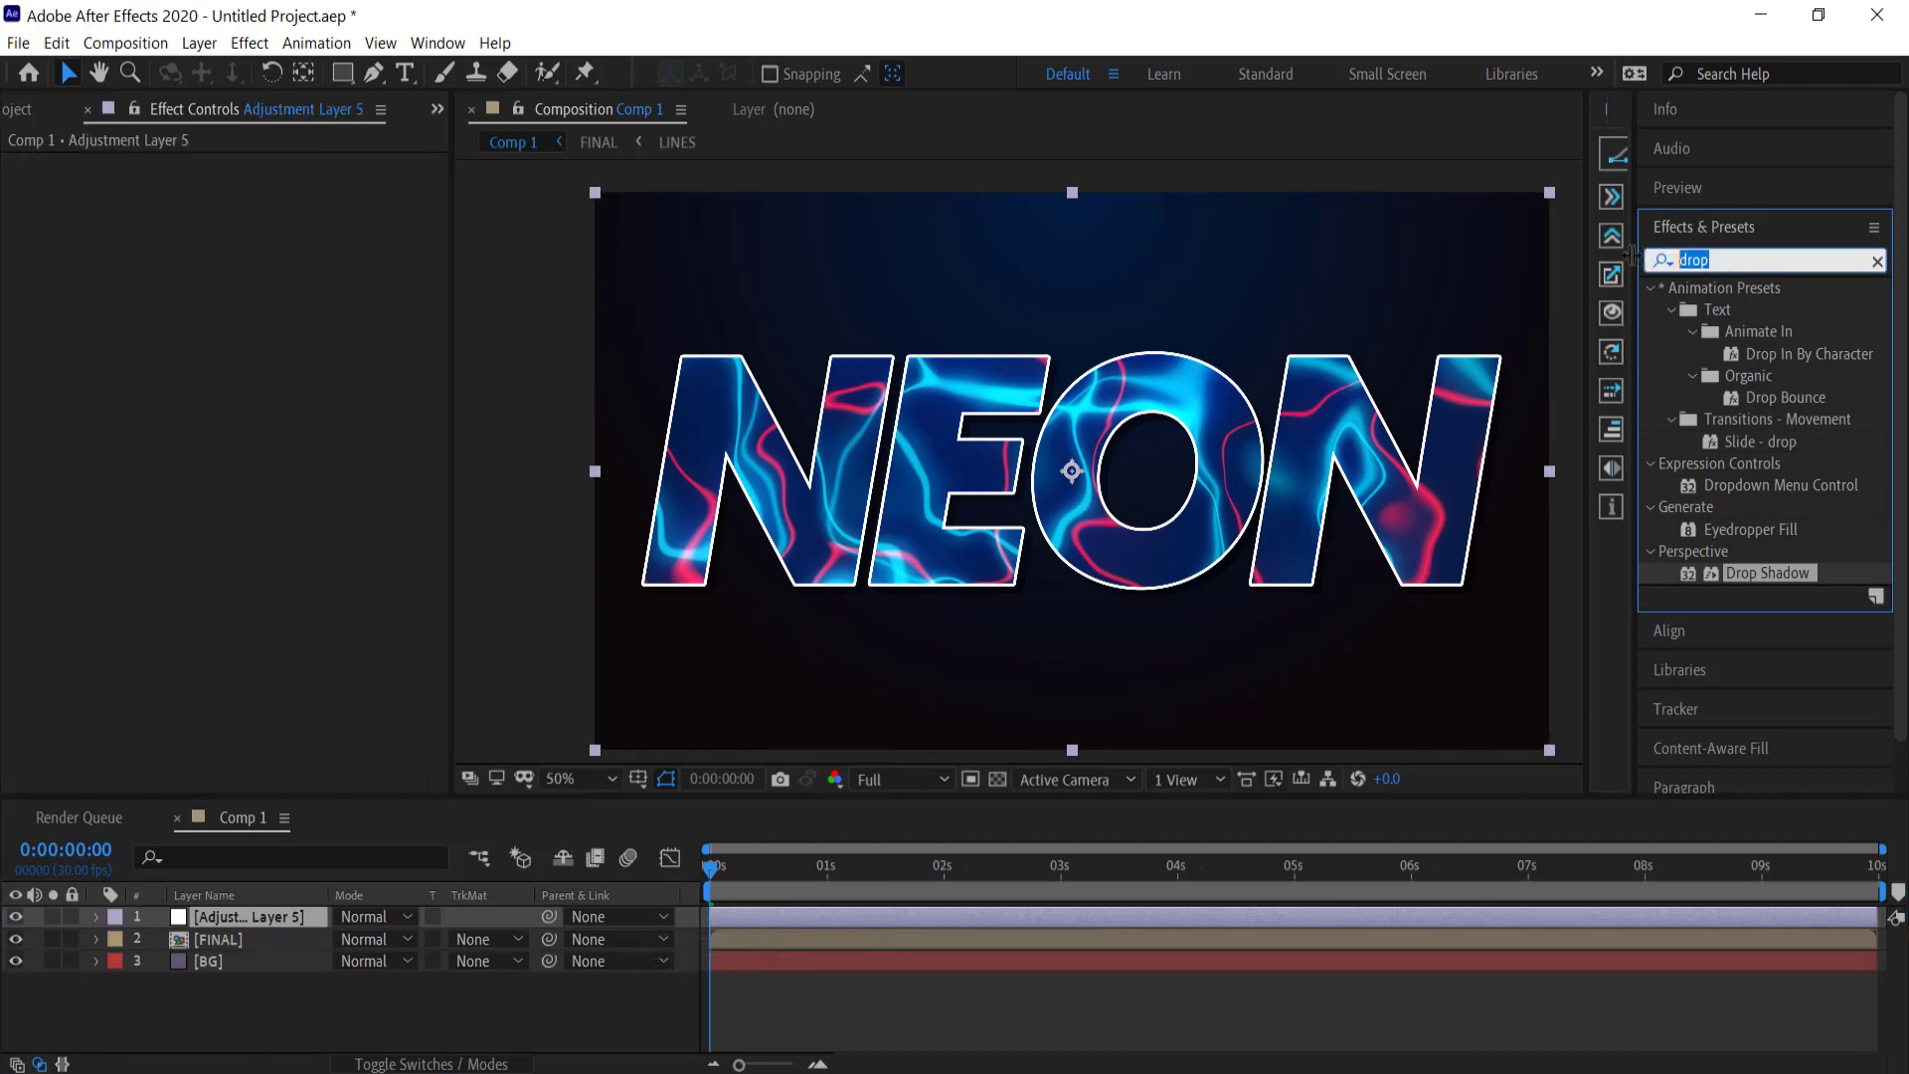
{"action": "type", "text": "nois"}
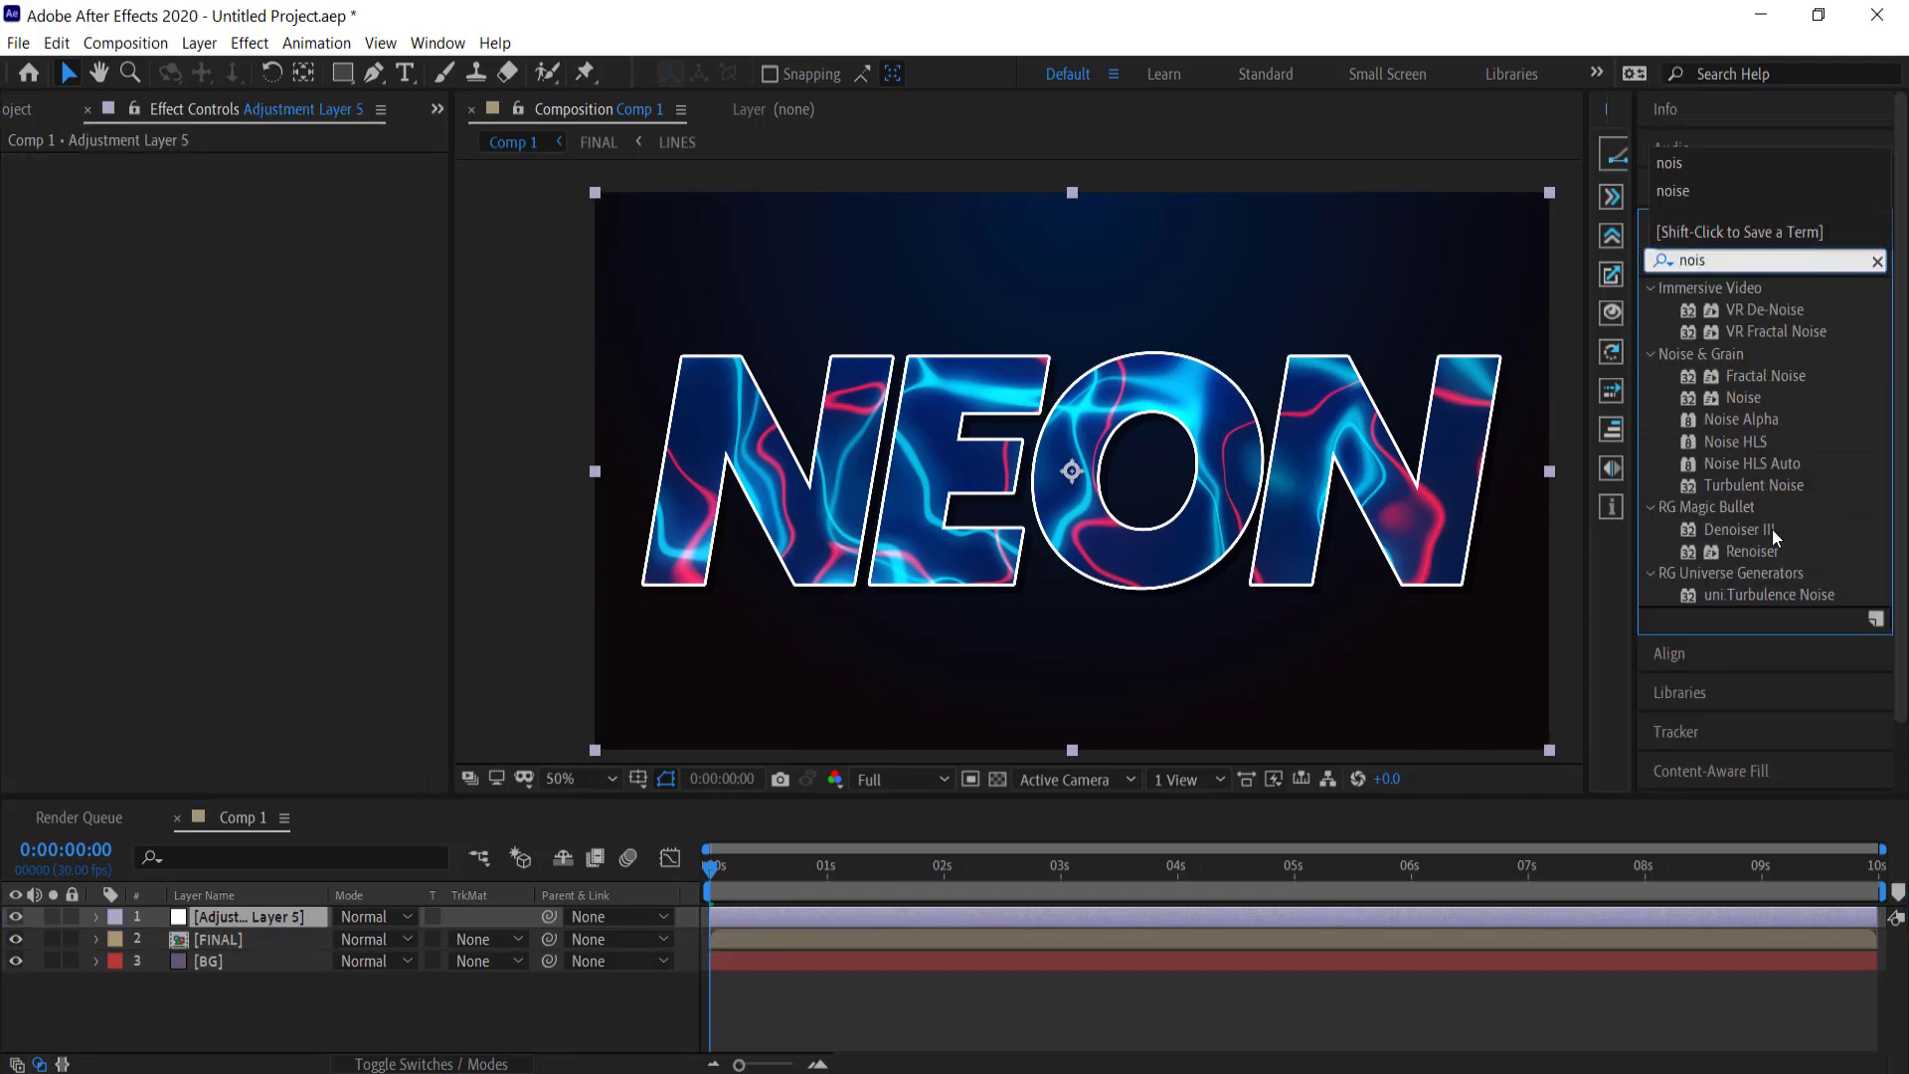
{"action": "double_click", "coordinate": [1743, 396]}
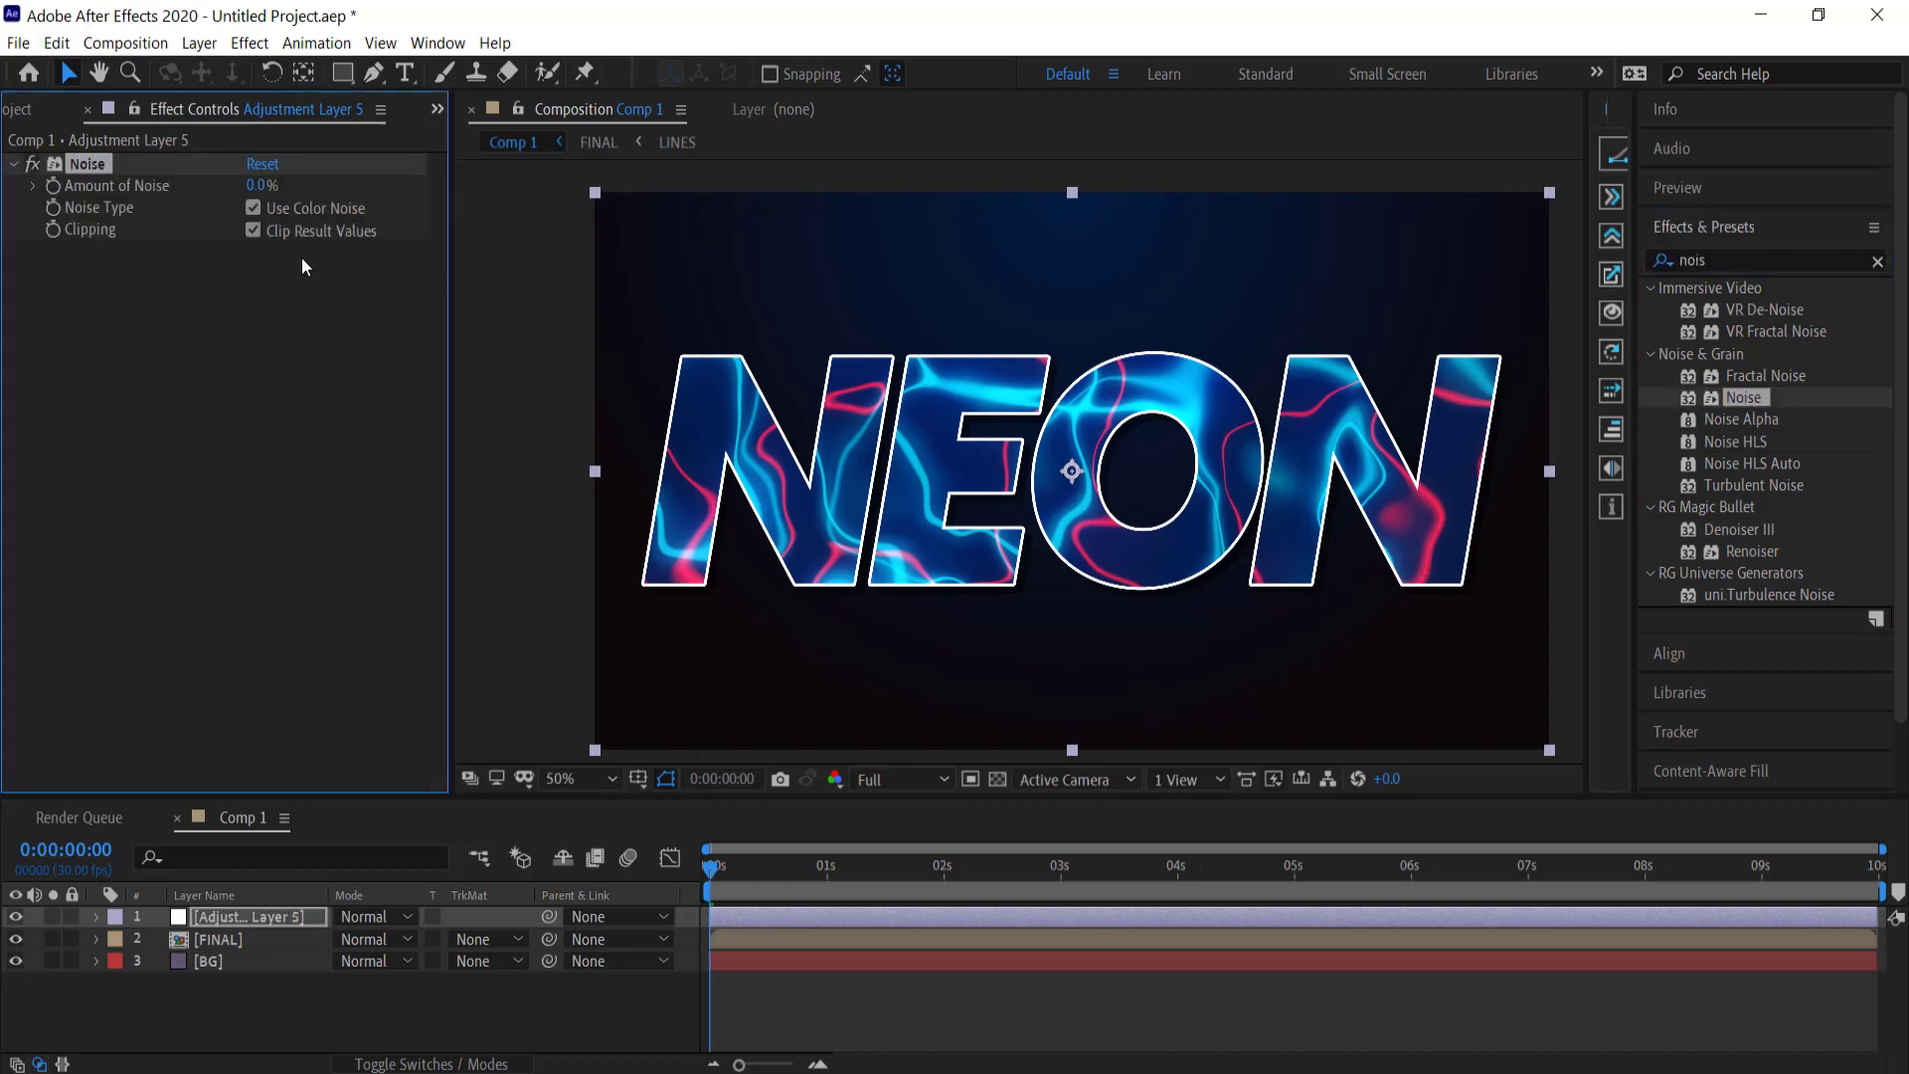
Step: Set the Amount of Noise to 10% and scrub through the composition to check the grain
{"action": "left_click", "coordinate": [255, 184]}
{"action": "key", "text": "Return"}
{"action": "left_click_drag", "start_coordinate": [714, 871], "coordinate": [1317, 869]}
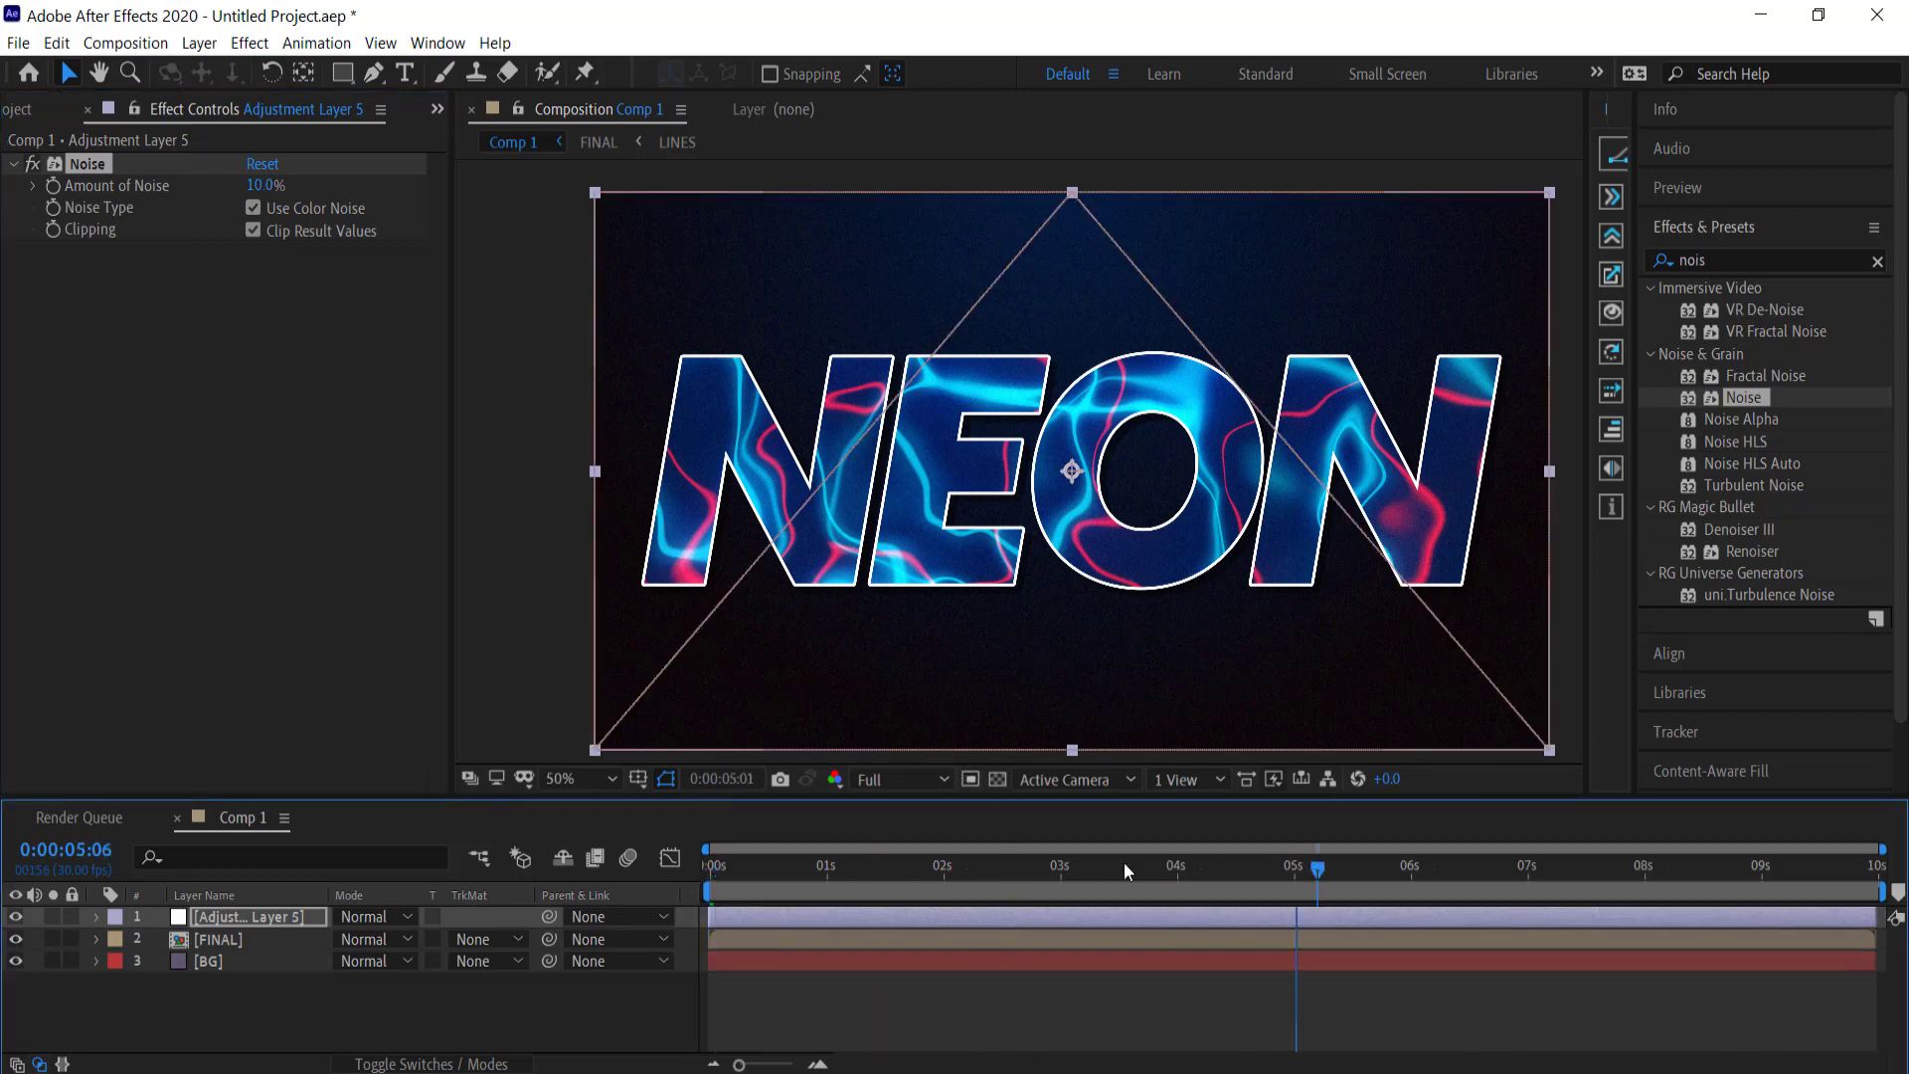
{"action": "left_click_drag", "start_coordinate": [1153, 868], "coordinate": [709, 868]}
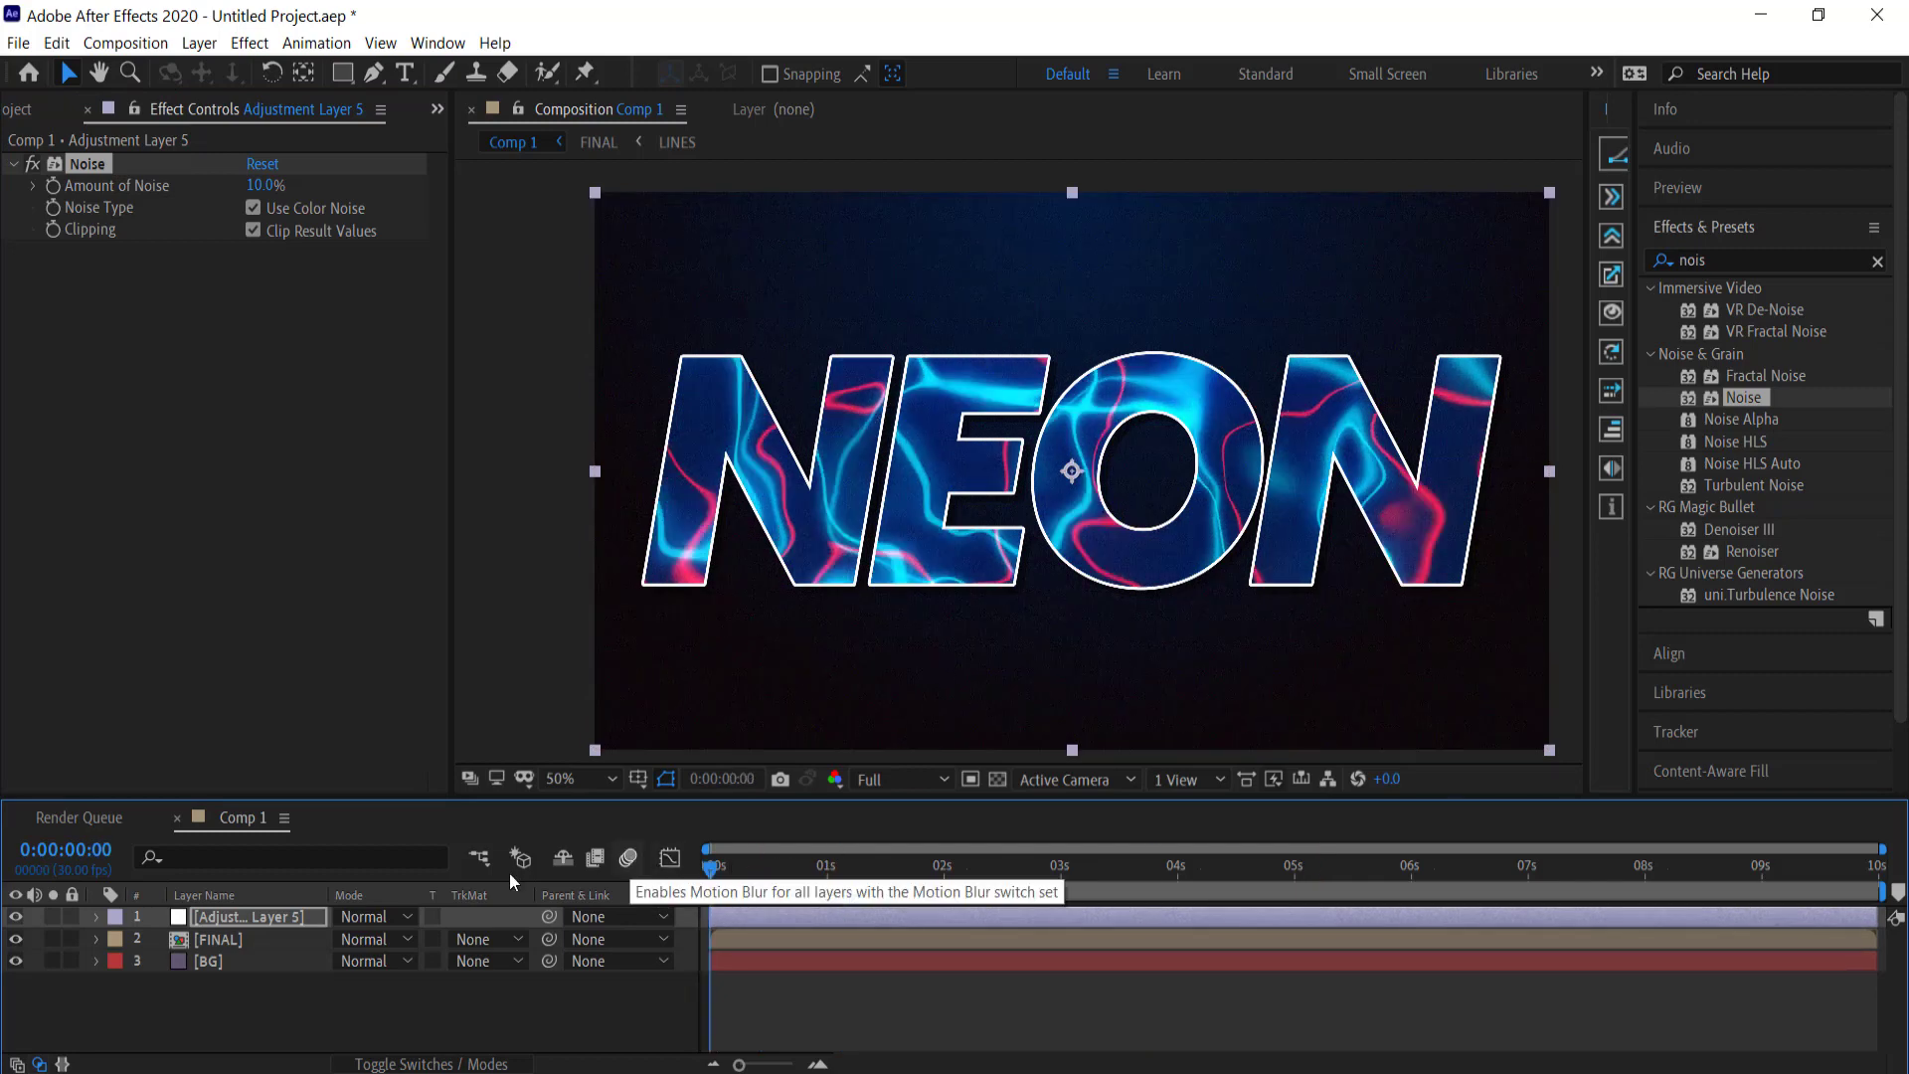
Step: Keyframe the FINAL layer's Scale from 100% at the start to 107% at 0:00:09:29 and scrub back to preview the growth
{"action": "left_click", "coordinate": [257, 937]}
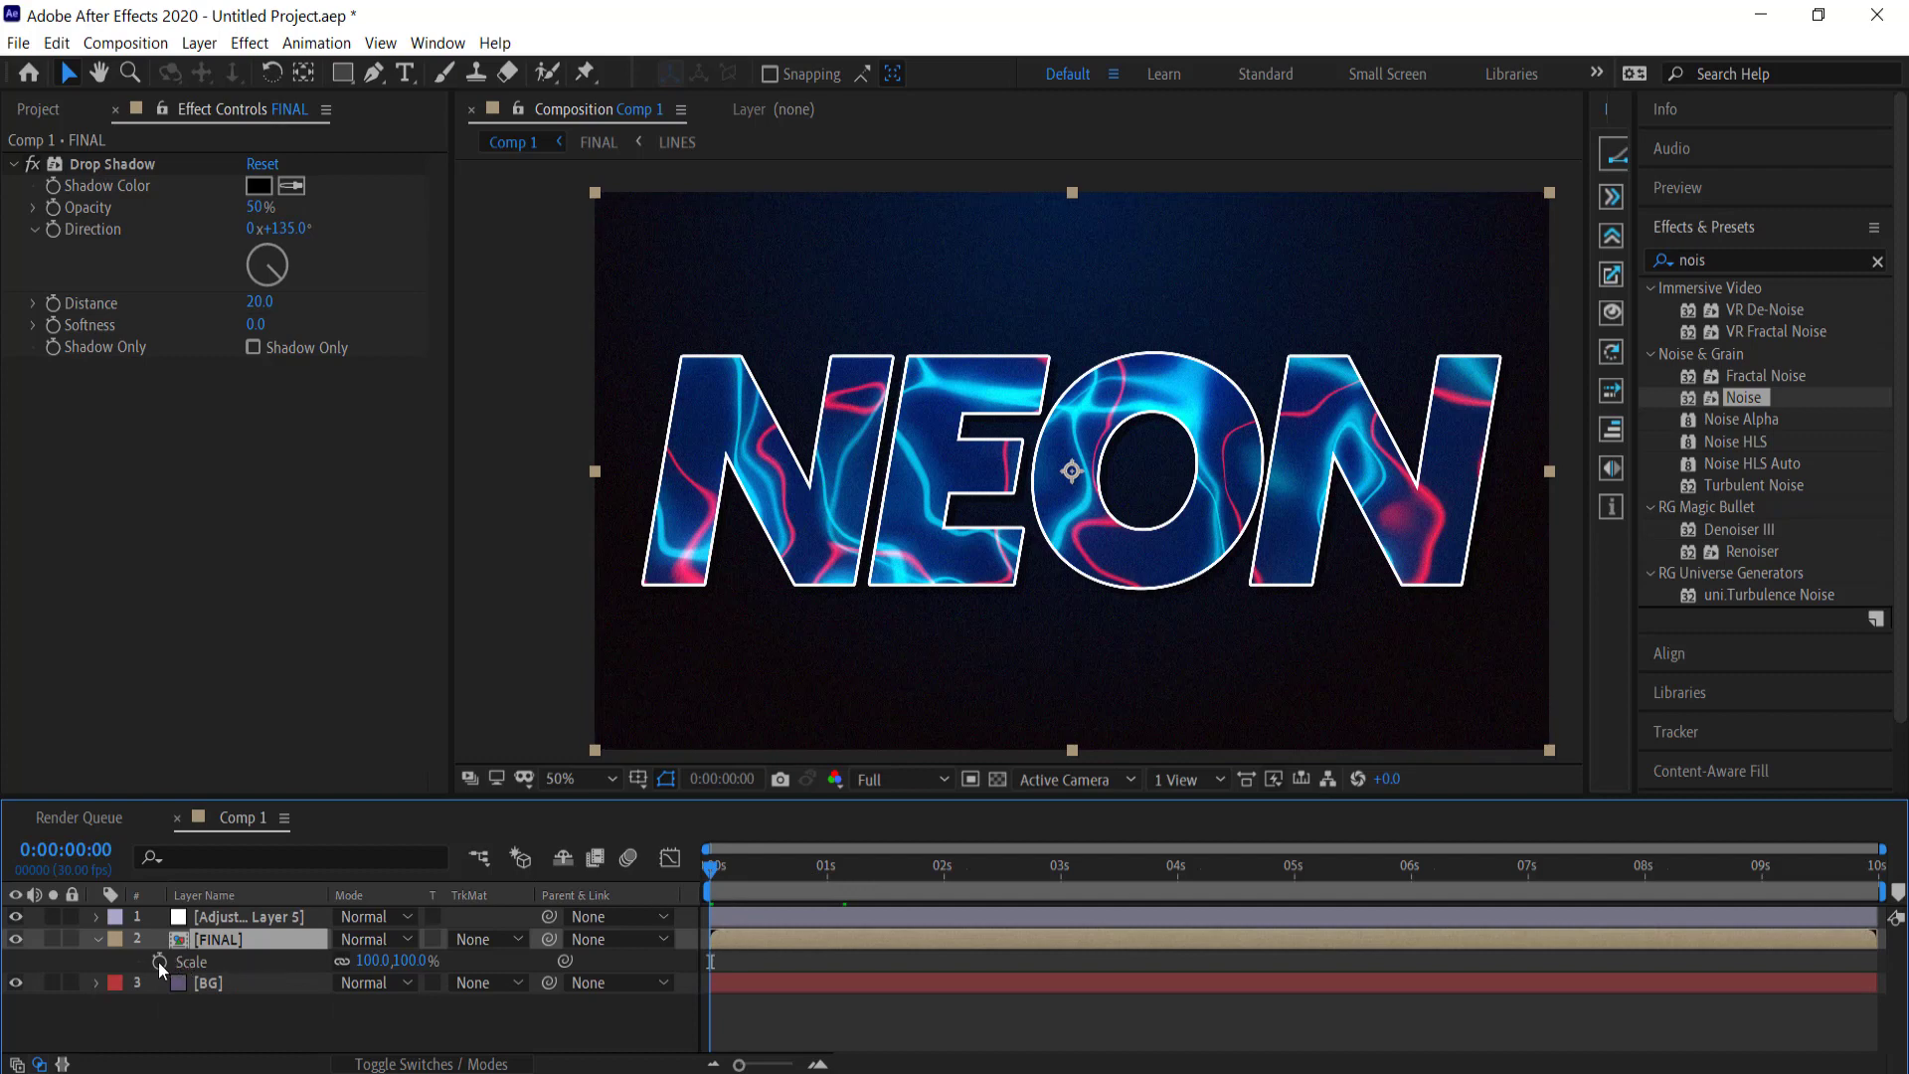
{"action": "left_click_drag", "start_coordinate": [716, 868], "coordinate": [1874, 868]}
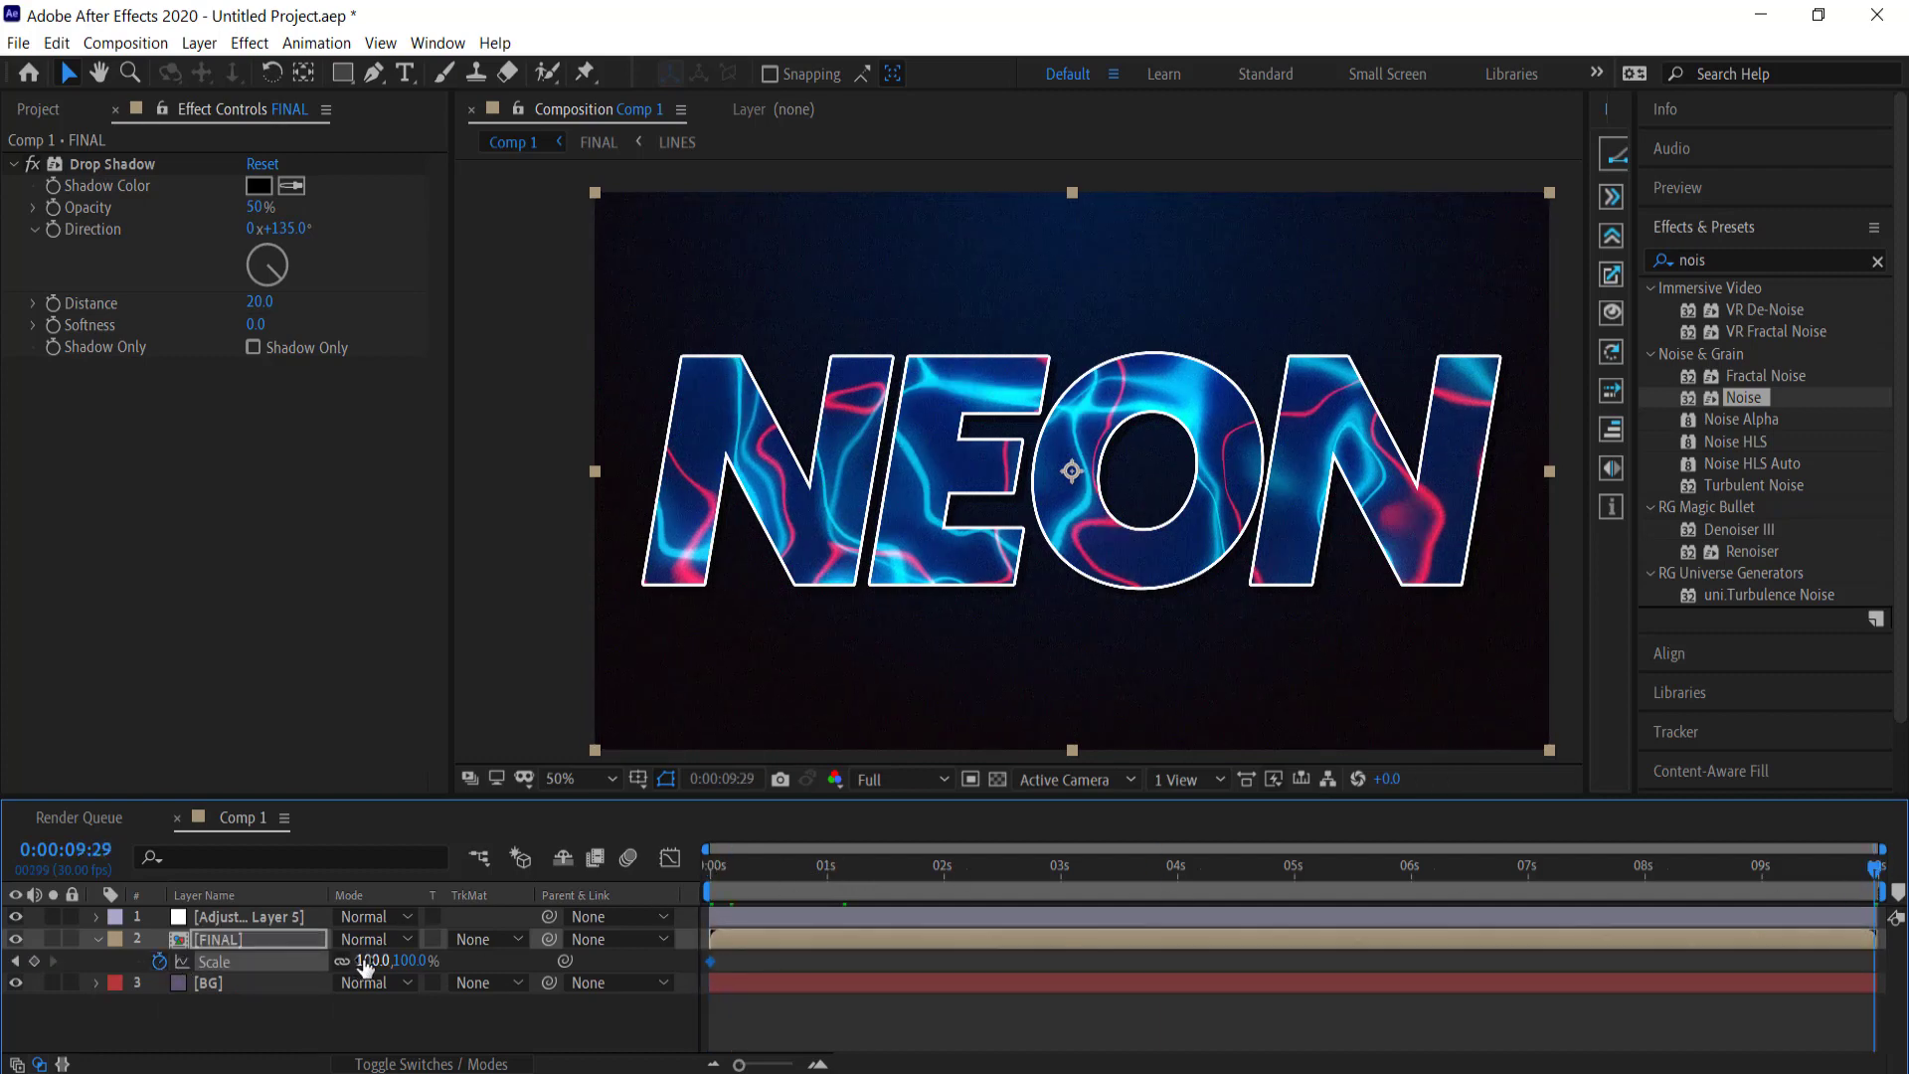
{"action": "type", "text": "0"}
{"action": "key", "text": "Return"}
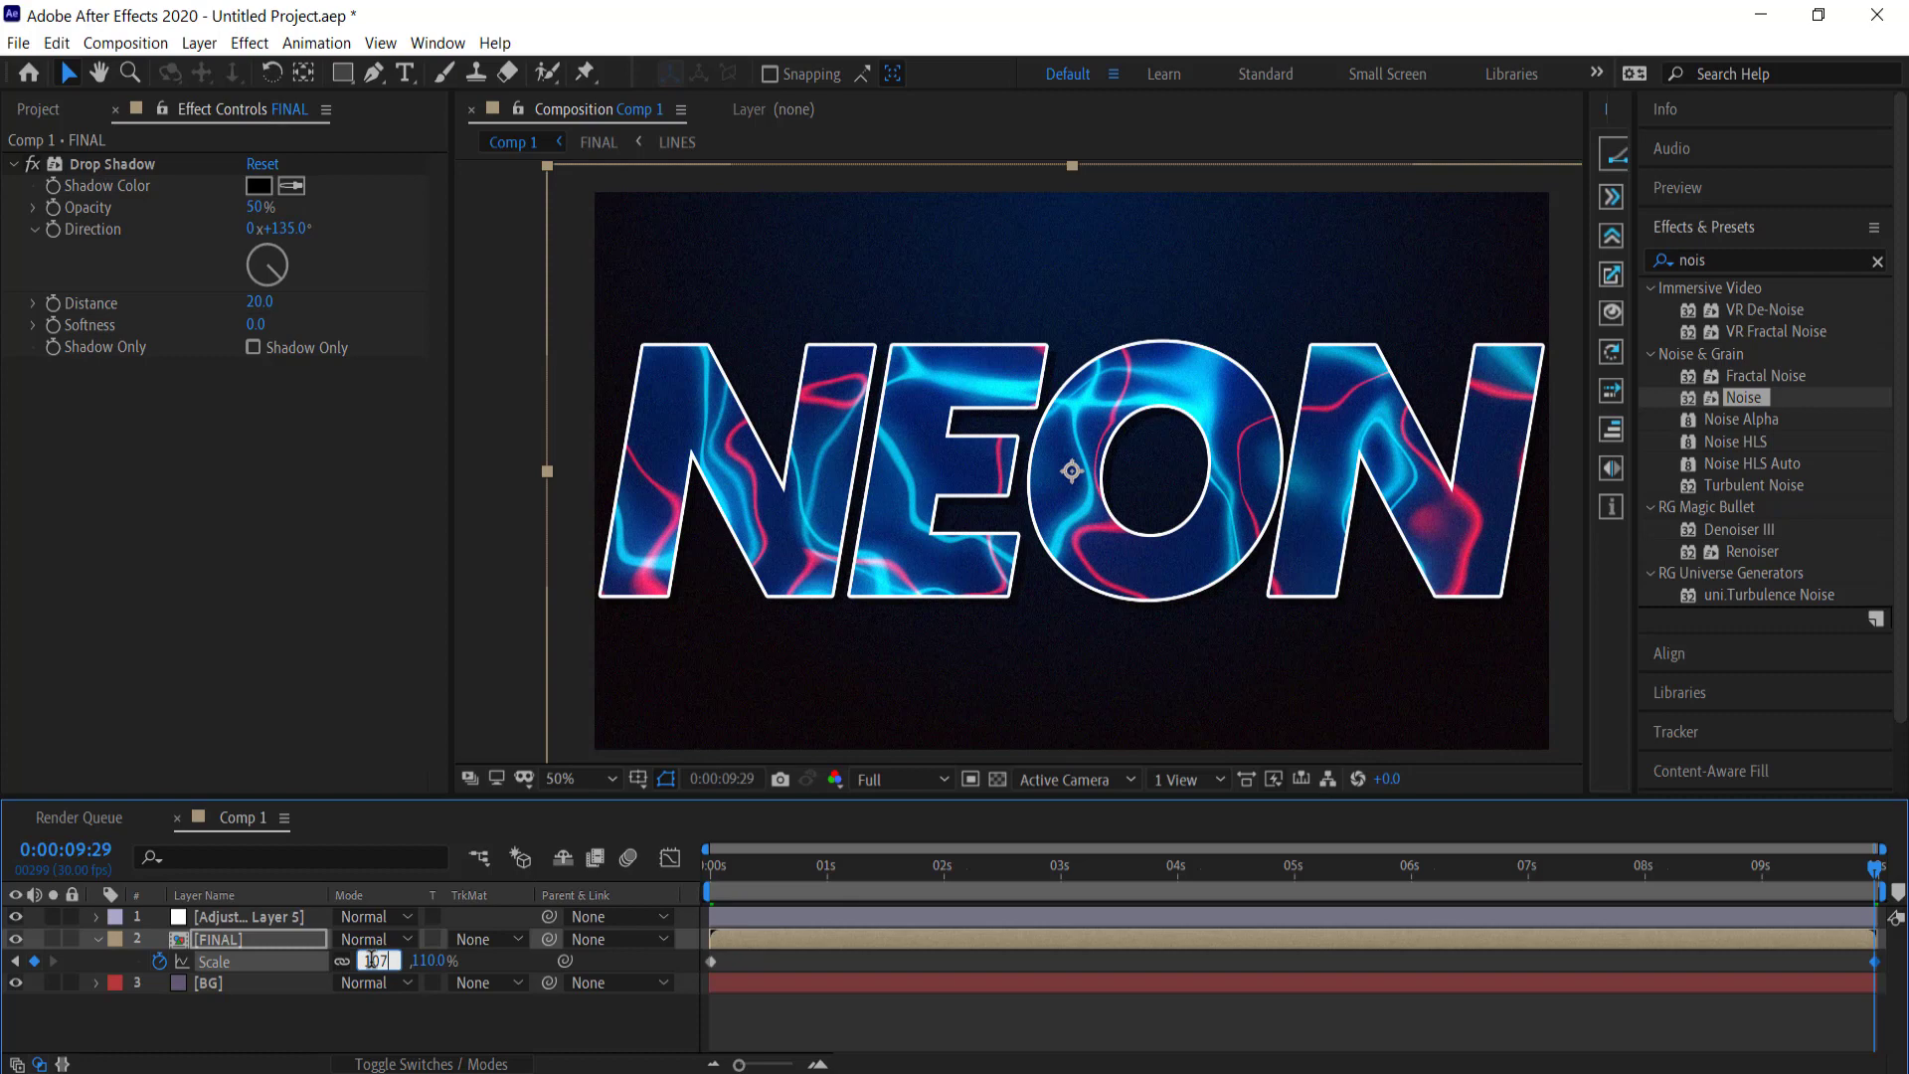
{"action": "type", "text": "107"}
{"action": "key", "text": "Return"}
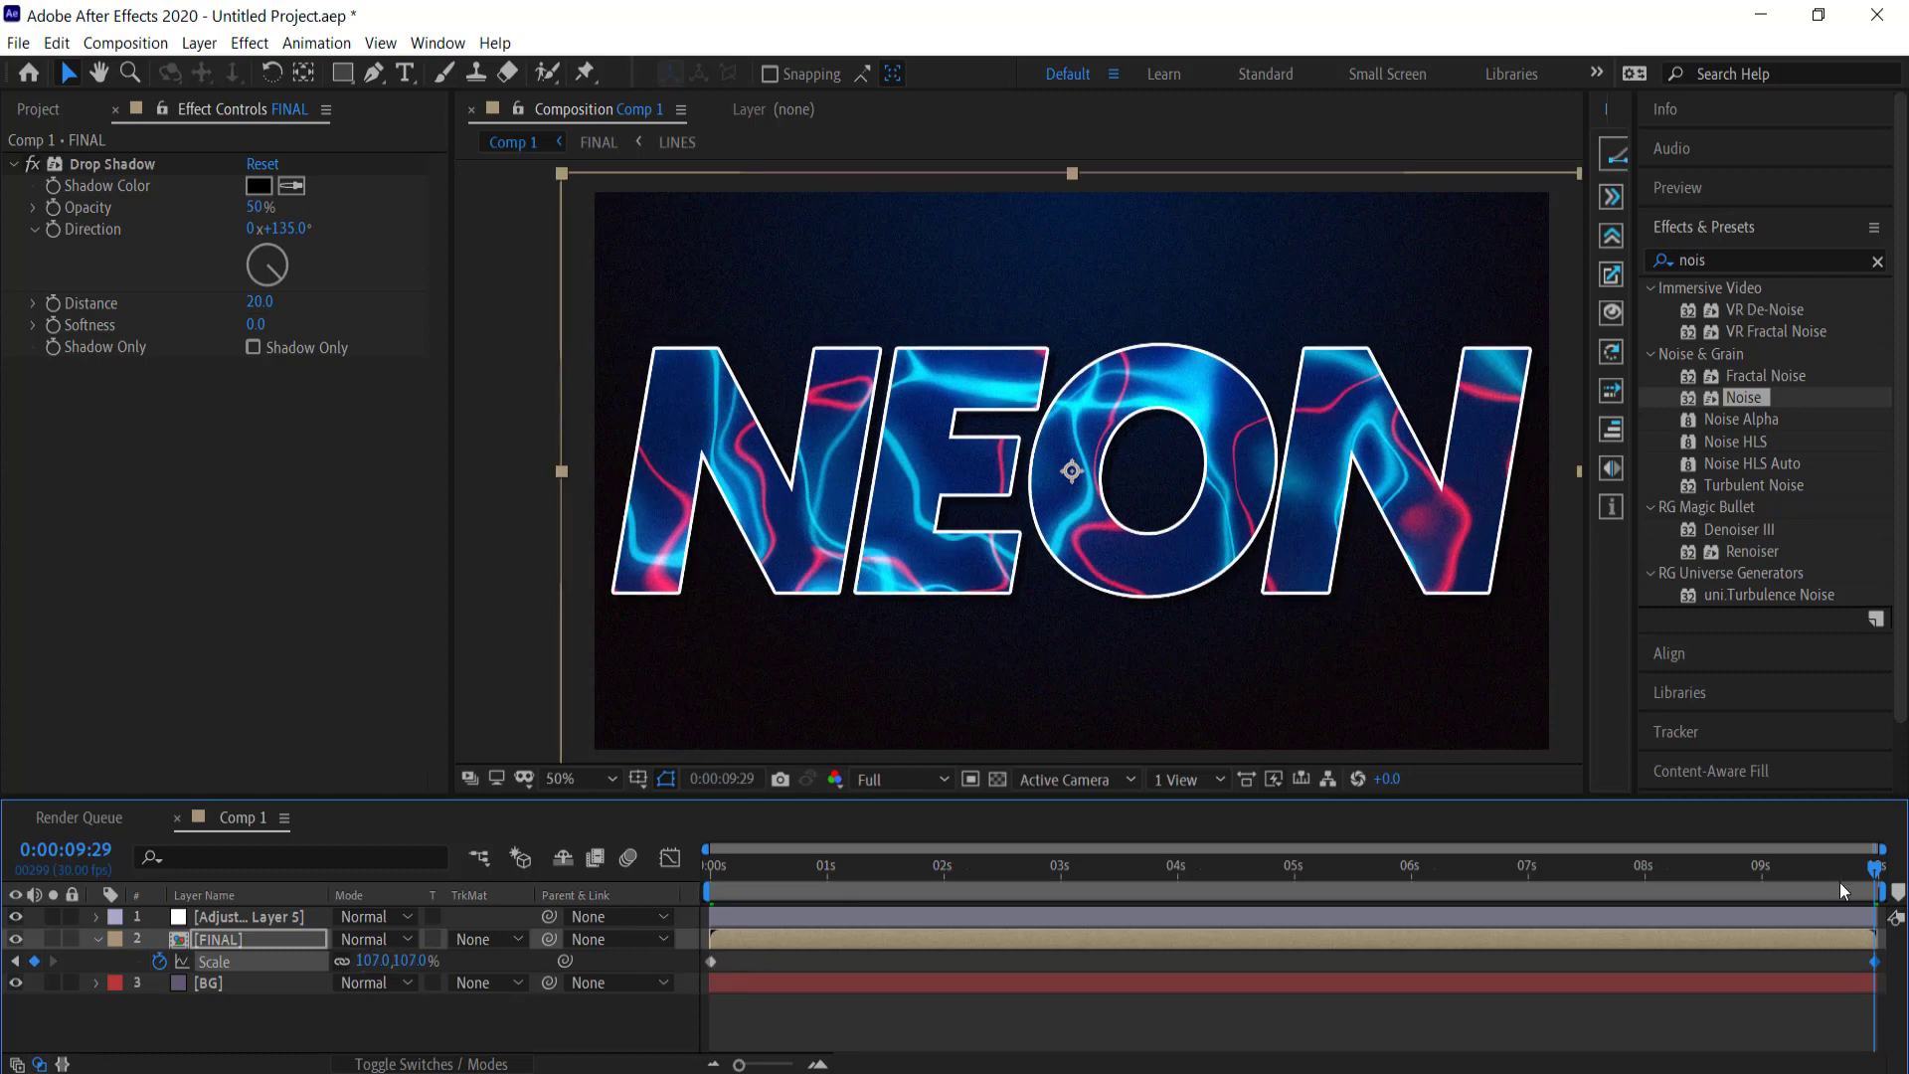
{"action": "left_click_drag", "start_coordinate": [1874, 868], "coordinate": [976, 872]}
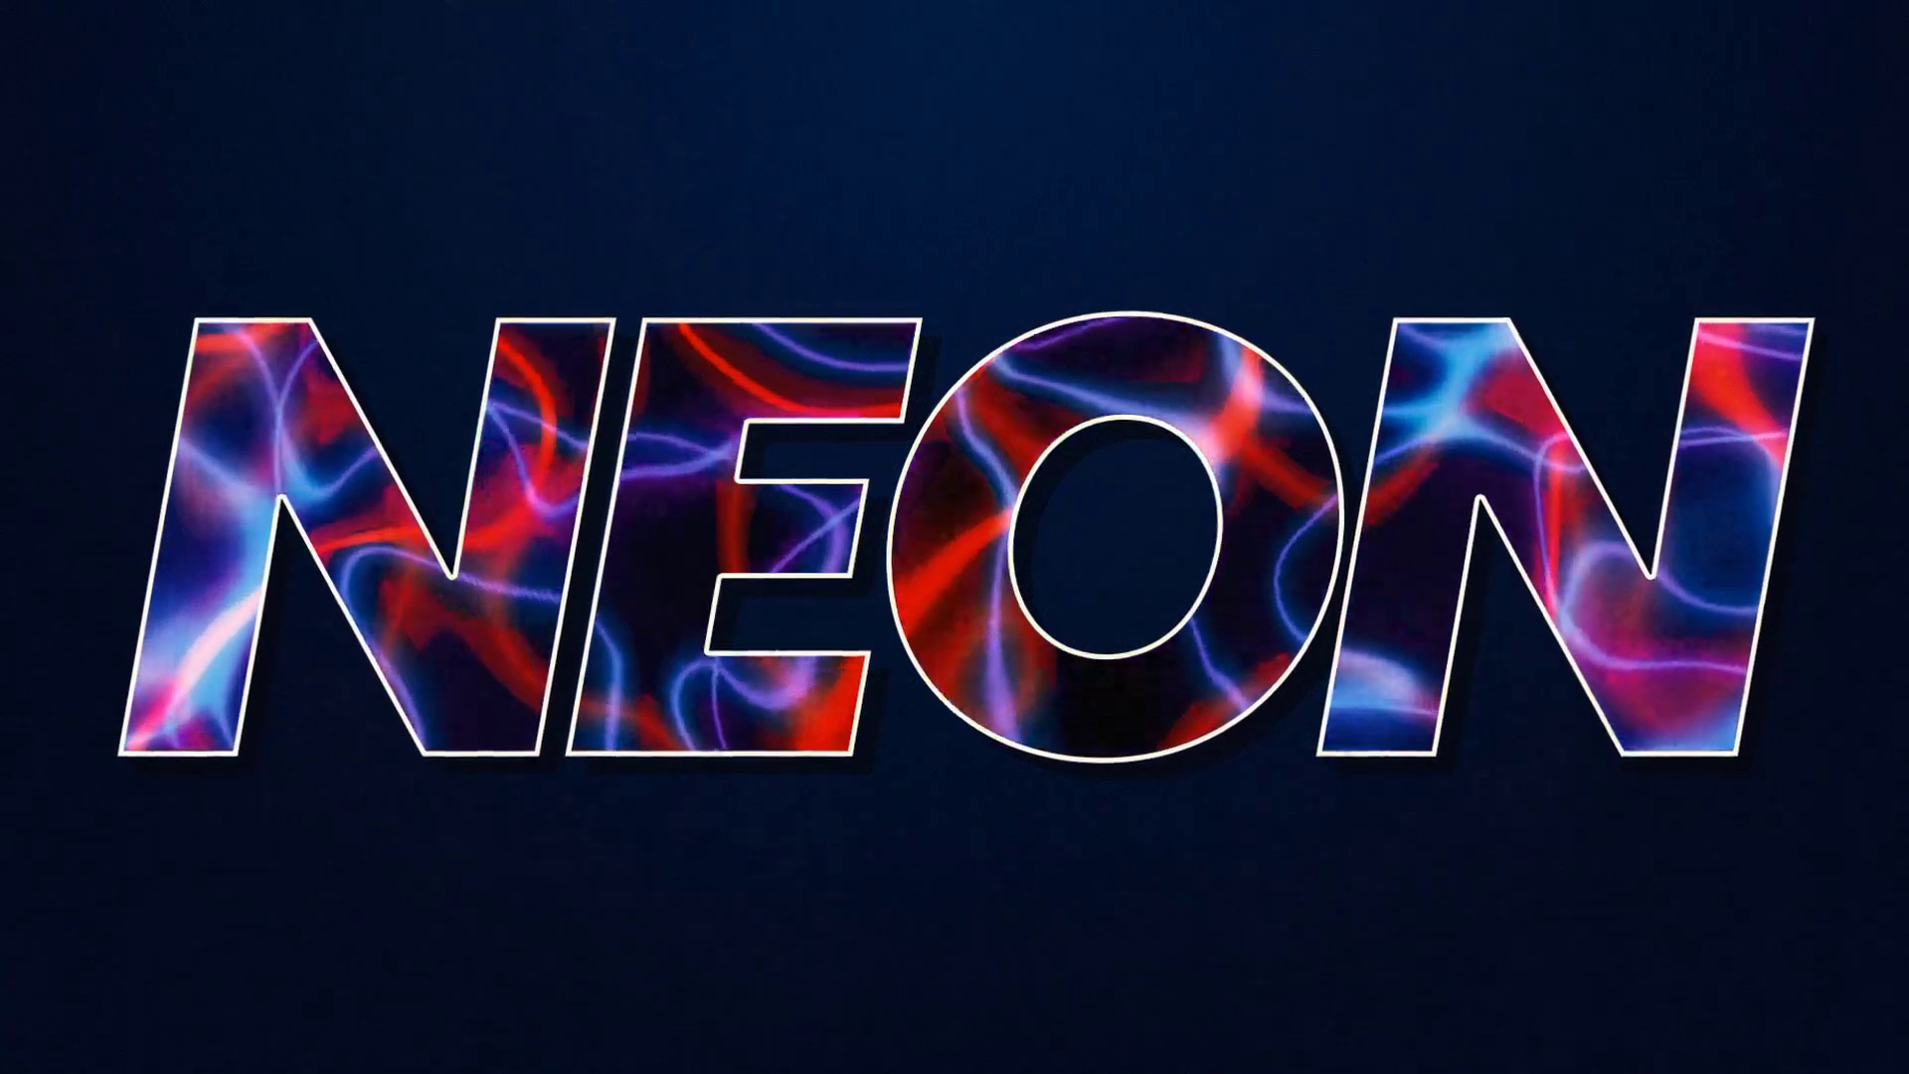